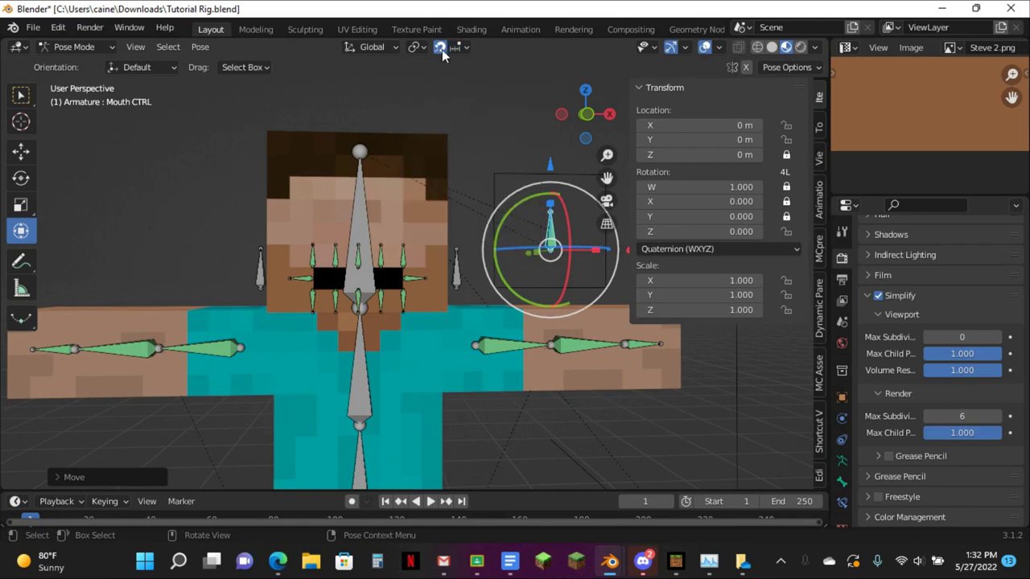
Test-rotate the Wrist.R bone in front view and clear its rotation
scroll(596, 126, "up", 2)
left_click(594, 124)
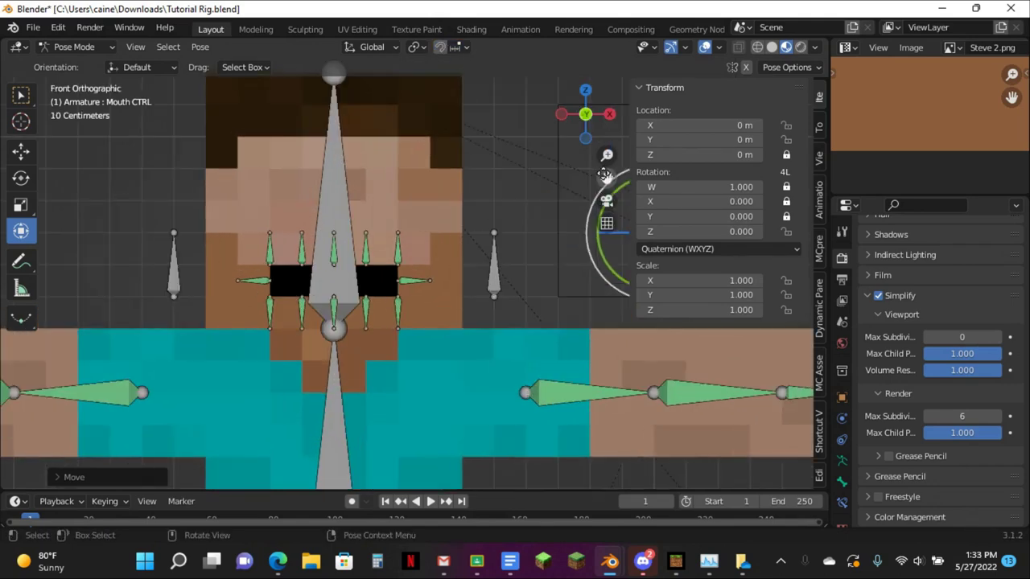
middle_click_drag(177, 322, 531, 363, "shift")
middle_click_drag(239, 391, 378, 254, "shift")
scroll(377, 254, "up", 2)
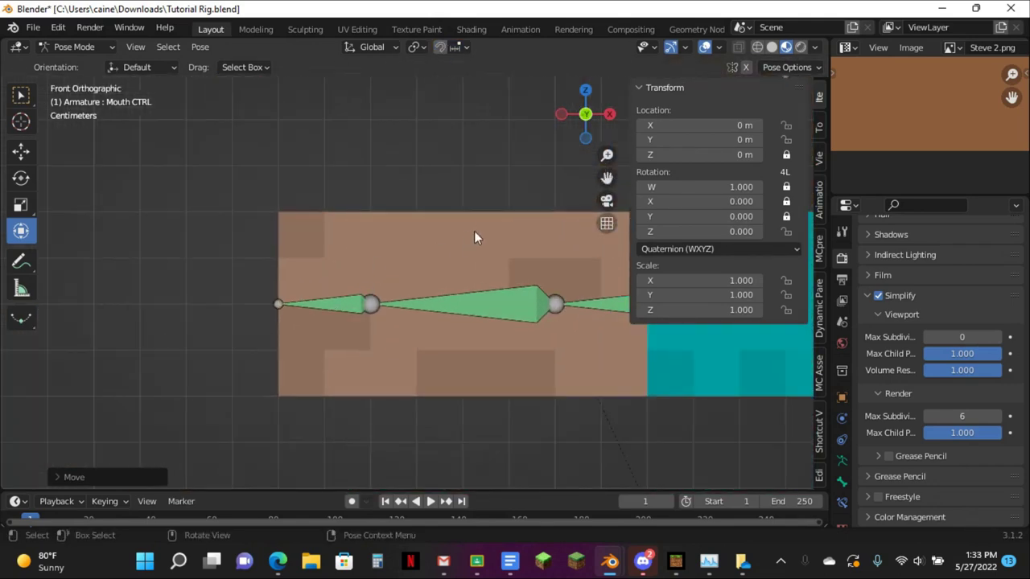
left_click(324, 305)
key("r")
left_click(276, 282)
key("alt+r")
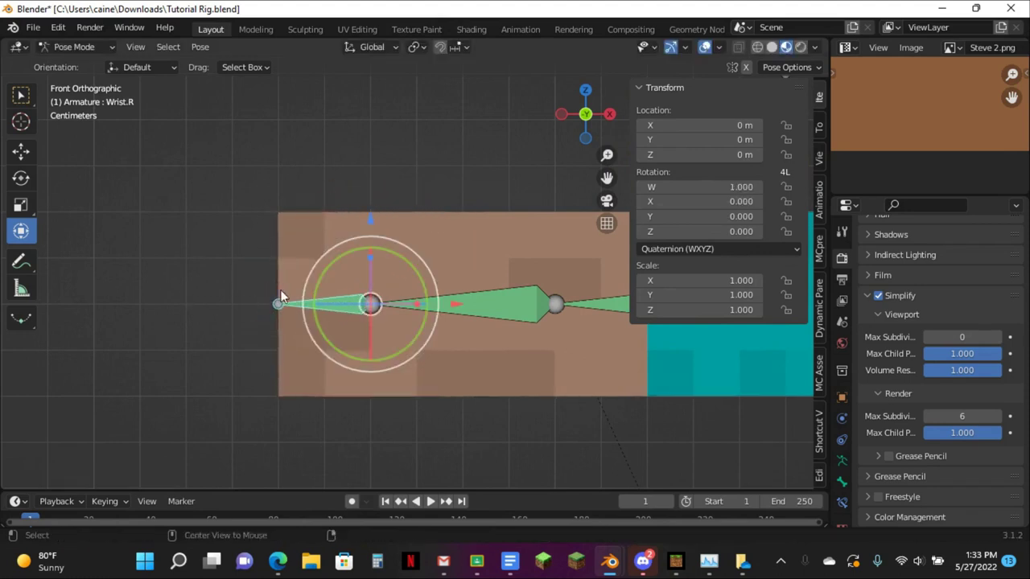
Open the right arm mesh for editing, turn off Shape Key Edit Mode and make Key 2 the active shape key
key("ctrl+Tab")
left_click(367, 226)
key("Tab")
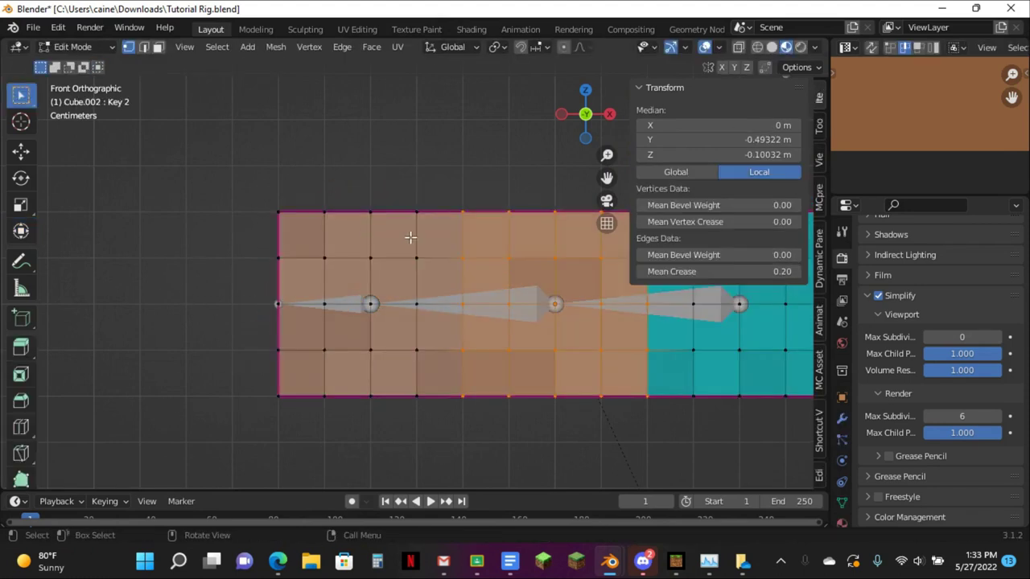
left_click(841, 503)
scroll(965, 446, "up", 3)
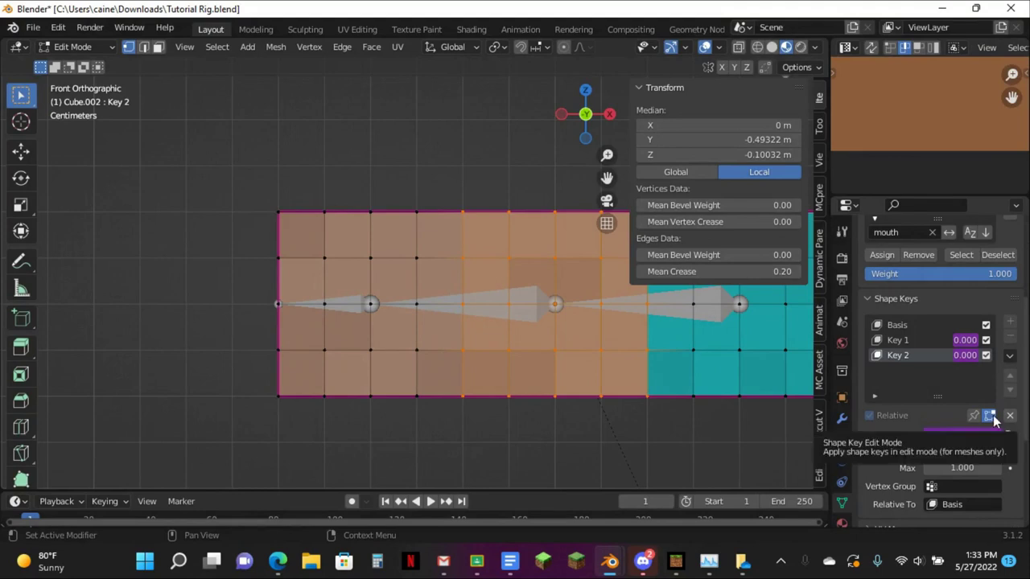
left_click(990, 416)
left_click(925, 324)
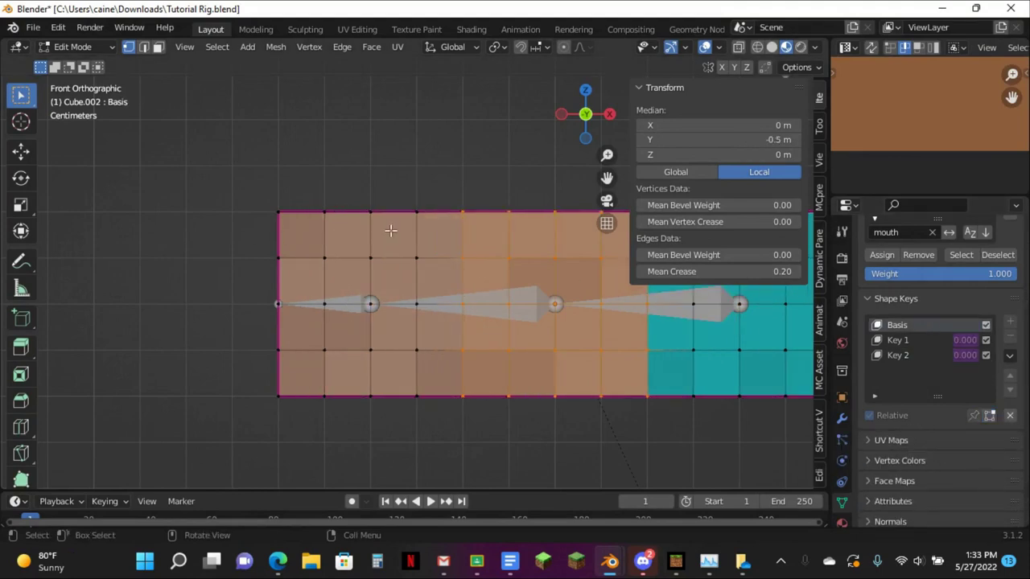
left_click(893, 354)
Select the lengthwise edge loops running along and across the end of the right arm and dissolve them
middle_click_drag(317, 239, 390, 235)
left_click(144, 47)
middle_click_drag(338, 256, 254, 256)
left_click(222, 252, "alt")
left_click(201, 309, "alt+shift")
left_click(209, 375, "alt+shift")
left_click(235, 349, "alt+shift")
left_click(174, 345, "alt+shift")
left_click(116, 344, "alt+shift")
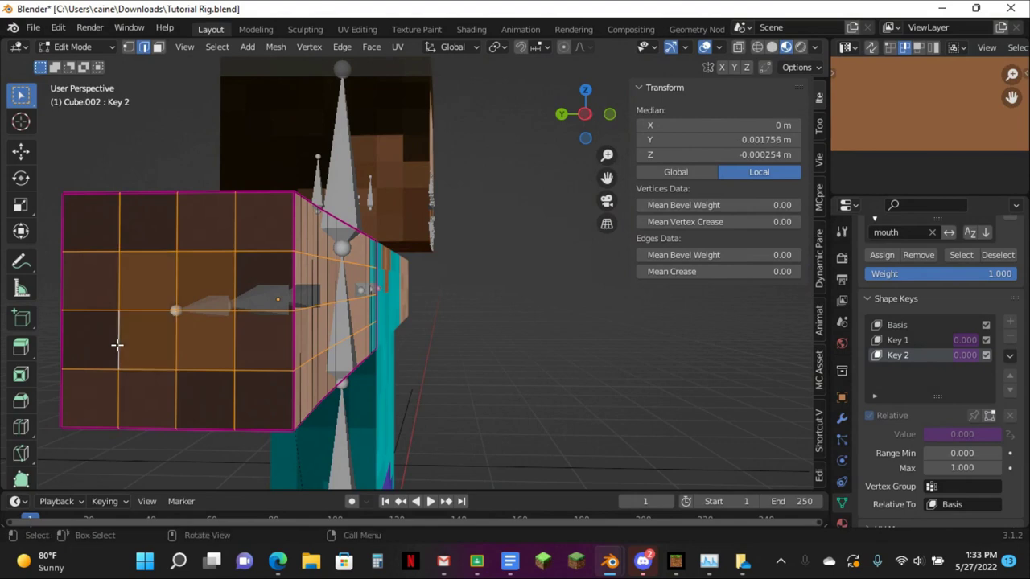
middle_click_drag(212, 314, 200, 321)
right_click(200, 322)
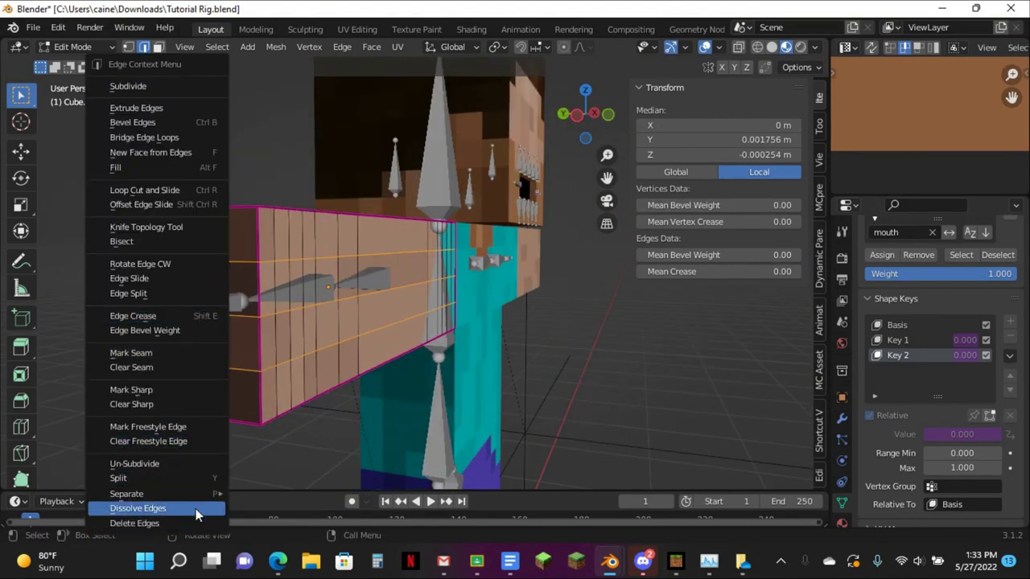
left_click(196, 509)
key("Tab")
key("Tab")
Prepare a top view of the arm with X-ray and snapping enabled and vertex selection active
middle_click_drag(412, 282, 348, 385)
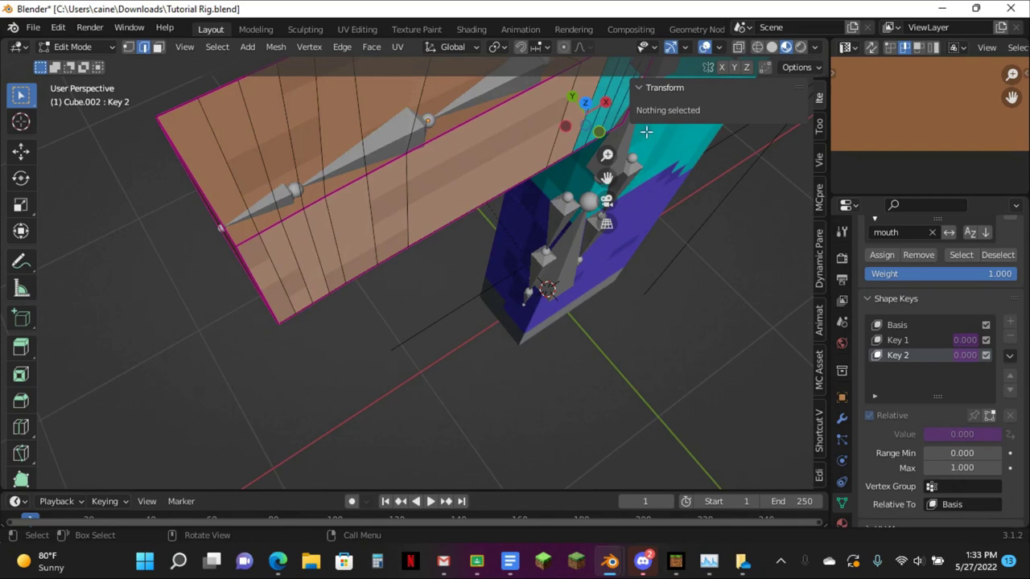
left_click(584, 102)
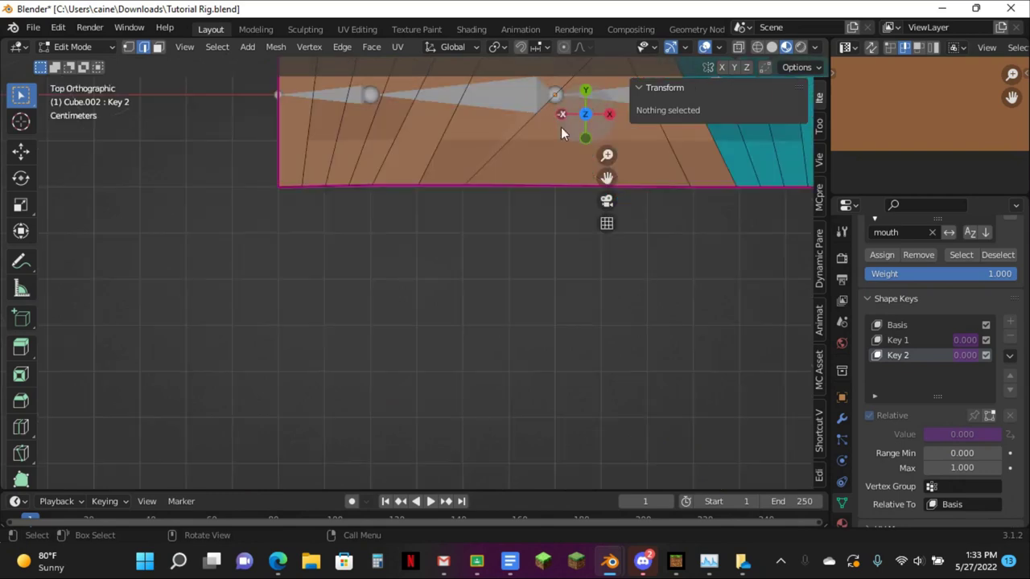
left_click_drag(607, 175, 607, 308)
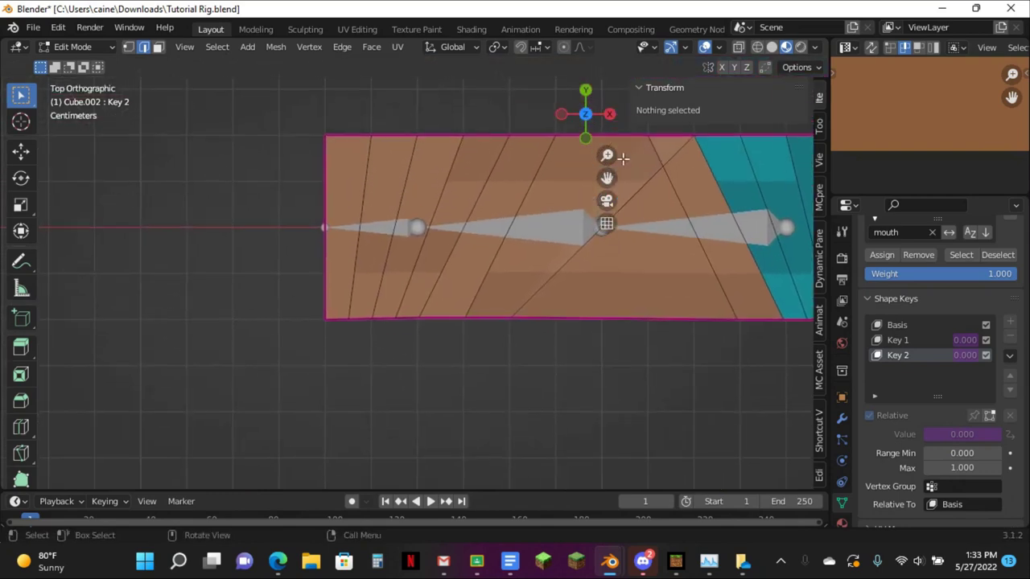
left_click(736, 47)
scroll(255, 71, "up", 2)
left_click(129, 47)
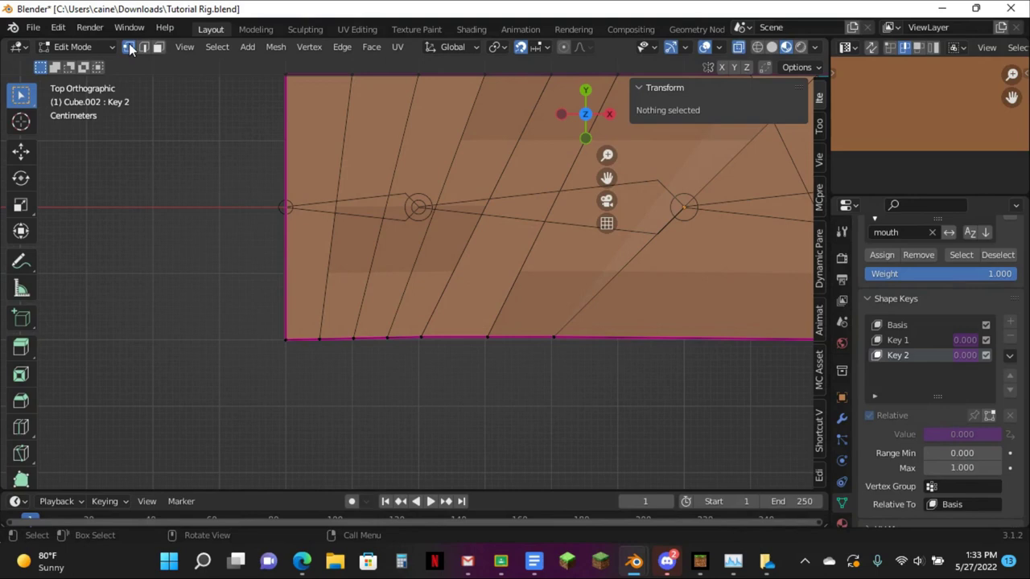
Try moving the front vertices nearest the arm's end along X, and undo the move
left_click_drag(306, 333, 344, 359)
key("g")
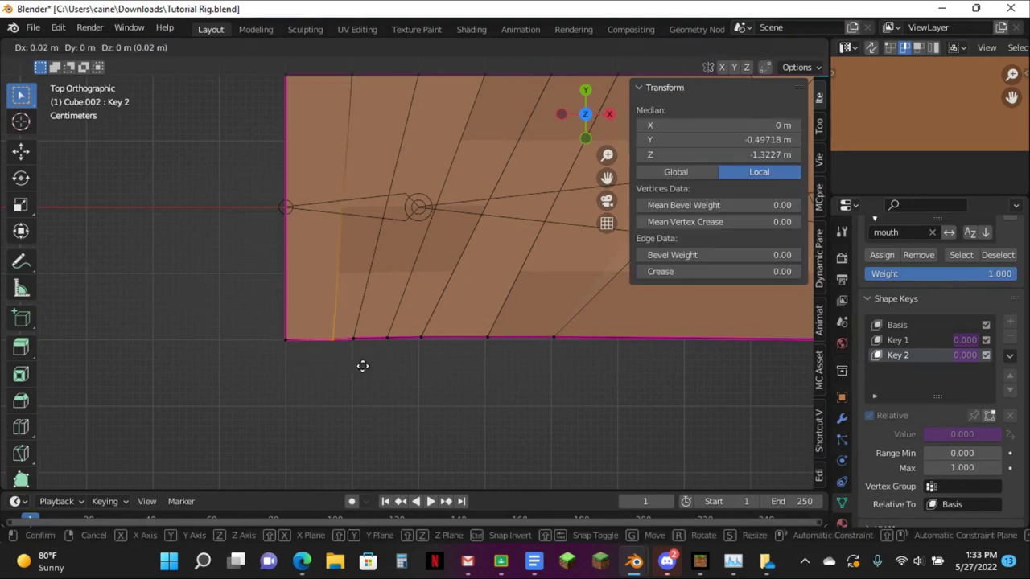
key("x")
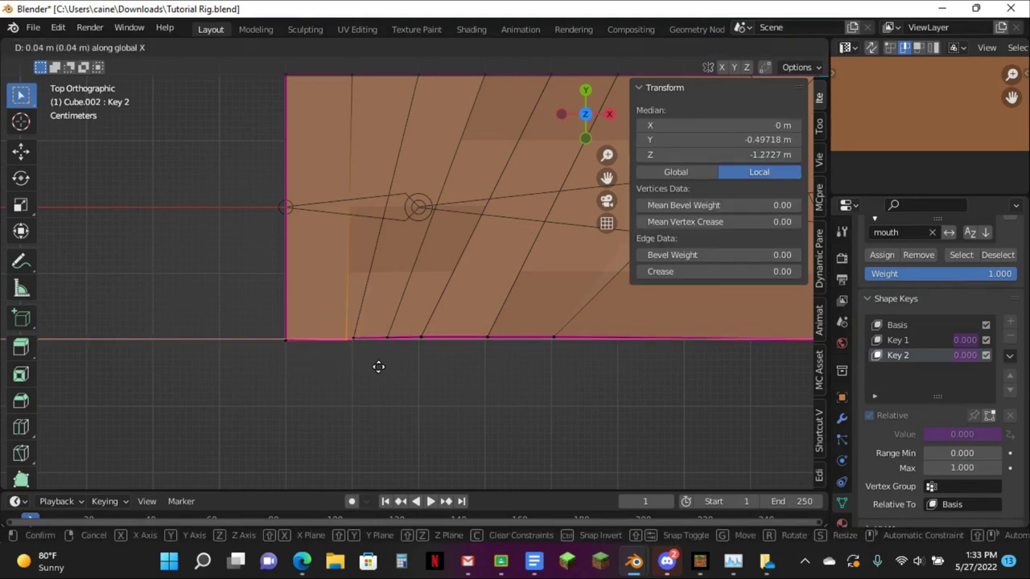
left_click(379, 367)
key("ctrl+z")
key("ctrl+z")
key("Tab")
key("Tab")
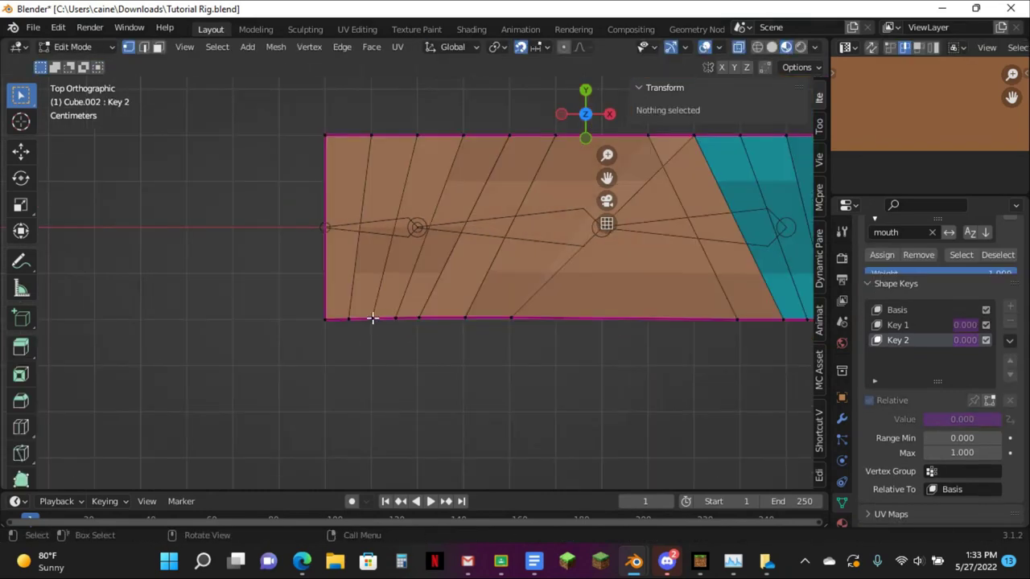
In the Basis shape key, enable Auto Merge and move the arm's end vertices 0.1 m along X onto the next loop
left_click(889, 321)
left_click_drag(281, 99, 359, 411)
left_click(764, 67)
key("g")
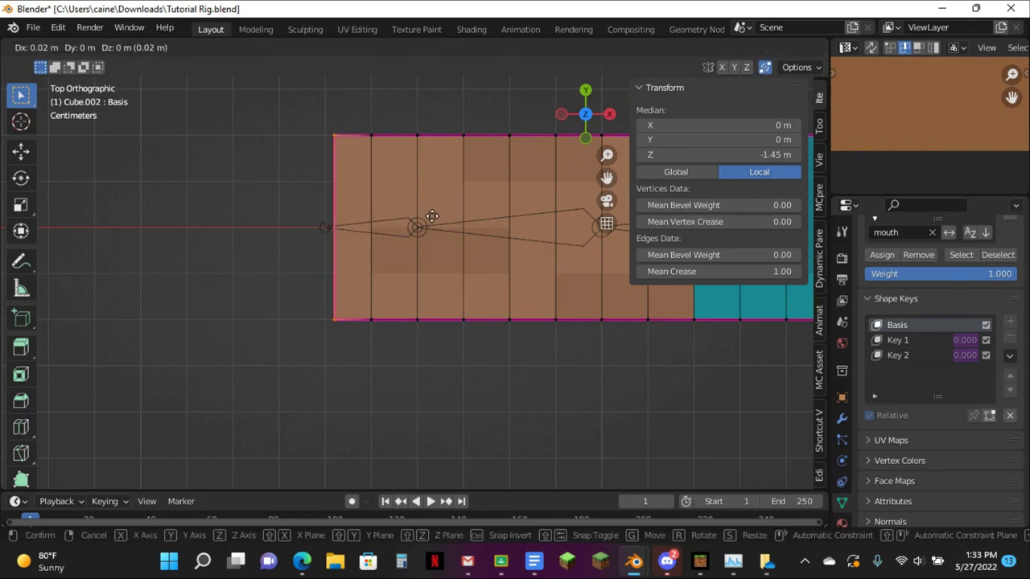
left_click(467, 215)
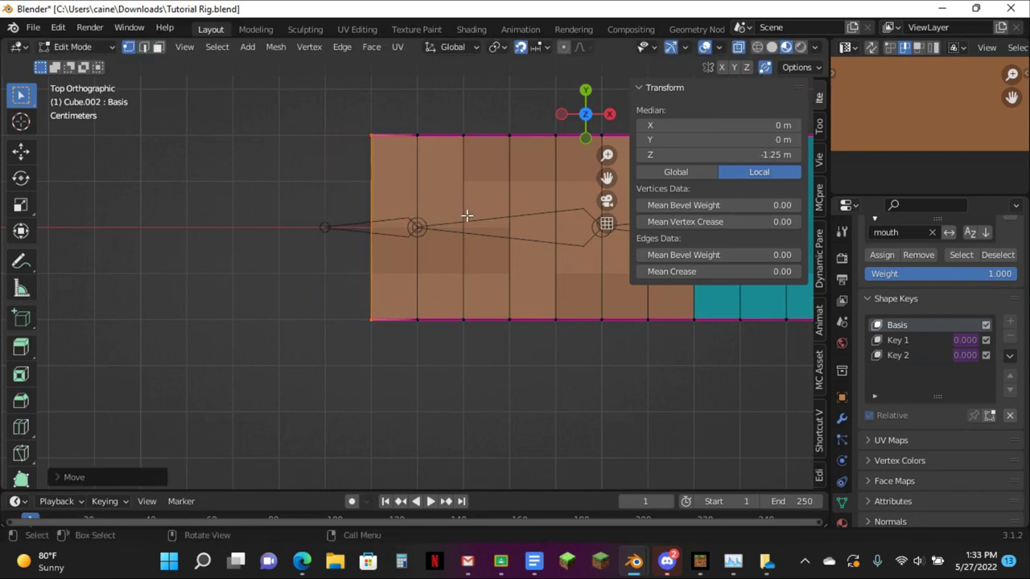
Select the whole arm mesh, filter the vertex groups by "wr" and choose the Wrist.R.001 group
key("a")
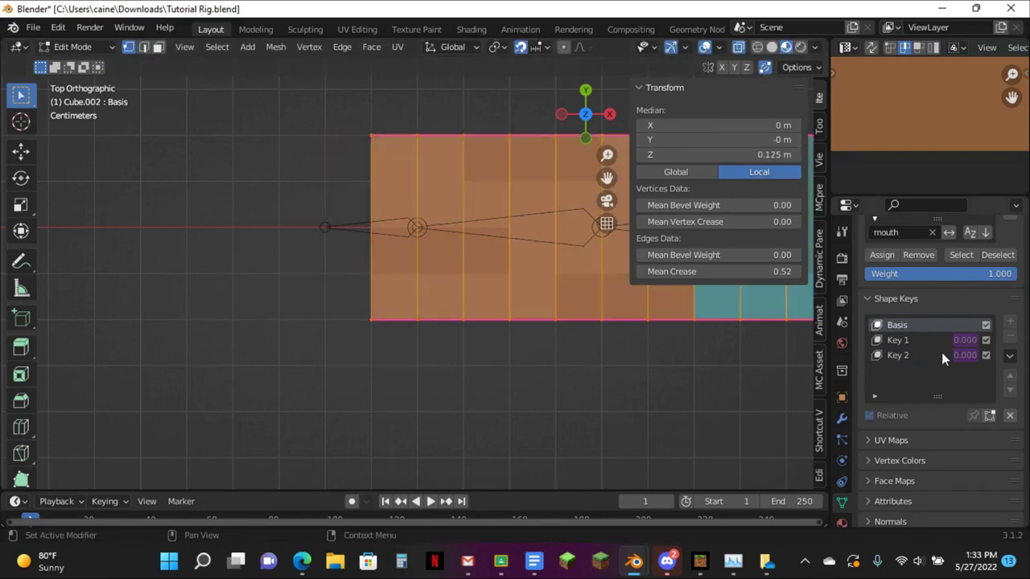
scroll(961, 367, "up", 5)
left_click(933, 392)
left_click(914, 391)
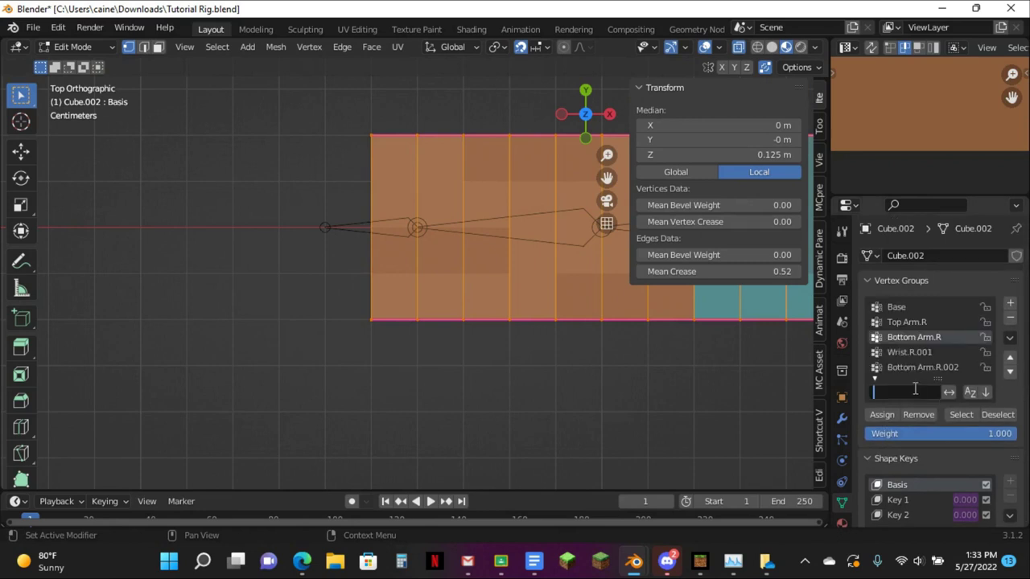
type("a")
key("BackSpace")
type("wr")
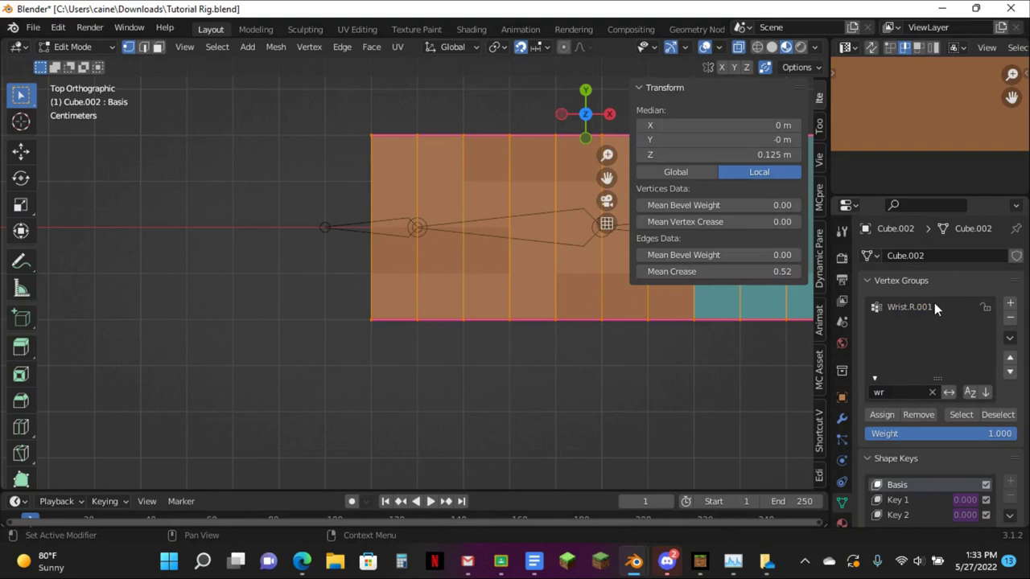
left_click(934, 304)
Filter the vertex groups by "bott" and assign the arm's end vertices to Bottom Arm.R.002
left_click(931, 392)
left_click(904, 390)
type("bott")
left_click(923, 323)
left_click_drag(293, 94, 412, 346)
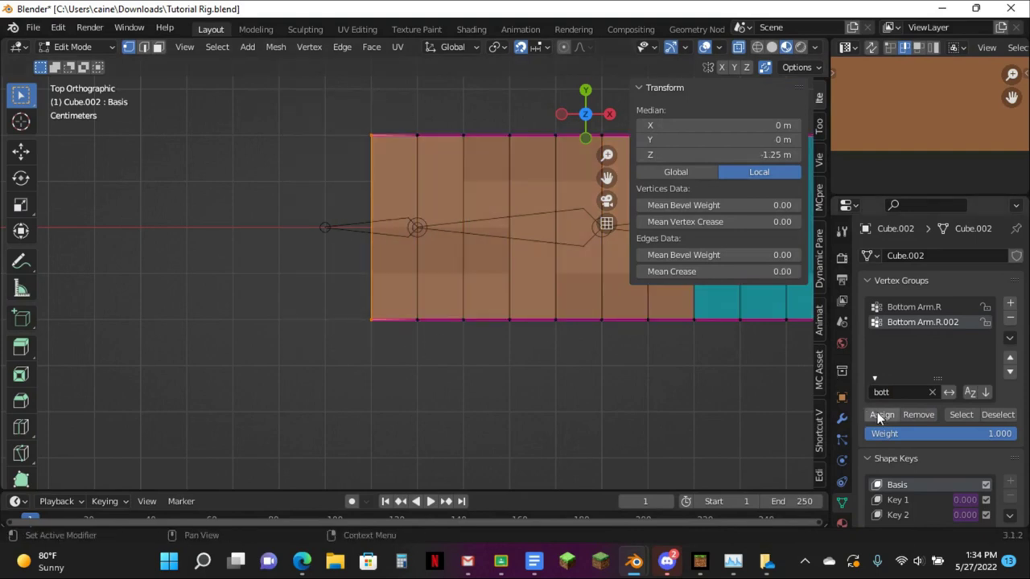
left_click(880, 415)
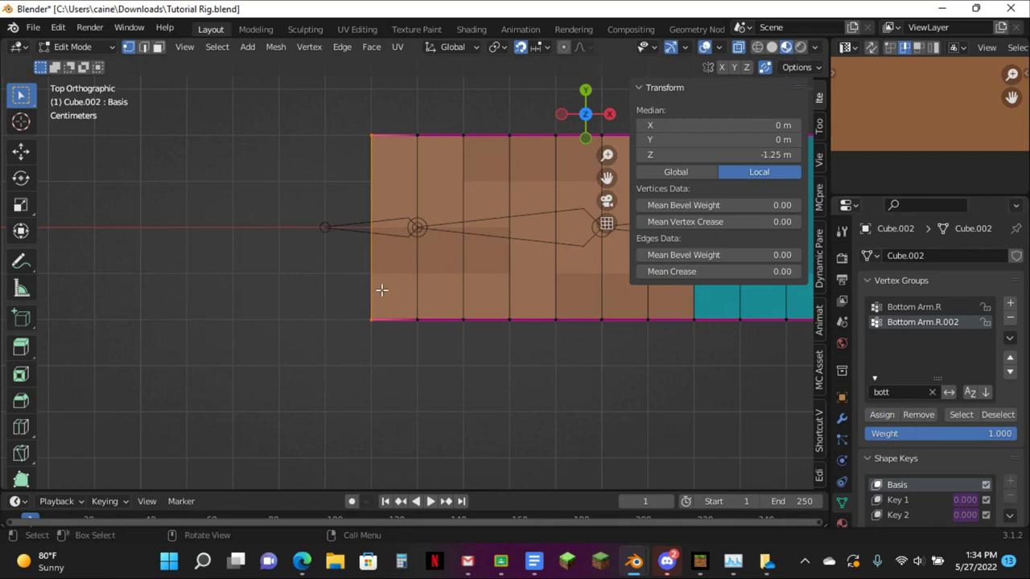
Test the hand deformation by rotating the Wrist.R bone in perspective and front views
middle_click_drag(381, 292, 381, 131)
key("Tab")
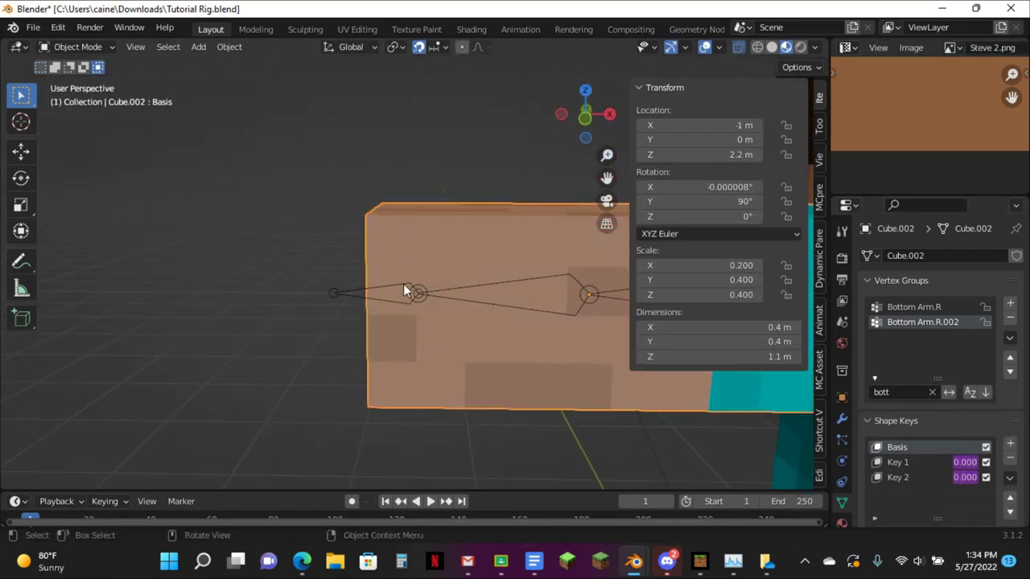
left_click(405, 281)
key("ctrl+Tab")
key("r")
left_click(519, 252)
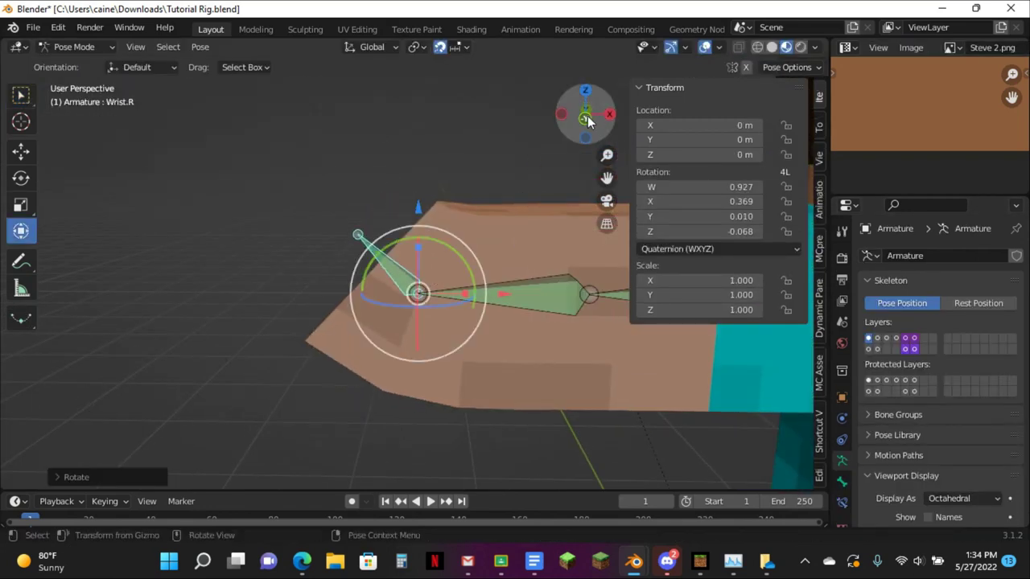
left_click(587, 118)
key("r")
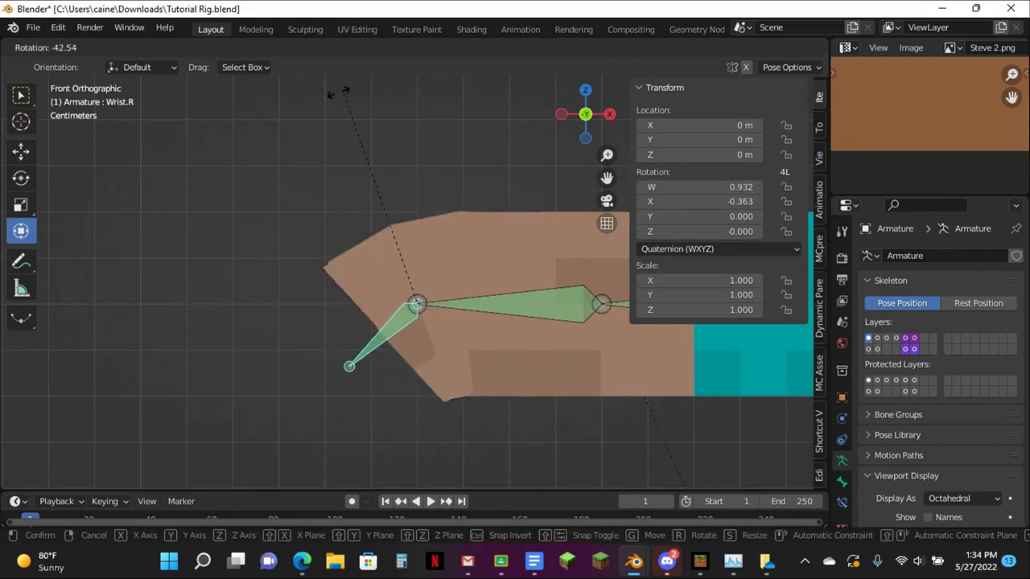
right_click(384, 182)
In the arm mesh's Key 2 shape key, move the front vertices of the first loop inside the end 0.09 m along X
scroll(430, 184, "up", 2)
key("ctrl+Tab")
left_click(462, 220)
key("Tab")
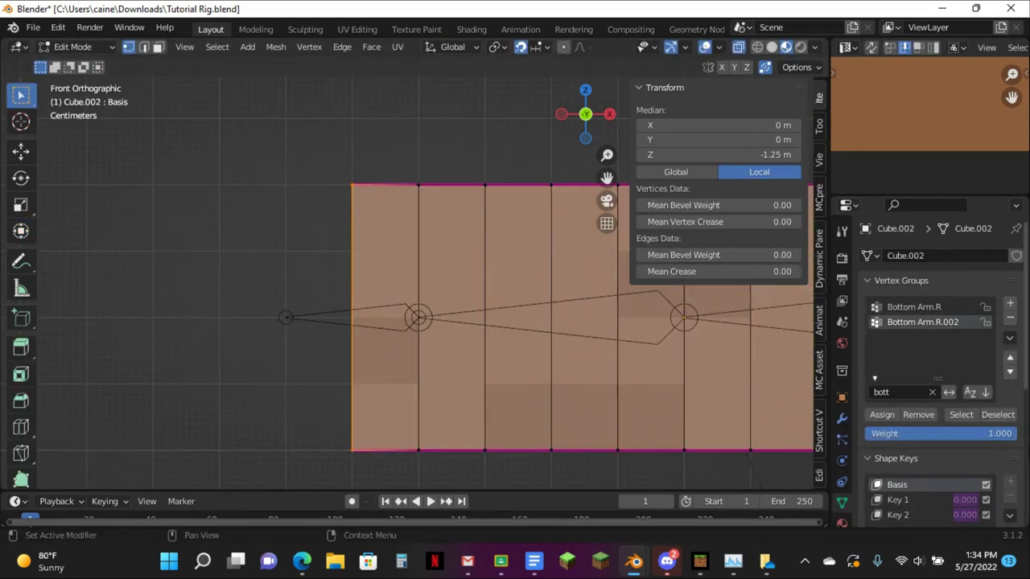
scroll(966, 405, "down", 3)
left_click(930, 454)
middle_click_drag(450, 185, 471, 235)
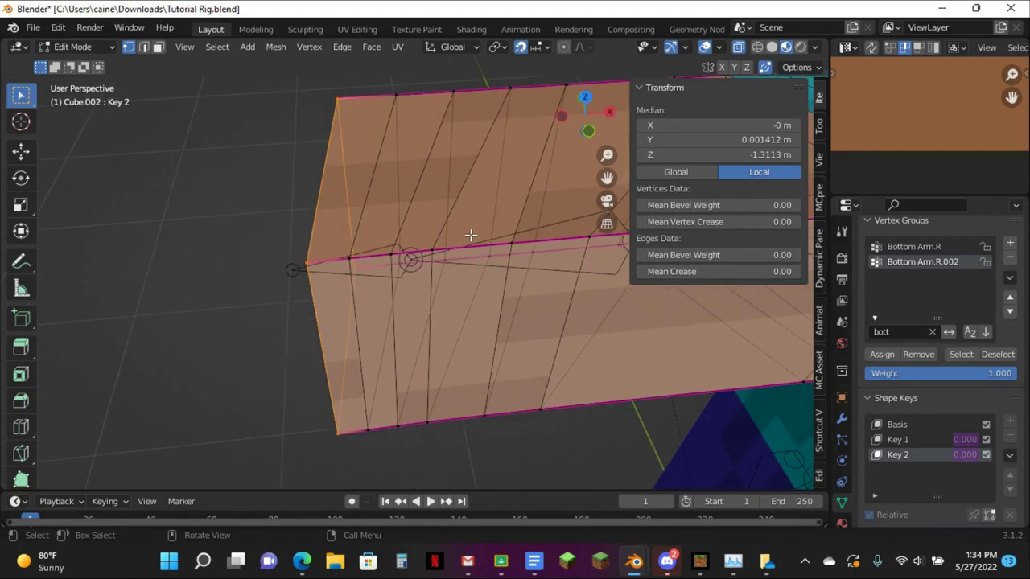
left_click(586, 98)
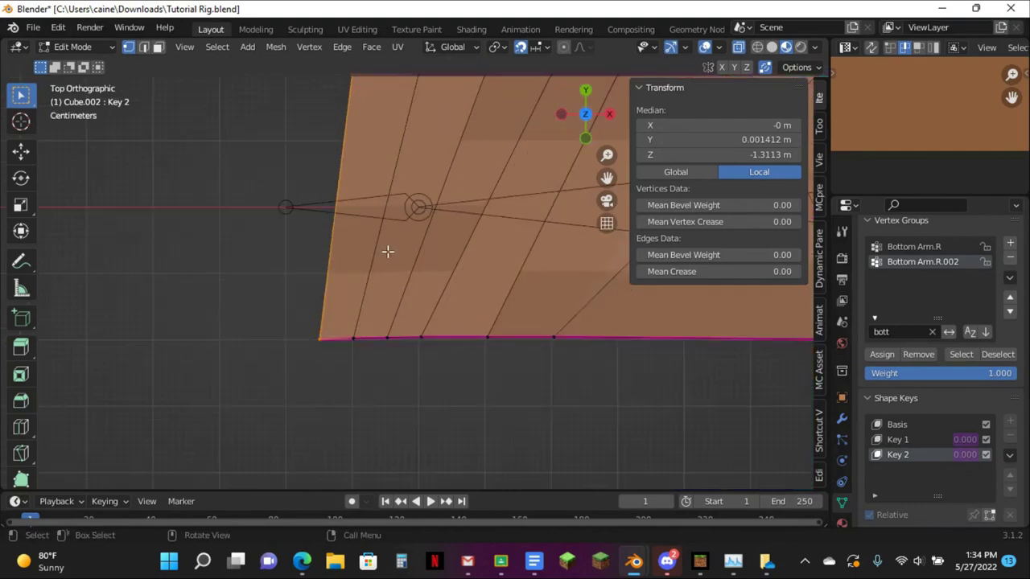
left_click_drag(326, 329, 367, 366)
key("g")
key("x")
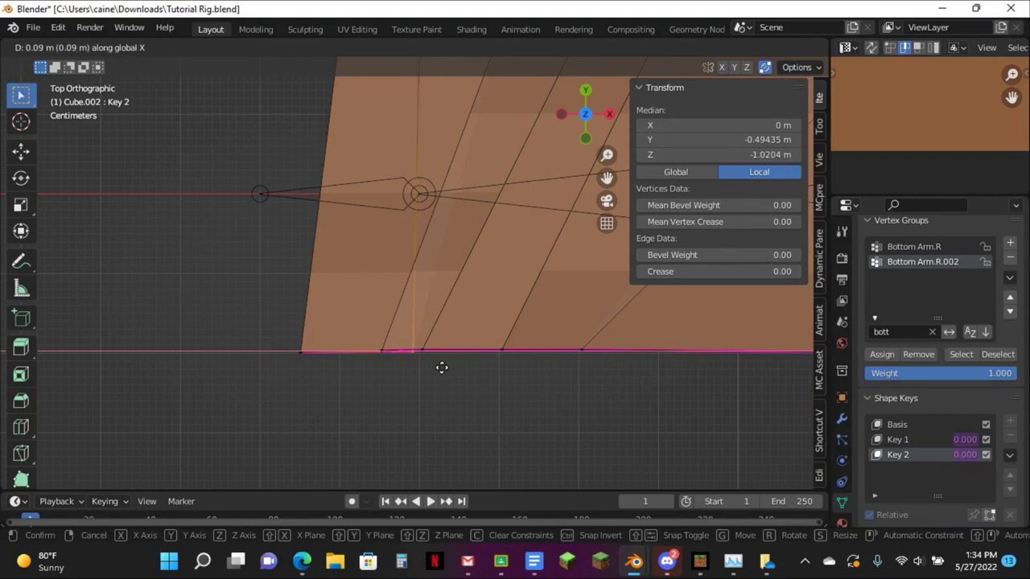
left_click(442, 367)
Move the front vertices of the following loop about 0.04 m along X, close to the previously moved ones
scroll(453, 184, "down", 1)
key("g")
mouse_move(383, 329)
left_mouse_down()
mouse_move(417, 345)
mouse_move(405, 344)
left_mouse_up()
left_click(443, 346)
key("ctrl+z")
key("g")
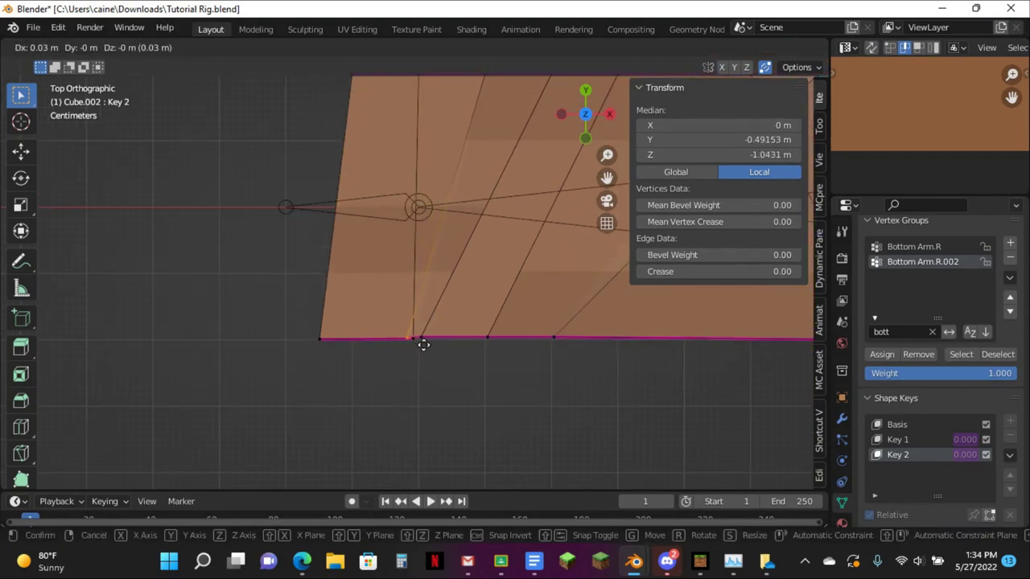
left_click(430, 346)
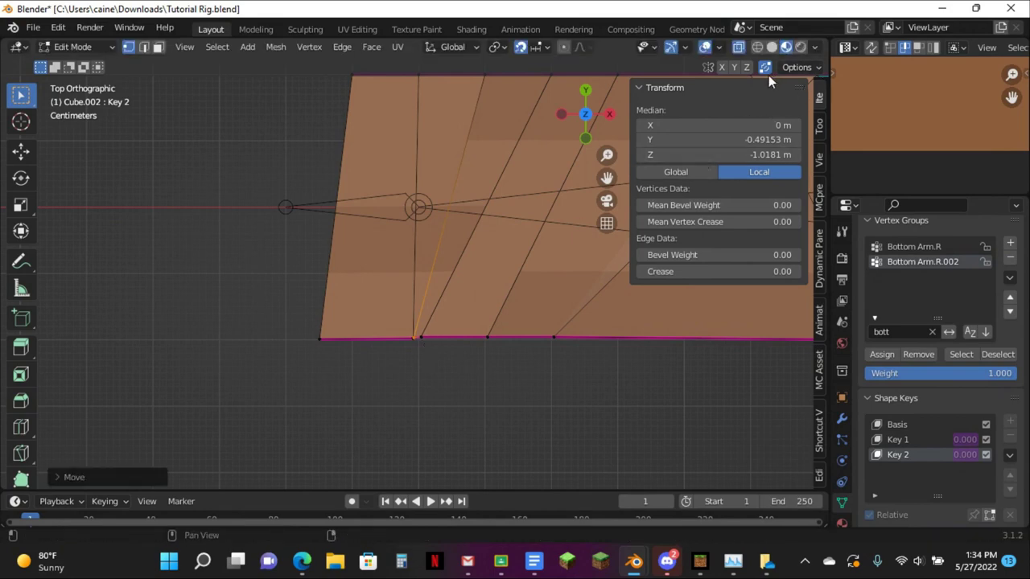
Disable Auto Merge, gather the next front vertices at the wrist cluster and square up the arm's end edge along X
left_click(425, 338)
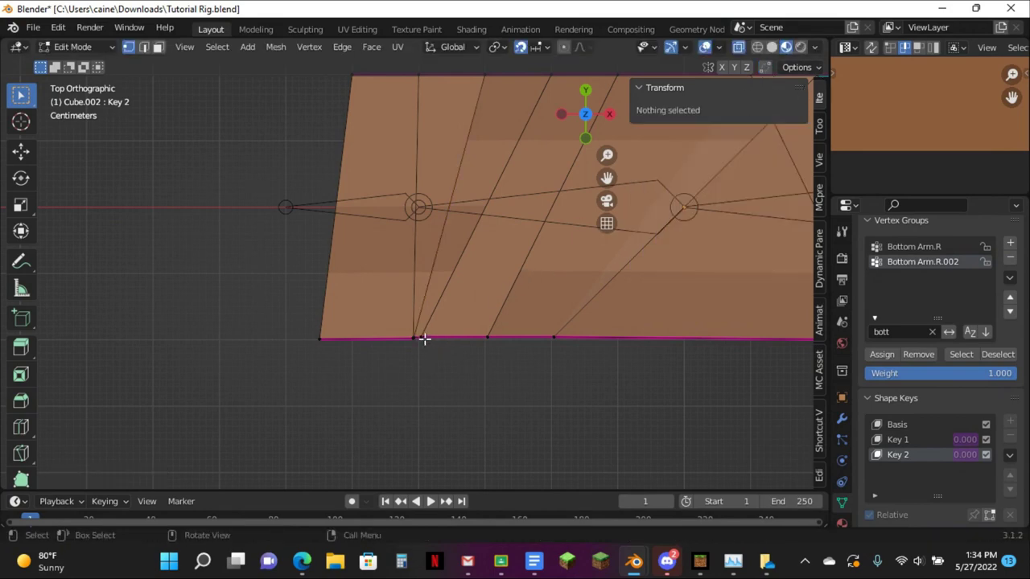
left_click_drag(419, 334, 430, 341)
left_click_drag(297, 330, 378, 347)
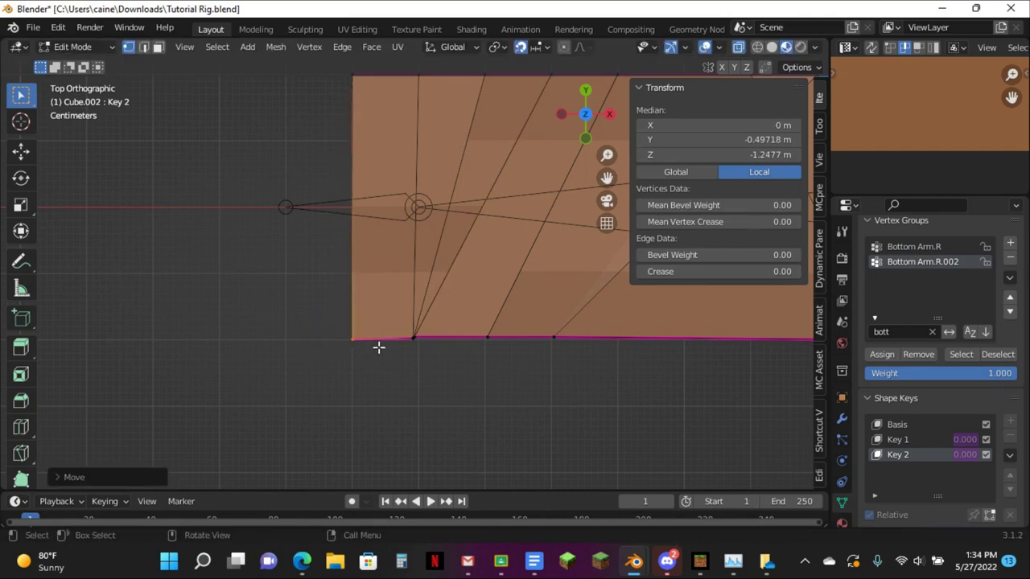
Return to posing the armature and rotate the Bottom Arm.R bone to bend the elbow forward
scroll(434, 277, "down", 4)
key("Tab")
left_click(487, 237)
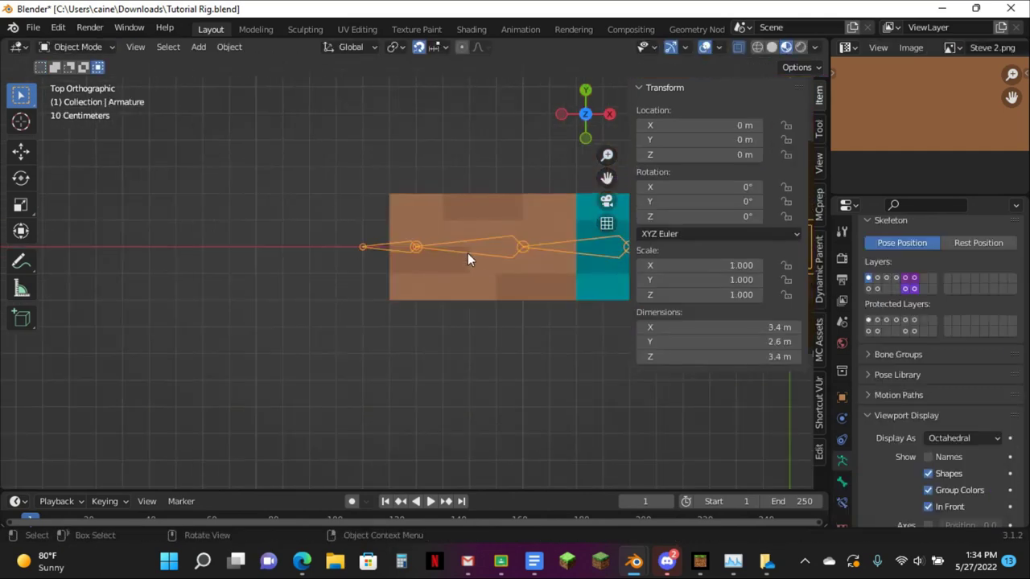
key("ctrl+Tab")
left_click(454, 259)
key("r")
left_click(577, 363)
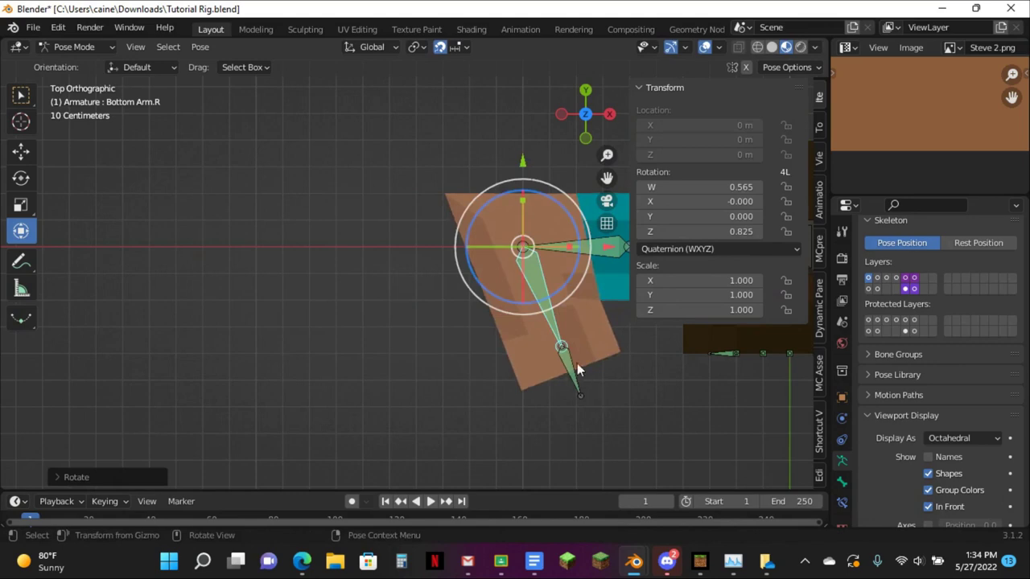
Test the elbow bend by rotating the Bottom Arm.R bone, including in wireframe display from the top, and clear its rotation
middle_click_drag(576, 363, 545, 252)
left_click_drag(545, 252, 568, 419)
key("alt+r")
key("r")
left_click(493, 307)
scroll(494, 306, "up", 3)
middle_click_drag(499, 299, 532, 210)
key("ctrl+z")
left_click(586, 89)
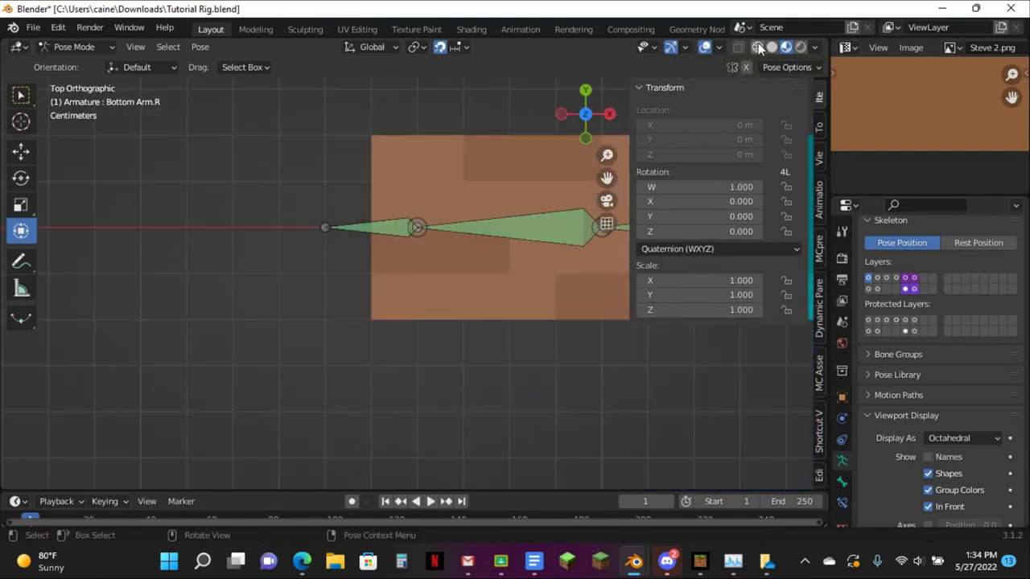
key("r")
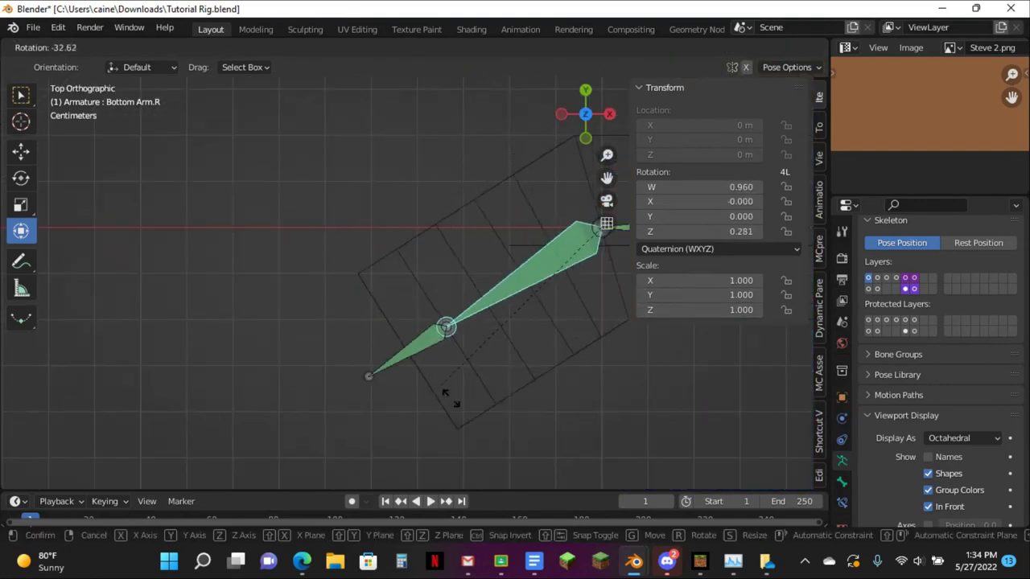
left_click(761, 348)
key("alt+r")
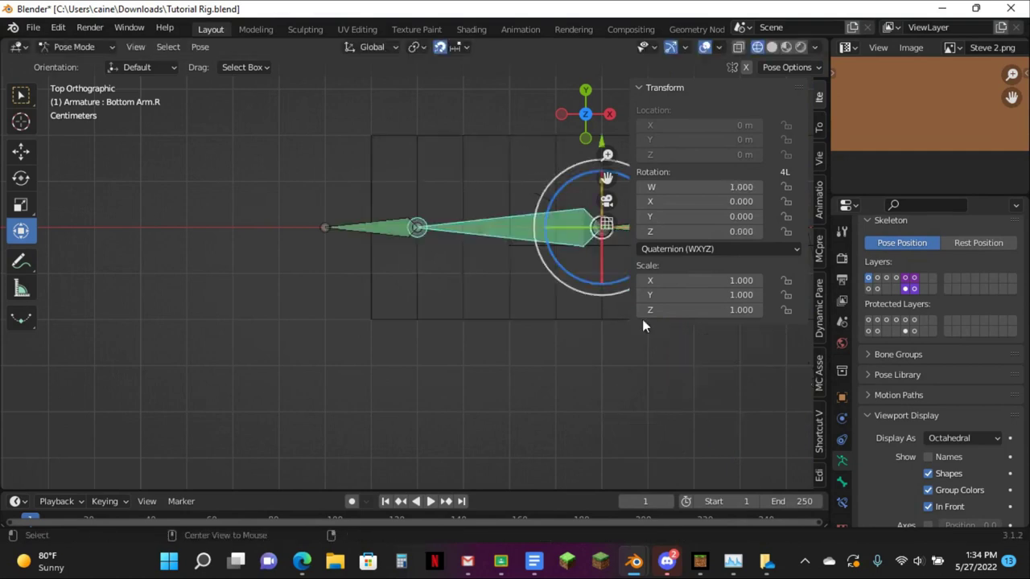
Leave posing, open the right arm mesh for editing and make the Basis shape key active
key("ctrl+Tab")
left_click(416, 139)
key("Tab")
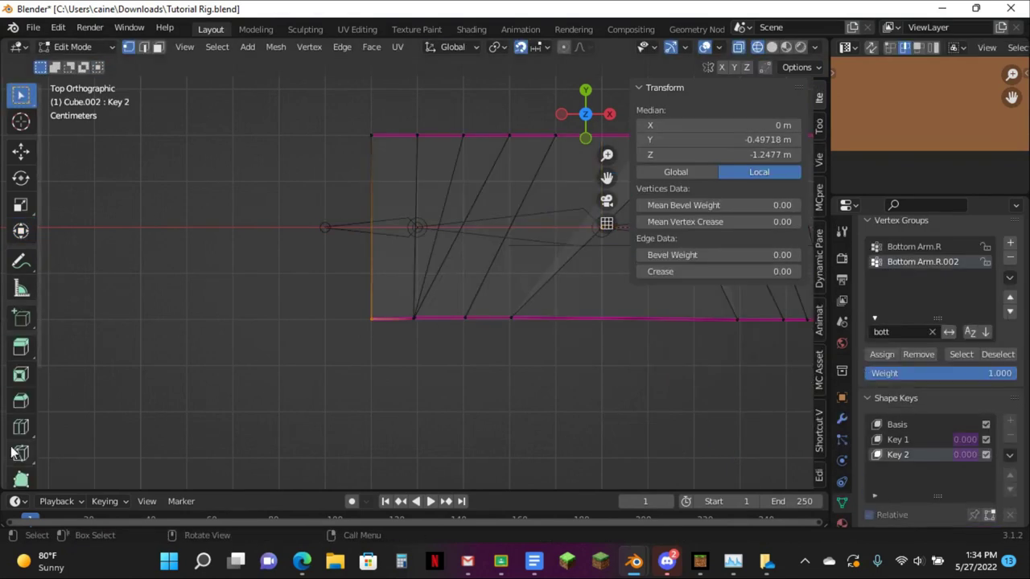
left_click(922, 424)
Divide the arm lengthwise with three loop cuts across its depth and three across its height, using material preview without X-ray
left_click(21, 454)
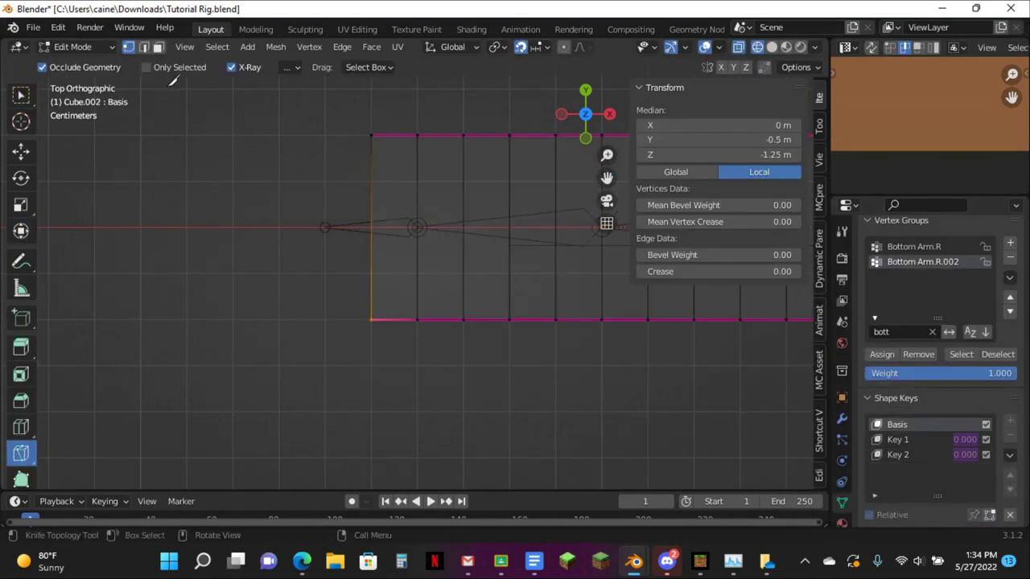
left_click(30, 426)
middle_click_drag(242, 282, 345, 234)
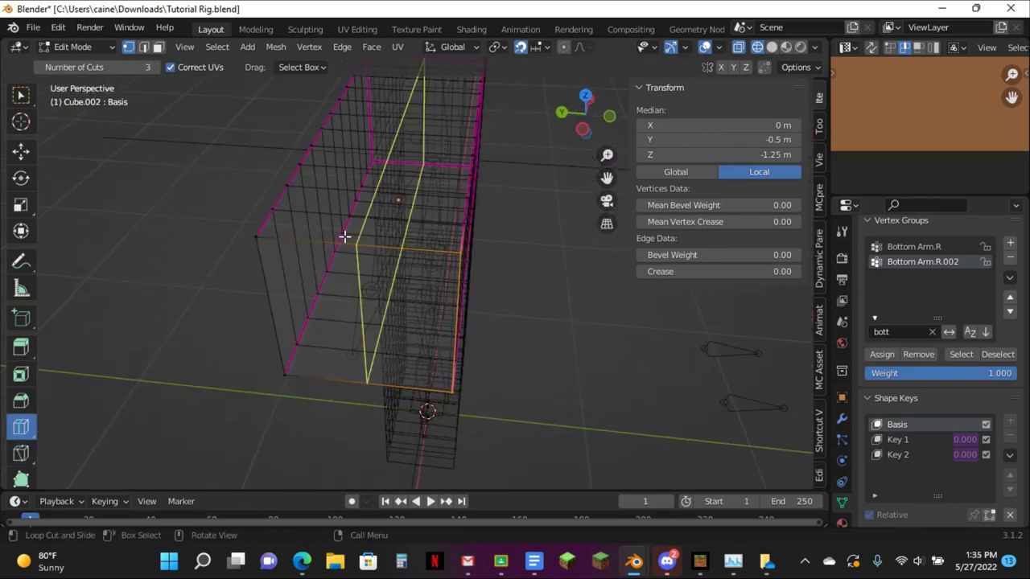
left_click(340, 246)
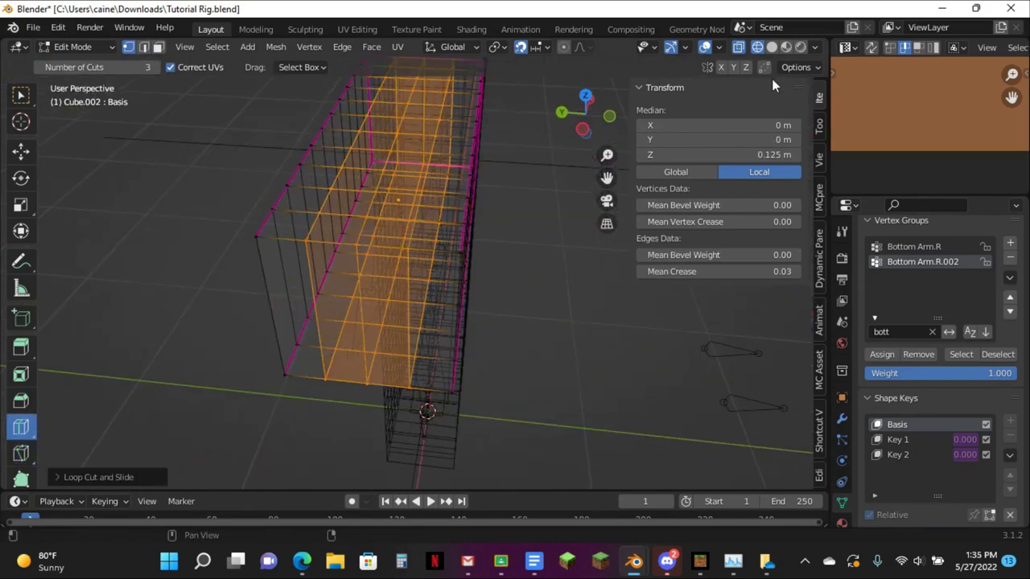
left_click(790, 48)
left_click(739, 48)
middle_click_drag(246, 289, 257, 268)
left_click(259, 276)
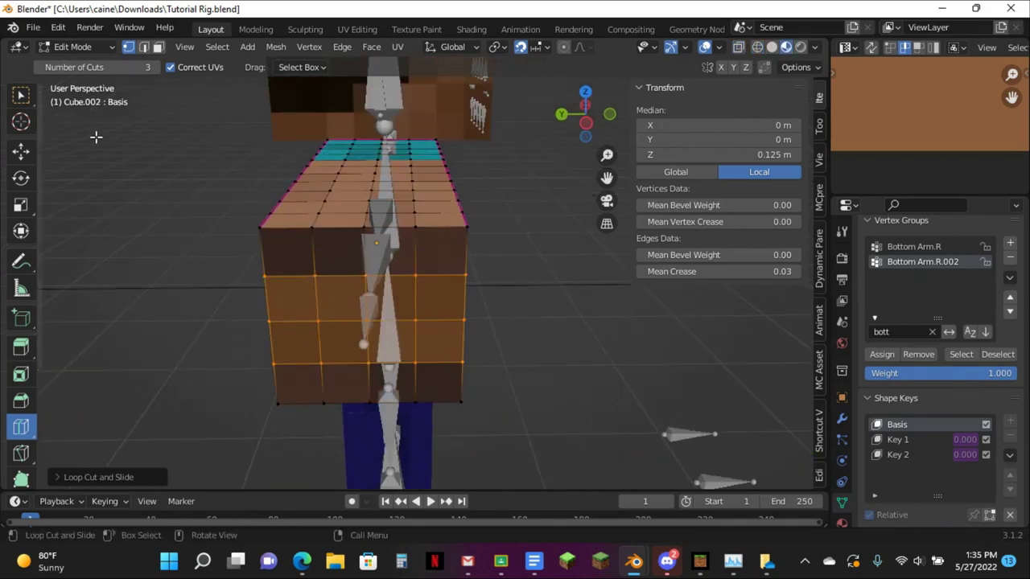
In face select mode, select the front corner face and the alternate face two columns behind it in the arm end's top row
left_click(159, 47)
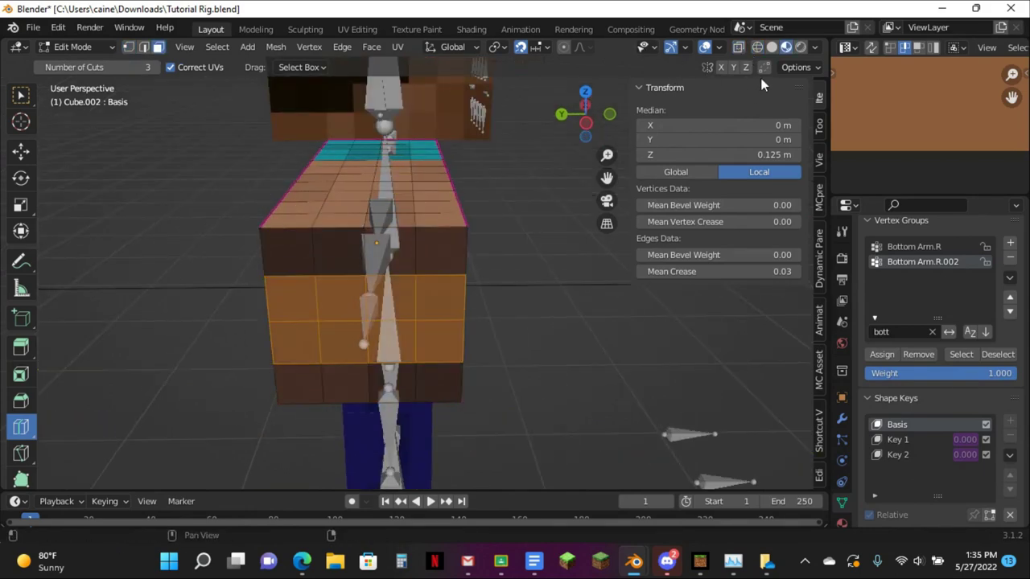
left_click(21, 96)
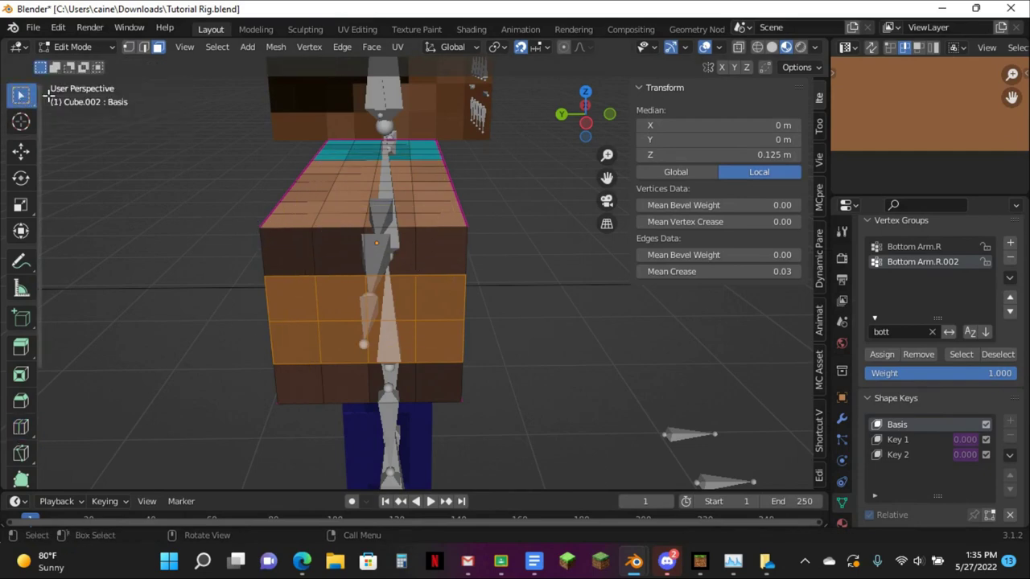
left_click(441, 257)
left_click(347, 238, "shift")
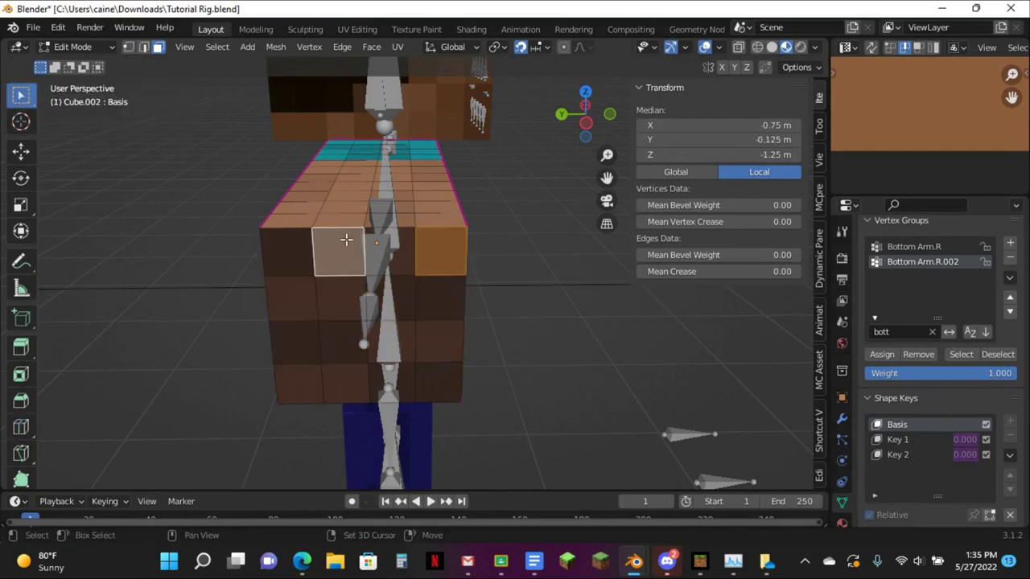
left_click(561, 114)
scroll(437, 253, "up", 2)
key("e")
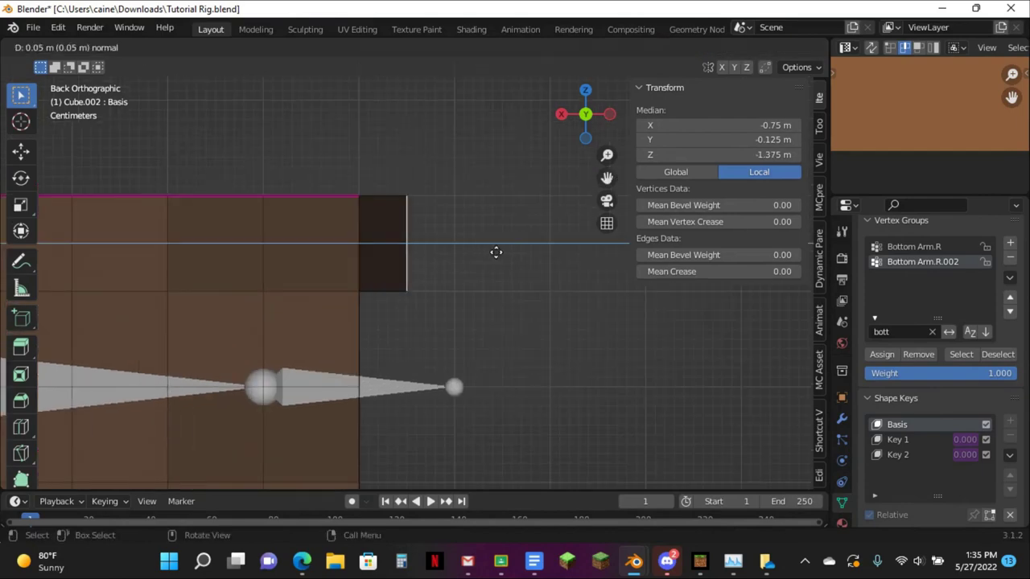
left_click(496, 252)
key("ctrl+z")
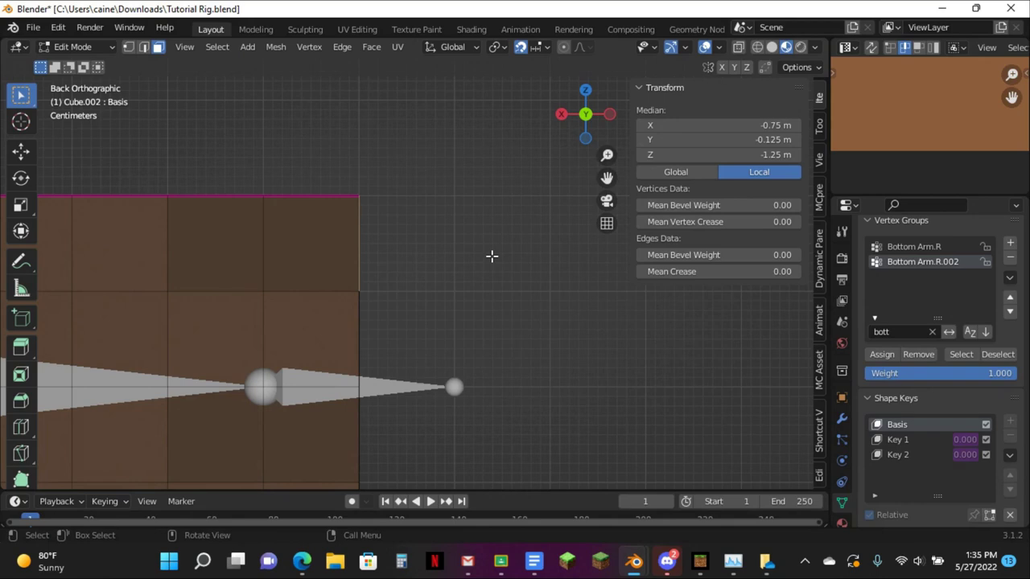
Extrude the two selected end faces outward in short segments to a local Z of -2 m, forming two fingers
scroll(390, 224, "up", 2)
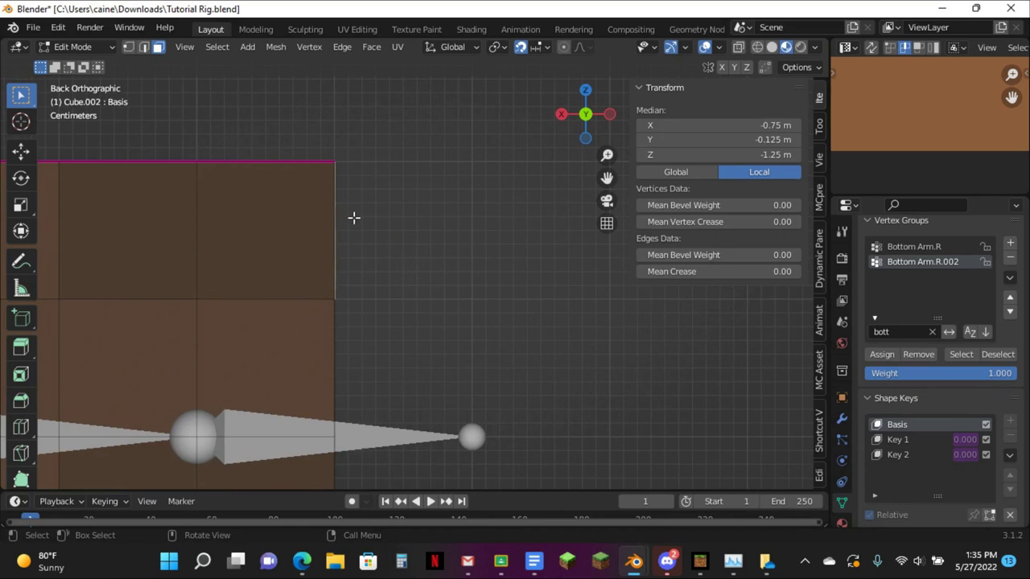
key("e")
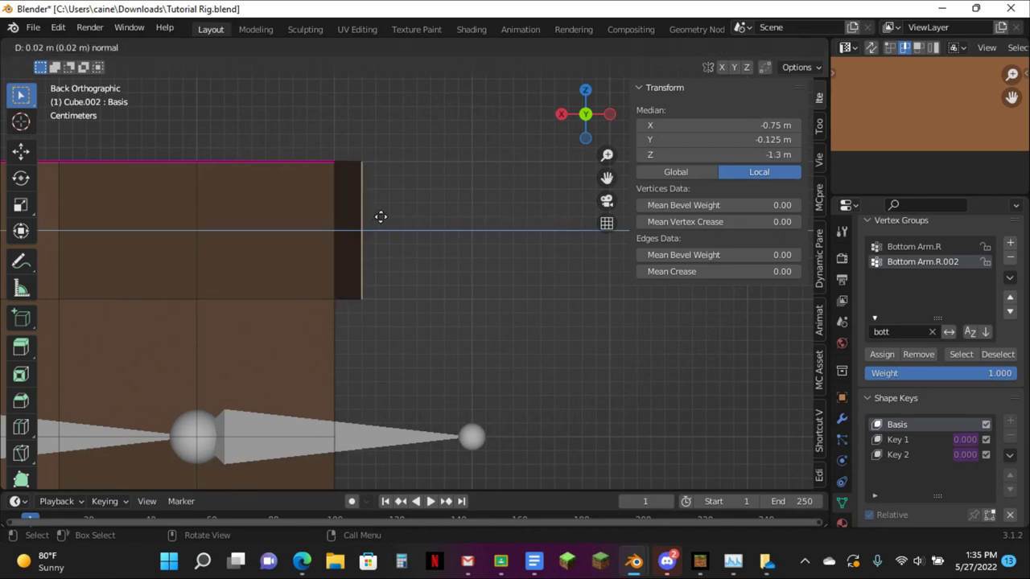
left_click(423, 215)
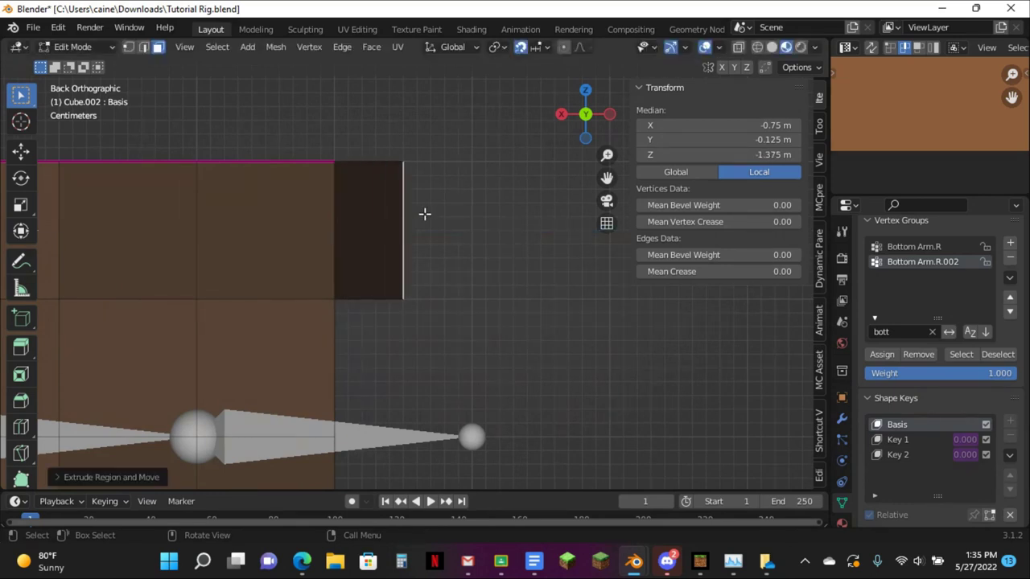
key("e")
left_click(494, 214)
scroll(483, 260, "down", 3)
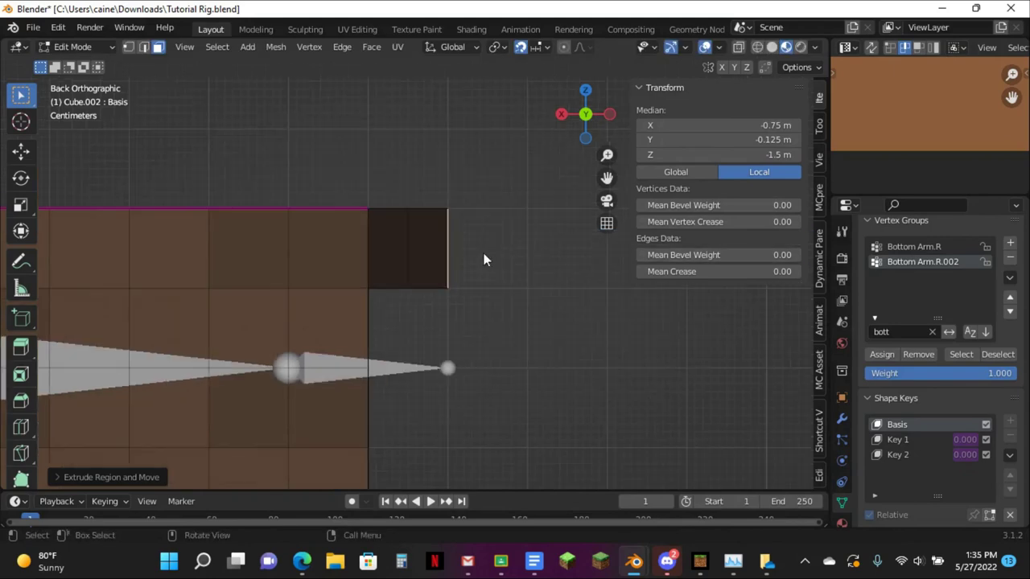
key("e")
scroll(547, 261, "down", 5)
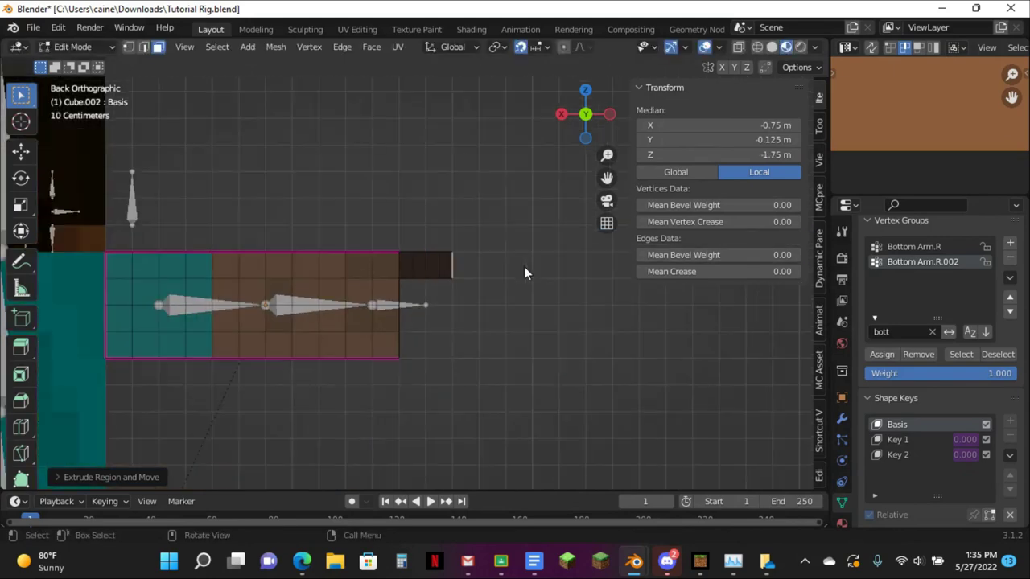
left_click(557, 270)
Select the remaining two top-row end faces and extrude them outward in short segments to match the first two fingers' length
middle_click_drag(557, 270, 316, 346)
scroll(330, 334, "up", 5)
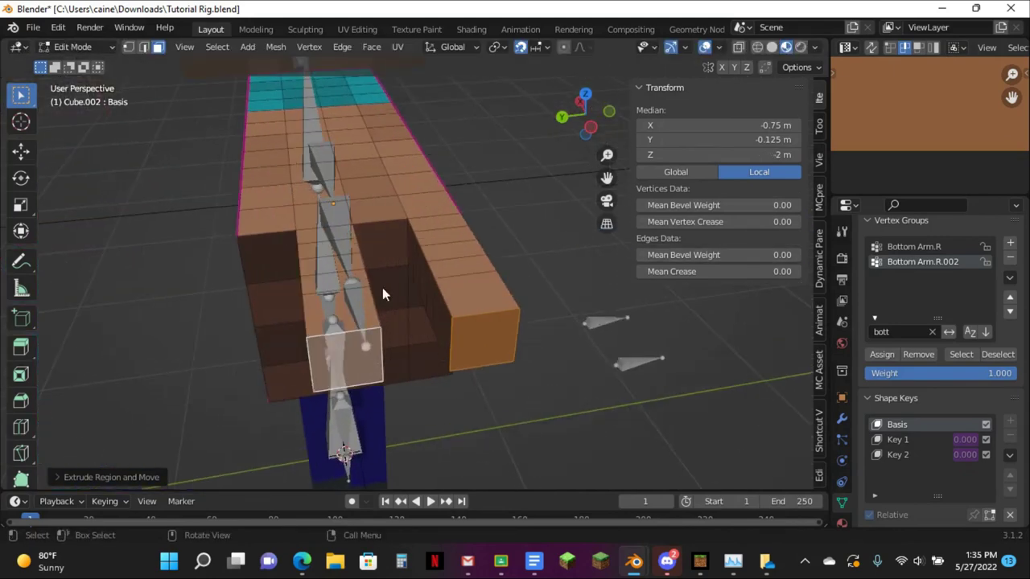
left_click(380, 245)
left_click(295, 253, "shift")
left_click(567, 119)
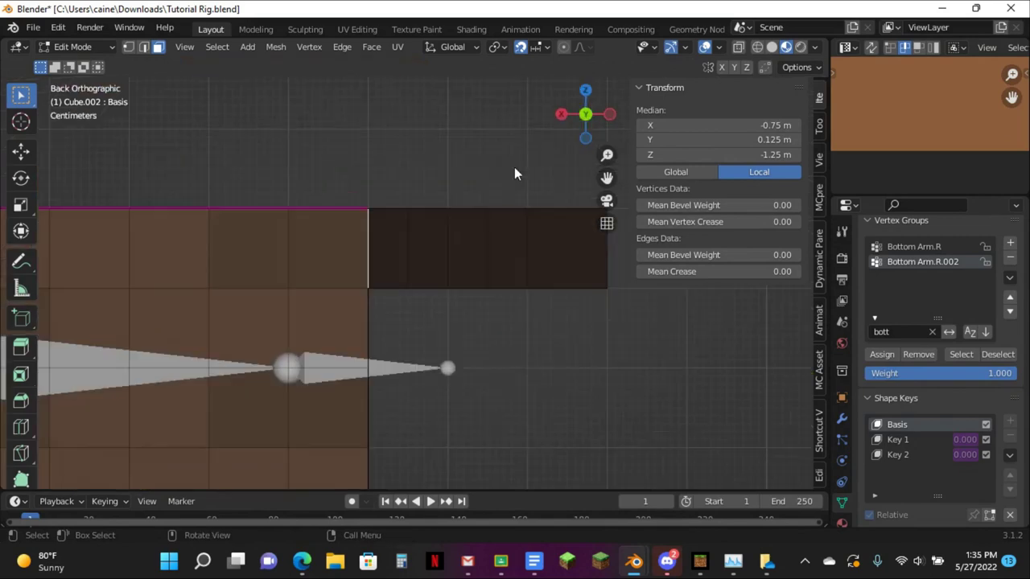
key("e")
left_click(563, 195)
key("g")
left_click(475, 238)
key("e")
left_click(529, 234)
key("e")
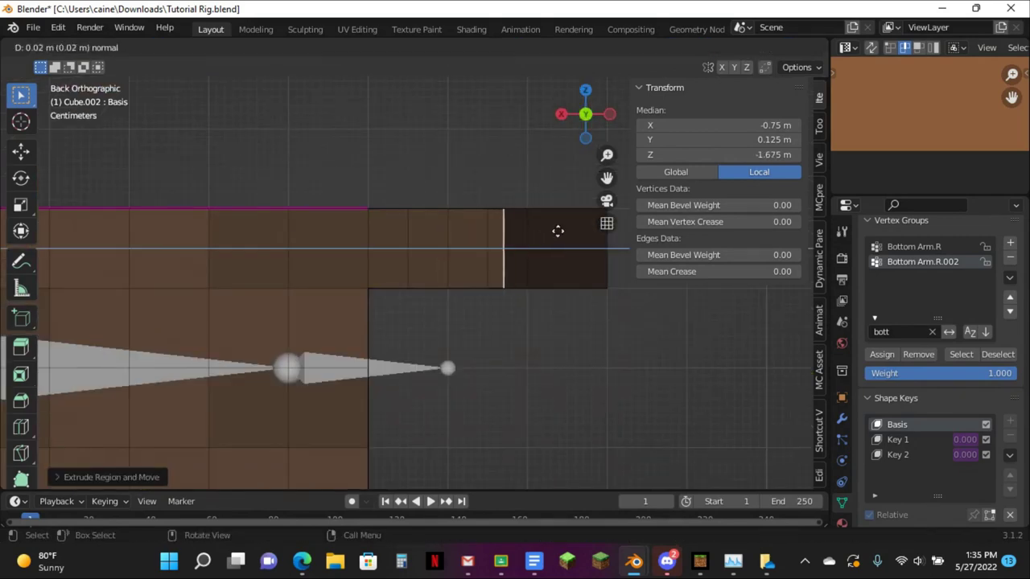
left_click(573, 231)
scroll(515, 236, "down", 6)
key("e")
left_click(532, 239)
Select the two rear faces of the arm end's bottom row and extrude them outward to a local Z of -1.5 m
middle_click_drag(532, 245, 298, 444)
left_click(292, 415)
left_click(568, 110)
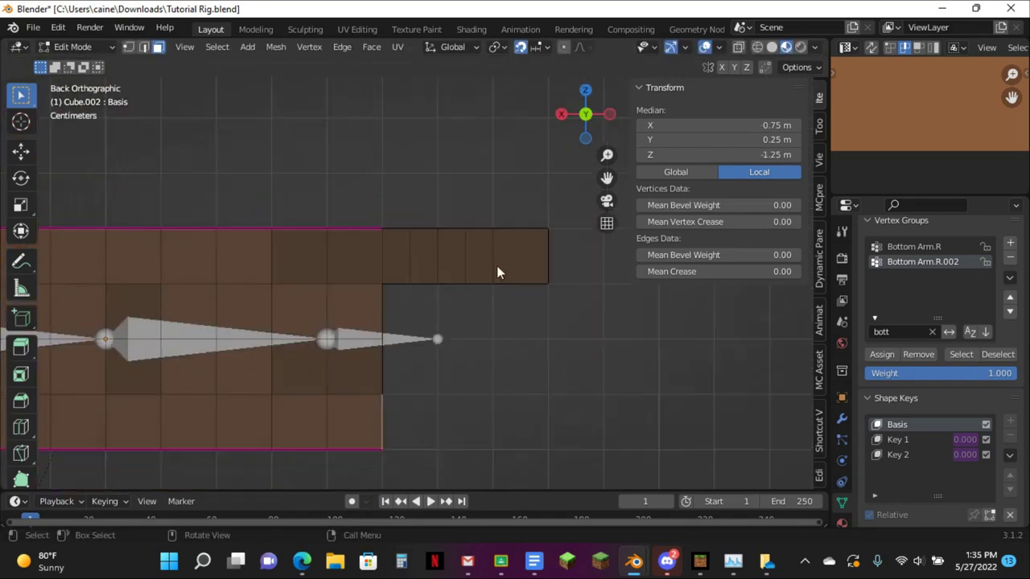
key("e")
left_click(531, 280)
middle_click_drag(531, 281, 318, 291)
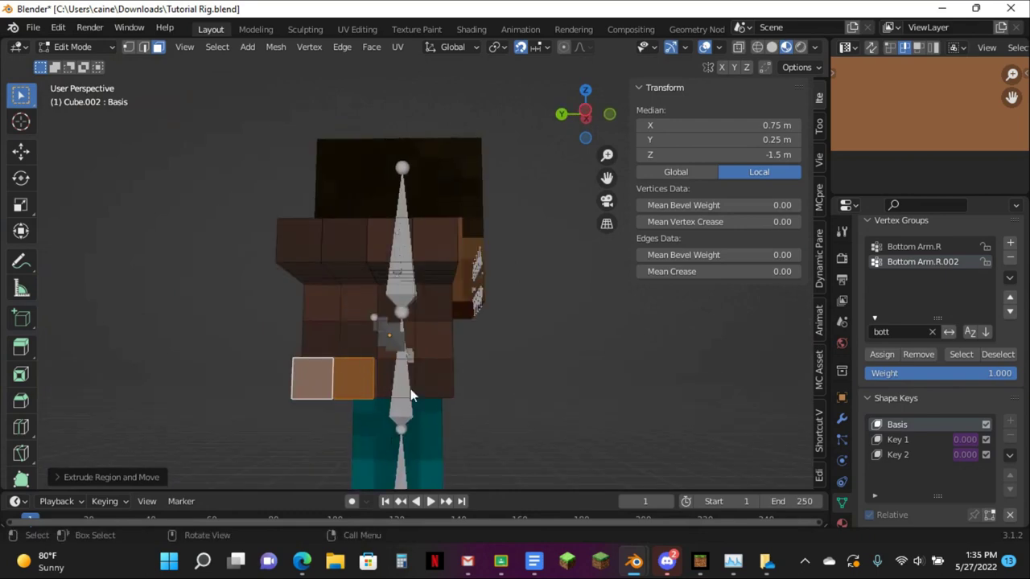
Extrude the front corner face of the arm end's bottom row outward in three segments to a local Z of -1.75 m
left_click(432, 380)
left_click(609, 114)
scroll(559, 200, "up", 4)
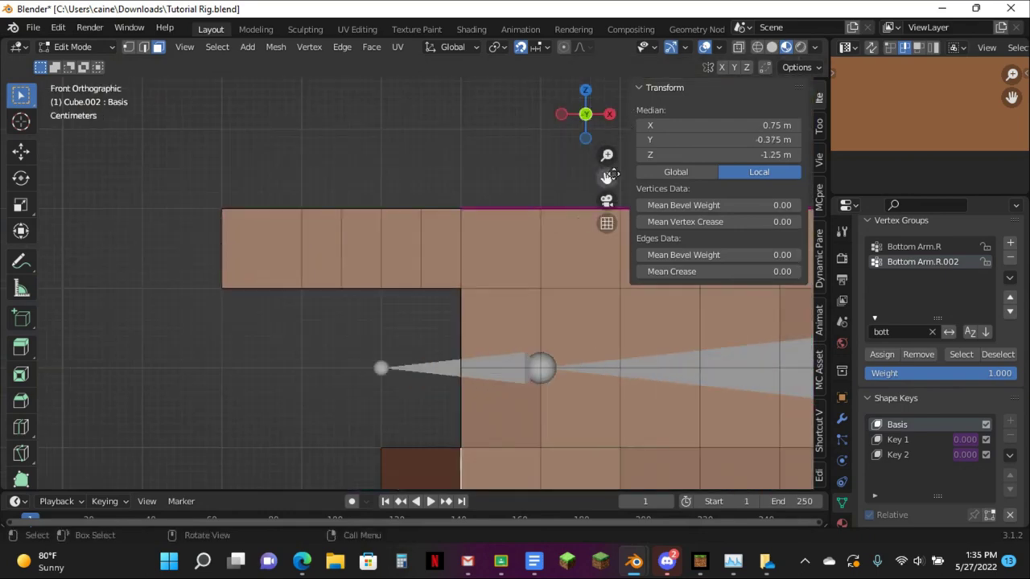
scroll(522, 257, "up", 2)
key("e")
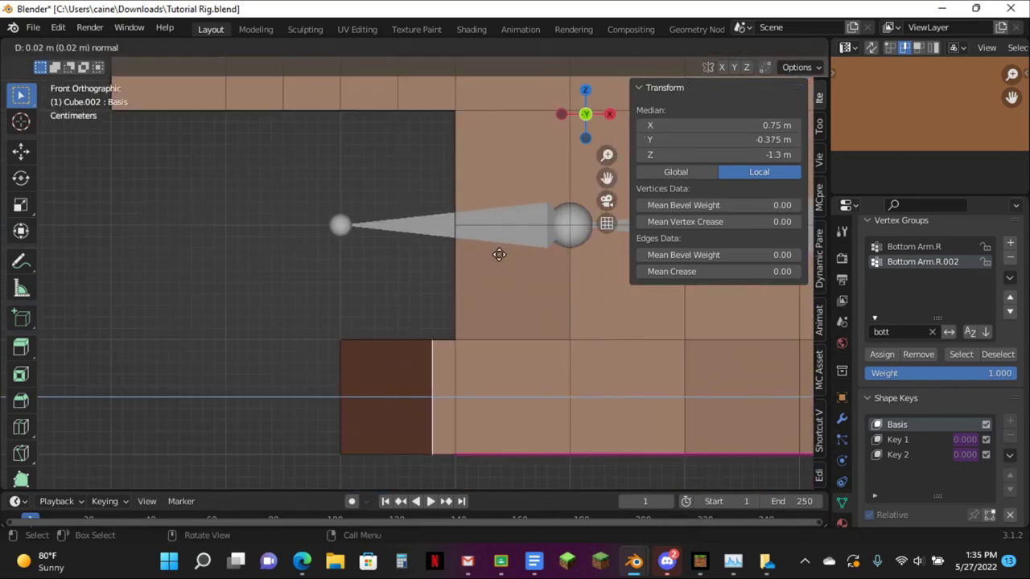
left_click(464, 272)
key("e")
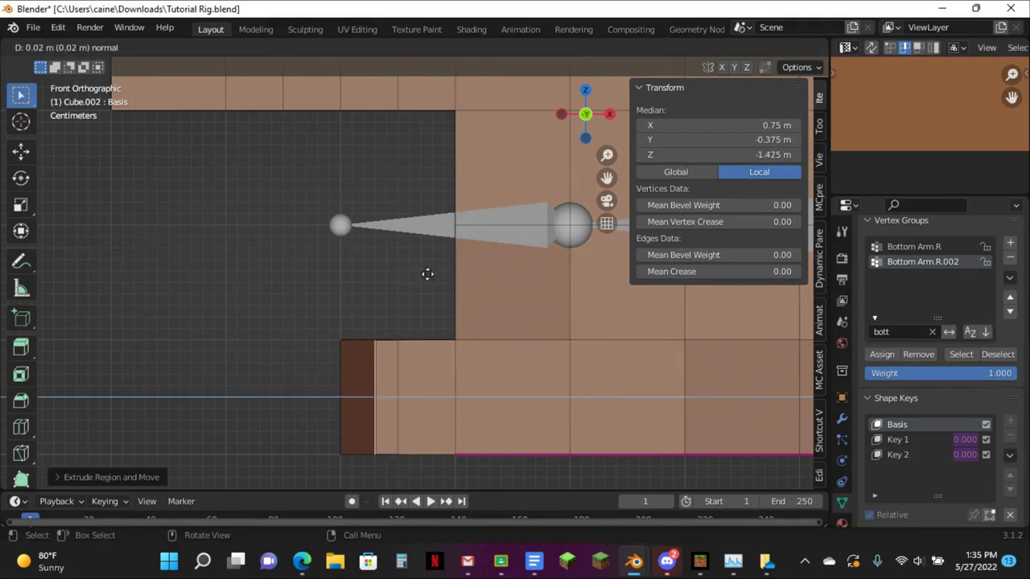
left_click(399, 278)
scroll(412, 274, "down", 7)
key("e")
left_click(447, 263)
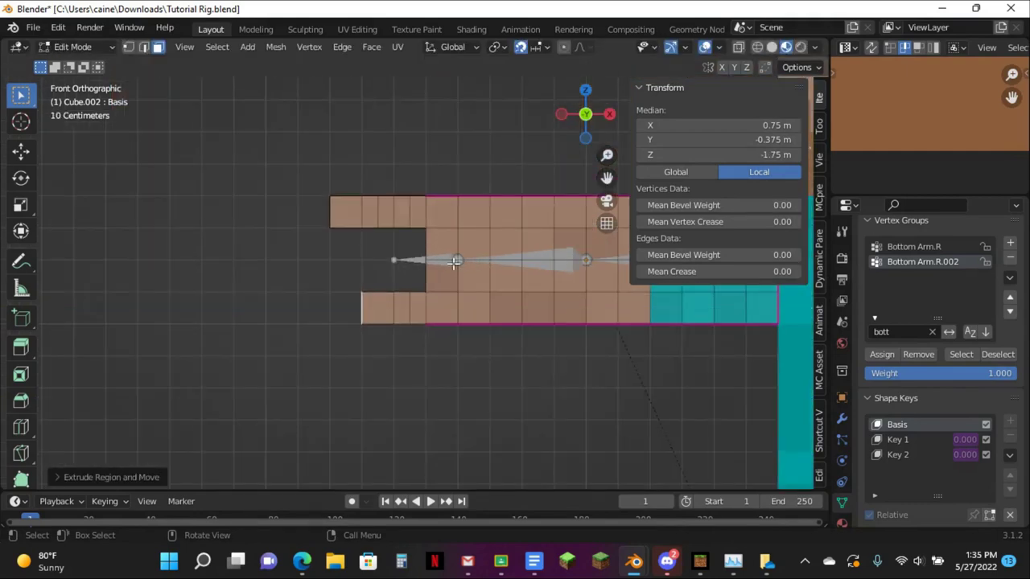
Test how the new fingers deform by rotating the Wrist.R bone in pose mode, and undo the rotation
key("Tab")
left_click(404, 256)
key("ctrl+Tab")
left_click(409, 257)
key("r")
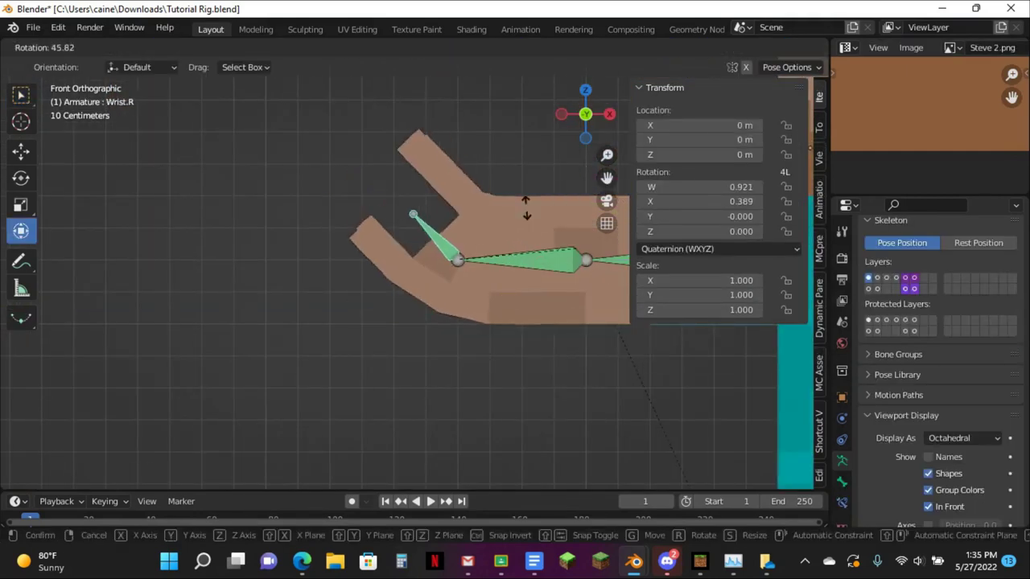
left_click(531, 261)
key("ctrl+z")
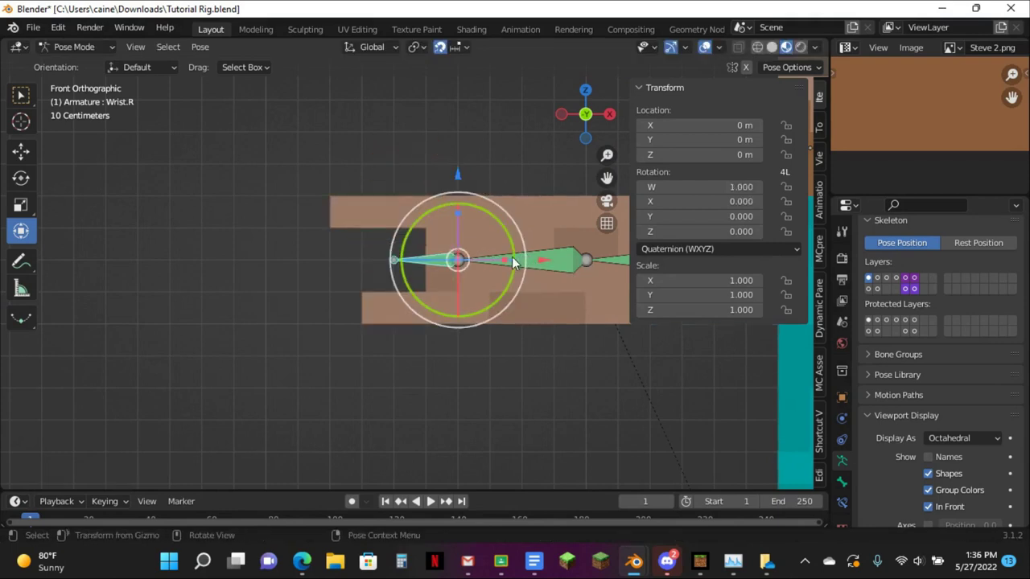
Reopen the arm mesh for editing with X-ray display and disable Simplify in the render settings
key("ctrl+Tab")
left_click(519, 211)
key("Tab")
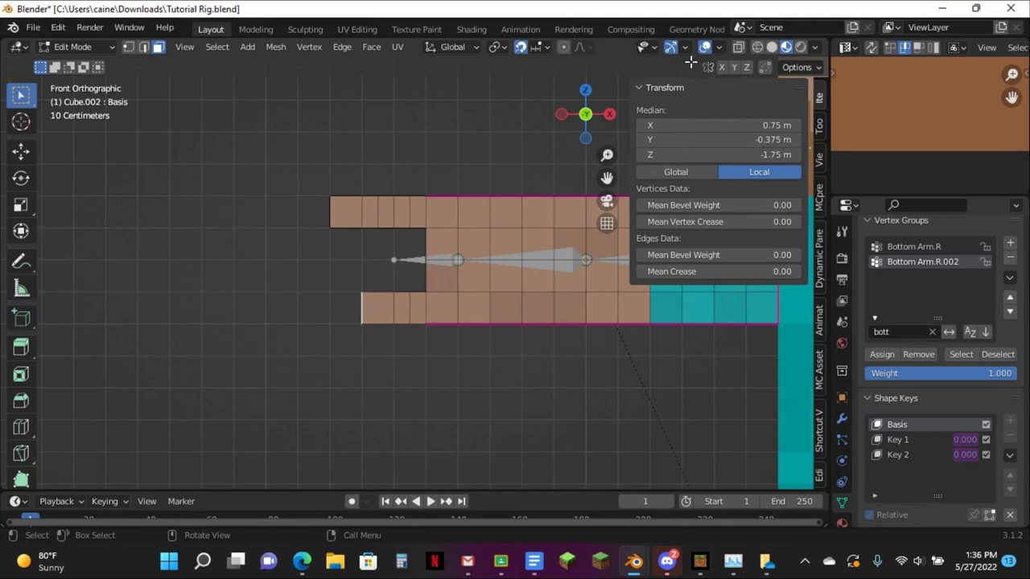
left_click(737, 47)
left_click(842, 258)
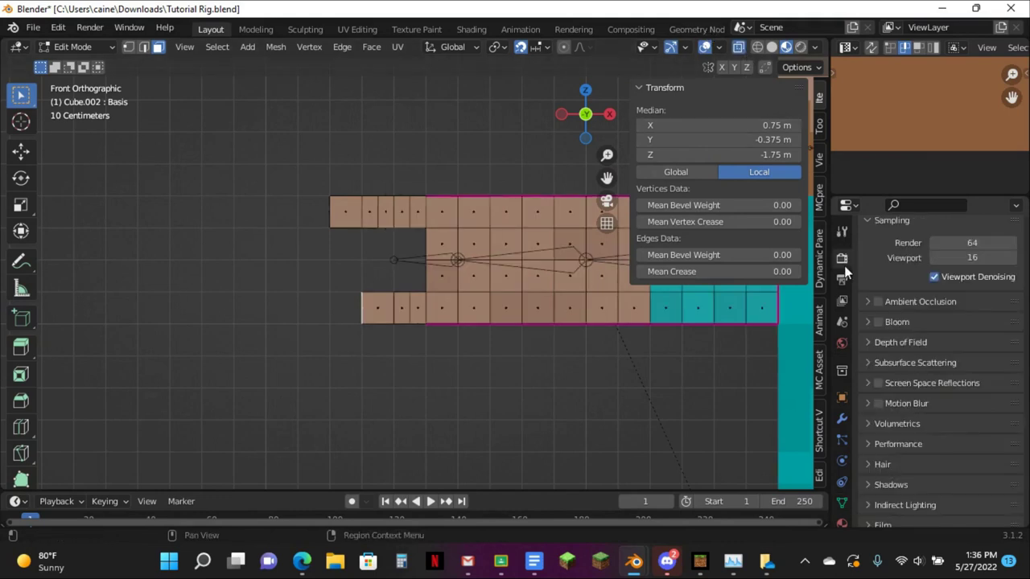
scroll(891, 469, "down", 4)
left_click(878, 395)
Select all the extruded finger geometry beyond the arm's end and set its mean crease to 1.00
left_click_drag(250, 126, 422, 362)
left_click_drag(688, 271, 776, 271)
scroll(266, 94, "up", 3)
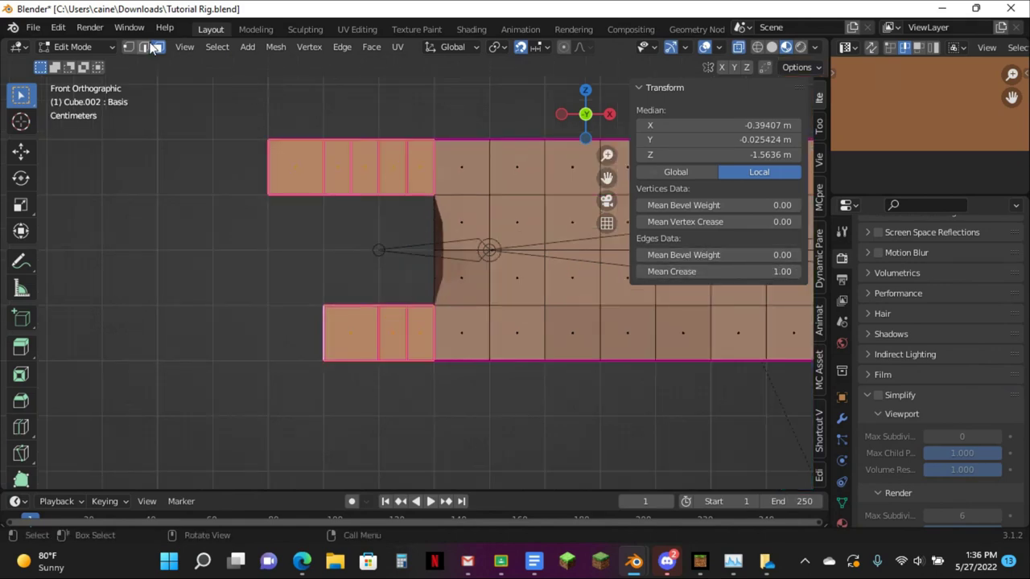
In edge select mode, crease the palm's remaining edges to 1.00, including the bottom edge between the lower extrusions, and check the mesh
middle_click_drag(425, 221, 450, 234)
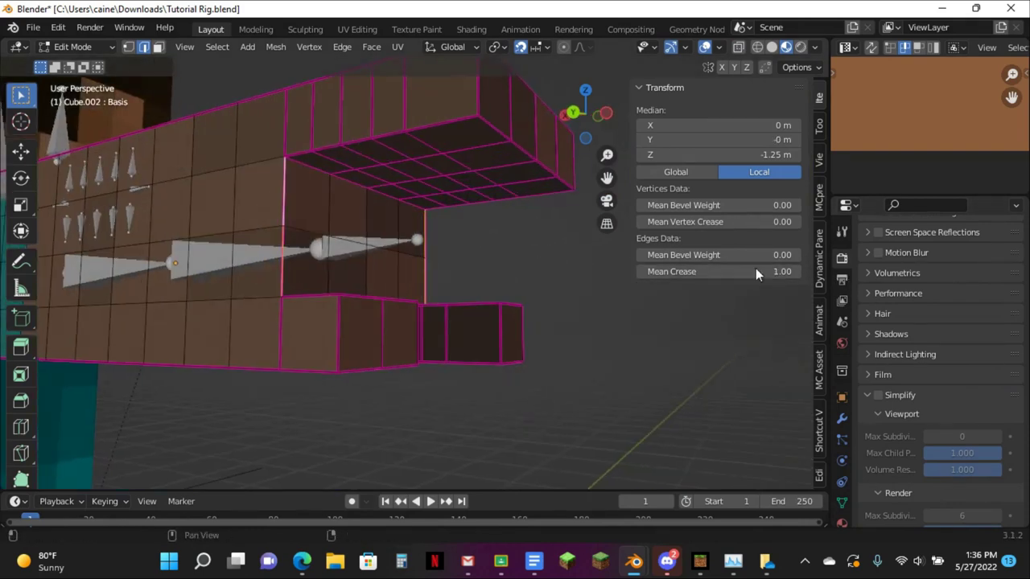
middle_click_drag(378, 360, 330, 307)
left_click(377, 354, "alt")
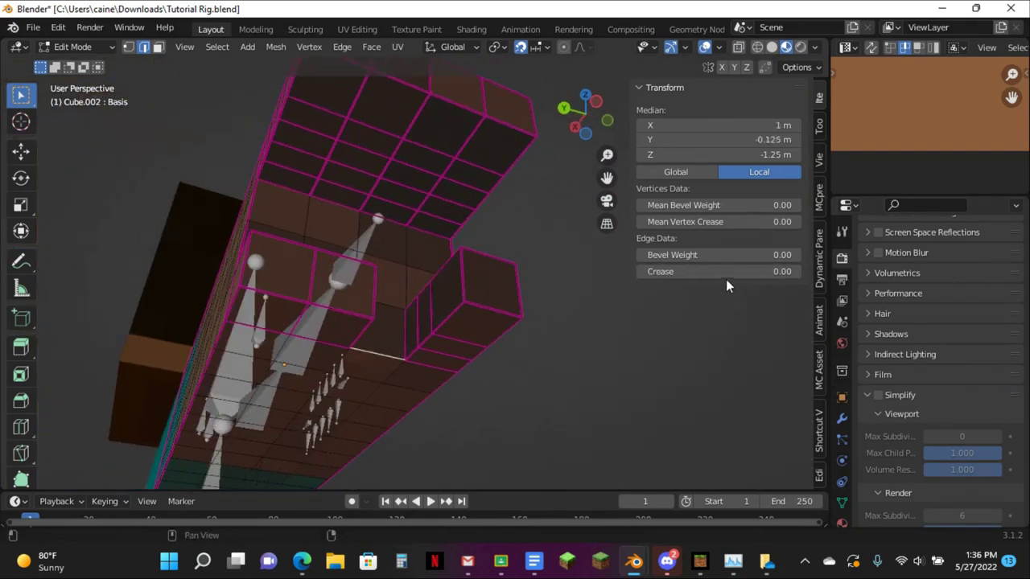
left_click_drag(726, 277, 796, 277)
key("Tab")
middle_click_drag(338, 265, 314, 320)
key("Tab")
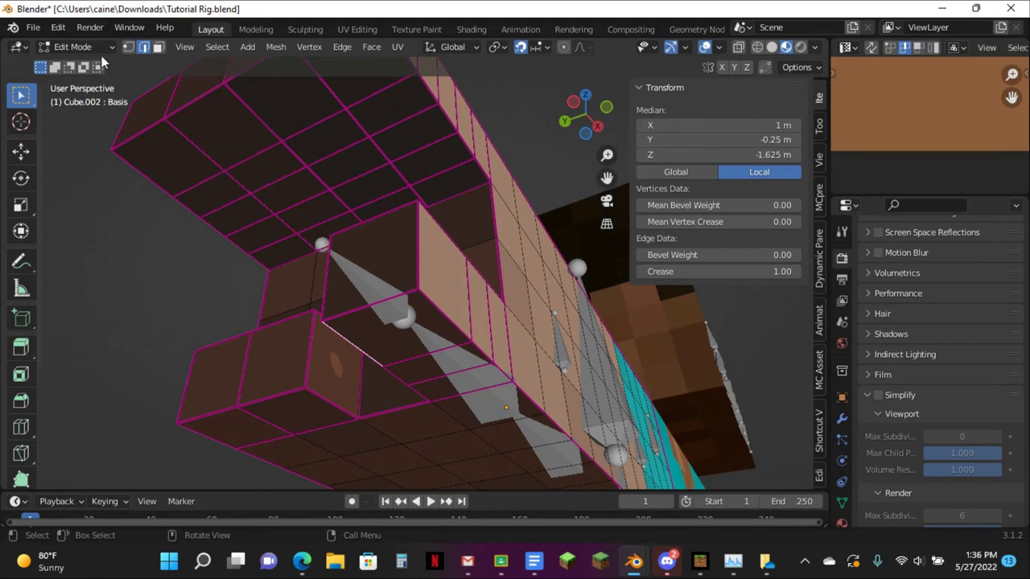
Select the inner side face of the lower finger in face mode and start the Shortcut VUr display of keys and buttons
left_click(158, 47)
left_click(343, 371)
scroll(907, 141, "down", 7)
middle_click_drag(908, 141, 893, 90)
scroll(877, 50, "down", 4)
scroll(823, 133, "down", 7)
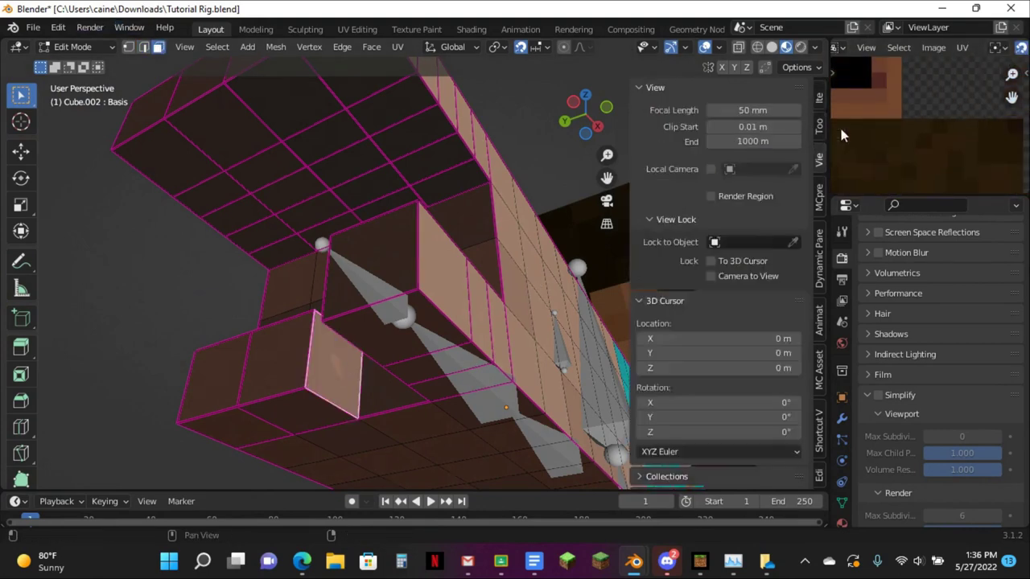
scroll(926, 134, "down", 9)
left_click(673, 108)
Move and scale the selected finger face's UVs onto the dark brown skin area of the texture, and return to object mode
scroll(943, 138, "up", 4)
middle_click_drag(943, 138, 853, 120)
scroll(947, 140, "up", 4)
scroll(975, 141, "up", 1)
middle_click_drag(975, 141, 963, 112)
key("g")
left_click(884, 140)
key("g")
key("s")
left_click(929, 106)
key("Tab")
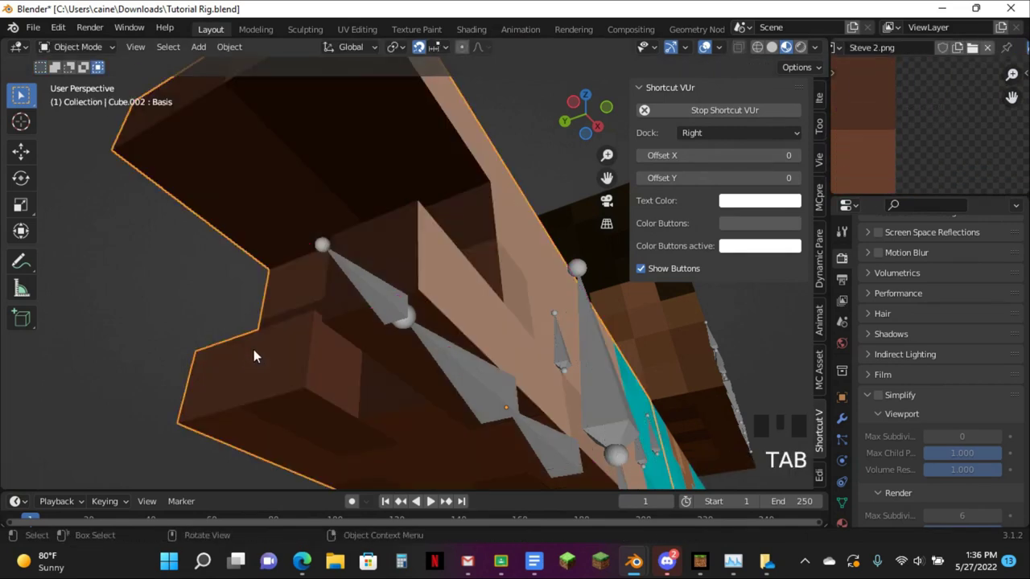
Test-rotate the Bottom Arm.R bone in pose mode, and select the Wrist.R bone
left_click(381, 284)
middle_click_drag(382, 284, 393, 333)
key("ctrl+Tab")
left_click(425, 252)
key("r")
left_click(389, 224)
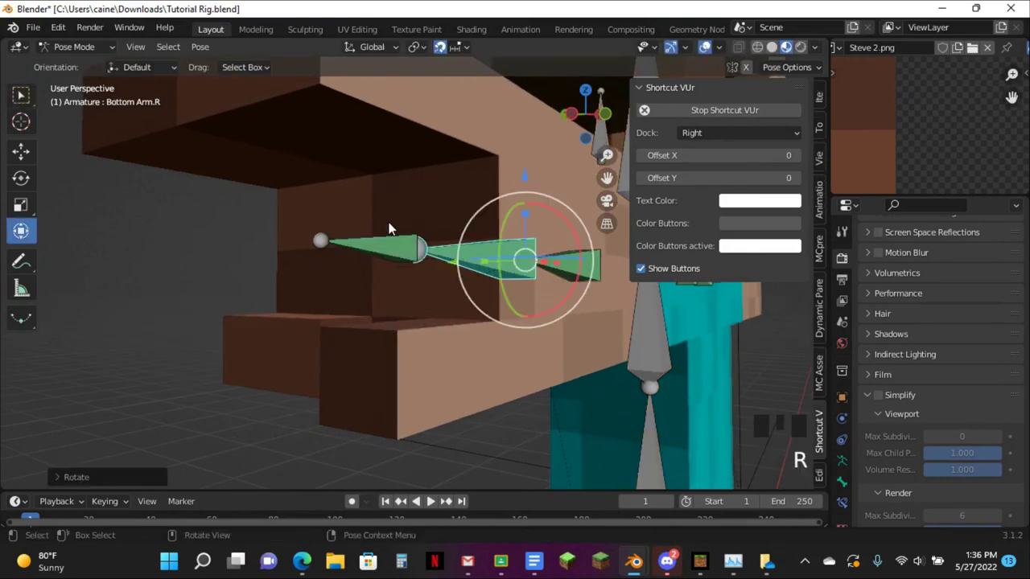
left_click(381, 238)
scroll(405, 221, "down", 4)
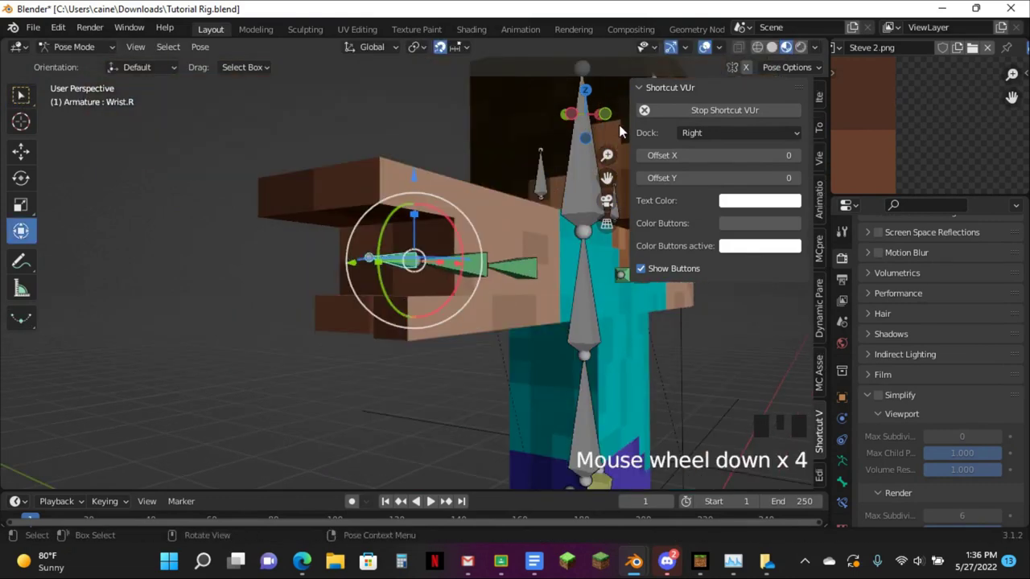
Test the elbow bend from the top view by rotating Bottom Arm.R, and restore the straight pose
left_click(587, 92)
left_click(507, 229)
scroll(273, 313, "down", 3)
key("r")
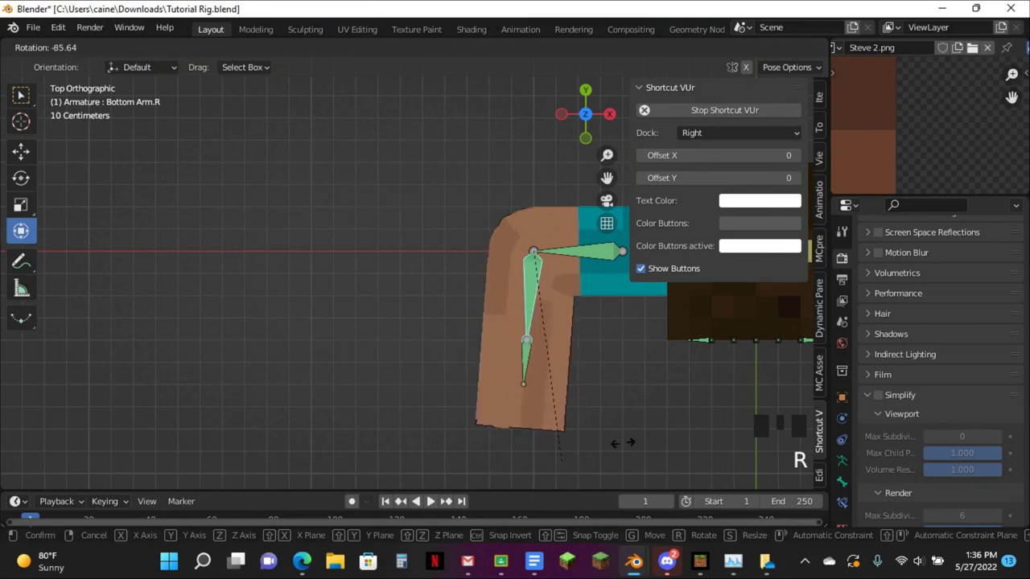
left_click(667, 364)
scroll(470, 287, "up", 4)
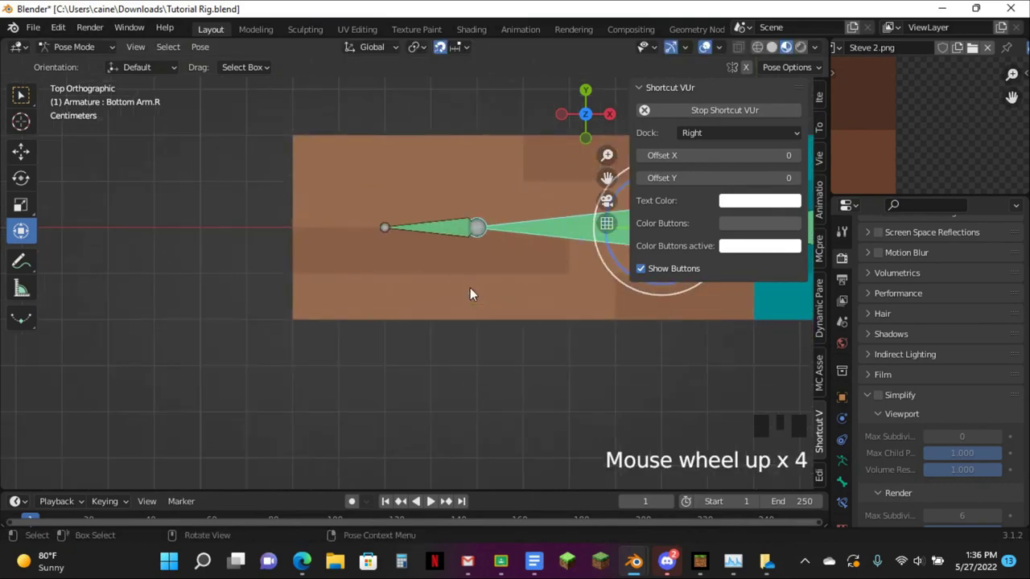
Select all finger faces beyond the palm from the front with X-ray, and remove them from the Bottom Arm.R.002 vertex group
key("ctrl+Tab")
left_click(363, 192)
key("Tab")
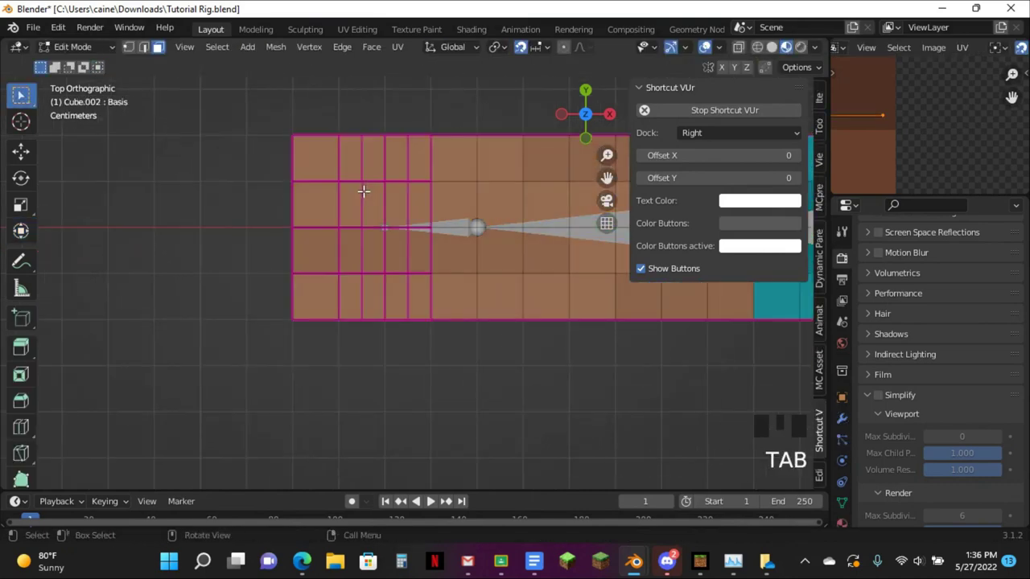
middle_click_drag(422, 241, 563, 92)
left_click(554, 90)
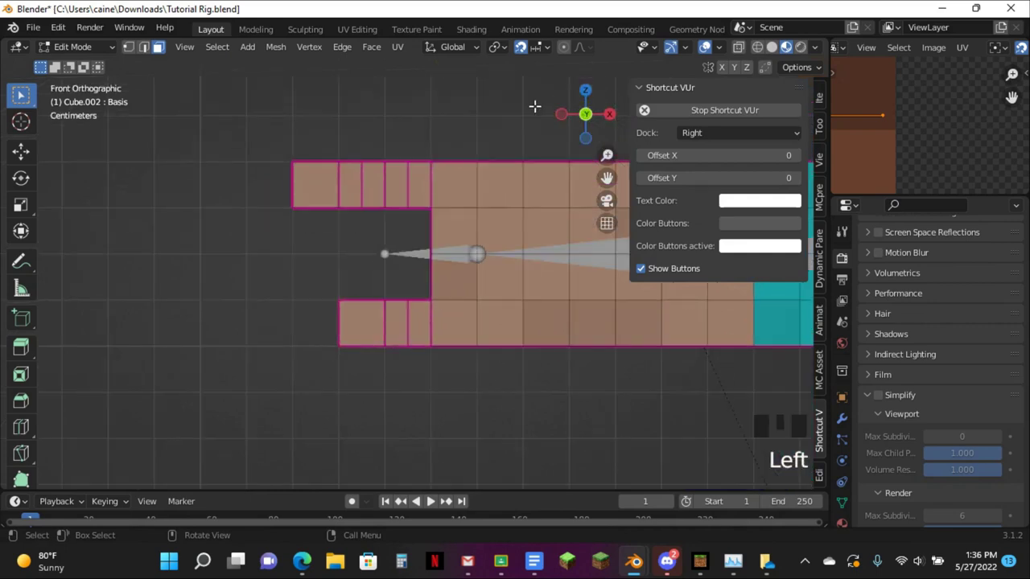
left_click(738, 47)
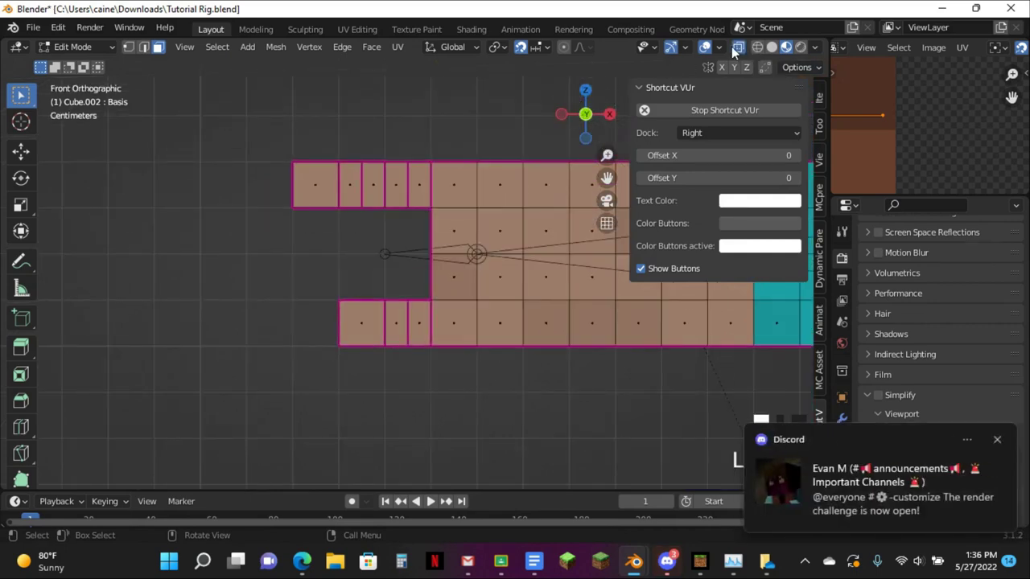
left_click_drag(247, 91, 428, 407)
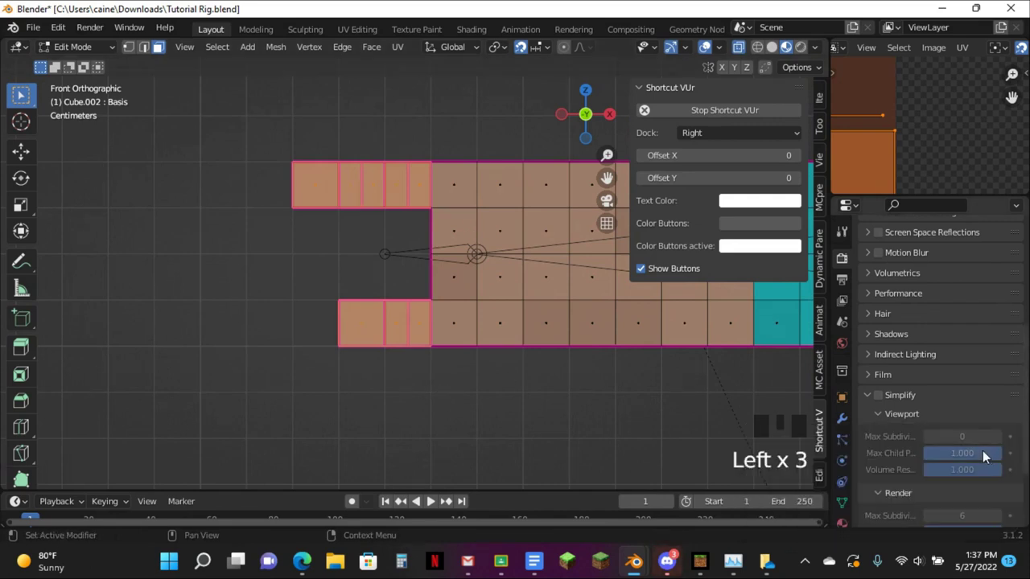
left_click(841, 501)
scroll(973, 412, "up", 6)
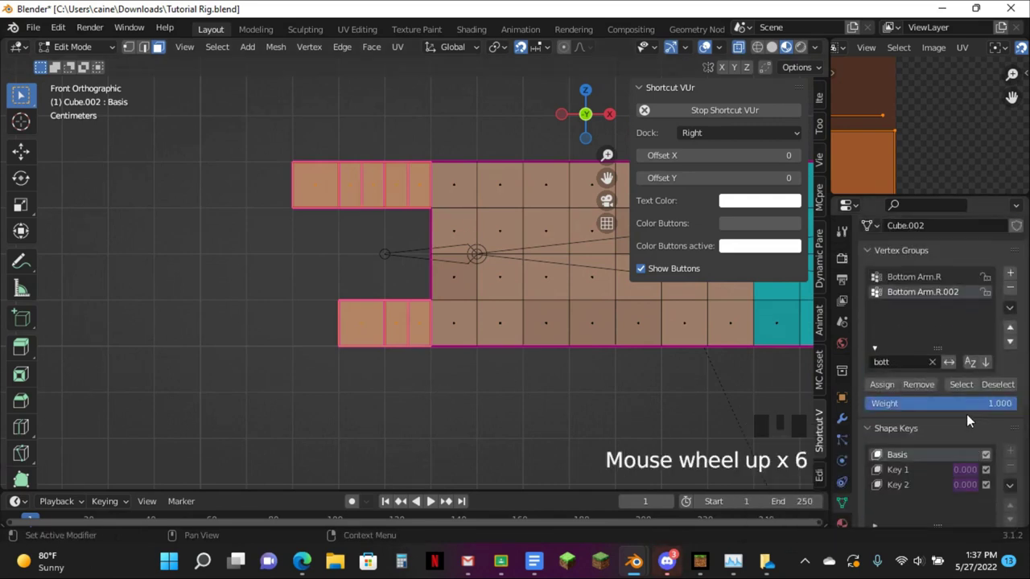
left_click(917, 385)
left_click(917, 384)
left_click(917, 384)
Test how the fingers follow the wrist by rotating Wrist.R in pose mode, and reset the bone
key("Tab")
left_click(385, 253)
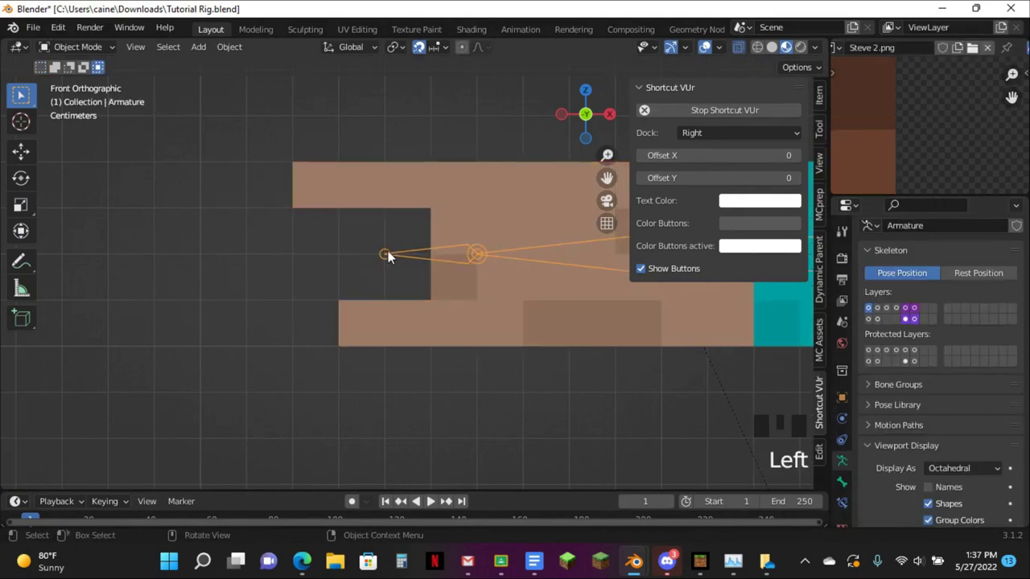
key("ctrl+Tab")
key("r")
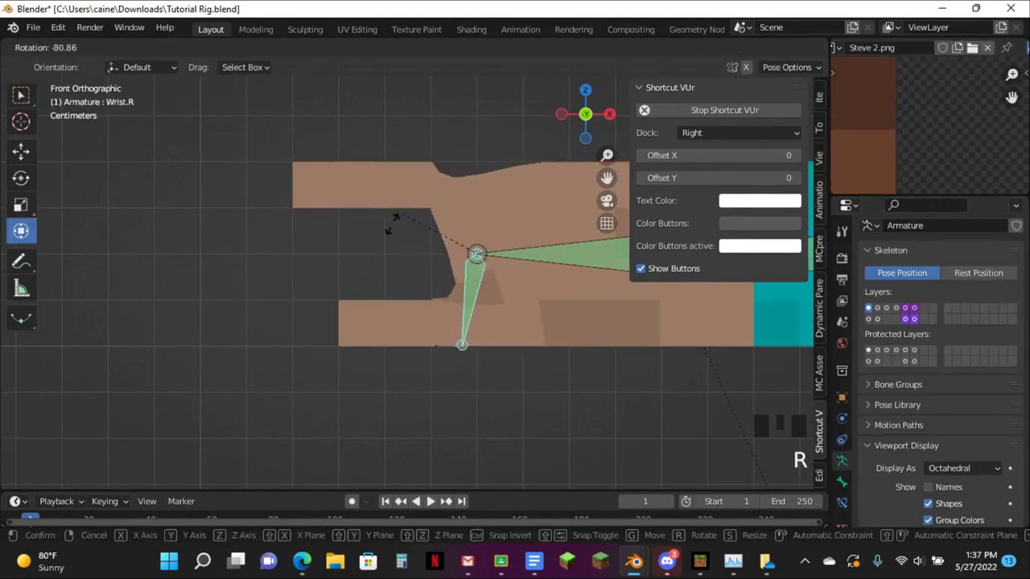
left_click(386, 232)
With X-ray off, select the palm faces above the wide lower finger and that finger's faces, and assign them to the Wrist.R.001 vertex group
middle_click_drag(386, 232, 445, 226)
scroll(407, 265, "up", 4)
left_click(402, 266)
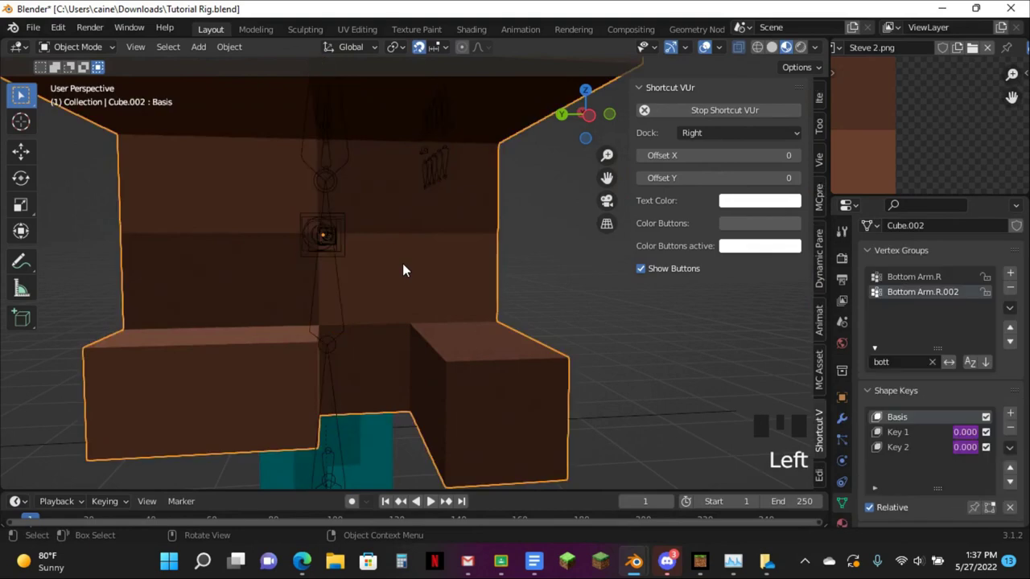
key("Tab")
left_click(738, 47)
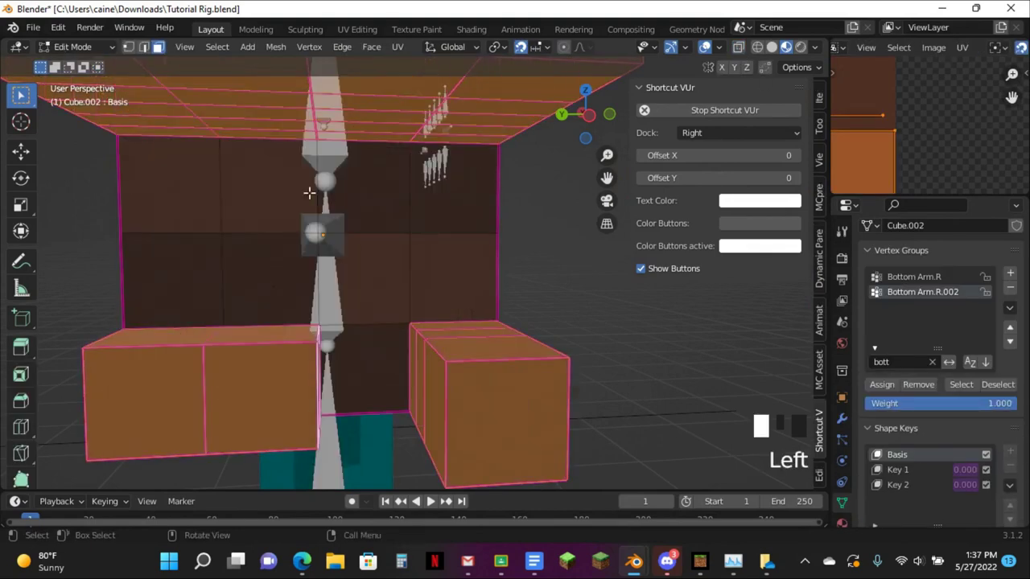
left_click(196, 273)
left_click(254, 294, "shift")
left_click(253, 338, "shift")
left_click(245, 387, "shift")
left_click(195, 387, "shift")
middle_click_drag(185, 345, 313, 351)
left_click(318, 362, "shift")
left_click(897, 362)
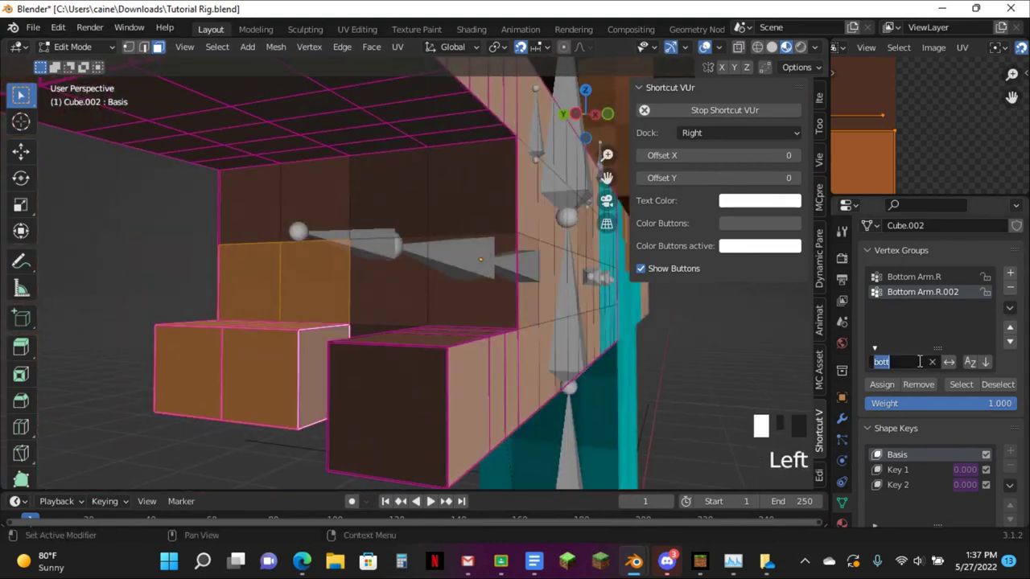
type("we")
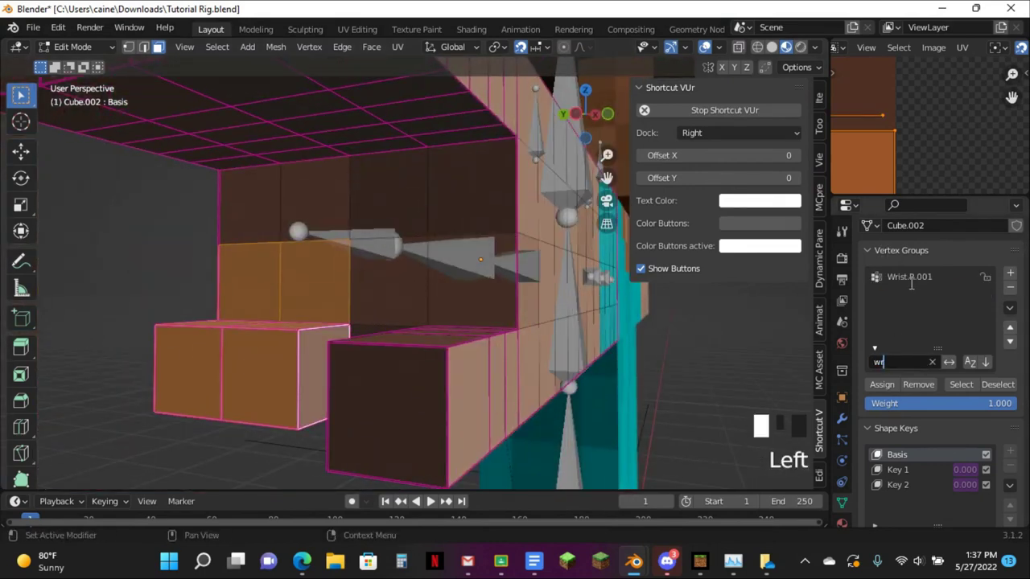
left_click(911, 276)
left_click(881, 383)
Test the newly assigned wrist weights by rotating Wrist.R in pose mode, and reset the bone
key("Tab")
left_click(368, 255)
key("ctrl+Tab")
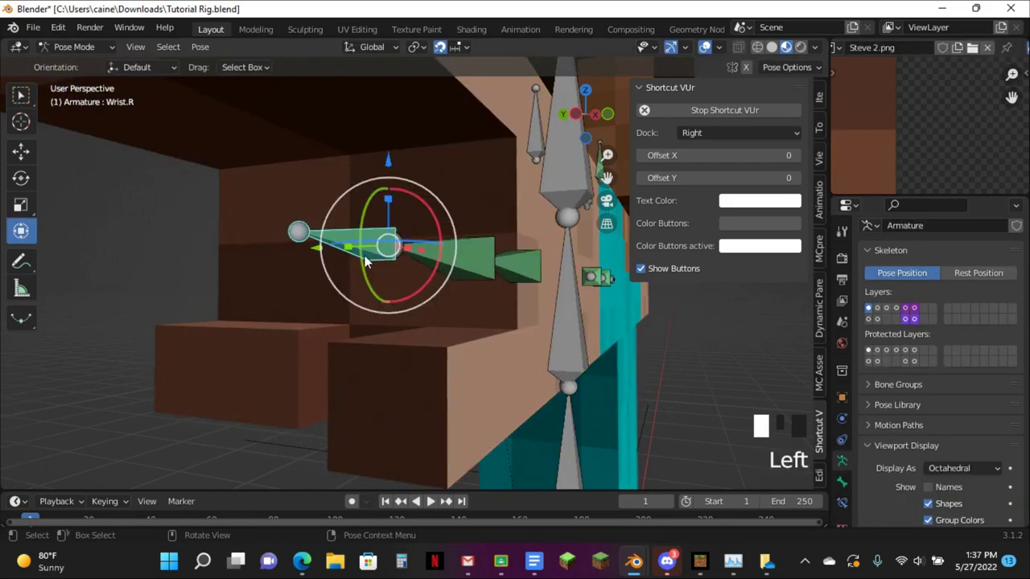
key("r")
left_click(372, 234)
middle_click_drag(372, 233, 450, 226)
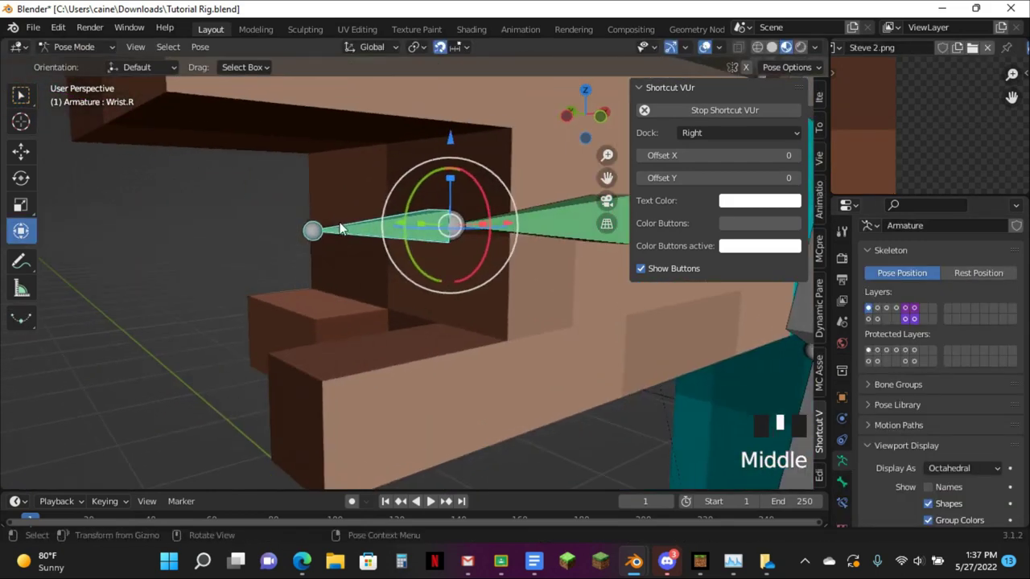
Open the armature for editing, reveal its hidden bones, and show the wrist from the front in wireframe
key("Tab")
left_click(592, 116)
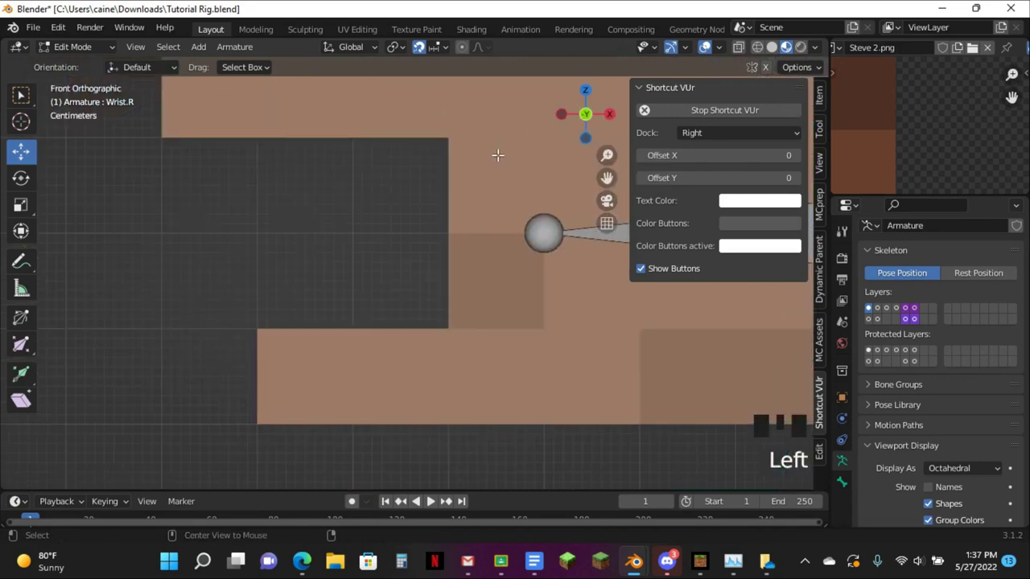
key("alt+h")
scroll(765, 64, "down", 3)
left_click(757, 47)
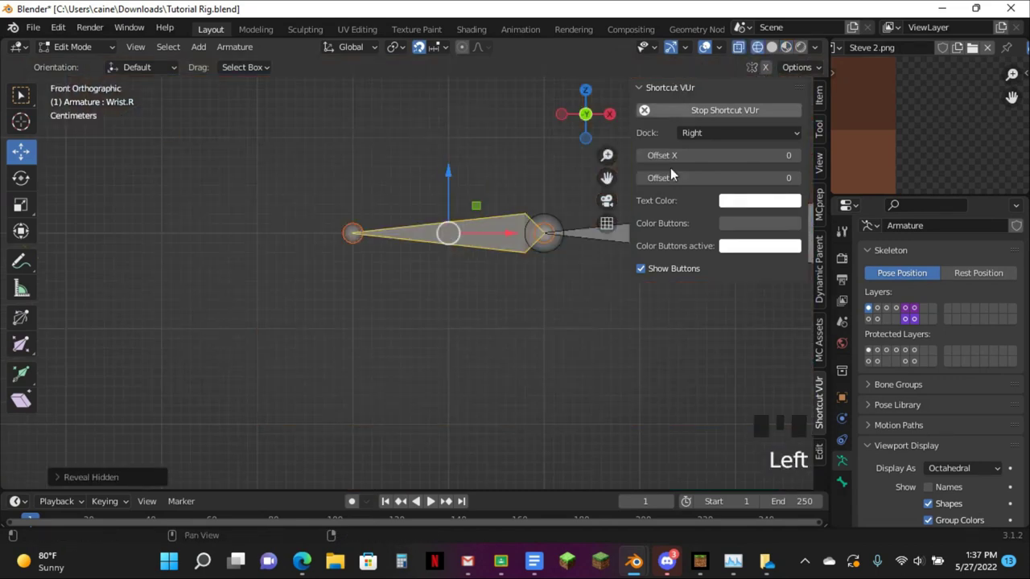
left_click_drag(607, 177, 583, 284)
scroll(551, 220, "down", 4)
key("shift+d")
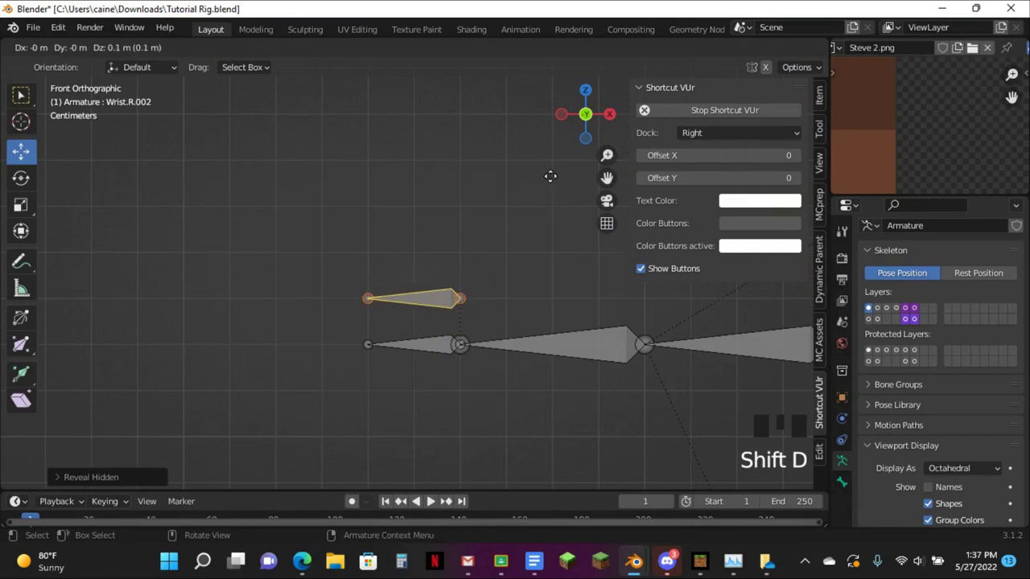
key("Tab")
key("Tab")
key("Tab")
scroll(500, 236, "up", 4)
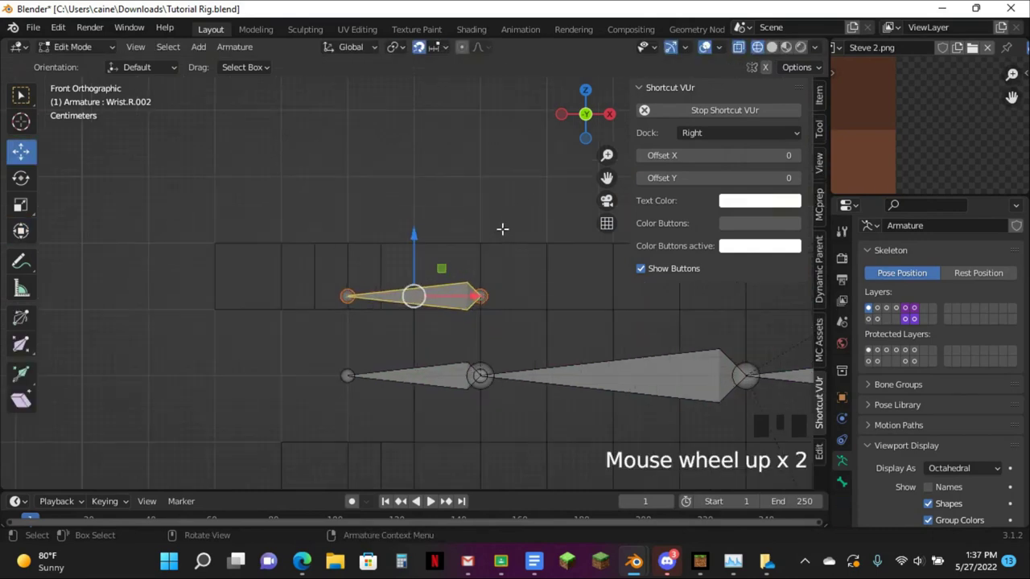
key("shift+d")
left_click(502, 236)
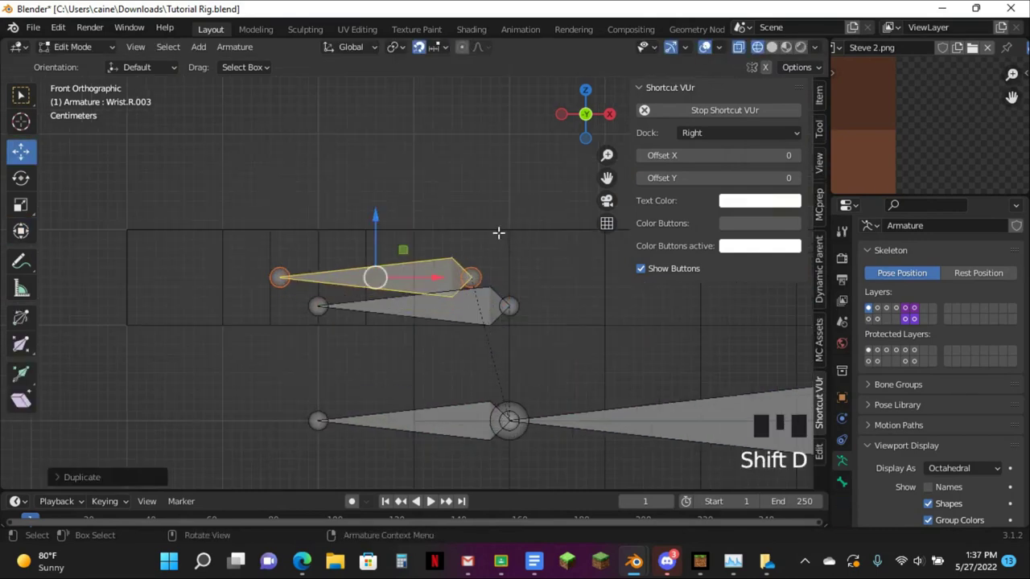
key("ctrl+z")
key("x")
Duplicate Wrist.R into the upper finger, offset -0.05 m in X and 0.15 m in Z, and shorten the copy to the first finger joint
left_click(414, 420)
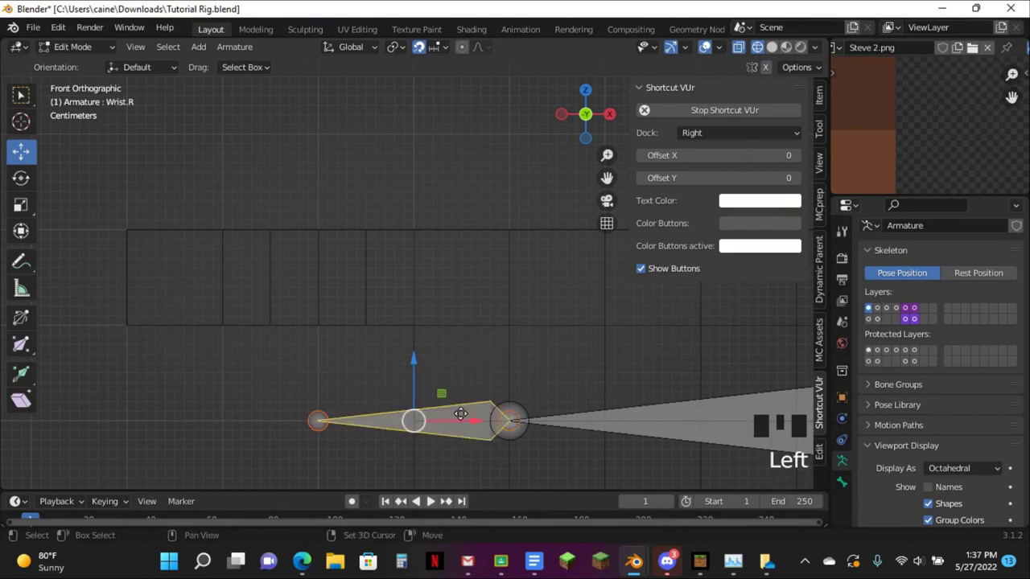
key("shift+d")
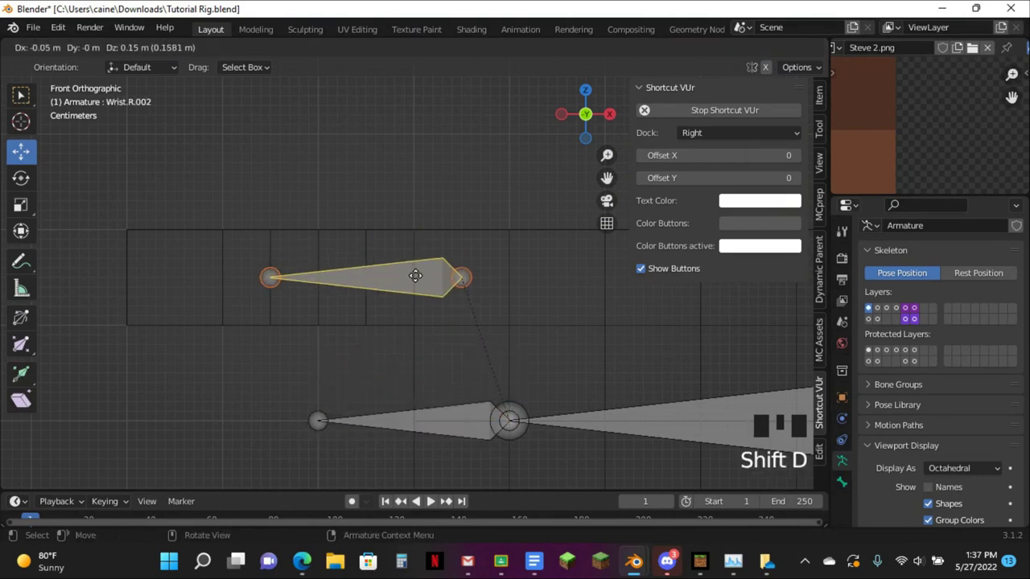
left_click(415, 276)
left_click(274, 272)
key("g")
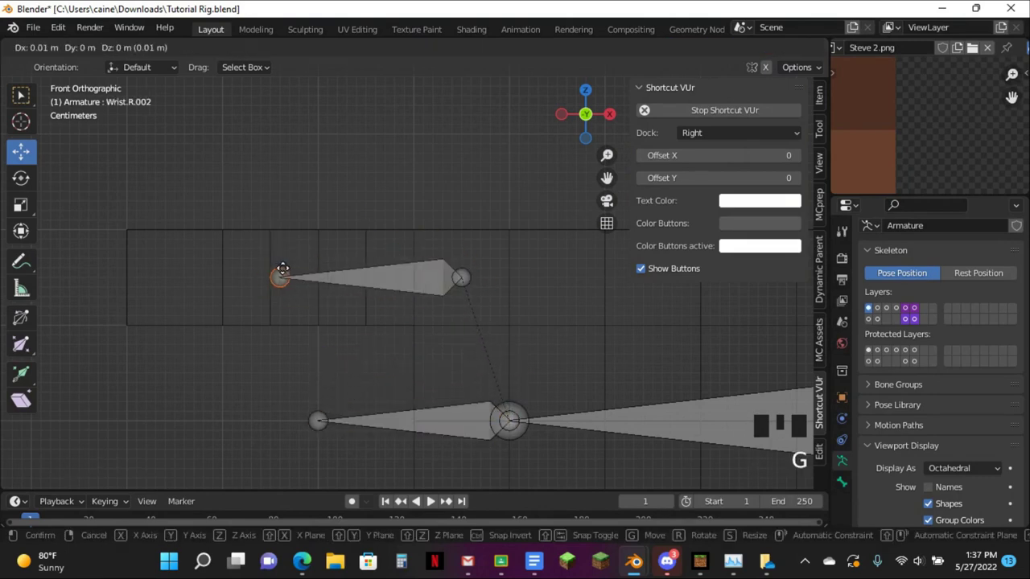
left_click(367, 273)
Extrude two more bones from the finger bone's tip, the first to the next joint and the last to the fingertip
key("e")
left_click(266, 266)
key("e")
left_click(130, 267)
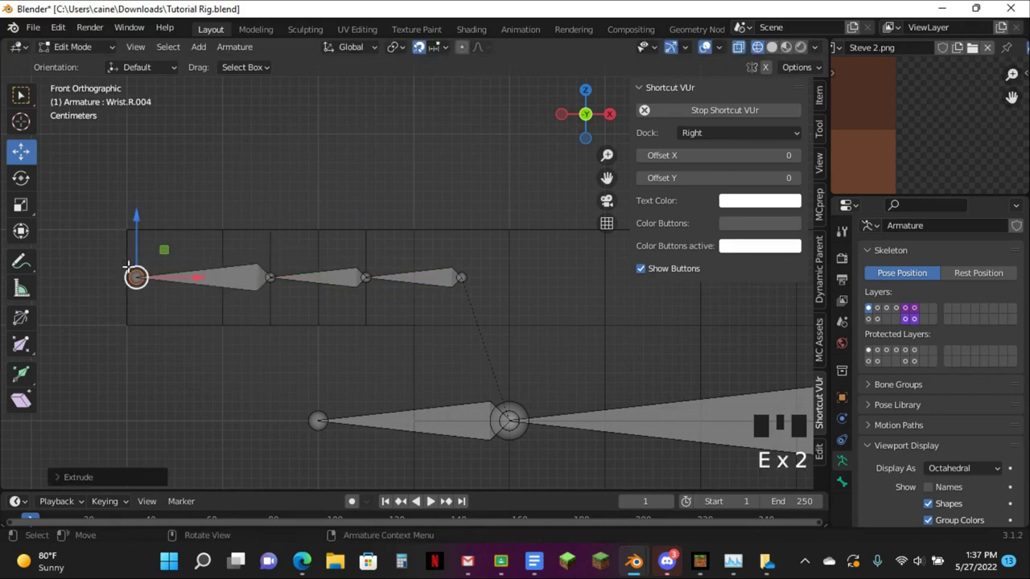
key("g")
left_click(119, 267)
Parent the first finger bone to Wrist.R, keeping its offset
left_click(415, 270)
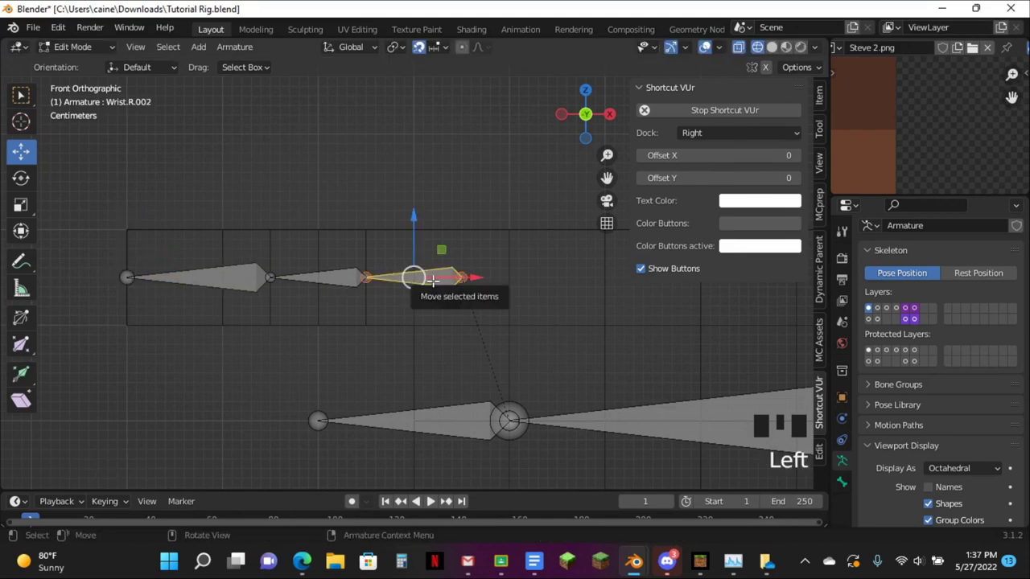
left_click(445, 414, "shift")
key("ctrl+p")
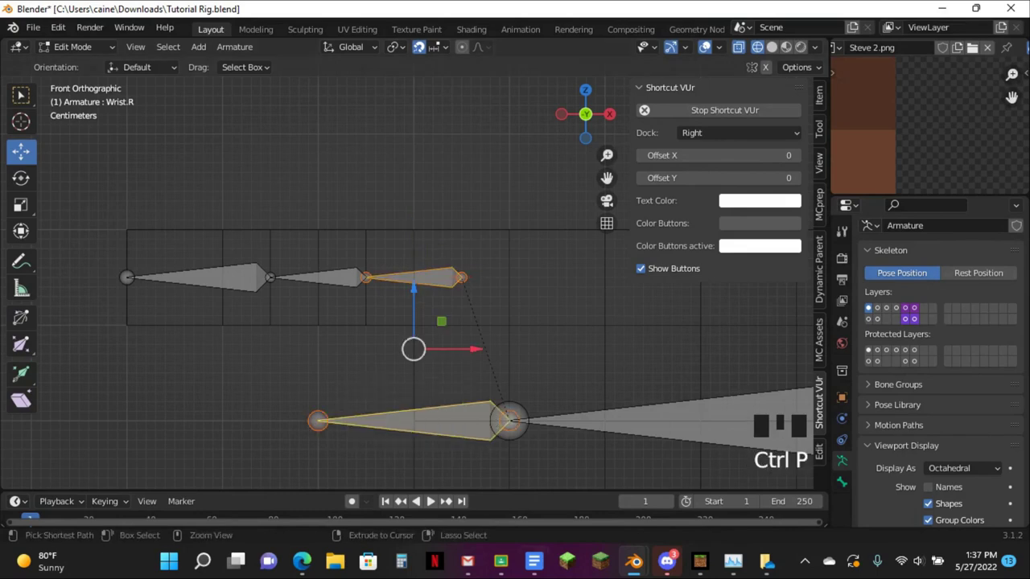
key("ctrl+p")
left_click(447, 389)
Test the finger chain's parenting by rotating Wrist.R in pose mode, and clear the rotation
key("Tab")
left_click(368, 429)
key("r")
key("alt+r")
Remove the Copy Rotation constraint from the first finger bone, Wrist.R.002
left_click(460, 278)
left_click(856, 499)
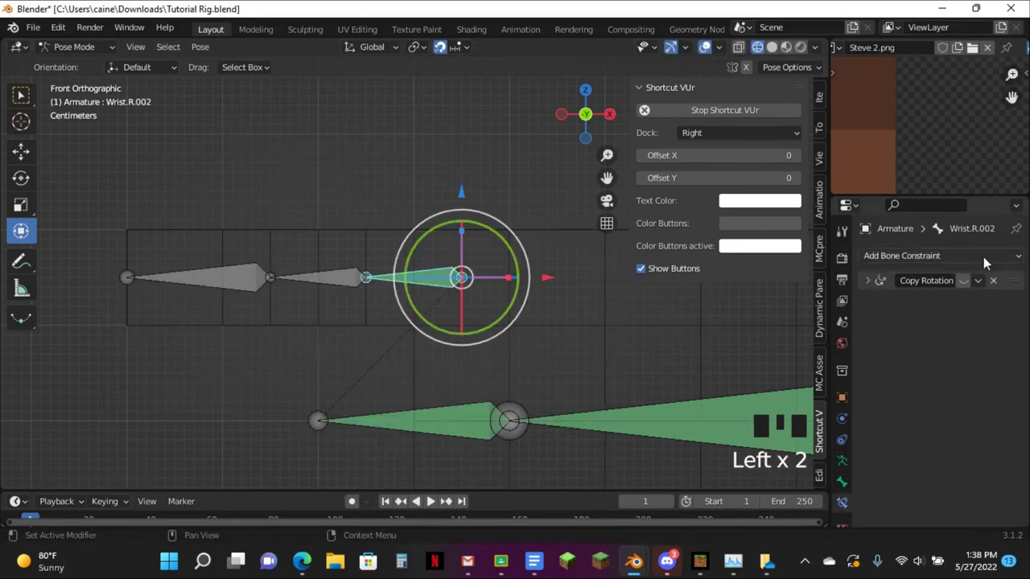
left_click(993, 280)
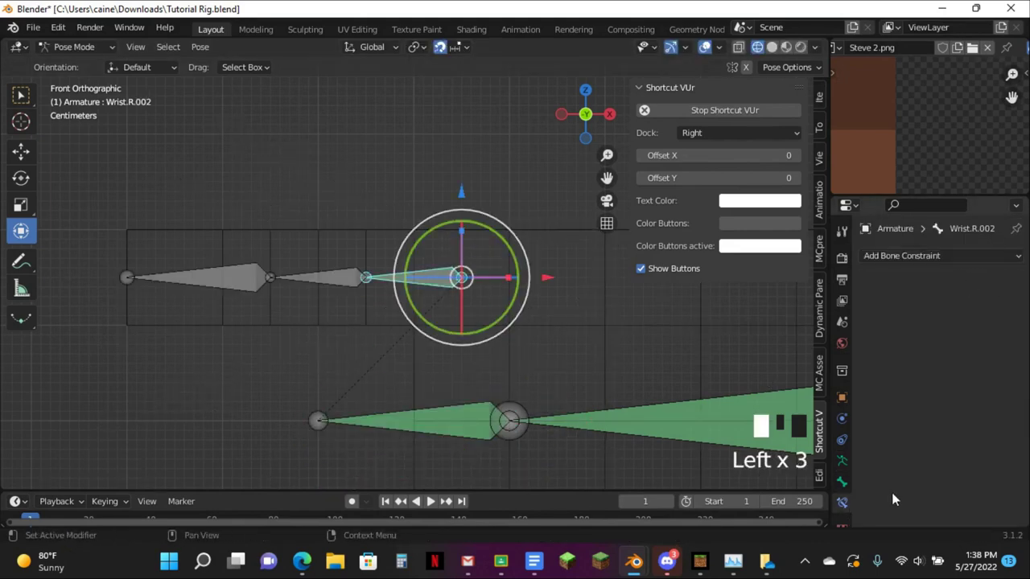
Rename the finger's base bone, Wrist.R.002, as Finger 1 Joint 1.R
left_click(842, 481)
left_click(958, 244)
left_click(958, 255)
type("Finger 1 ")
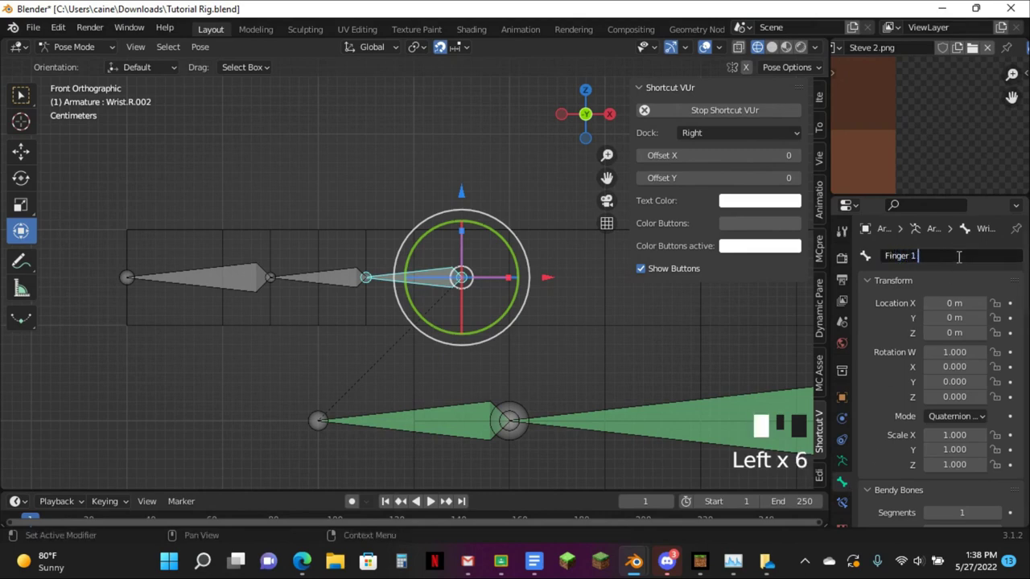
type("Joint 1")
key("Return")
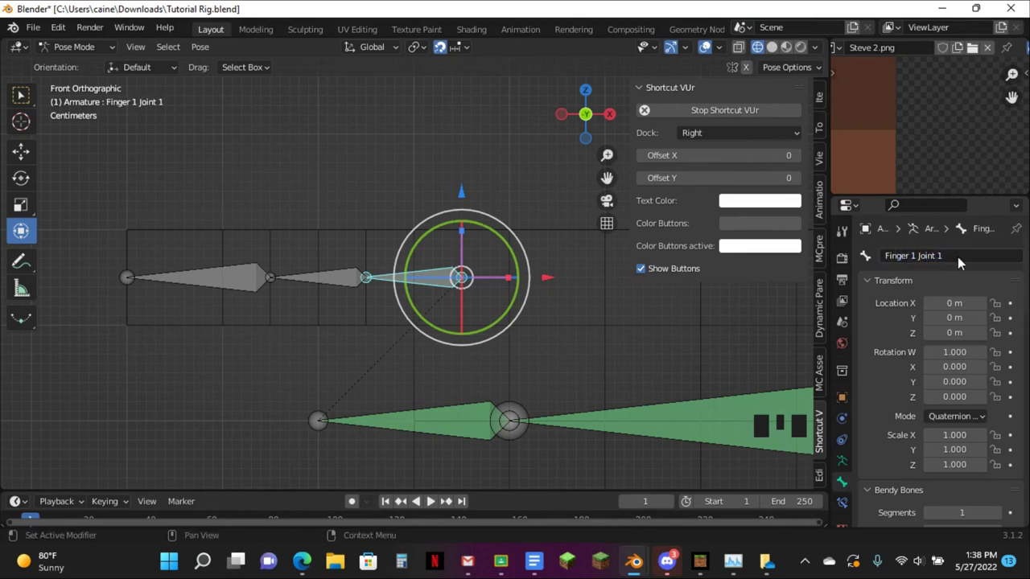
left_click(958, 255)
type(".R")
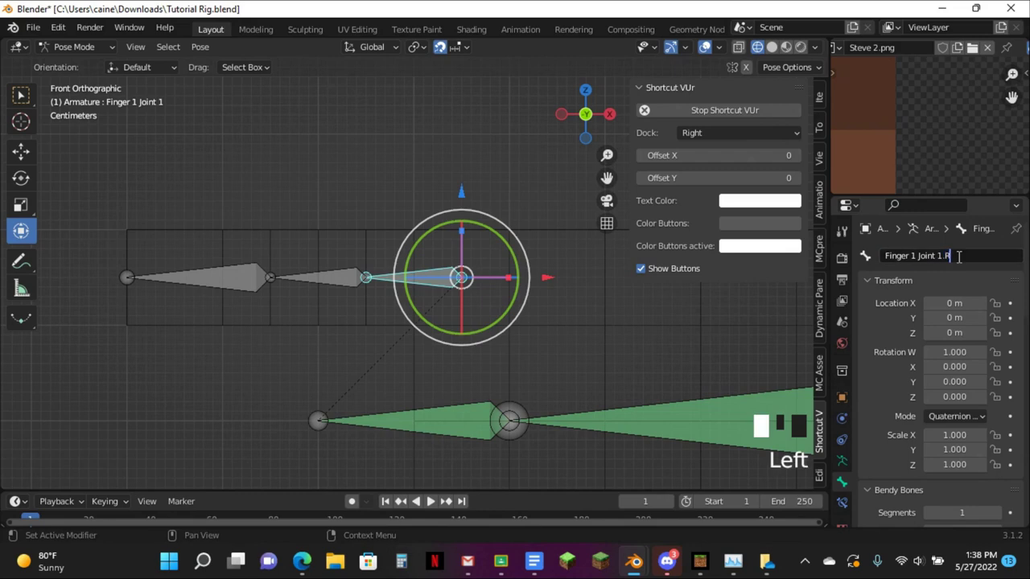
scroll(375, 179, "down", 12)
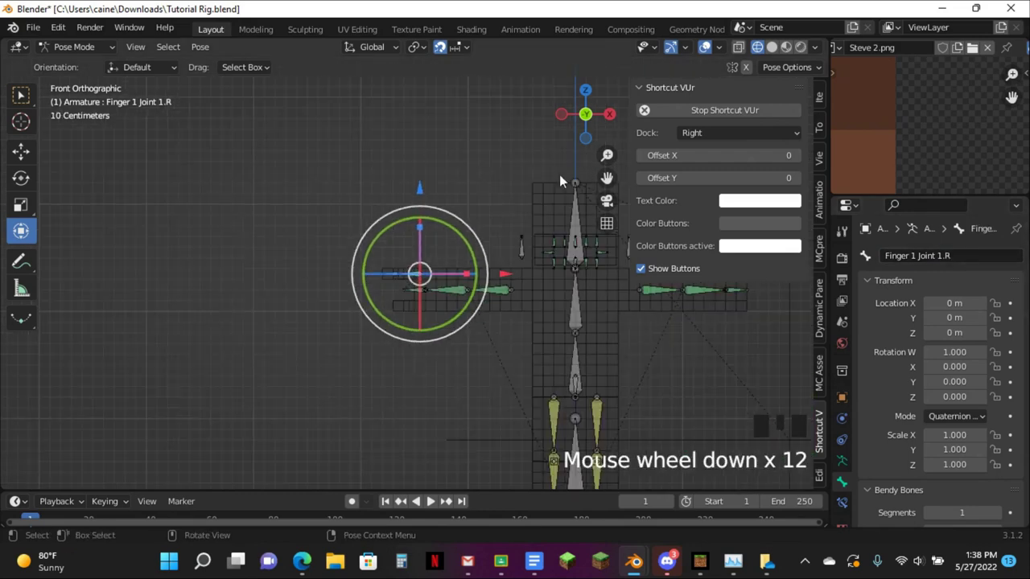
left_click_drag(596, 170, 506, 201)
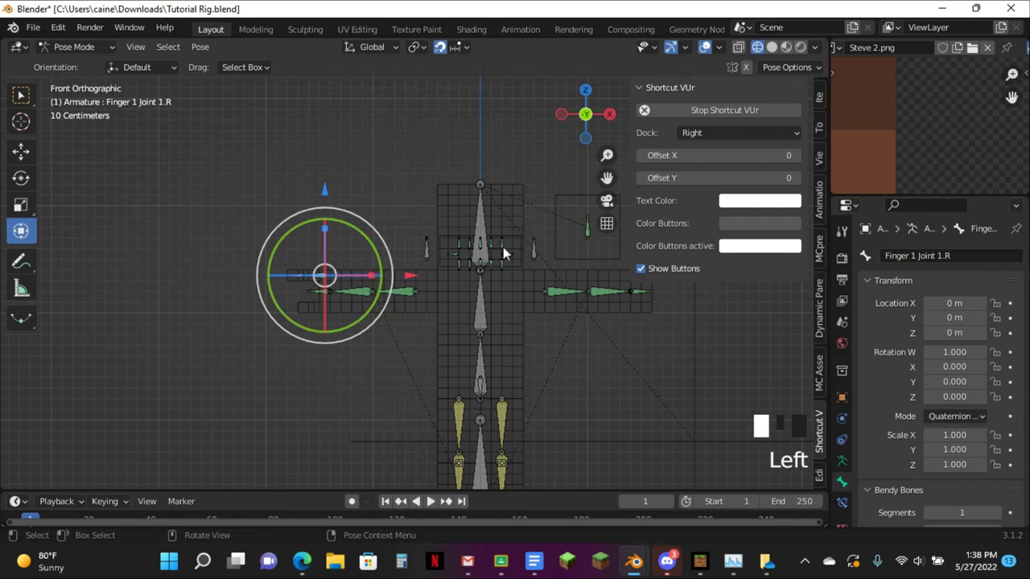
left_click_drag(607, 177, 668, 243)
scroll(475, 170, "up", 11)
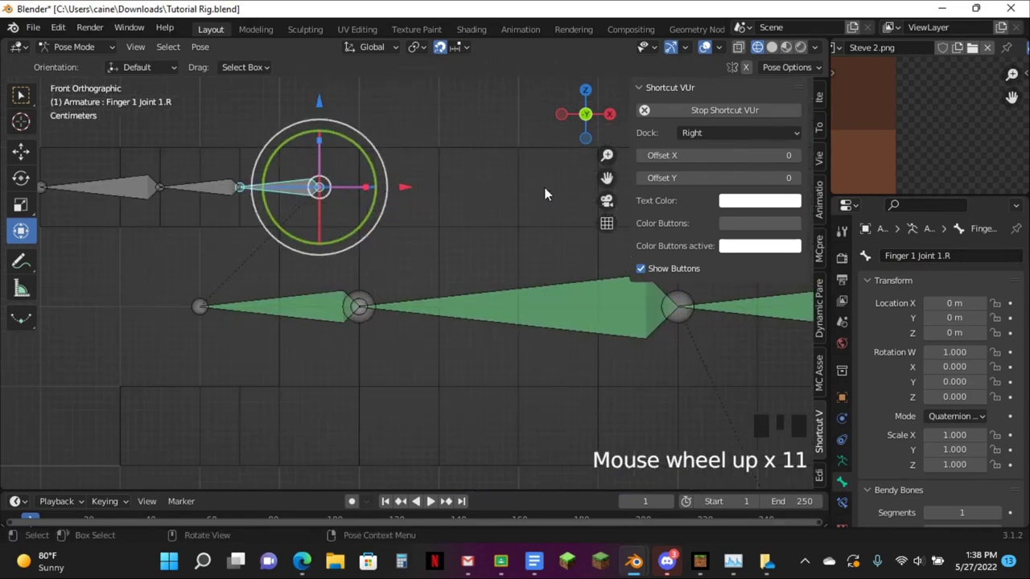
scroll(546, 196, "up", 2)
left_click_drag(606, 177, 771, 244)
Copy the base bone's name and reuse it to rename the finger's middle bone as Finger 1 Joint 2.R
double_click(959, 254)
key("ctrl+c")
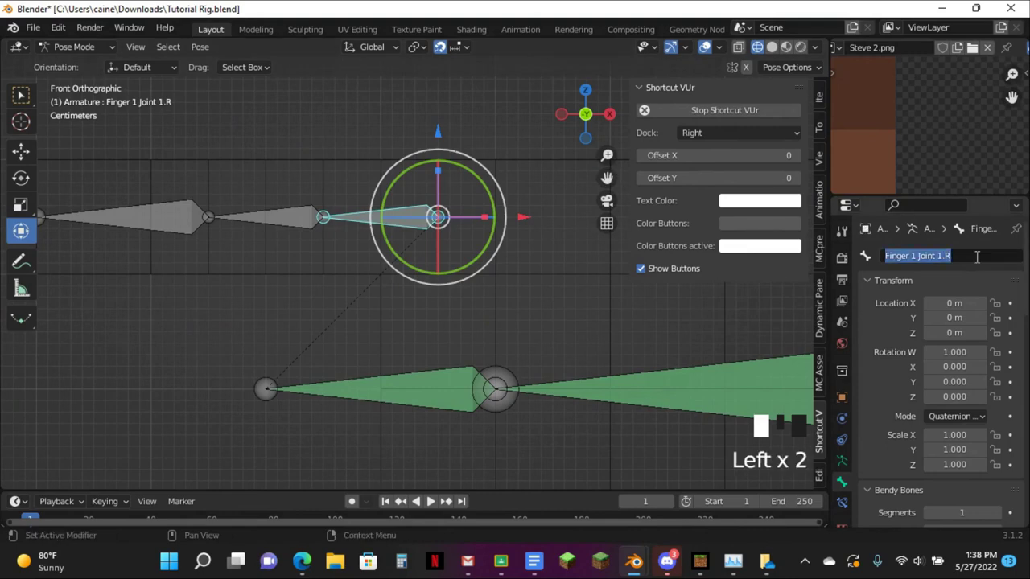
left_click(937, 254)
key("Left")
key("Left")
key("Left")
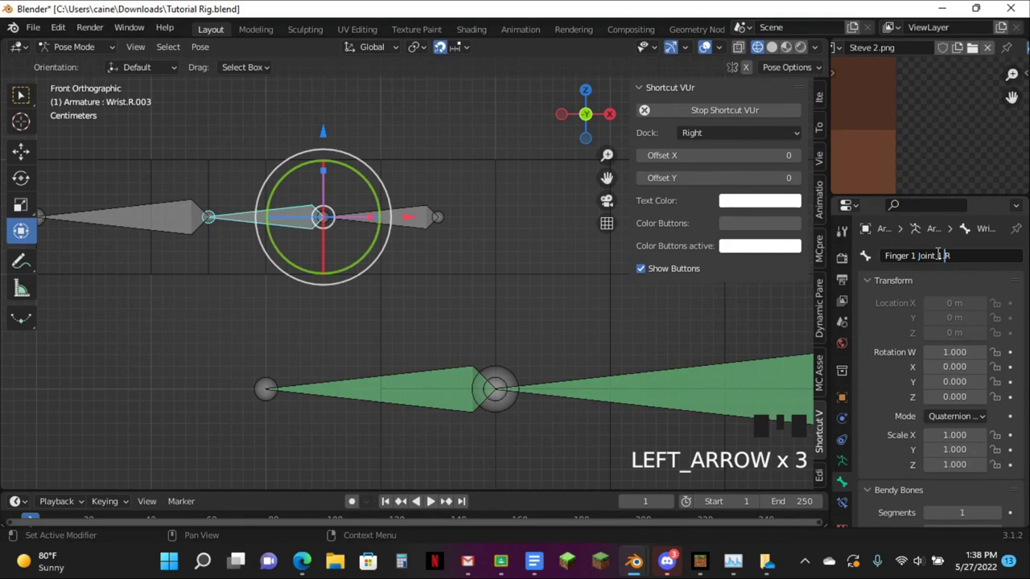
key("BackSpace")
type("2")
key("Return")
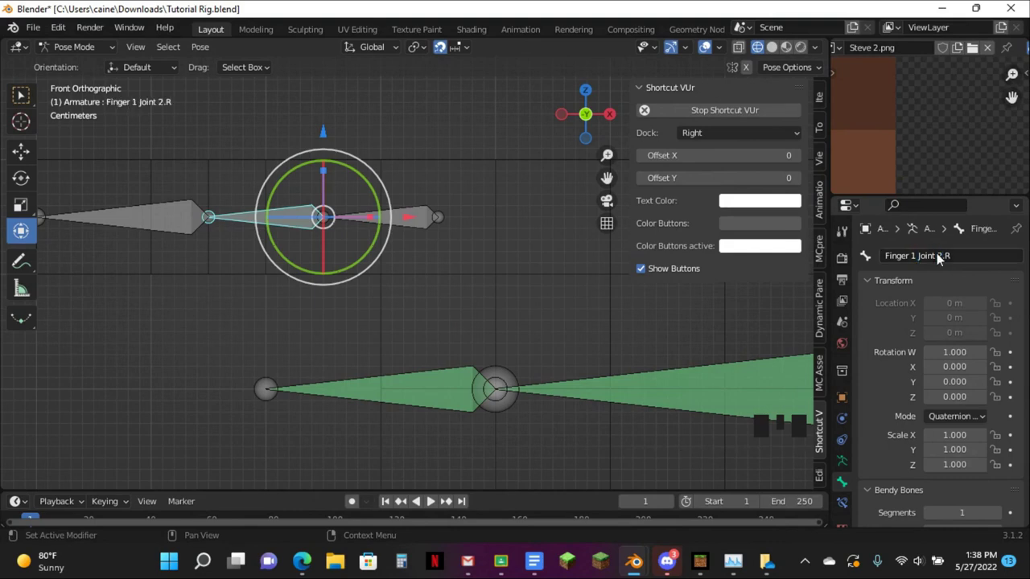
Rename the fingertip bone as Finger 1 Joint 3.R, reusing the copied name
left_click(147, 213)
left_click(147, 214)
left_click(981, 256)
key("ctrl+v")
key("Left")
key("Left")
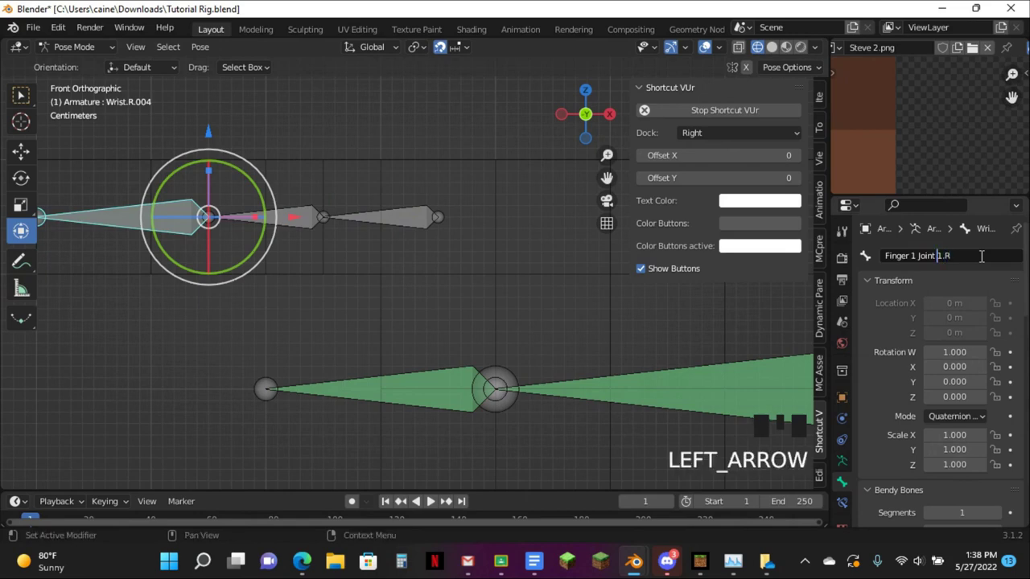
key("BackSpace")
type("3")
key("Return")
Select all three finger bones and move them in edit mode to Y -0.15 m, along the hand's front finger
left_click(362, 222, "shift")
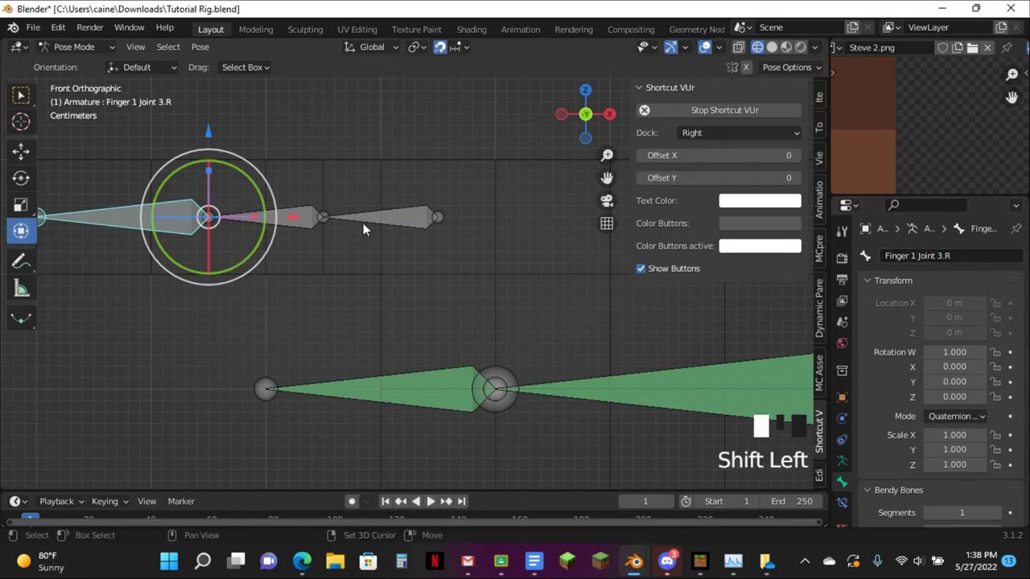
left_click(310, 218, "shift")
left_click(585, 91)
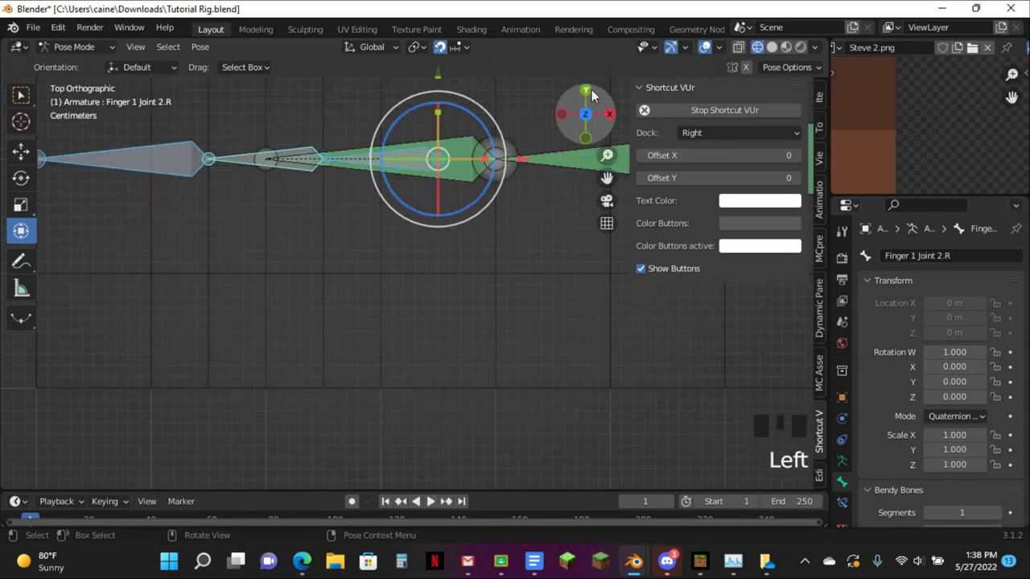
key("Tab")
scroll(547, 129, "down", 2)
key("g")
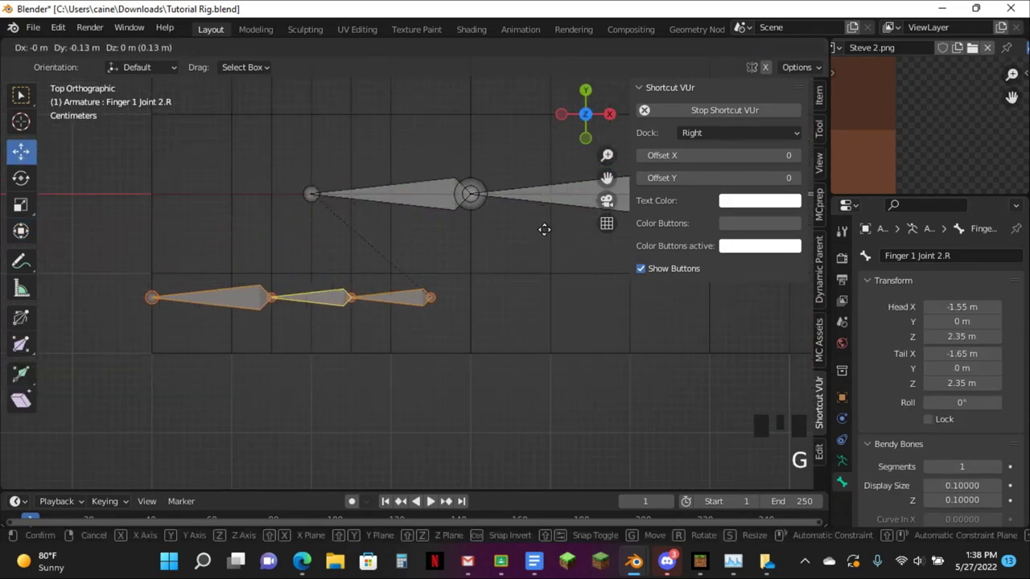
left_click(549, 248)
Duplicate the three-bone finger chain three times, offsetting each copy 0.1 m along Y to fill the other fingers
scroll(540, 269, "down", 7)
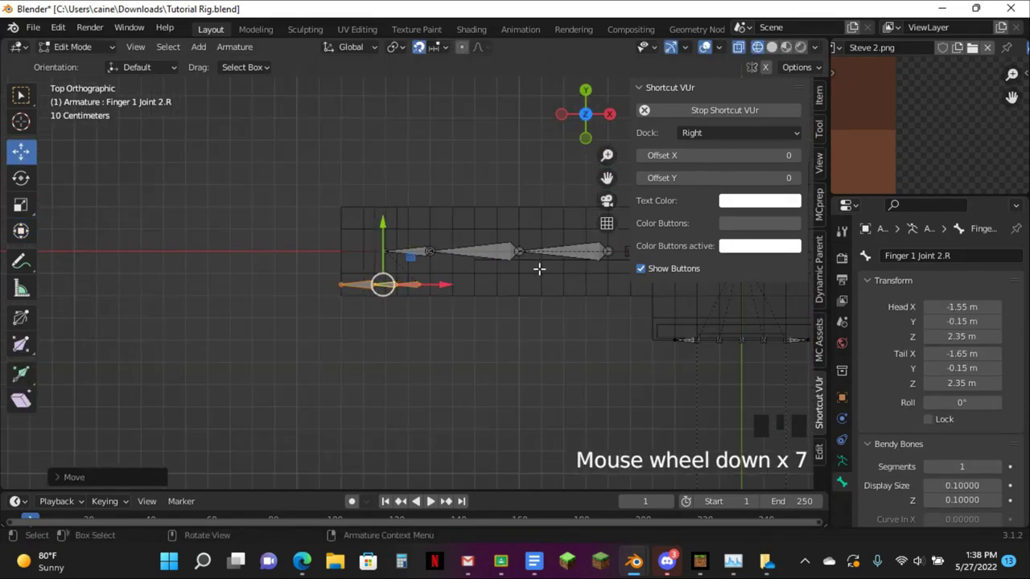
key("shift+d")
left_click(536, 252)
key("shift+d")
key("shift+d")
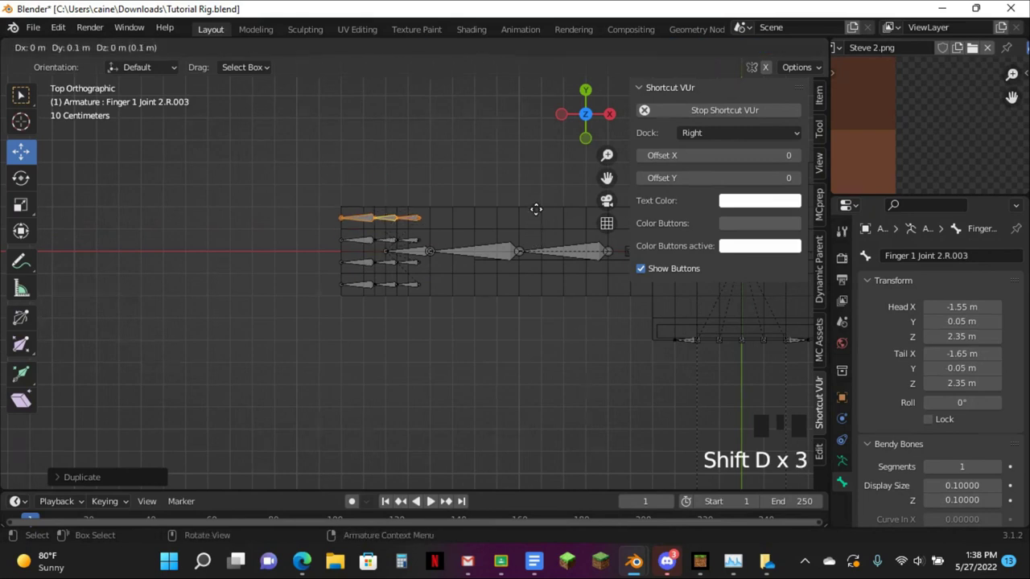
Rename the second finger's base bone as Finger 2 Joint 1.R
scroll(442, 257, "up", 5)
left_click(420, 246)
left_click(421, 246)
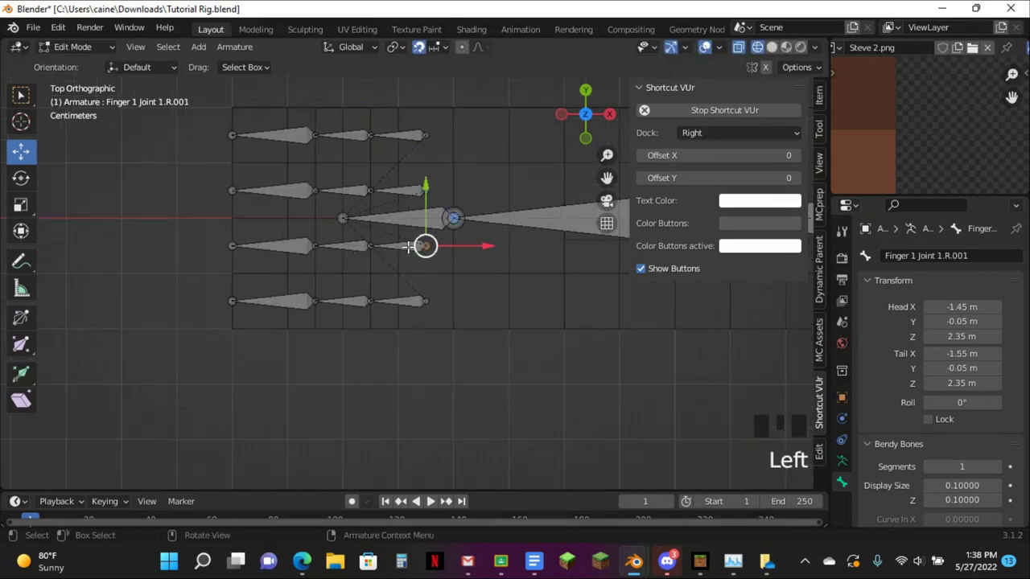
left_click(410, 246)
left_click(979, 256)
key("BackSpace")
key("BackSpace")
key("BackSpace")
key("BackSpace")
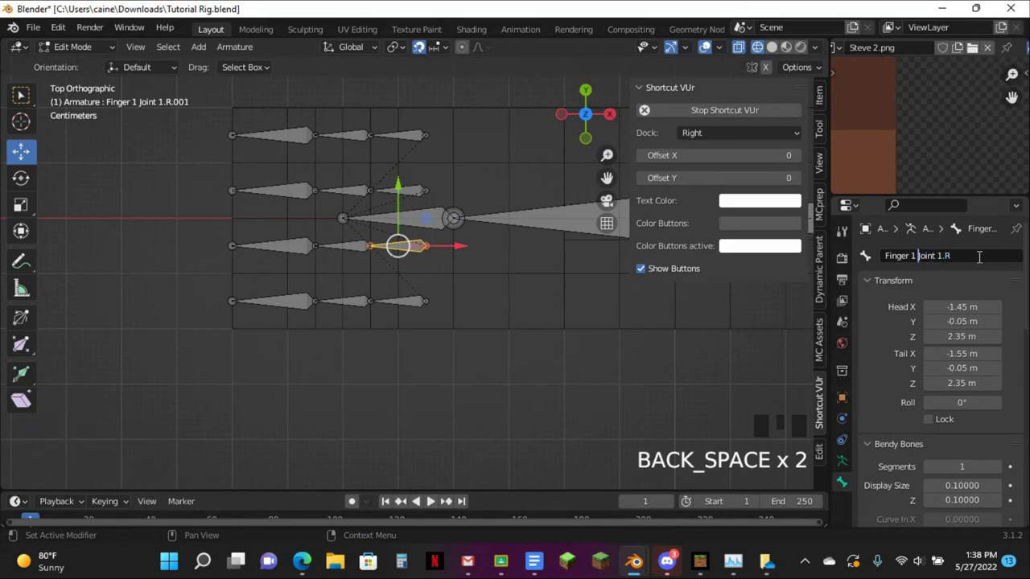
key("Left")
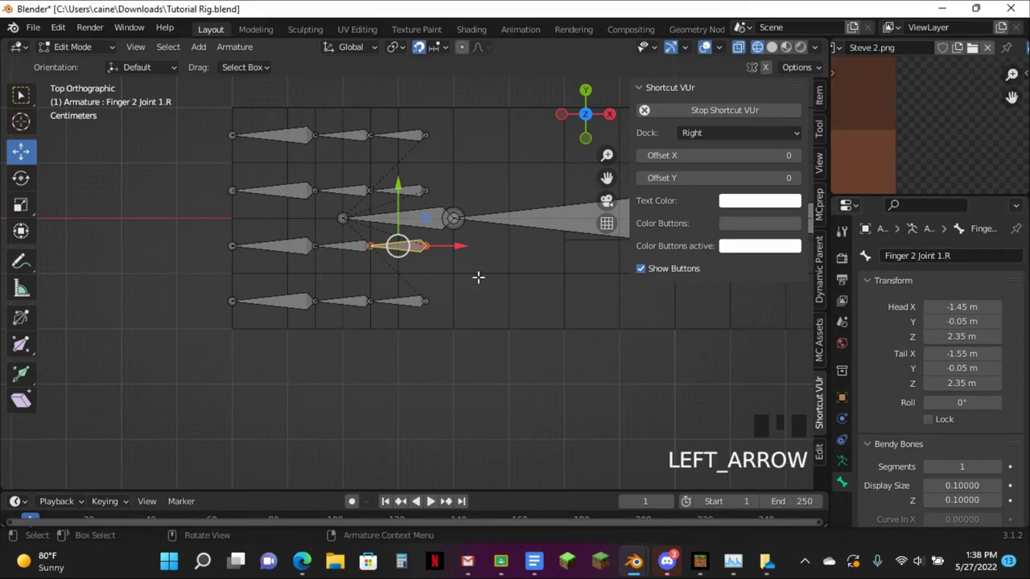
Rename the second finger's middle bone as Finger 2 Joint 2.R
left_click(360, 248)
left_click(360, 248)
left_click(360, 248)
left_click(359, 248)
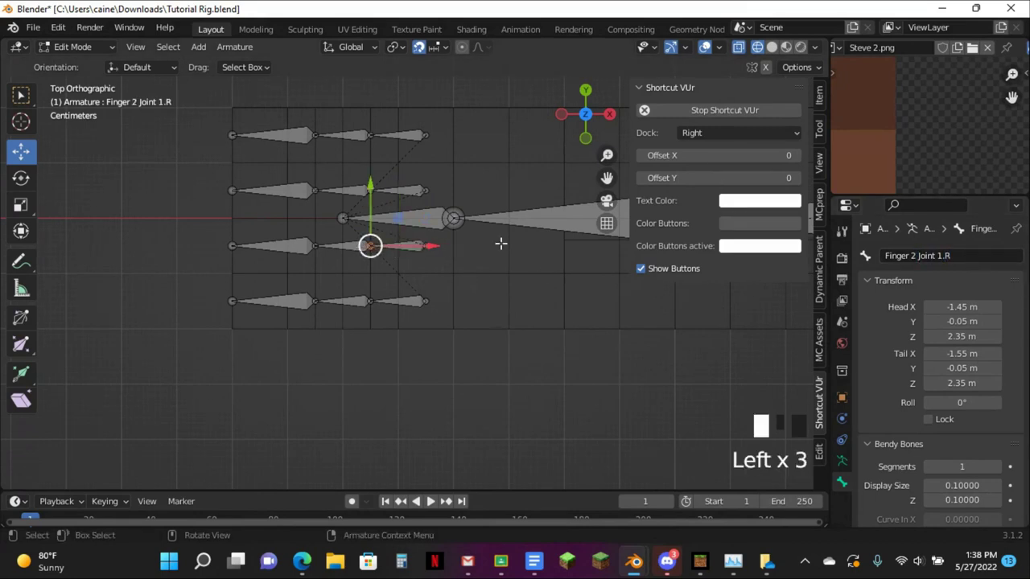
left_click(1003, 257)
key("BackSpace")
key("BackSpace")
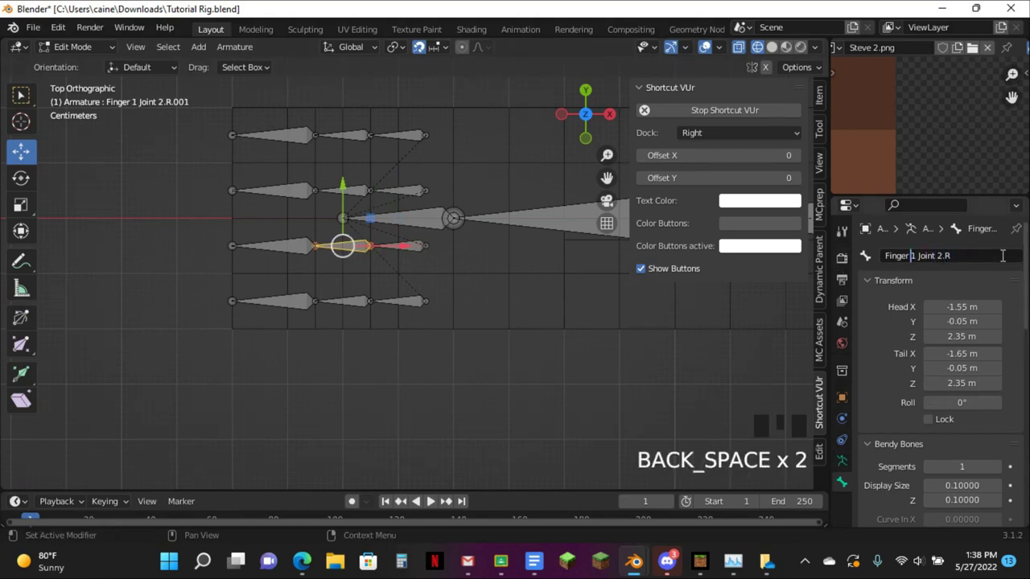
key("Return")
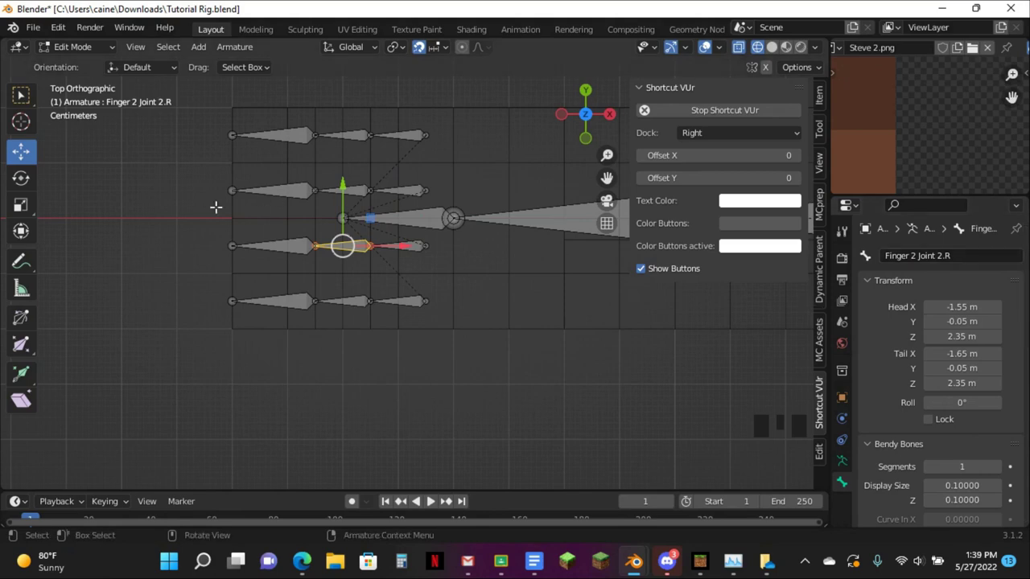
Rename the second finger's tip bone as Finger 2 Joint 3.R
left_click(264, 246)
left_click(999, 255)
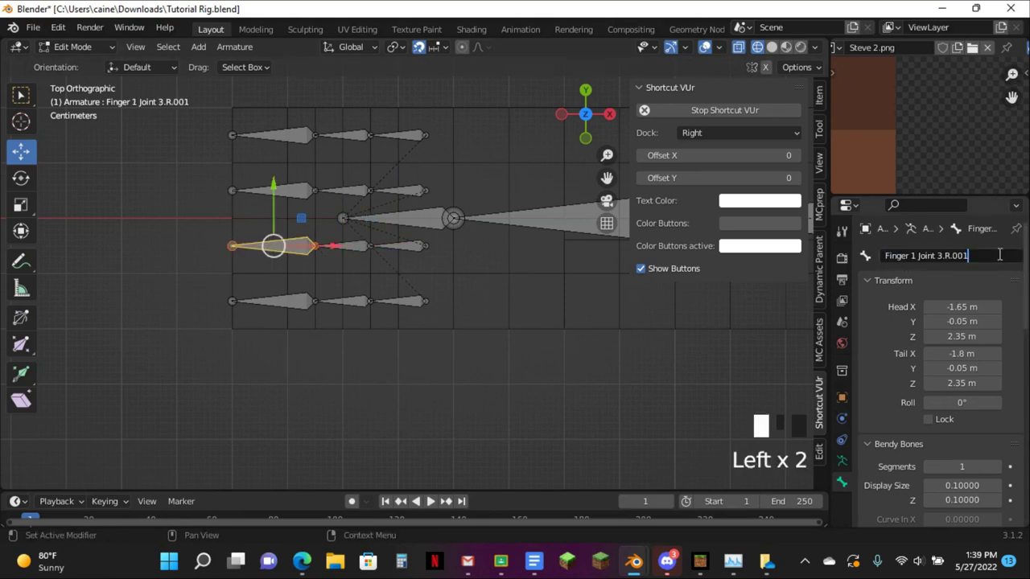
key("BackSpace")
key("BackSpace")
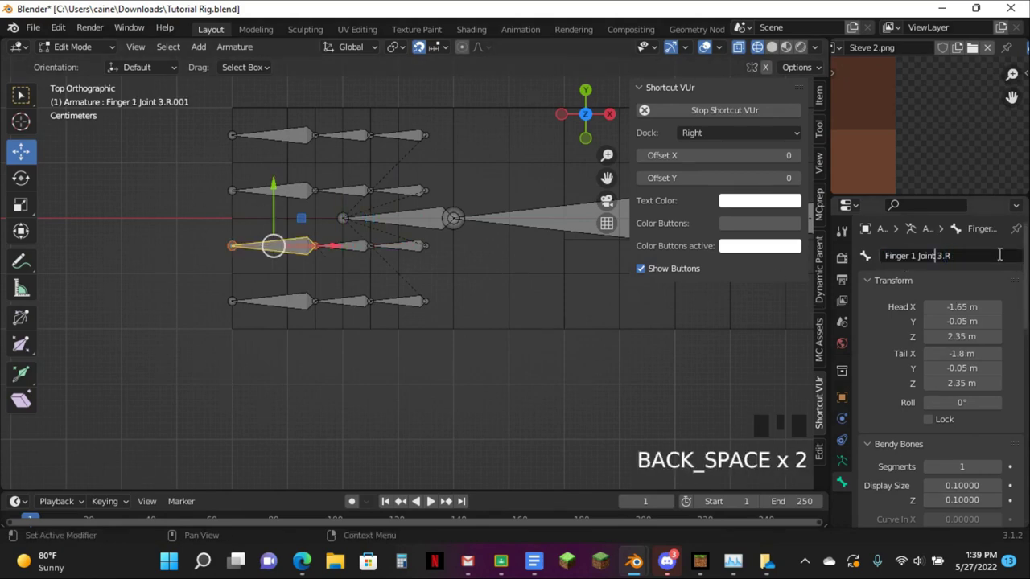
key("Left")
key("Return")
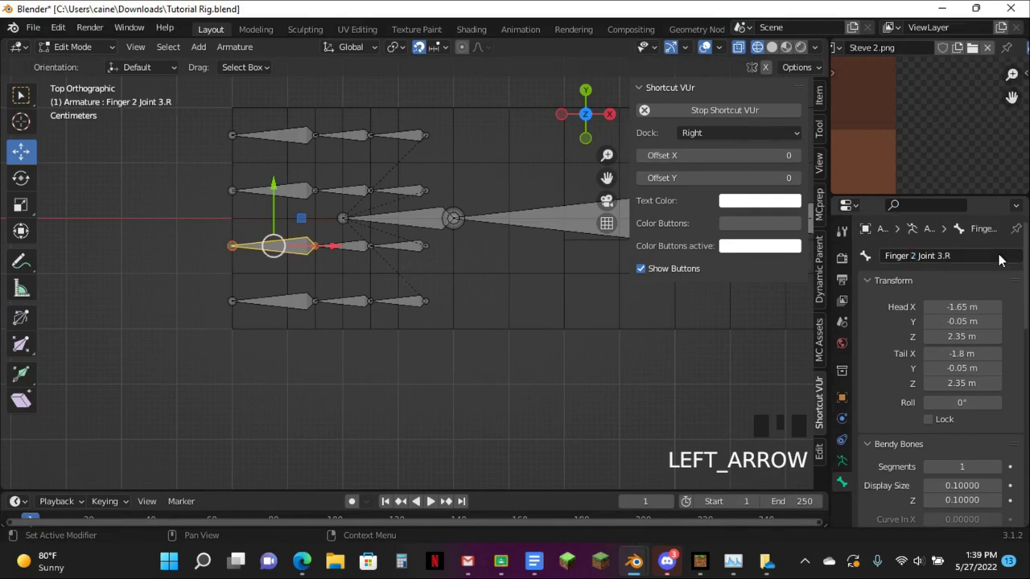
Rename the third finger's base bone as Finger 3 Joint 1.R
left_click(397, 190)
left_click(991, 256)
left_click(1001, 254)
key("BackSpace")
key("BackSpace")
key("BackSpace")
key("BackSpace")
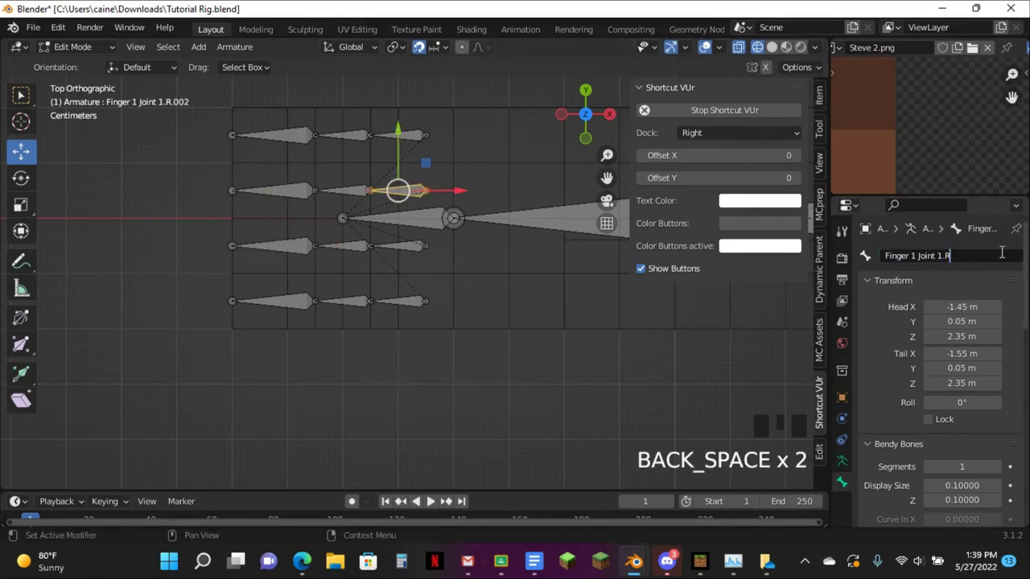
key("Left")
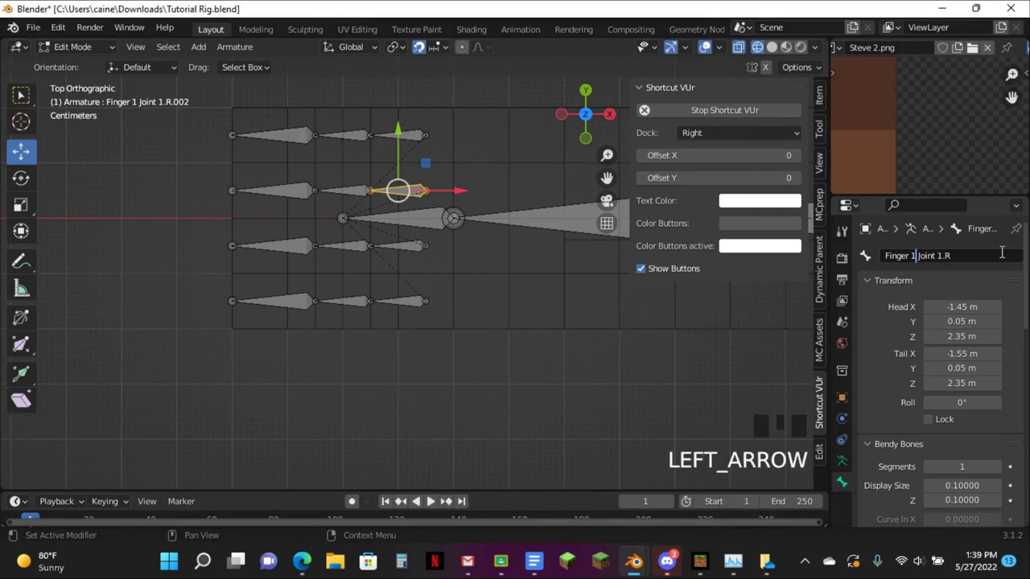
key("Return")
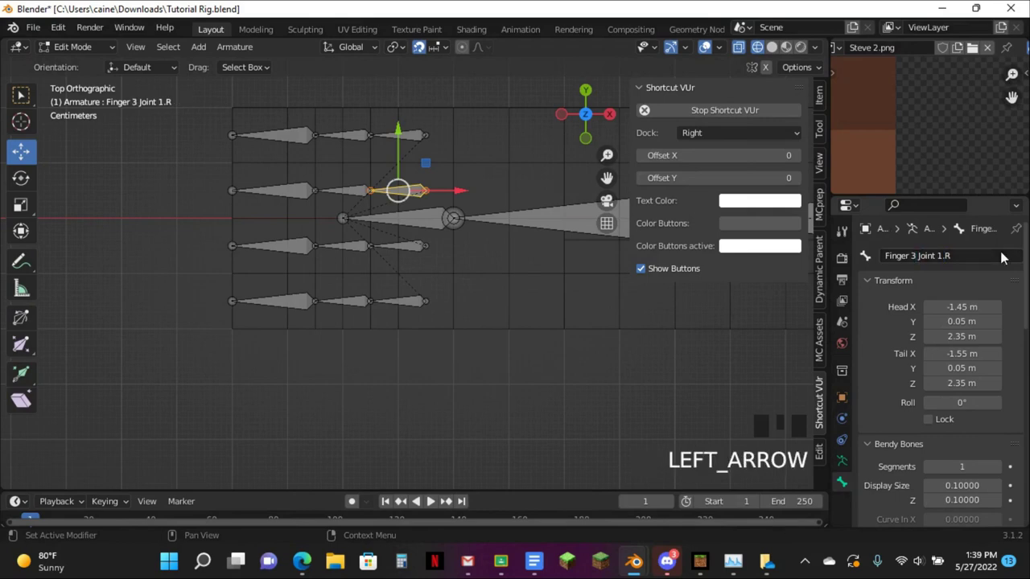
Rename the third finger's middle bone as Finger 3 Joint 2.R
left_click(340, 192)
left_click(1016, 258)
key("BackSpace")
key("BackSpace")
key("BackSpace")
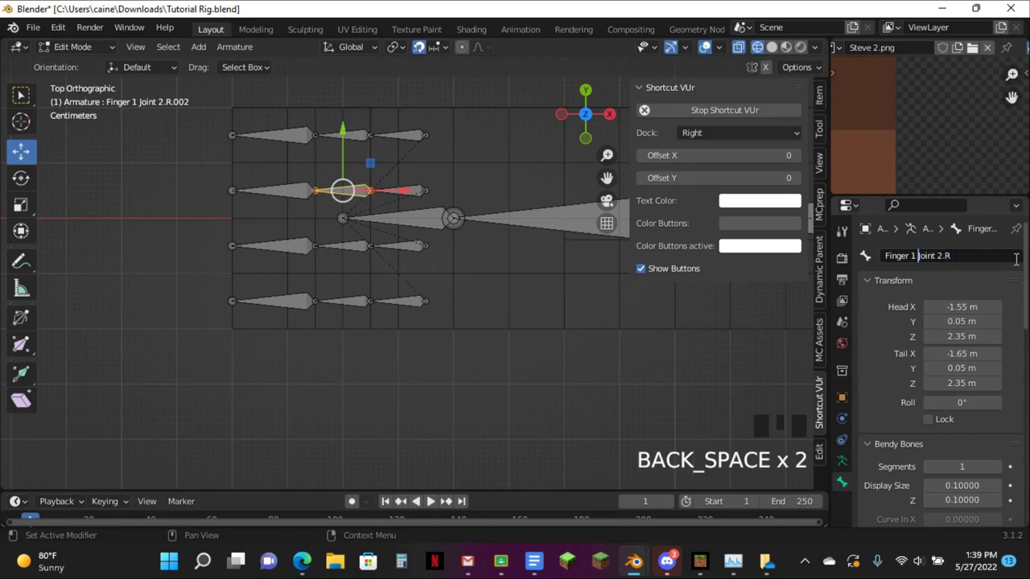
key("Left")
key("BackSpace")
left_click(1016, 266)
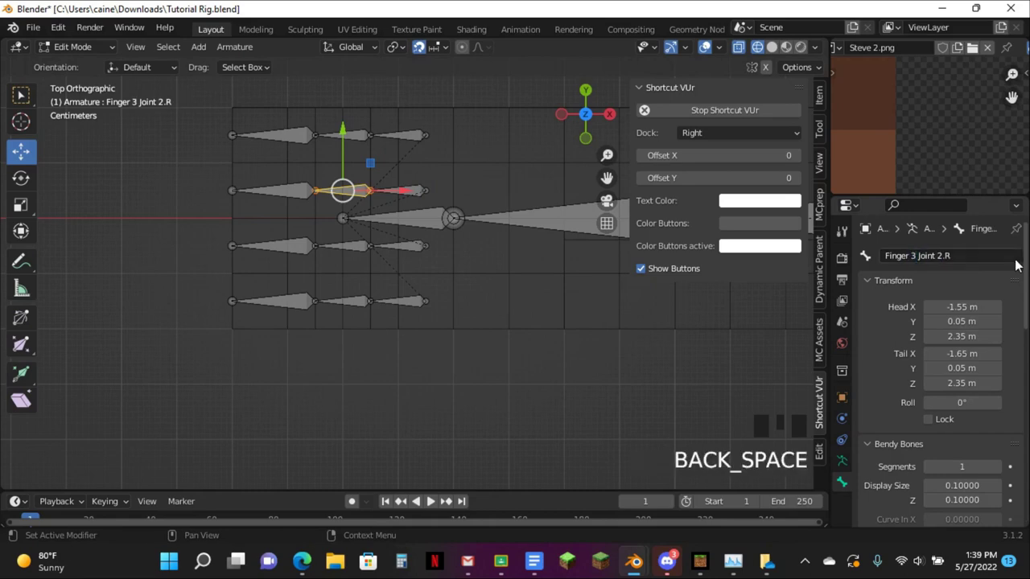
Rename the third finger's tip bone as Finger 3 Joint 3.R
left_click(278, 191)
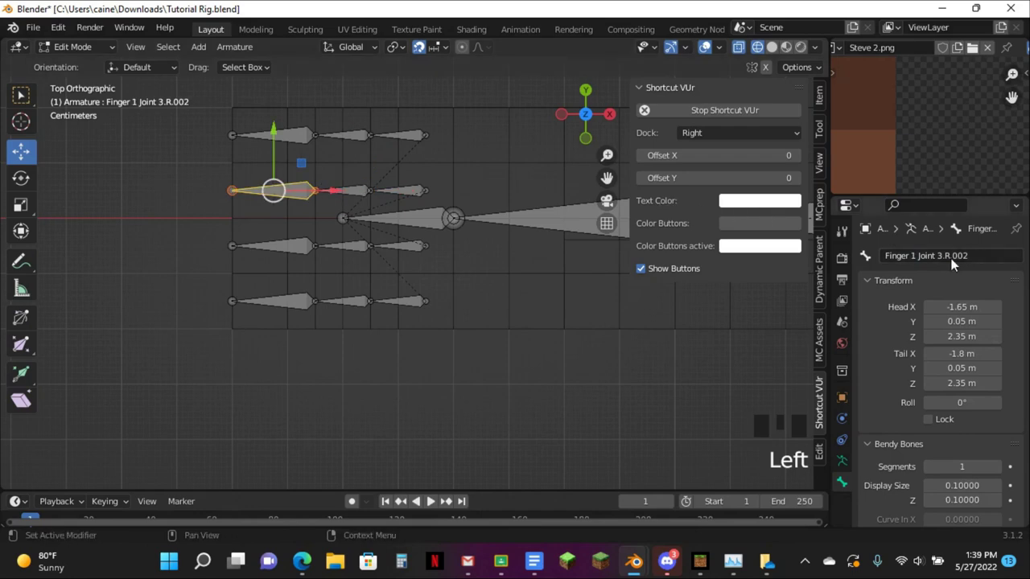
left_click(996, 258)
key("BackSpace")
key("BackSpace")
key("BackSpace")
key("BackSpace")
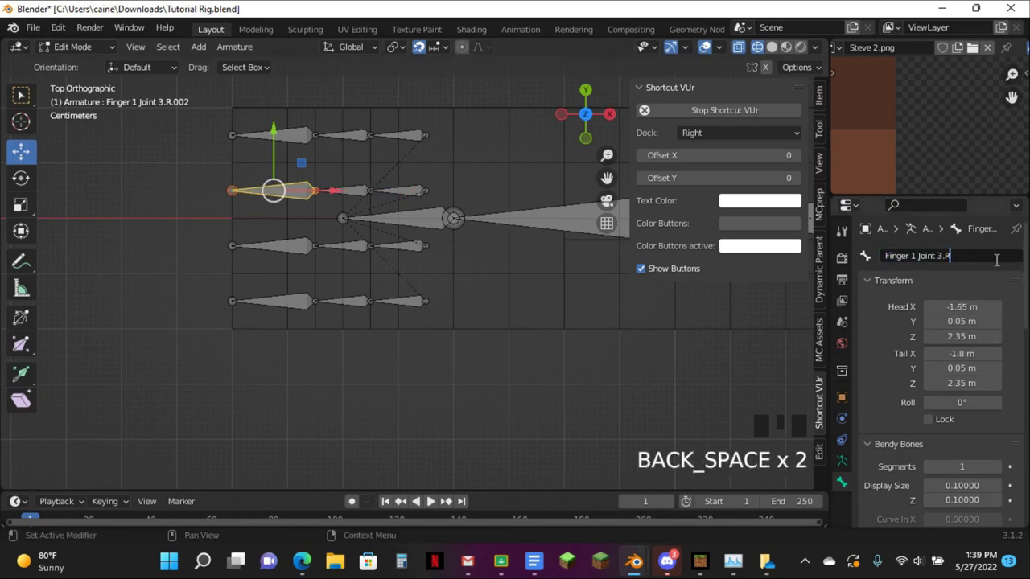
key("Left")
key("Left")
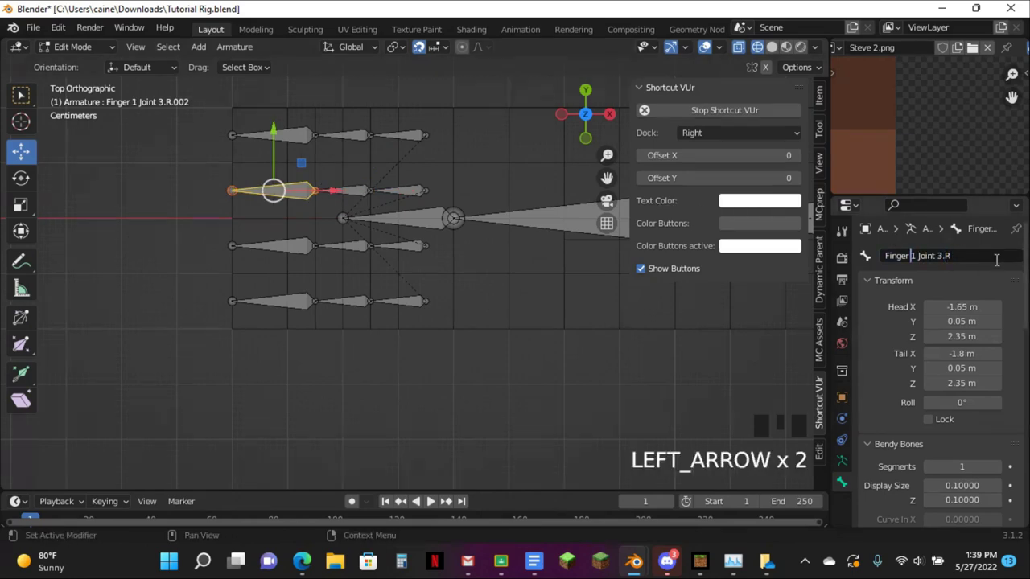
type("3")
key("Return")
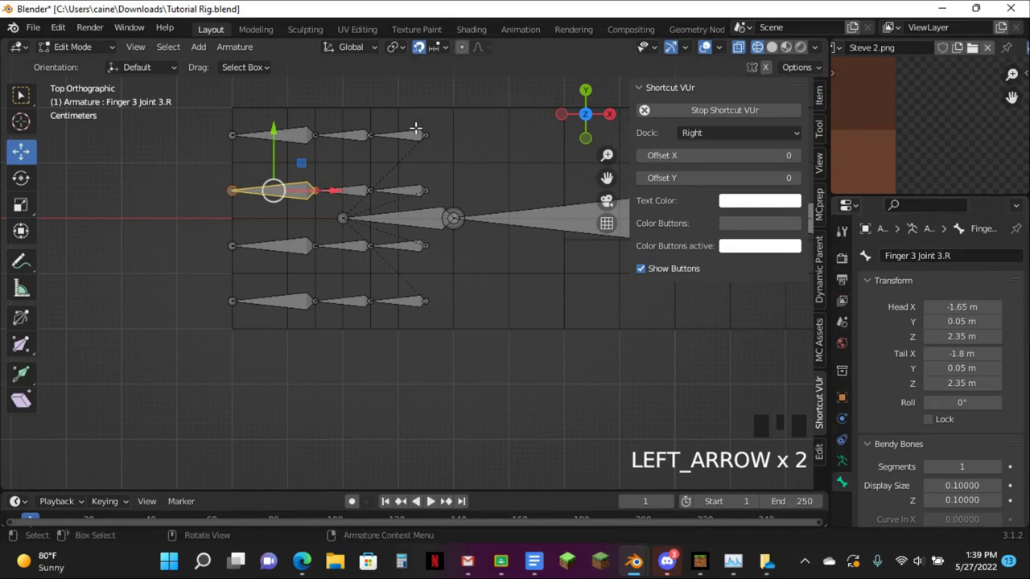
Rename the fourth finger's base bone as Finger 4 Joint 1.R
left_click(415, 132)
double_click(996, 255)
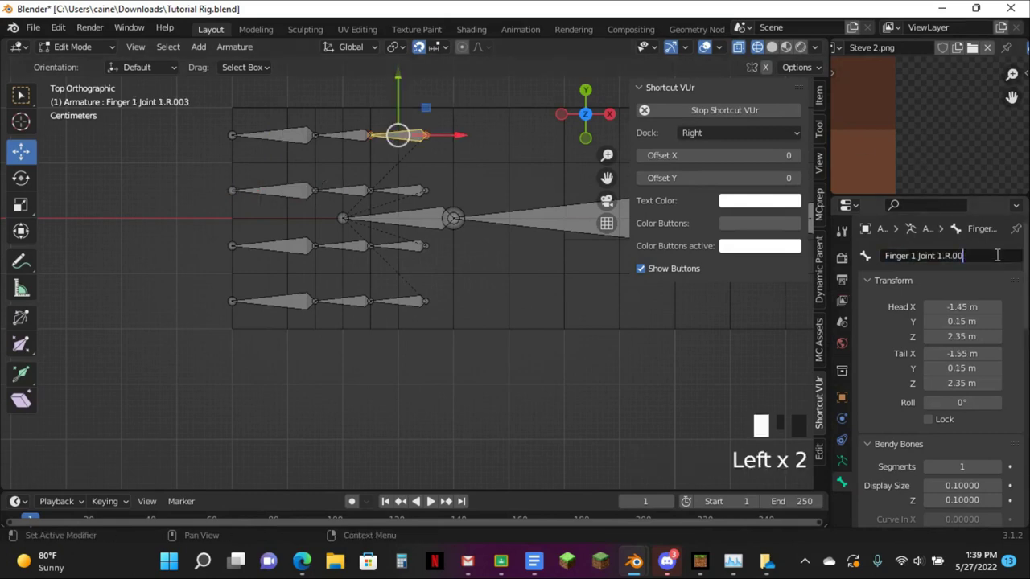
key("BackSpace")
key("BackSpace")
key("BackSpace")
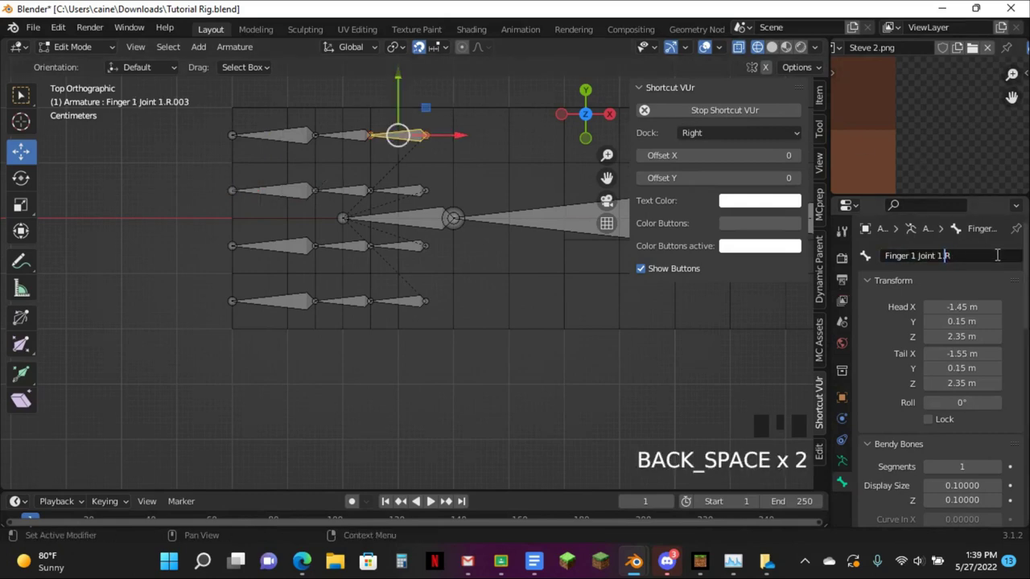
key("BackSpace")
type("4")
key("Return")
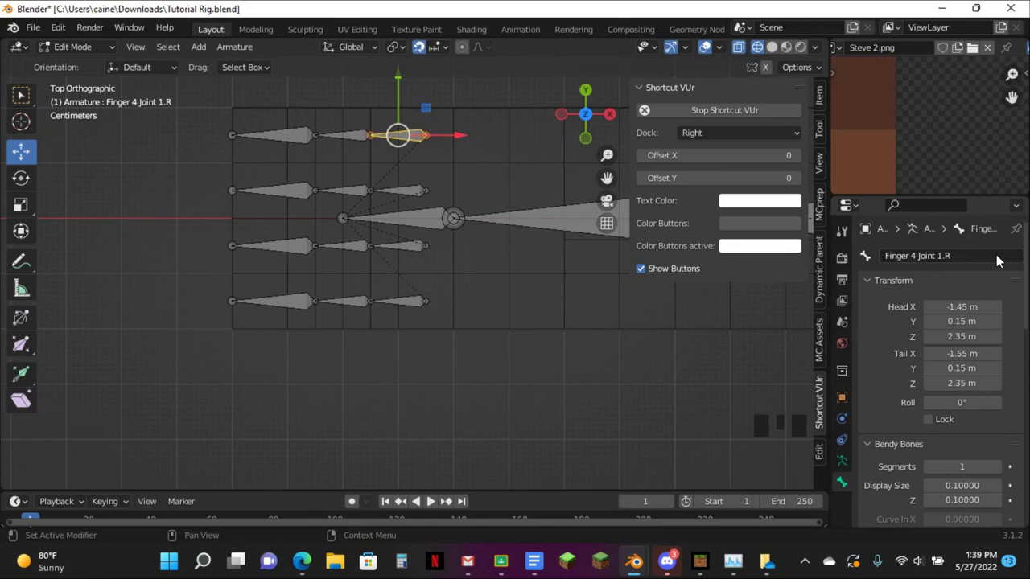
Rename the fourth finger's middle bone as Finger 4 Joint 2.R
left_click(360, 141)
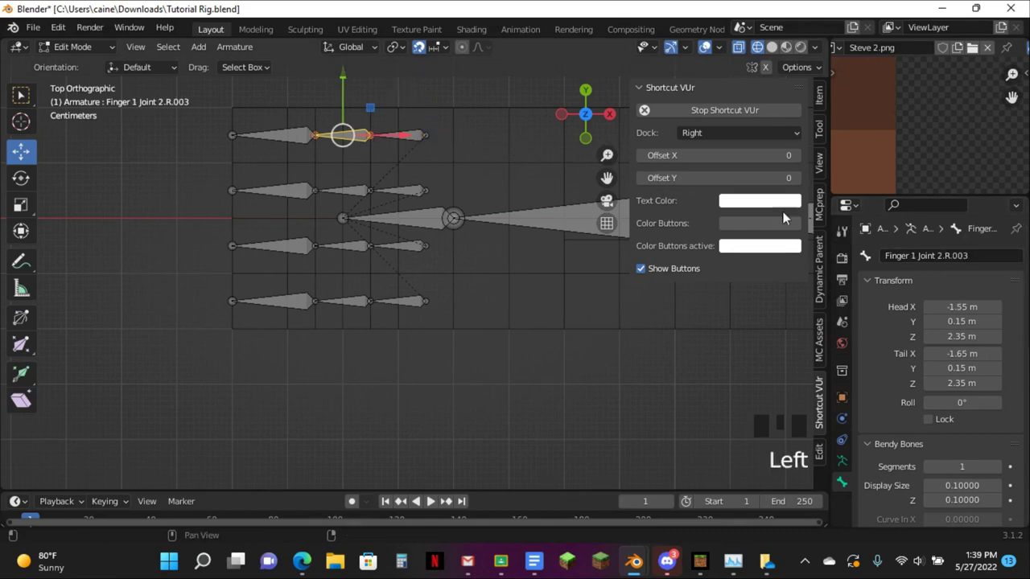
double_click(992, 256)
key("BackSpace")
key("BackSpace")
key("BackSpace")
key("BackSpace")
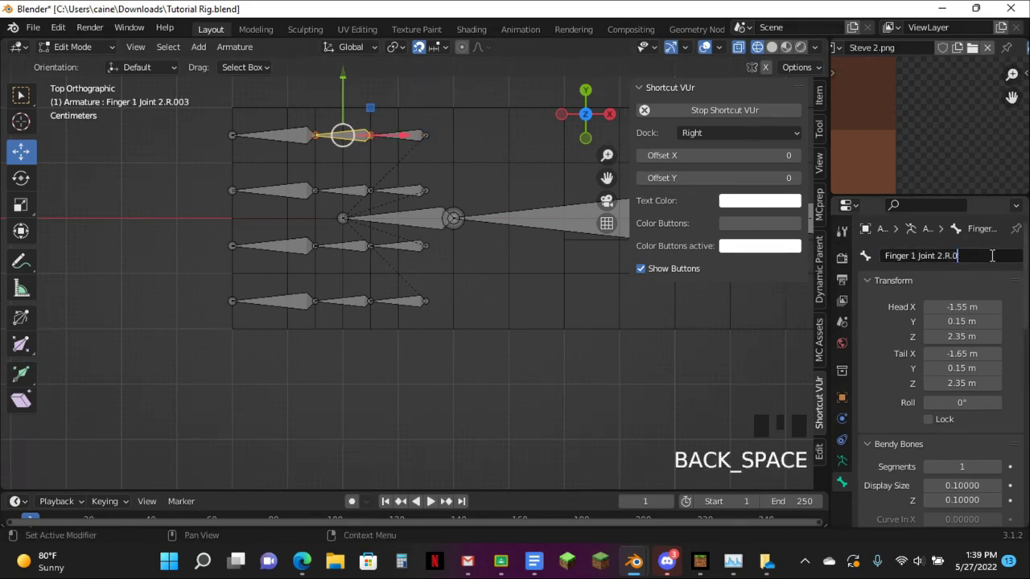
key("Left")
key("Left")
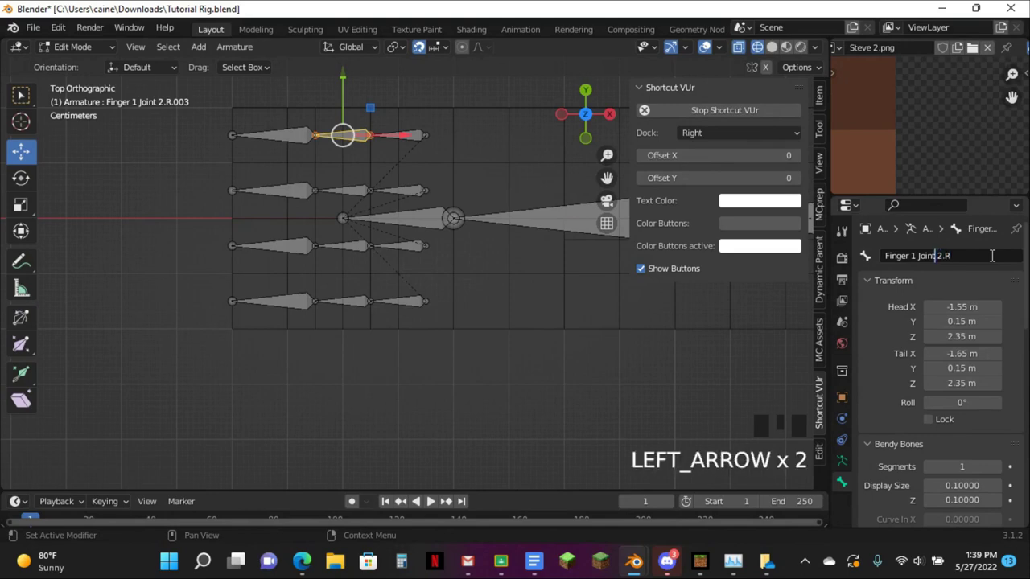
key("Left")
key("Left")
key("BackSpace")
type("4")
key("Return")
Rename the fourth finger's tip bone as Finger 4 Joint 3.R
left_click(277, 137)
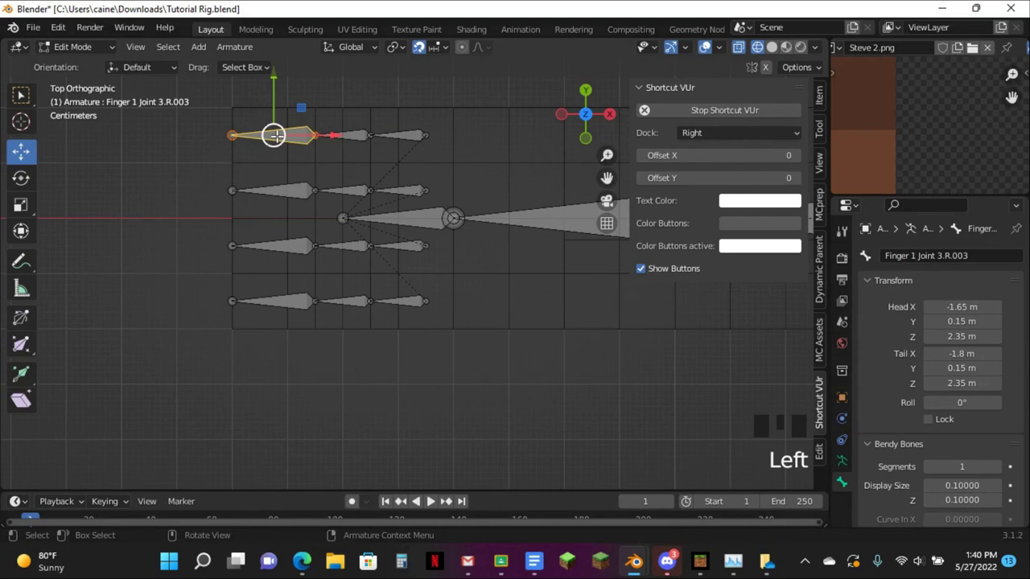
left_click(909, 255)
left_click(1005, 255)
key("BackSpace")
key("BackSpace")
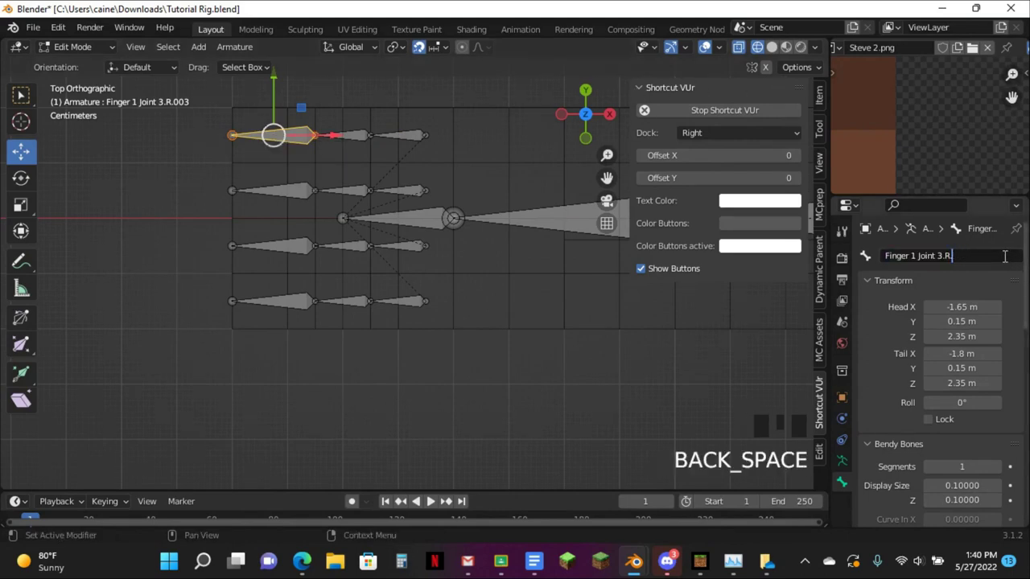
key("BackSpace")
key("Left")
key("Left")
key("Left")
key("BackSpace")
type("4")
key("Return")
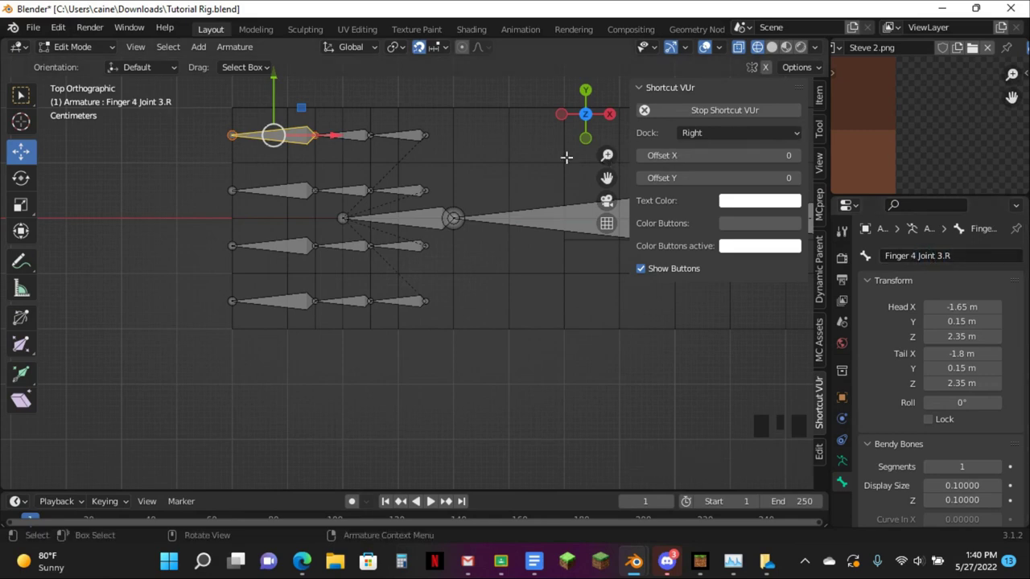
Duplicate the first finger's three-bone chain 0.3 m straight down into the lower thumb block
left_click(585, 137)
middle_click_drag(379, 208, 377, 228)
left_click(282, 253)
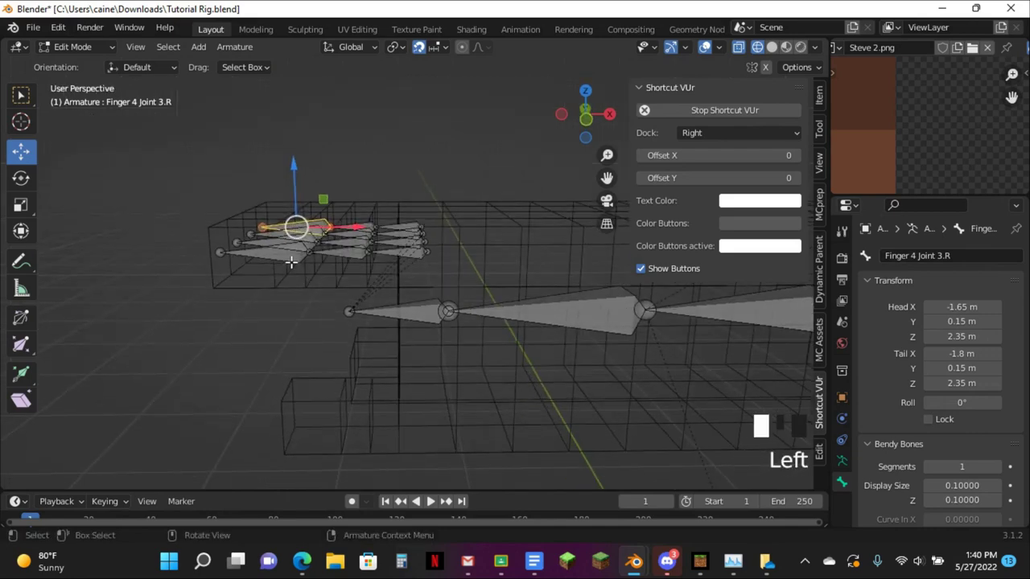
left_click(344, 255, "shift")
left_click(392, 255, "shift")
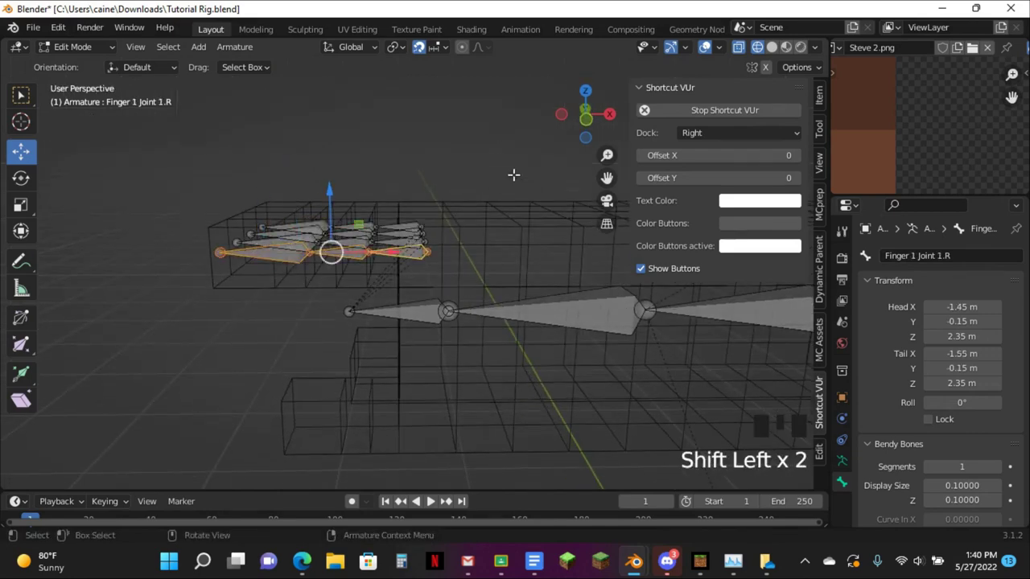
left_click(585, 118)
scroll(504, 153, "down", 5)
key("shift+d")
left_click(503, 201)
scroll(559, 170, "up", 5)
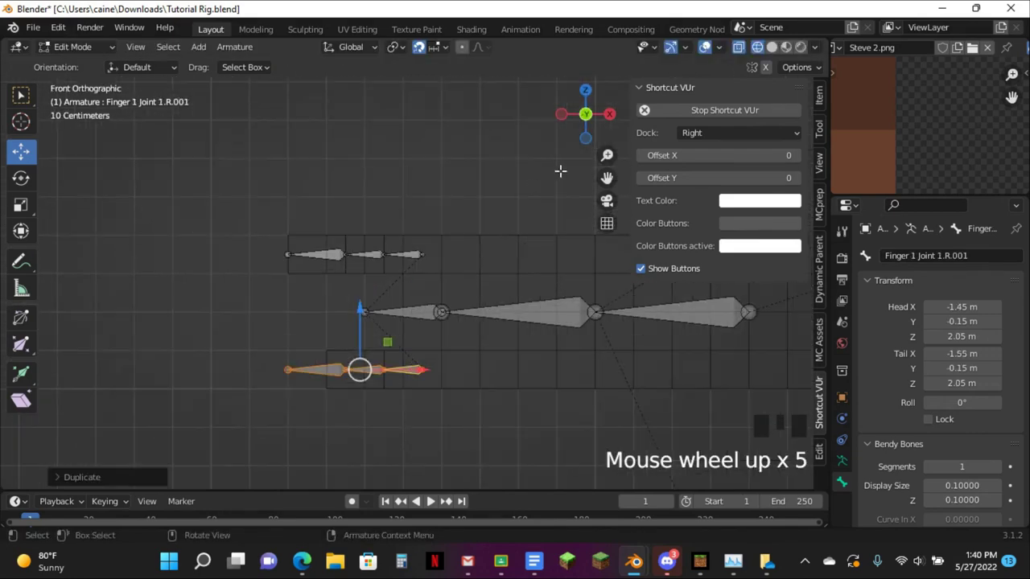
Shorten the thumb chain by moving its end to X -1.7 m and the joint between its last two bones to X -1.6 m
left_click_drag(606, 178, 607, 110)
scroll(294, 319, "up", 4)
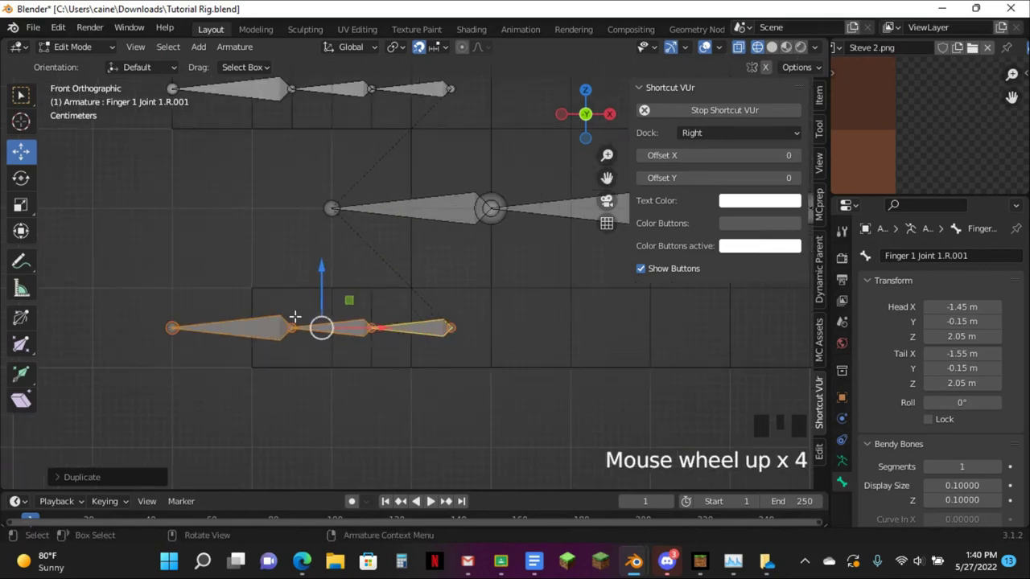
left_click(172, 330)
key("g")
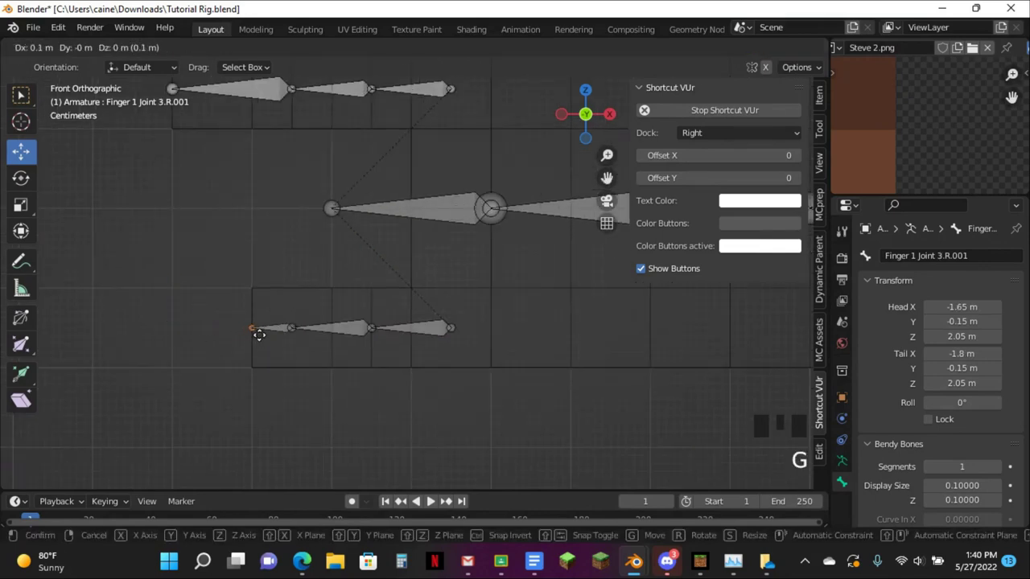
left_click(252, 329)
left_click(372, 324)
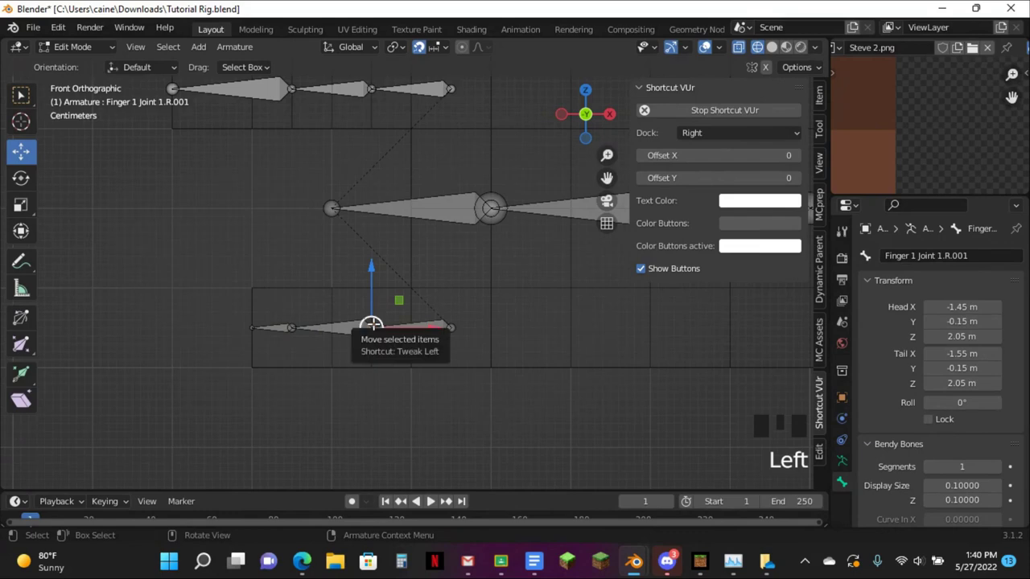
left_click(297, 325)
key("g")
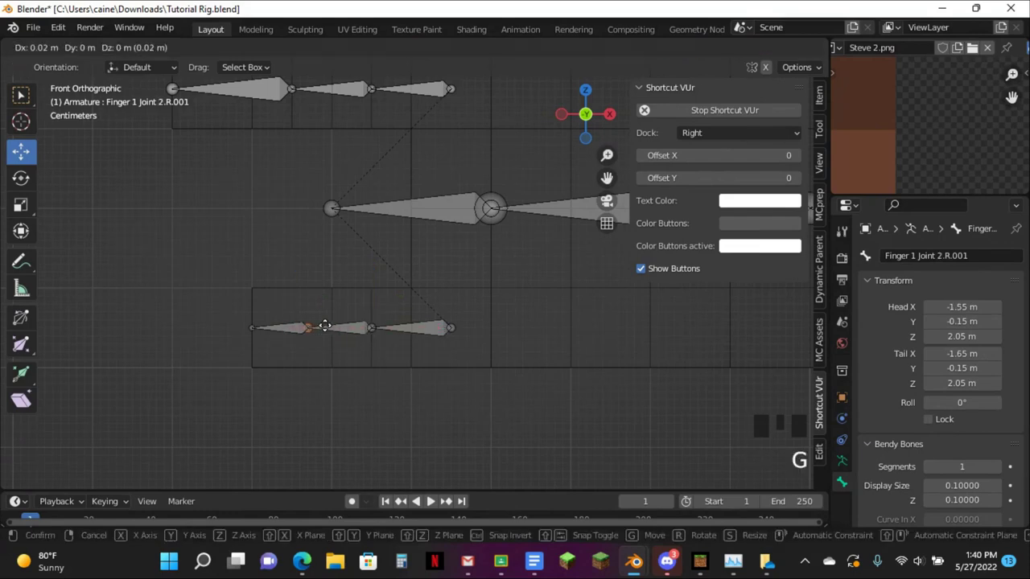
left_click(354, 327)
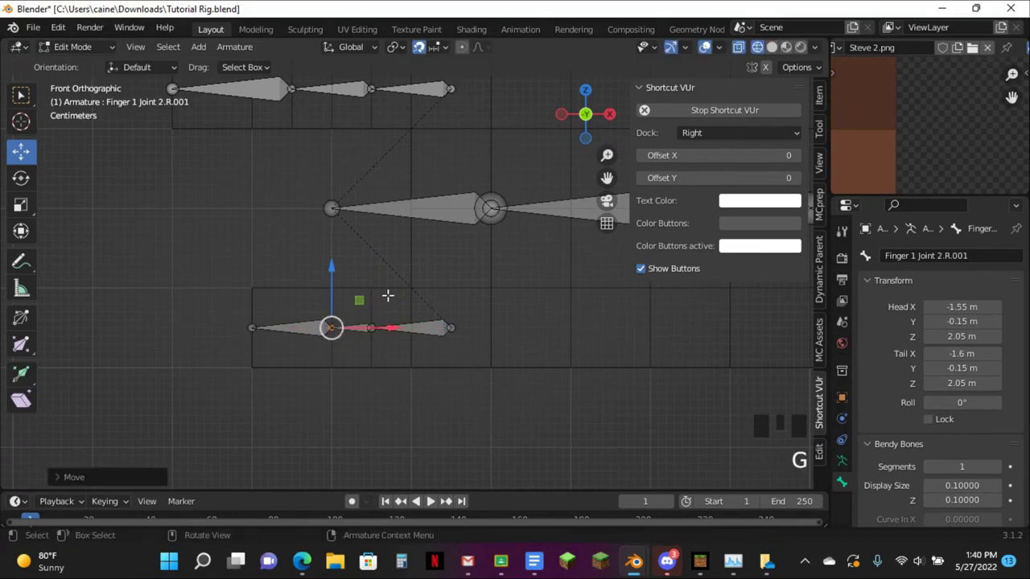
Rename the thumb chain's base bone as Finger 5 Joint 1.R
left_click(427, 332)
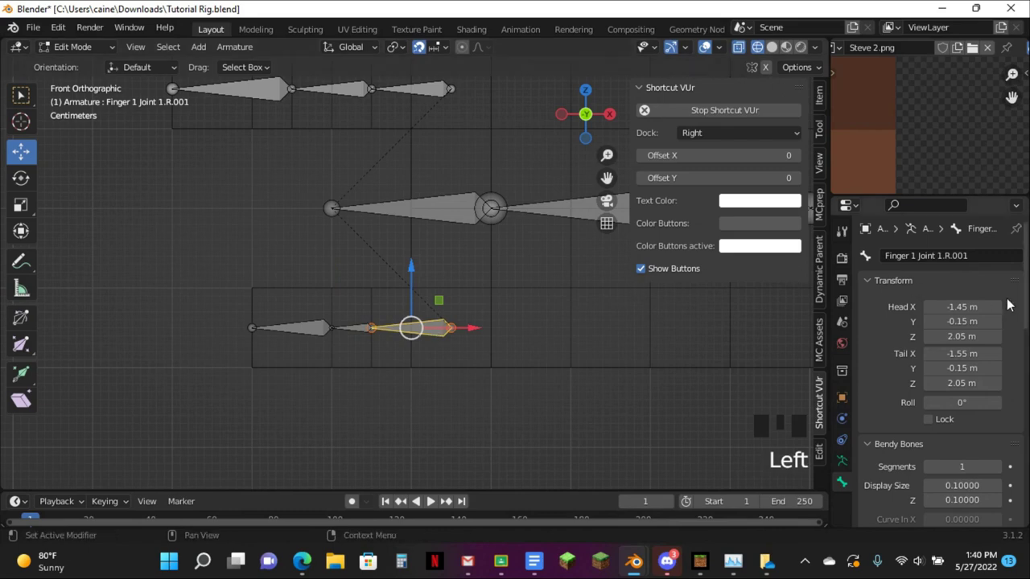
left_click(989, 243)
left_click(997, 252)
left_click(996, 251)
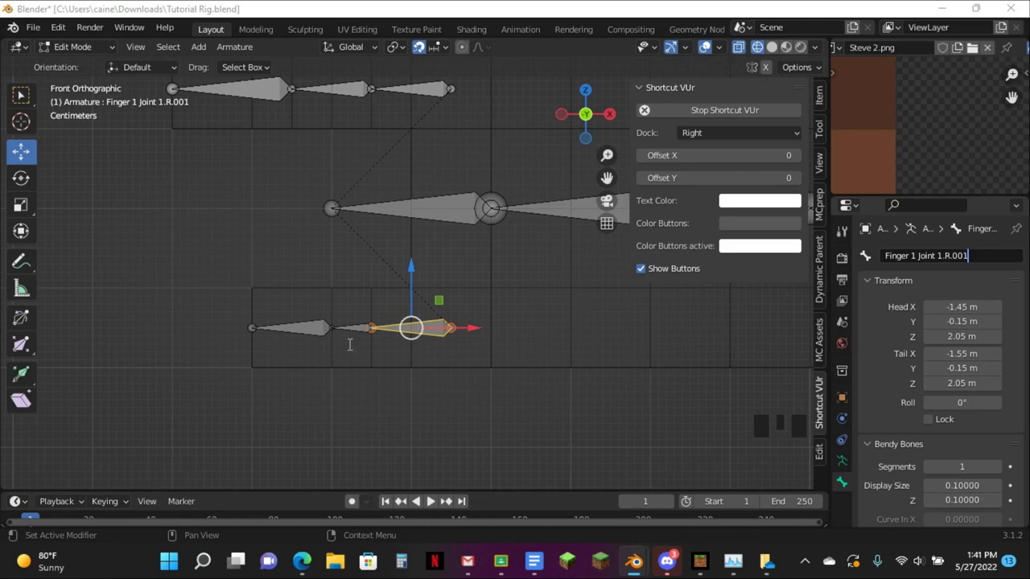
left_click(1004, 264)
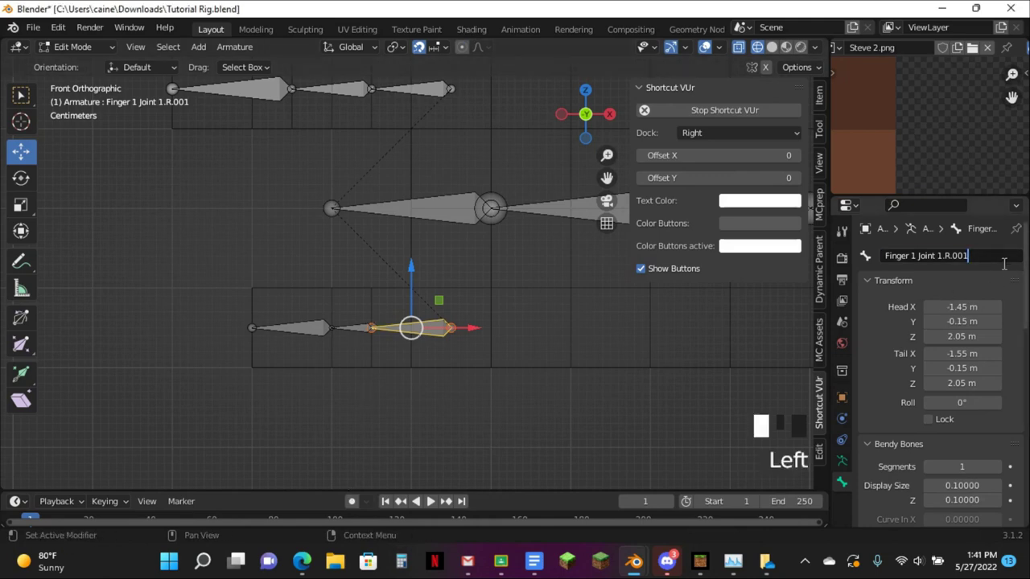
key("BackSpace")
key("BackSpace")
key("BackSpace")
key("BackSpace")
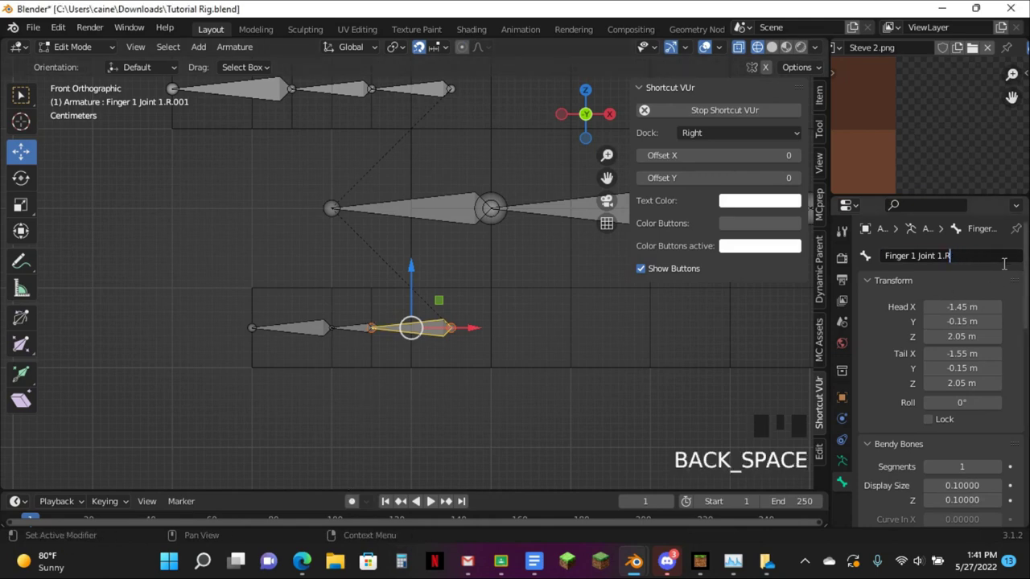
key("Left")
key("Left")
key("BackSpace")
type("5")
key("Return")
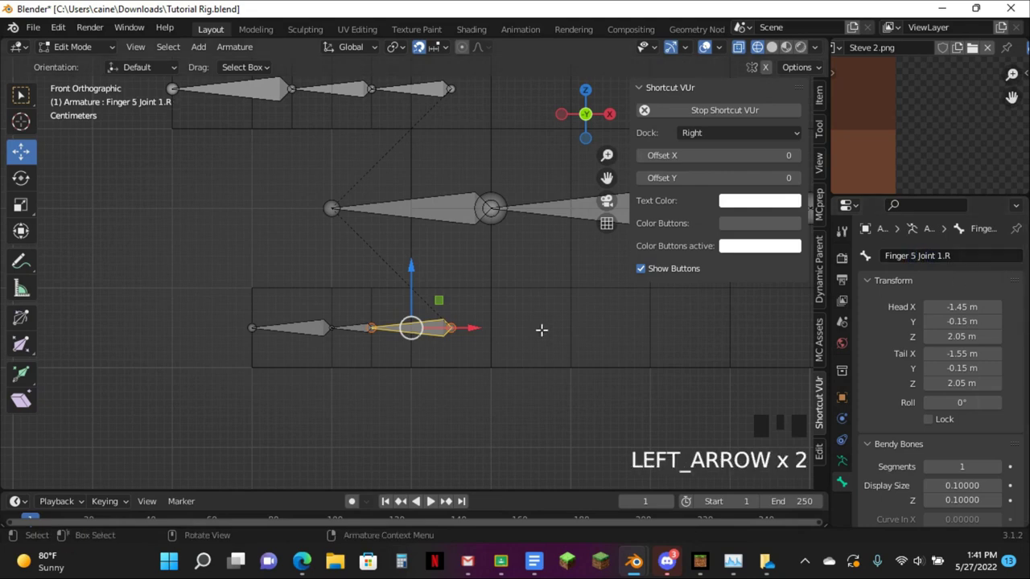
Rename the thumb chain's middle bone as Finger 5 Joint 2.R
left_click(342, 326)
left_click(972, 257)
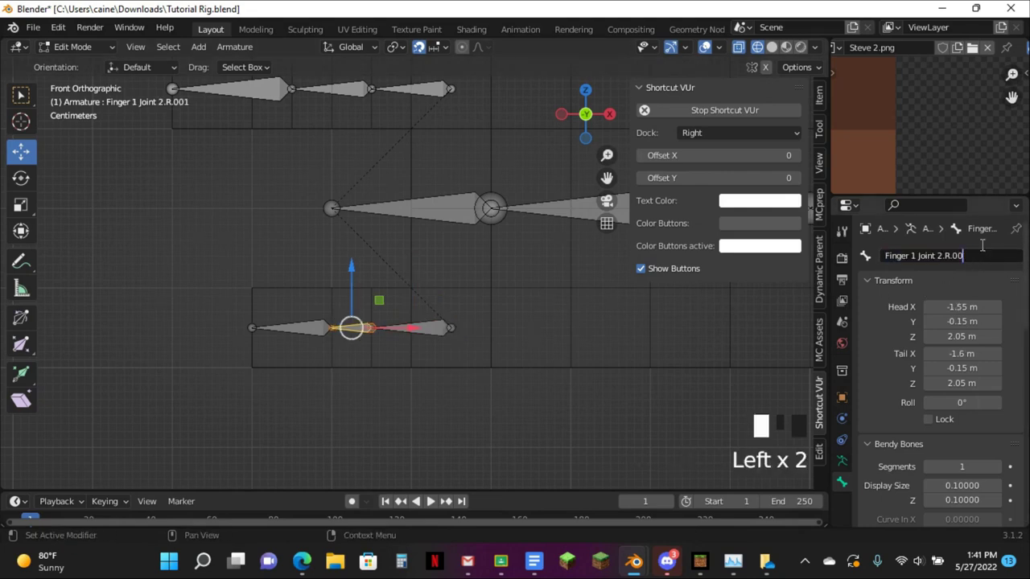
key("BackSpace")
key("BackSpace")
key("BackSpace")
key("BackSpace")
type("5")
key("Return")
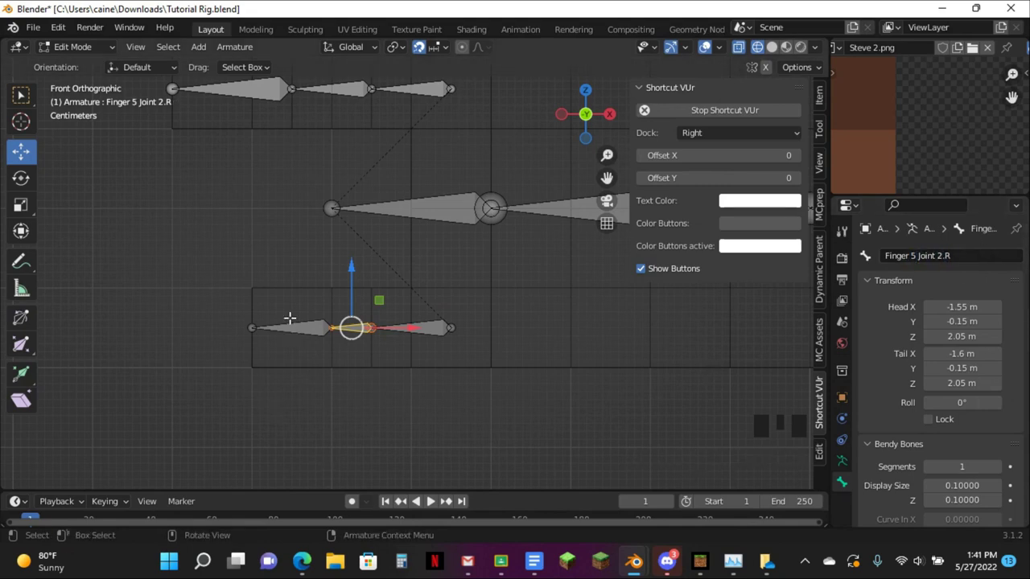
Rename the thumb chain's tip bone as Finger 5 Joint 3.R
left_click(290, 326)
left_click(995, 258)
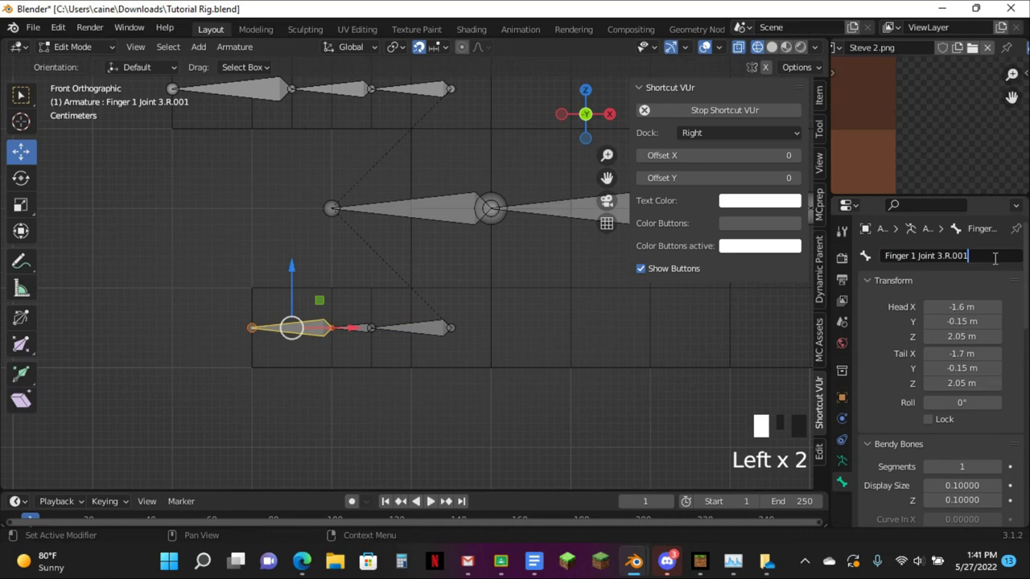
key("BackSpace")
key("BackSpace")
key("BackSpace")
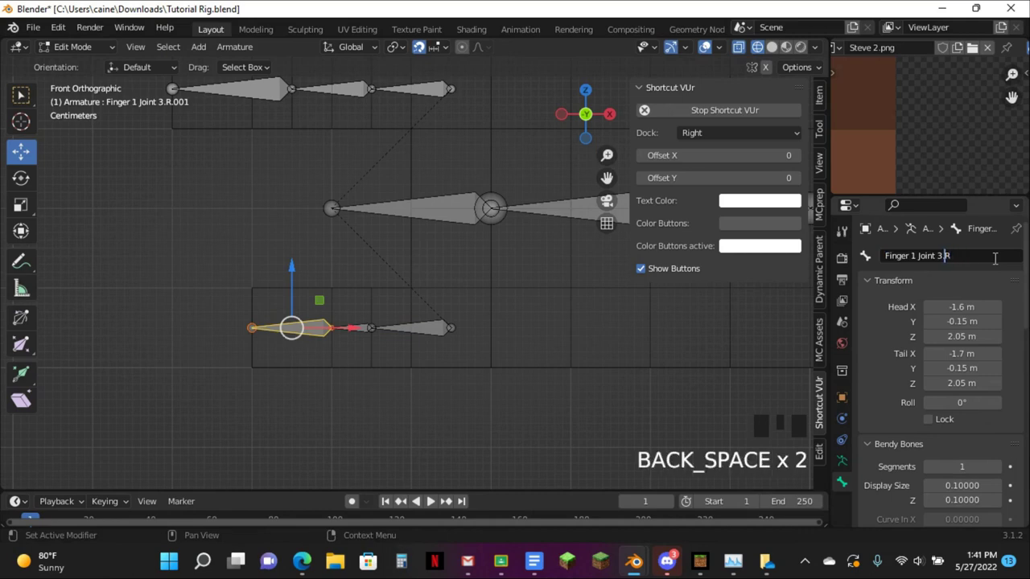
key("Return")
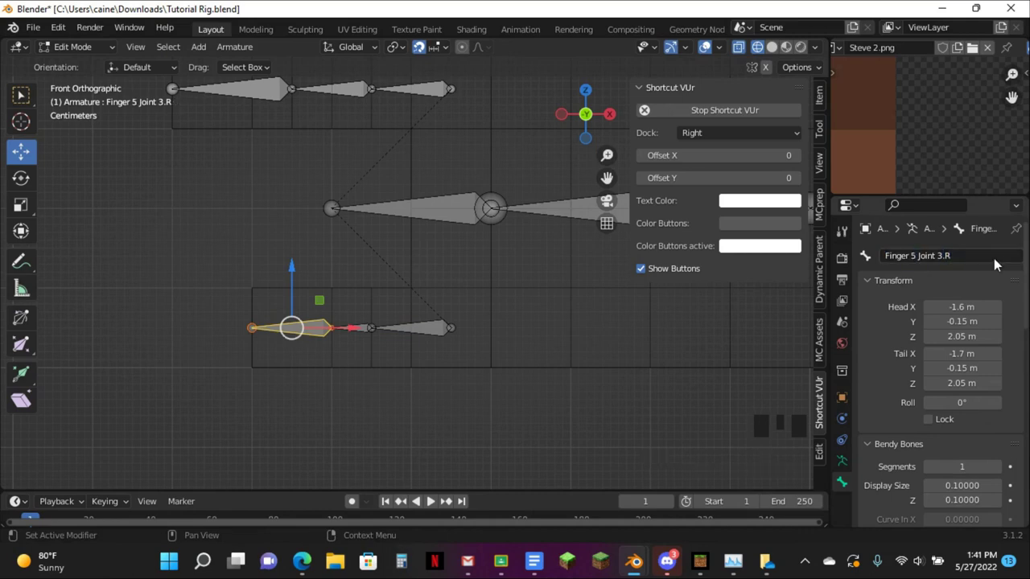
Duplicate the base bones of the four upper fingers about 0.1 m straight up, above the hand, as control bones
scroll(351, 152, "down", 2)
left_click_drag(407, 119, 445, 169)
scroll(499, 164, "up", 3)
left_click_drag(609, 177, 611, 371)
left_click_drag(403, 182, 443, 276)
scroll(442, 276, "down", 6)
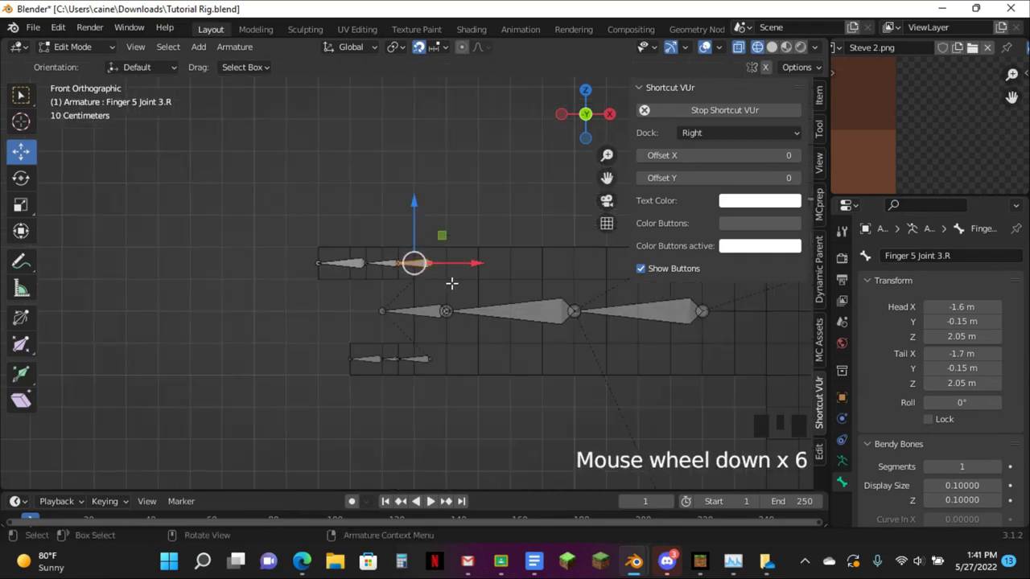
key("shift+d")
left_click(461, 266)
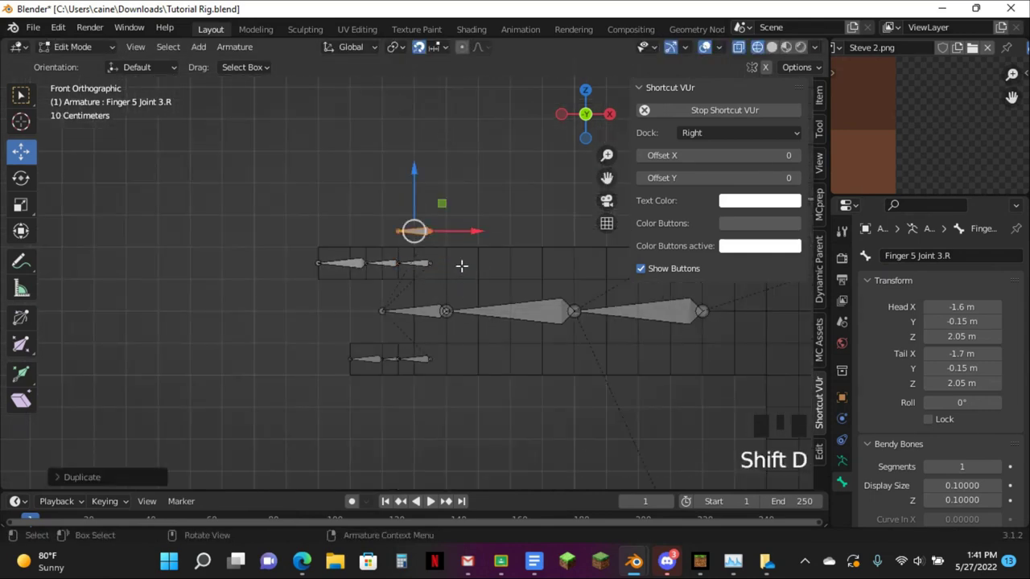
Duplicate the thumb's base bone outward along Y to -0.25 m as its control bone
left_click(418, 359)
left_click(567, 118)
key("shift+d")
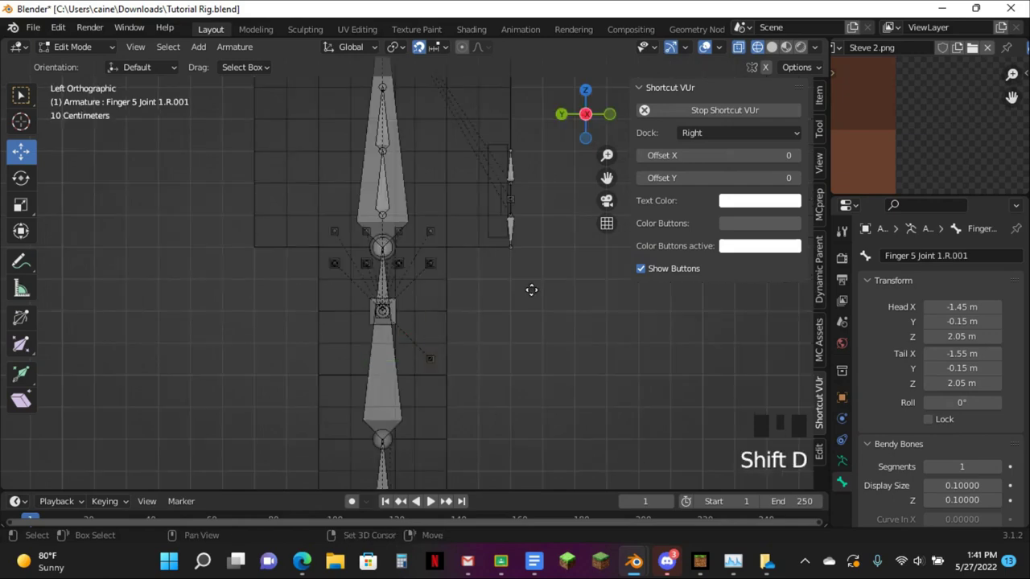
left_click(556, 288)
Rename the thumb's duplicated bone as Finger 5 CTRL.R and copy that name
left_click(989, 253)
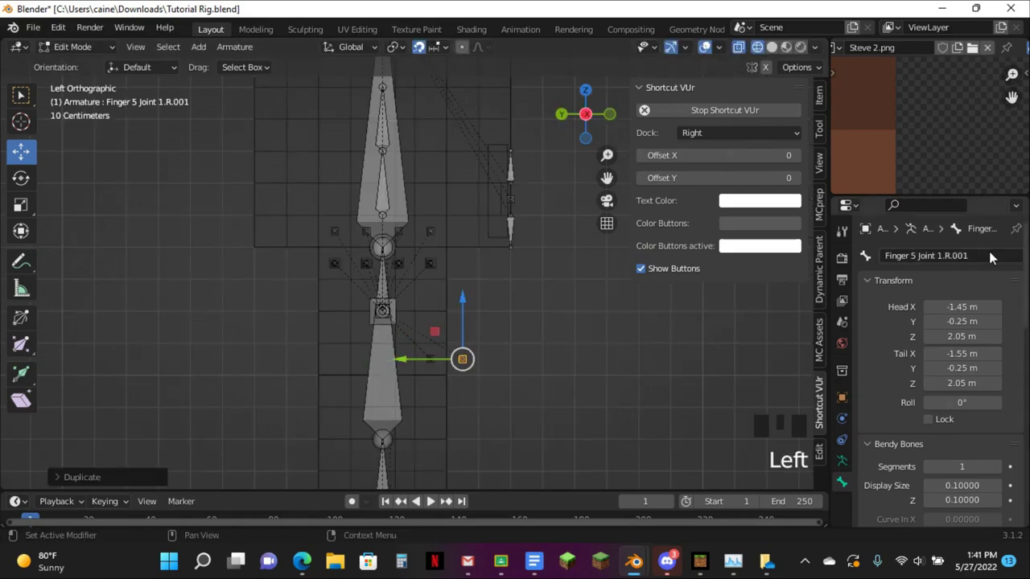
double_click(989, 254)
type("Finger 5 C")
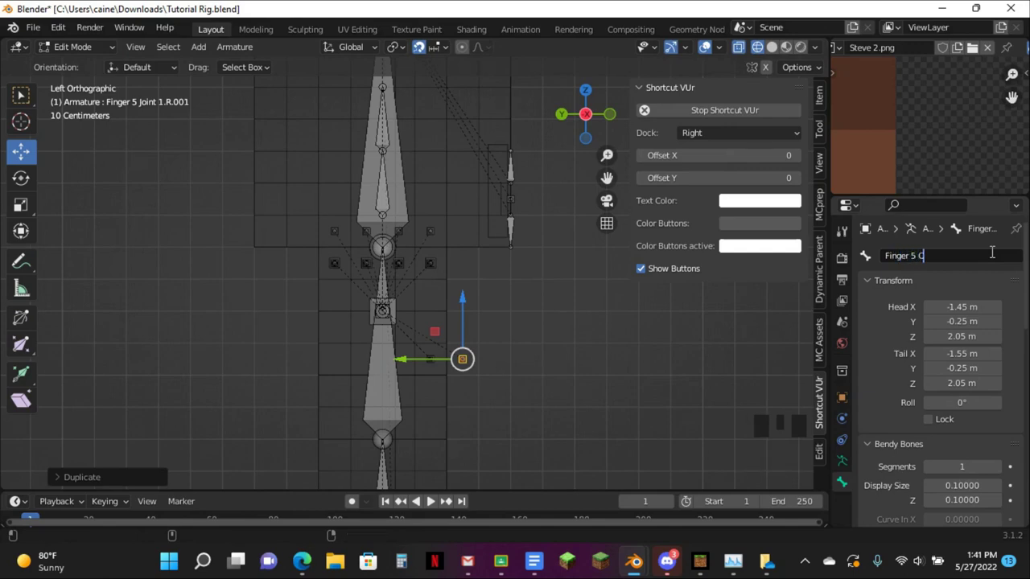
type("TRL.R")
key("Return")
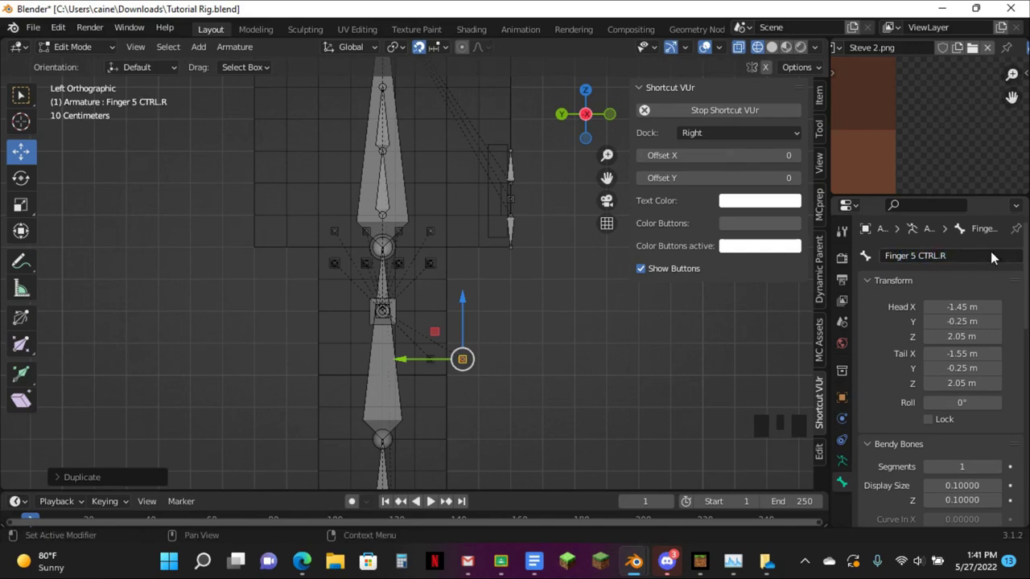
left_click(990, 251)
key("ctrl+c")
Switch to Pose Mode with the textured viewport display, and rename the first finger's duplicated bone as Finger 1 CTRL.R
middle_click_drag(512, 306, 505, 273)
key("Tab")
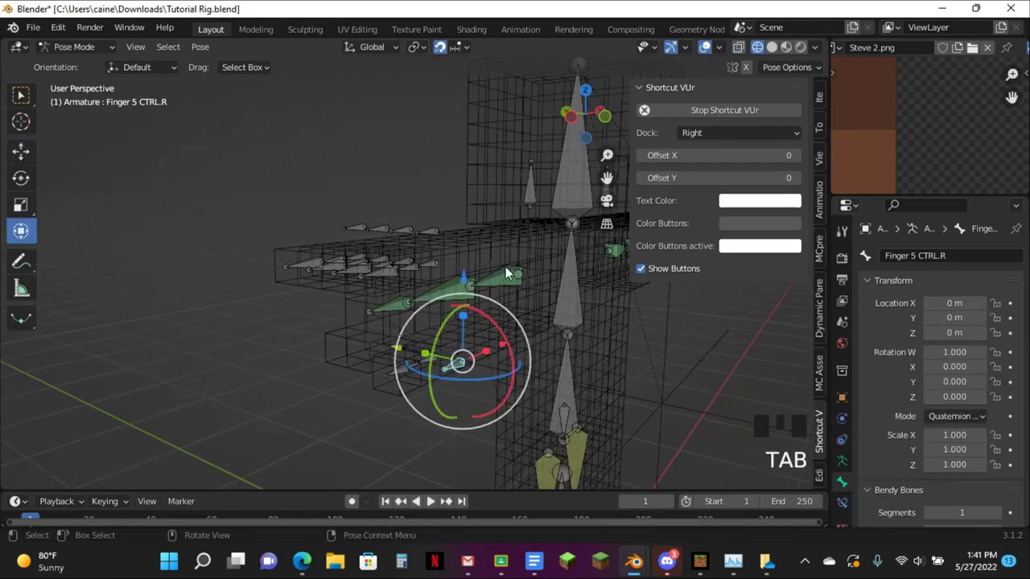
left_click(410, 225)
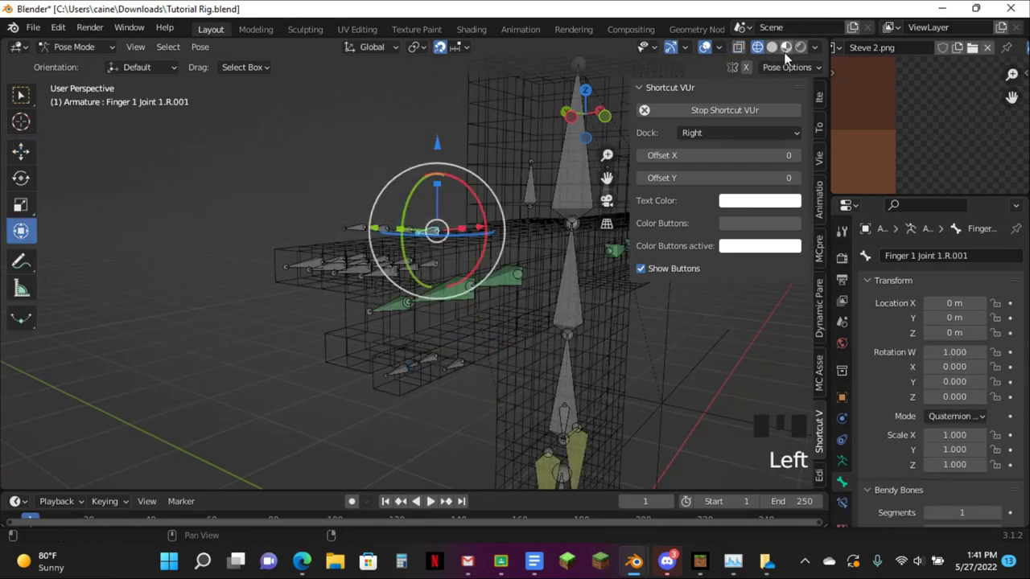
left_click(786, 47)
left_click(987, 252)
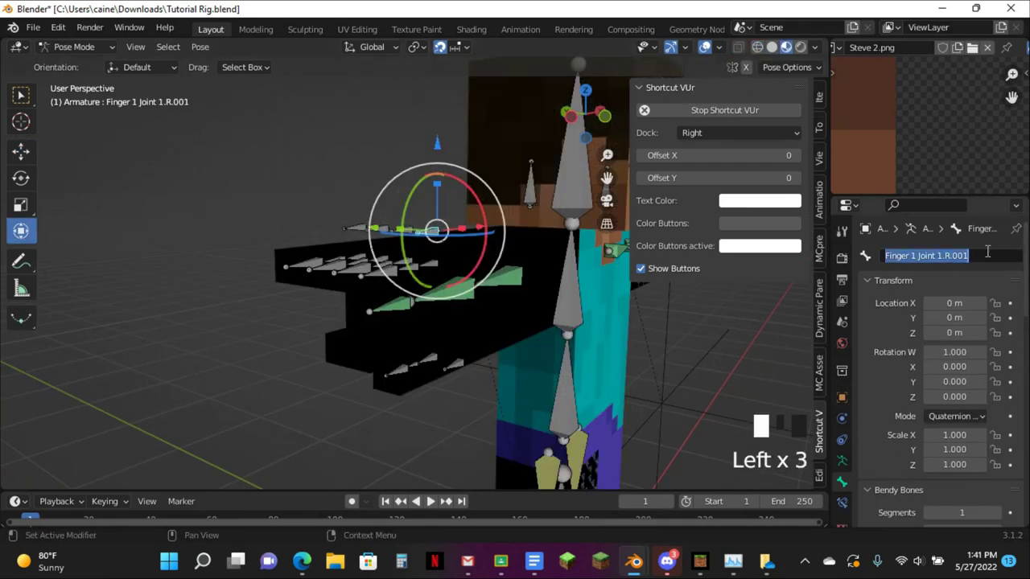
key("ctrl+v")
key("Right")
key("BackSpace")
type("1")
key("Return")
Rename the second finger's duplicated bone above the hand as Finger 2 CTRL.R
left_click(408, 233)
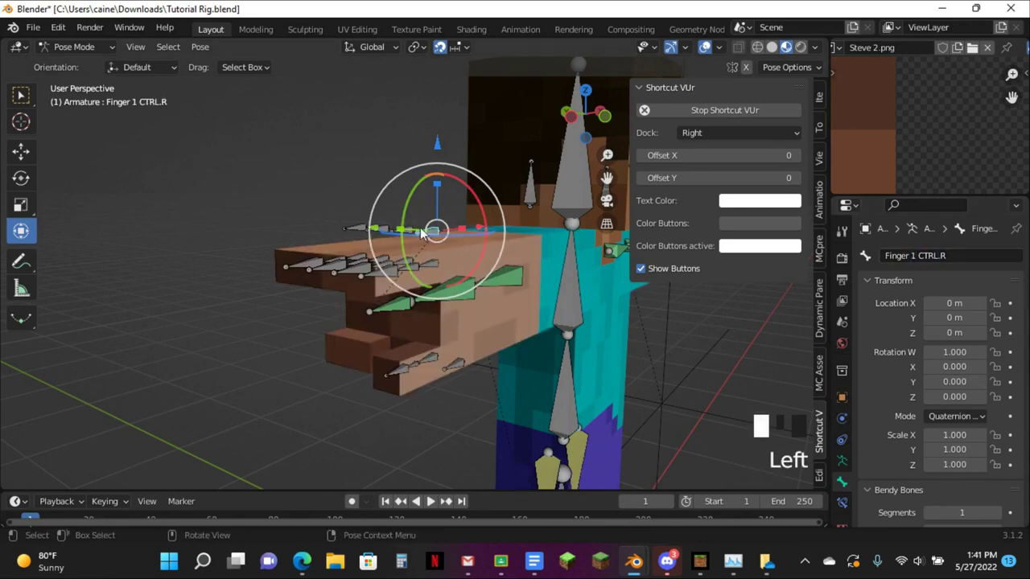
left_click(919, 257)
key("ctrl+v")
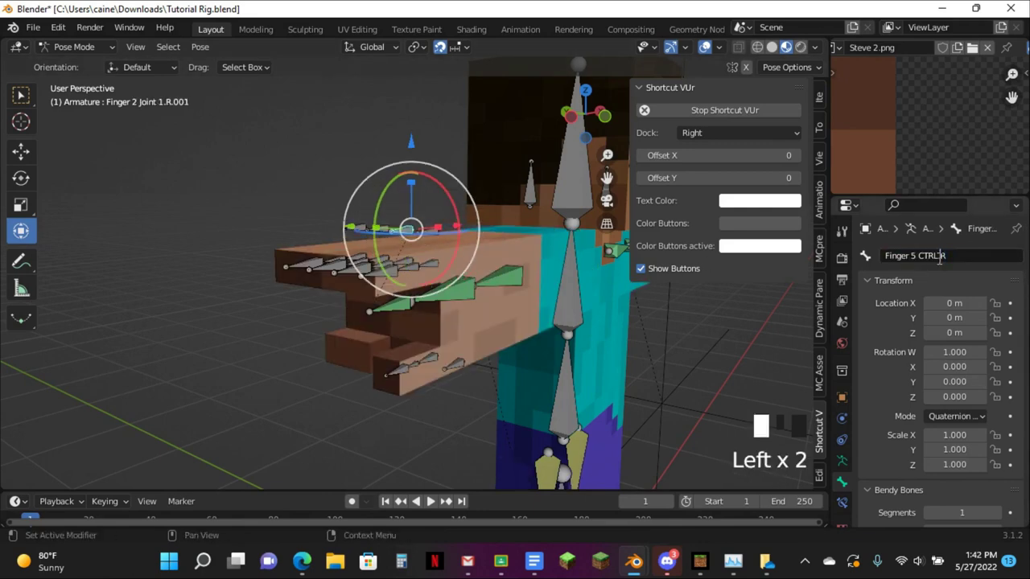
key("Left")
key("Left")
key("Left")
key("Left")
key("Left")
key("BackSpace")
type("2")
key("Return")
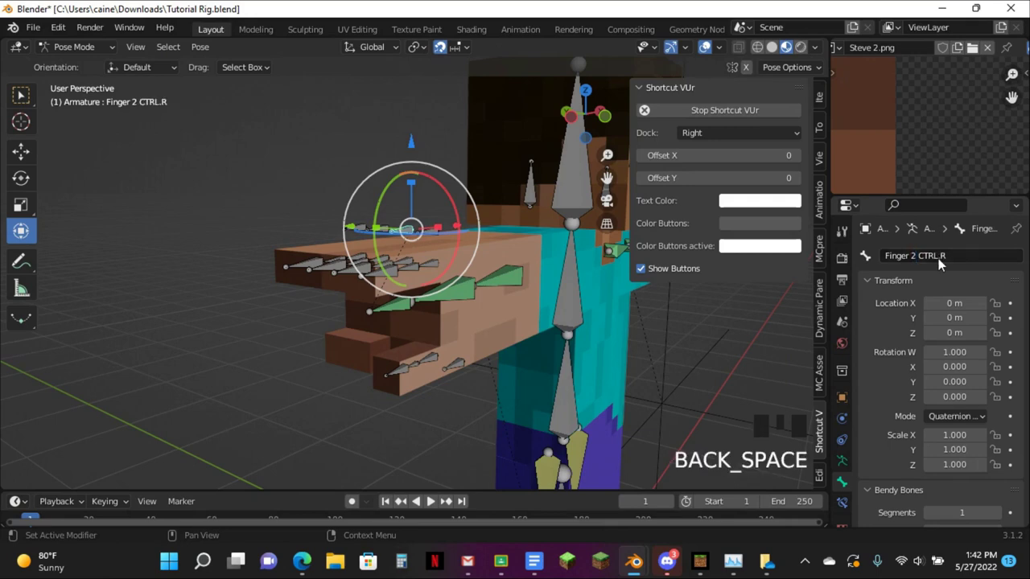
Rename the third finger's duplicated bone above the hand as Finger 3 CTRL.R.001
middle_click_drag(460, 280, 463, 305)
left_click(383, 228)
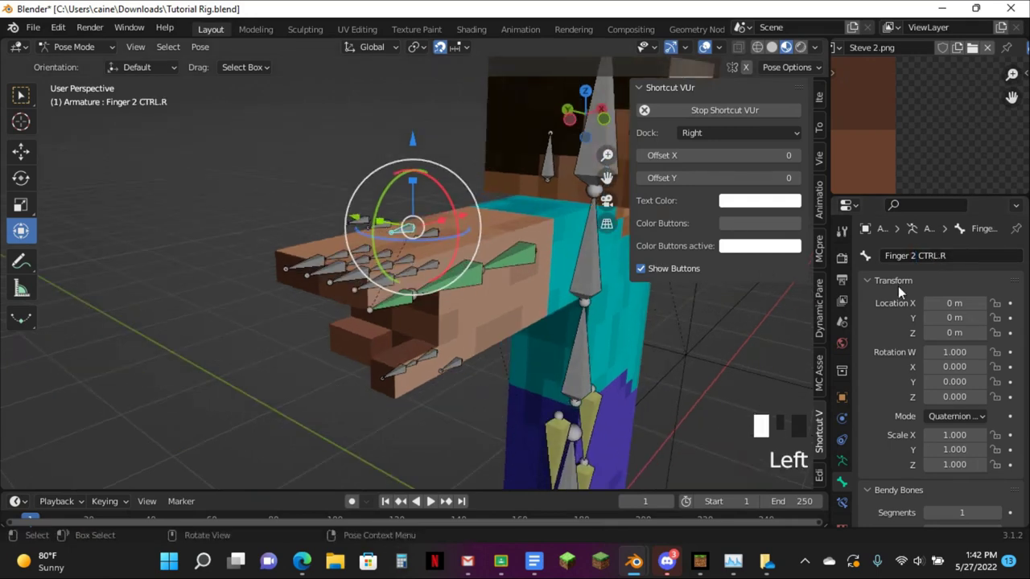
key("ctrl+v")
left_click(915, 255)
key("BackSpace")
type("3")
key("Return")
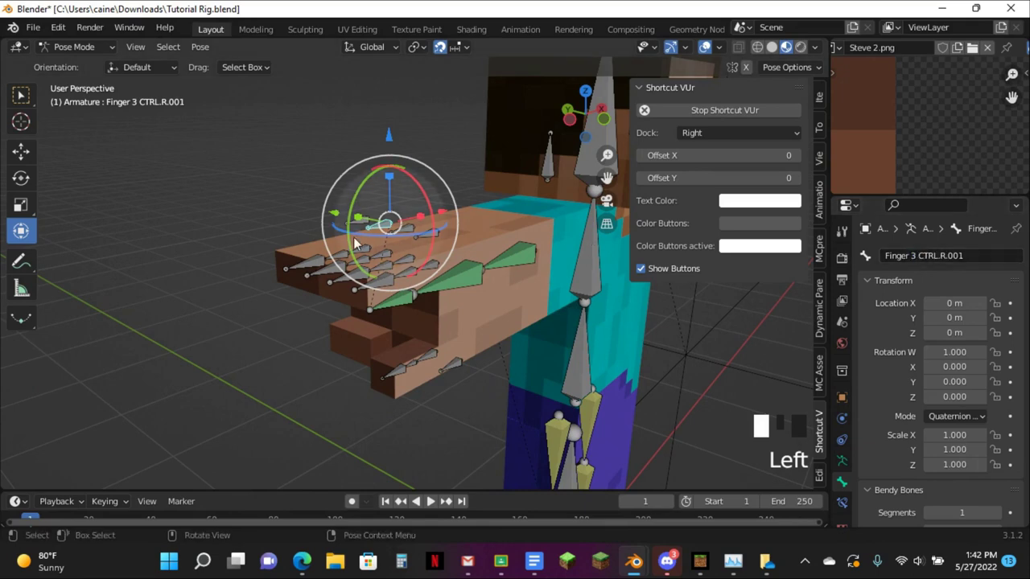
Rename the fourth finger's duplicated bone above the hand as Finger 4 CTRL.R.001
left_click(355, 242)
type("Finger 5 CTRL.R.001")
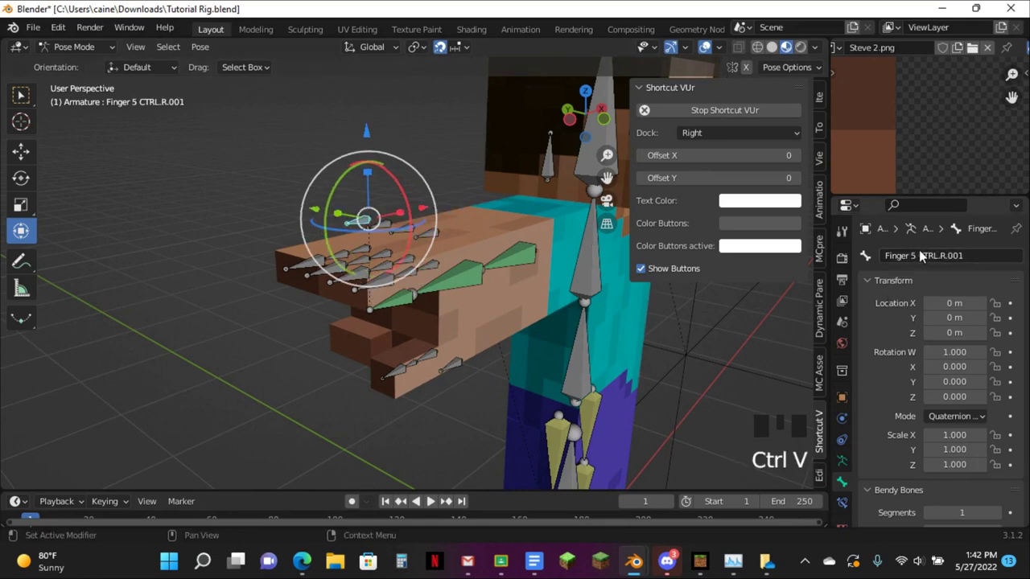
left_click(917, 256)
key("BackSpace")
type("4")
key("Return")
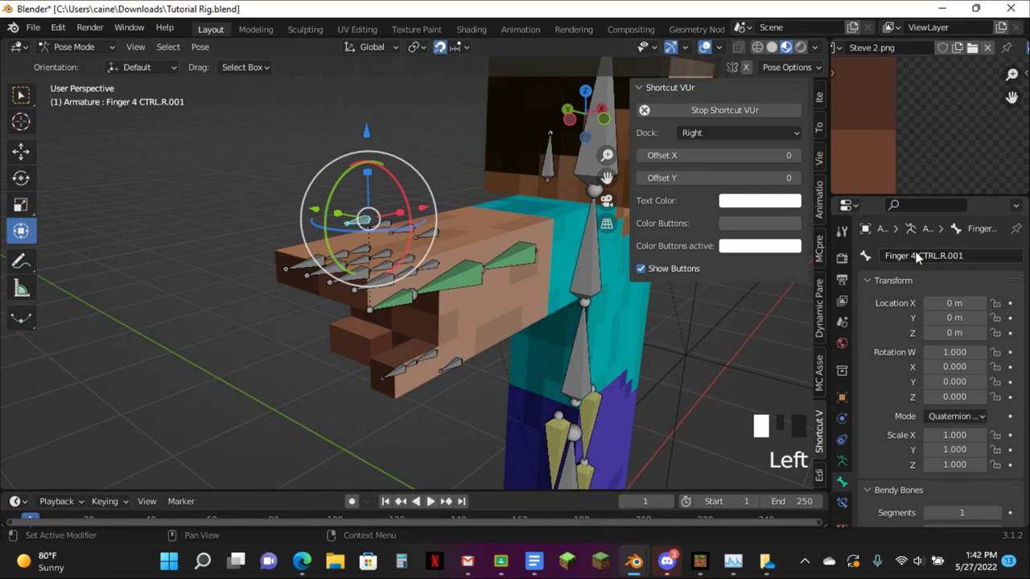
Test-move the Finger 1 control bone in the front view to read its local axes, and clear its location
left_click(819, 102)
scroll(580, 129, "up", 2)
left_click(569, 118)
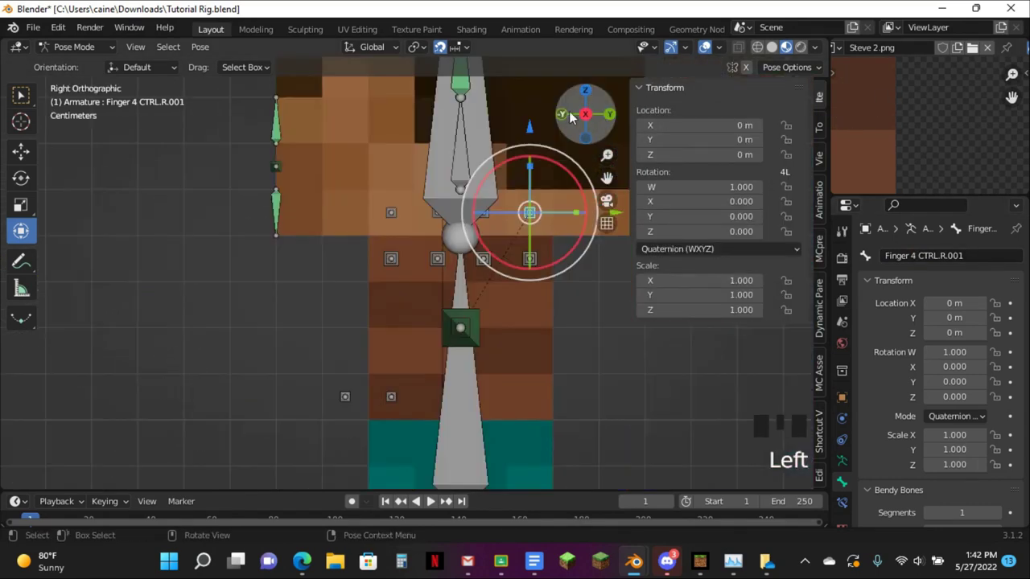
left_click(568, 117)
left_click_drag(607, 180, 607, 280)
scroll(501, 214, "up", 3)
left_click(397, 344)
key("g")
left_click(442, 367)
key("alt+g")
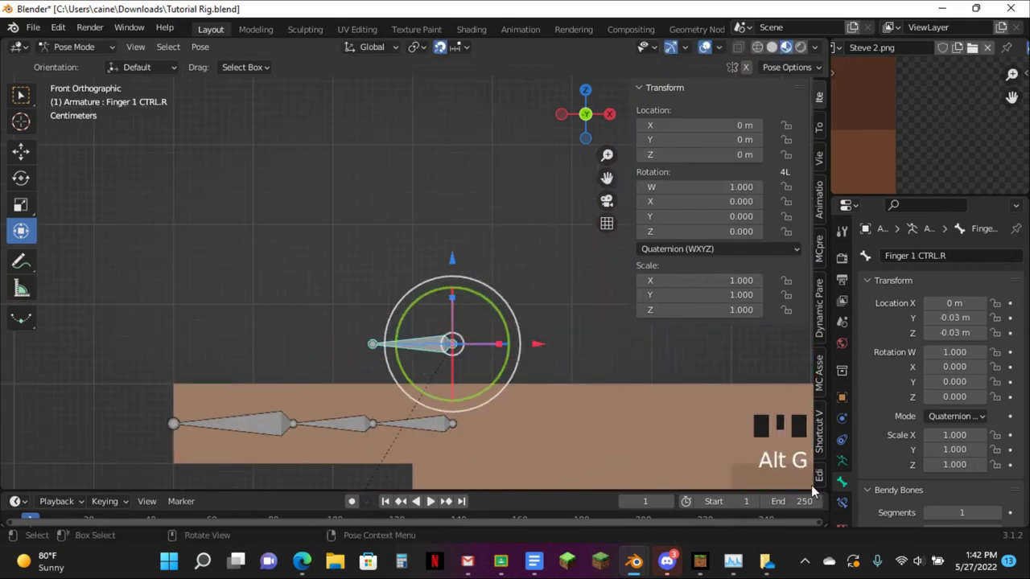
Add a Limit Location constraint to the Finger 1 control bone with the X and Z minimum and maximum limits and Affect Transform enabled
left_click(841, 502)
left_click(893, 257)
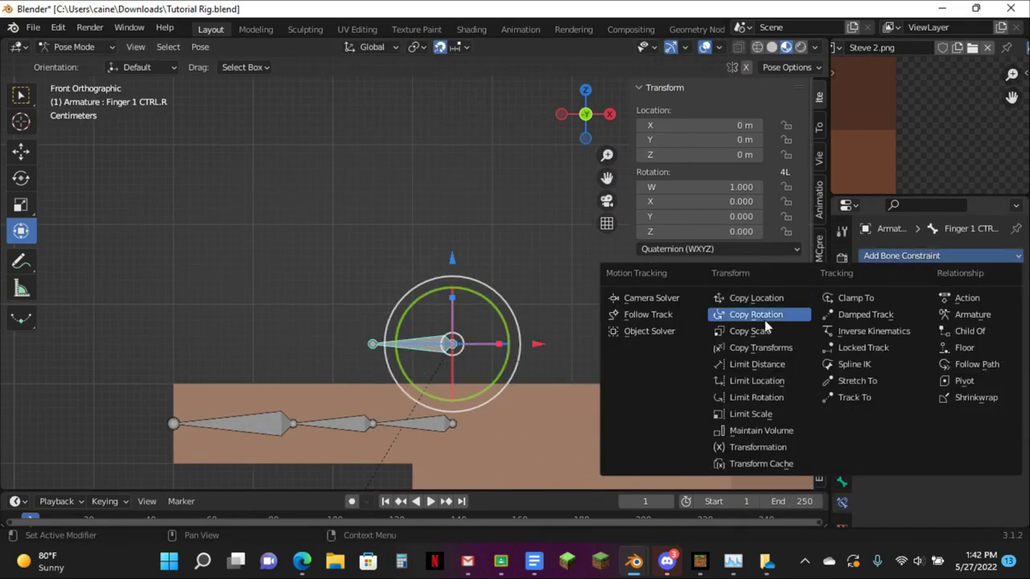
left_click(769, 382)
left_click(928, 303)
left_click(927, 336)
left_click(928, 360)
left_click(928, 412)
left_click(928, 392)
Set the Limit Location owner to Local Space and enable both Y limits, with the maximum Y at 0.1 m
left_click_drag(940, 435, 932, 348)
left_click(927, 319)
left_click(927, 375)
left_click(958, 374)
key("BackSpace")
type("0.1")
key("Return")
Turn off snapping, test-move the Finger 1 control bone within its limits, and clear its location
middle_click_drag(514, 322, 444, 308)
key("g")
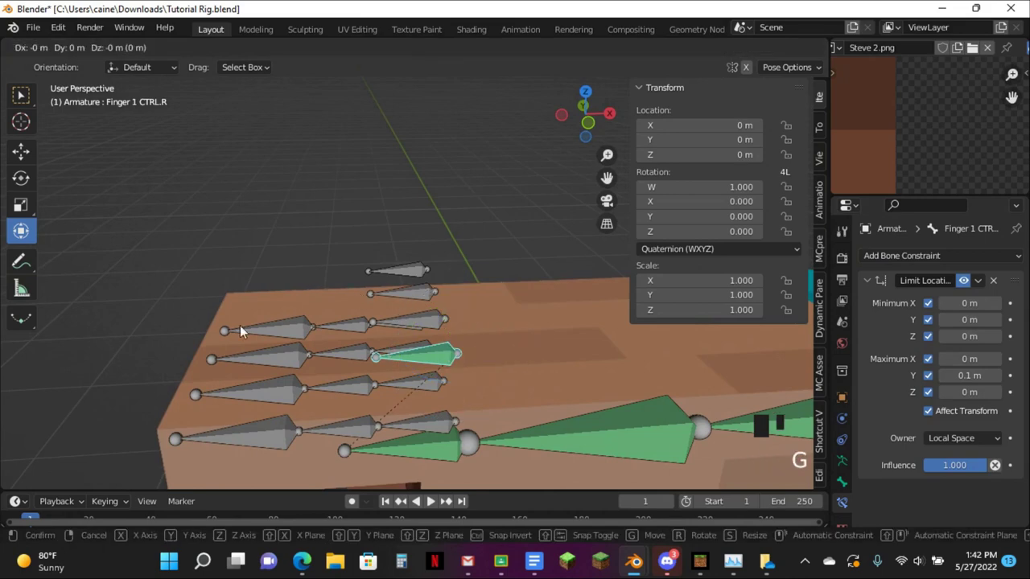
left_click(240, 324)
left_click(440, 47)
key("g")
left_click(230, 244)
key("alt+g")
key("alt+g")
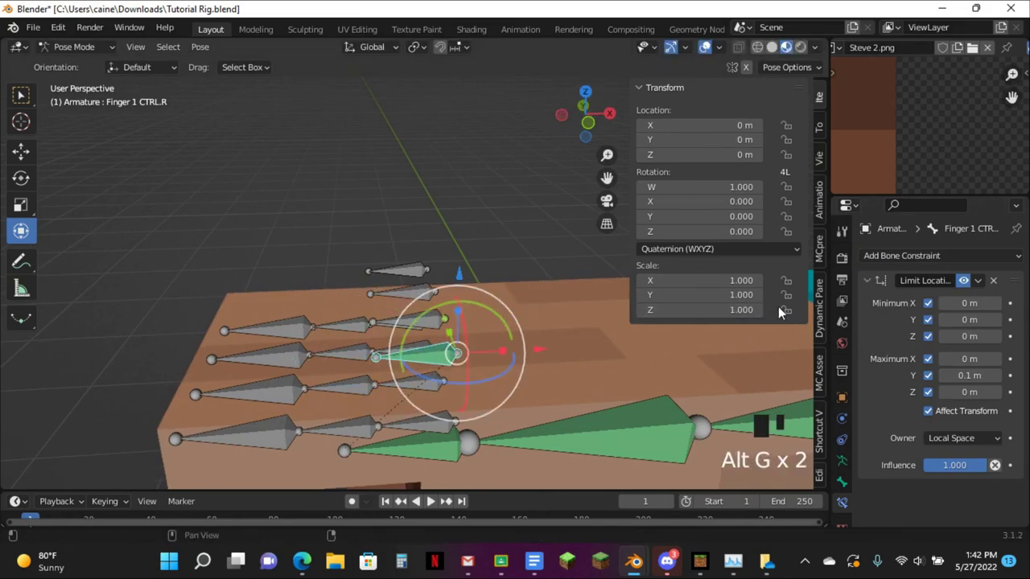
Copy the Limit Location constraint from the Finger 1 control bone to the other three upper finger control bones, and test-move them
left_click(866, 280)
middle_click_drag(563, 241, 493, 231)
left_click(359, 297)
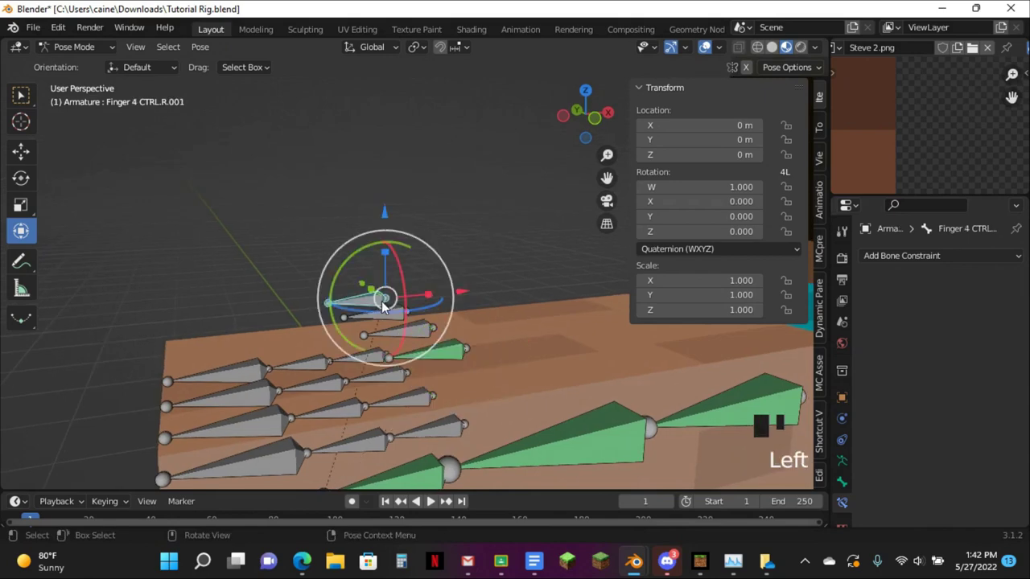
left_click(420, 333, "shift")
left_click(421, 334, "shift")
left_click(421, 334, "shift")
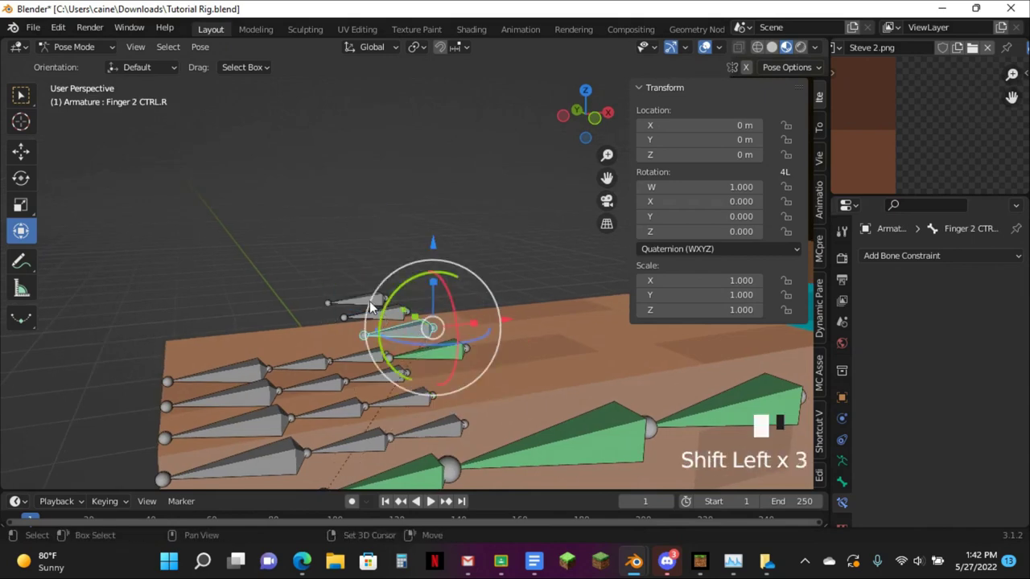
scroll(429, 367, "down", 7)
left_click(448, 352, "shift")
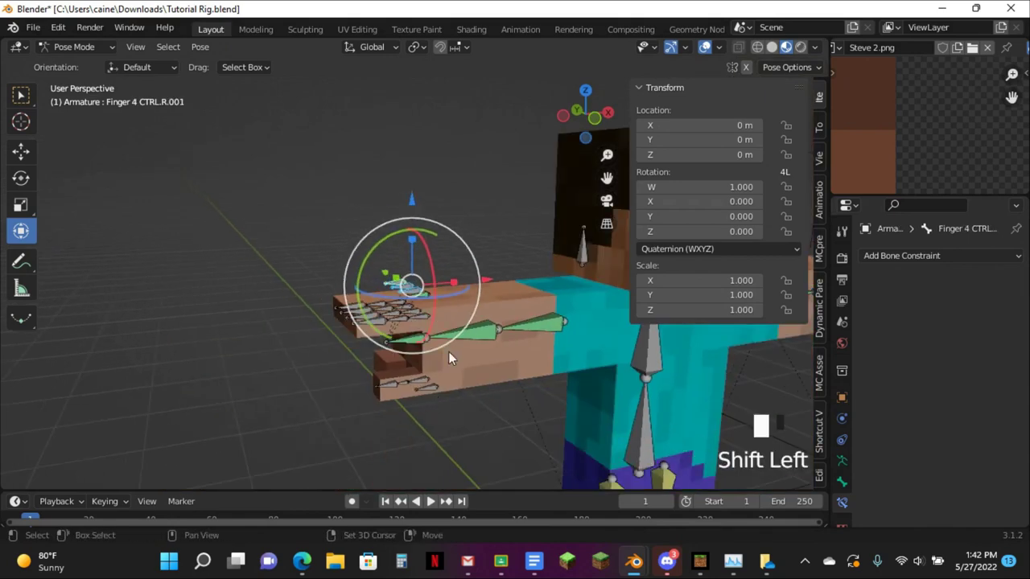
scroll(436, 349, "up", 4)
left_click(441, 320, "shift")
left_click(439, 318, "shift")
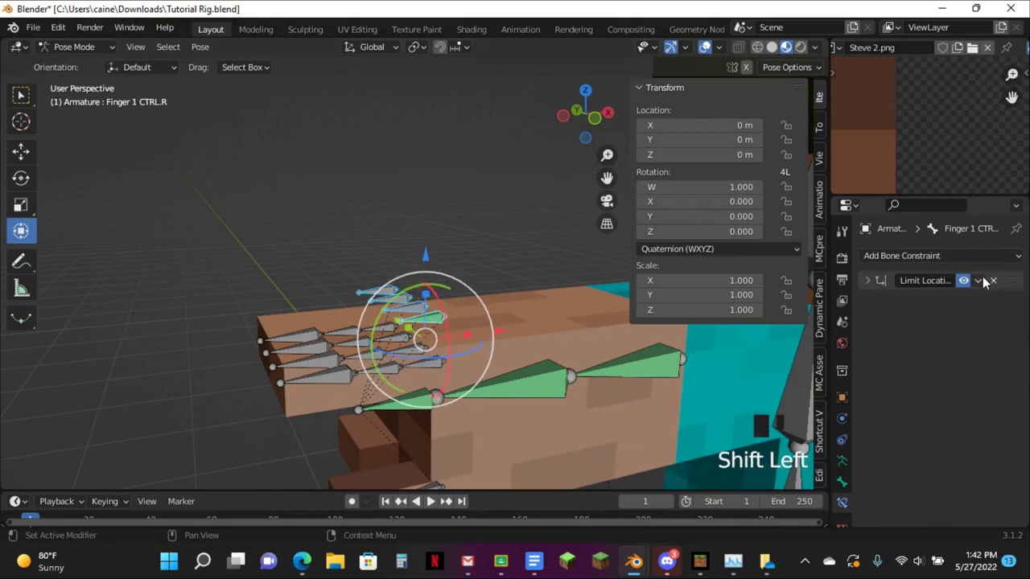
left_click(978, 280)
left_click(931, 328)
key("g")
key("alt+g")
Add a Copy Rotation constraint to Finger 1 Joint 1.R targeting Finger 1 CTRL.R, with the target space Local With Parent
scroll(424, 335, "up", 2)
middle_click_drag(424, 336, 445, 386)
left_click(441, 340)
left_click(446, 403, "shift")
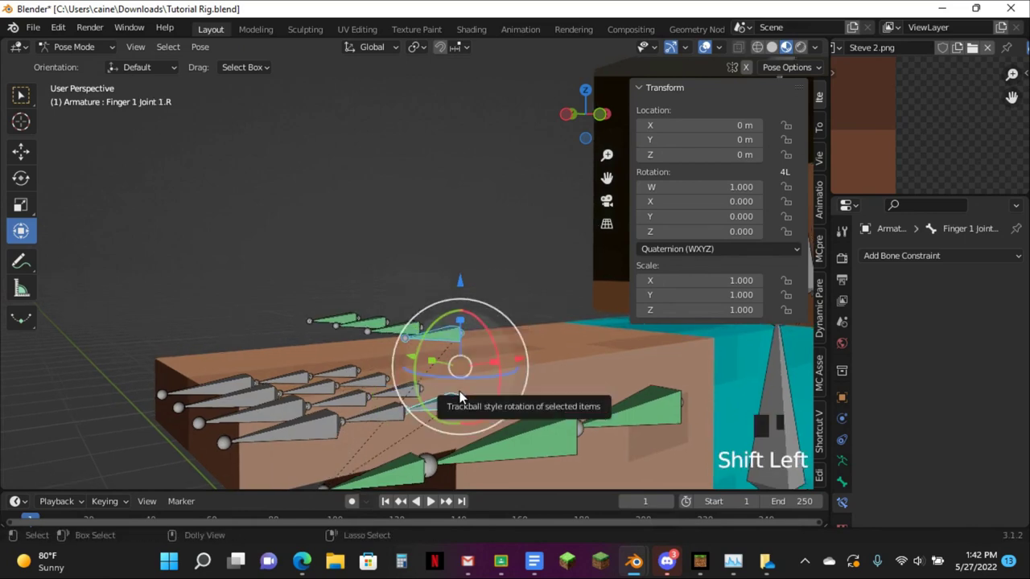
key("shift+ctrl+c")
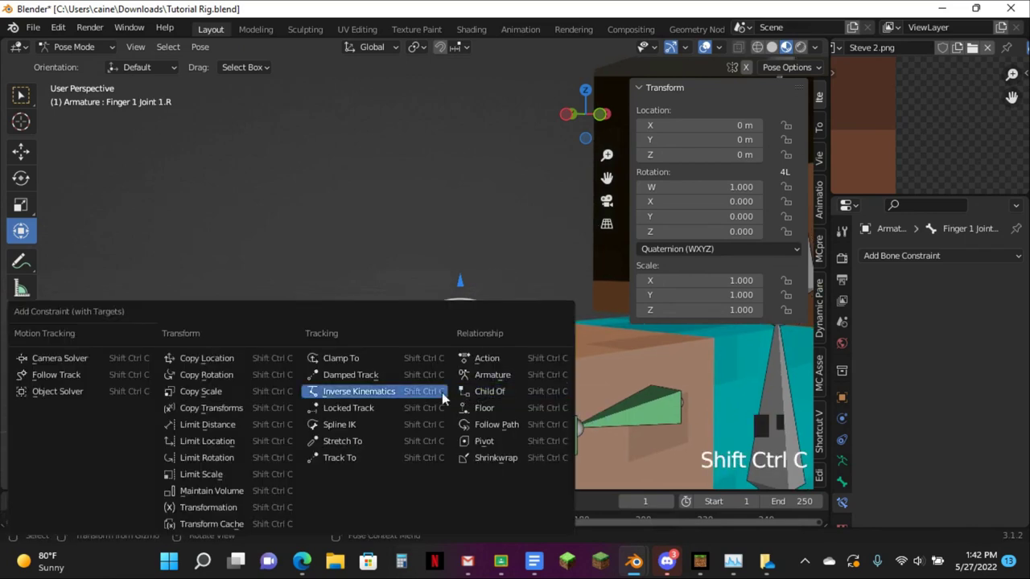
left_click(237, 375)
left_click(952, 418)
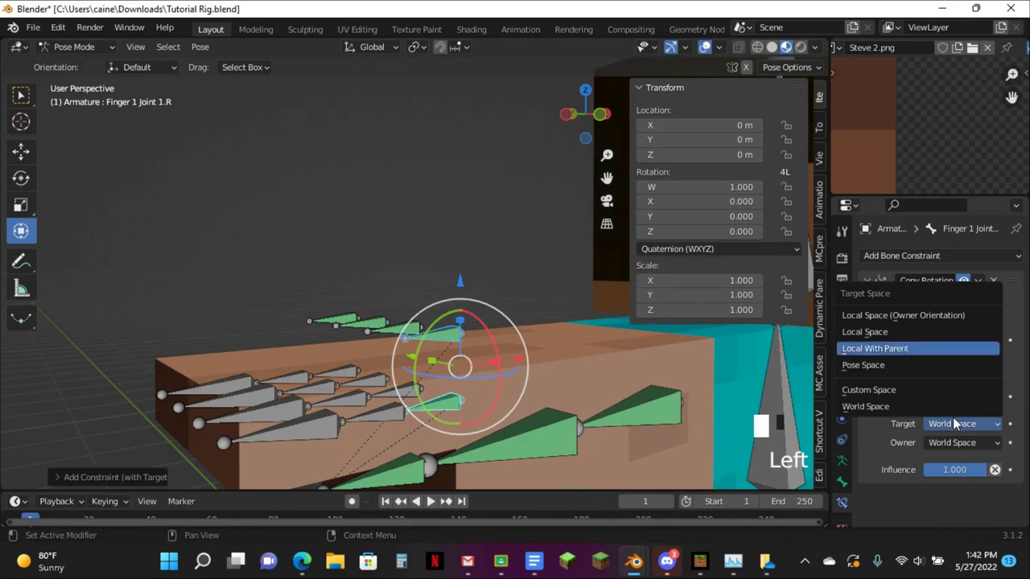
left_click(953, 347)
left_click(955, 443)
left_click(867, 279)
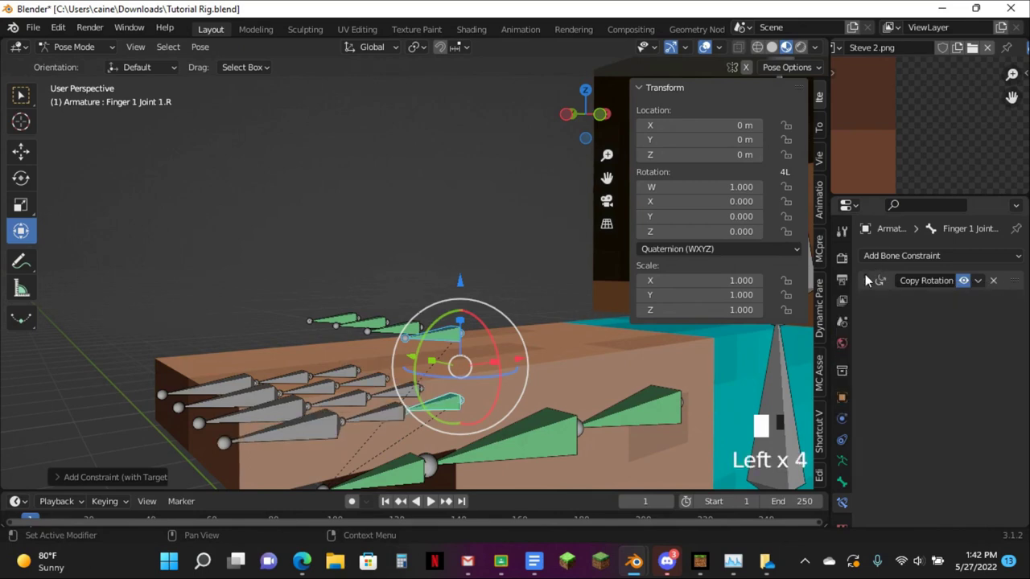
Add a Copy Rotation constraint to Finger 2 Joint 1.R targeting Finger 2 CTRL.R, with target and owner spaces Local With Parent
middle_click_drag(492, 286, 419, 354)
left_click(400, 378, "shift")
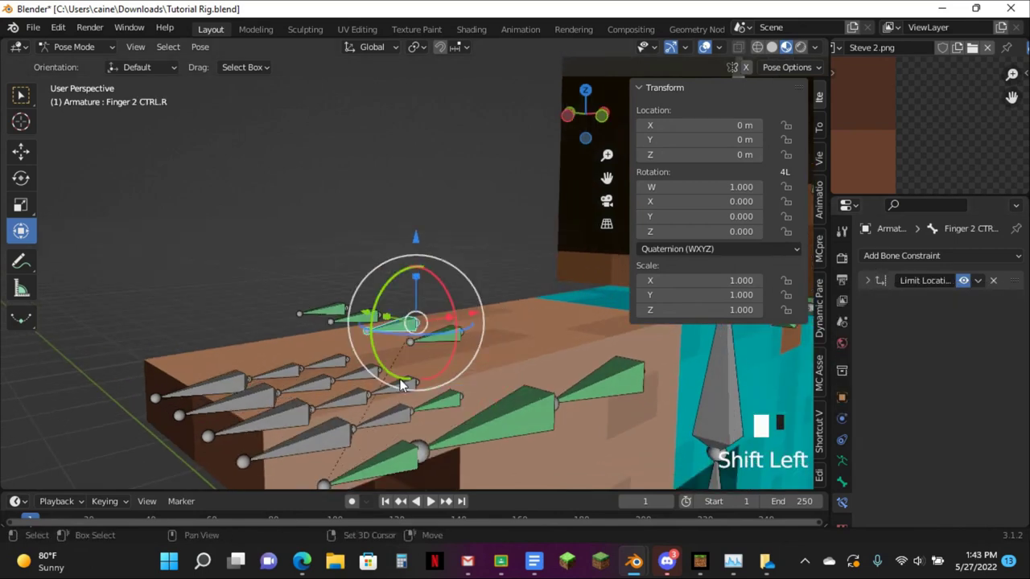
left_click(400, 378, "shift")
key("shift+ctrl+c")
left_click(400, 379)
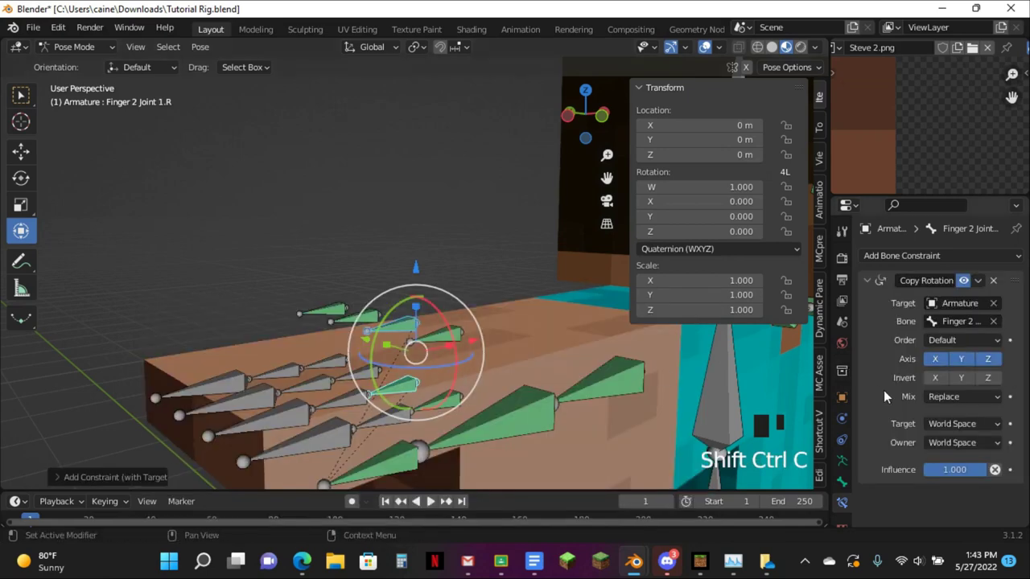
left_click(935, 424)
left_click(917, 346)
left_click(964, 442)
left_click(917, 362)
left_click(877, 278)
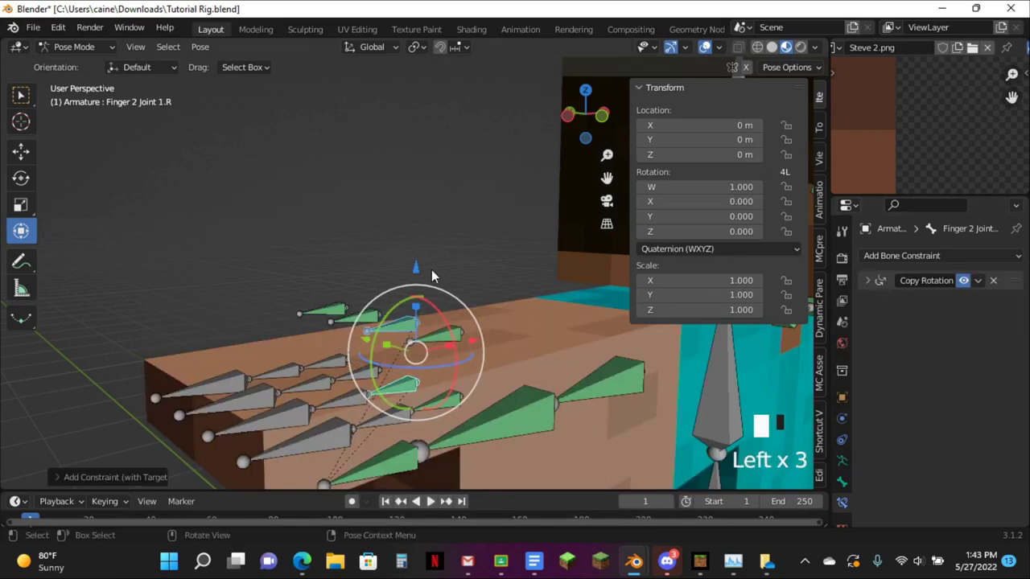
Change the target and owner spaces of Finger 2 Joint 1.R's Copy Rotation constraint to Local Space
middle_click_drag(439, 268, 467, 277)
left_click(867, 280)
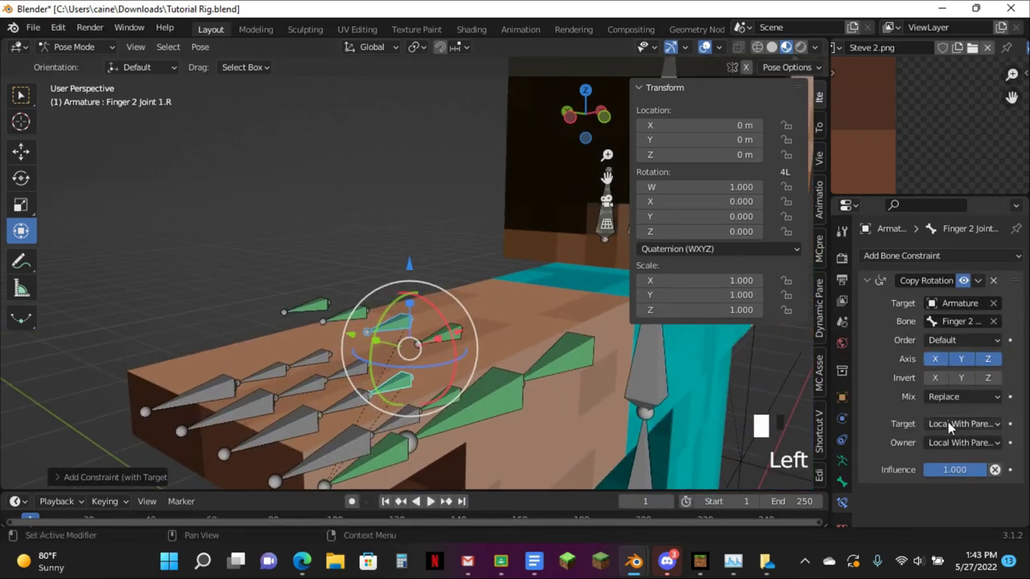
left_click(949, 425)
left_click(931, 332)
left_click(952, 443)
left_click(930, 351)
left_click(881, 281)
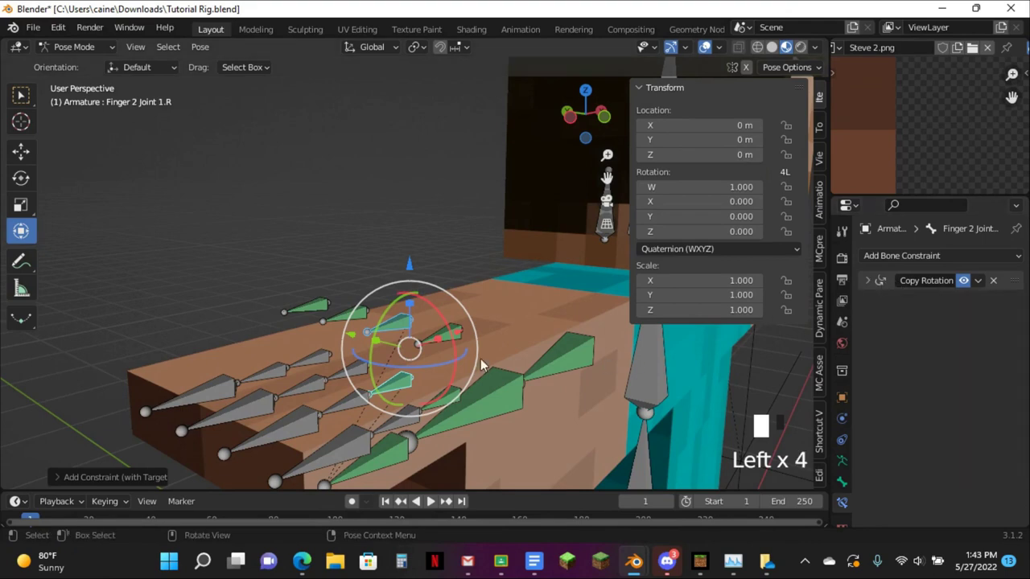
Check the Copy Rotation constraint settings on Finger 1 Joint 1.R
left_click(576, 337)
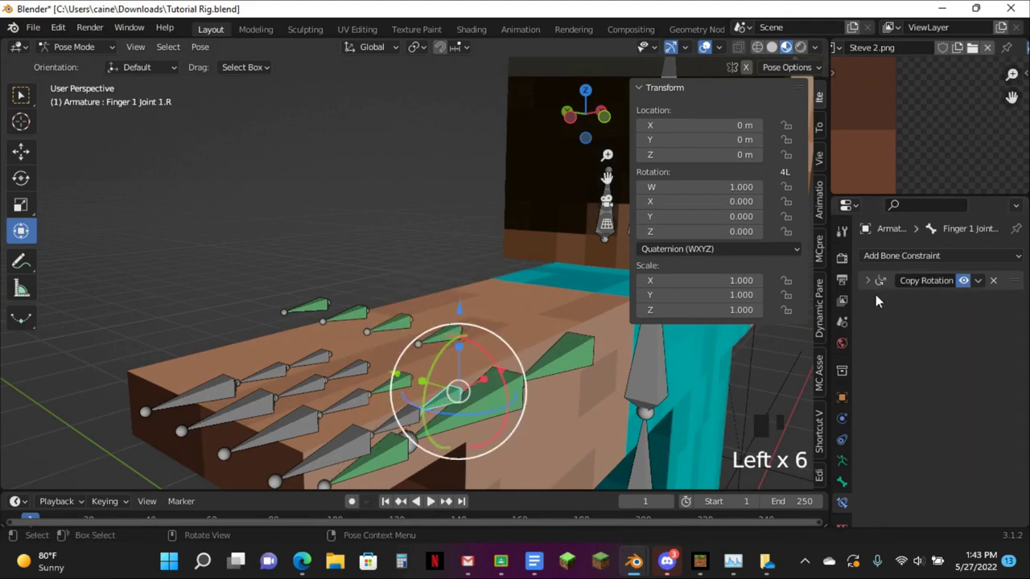
left_click(874, 284)
left_click(877, 256)
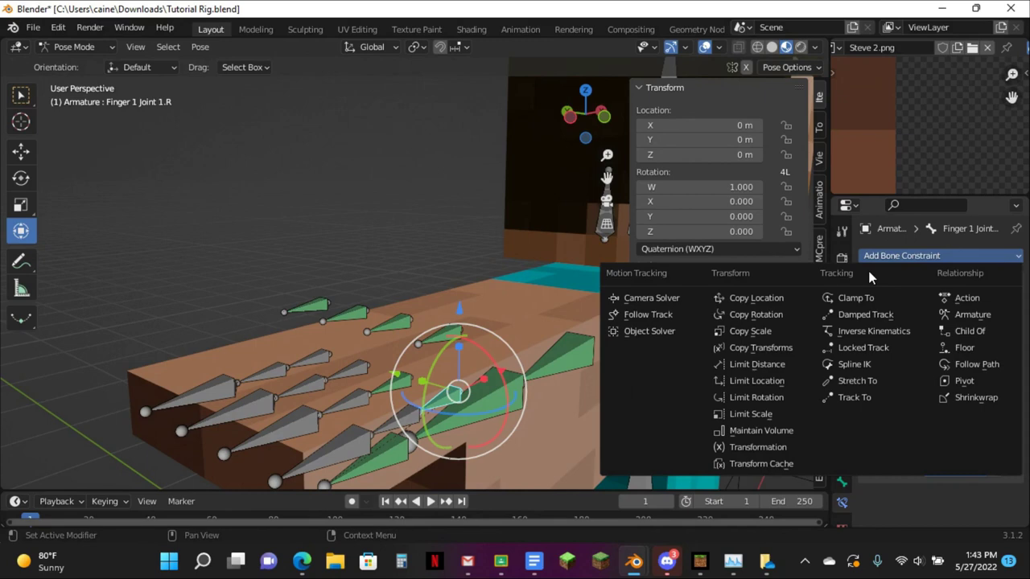
key("Escape")
left_click(869, 280)
Add a Copy Rotation constraint to Finger 3 Joint 1.R targeting the third finger's control bone, with target and owner in Local Space
left_click(349, 310)
left_click(345, 346, "shift")
key("shift+ctrl+c")
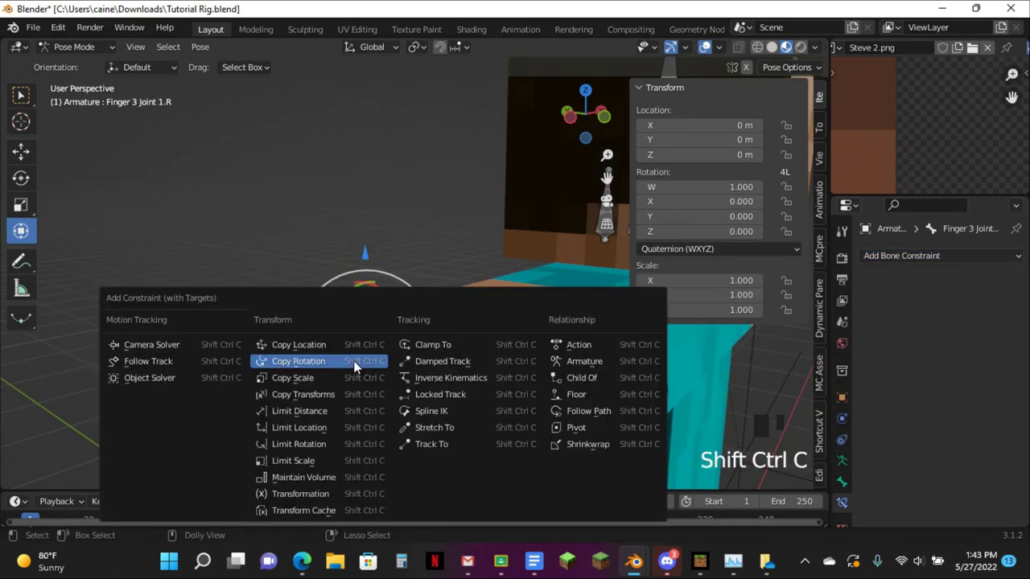
left_click(353, 361)
left_click(946, 424)
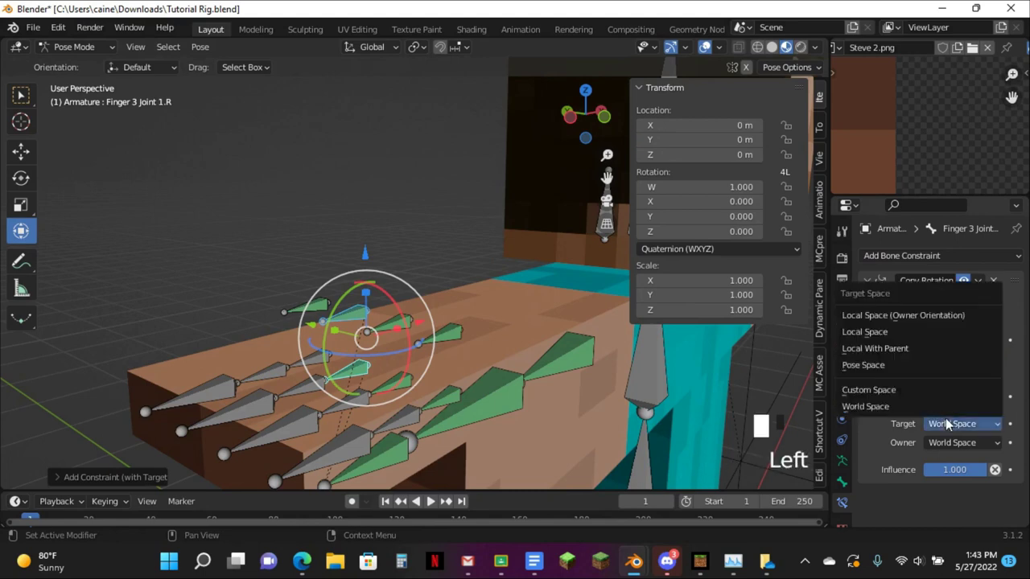
left_click(909, 332)
left_click(951, 443)
left_click(925, 351)
left_click(870, 281)
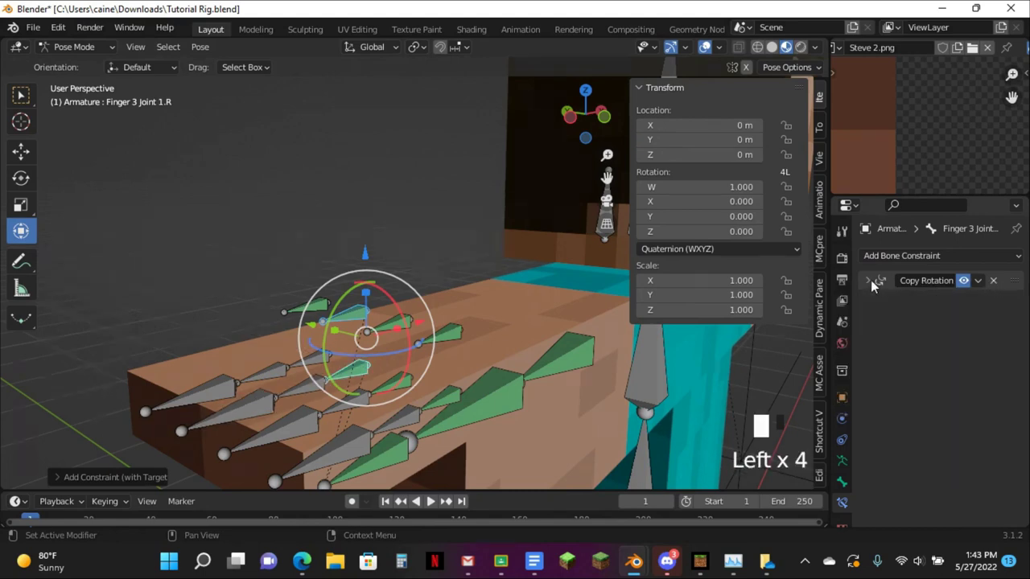
Add a Copy Rotation constraint to Finger 4 Joint 1.R targeting the fourth finger's control bone, with target and owner in Local Space
left_click(313, 352, "shift")
left_click(311, 351, "shift")
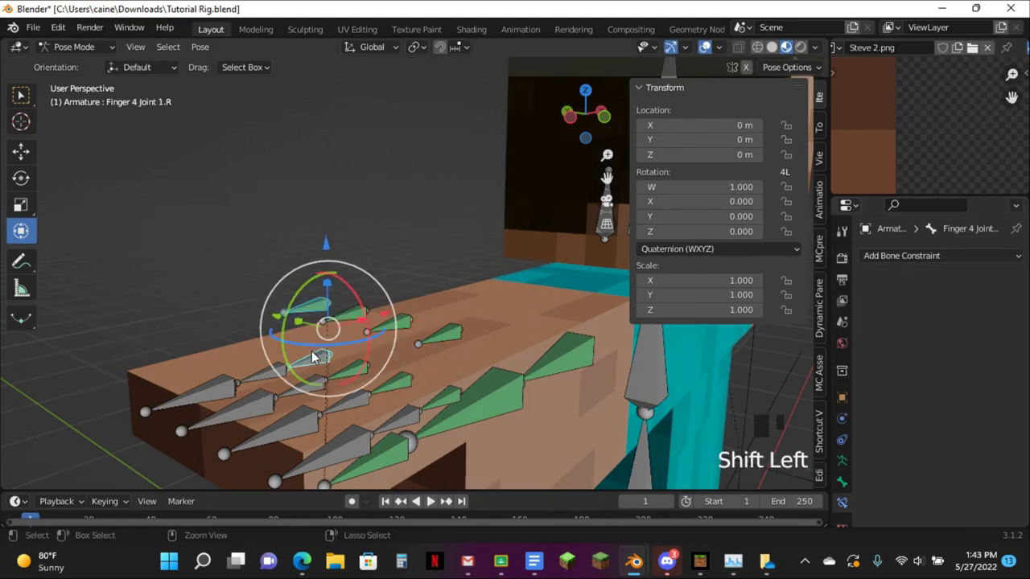
key("shift+ctrl+c")
left_click(311, 350)
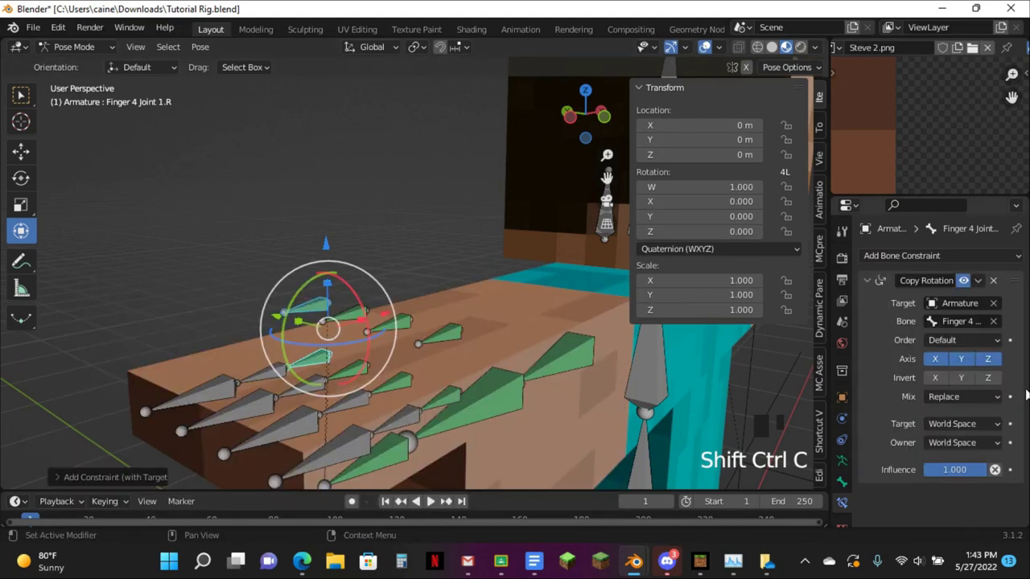
left_click(959, 415)
left_click(885, 329)
left_click_drag(963, 442, 885, 346)
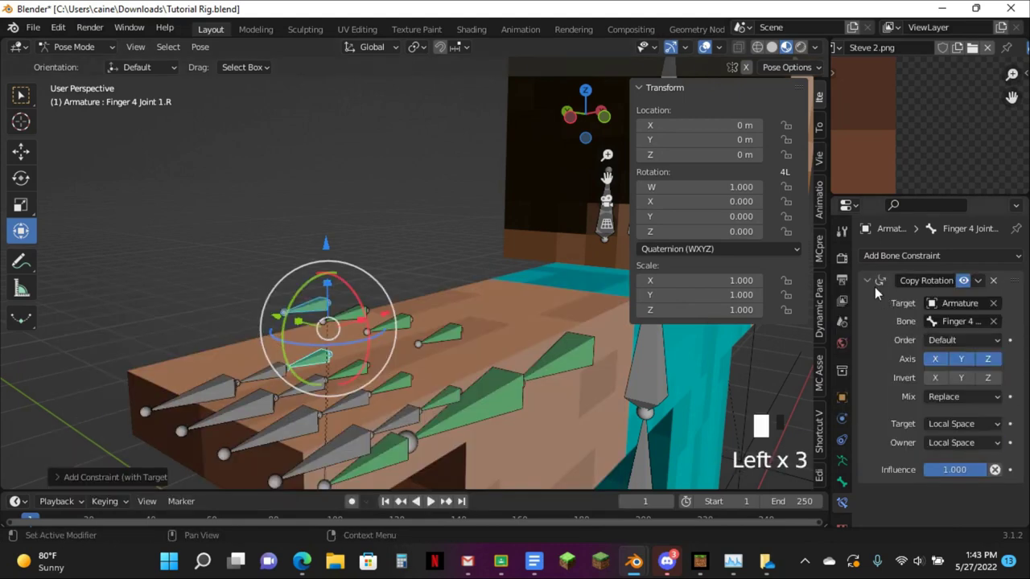
left_click(868, 281)
Enable Simplify in the scene's render settings
left_click(311, 307)
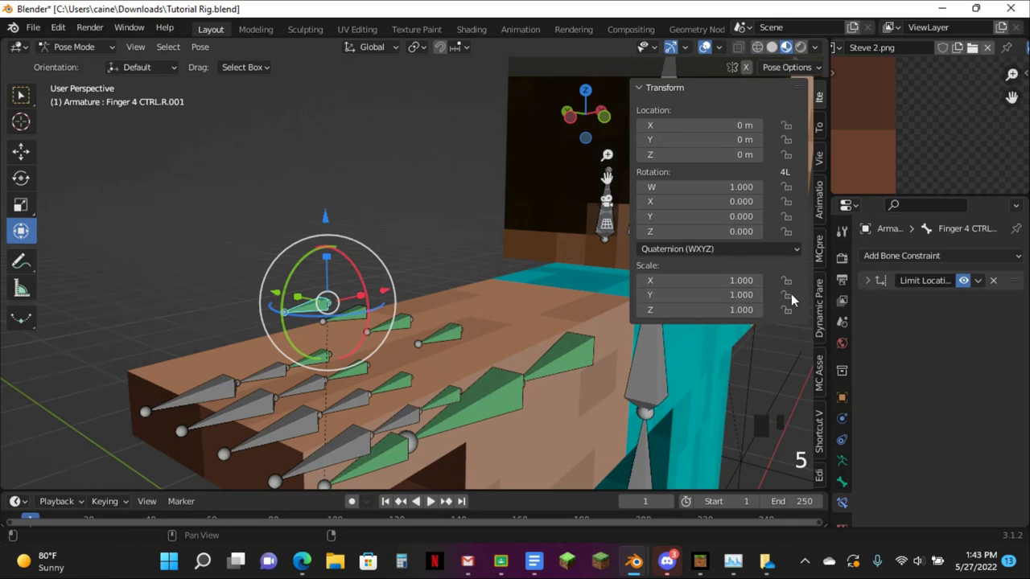
left_click(841, 257)
scroll(901, 364, "down", 7)
left_click(878, 395)
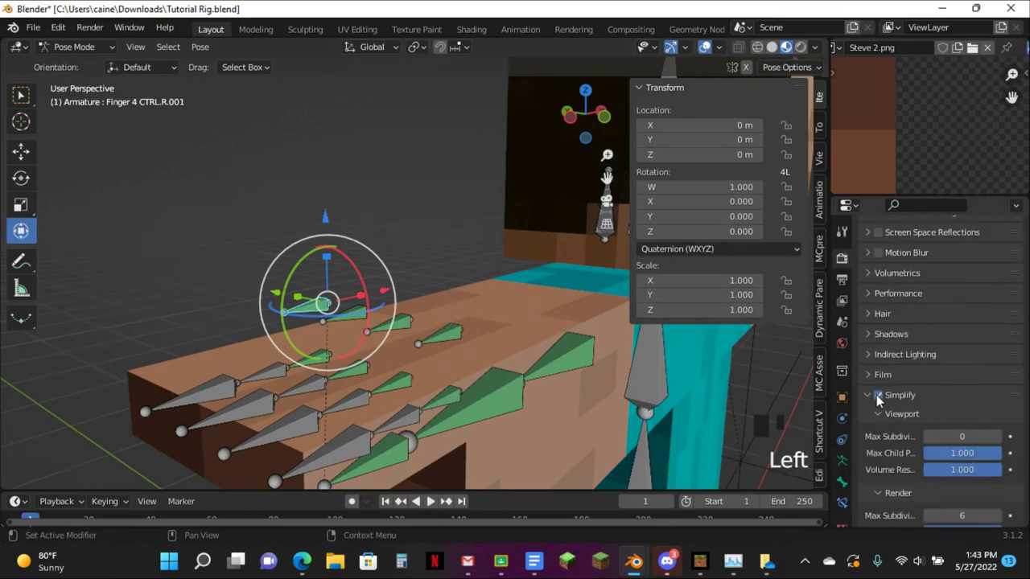
Test the fourth and third finger control bones by rotating each one and clearing its rotation
key("r")
left_click(498, 300)
key("alt+r")
left_click(360, 312)
key("r")
left_click(367, 204)
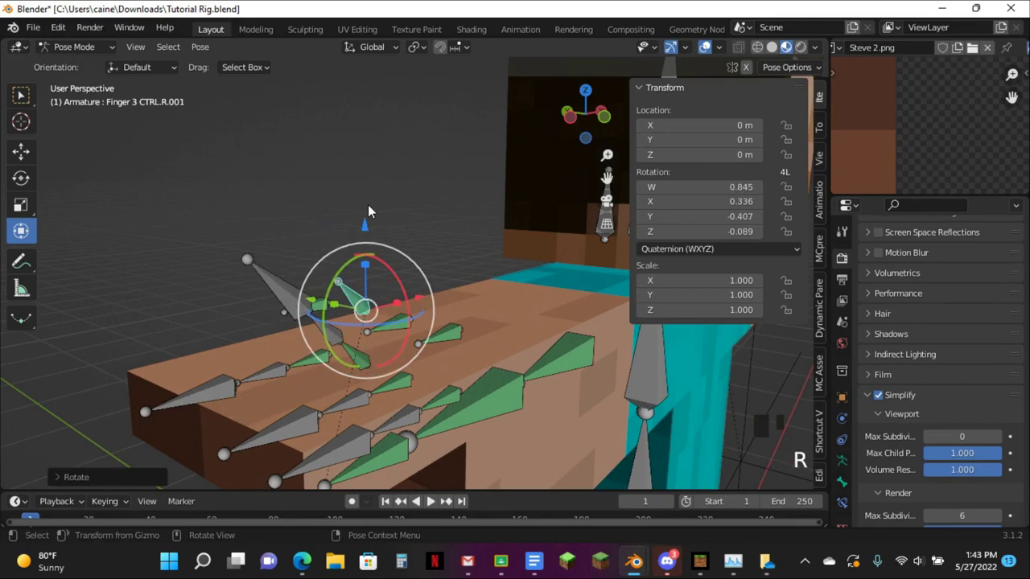
key("alt+r")
Test-rotate the remaining right-hand finger control bones, including Finger 5 CTRL.R, and clear each rotation
left_click(427, 303)
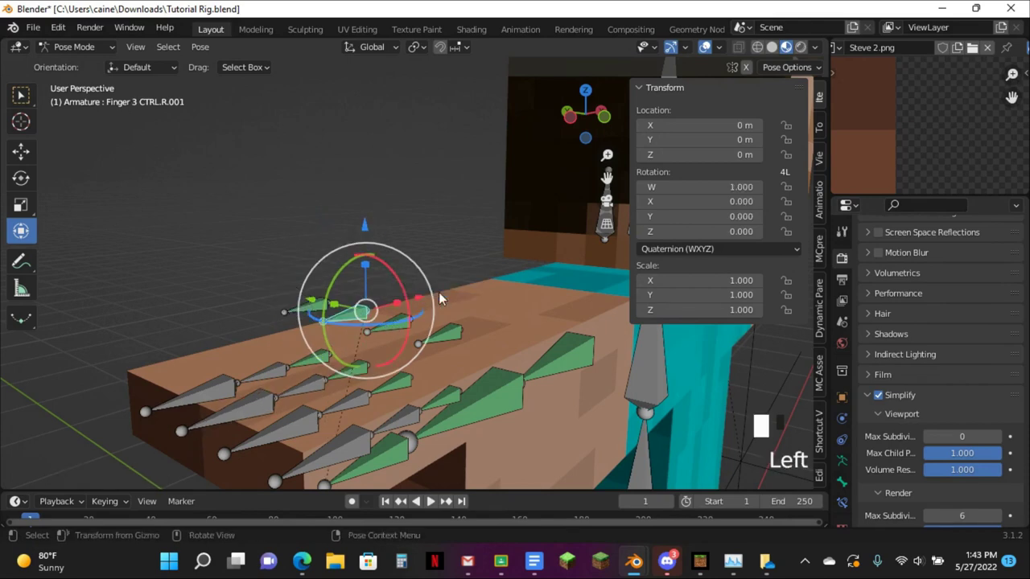
left_click_drag(426, 304, 414, 266)
key("alt+r")
left_click(421, 334)
key("r")
left_click(409, 351)
middle_click_drag(419, 378, 448, 423)
key("alt+r")
left_click(455, 432)
key("r")
left_click(471, 372)
key("alt+r")
Try a Limit Location constraint on Finger 5 Joint 1.R and remove it again
middle_click_drag(524, 346, 523, 340)
left_click(438, 437, "shift")
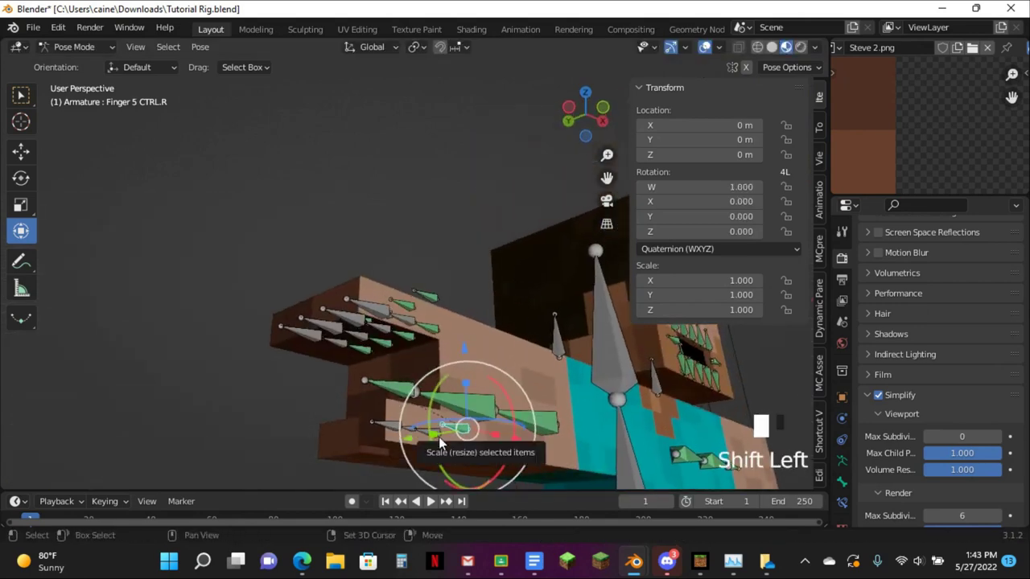
key("shift+ctrl+c")
left_click(442, 375)
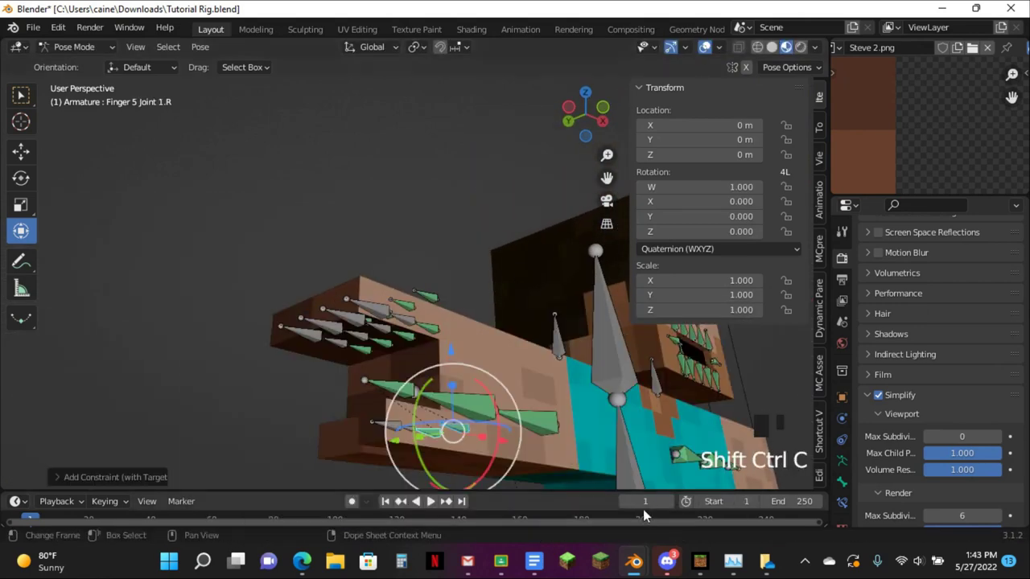
left_click(842, 500)
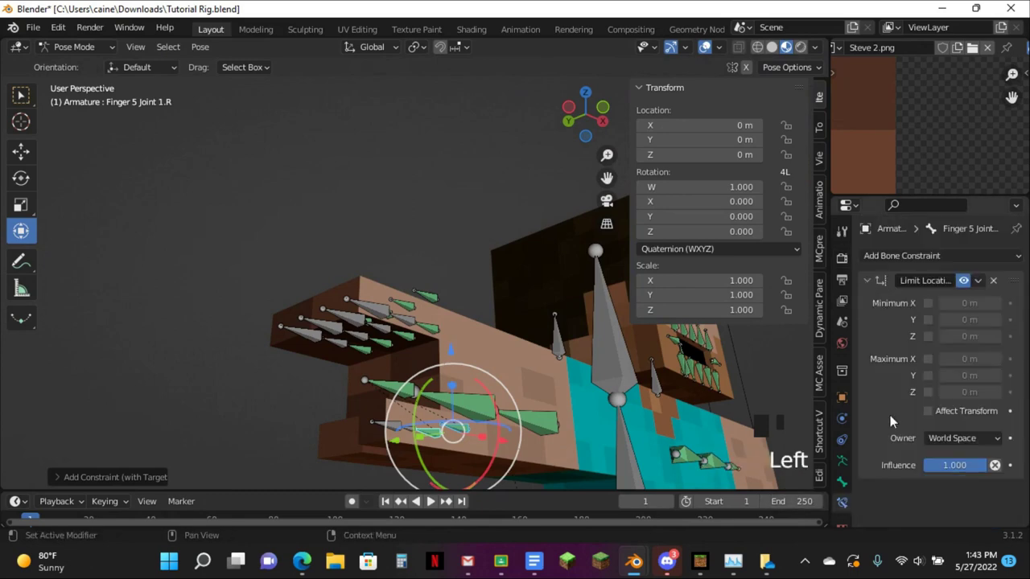
left_click(994, 281)
Add a Copy Rotation constraint to Finger 5 Joint 1.R targeting Finger 5 CTRL.R, with target and owner in Local Space
key("shift+ctrl+c")
left_click(434, 370)
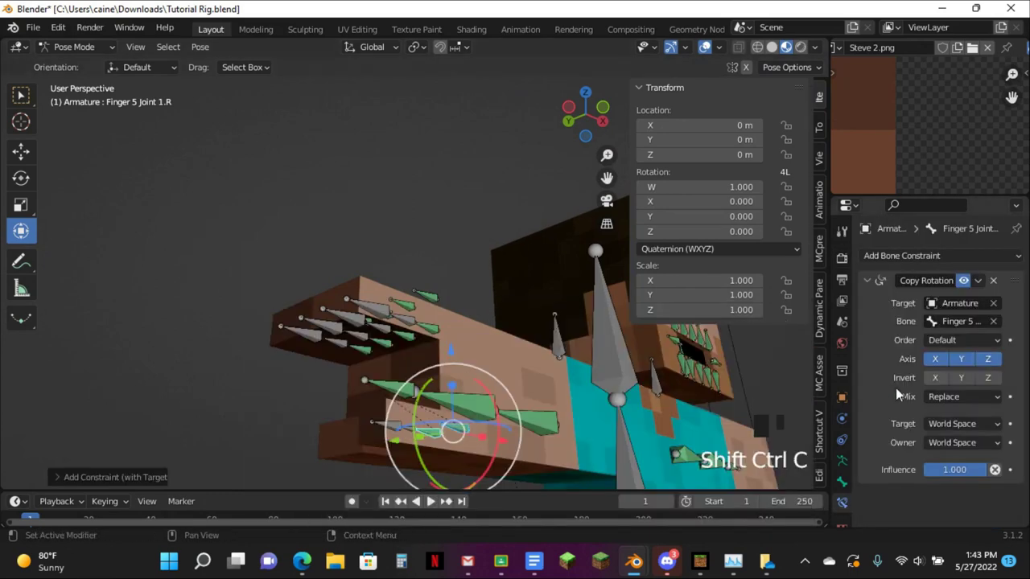
left_click(964, 424)
left_click(953, 331)
left_click(958, 442)
left_click(943, 351)
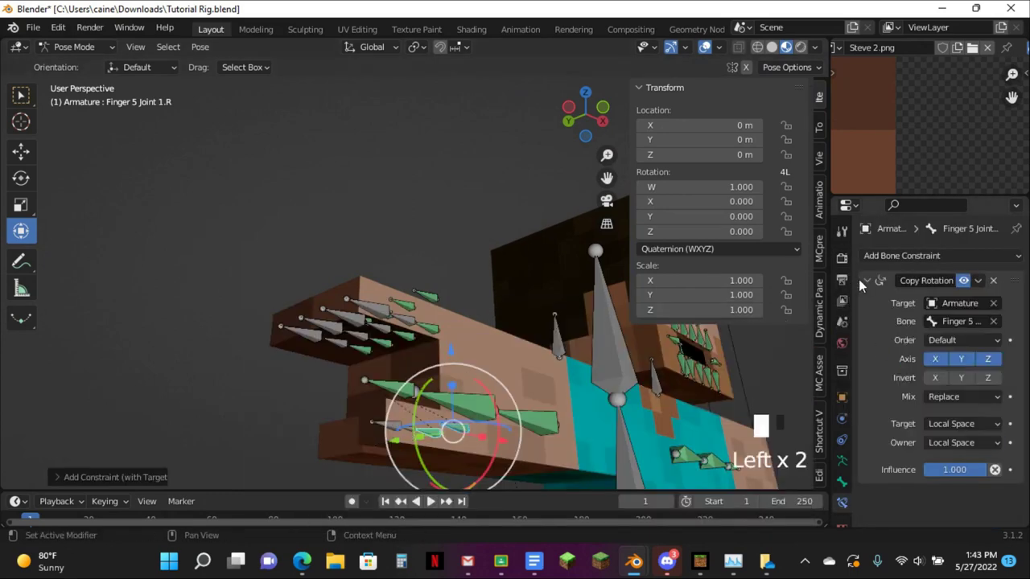
left_click(867, 281)
Test-rotate Finger 5 CTRL.R and clear its rotation
left_click(448, 430)
key("r")
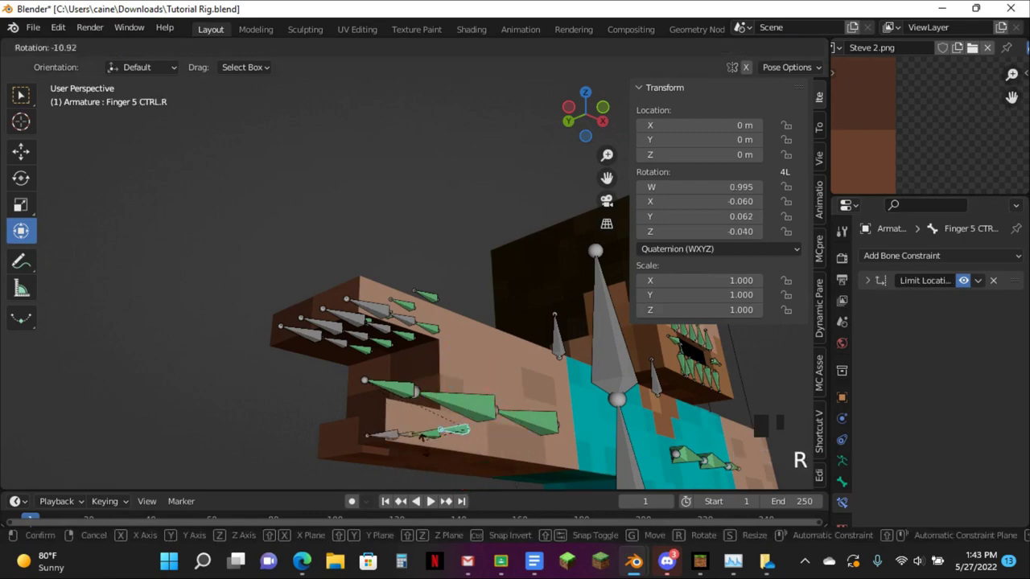
key("alt+r")
Add a Transformation constraint to Finger 1 Joint 2.R targeting Finger 1 CTRL.R, with target and owner in Local Space
scroll(458, 302, "up", 4)
middle_click_drag(458, 303, 387, 401)
left_click(427, 343)
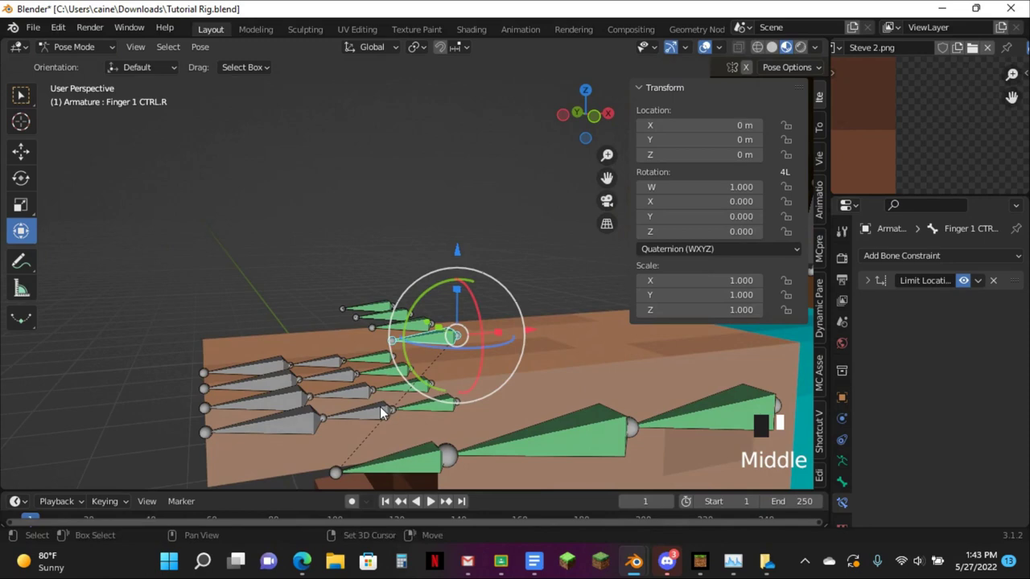
left_click(380, 406, "shift")
key("ctrl+shift+c")
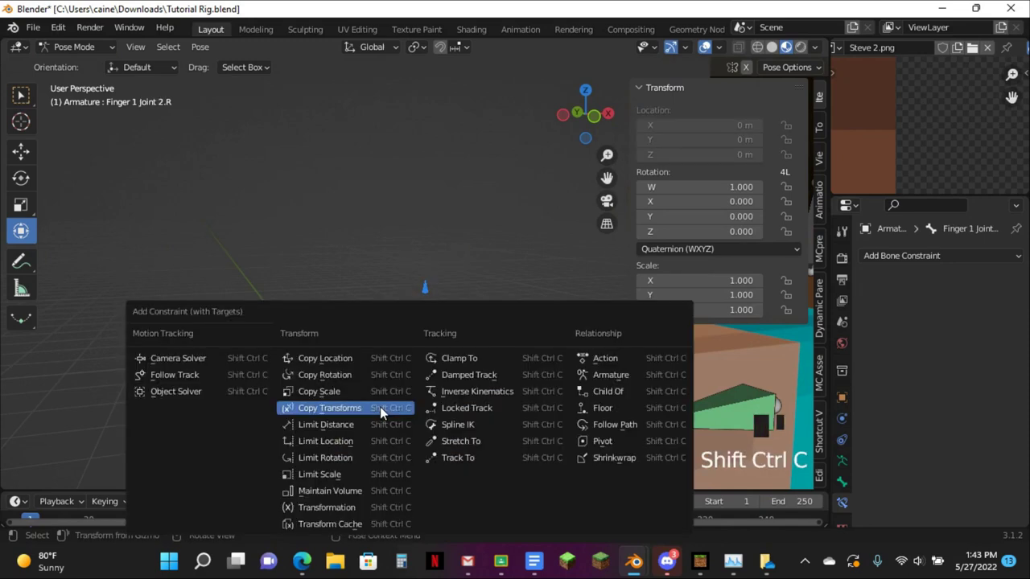
left_click(354, 506)
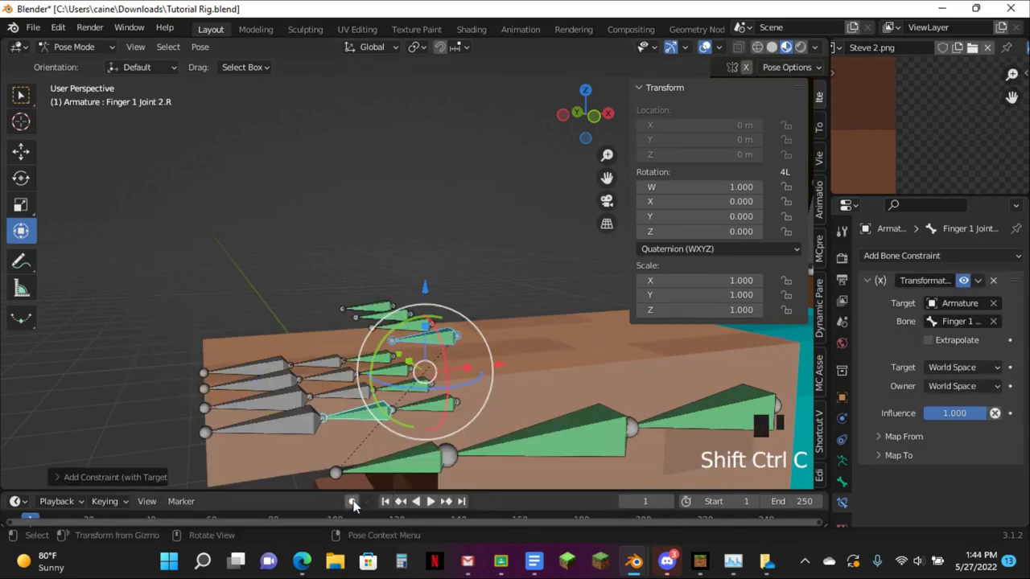
left_click(954, 371)
left_click(901, 457)
left_click(954, 386)
left_click(925, 483)
Make the Transformation constraint map from location to rotation, with a source Y Max of 0.05 m
left_click(896, 436)
scroll(928, 440, "down", 7)
left_click(892, 517)
scroll(901, 482, "down", 5)
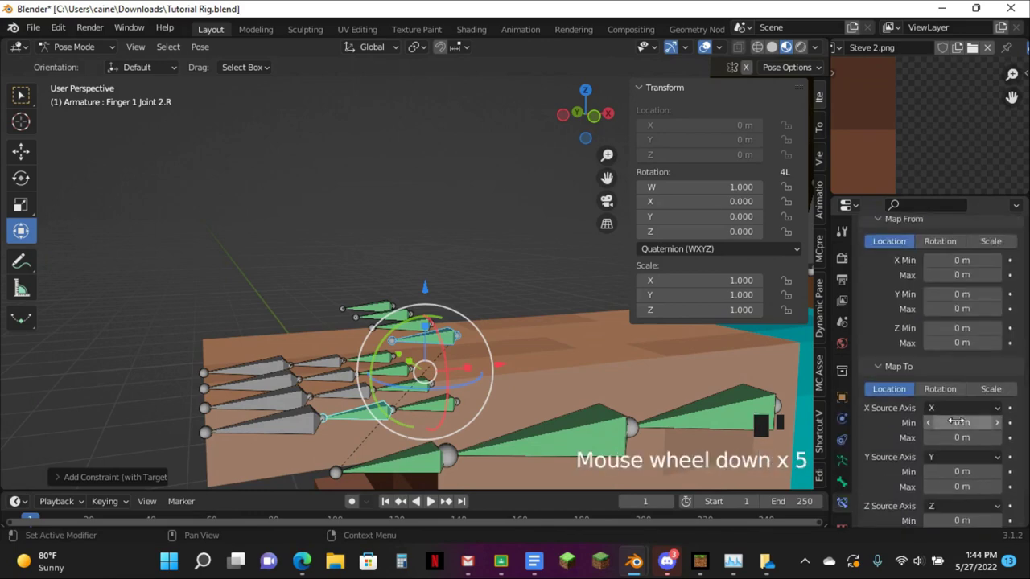
scroll(941, 450, "up", 6)
scroll(945, 439, "down", 4)
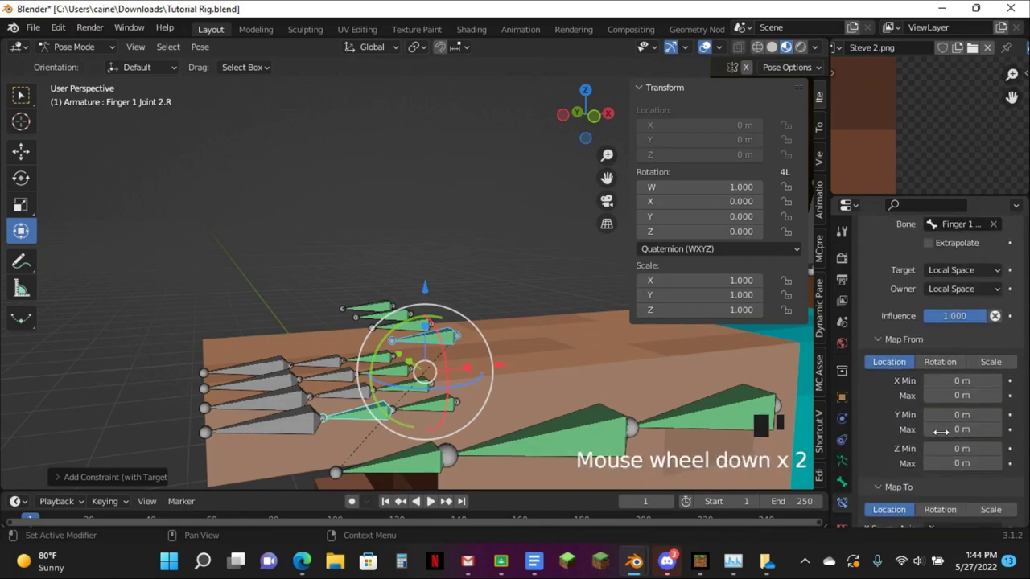
left_click(941, 452)
left_click(940, 449)
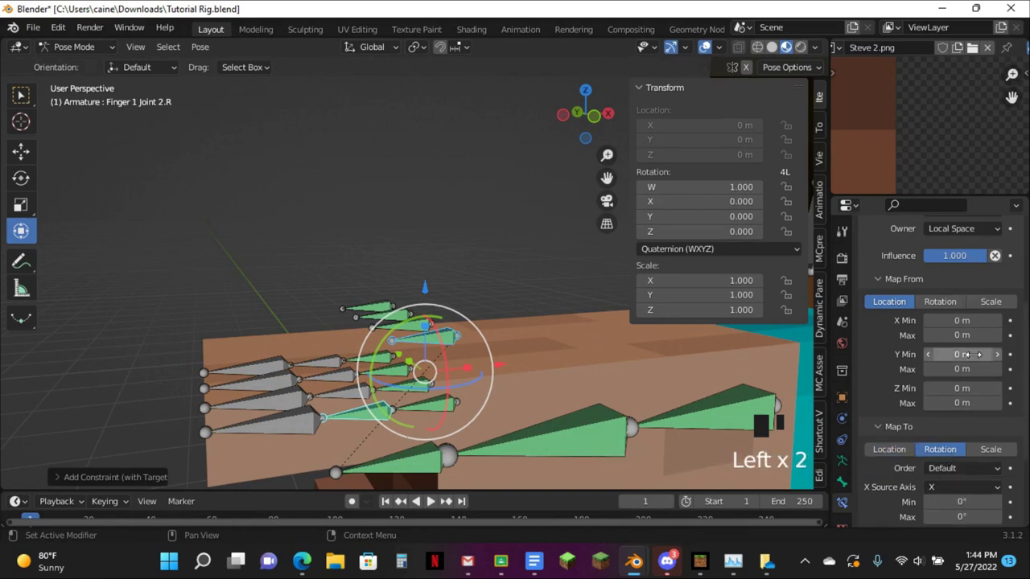
left_click(971, 368)
type("0.05")
key("Return")
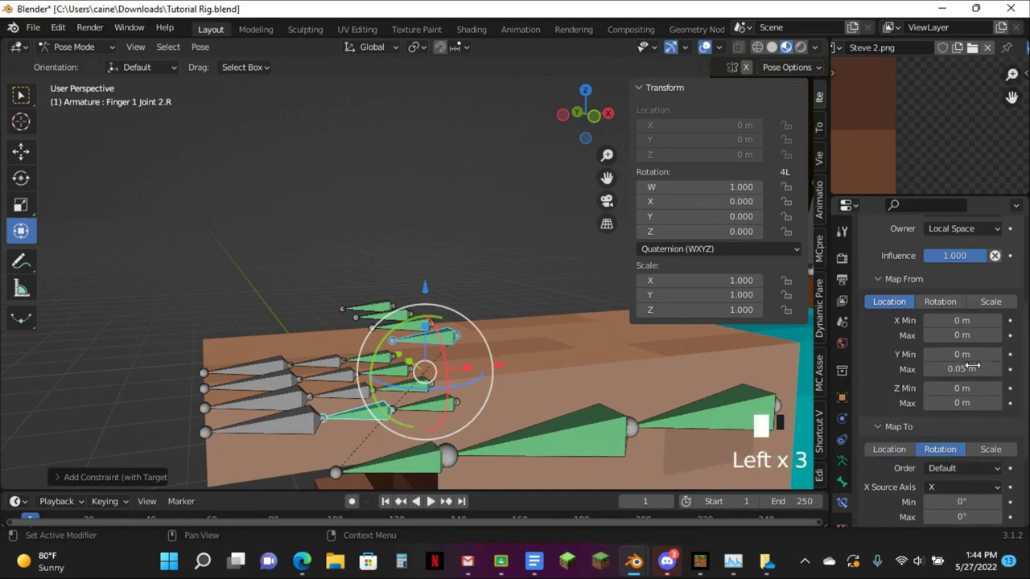
Drive the constraint's Z rotation from the Y source axis, with Min and Max at -90°
scroll(965, 402, "down", 10)
left_click(952, 464)
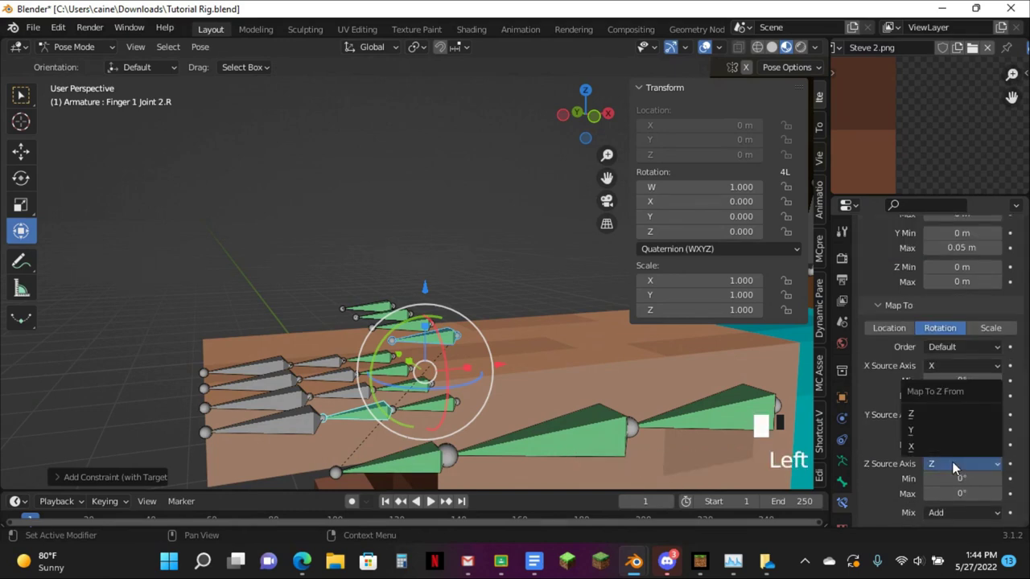
left_click(937, 427)
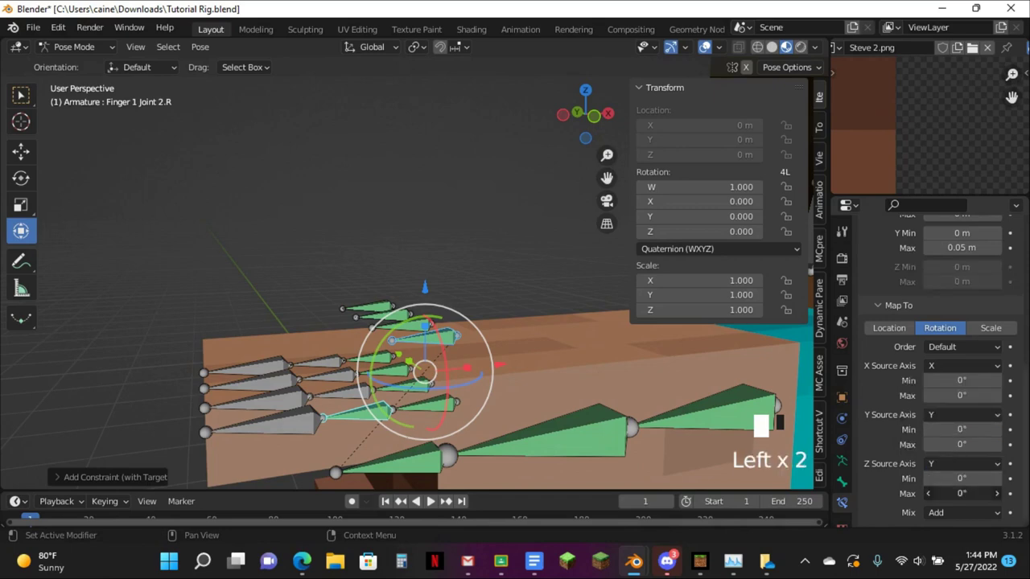
key("Return")
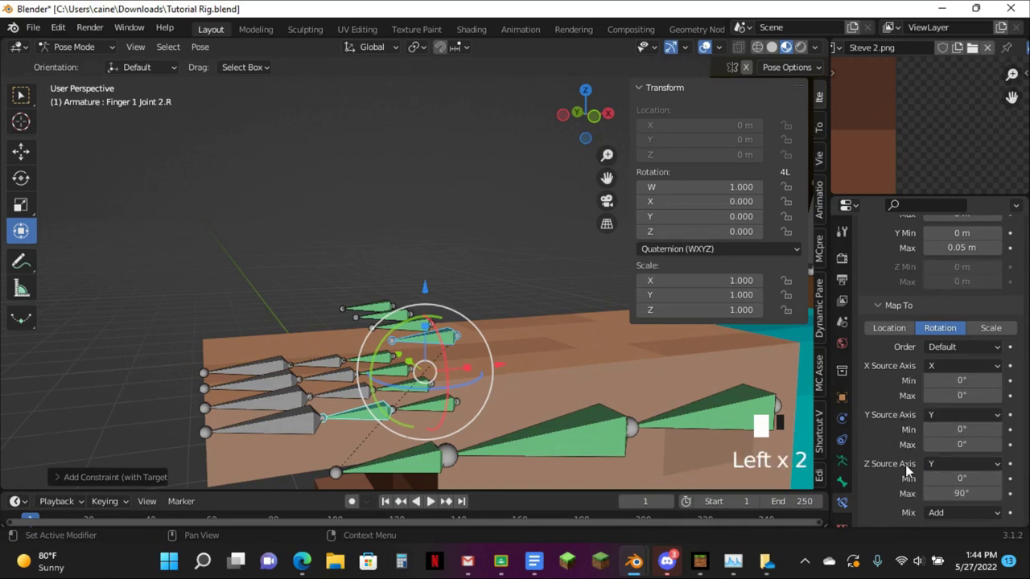
key("minus")
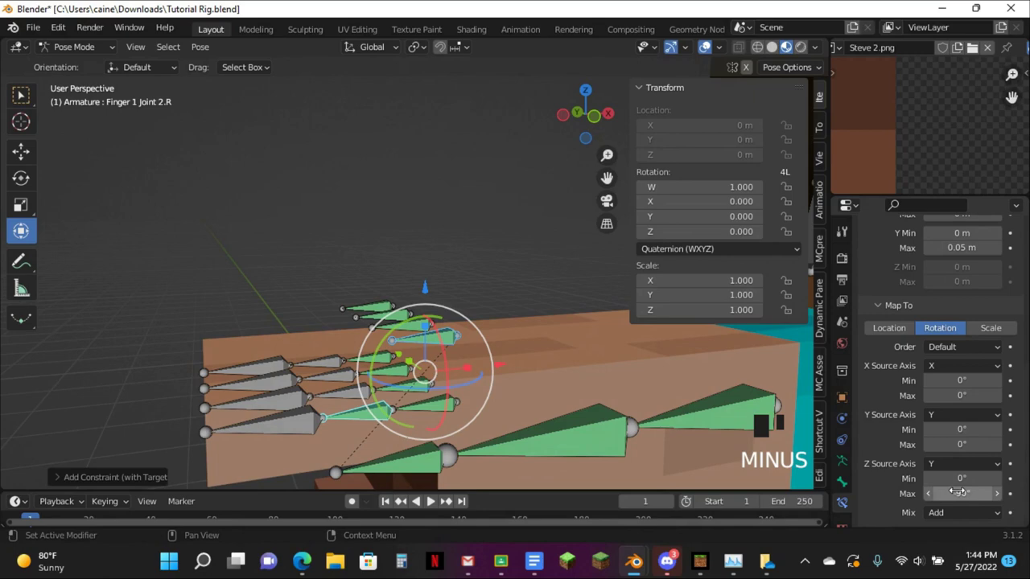
key("ctrl+c")
key("ctrl+v")
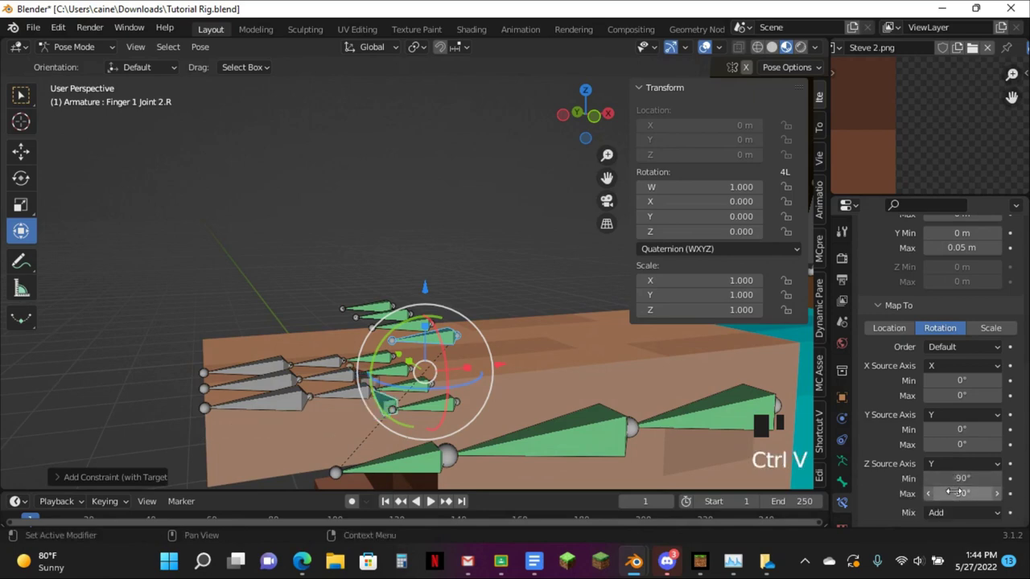
scroll(955, 491, "down", 1)
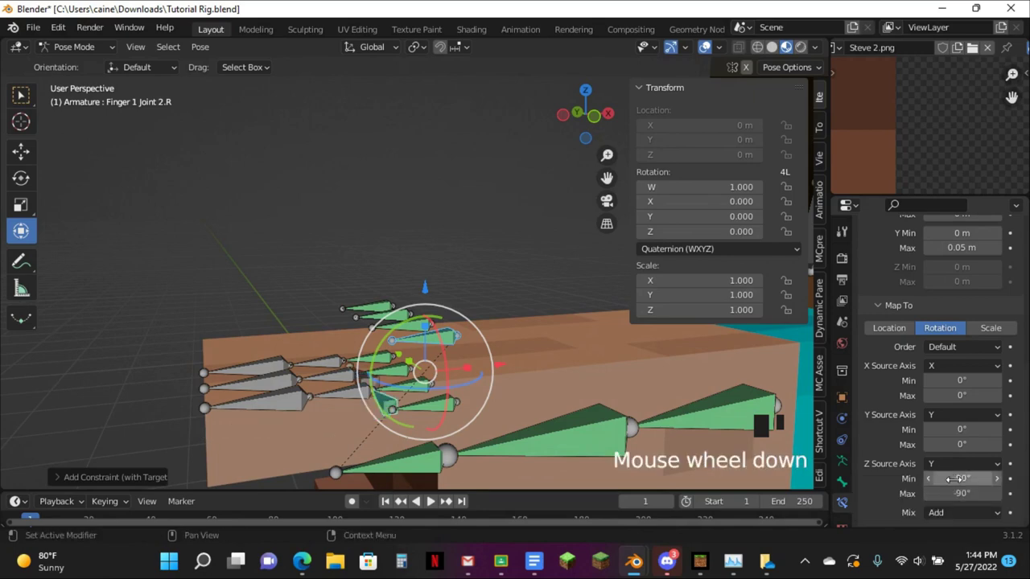
Reset the Z rotation range to 0° and drive the X rotation from the Y source axis with a Min of -90°
key("BackSpace")
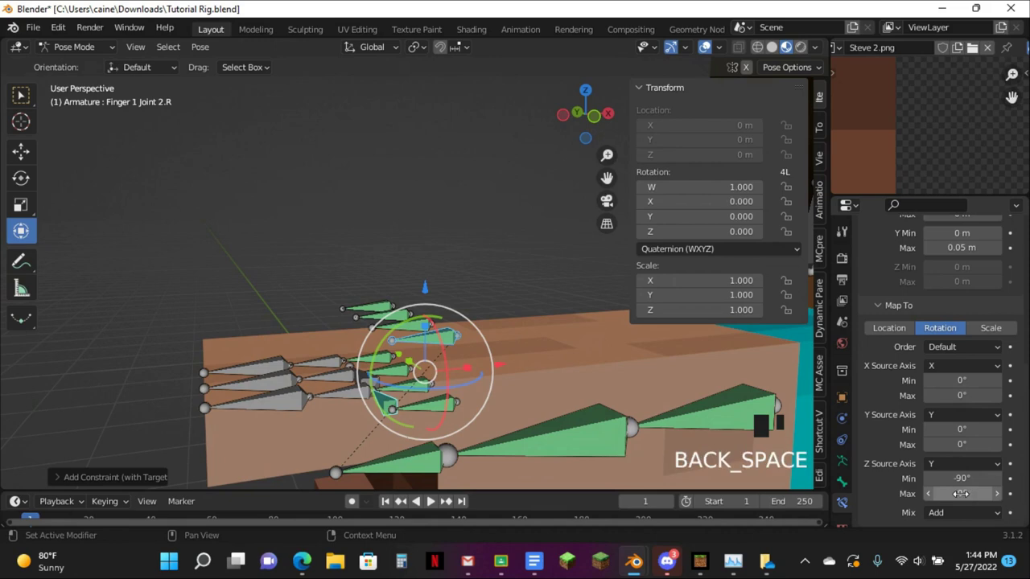
key("ctrl+v")
left_click(957, 367)
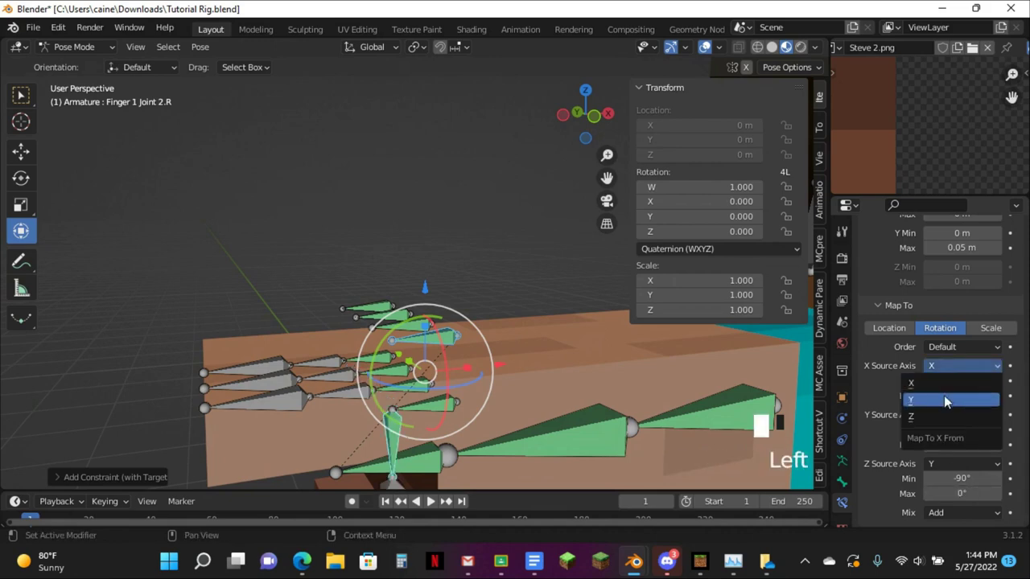
left_click(944, 397)
key("BackSpace")
Test the finger's curl by moving Finger 1 CTRL.R, resetting its location, and moving it again in front view
middle_click_drag(451, 338, 506, 333)
left_click(441, 341)
key("g")
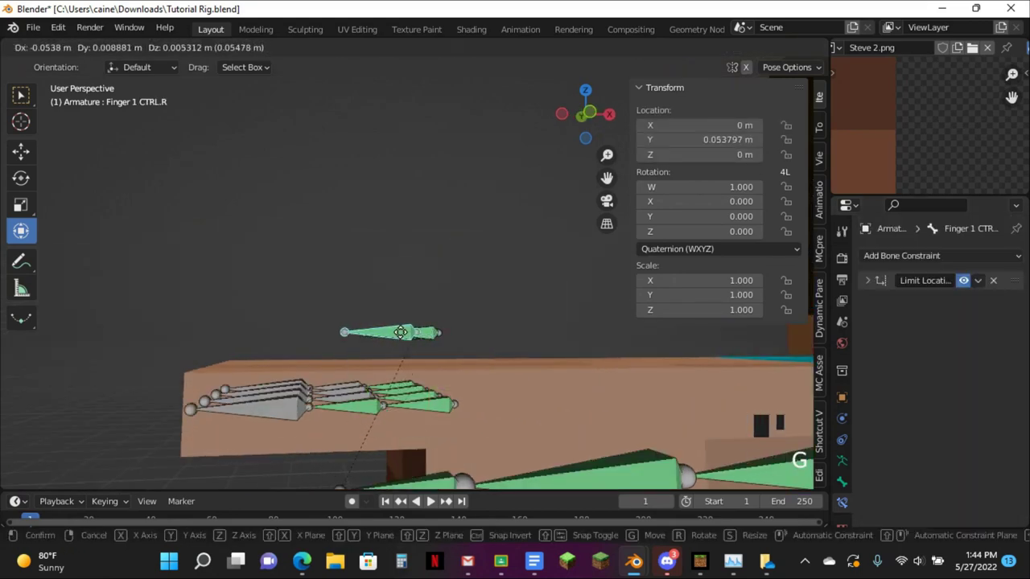
left_click(554, 256)
key("alt+g")
left_click(594, 118)
left_click(594, 118)
key("g")
key("r")
Copy the Transformation constraint from Finger 1 Joint 2.R to Finger 1 Joint 3.R twice
left_click(371, 376)
key("alt+r")
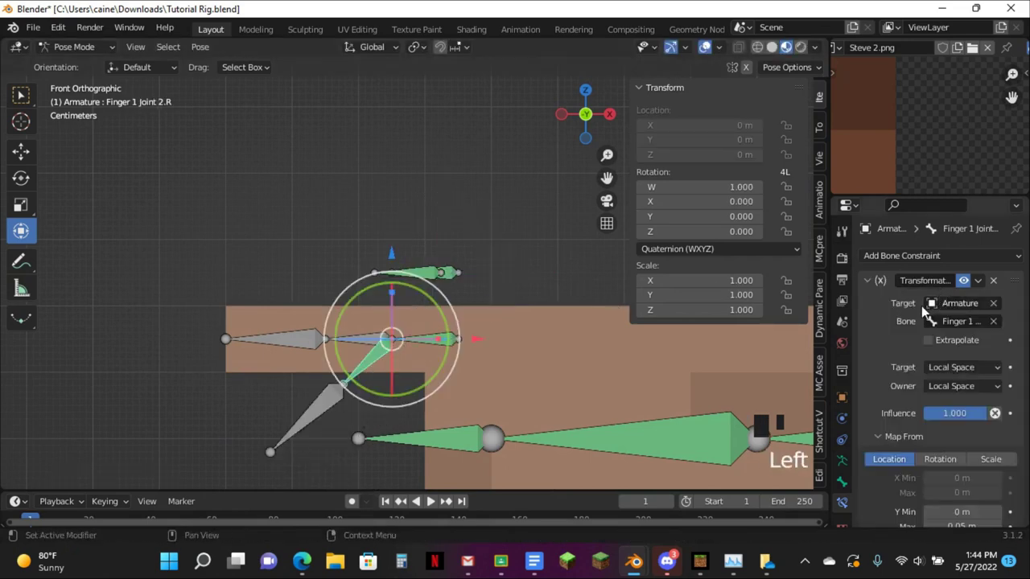
scroll(921, 306, "down", 3)
scroll(869, 296, "up", 4)
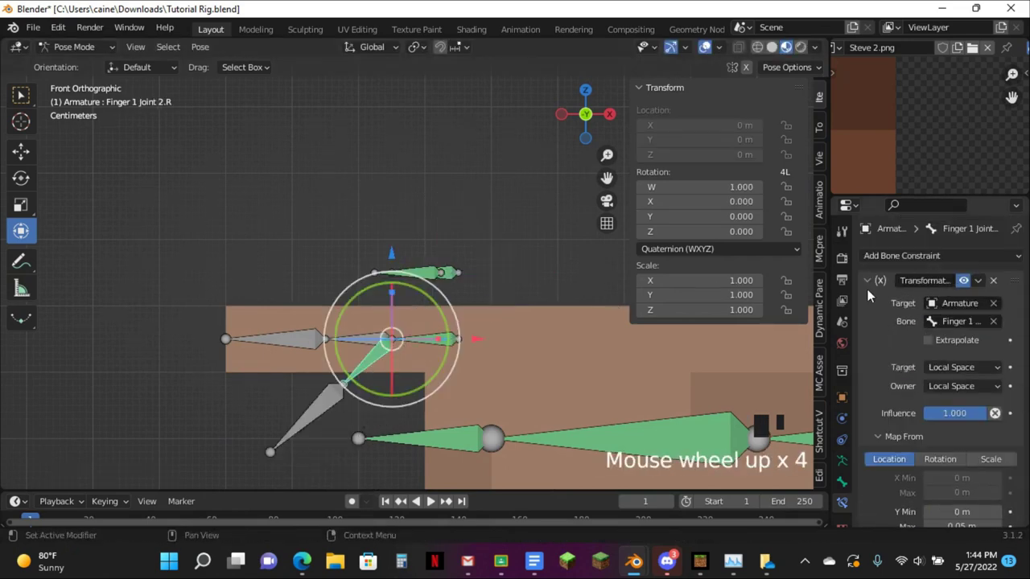
left_click(867, 280)
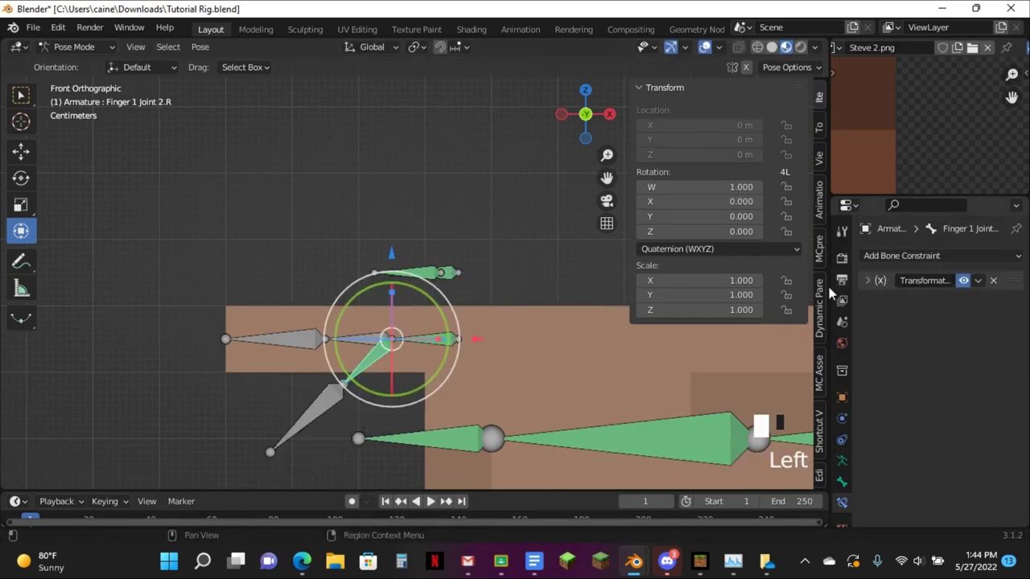
left_click(332, 406)
left_click(455, 357, "shift")
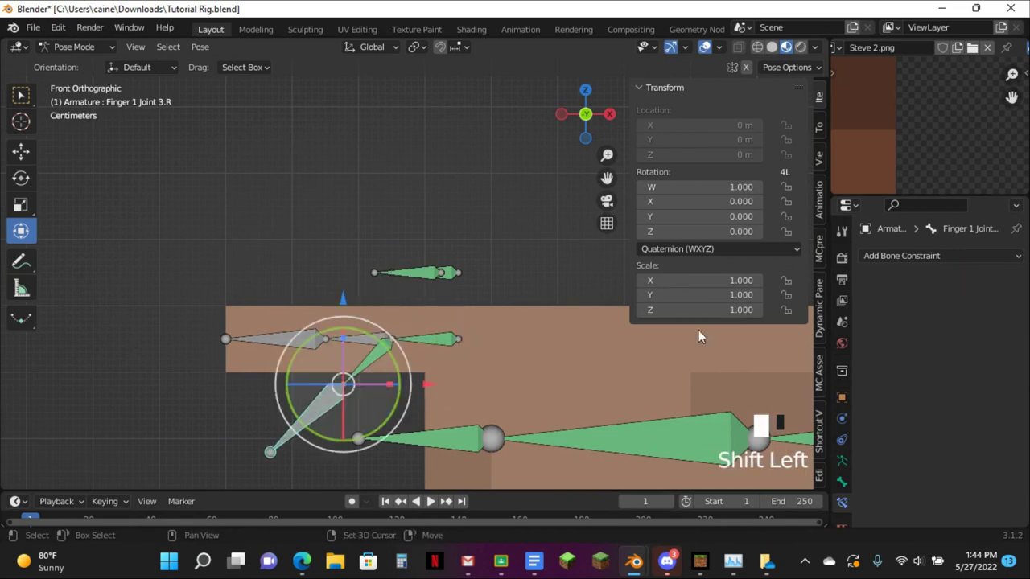
left_click(977, 280)
left_click(965, 328)
left_click_drag(980, 286, 965, 329)
left_click(354, 417)
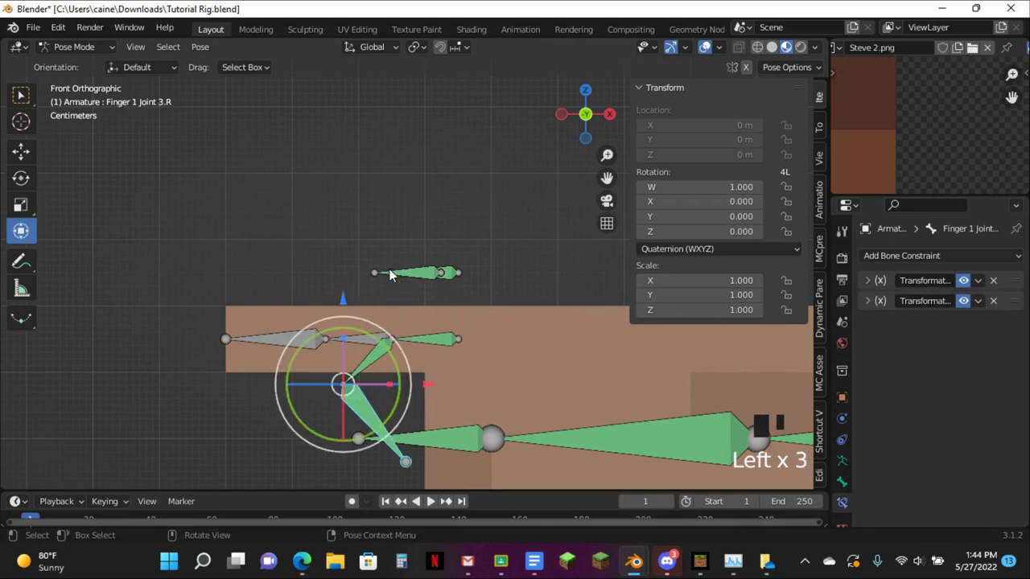
Test the finger's curl by moving Finger 1 CTRL.R along its axis, ending at about 0.05 m on Y
left_click(386, 272)
key("g")
left_click(349, 288)
middle_click_drag(349, 288, 373, 314)
key("g")
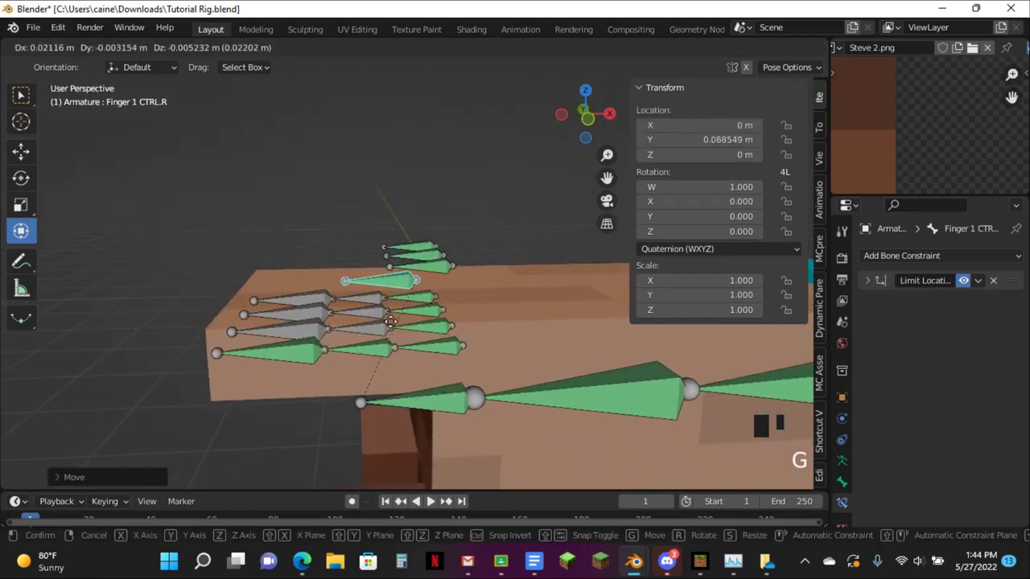
left_click(308, 366)
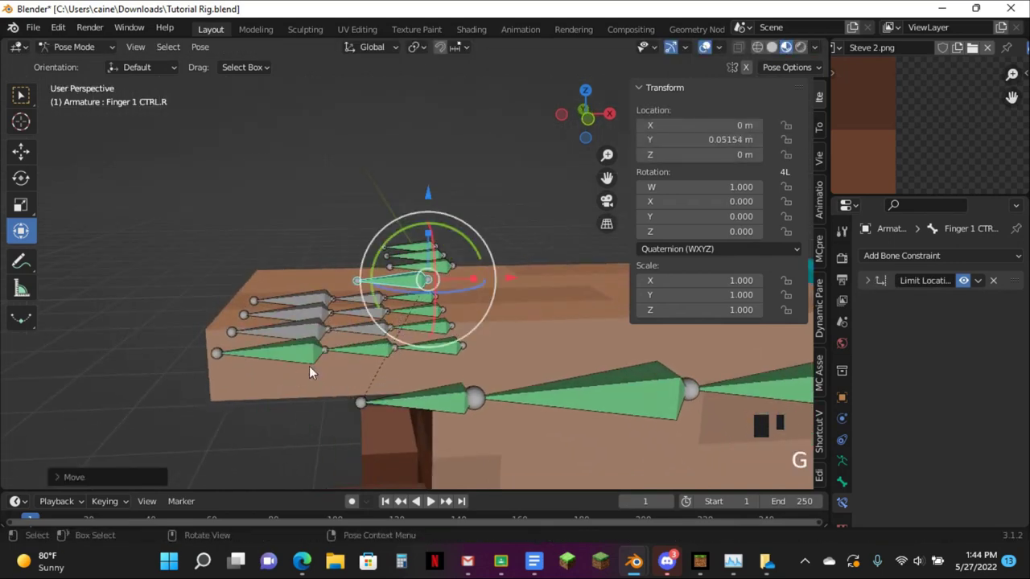
On Finger 1 Joint 3.R, set the second Transformation constraint's Map From Y Min to 1 m
left_click(308, 364)
left_click(875, 300)
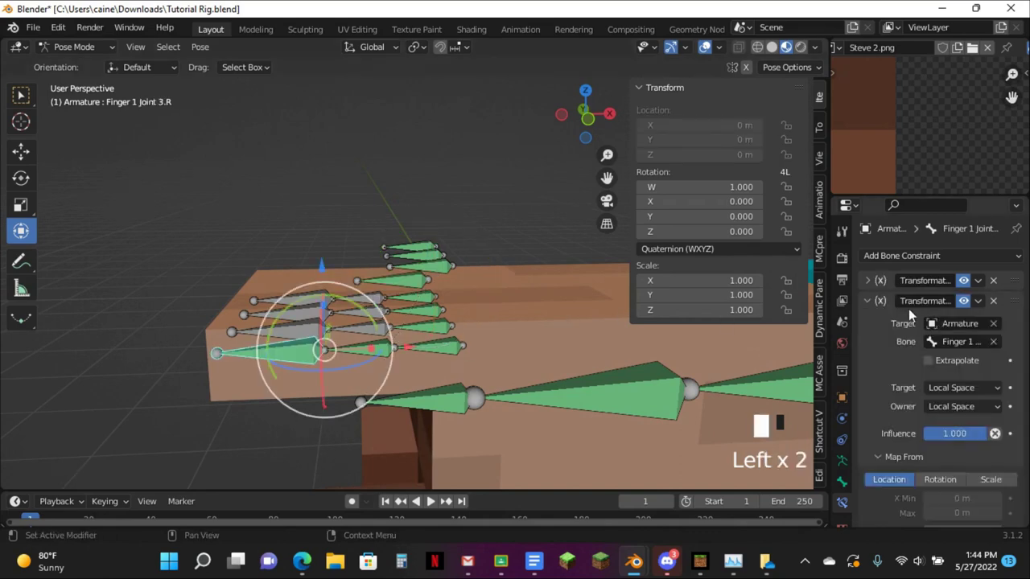
scroll(966, 338, "down", 5)
scroll(972, 341, "down", 3)
left_click(962, 291)
type("1")
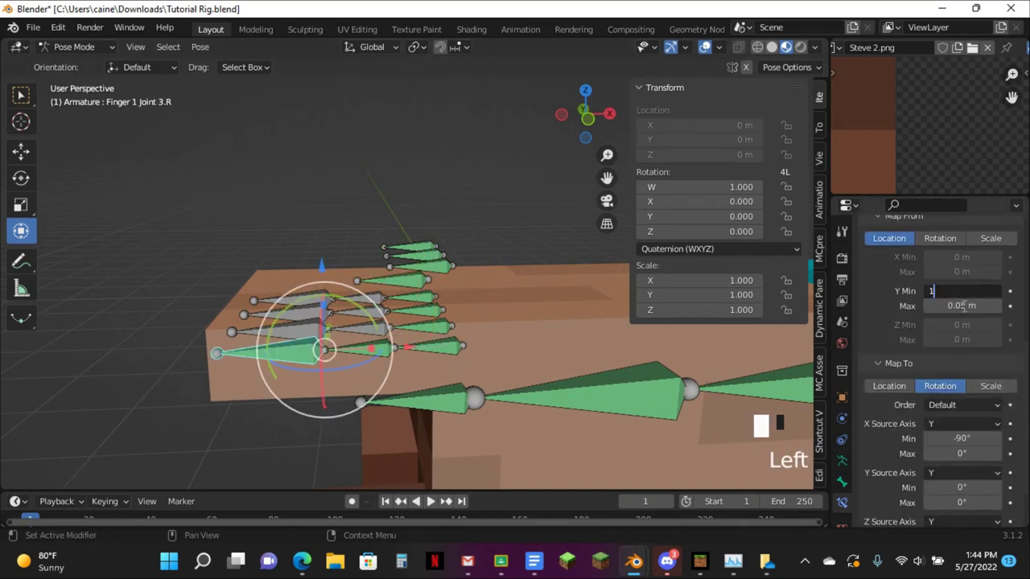
key("Return")
scroll(963, 322, "down", 2)
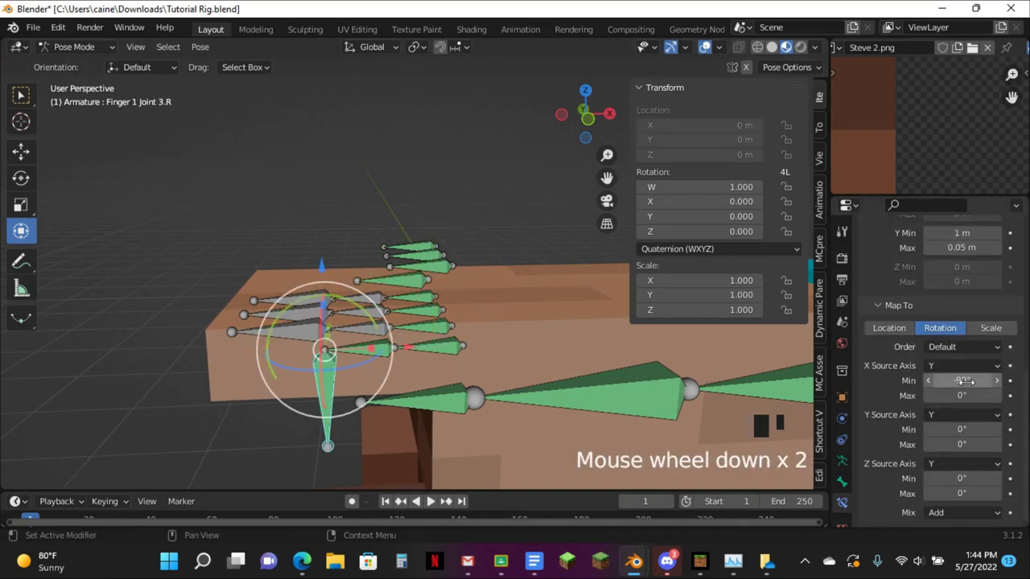
Move Finger 1 CTRL.R to 0.1 m on Y to check how the outer joint bends
left_click(449, 275)
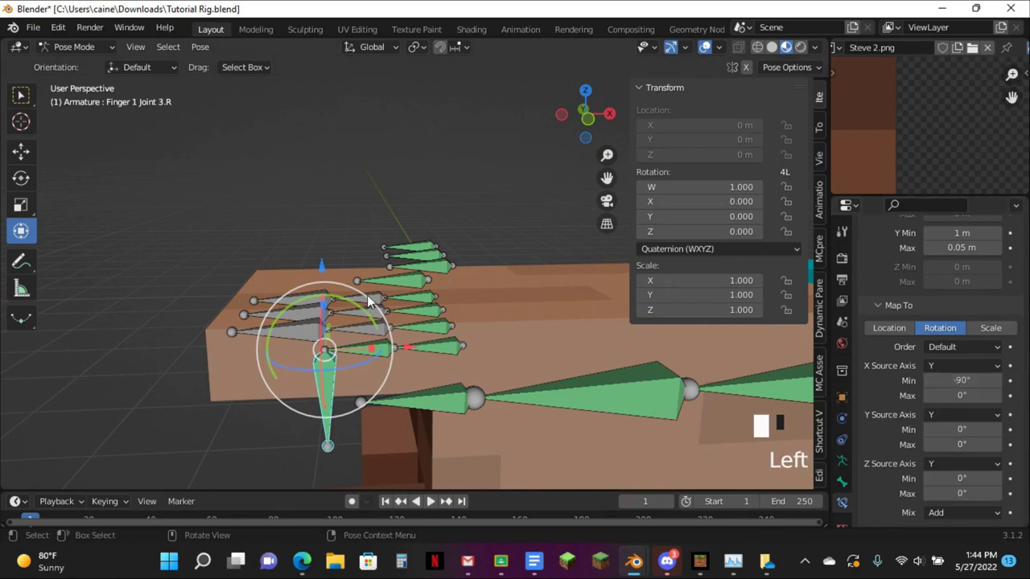
middle_click_drag(449, 275, 448, 282)
left_click(448, 284)
key("g")
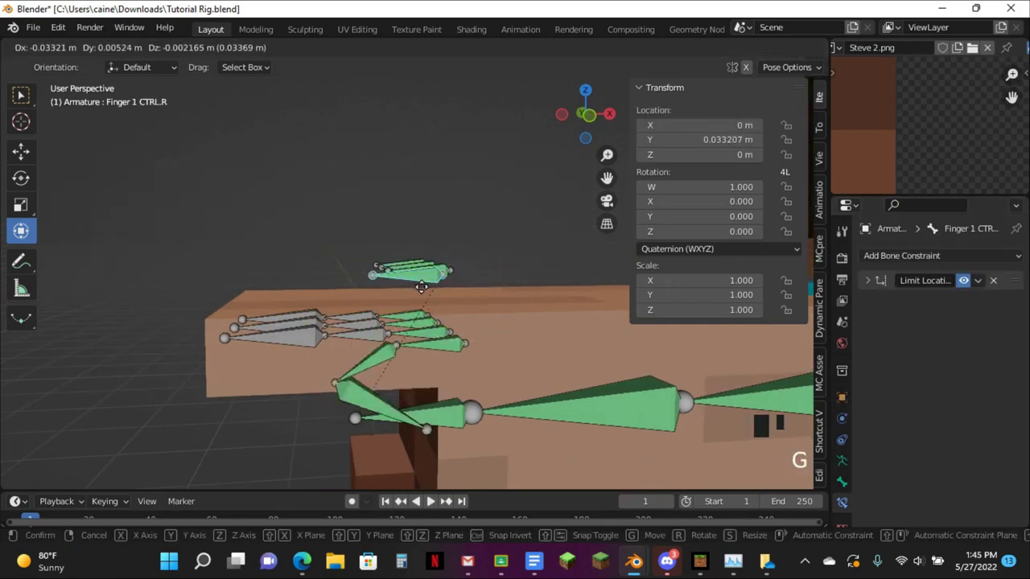
left_click(298, 323)
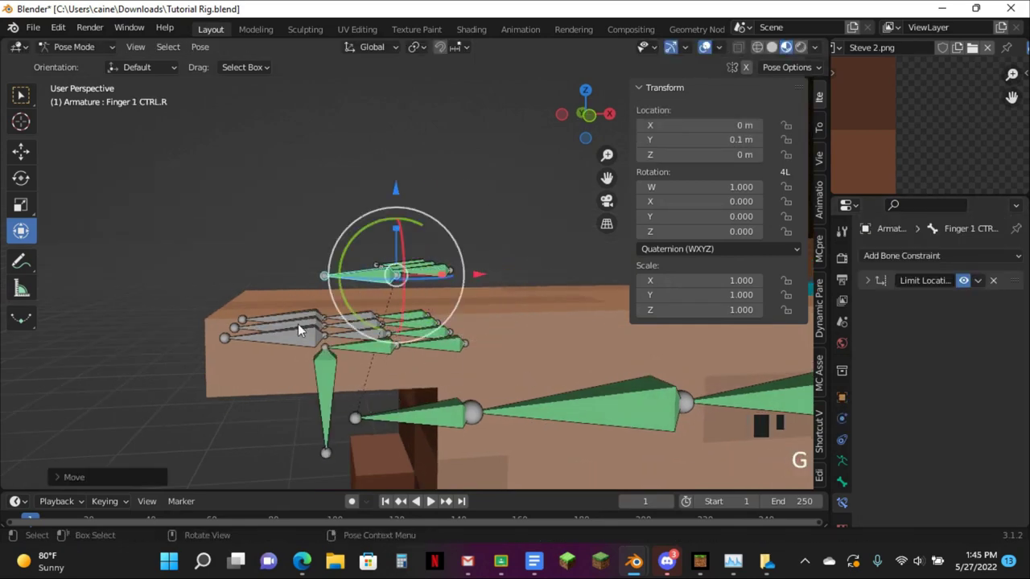
Set the X rotation range of Joint 3.R's second Transformation constraint to Min 0° and Max 90°
left_click(323, 373)
scroll(957, 470, "down", 7)
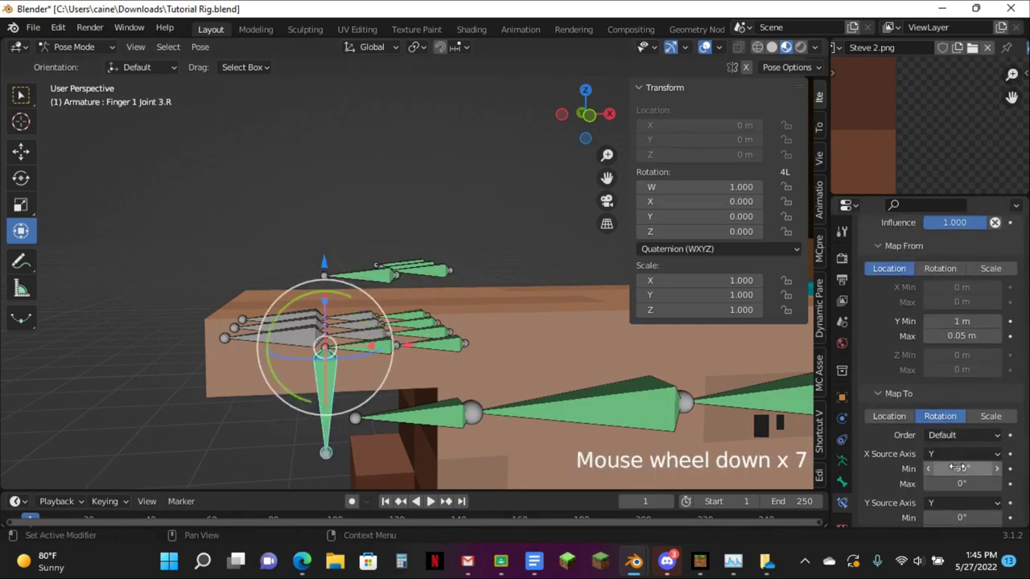
key("minus")
key("ctrl+c")
key("ctrl+v")
key("BackSpace")
Check the new rotation range by moving Finger 1 CTRL.R to about 0.045 m on Y
left_click(428, 278)
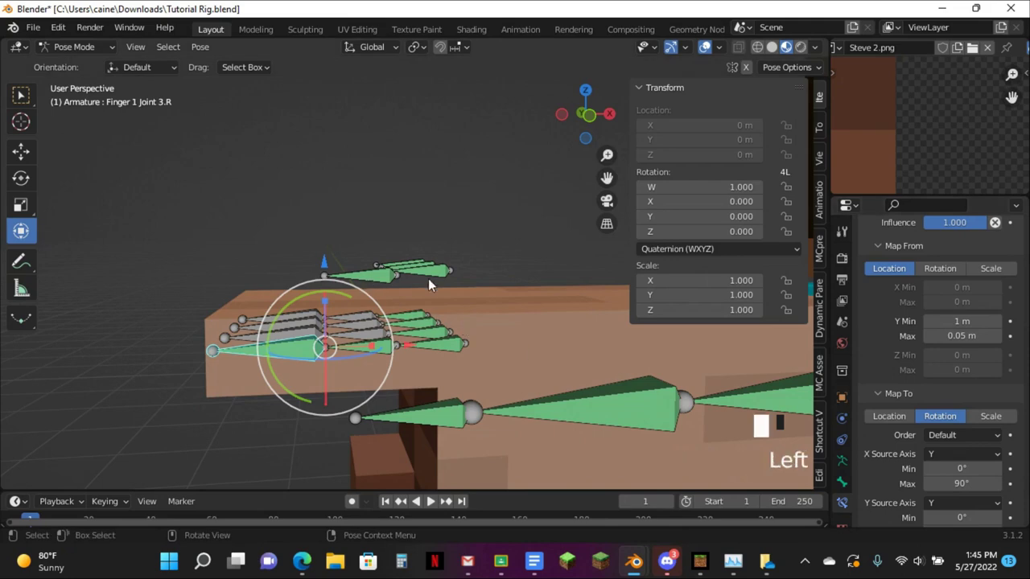
key("g")
left_click(378, 308)
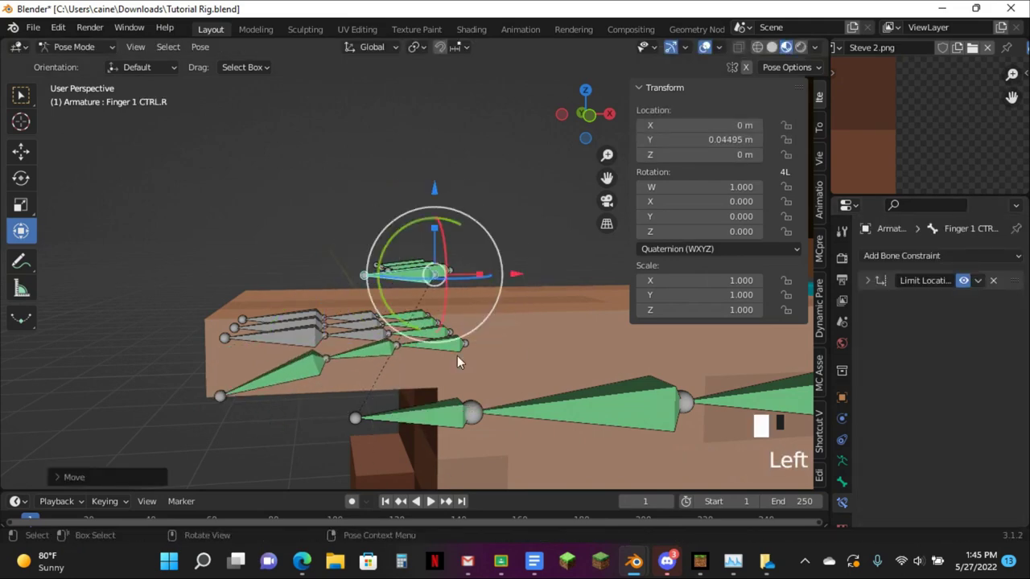
On Finger 1 Joint 3.R, collapse the second Transformation constraint and expand the first to show its mapping values
left_click(304, 371)
left_click(872, 301)
left_click(877, 280)
scroll(988, 318, "down", 6)
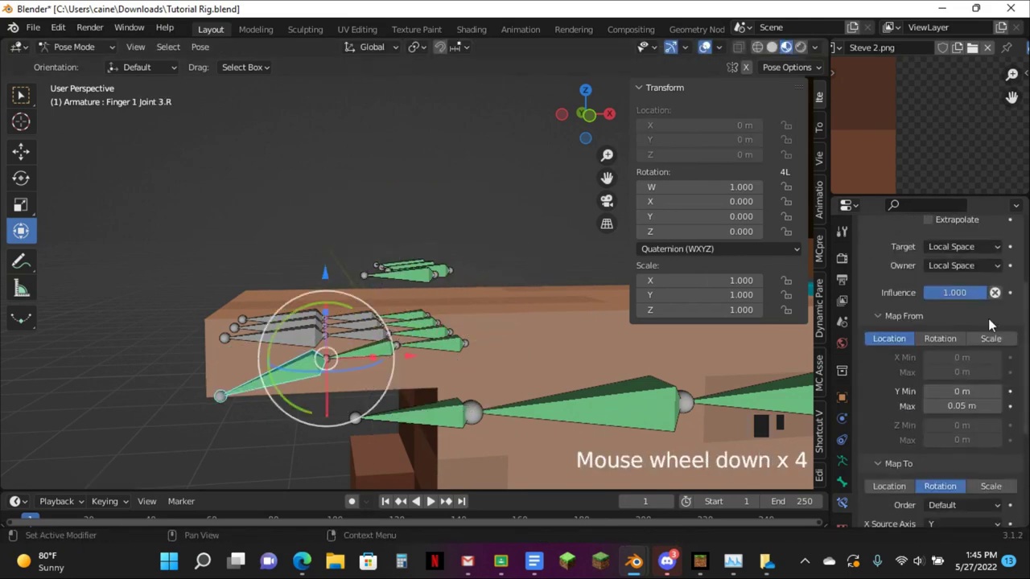
scroll(970, 402, "down", 1)
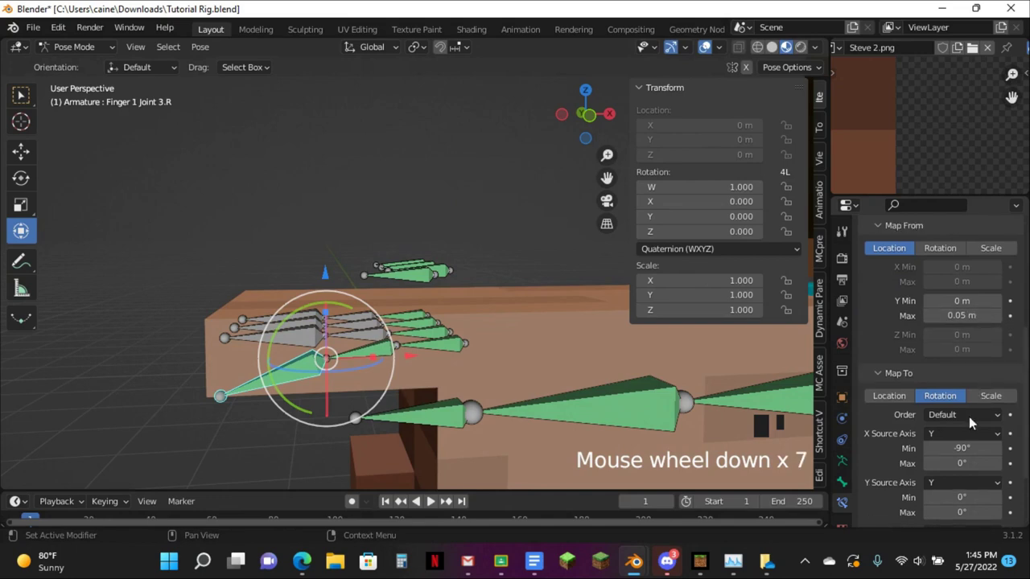
Reset Finger 1 CTRL.R's location and, in front view, move it to 0.05 m on Y
left_click(406, 273)
key("alt+g")
left_click(596, 119)
key("g")
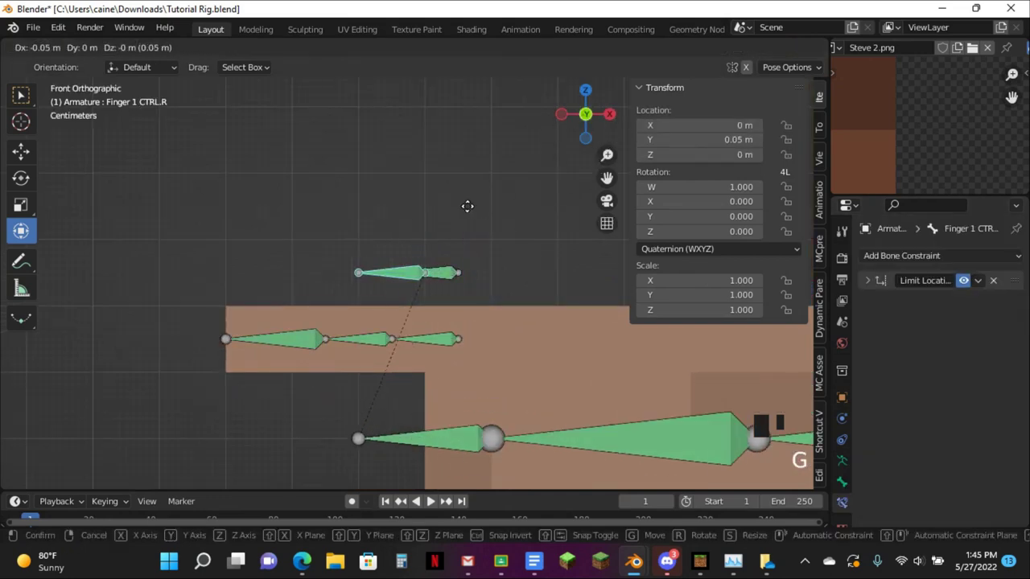
left_click(464, 206)
Set the X rotation range of Joint 3.R's first Transformation constraint to Min 0° and Max -90°
left_click(318, 308)
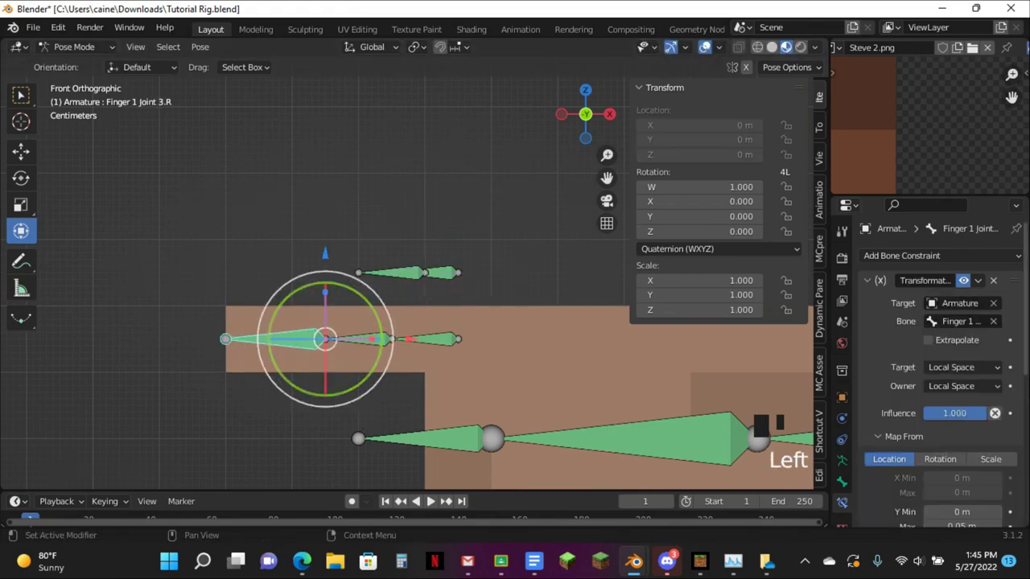
scroll(954, 378, "down", 5)
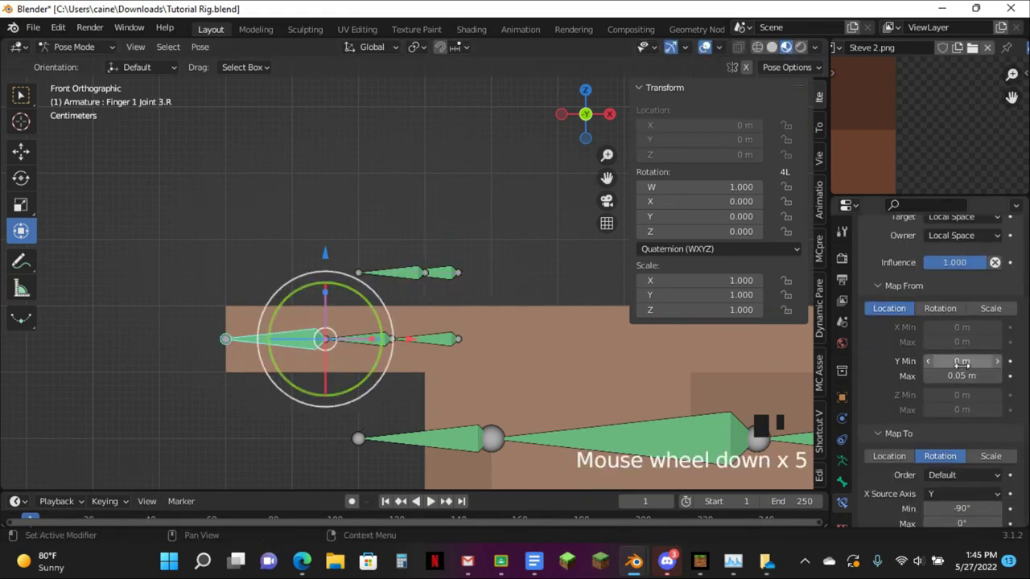
scroll(965, 365, "down", 3)
scroll(966, 364, "down", 1)
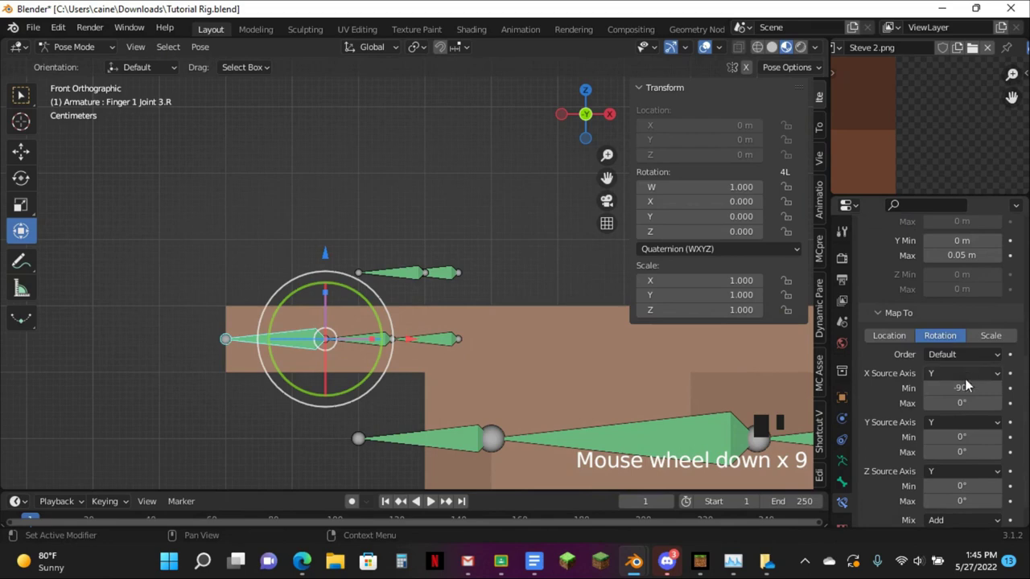
key("minus")
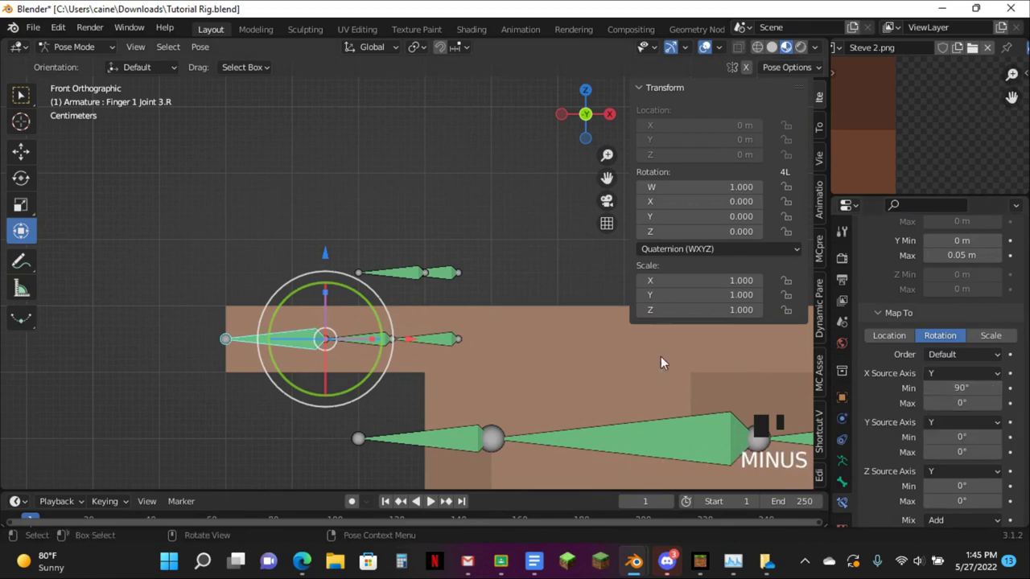
key("ctrl+c")
key("ctrl+v")
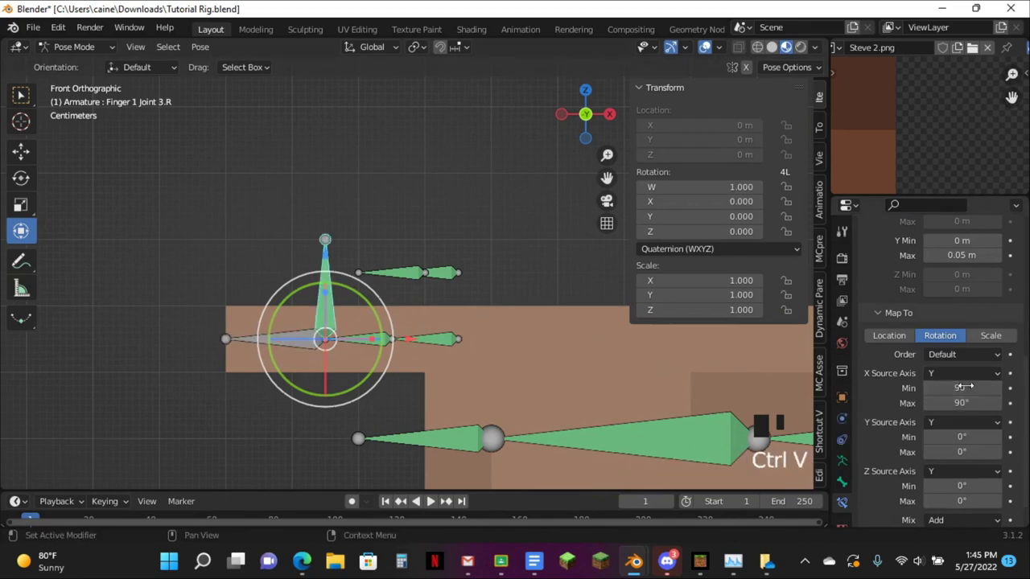
key("BackSpace")
key("minus")
Test the first constraint by moving Finger 1 CTRL.R to 0.1 m on Y, and reselect Finger 1 Joint 3.R
left_click(435, 278)
key("g")
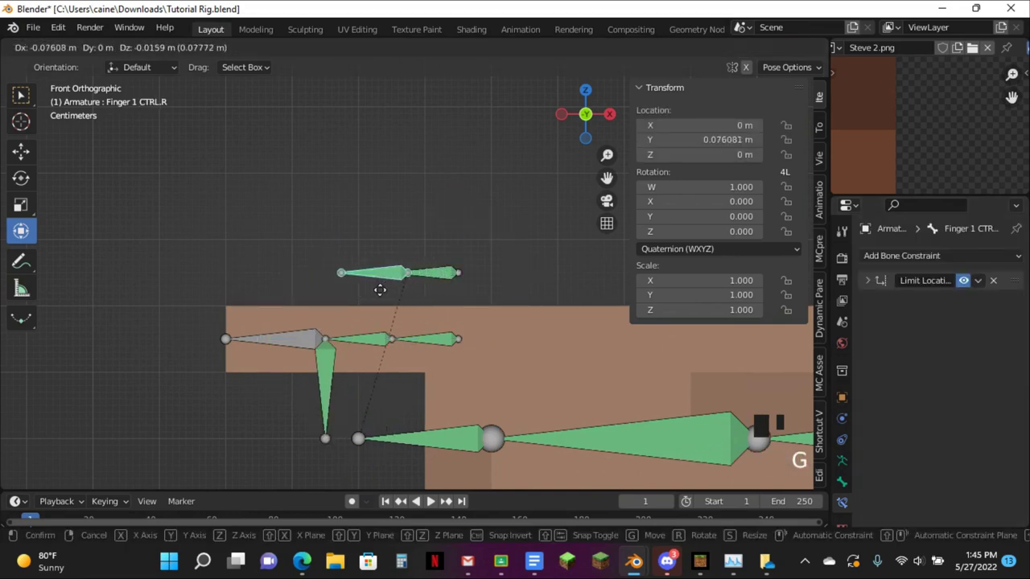
left_click(319, 358)
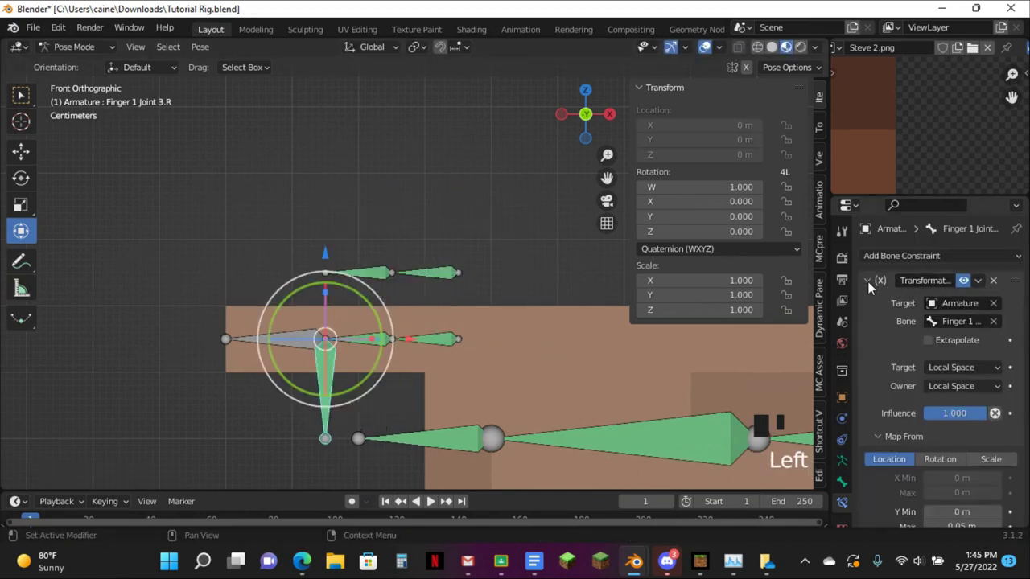
Set the X rotation range of Joint 3.R's second Transformation constraint to Min 90° and Max 0°
left_click(869, 281)
left_click(869, 300)
scroll(957, 319, "down", 6)
scroll(961, 338, "down", 3)
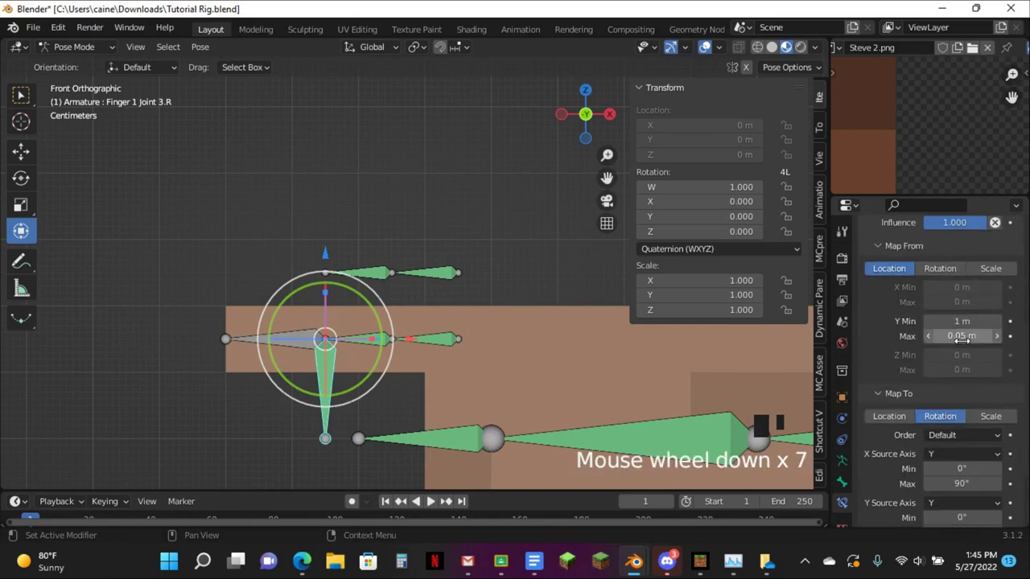
key("minus")
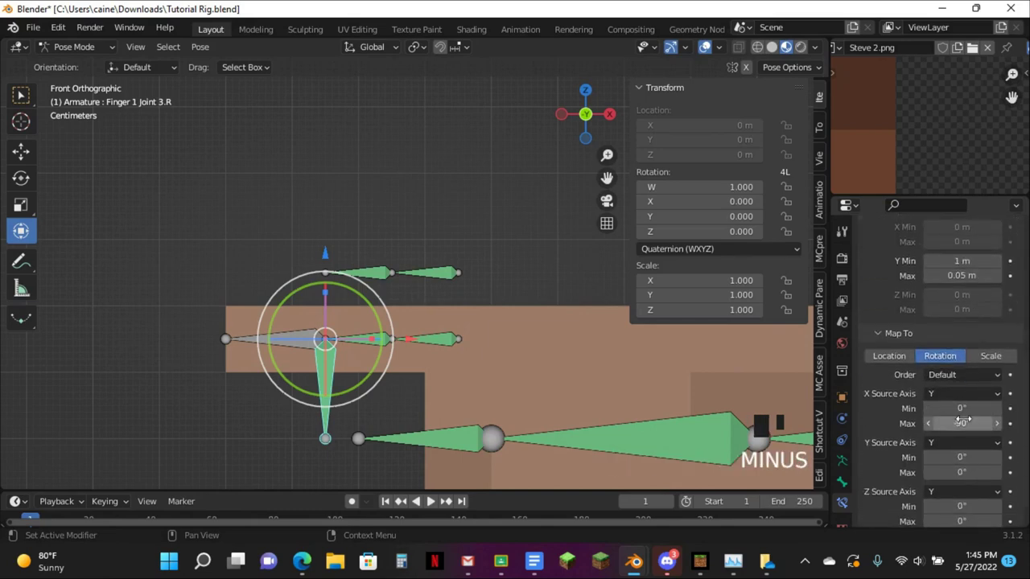
key("ctrl+c")
key("ctrl+v")
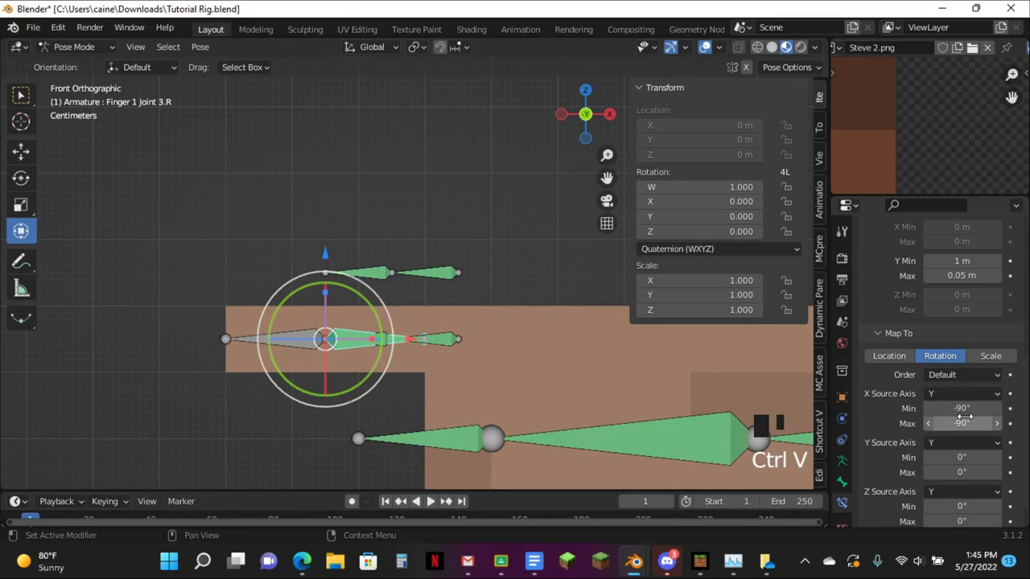
key("BackSpace")
key("minus")
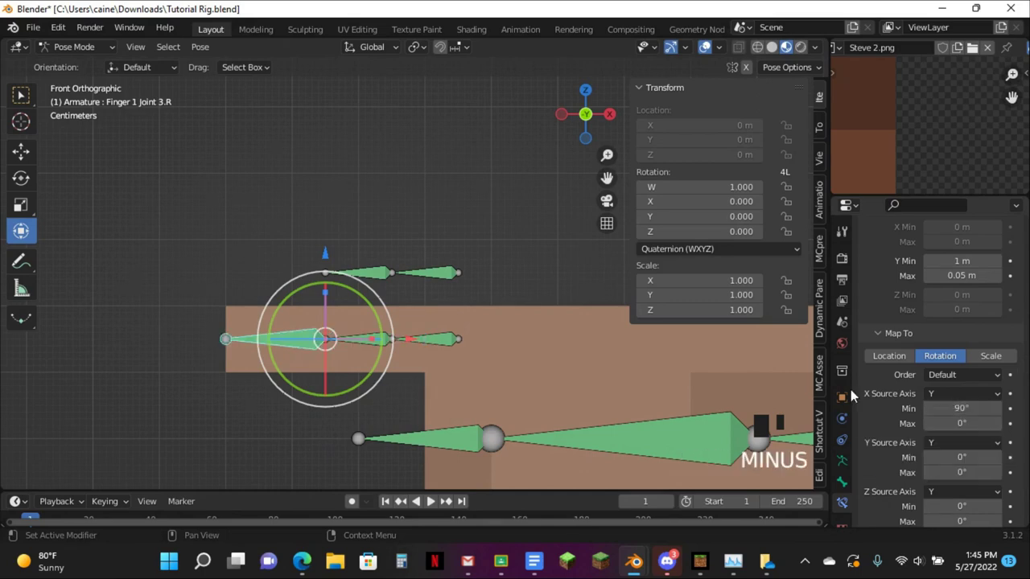
Move Finger 1 CTRL.R to about 0.02 m on Y to check the outer joint's bend
left_click(374, 273)
key("g")
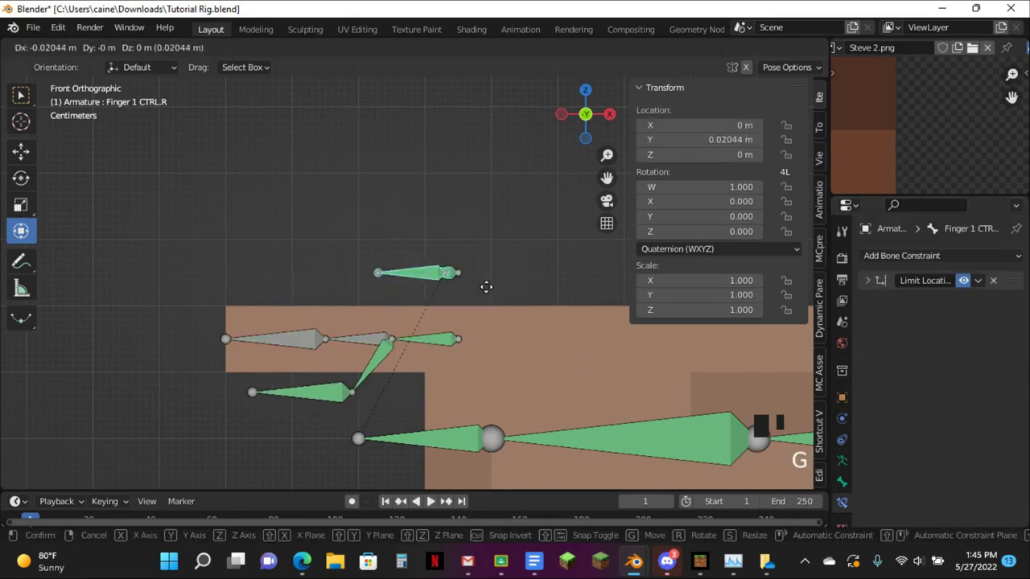
left_click(483, 287)
Set the Map From Y range of Joint 3.R's second Transformation constraint to Min 0.05 m and Max 1 m
left_click(314, 393)
scroll(1000, 354, "down", 6)
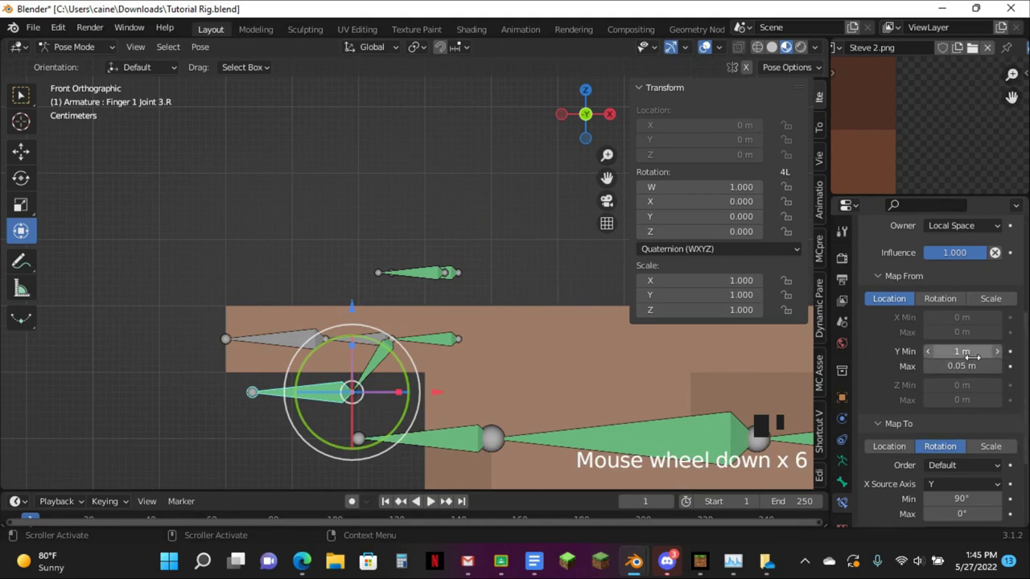
key("ctrl+v")
left_click(972, 351)
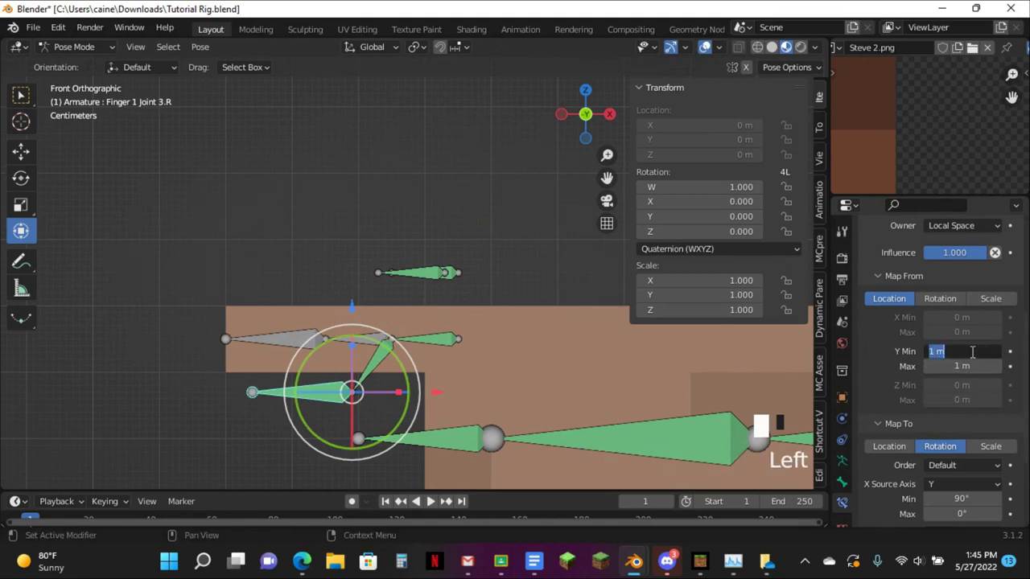
type(".05")
key("Return")
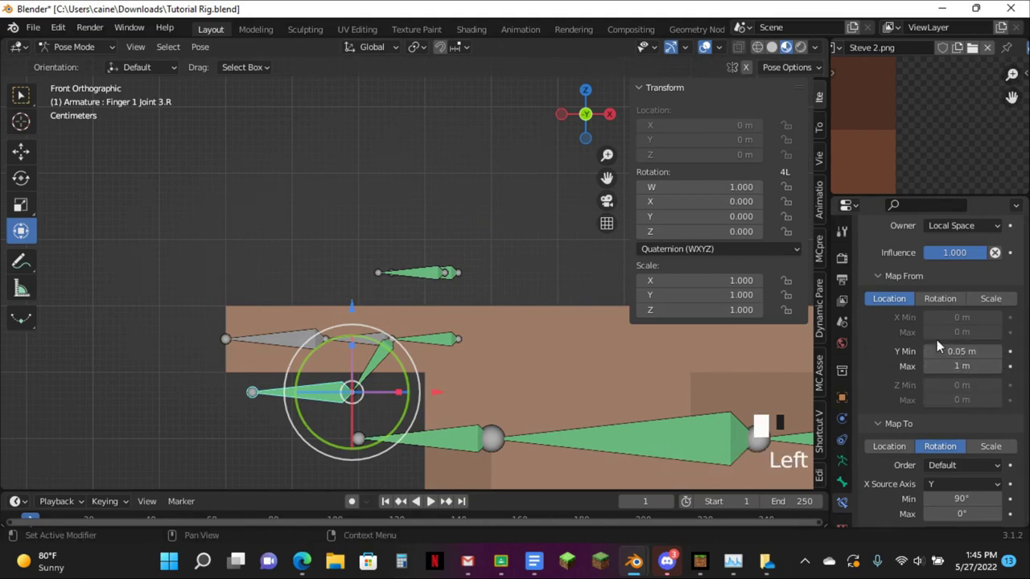
Reset Finger 1 CTRL.R's location and move it to about 0.017 m on Y to test the new input range
left_click(427, 271)
key("alt+g")
key("g")
left_click(488, 268)
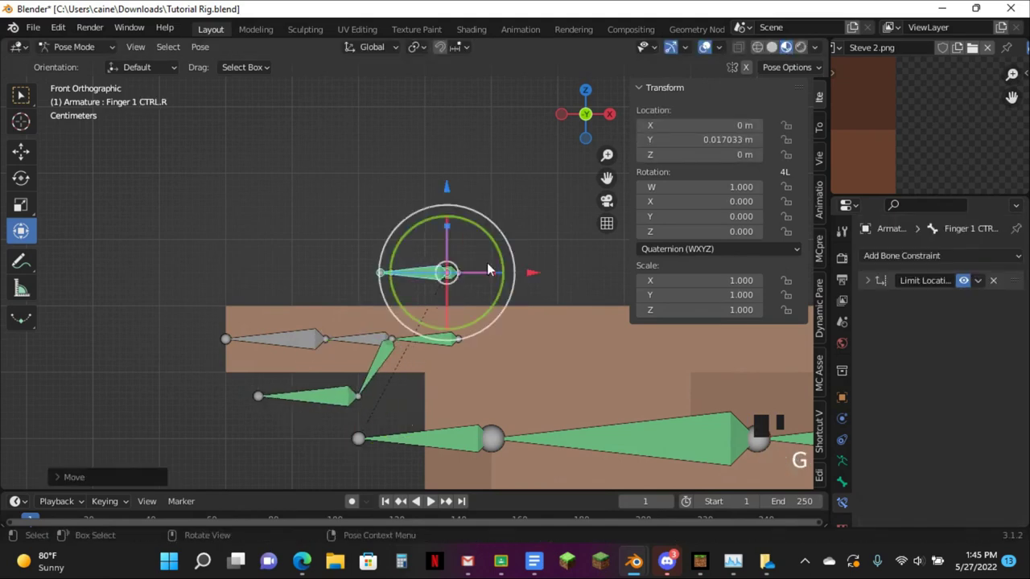
Set the X rotation of Joint 3.R's second Transformation constraint to Min 0° and Max -90°
left_click(330, 411)
scroll(997, 346, "down", 11)
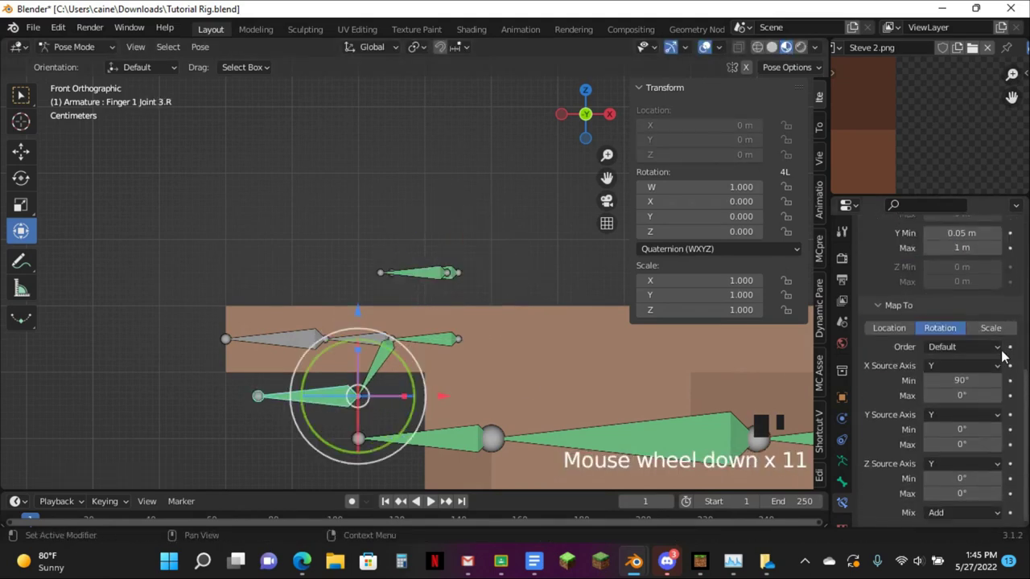
key("minus")
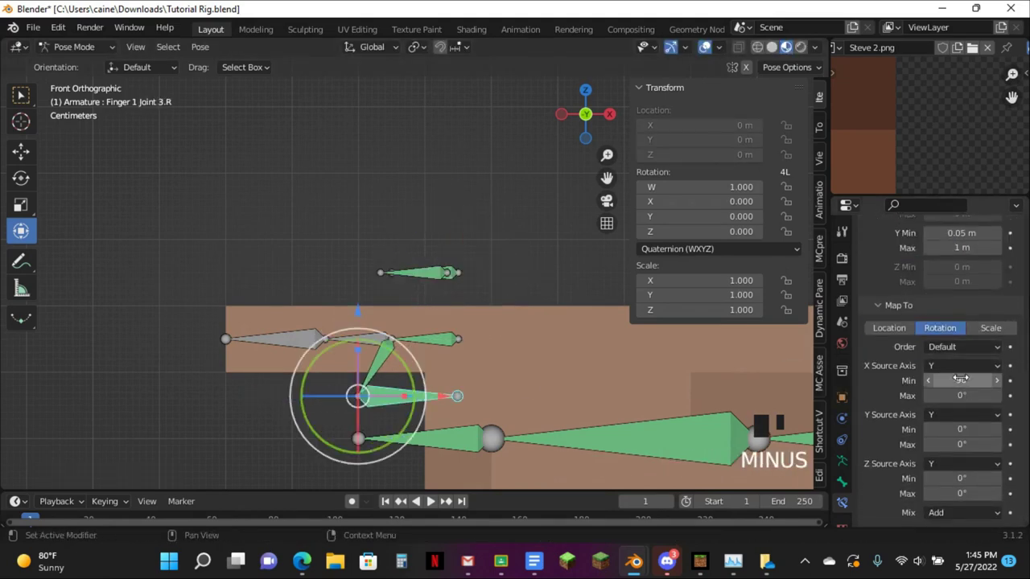
key("ctrl+v")
key("BackSpace")
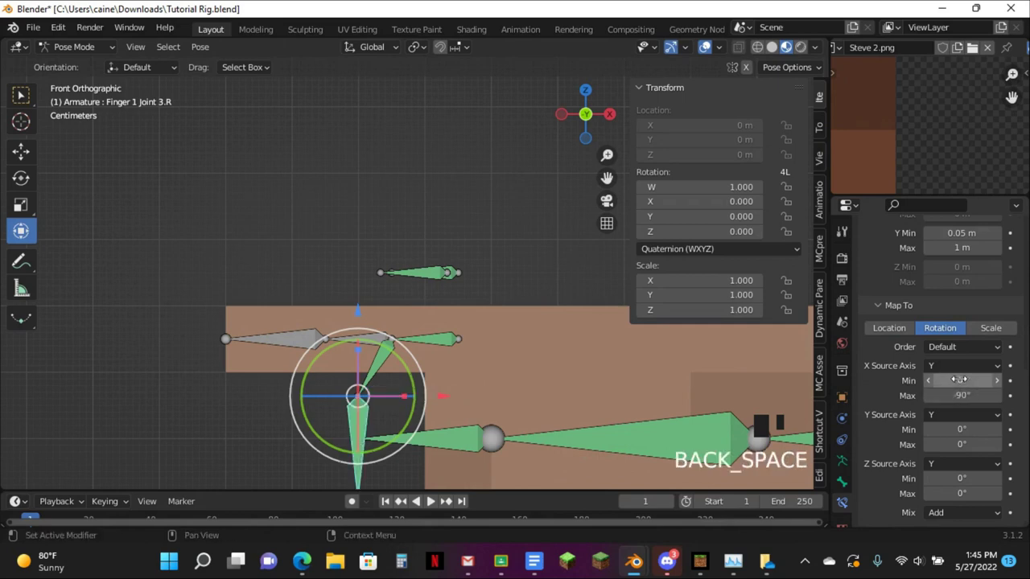
Test the full curl in front view by moving Finger 1 CTRL.R to 0.1 m on Y
left_click(388, 271)
key("g")
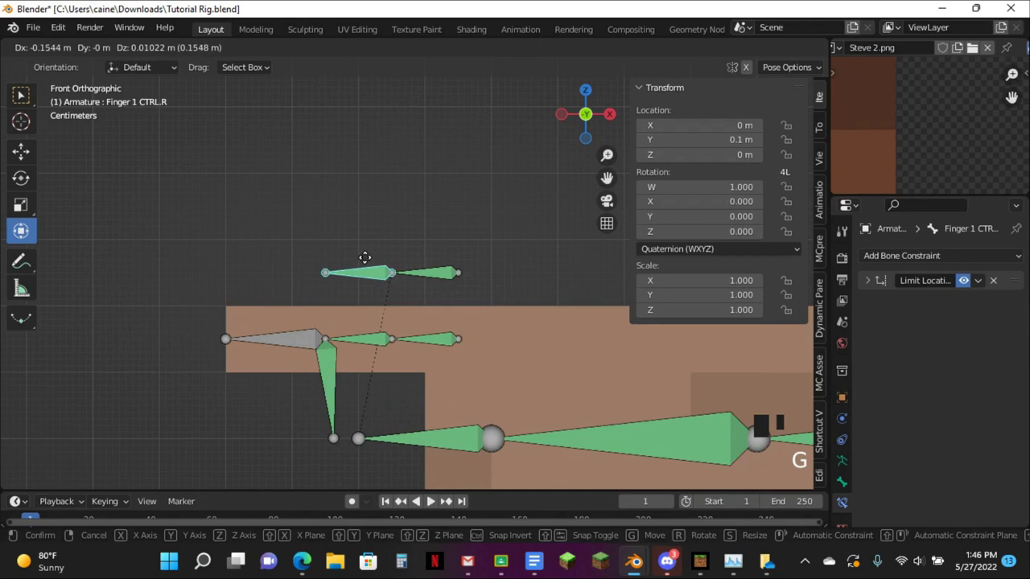
left_click(365, 257)
Compare the Map From and Map To settings of Finger 1 Joint 3.R's two Transformation constraints
left_click(328, 382)
scroll(955, 359, "down", 8)
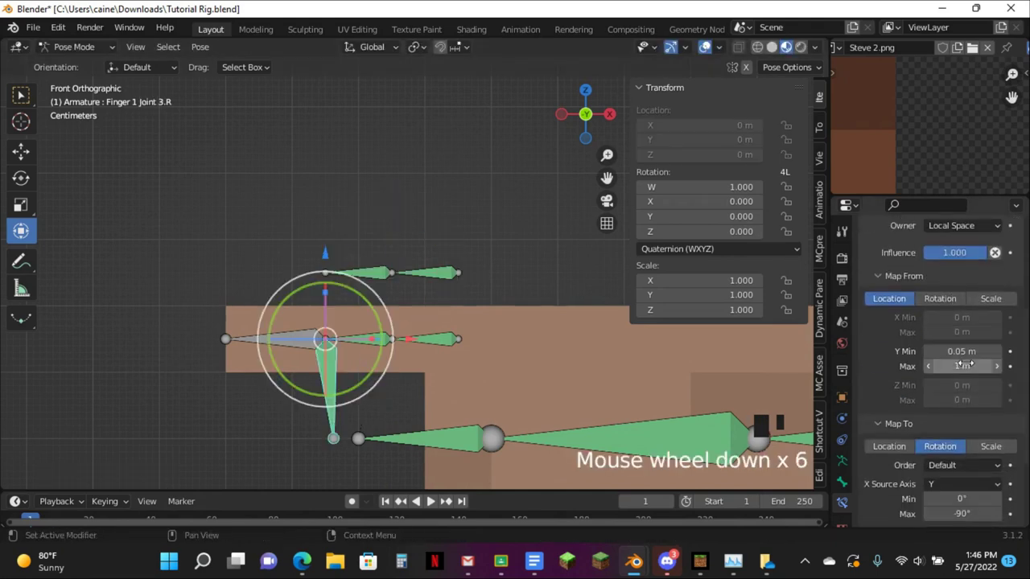
scroll(965, 442, "down", 1)
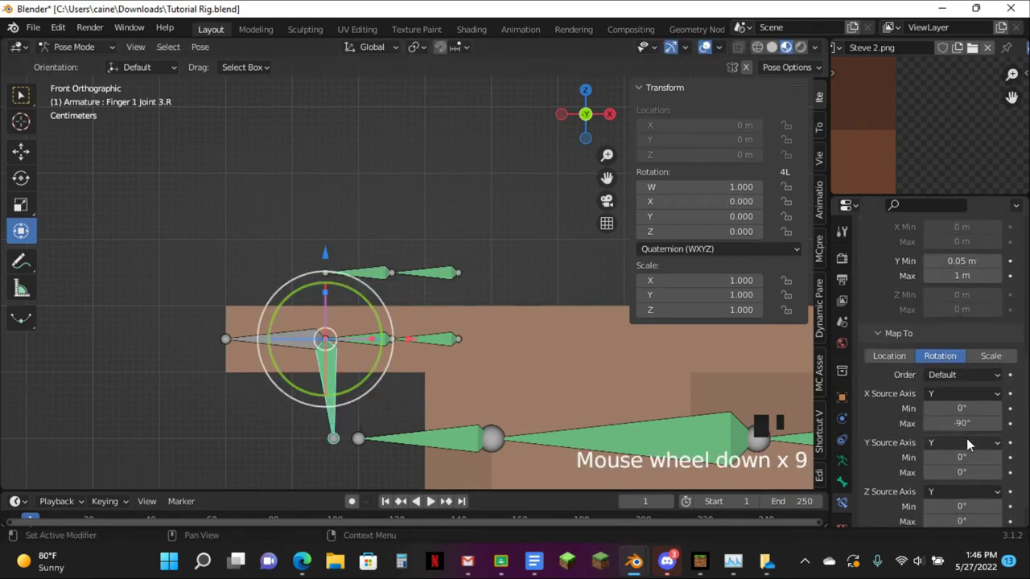
scroll(909, 362, "up", 5)
scroll(860, 293, "up", 5)
left_click(869, 299)
left_click(869, 281)
scroll(961, 314, "down", 6)
scroll(966, 316, "down", 2)
scroll(968, 356, "up", 1)
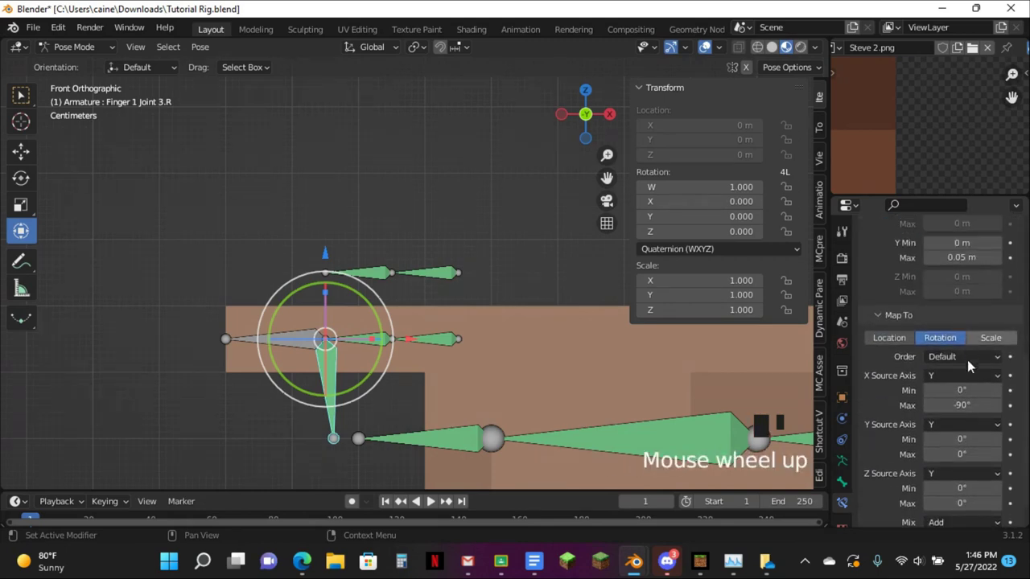
Try inverting the first Transformation constraint's Max X rotation to 90°, and return it to -90°
key("minus")
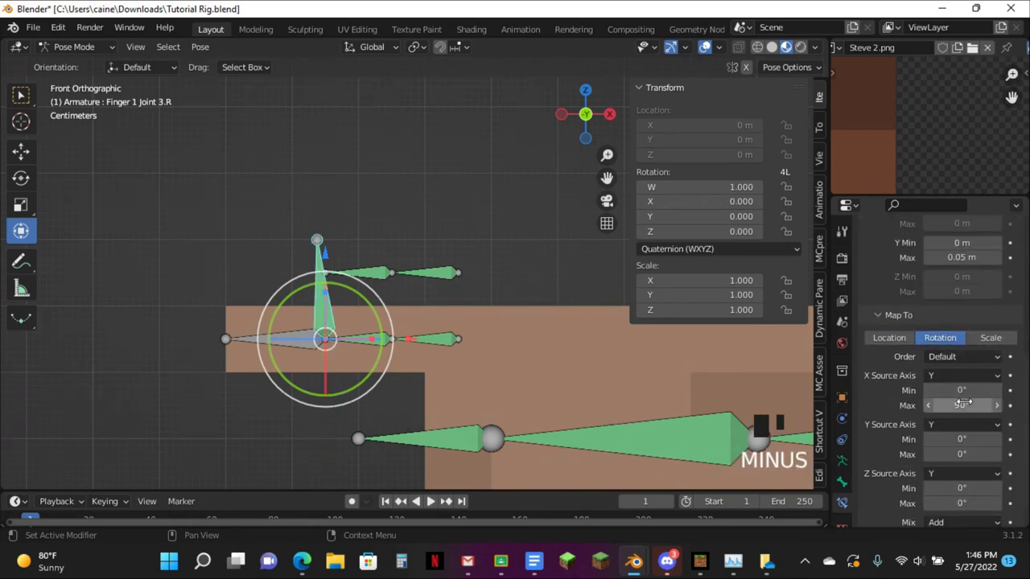
key("minus")
scroll(963, 404, "down", 3)
Collapse Joint 3.R's first Transformation constraint and delete the second one
scroll(893, 272, "up", 11)
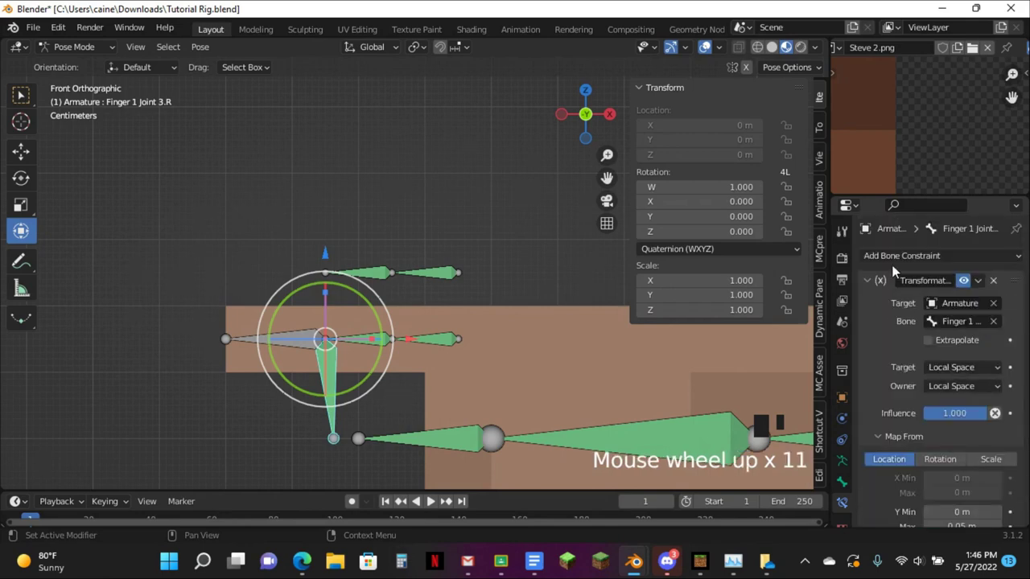
left_click(881, 279)
left_click(994, 299)
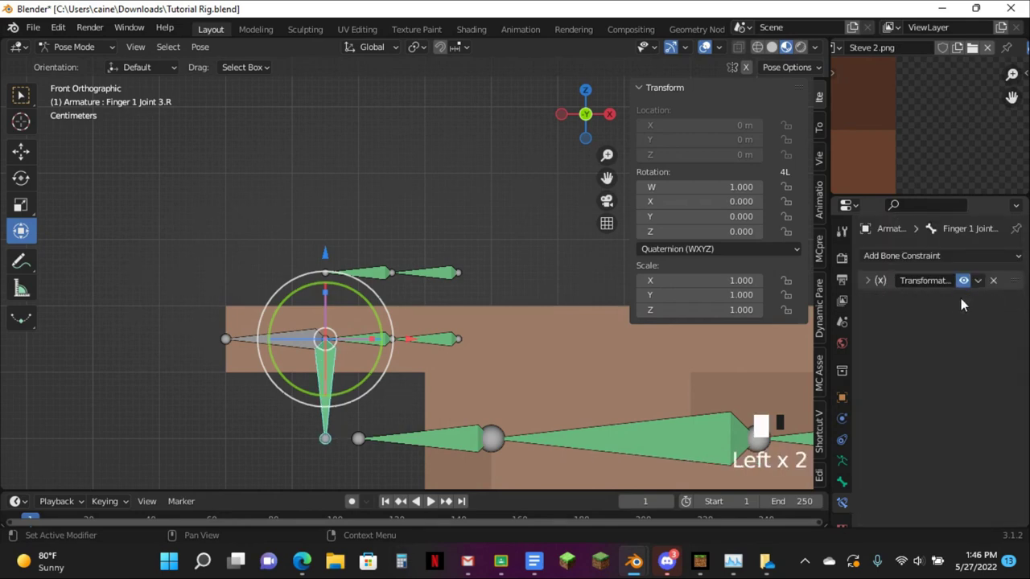
Reset Finger 1 CTRL.R's location and move it along the finger to test the curl with the single remaining constraint
left_click(368, 277)
key("alt+g")
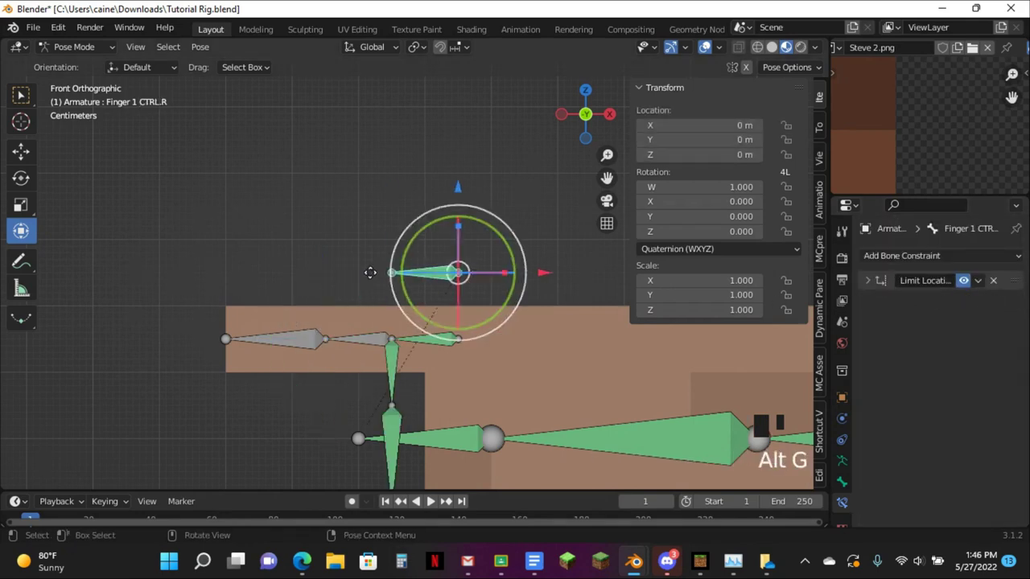
key("g")
left_click(329, 386)
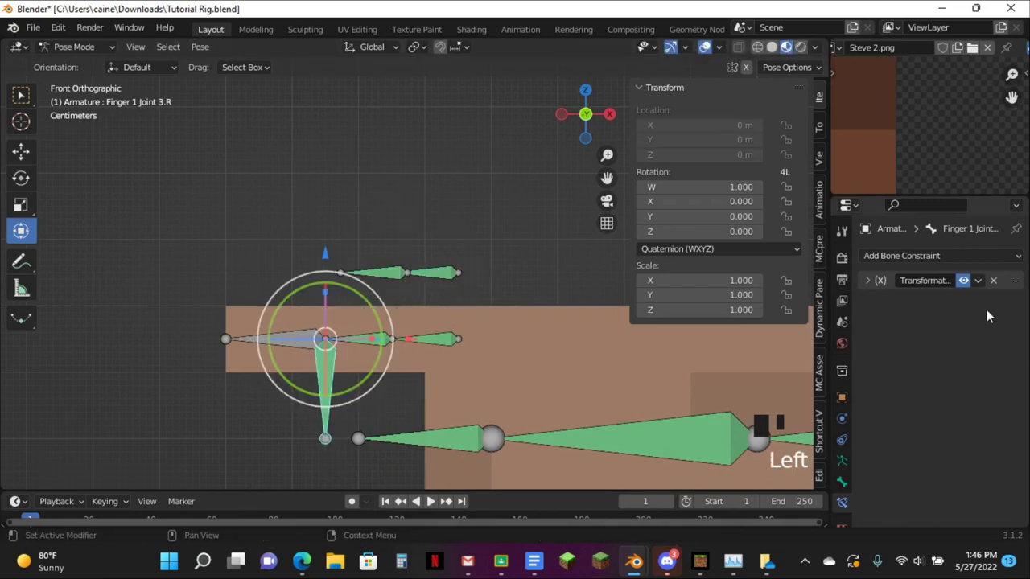
Duplicate Finger 1 Joint 3.R's Transformation constraint and set the copy's Max X rotation to 90°
left_click(977, 280)
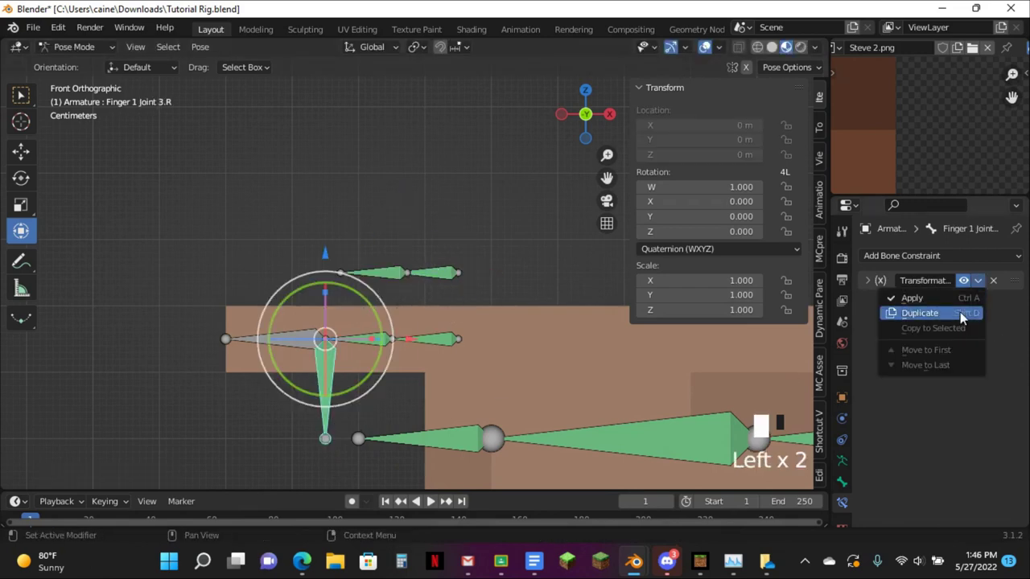
left_click(919, 313)
scroll(910, 305, "down", 2)
left_click(934, 302)
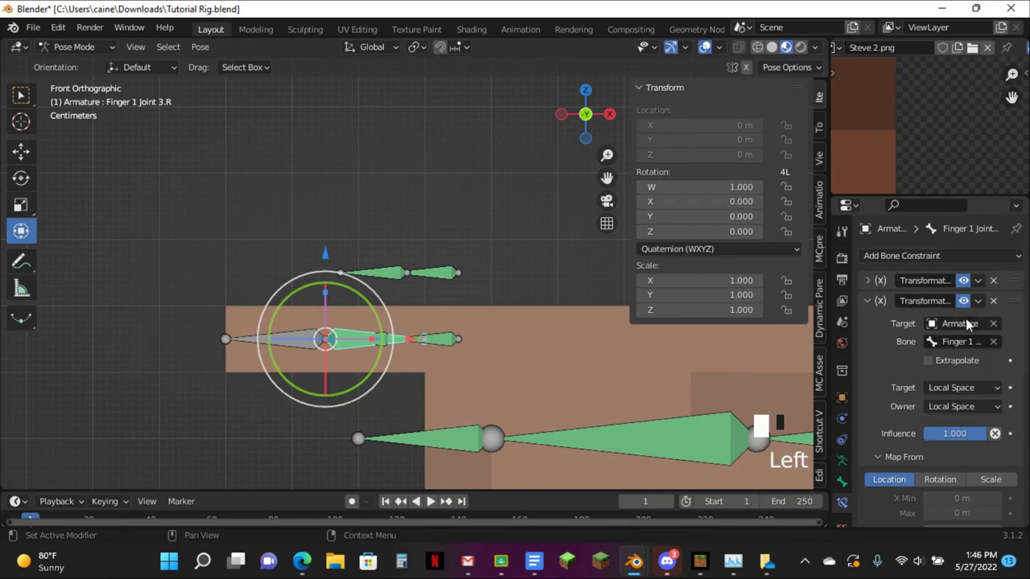
scroll(965, 362, "down", 11)
key("minus")
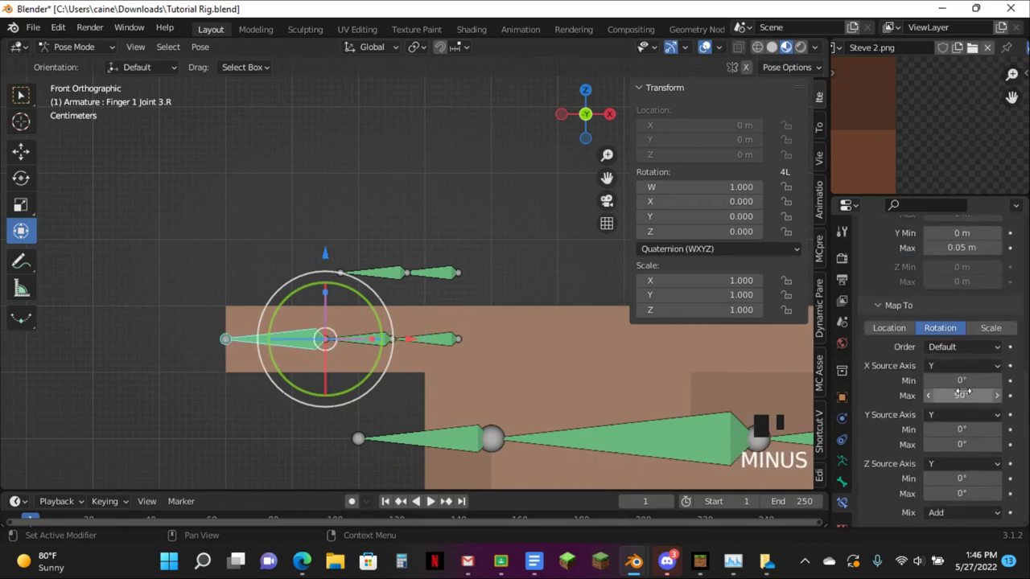
Set the duplicated Transformation constraint's Map From Y range to Min 0.05 m and Max 0.1 m
scroll(965, 386, "up", 4)
left_click(968, 353)
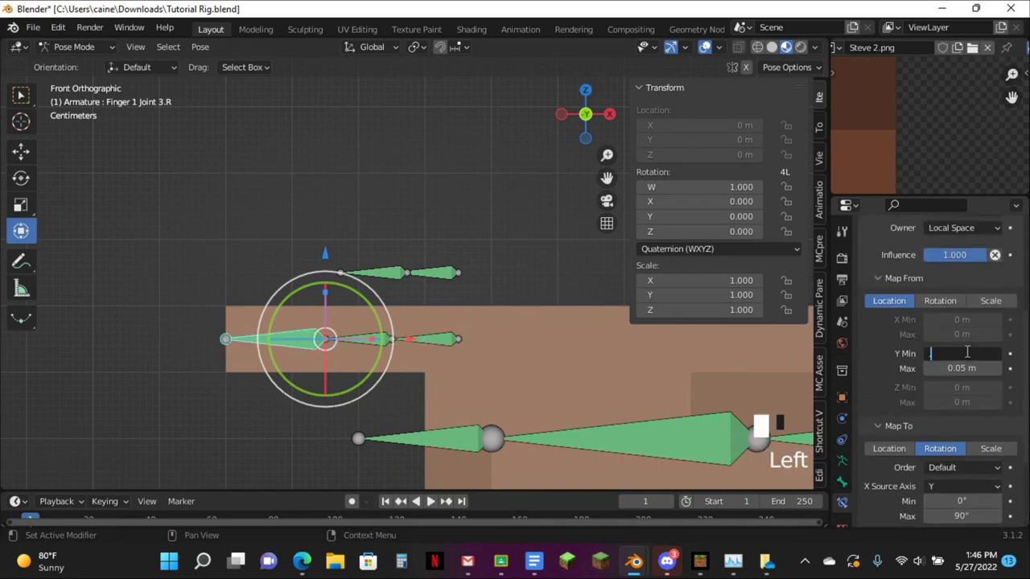
type("0.1")
key("Return")
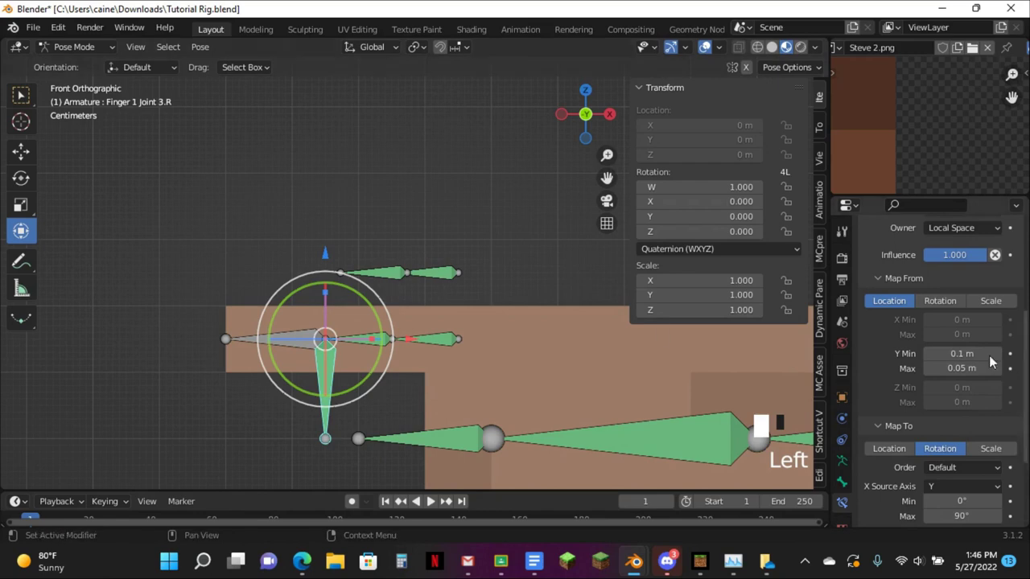
key("ctrl+v")
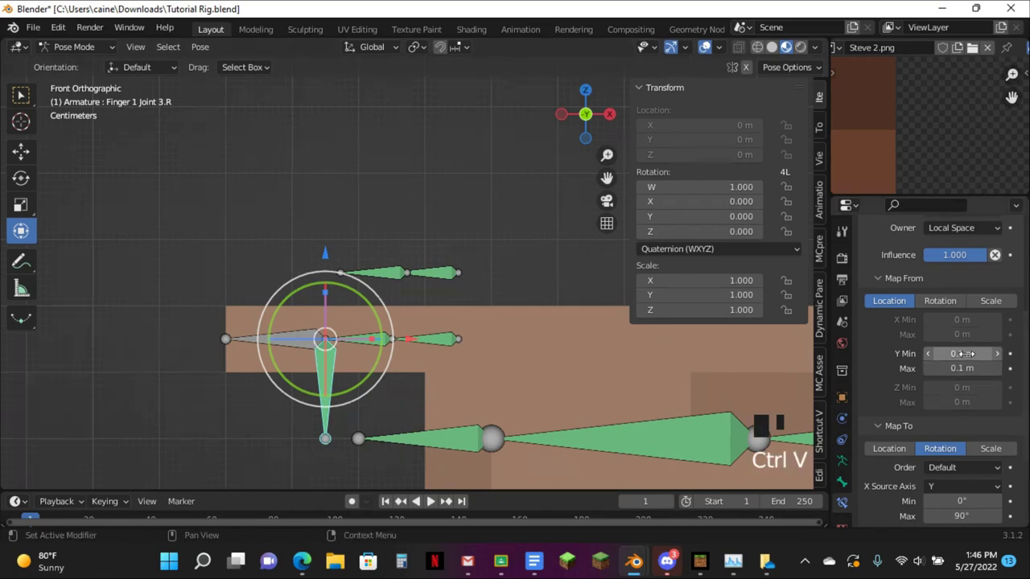
left_click(967, 354)
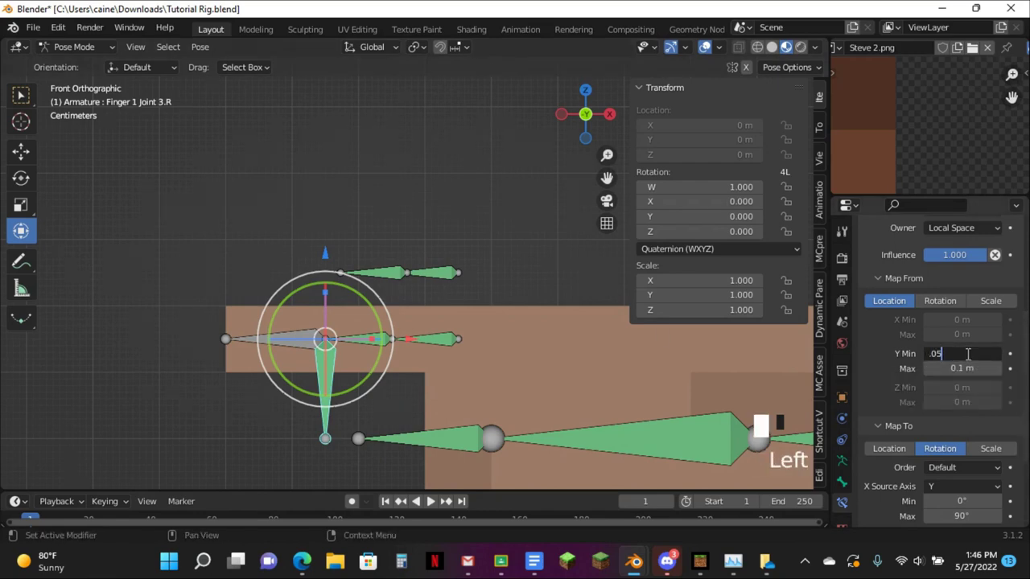
key("Return")
Test the staged curl by moving Finger 1 CTRL.R to about 0.074 m on Y, and reset its location
left_click(441, 272)
key("alt+g")
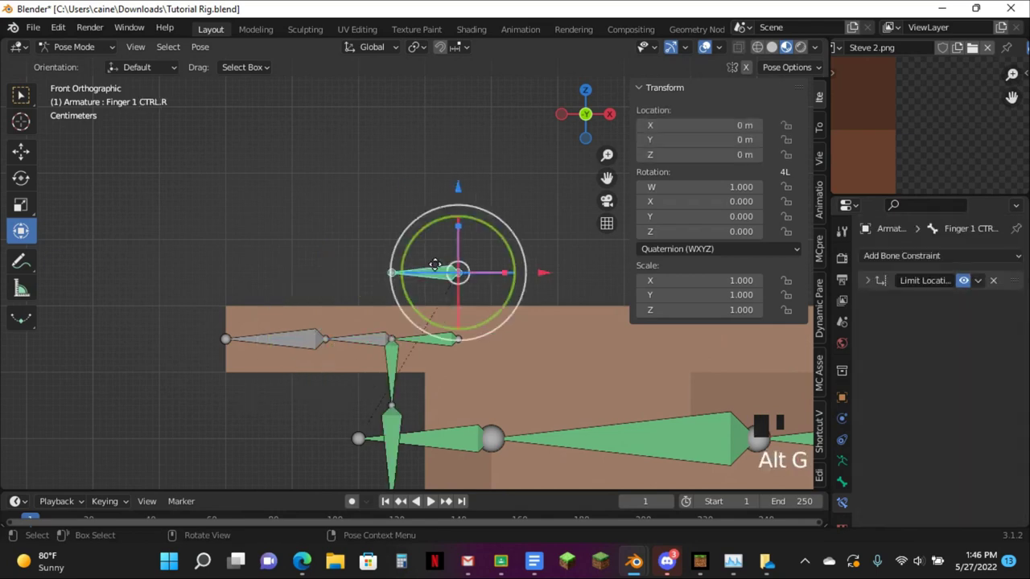
key("g")
left_click(420, 269)
key("alt+g")
key("g")
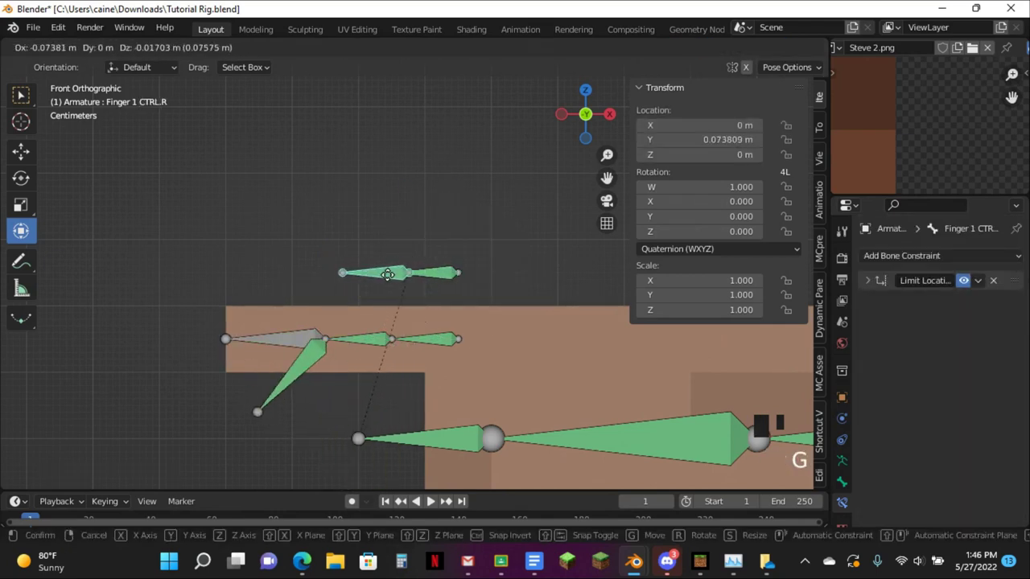
left_click(388, 275)
middle_click_drag(388, 274, 481, 235)
key("alt+g")
Copy Finger 1 Joint 2.R's Transformation constraint to the Joint 2.R bones of Fingers 2, 3 and 4
left_click(396, 379)
left_click(865, 301)
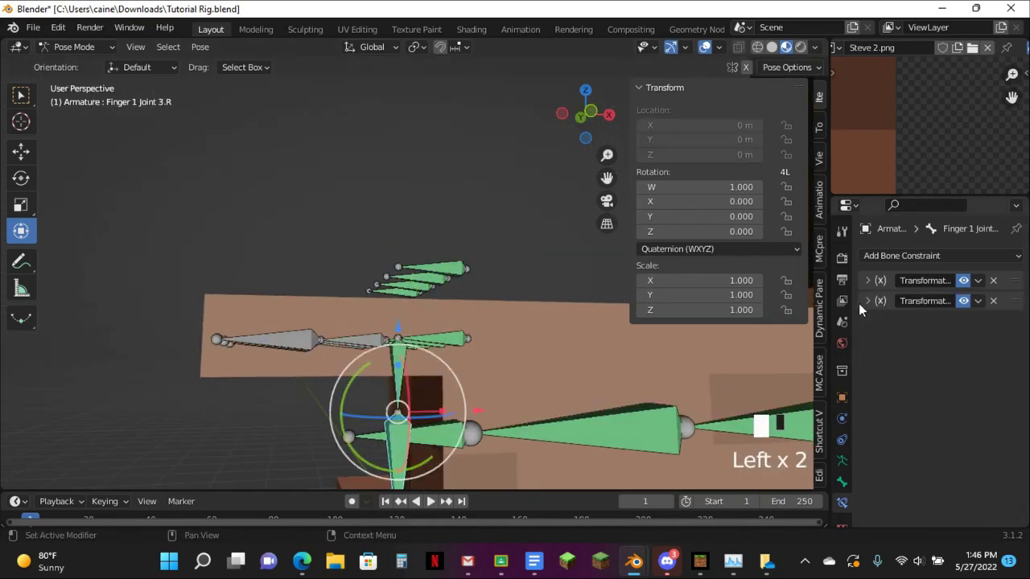
scroll(530, 263, "down", 4)
middle_click_drag(530, 263, 379, 317)
scroll(380, 316, "up", 2)
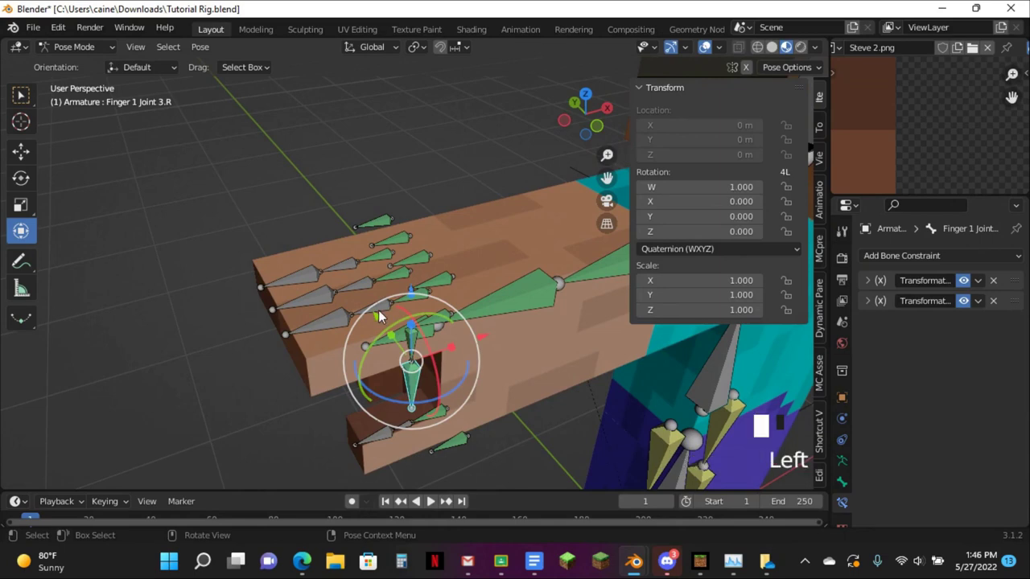
left_click(380, 316)
left_click(337, 258, "shift")
left_click(443, 333, "shift")
left_click(440, 344, "shift")
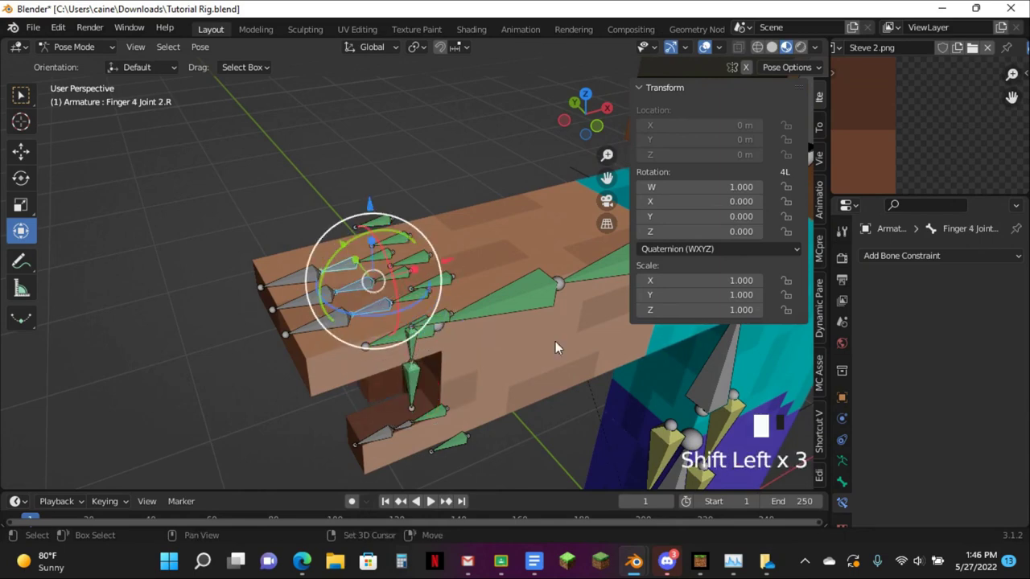
left_click(978, 280)
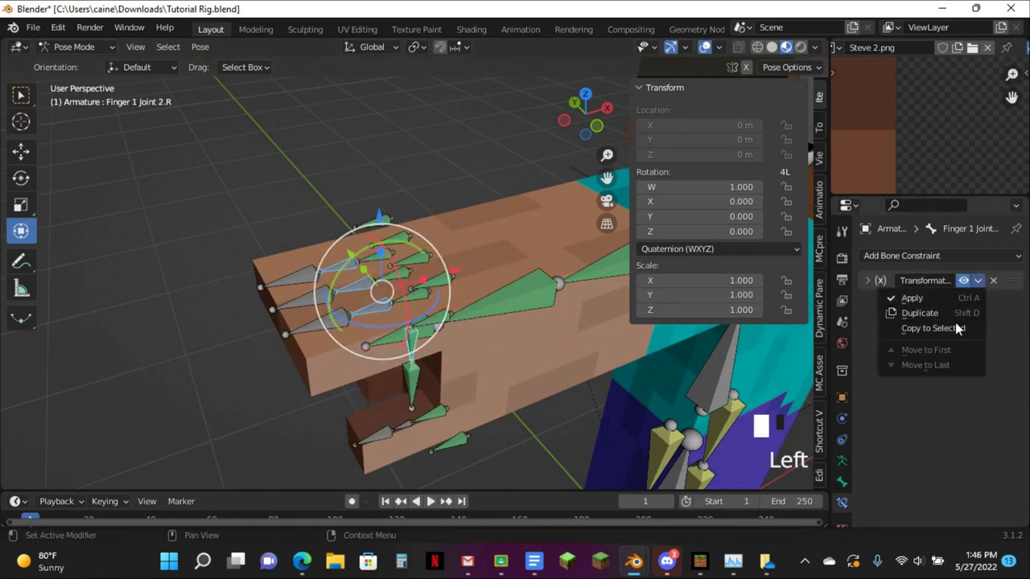
left_click(955, 325)
Move the Joint 1.R bones of all five fingers to the third bone layer in the first block's lower row
left_click(394, 304)
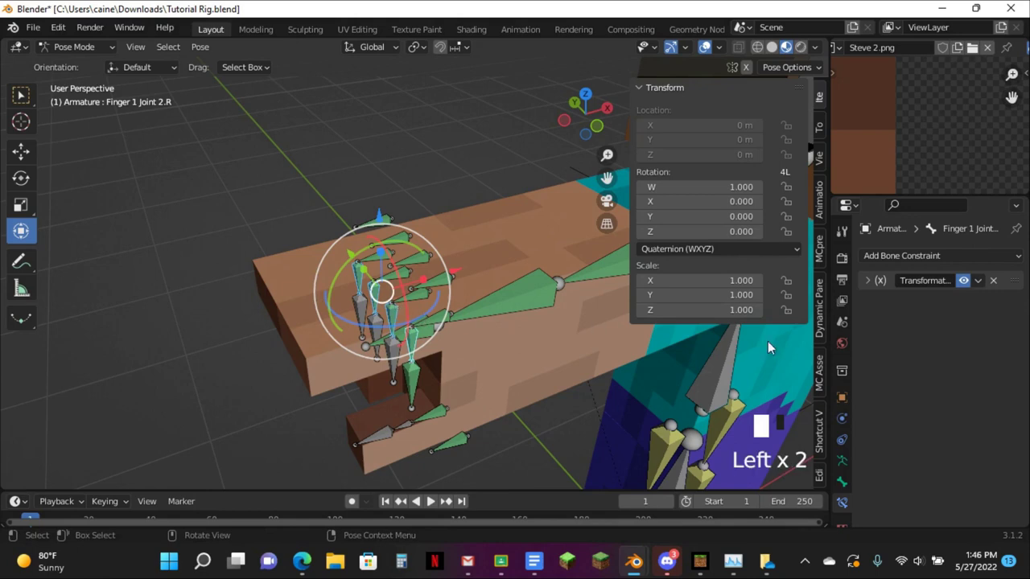
left_click(881, 282)
left_click(882, 280)
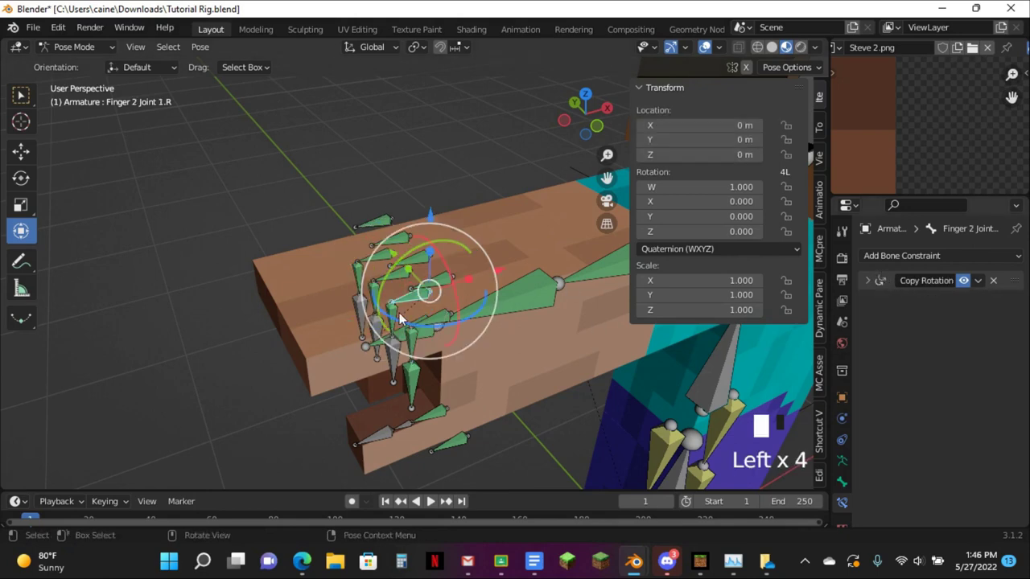
left_click(453, 304)
left_click(419, 295)
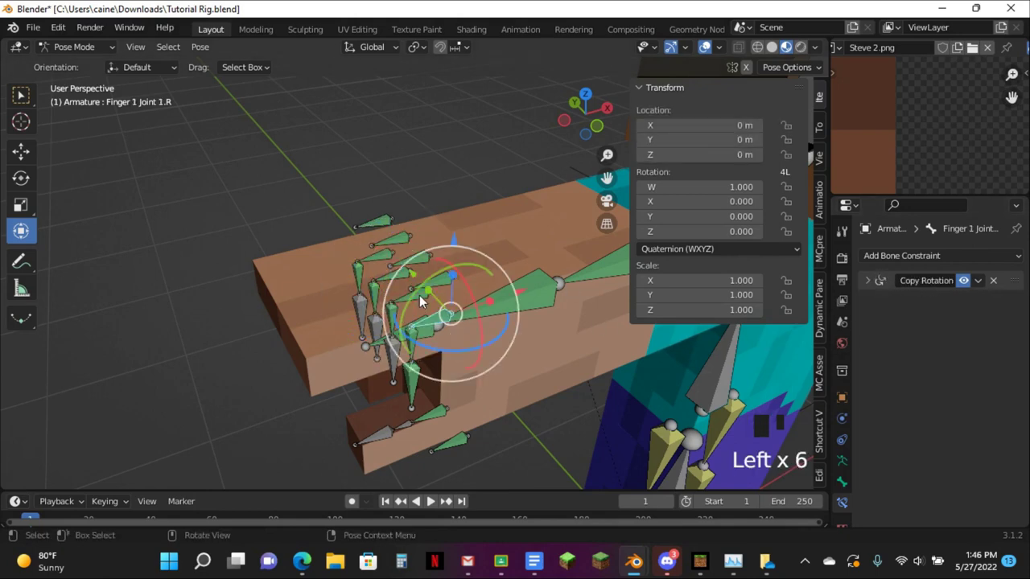
left_click(420, 296, "shift")
left_click(390, 280, "shift")
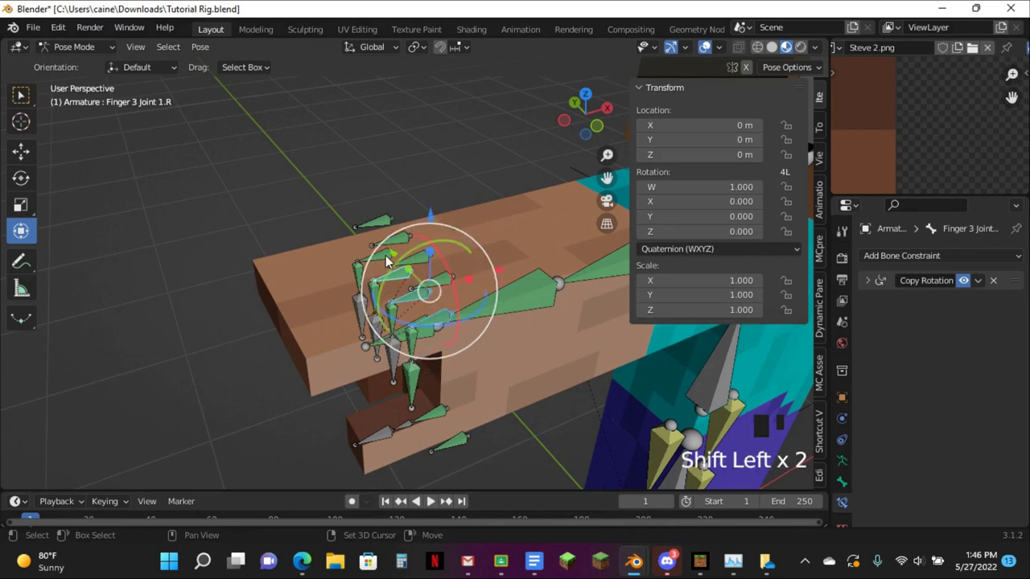
left_click(385, 255, "shift")
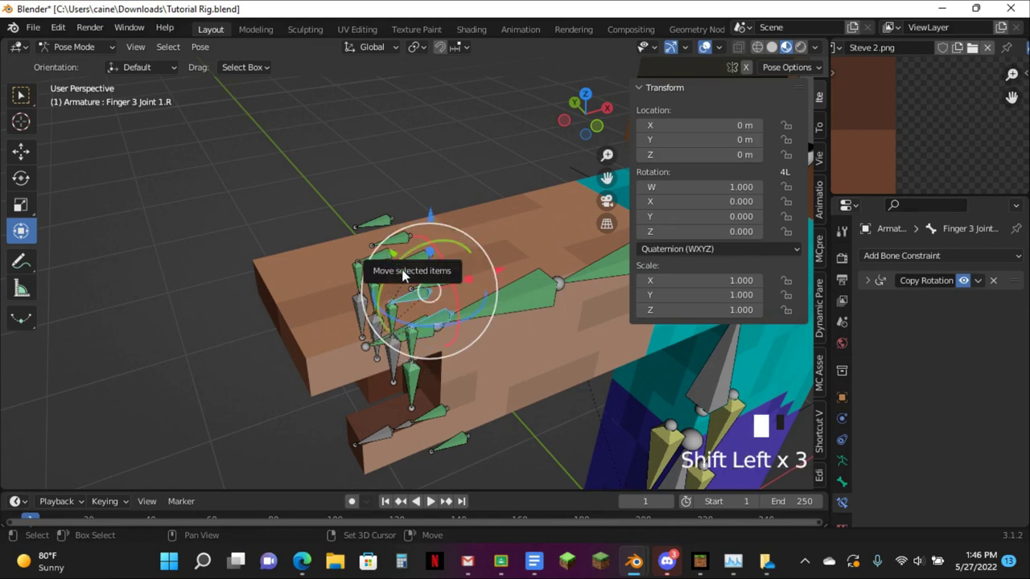
left_click(432, 411, "shift")
left_click(843, 461)
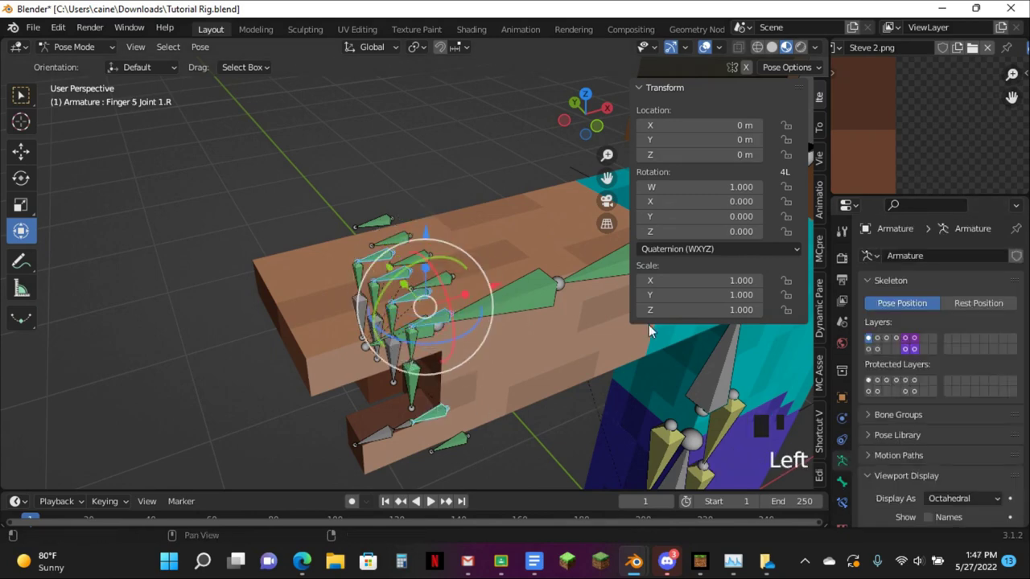
key("m")
key("m")
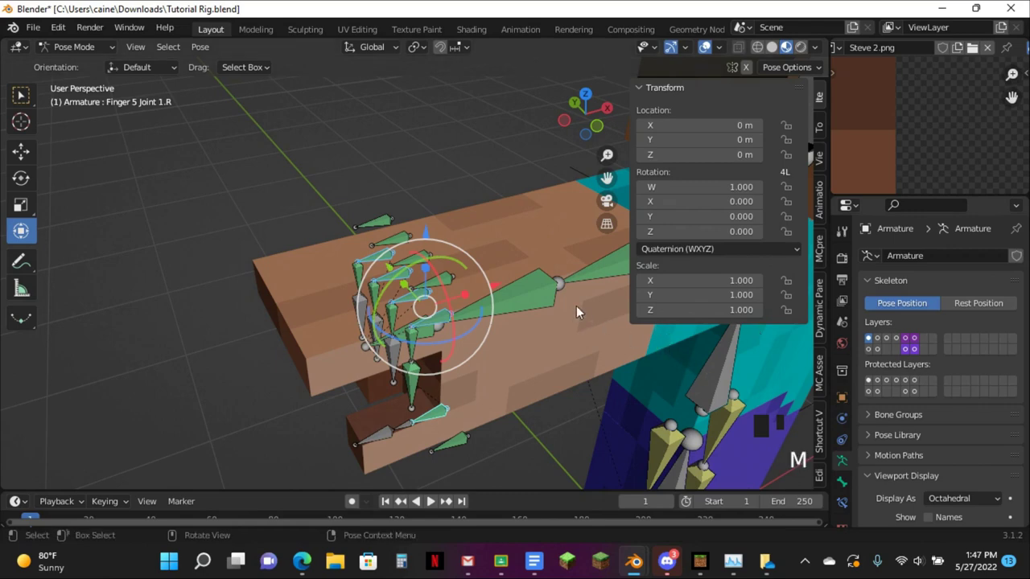
left_click(593, 341)
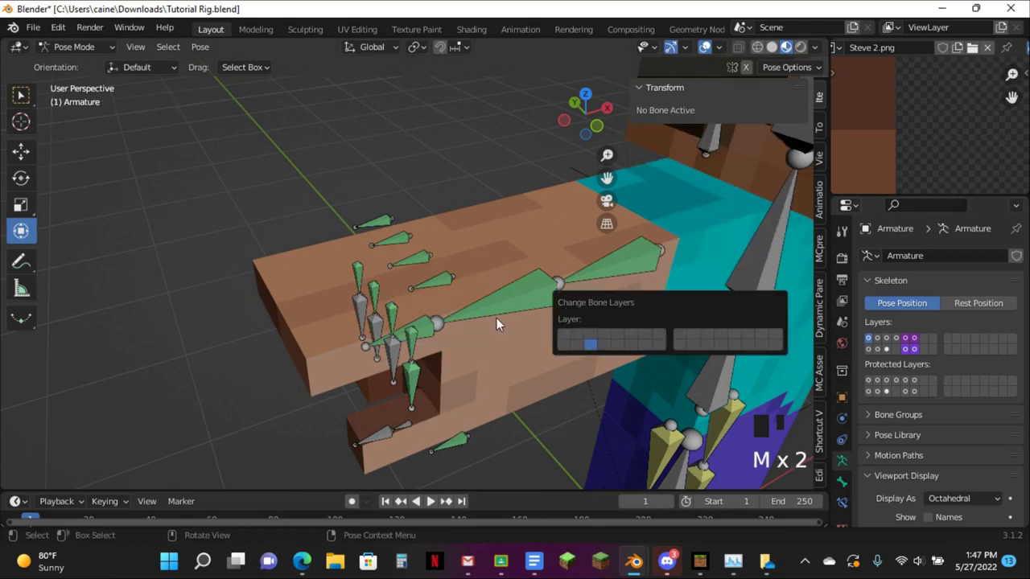
Set the target bone of Finger 2 Joint 2.R's Transformation constraint to Finger 2 CTRL.R
middle_click_drag(448, 277, 413, 329)
left_click(466, 330)
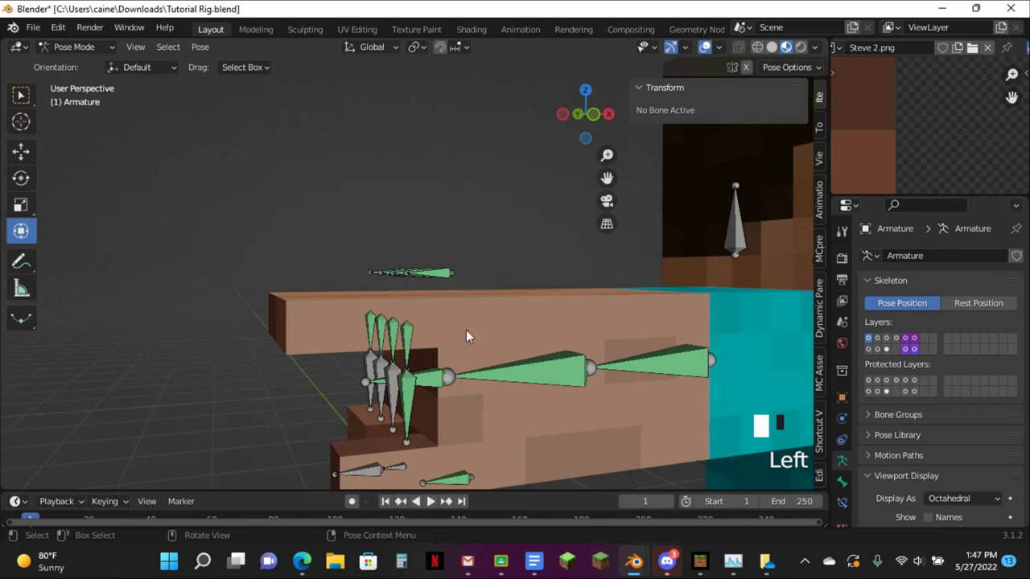
left_click(392, 327)
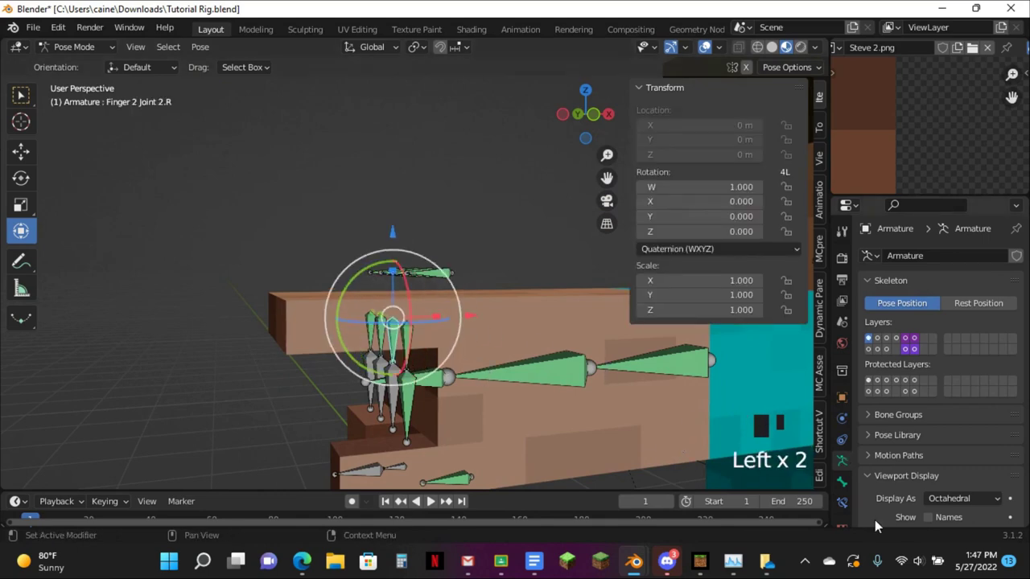
left_click(842, 503)
left_click(843, 502)
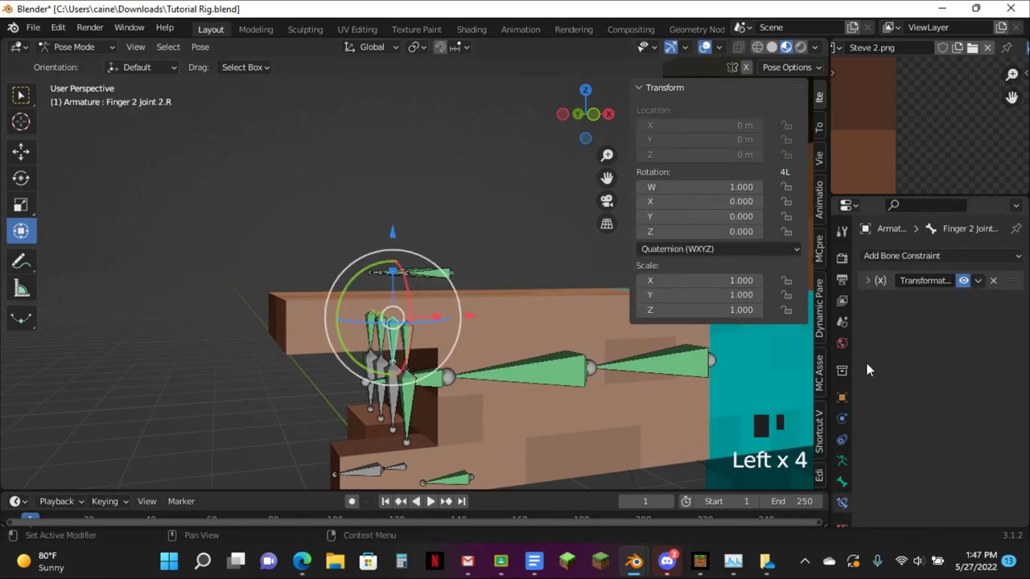
left_click(868, 281)
left_click(965, 321)
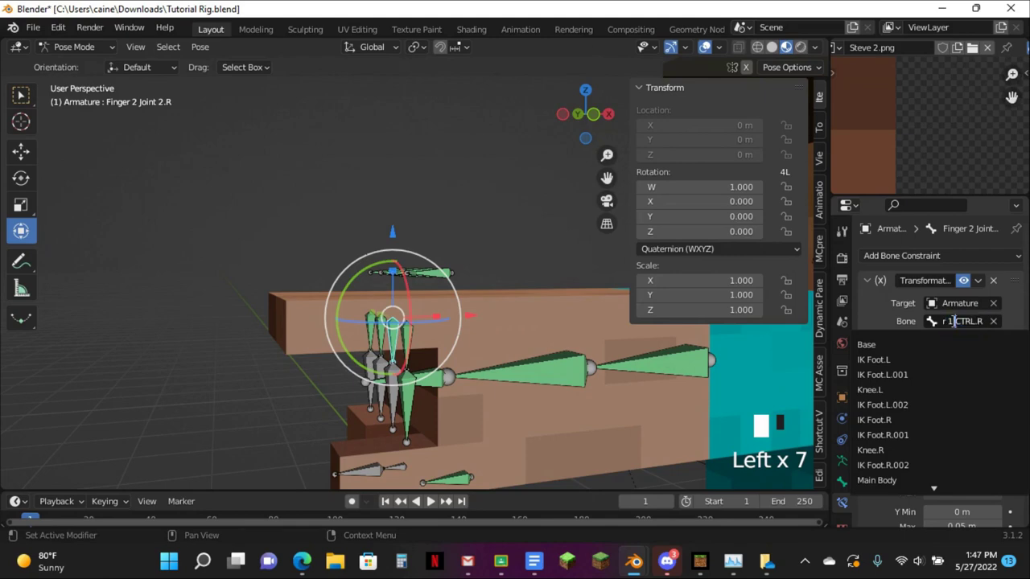
key("BackSpace")
type("2")
key("Return")
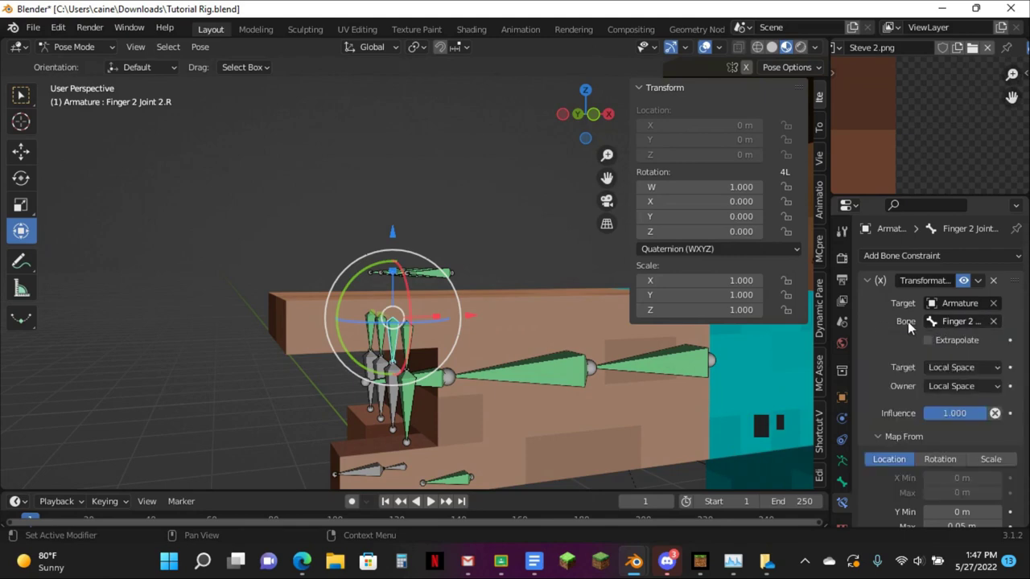
left_click(873, 280)
Set the target bone of Finger 3 Joint 2.R's Transformation constraint to Finger 3 CTRL.R.001
middle_click_drag(406, 280, 494, 283)
left_click(351, 343)
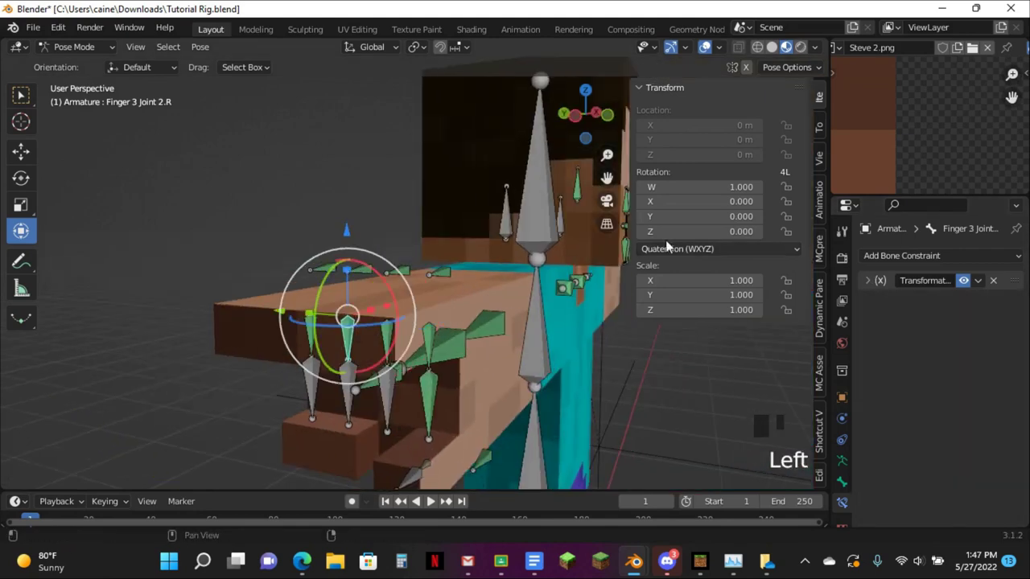
left_click(868, 281)
left_click(965, 321)
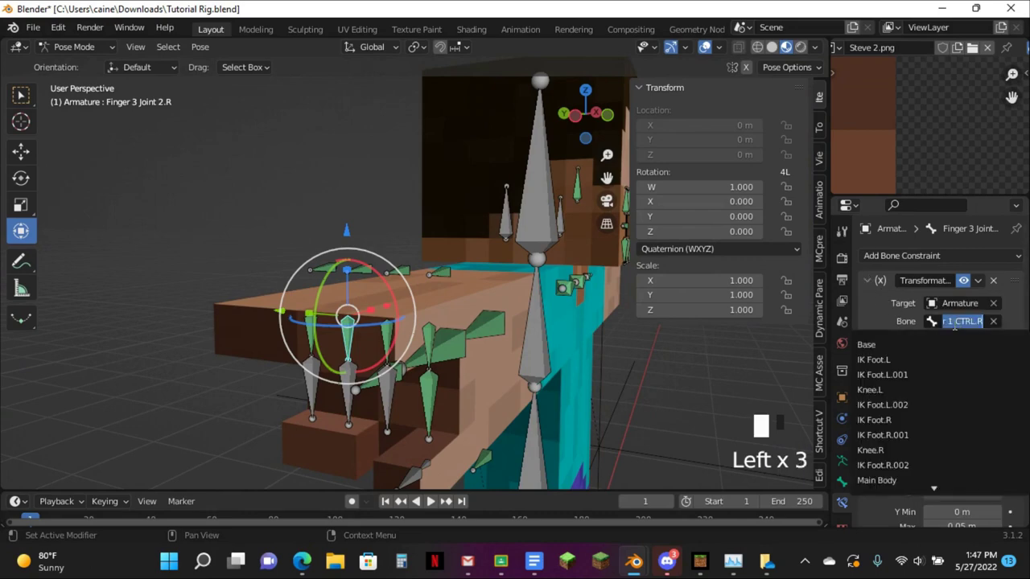
key("BackSpace")
type("3")
key("Return")
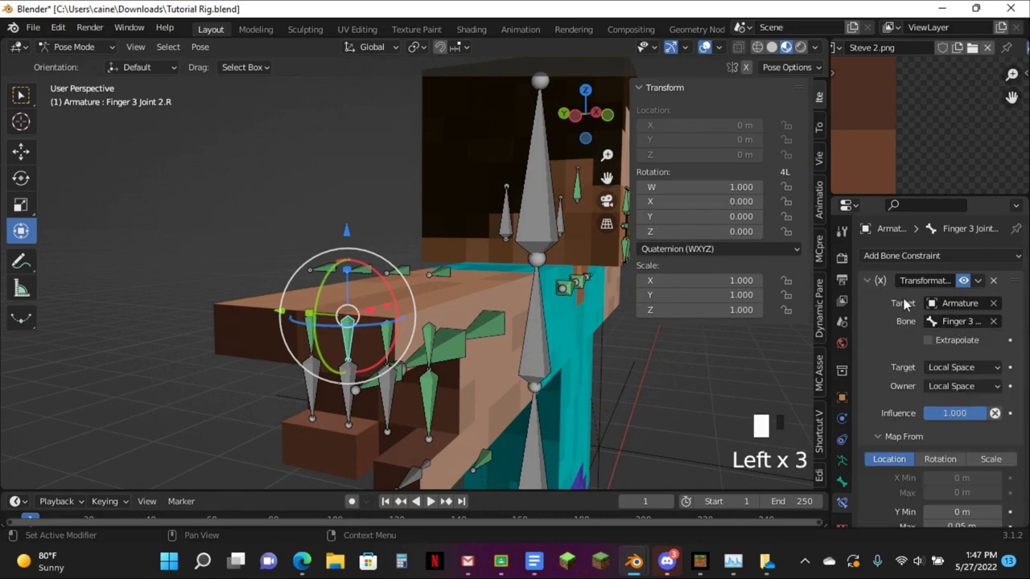
left_click(871, 282)
Set the target bone of Finger 4 Joint 2.R's Transformation constraint to Finger 4 CTRL.R.001
middle_click_drag(499, 322, 434, 322)
left_click(297, 352)
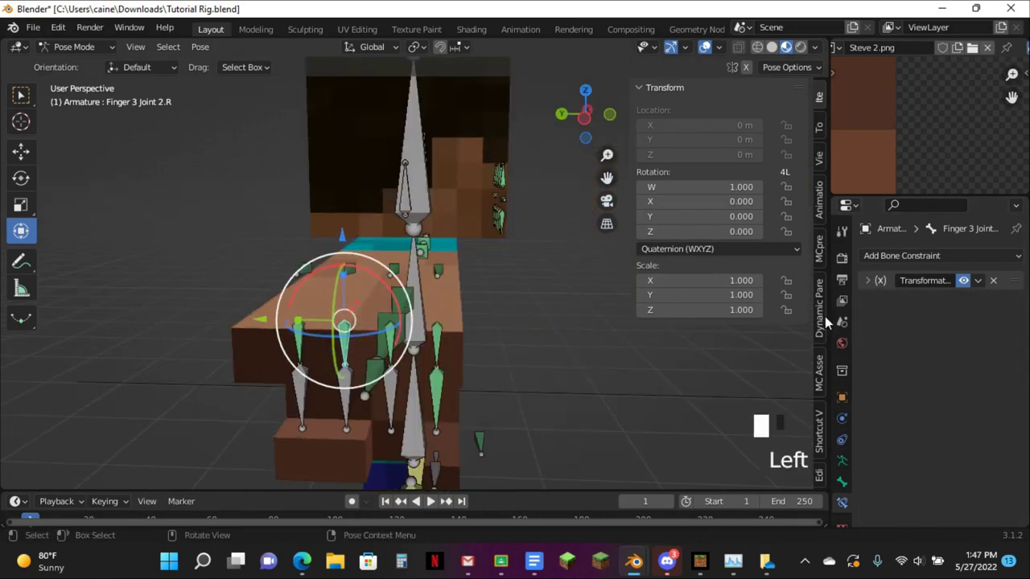
left_click(886, 277)
left_click(953, 321)
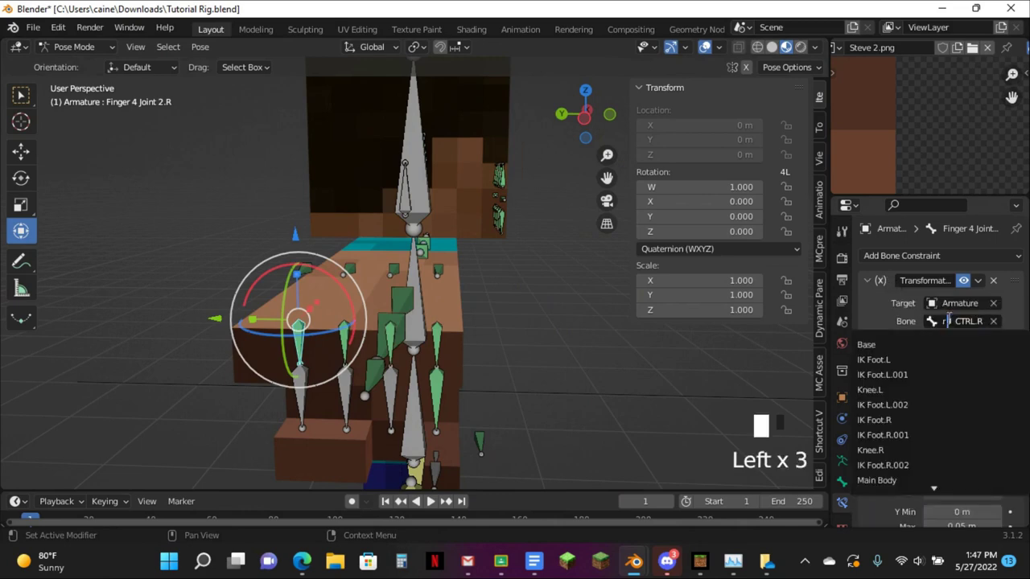
key("BackSpace")
type("4")
key("Return")
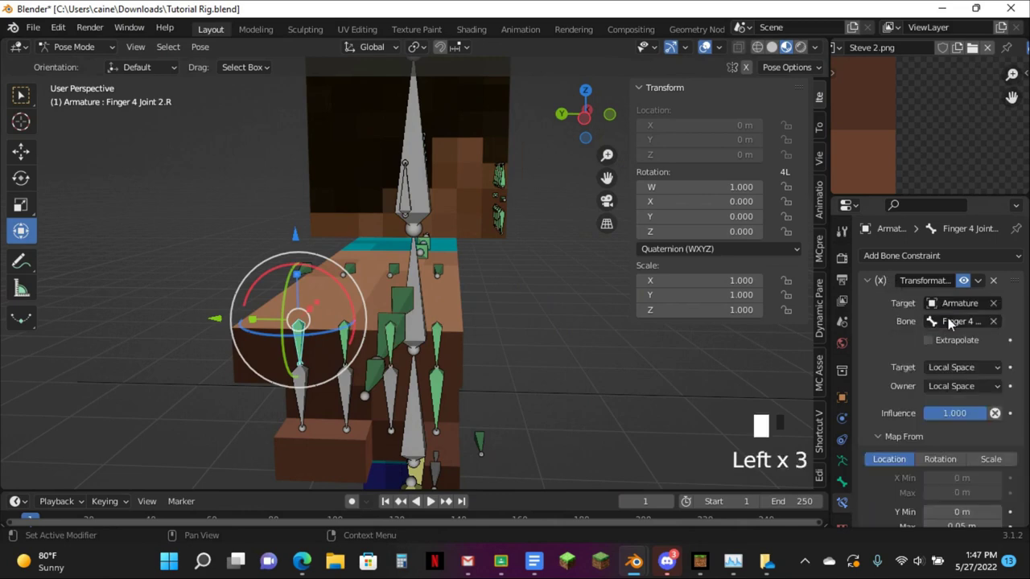
left_click(868, 280)
Test the Joint 2 curl by moving the Finger 2, 3 and 4 control bones, and reset their locations
left_click(332, 262)
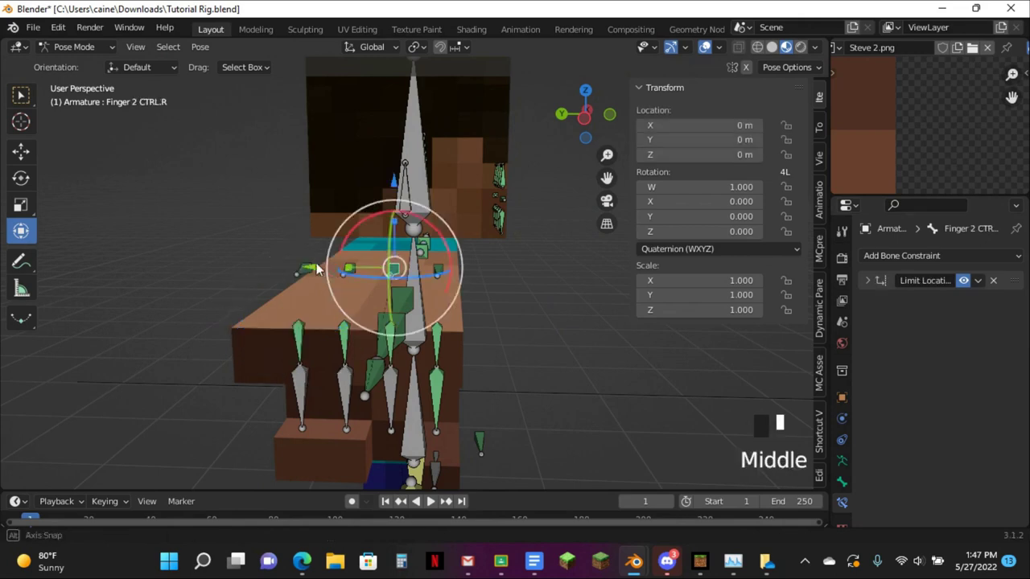
key("g")
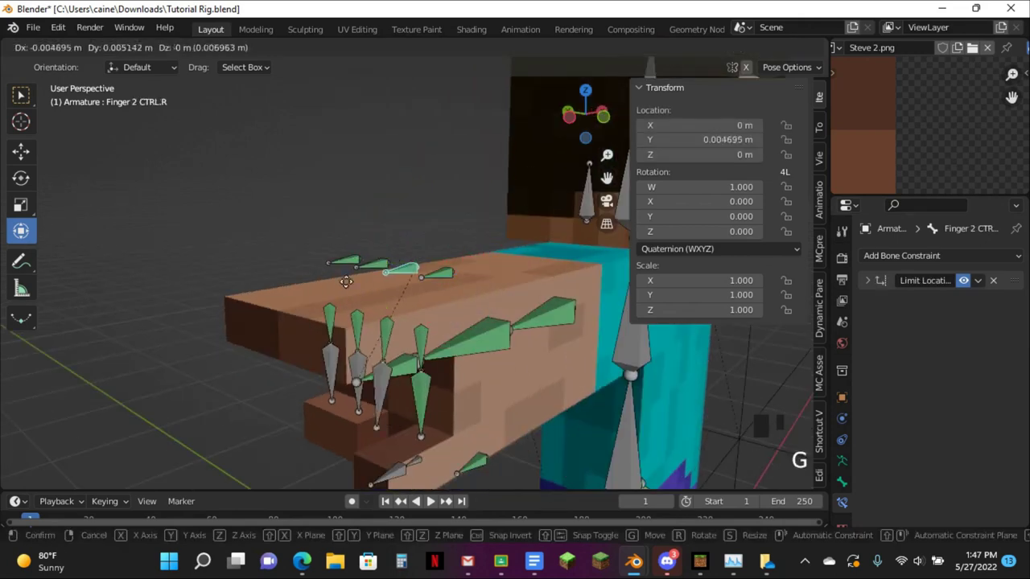
left_click(376, 276)
left_click(371, 266)
key("g")
left_click(349, 265)
key("alt+g")
left_click(351, 264)
key("g")
left_click(343, 264)
key("alt+g")
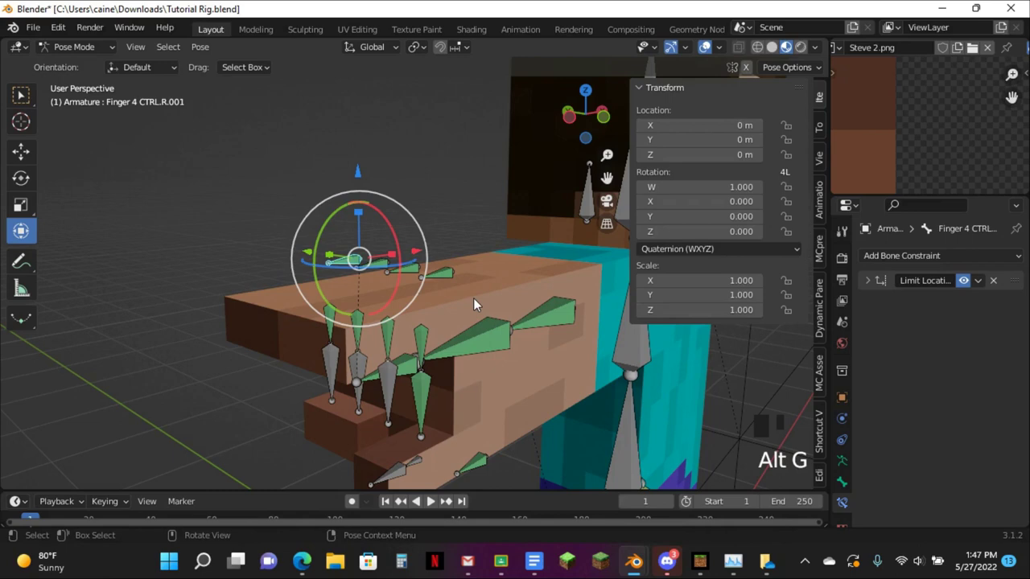
Copy both Transformation constraints from Finger 1 Joint 3.R to the Joint 3.R bones of Fingers 2, 3 and 4
left_click(334, 367)
left_click(362, 366, "shift")
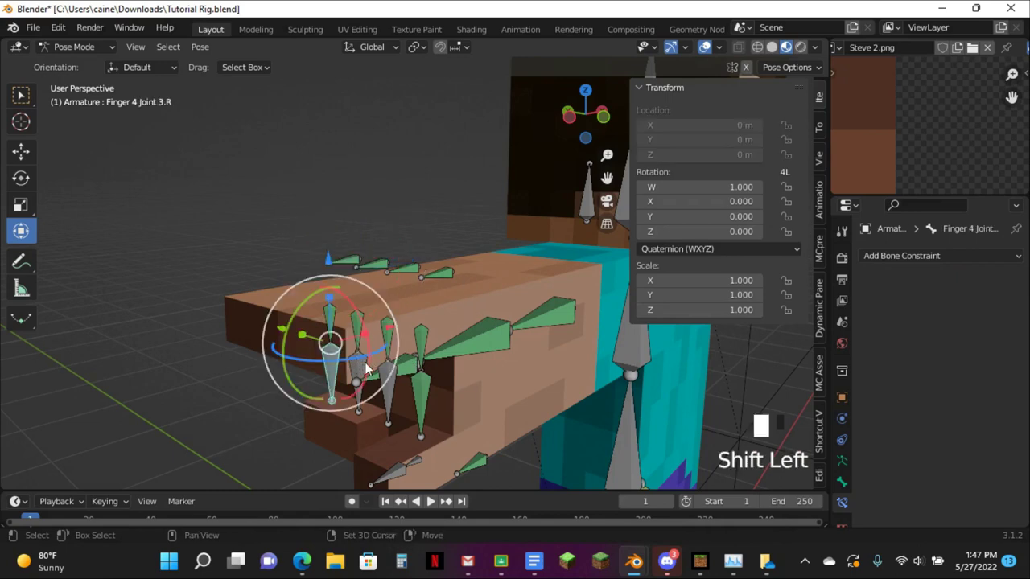
left_click(387, 391, "shift")
left_click(427, 391, "shift")
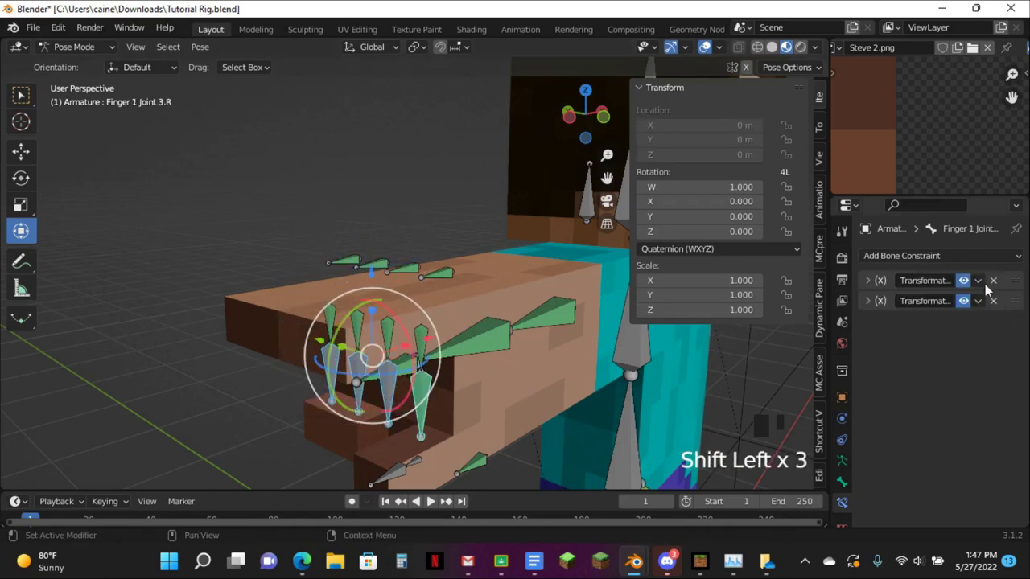
left_click(978, 282)
left_click(966, 325)
left_click(977, 301)
left_click(927, 347)
Set the target bone of Finger 2 Joint 3.R's first Transformation constraint to Finger 2 CTRL.R
left_click(394, 388)
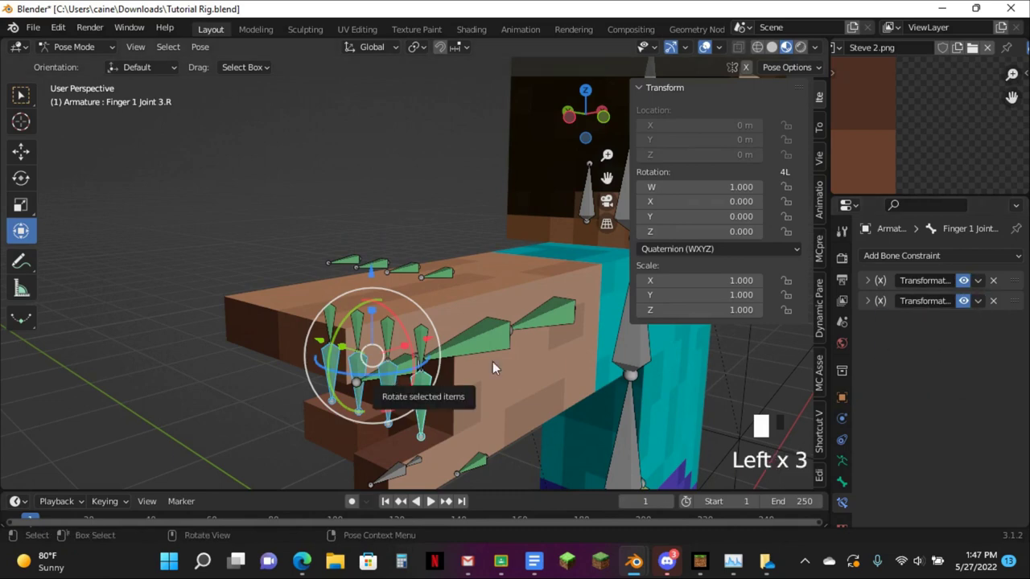
left_click(873, 284)
left_click(944, 321)
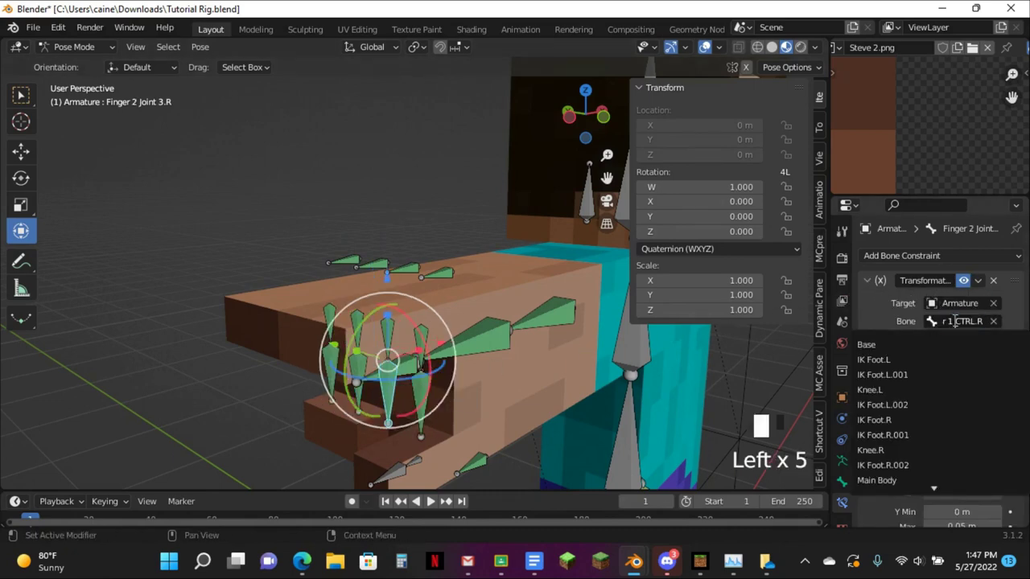
key("Left")
key("BackSpace")
type("2")
key("Return")
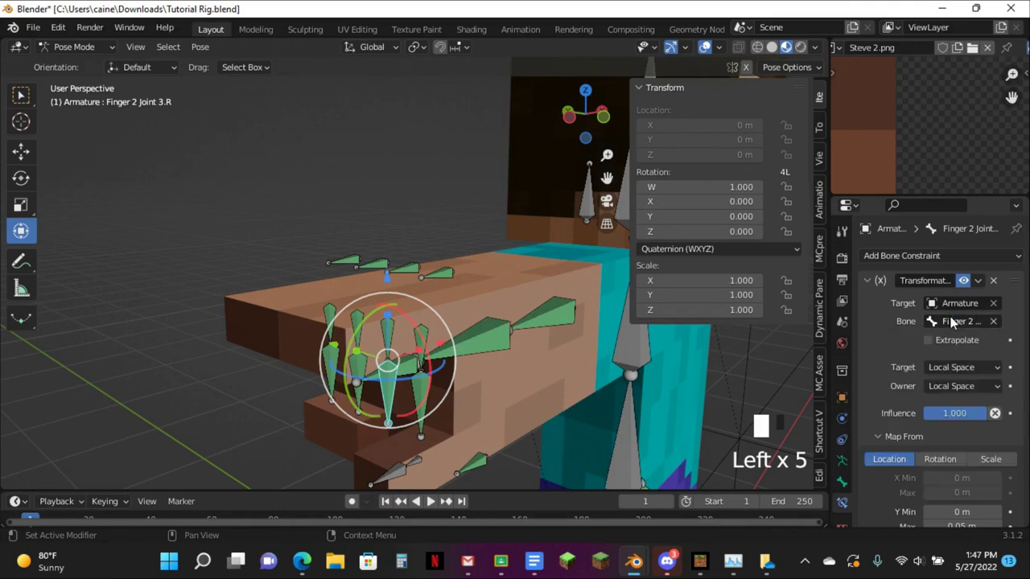
Copy the Finger 2 CTRL.R target bone into Finger 2 Joint 3.R's second Transformation constraint
left_click(950, 317)
key("ctrl+c")
left_click(906, 298)
left_click(868, 276)
left_click(876, 299)
left_click(876, 300)
key("ctrl+v")
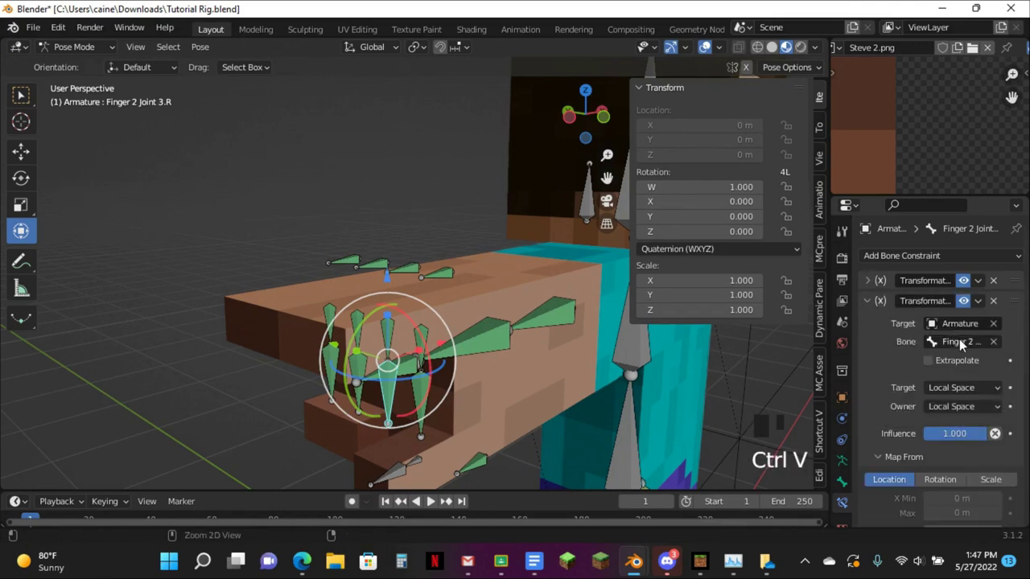
left_click(889, 300)
Set the target bone of Finger 3 Joint 3.R's first Transformation constraint to Finger 3 CTRL.R.001
left_click(369, 374)
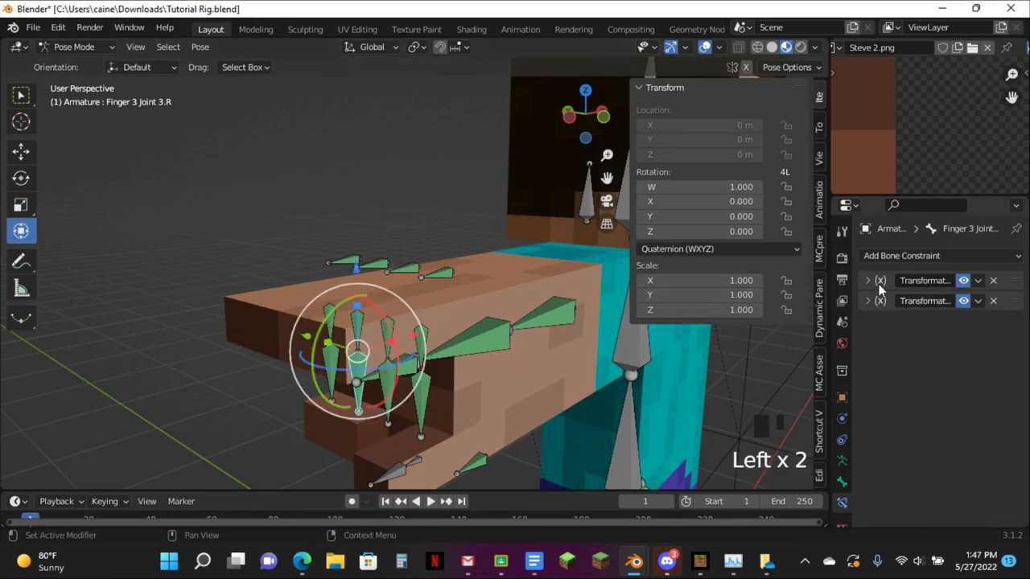
left_click(867, 280)
left_click(938, 321)
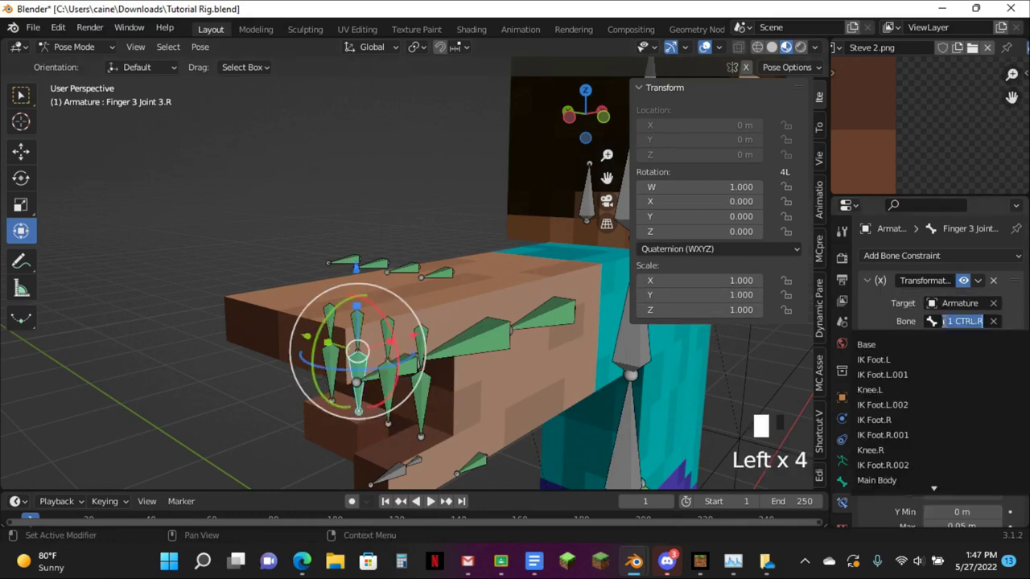
key("BackSpace")
type("3")
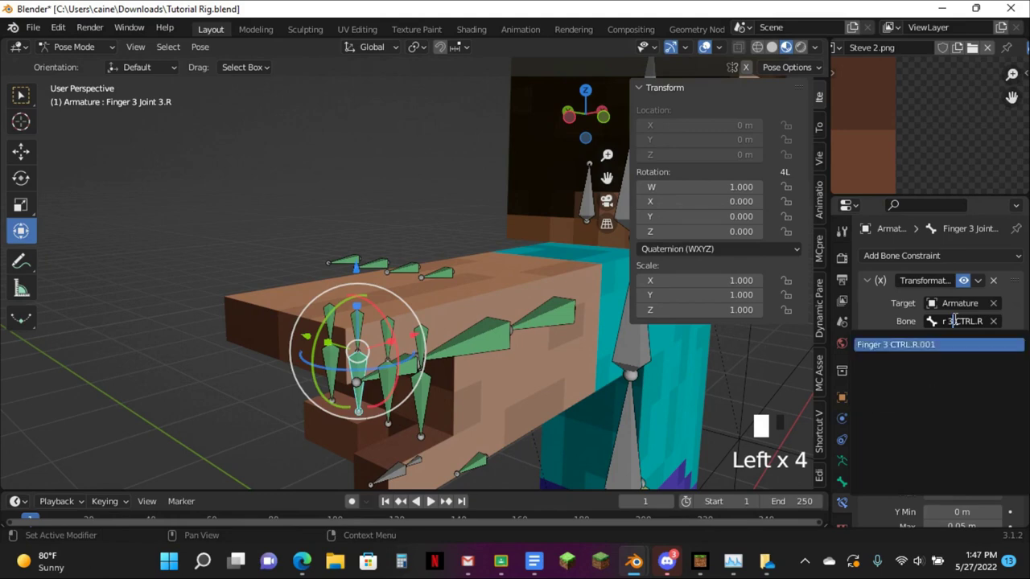
key("Return")
left_click(868, 281)
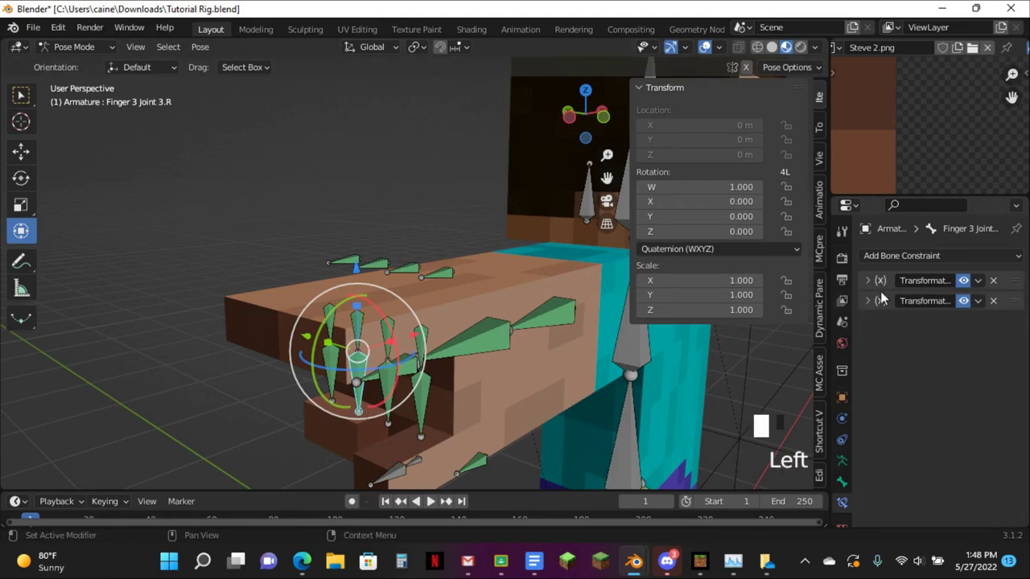
Set the target bone of Finger 3 Joint 3.R's second Transformation constraint to Finger 3 CTRL.R.001
left_click(868, 300)
left_click(961, 342)
key("BackSpace")
type("3")
key("Return")
left_click(885, 301)
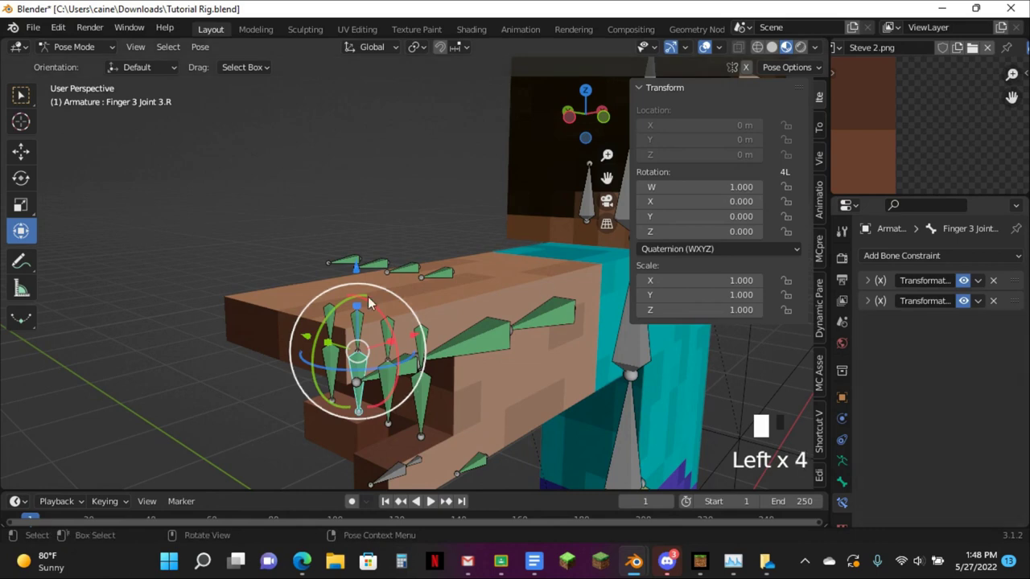
Set the target bone of Finger 4 Joint 3.R's second Transformation constraint to Finger 4 CTRL.R.001
left_click(332, 357)
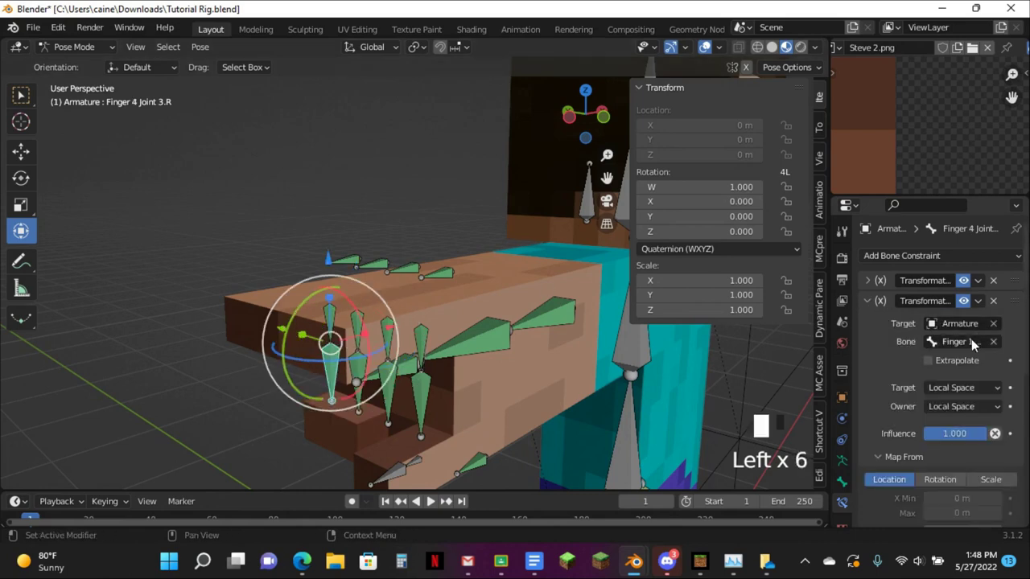
left_click(971, 342)
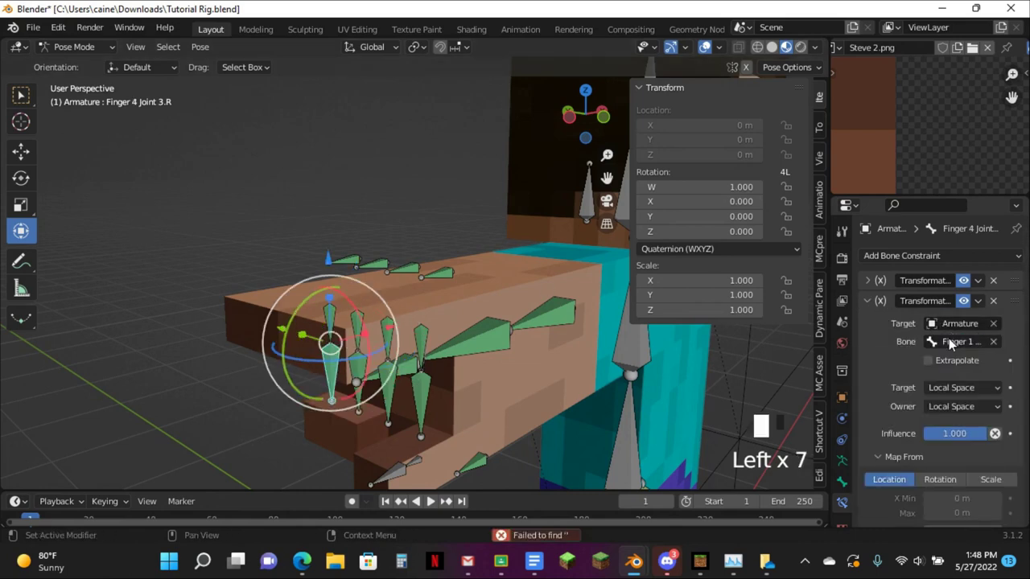
left_click(949, 338)
key("BackSpace")
type("4")
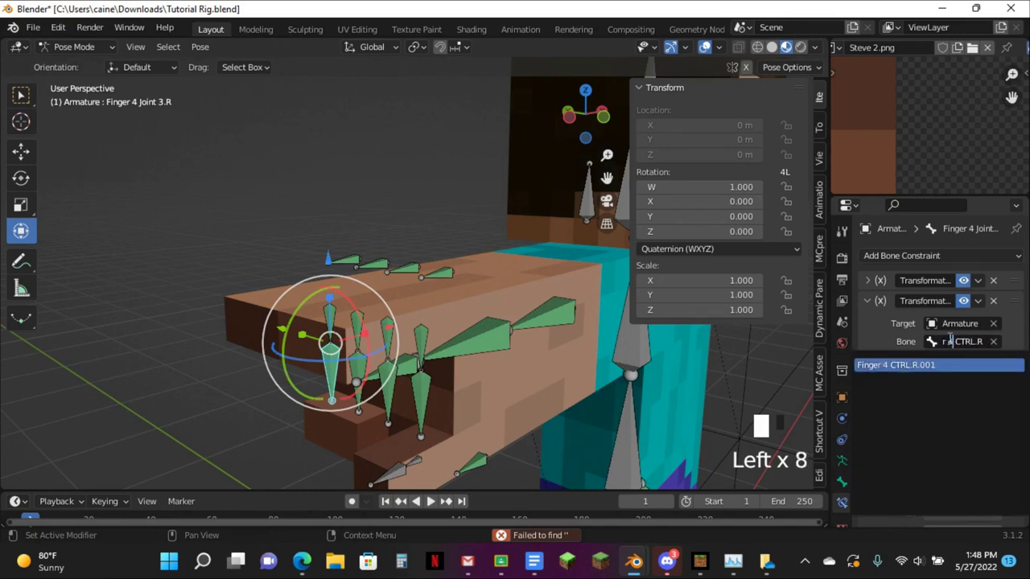
key("Return")
Copy the Finger 4 CTRL.R.001 target bone into Finger 4 Joint 3.R's first Transformation constraint
key("ctrl+c")
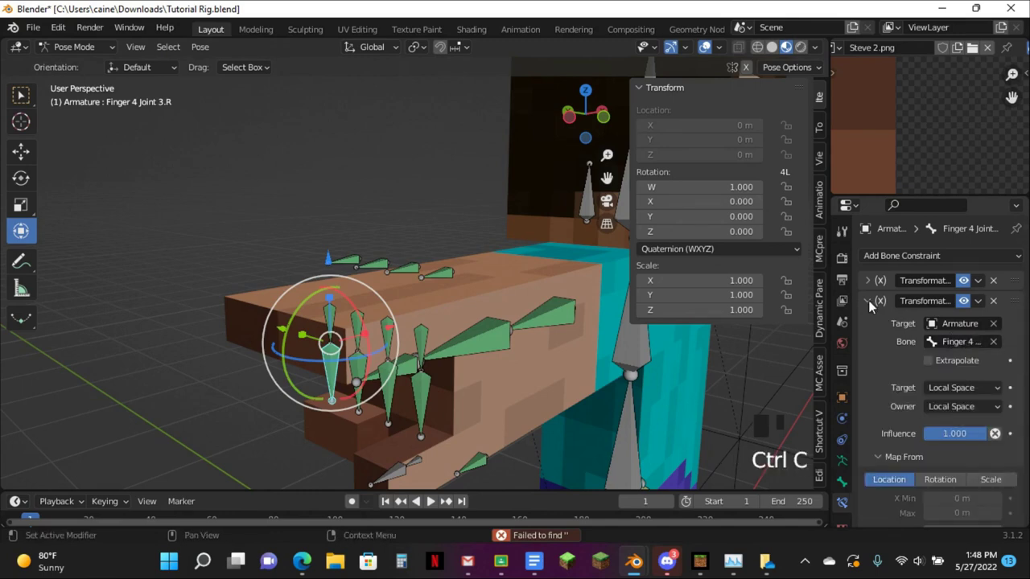
left_click(867, 300)
left_click(867, 280)
key("ctrl+v")
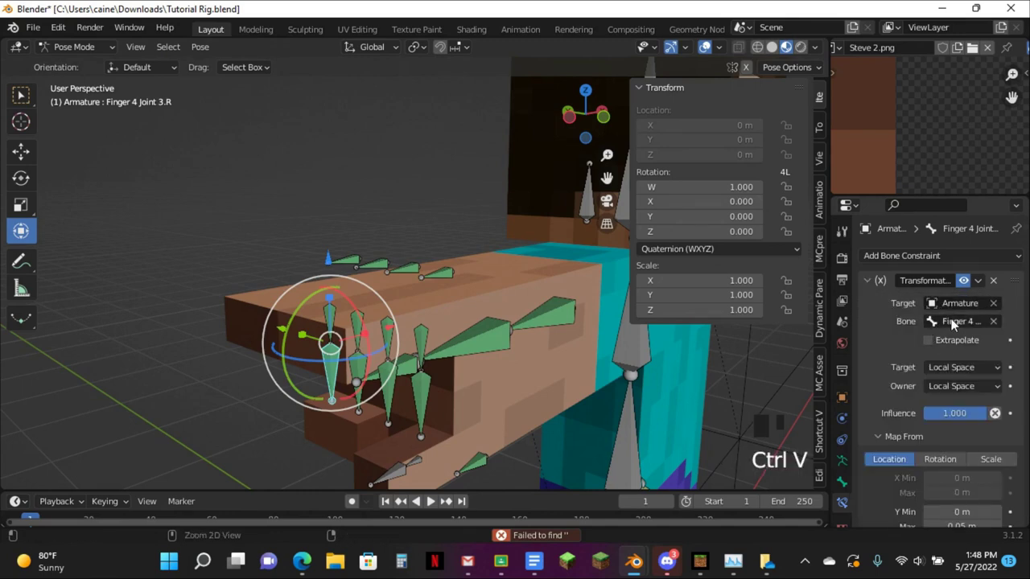
left_click(869, 281)
Test the full curl of Fingers 1 to 4 by moving each control bone in turn and resetting its location
middle_click_drag(322, 253, 438, 276)
left_click(414, 257)
key("g")
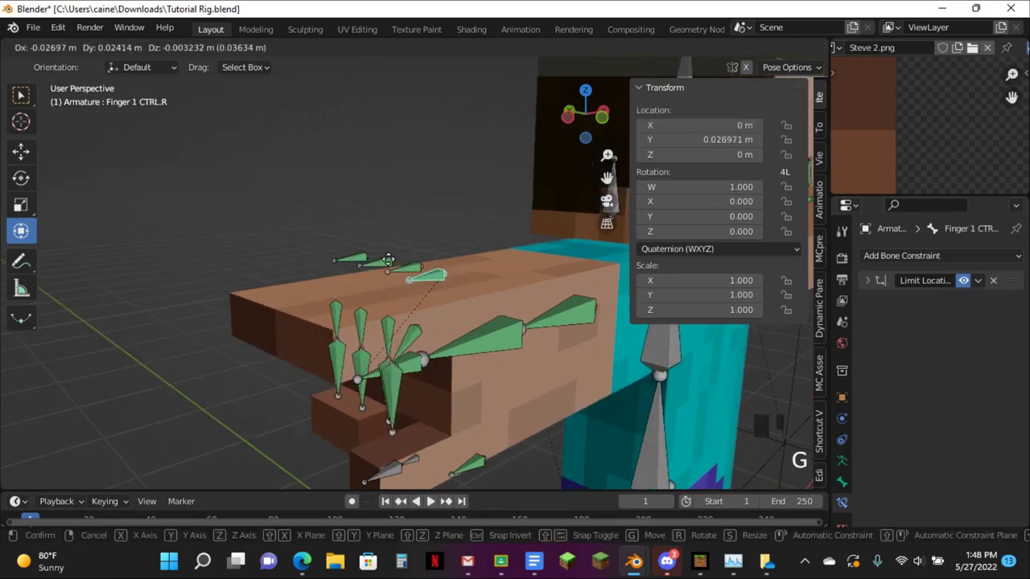
key("alt+g")
left_click(383, 265)
key("g")
key("alt+g")
left_click(374, 256)
key("g")
key("alt+g")
left_click(351, 254)
key("g")
key("alt+g")
Copy Finger 1 Joint 2.R's Transformation constraint to Finger 5 Joint 2.R
middle_click_drag(492, 293, 431, 234)
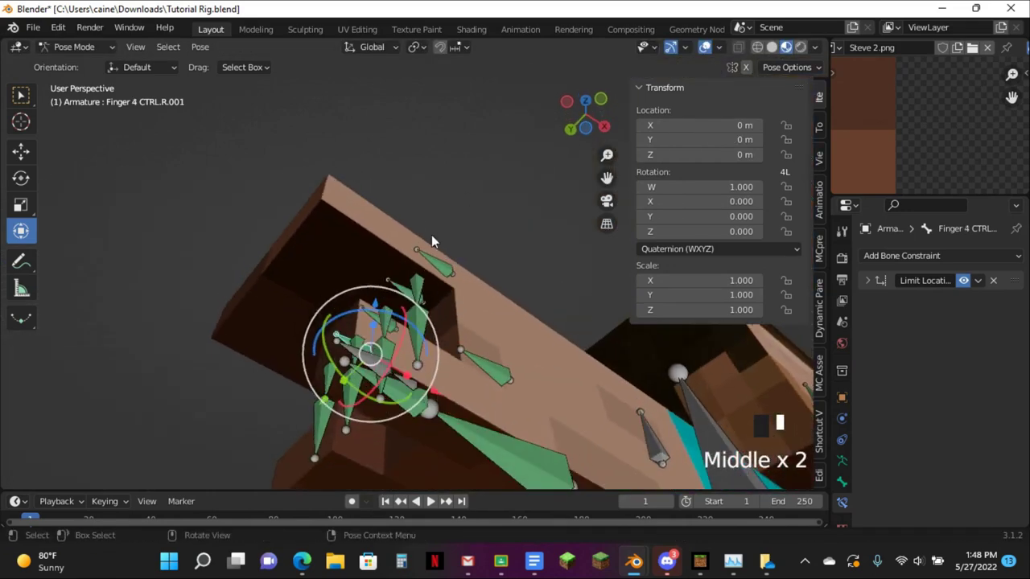
left_click(416, 383)
left_click(424, 294, "shift")
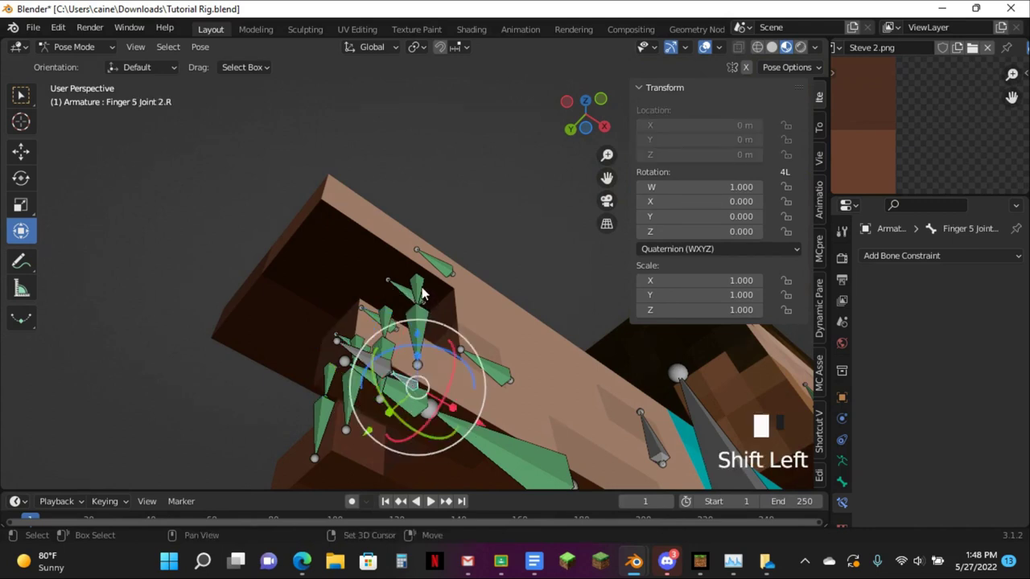
left_click(424, 294, "shift")
left_click(985, 286)
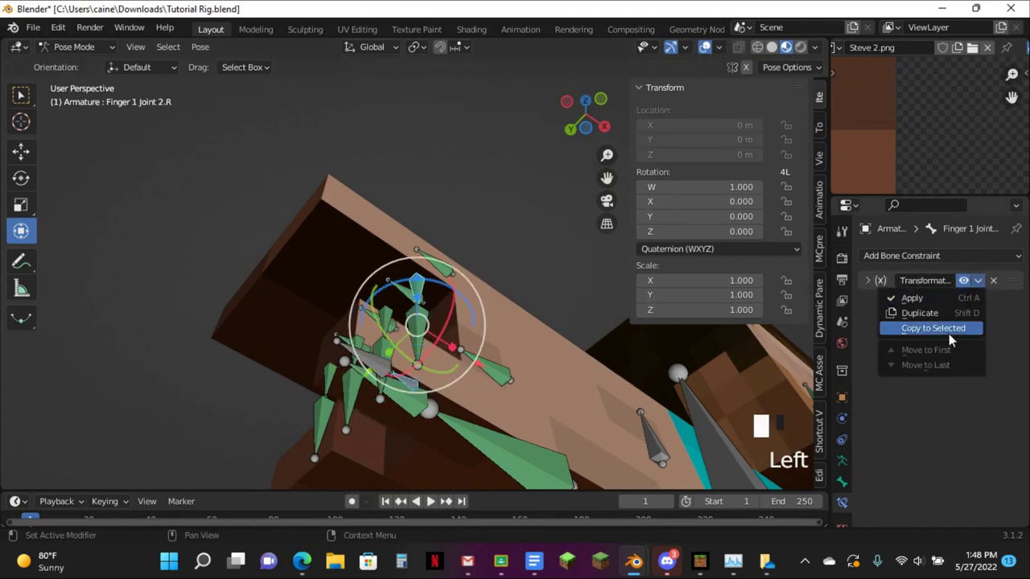
left_click(929, 326)
In Finger 5 Joint 2.R's Transformation constraint, set the mapped rotation's Z minimum to -90° and reset its X minimum to 0°
left_click(445, 397)
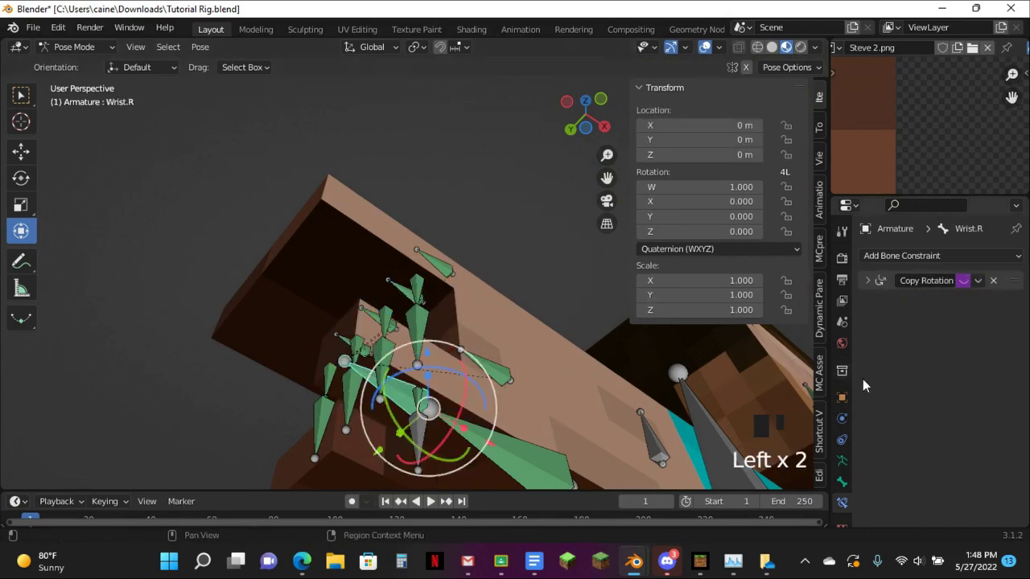
left_click(423, 400)
scroll(990, 316, "down", 1)
left_click(869, 281)
scroll(969, 311, "down", 6)
scroll(995, 357, "down", 2)
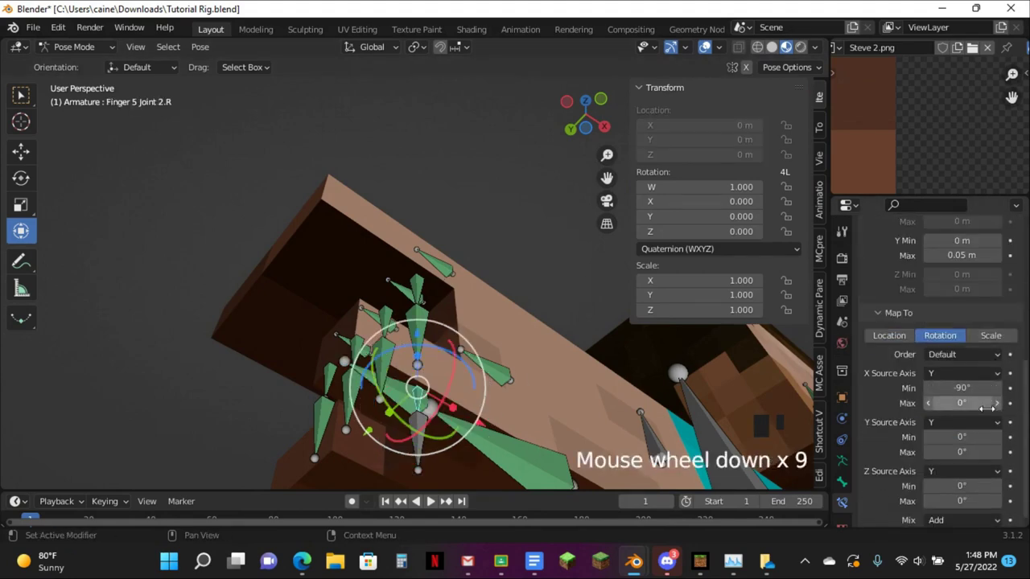
key("ctrl+c")
key("ctrl+v")
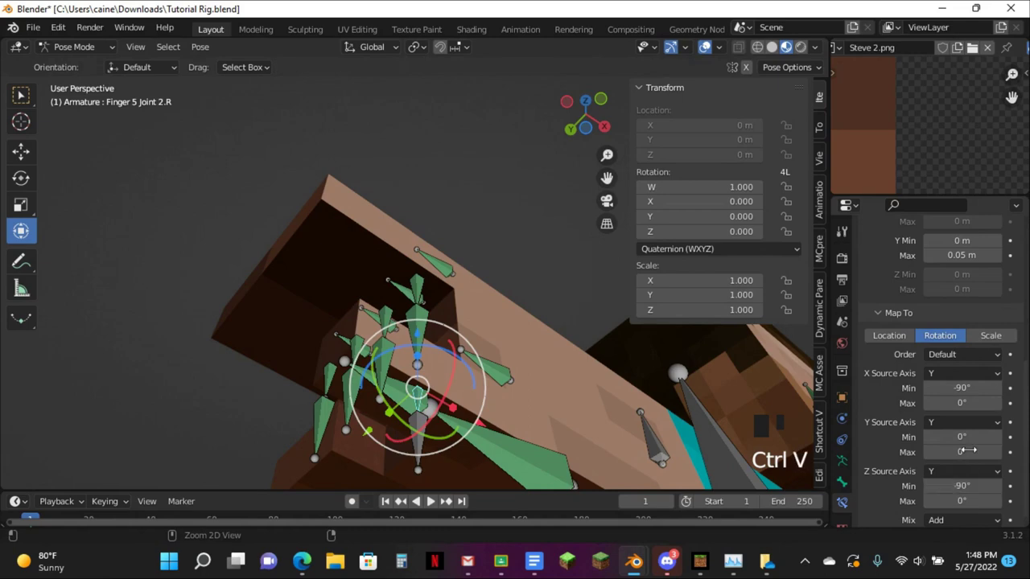
key("BackSpace")
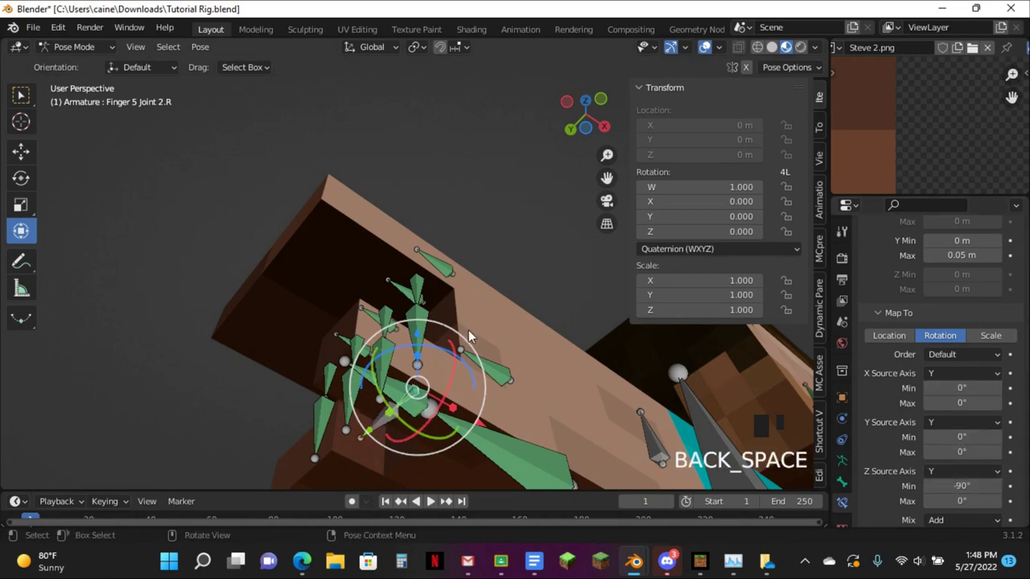
Test Finger 5's bend by moving the control bone beside the thumb, resetting its location, and moving it again
left_click(483, 364)
key("g")
left_click(405, 316)
key("alt+g")
key("g")
left_click(411, 380)
Set the mapped rotation's X source axis to X in Finger 5 Joint 2.R's Transformation constraint
left_click(455, 385)
scroll(982, 384, "down", 12)
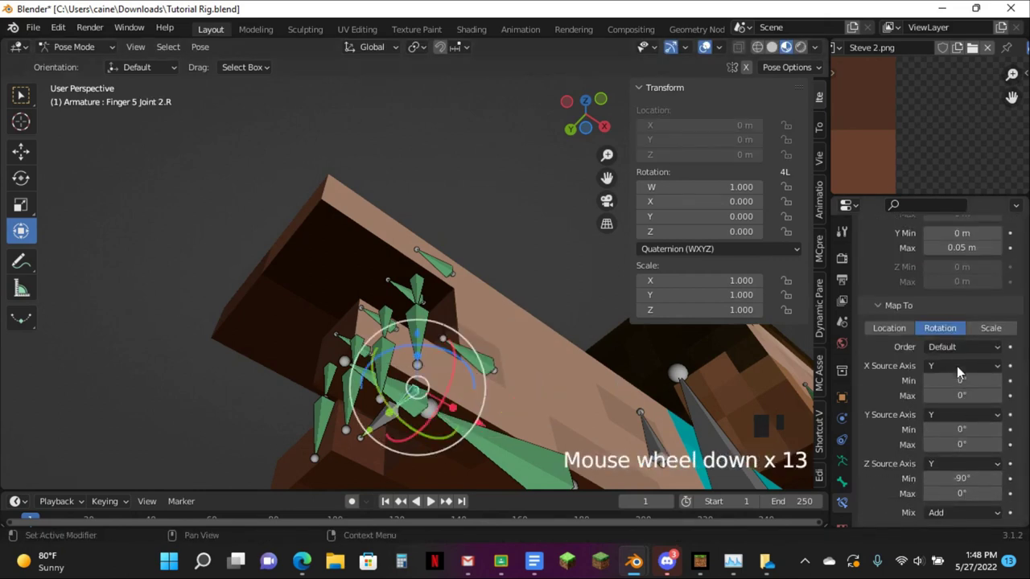
left_click(960, 363)
left_click(953, 384)
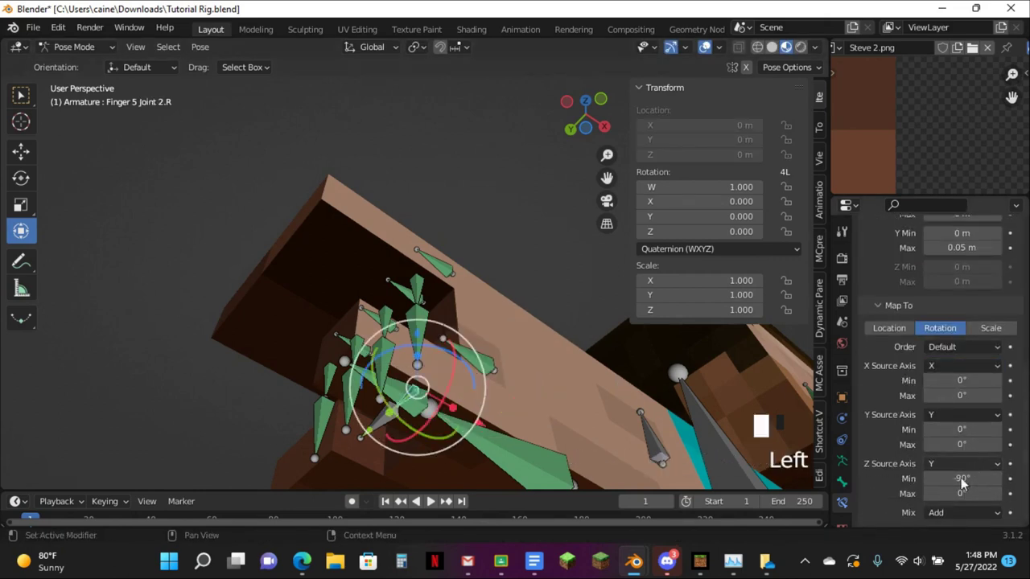
Set the mapped rotation's Z maximum to 90° and Z minimum to 0° on Finger 5 Joint 2.R, and reset Finger 5 CTRL.R's location
key("minus")
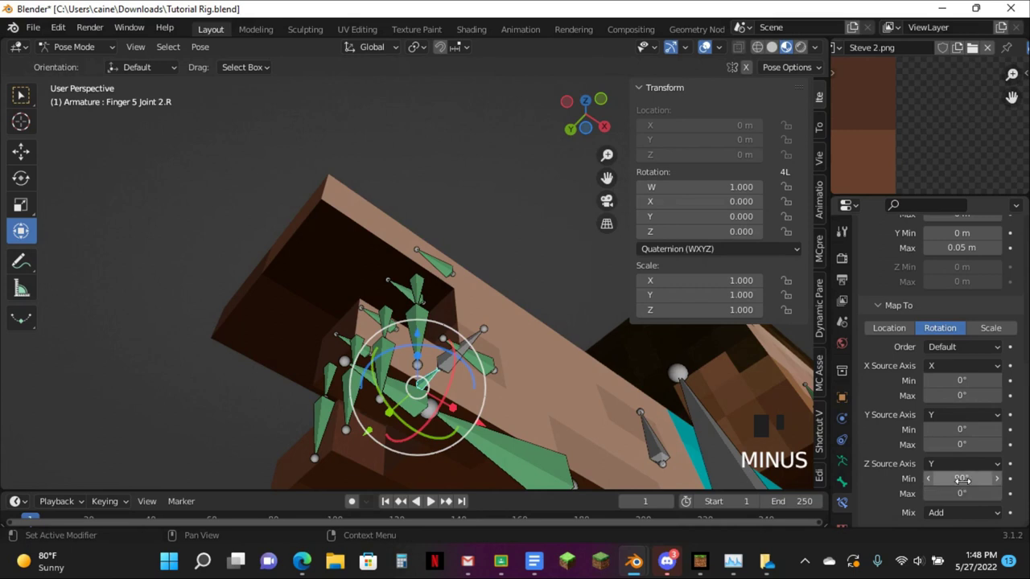
key("ctrl+v")
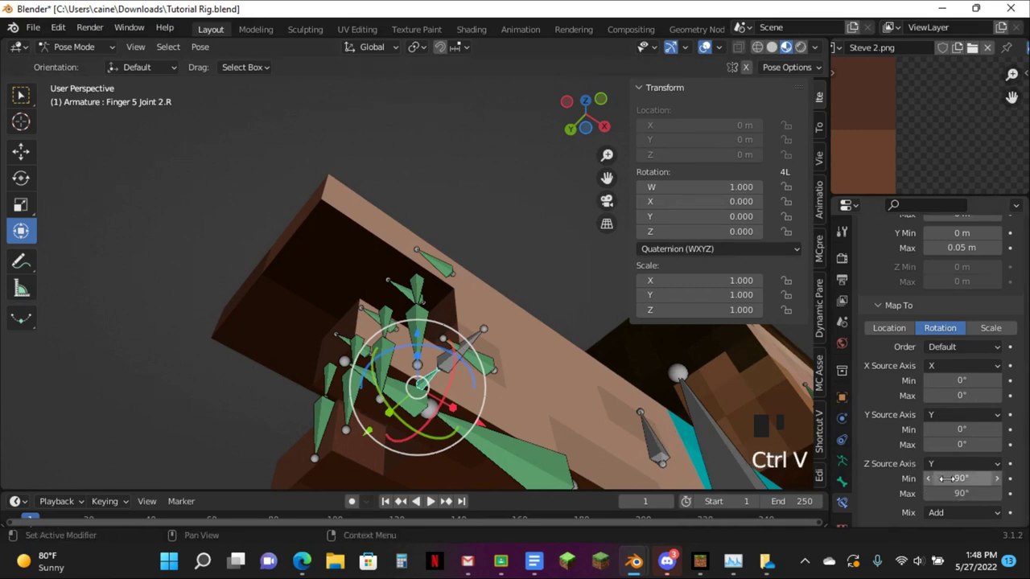
key("BackSpace")
left_click(497, 370)
key("alt+g")
In Finger 5 Joint 2.R's Transformation constraint, negate the mapped Z maximum to -90°, transfer that value to the Z minimum, and reset the maximum to 0°
left_click(582, 383)
left_click(407, 383)
scroll(1004, 416, "down", 11)
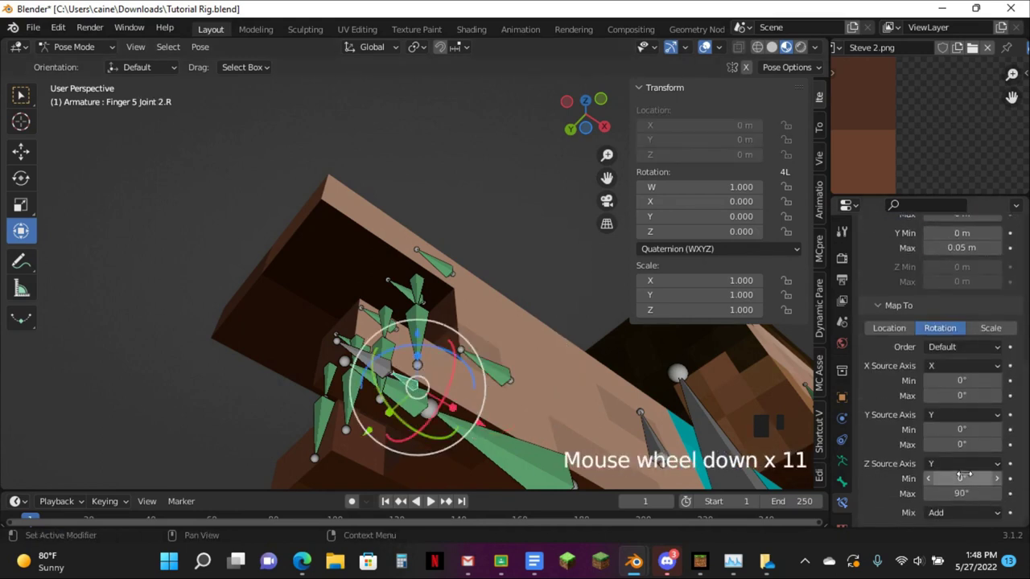
key("minus")
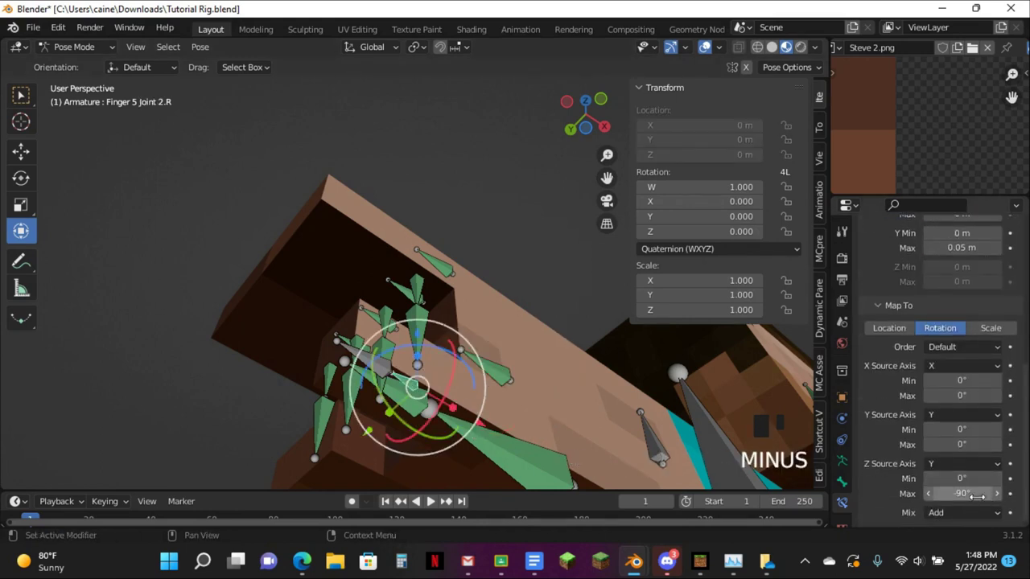
key("ctrl+c")
key("ctrl+v")
key("BackSpace")
Test Finger 5's bend by moving Finger 5 CTRL.R to 0.1 m along its Y axis
left_click(501, 373)
middle_click_drag(520, 357, 537, 291)
key("g")
left_click(463, 256)
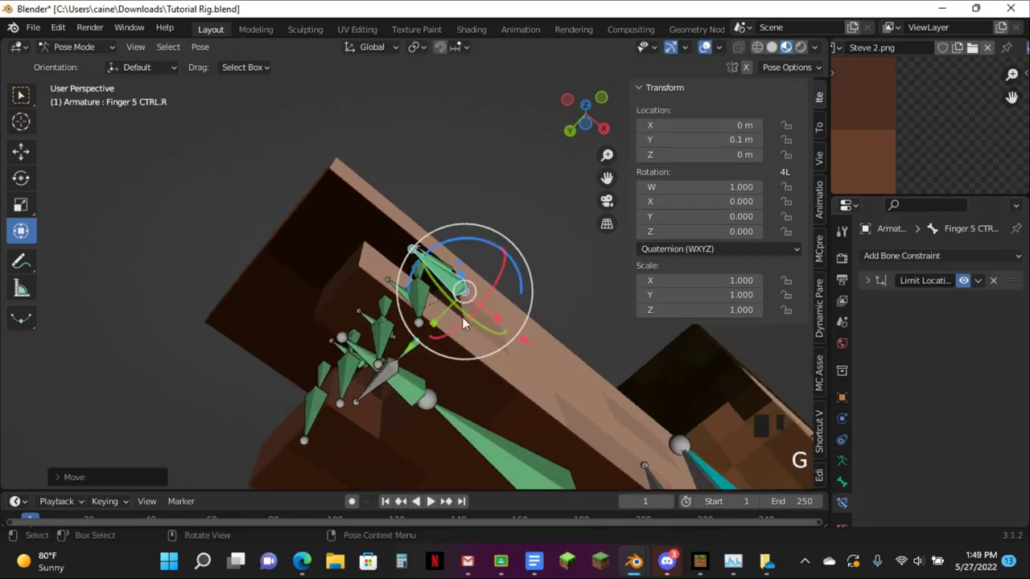
Retarget Finger 5 Joint 2.R's Transformation constraint to the Finger 5 control bone
left_click(416, 346)
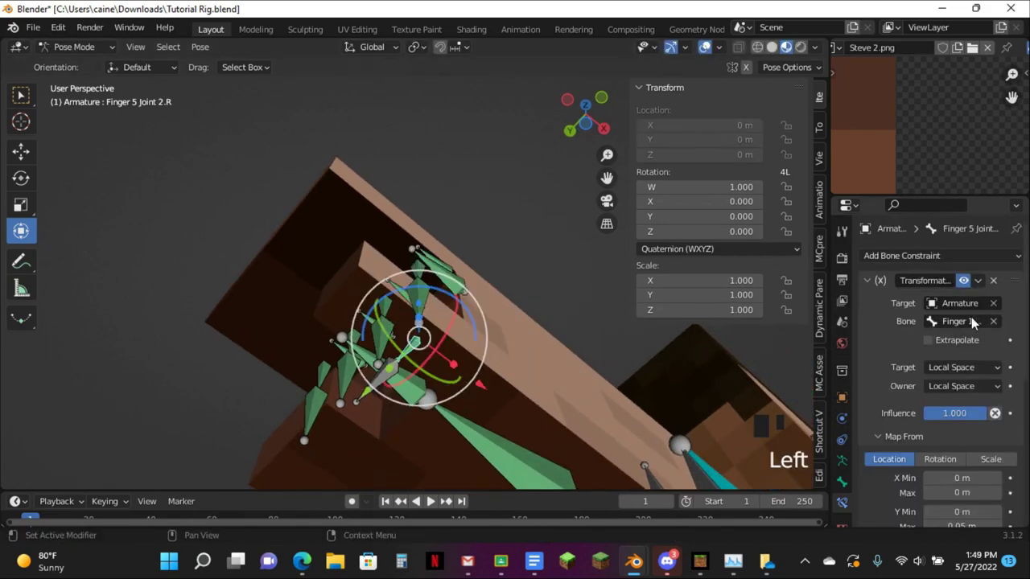
left_click(974, 321)
key("Right")
key("BackSpace")
type("5")
key("Return")
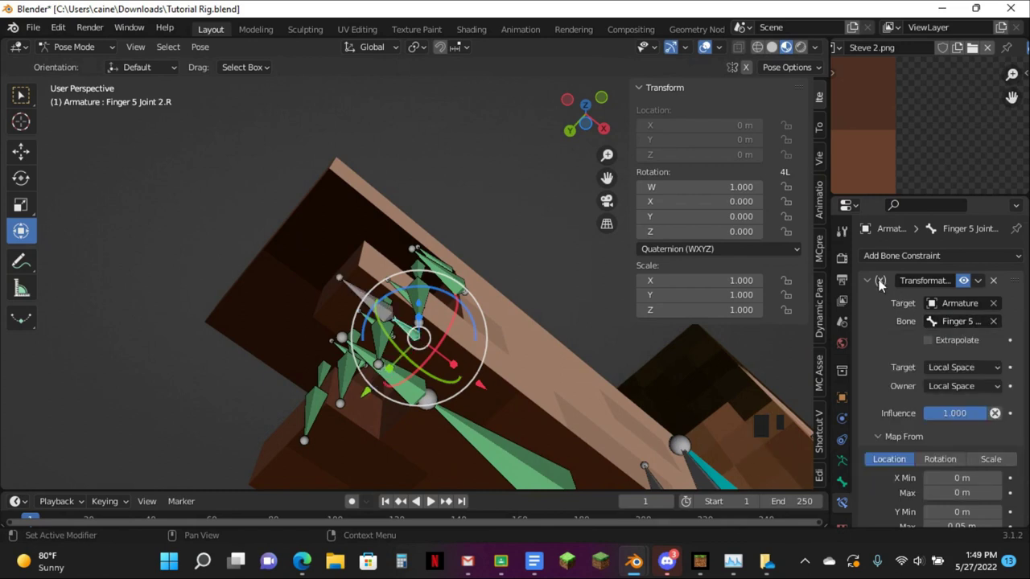
scroll(887, 289, "down", 9)
scroll(881, 273, "up", 7)
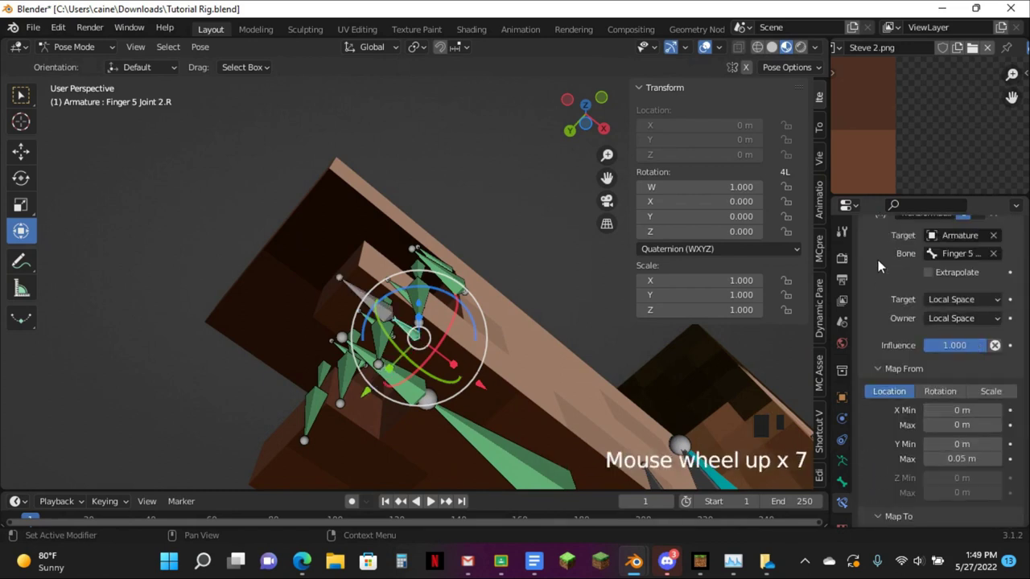
scroll(879, 265, "up", 4)
left_click(885, 277)
Reset Finger 5 CTRL.R's location and move it about 0.035 m along Y to test the second joint's bend
left_click(459, 276)
left_click(459, 281)
key("alt+g")
key("g")
left_click(507, 304)
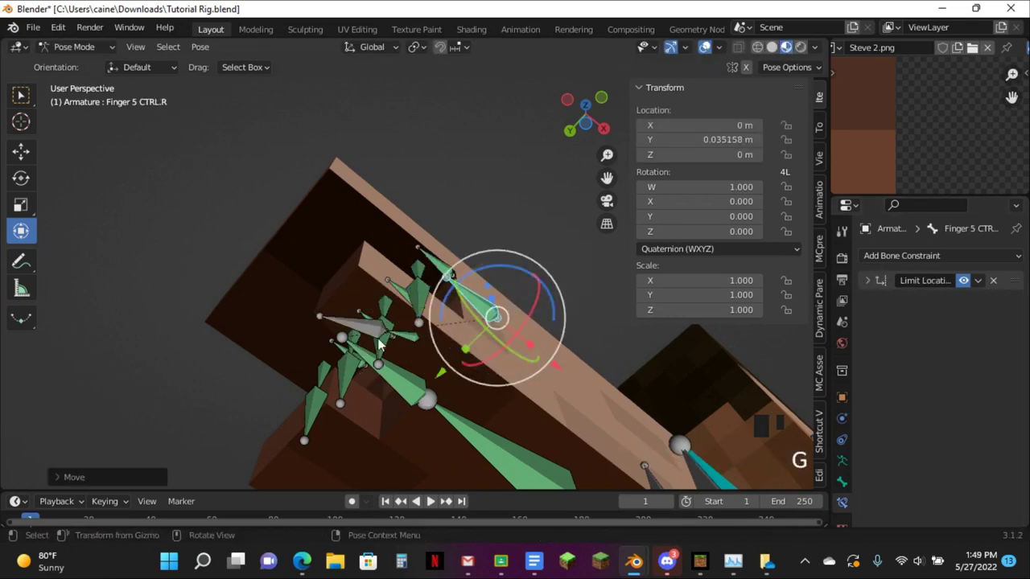
Copy both Transformation constraints from Finger 1 Joint 3.R to Finger 5 Joint 3.R
left_click(375, 334)
left_click(424, 307, "shift")
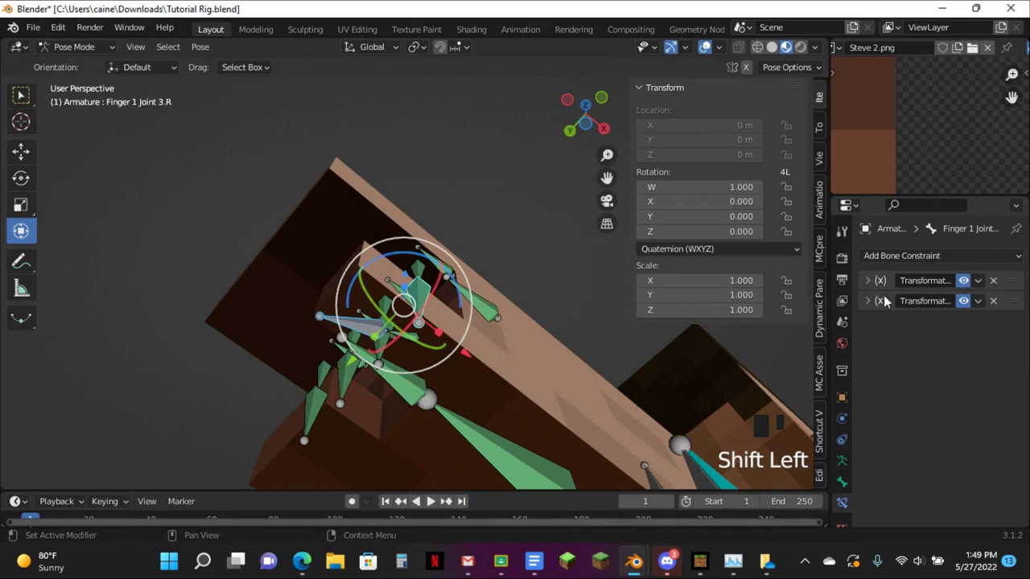
left_click(977, 280)
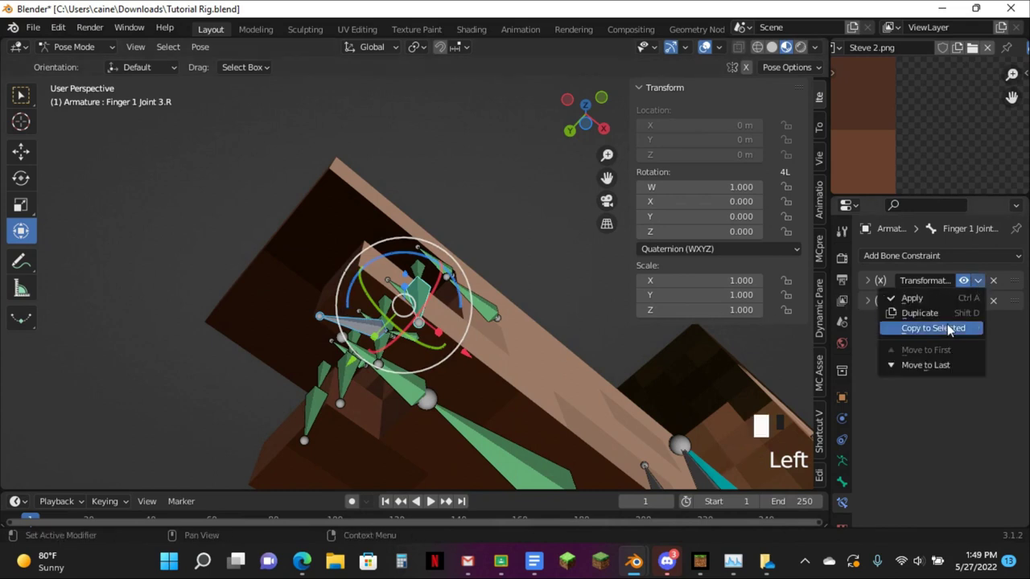
left_click(933, 328)
left_click(978, 301)
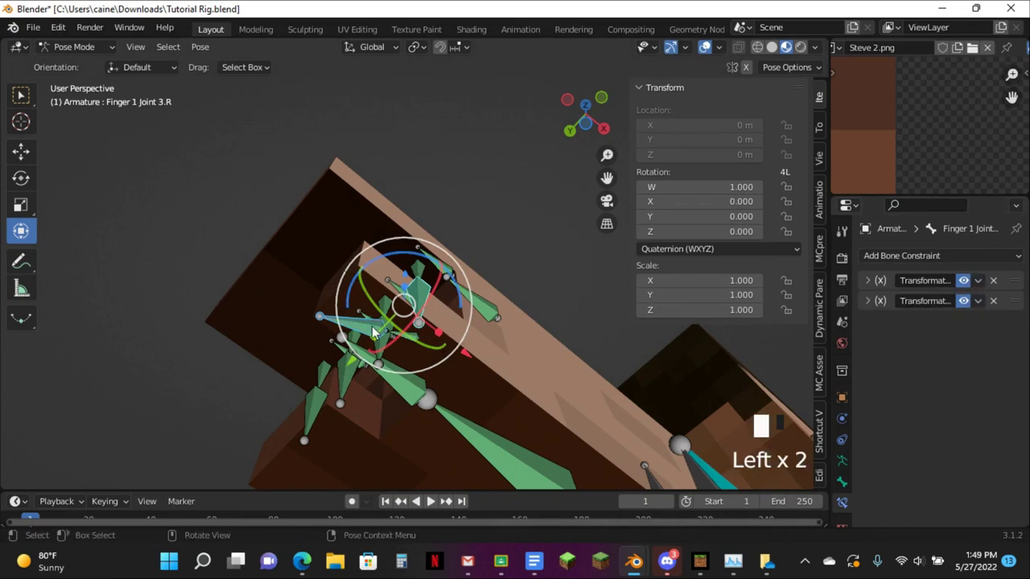
left_click(869, 282)
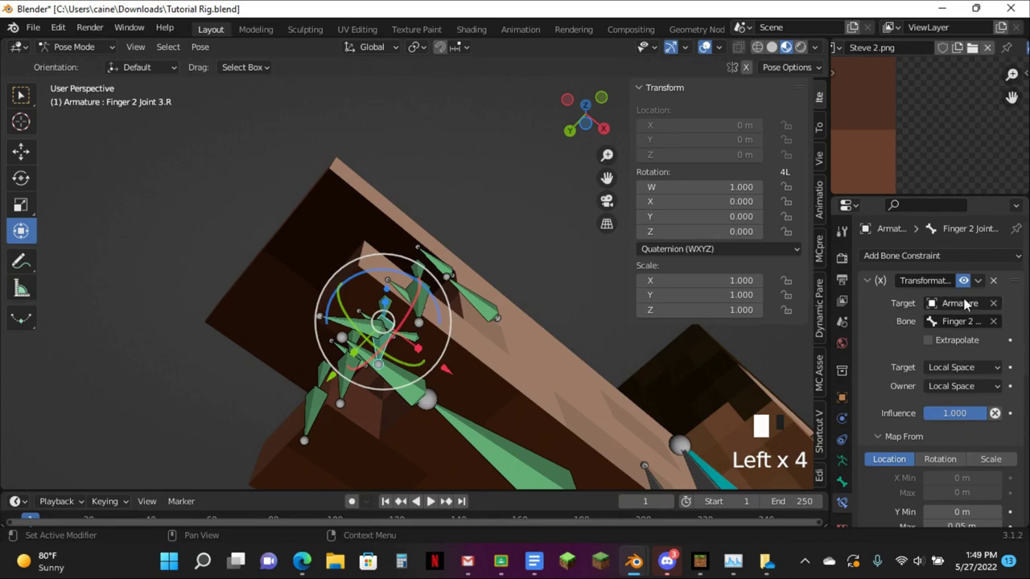
left_click(962, 321)
type("5CTRL.R")
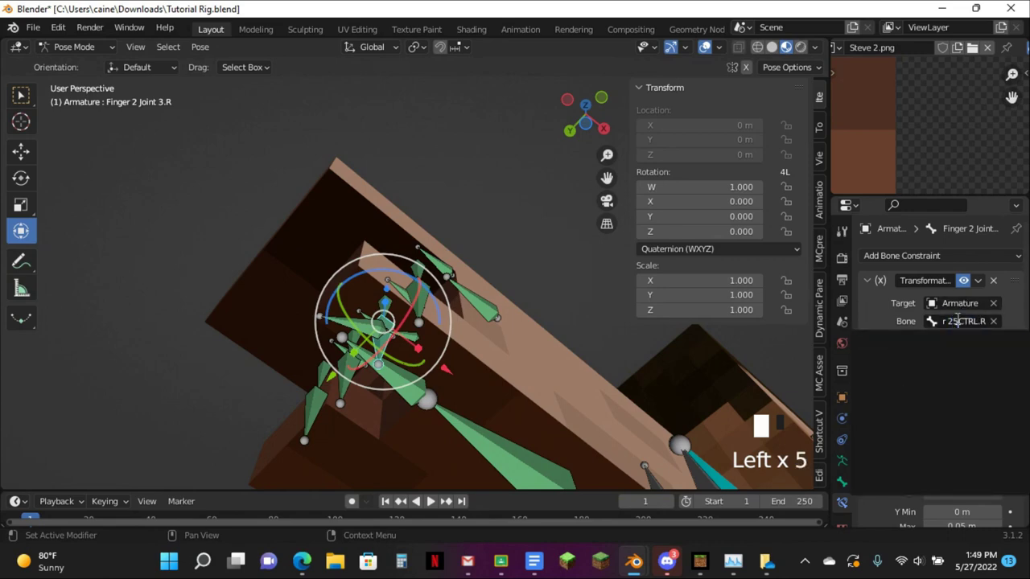
key("BackSpace")
key("Return")
middle_click_drag(425, 328, 436, 359)
key("ctrl+z")
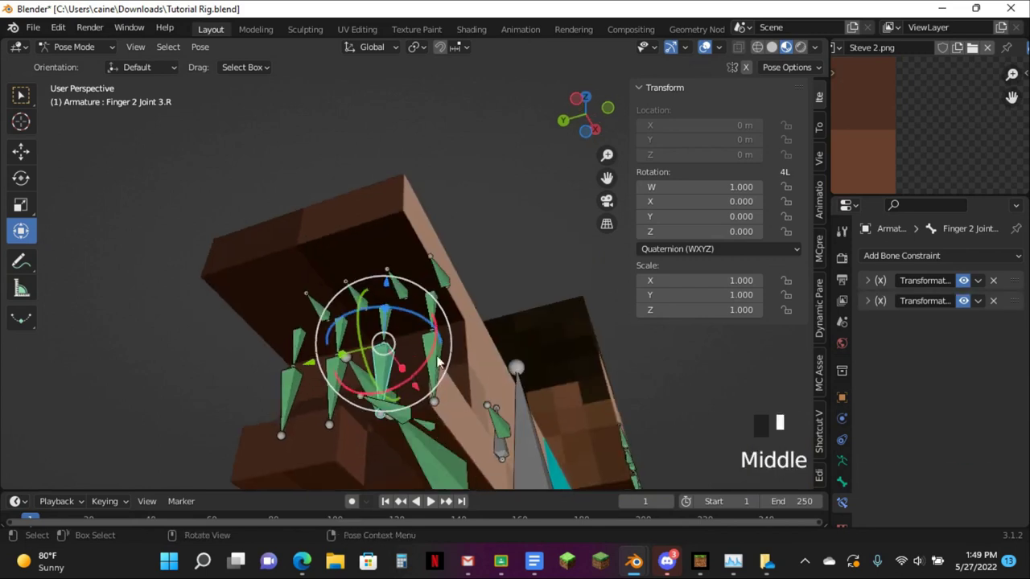
Retarget both of Finger 5 Joint 3.R's Transformation constraints to the Finger 5 control bone
left_click(389, 414)
left_click(889, 280)
left_click(956, 322)
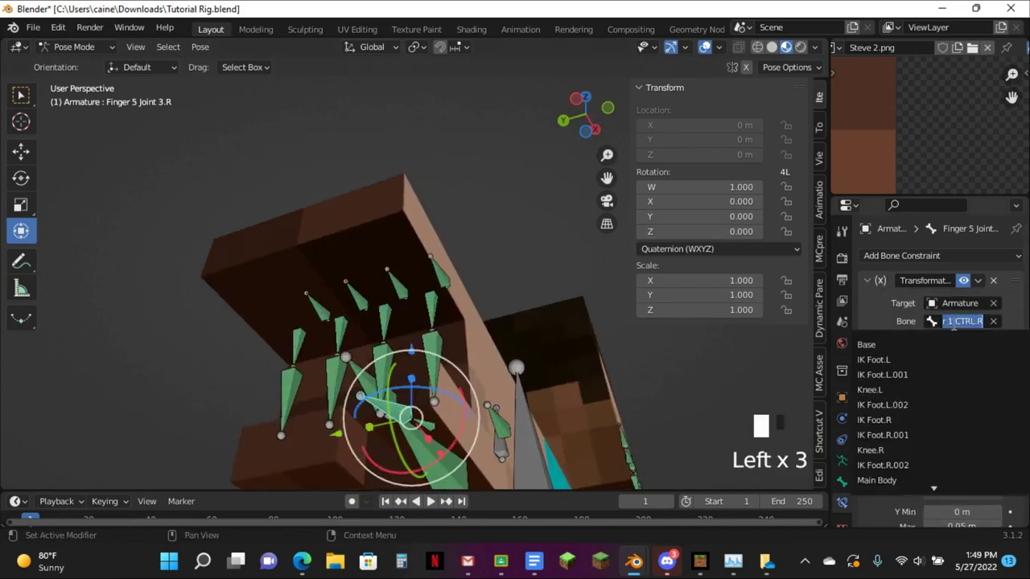
key("BackSpace")
type("5")
key("Return")
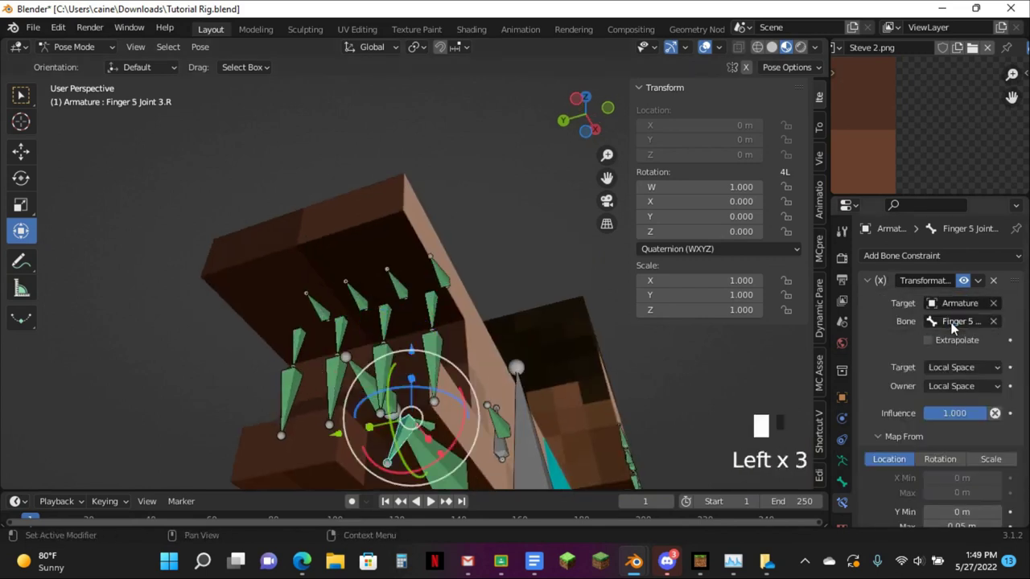
key("ctrl+c")
left_click(869, 278)
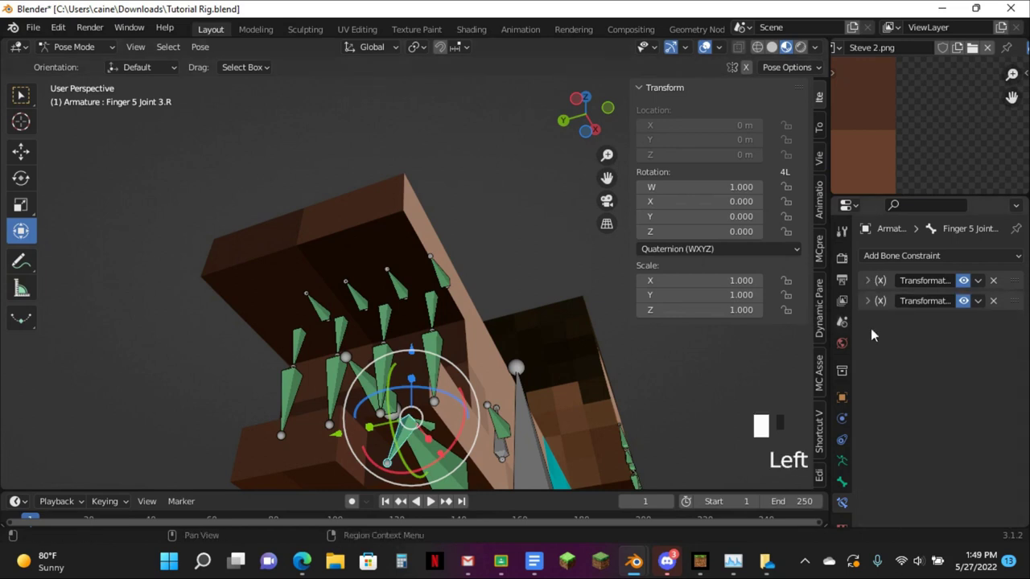
left_click(877, 303)
key("ctrl+v")
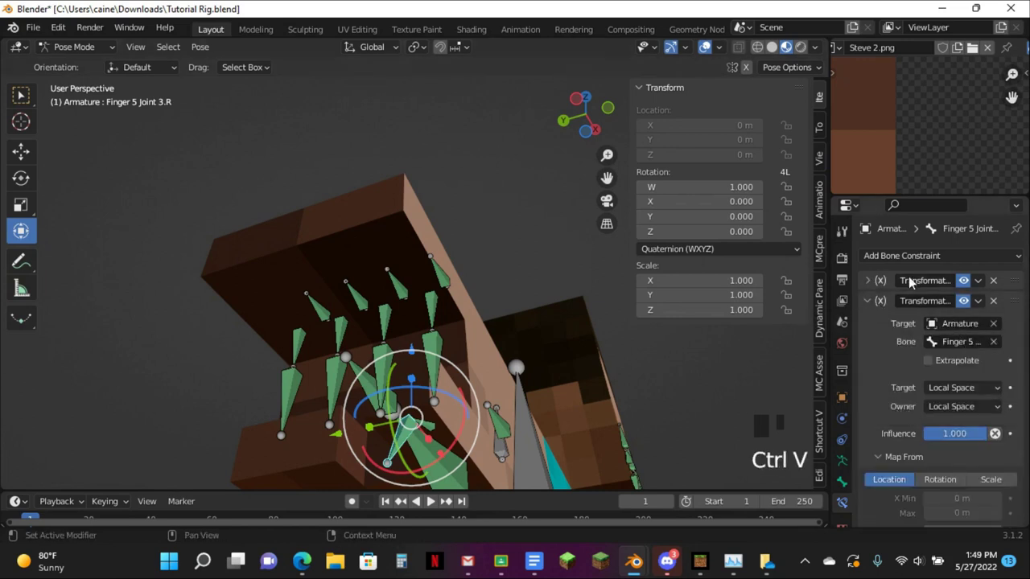
In Finger 5 Joint 3.R's second Transformation constraint, set the mapped rotation's Z minimum to 90° and reset its X maximum
scroll(946, 338, "down", 14)
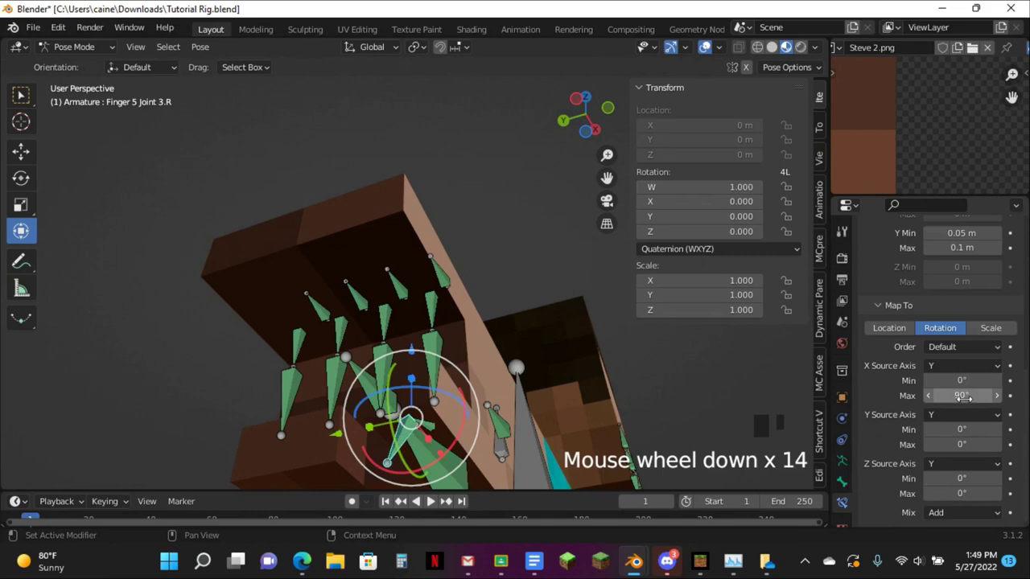
key("ctrl+c")
key("ctrl+v")
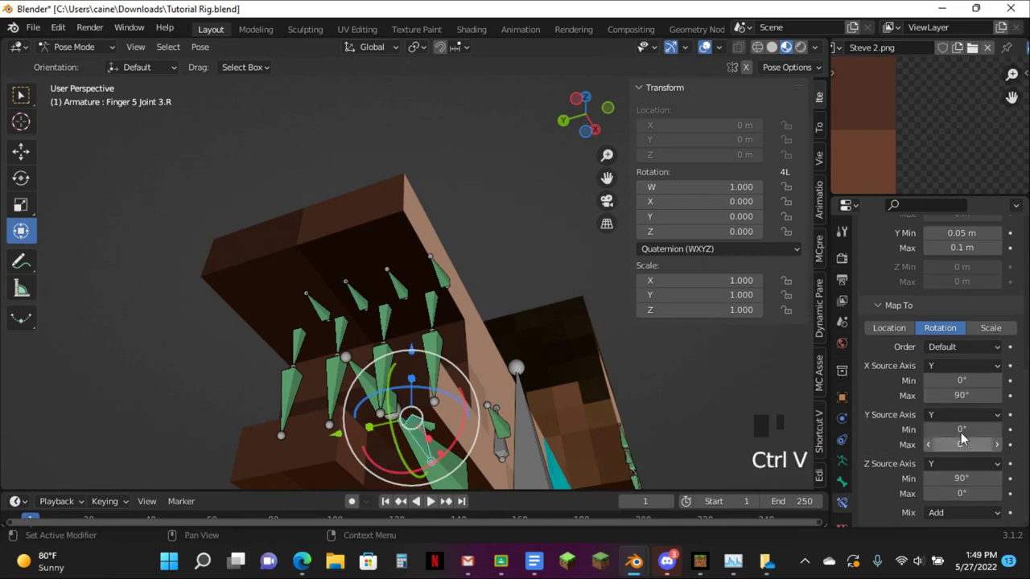
key("BackSpace")
scroll(957, 378, "up", 11)
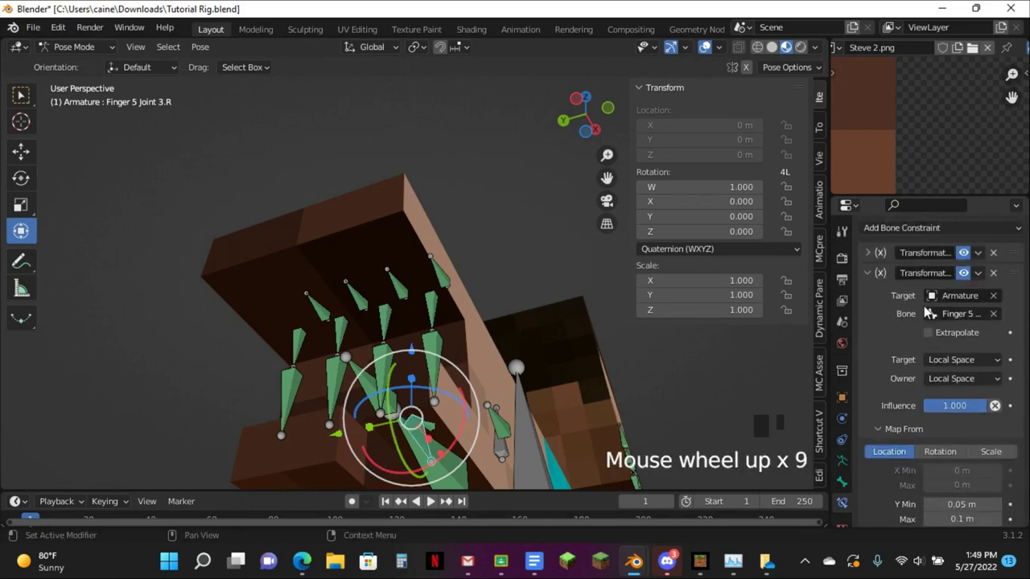
left_click(868, 278)
In Finger 5 Joint 3.R's first Transformation constraint, set the mapped rotation's Z minimum to -90° and reset its X maximum to 0°
scroll(926, 322, "down", 8)
scroll(955, 346, "down", 5)
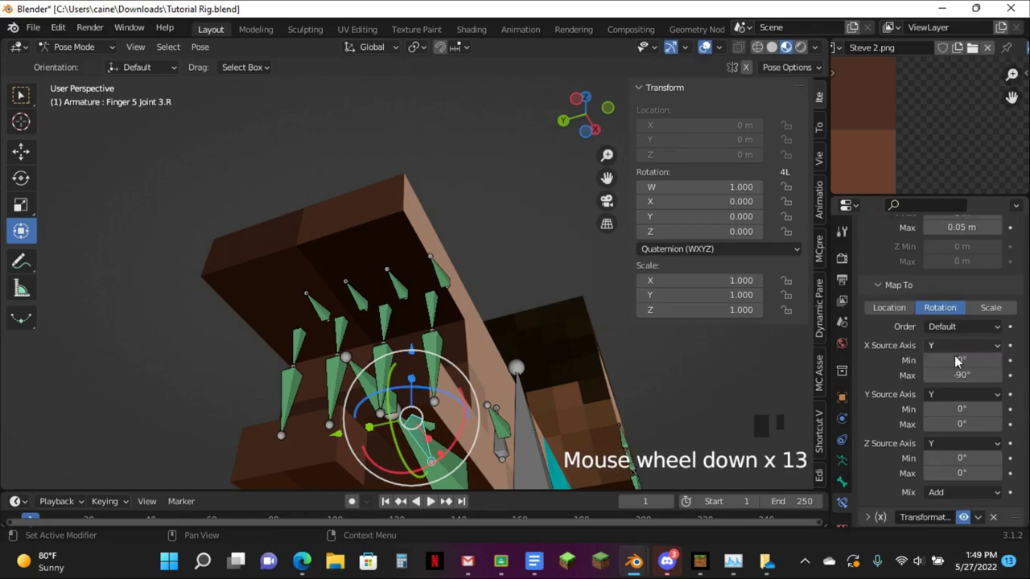
key("ctrl+c")
key("ctrl+v")
key("BackSpace")
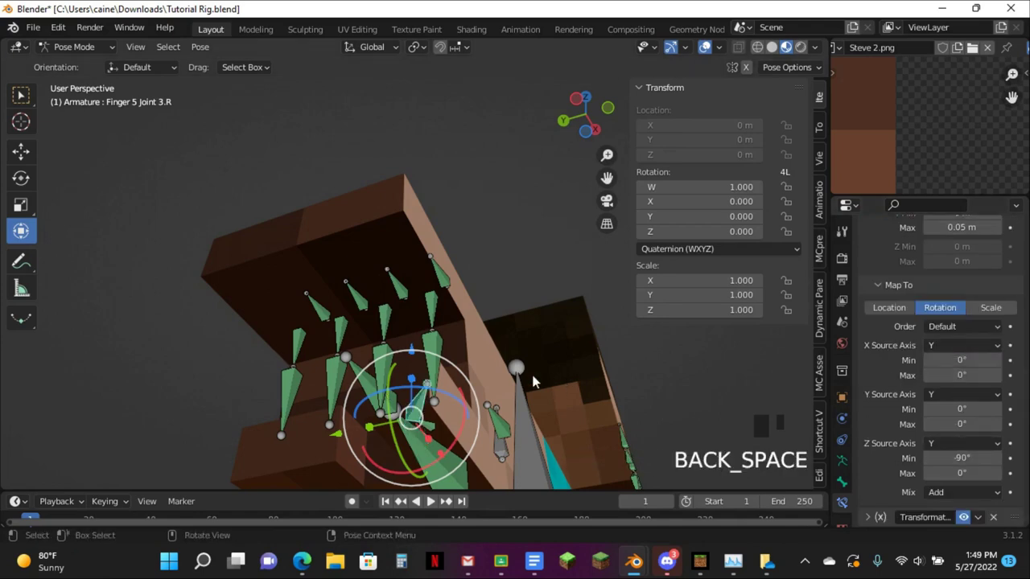
Test Finger 5 Joint 3.R's bend by resetting Finger 5 CTRL.R's location and moving the control along Y
middle_click_drag(531, 371, 535, 315)
left_click(514, 301)
key("alt+g")
key("g")
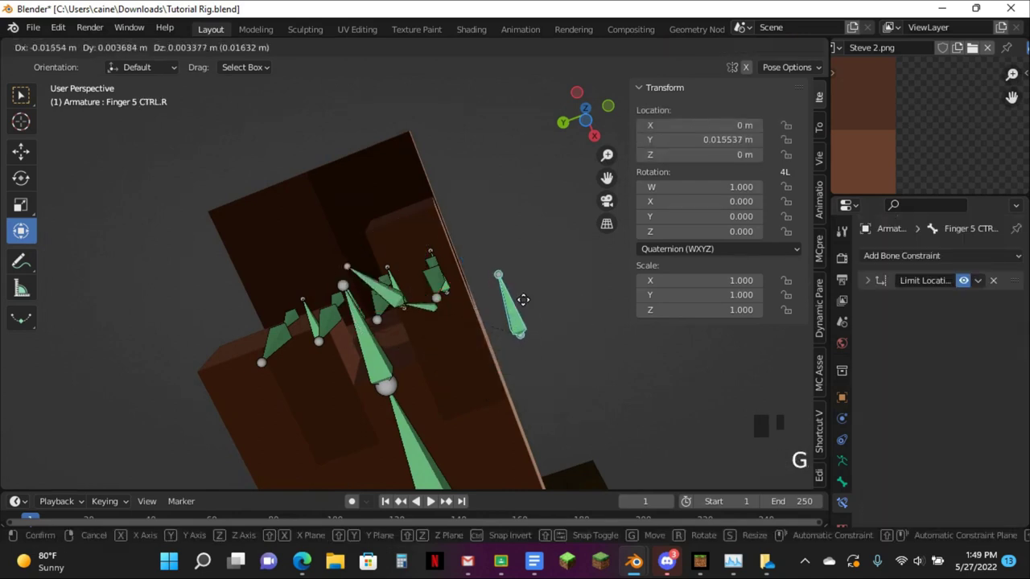
Test the bend of the fifth finger by moving the Finger 5 CTRL.R bone about 0.069 m along its Y axis
left_click(524, 299)
left_click(512, 305)
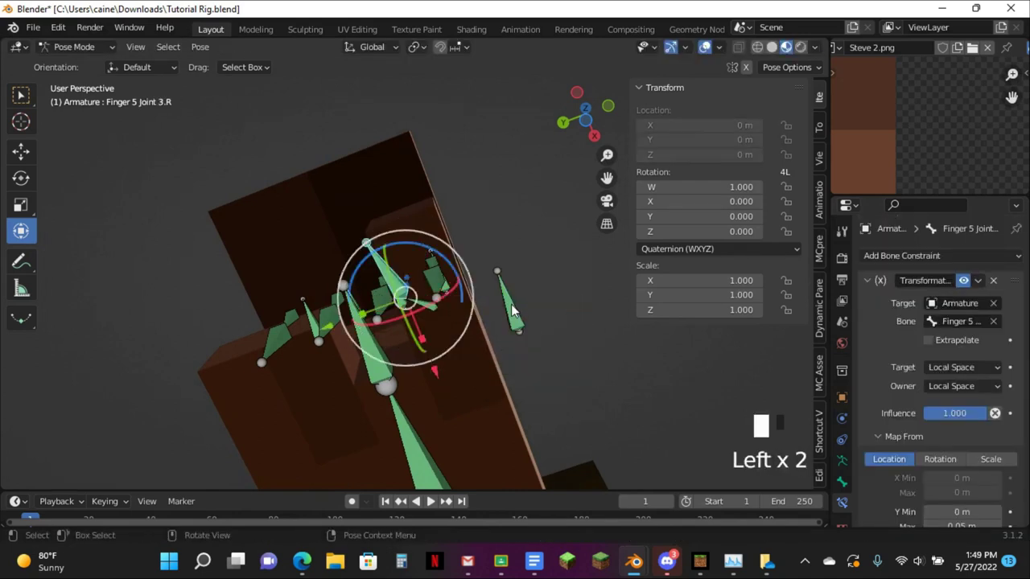
left_click(511, 304)
key("g")
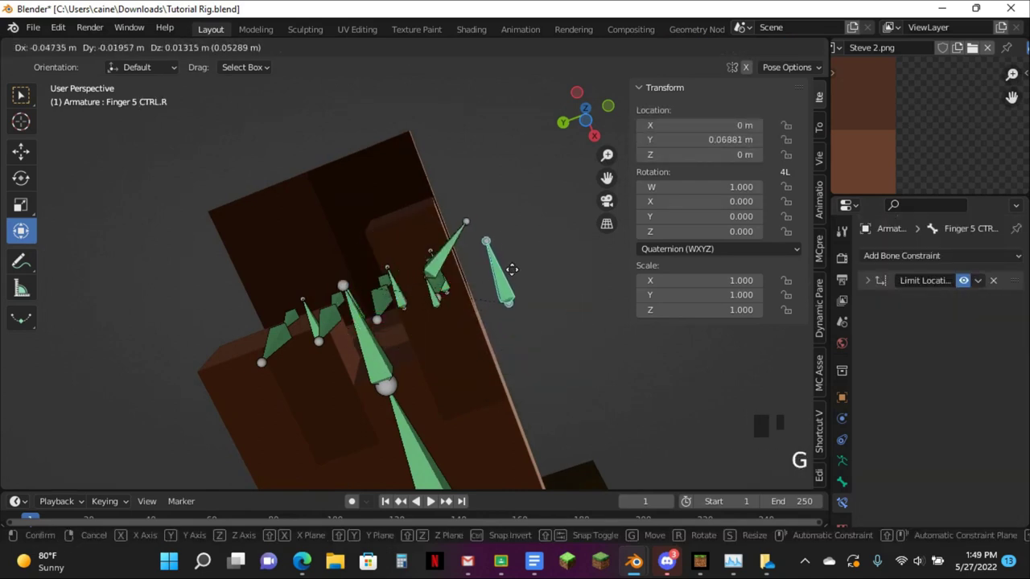
left_click(509, 274)
Reverse the sign of the Z minimum rotation in both Transformation constraints of the Finger 5 Joint 3.R bone
left_click(448, 237)
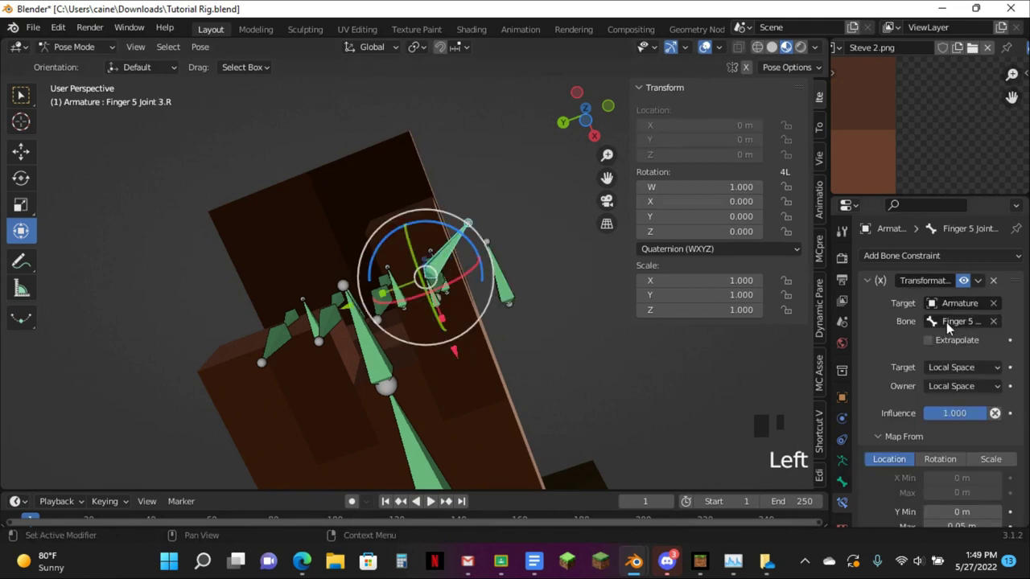
scroll(946, 321, "down", 12)
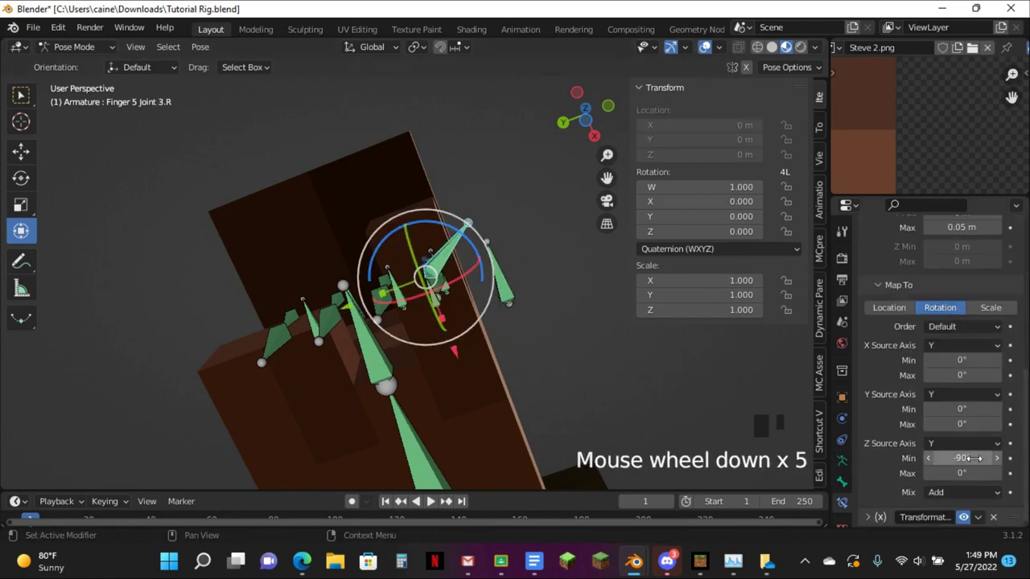
key("minus")
scroll(949, 434, "up", 10)
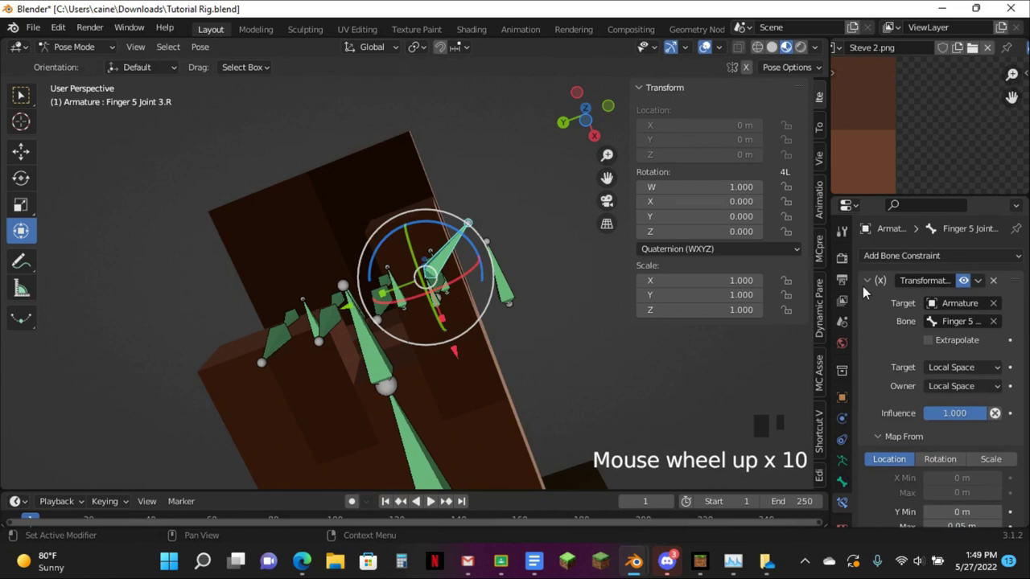
left_click(866, 281)
left_click(867, 300)
scroll(970, 455, "down", 10)
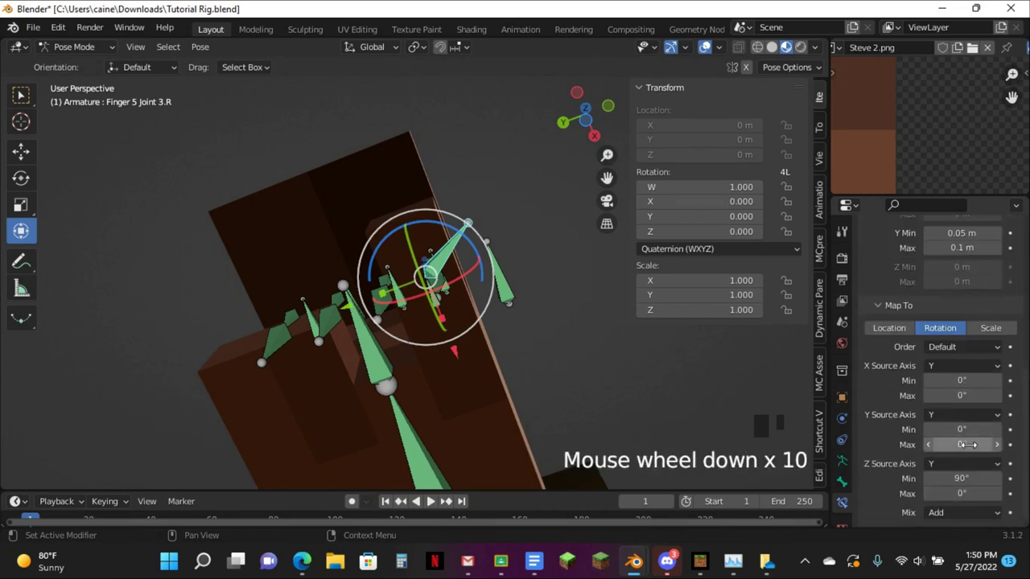
scroll(946, 347, "up", 12)
left_click(868, 300)
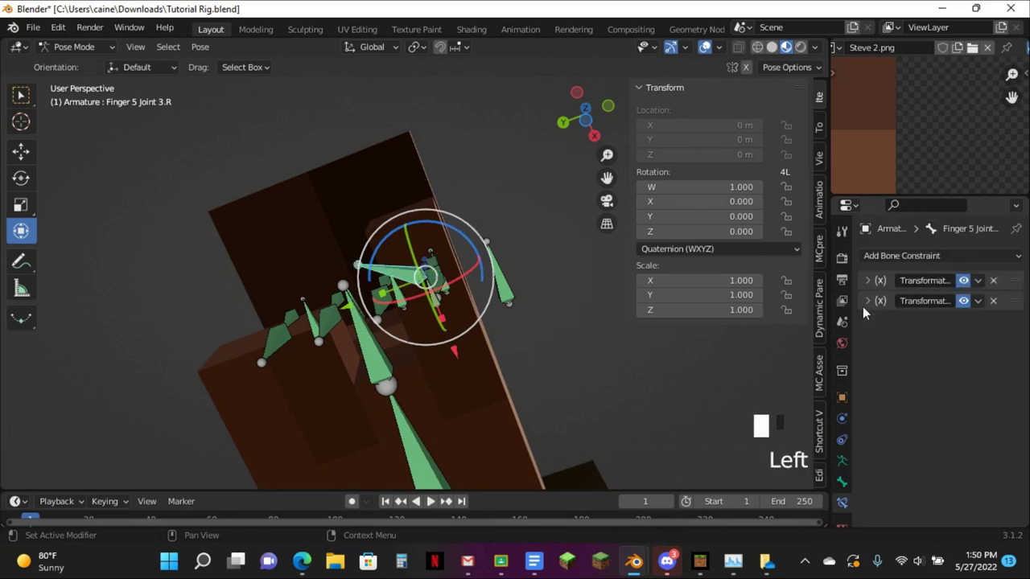
Test-move the Finger 5 CTRL.R bone with the corrected constraints and clear its location
left_click(510, 297)
key("alt+g")
key("g")
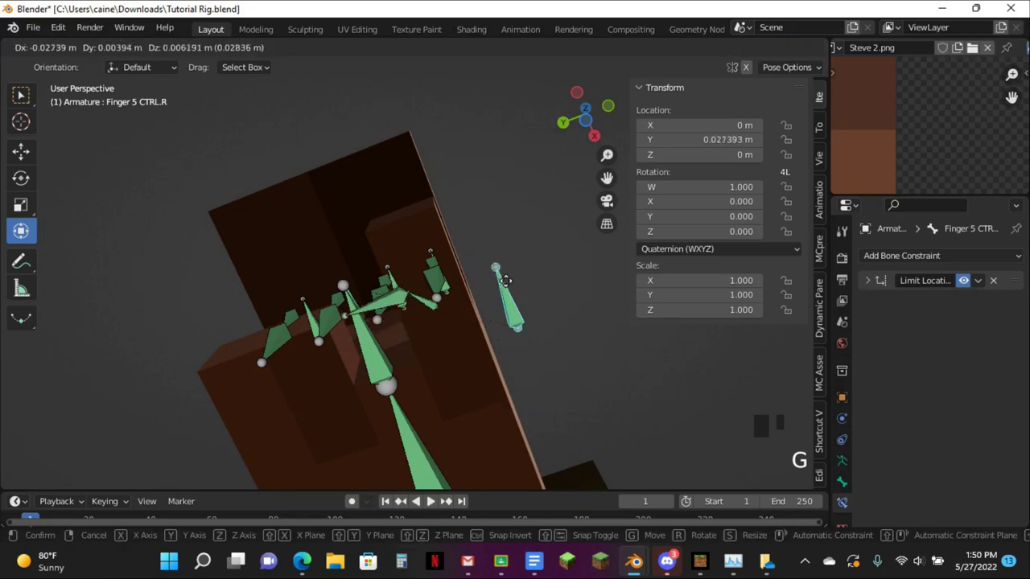
key("alt+g")
Select the row of finger control bones above the hand, test-move them together and clear their locations
scroll(514, 222, "down", 5)
middle_click_drag(514, 222, 366, 251)
left_click_drag(391, 223, 448, 286)
key("g")
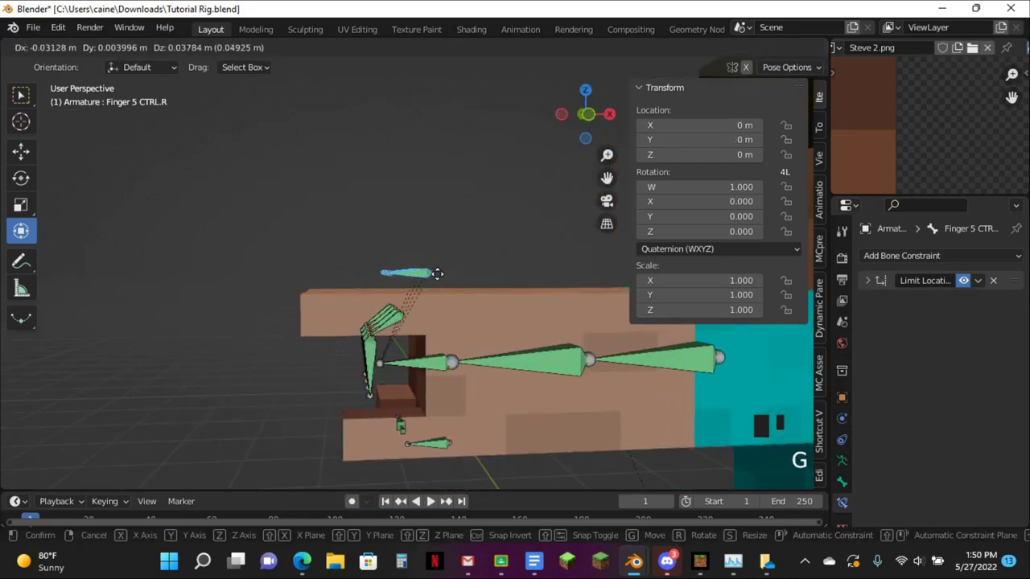
key("alt+g")
key("g")
key("alt+g")
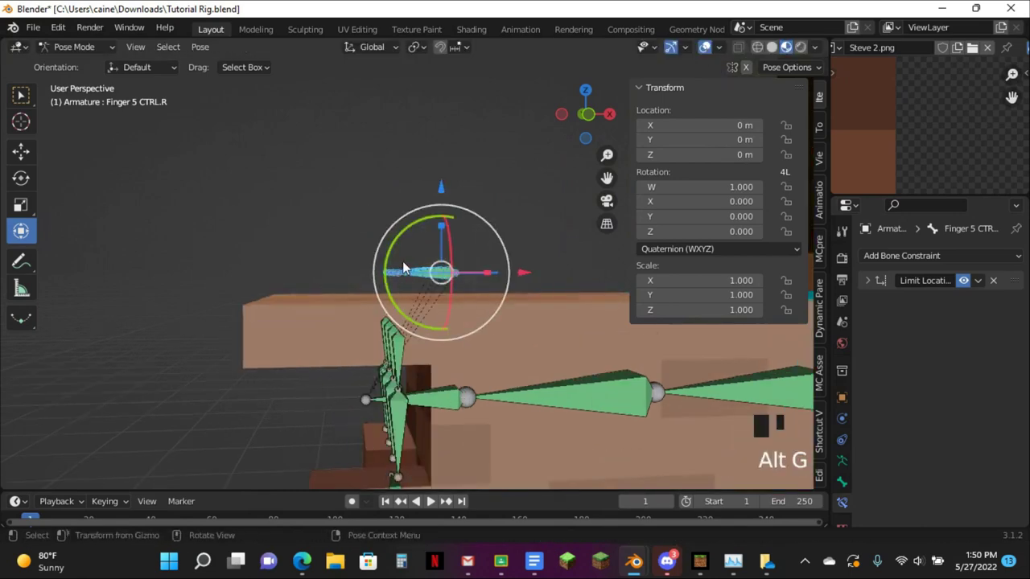
Hide the finger control bones and reveal all hidden bones again
middle_click_drag(397, 262, 387, 271)
scroll(450, 438, "down", 2)
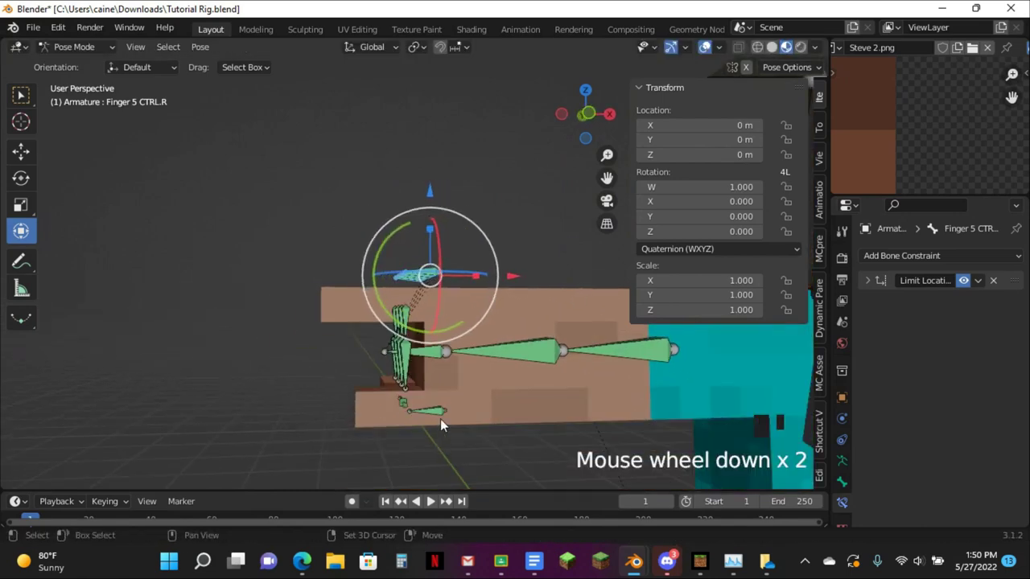
key("h")
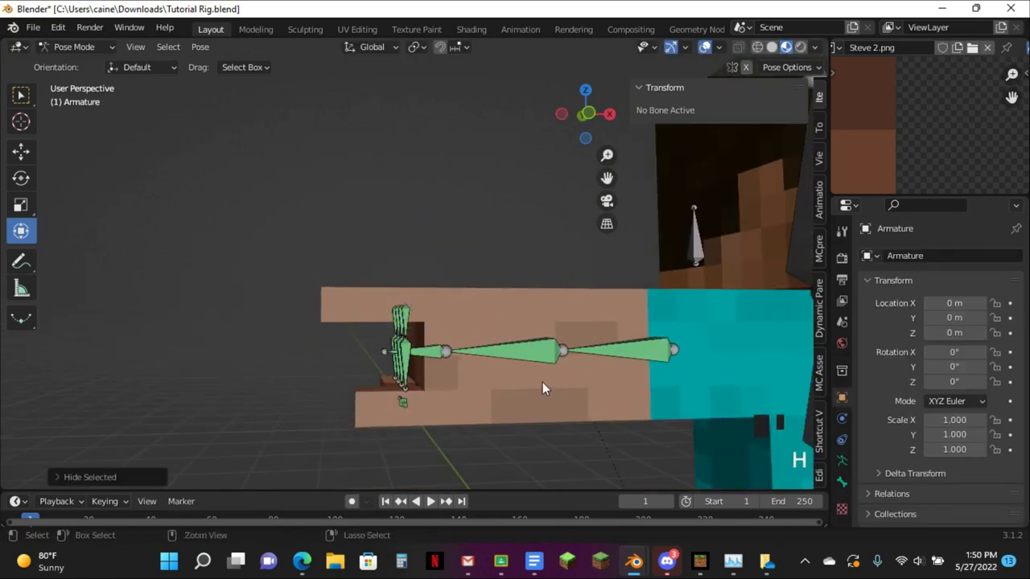
key("alt+h")
key("g")
Switch to Object Mode and parent the right arm mesh to the armature using Armature Deform With Empty Groups
key("ctrl+Tab")
left_click(499, 306)
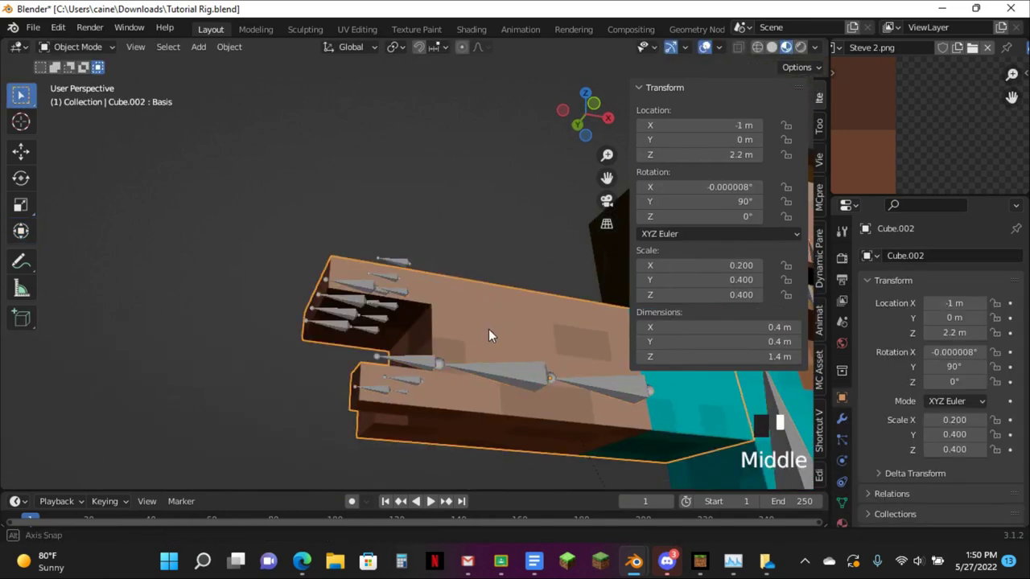
left_click(395, 274, "shift")
key("ctrl+p")
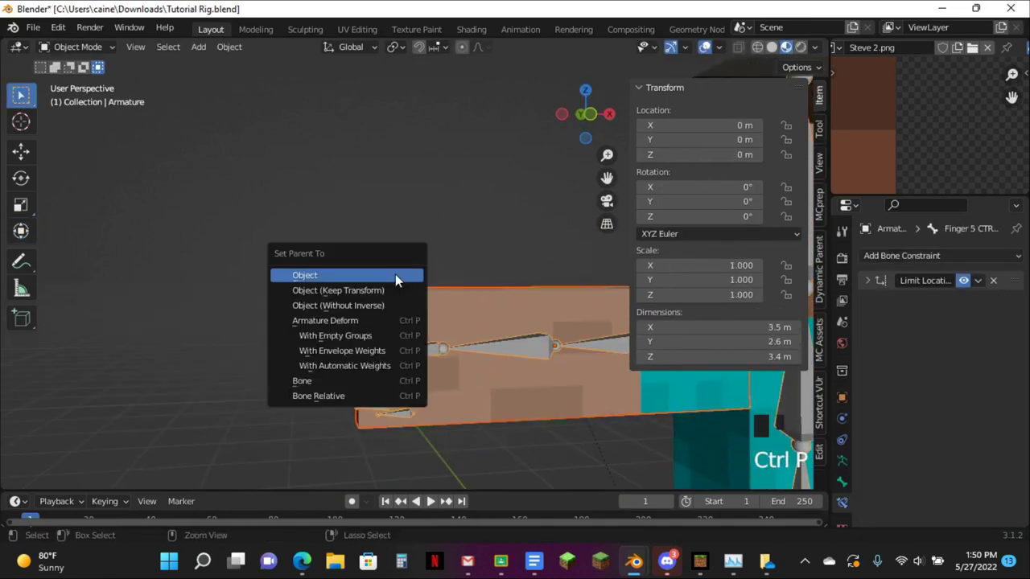
left_click(366, 336)
Select the right arm mesh and filter its vertex groups by "finger"
left_click(460, 301)
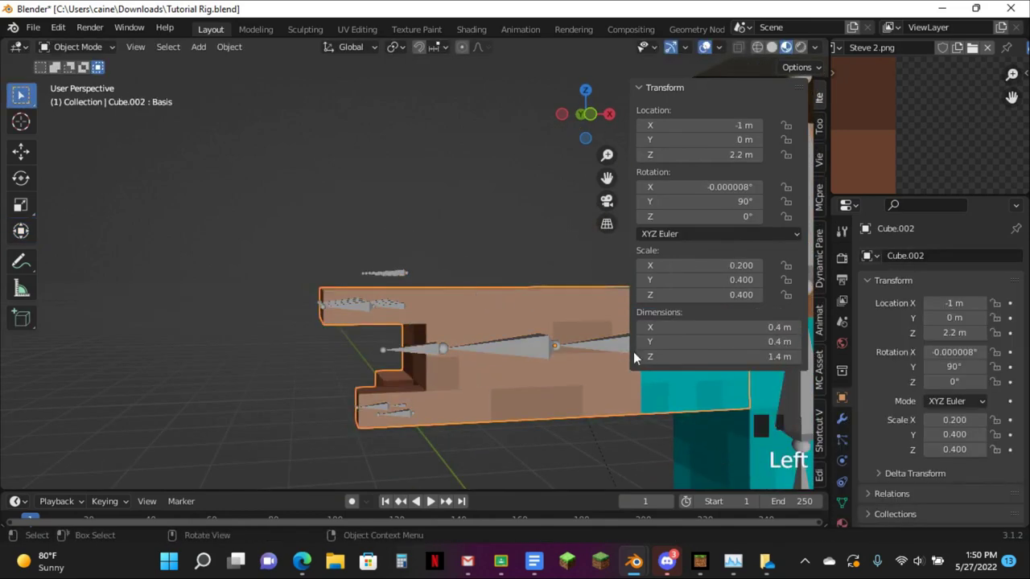
left_click(841, 502)
double_click(914, 390)
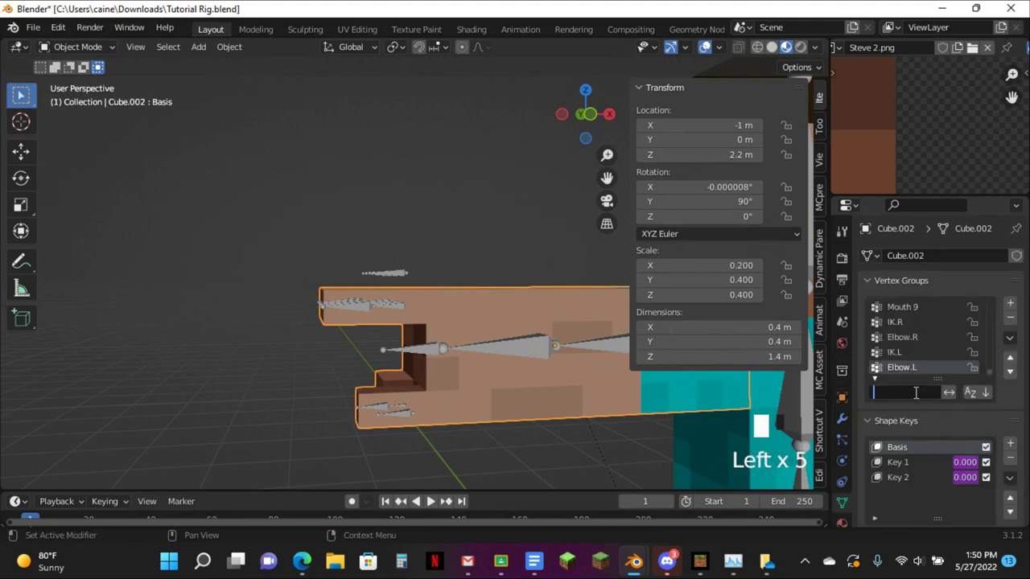
type("finger")
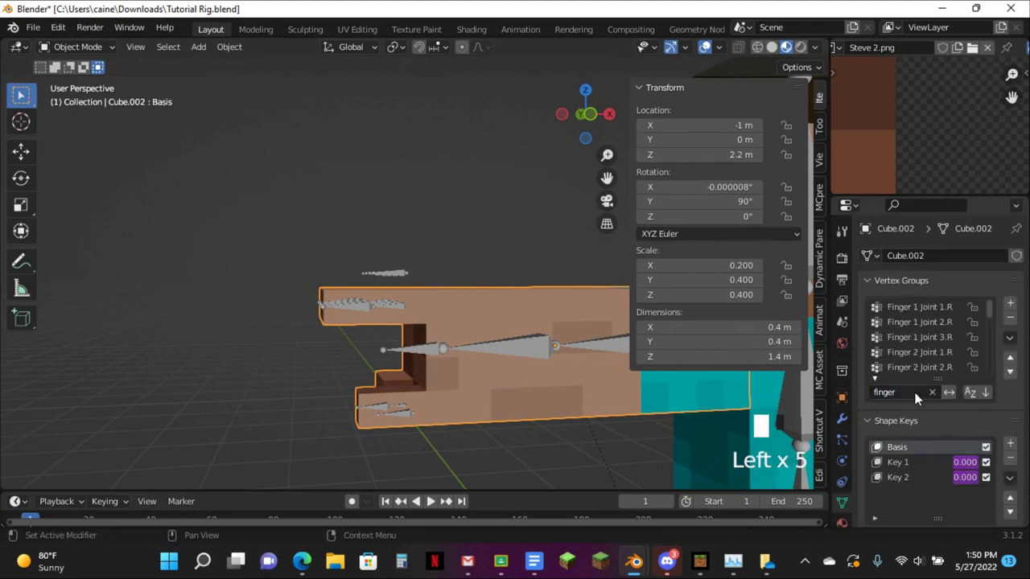
In Edit Mode, assign the edges around the base of the first finger to the Finger 1 Joint 1.R vertex group
left_click_drag(606, 178, 756, 146)
middle_click_drag(499, 226, 325, 251)
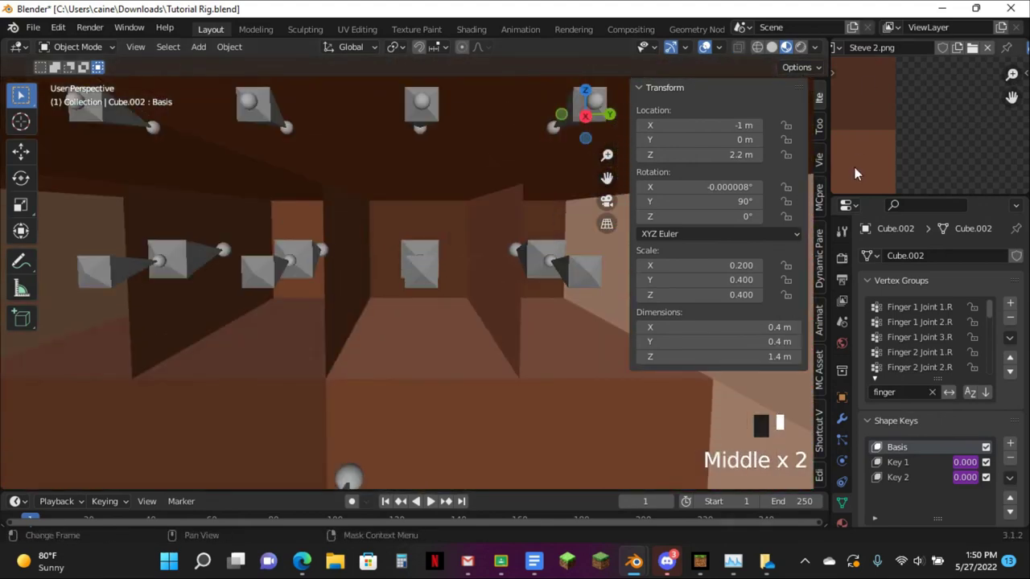
left_click_drag(606, 178, 306, 363)
middle_click_drag(305, 370, 337, 339)
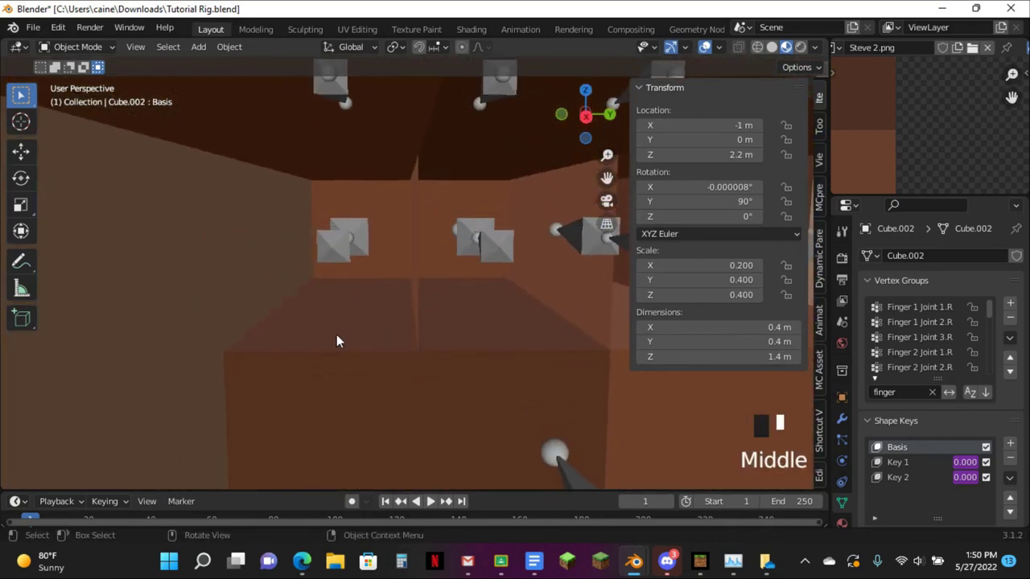
key("Tab")
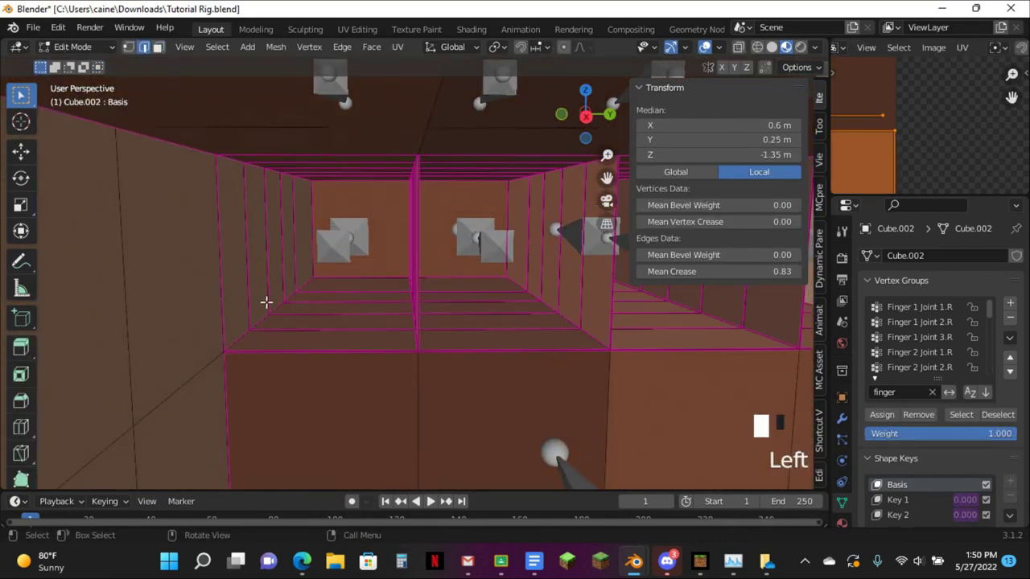
left_click(248, 352, "alt")
left_click(219, 273, "shift")
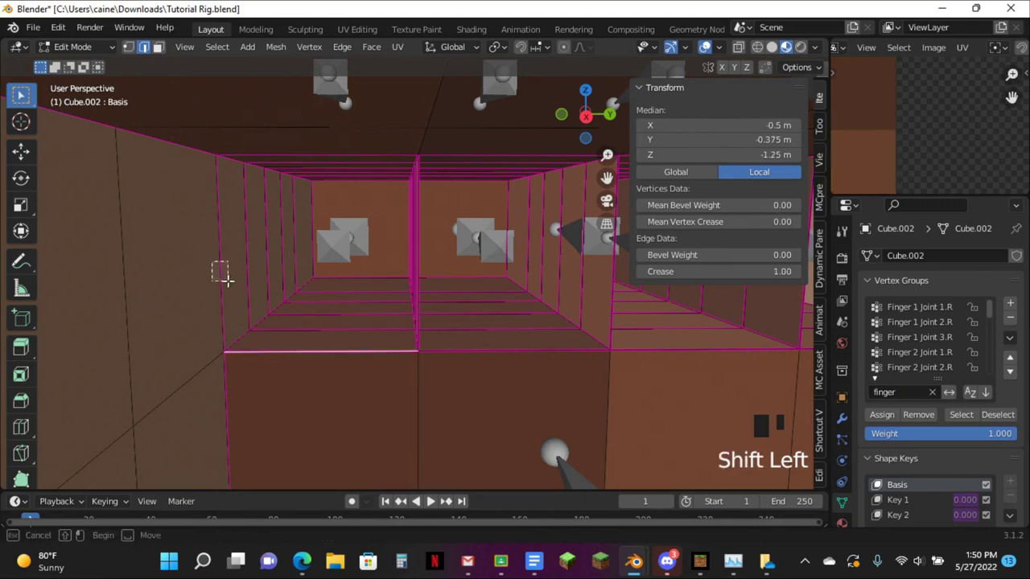
middle_click_drag(262, 346, 488, 179)
left_click_drag(604, 178, 688, 440)
middle_click_drag(493, 199, 491, 189)
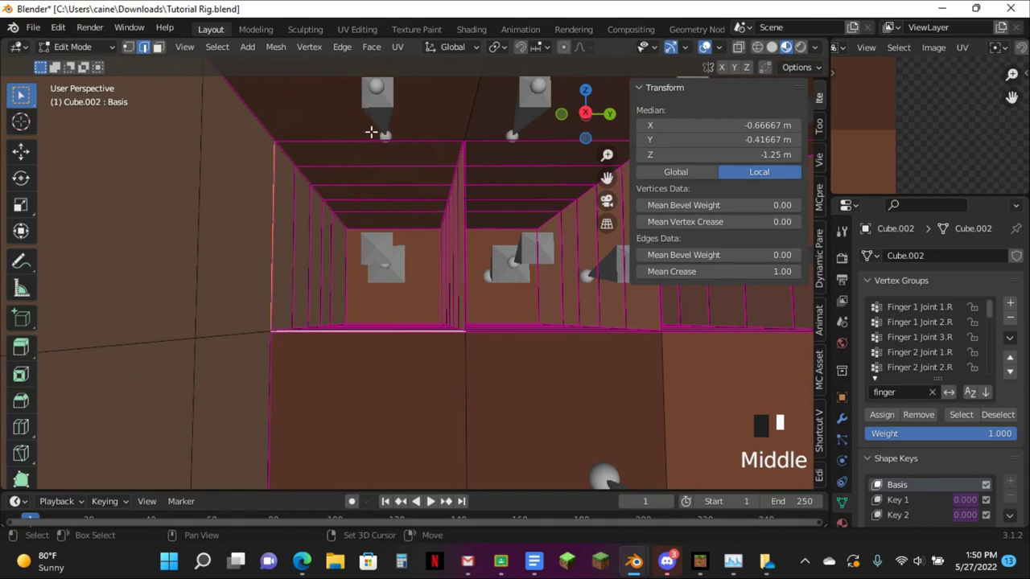
left_click(400, 143, "shift")
left_click(931, 313)
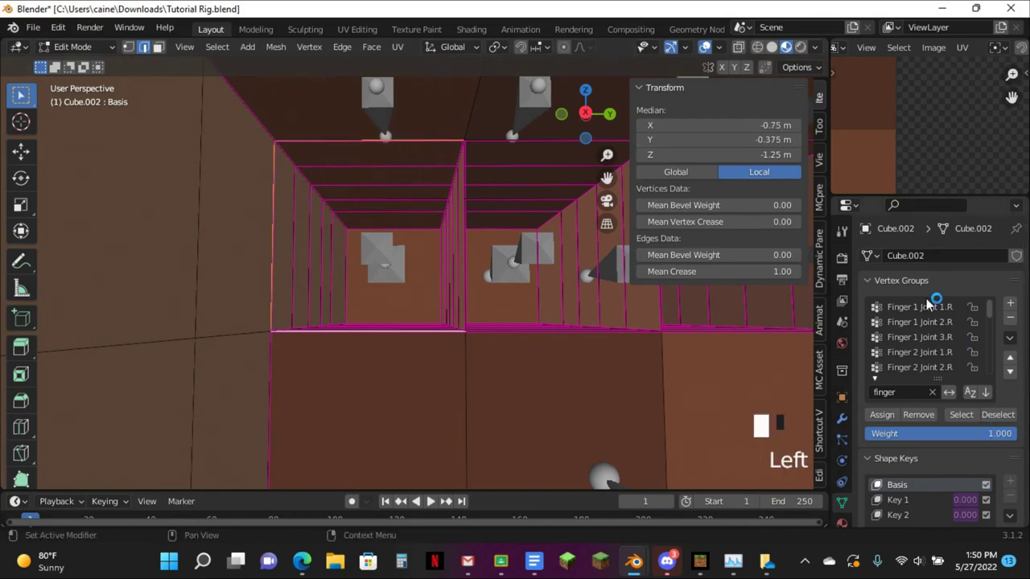
left_click(929, 312)
left_click(884, 414)
left_click(884, 413)
left_click(884, 413)
left_click(884, 413)
left_click(884, 412)
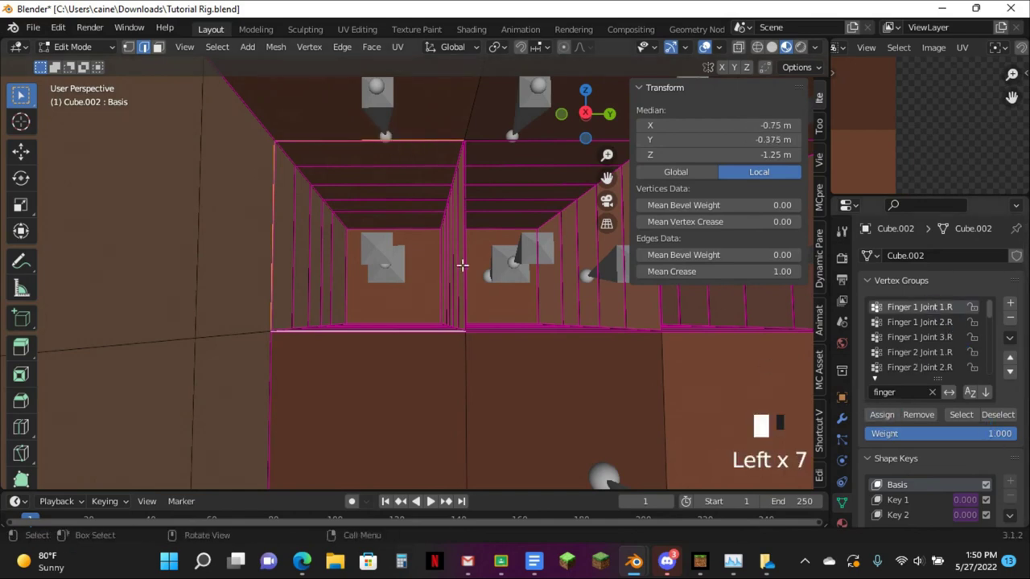
Assign the edge rings of the first finger's middle section to the Finger 1 Joint 2.R vertex group
middle_click_drag(461, 264, 466, 294)
scroll(468, 293, "up", 1)
left_click_drag(608, 178, 602, 110)
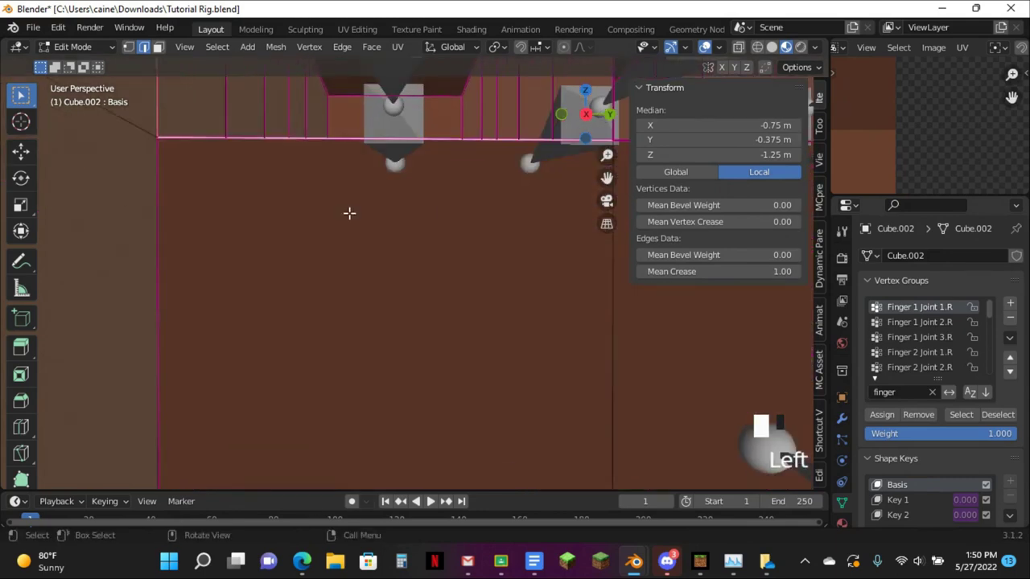
middle_click_drag(349, 214, 349, 228)
left_click(370, 420, "alt")
left_click(375, 382, "alt+shift")
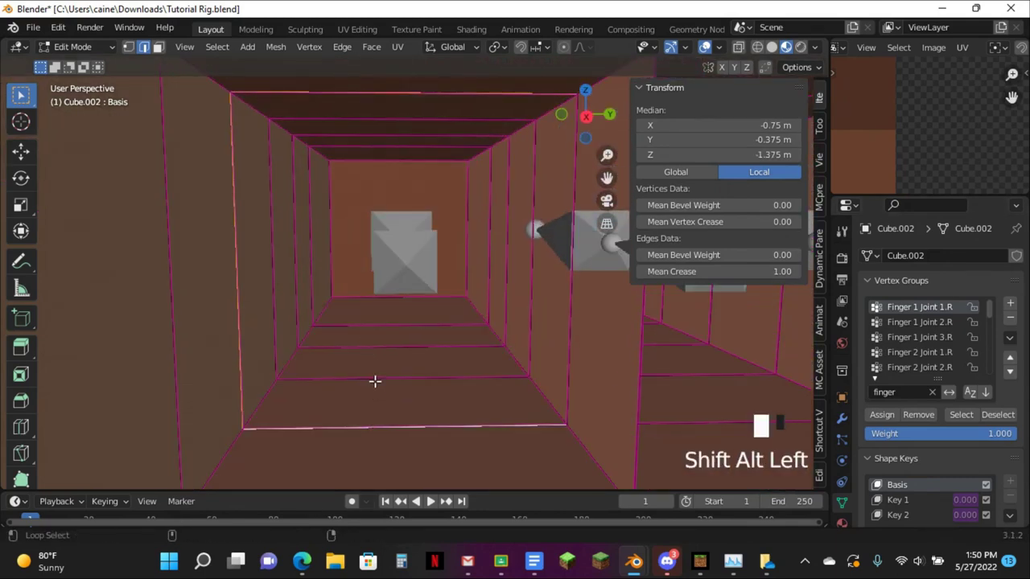
left_click(374, 135, "shift")
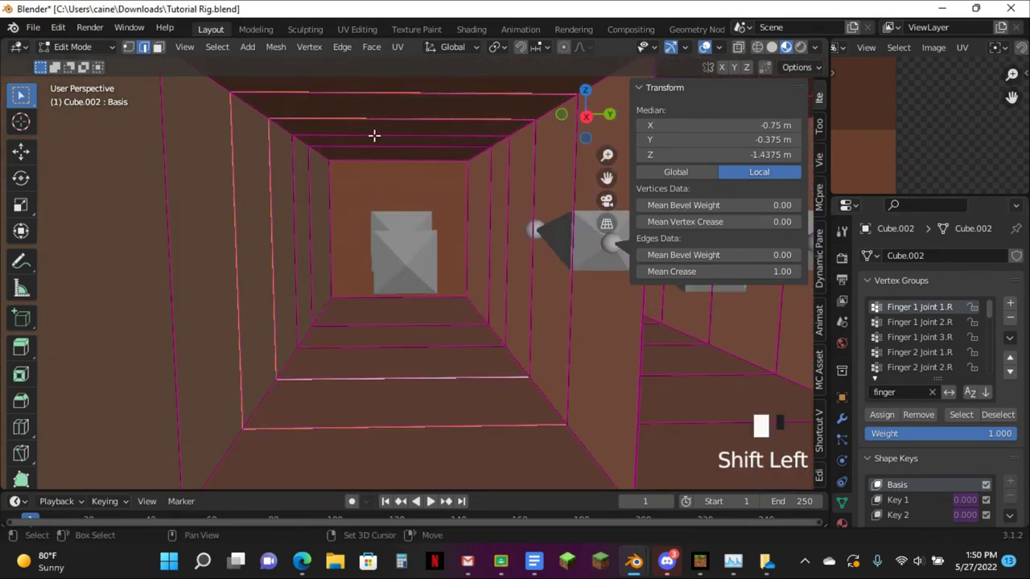
left_click(919, 321)
left_click(919, 321)
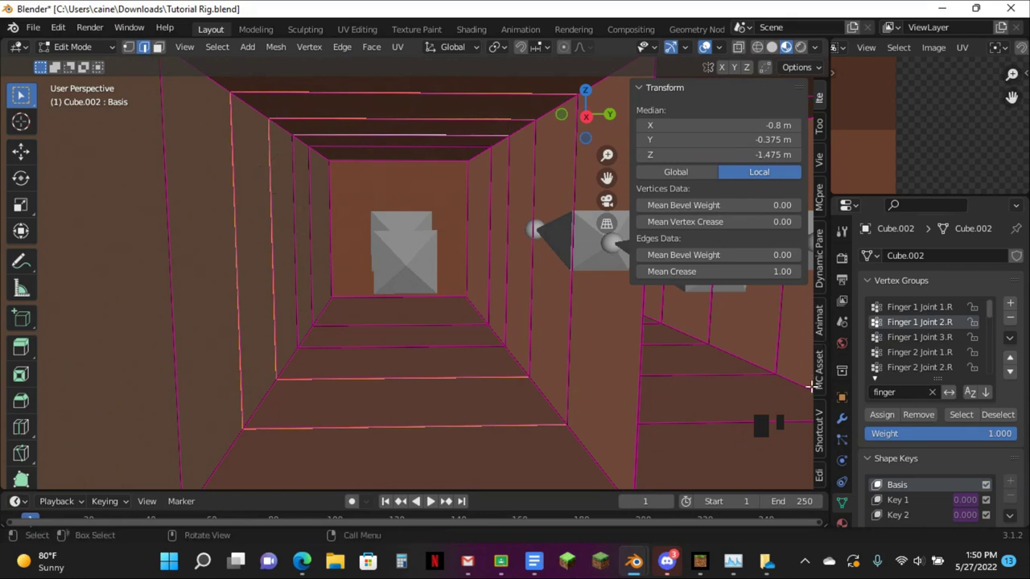
left_click(893, 412)
left_click(892, 412)
left_click(893, 412)
left_click(893, 412)
left_click(893, 411)
left_click(893, 412)
left_click(893, 411)
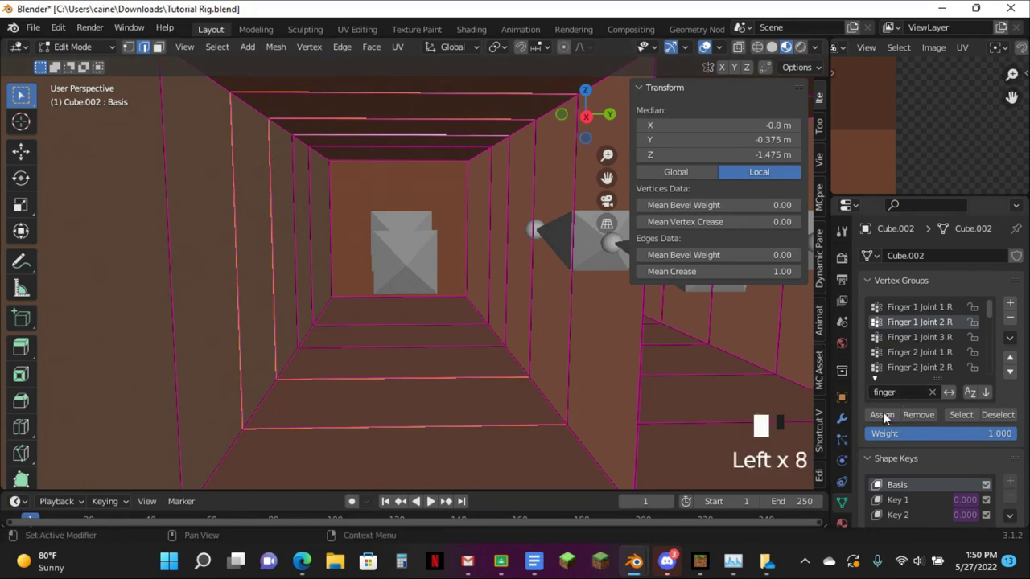
left_click(891, 410)
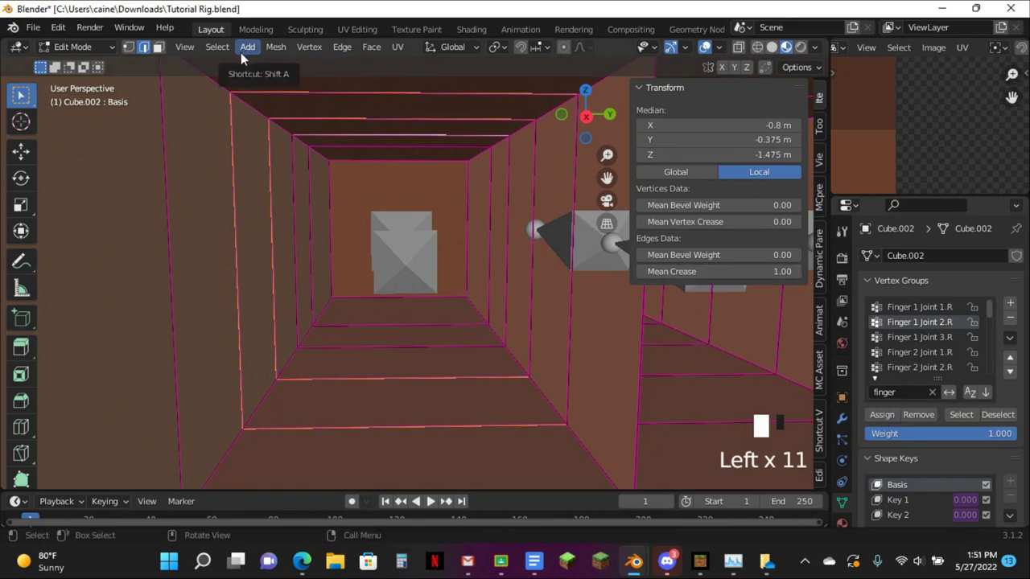
Assign the first finger's end face and the edges nearest the tip to the Finger 1 Joint 3.R vertex group
left_click(160, 46)
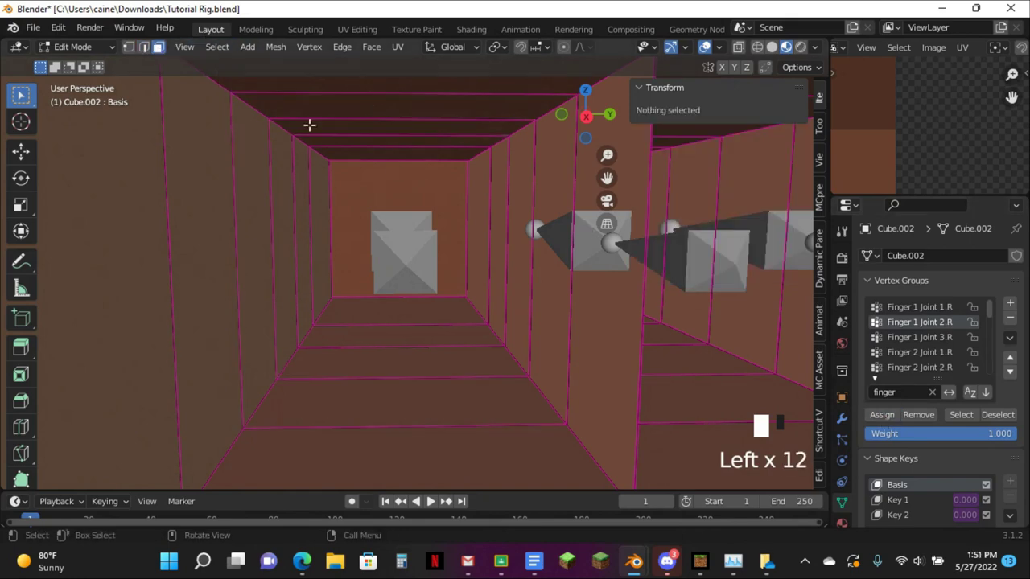
left_click(403, 183)
left_click(144, 47)
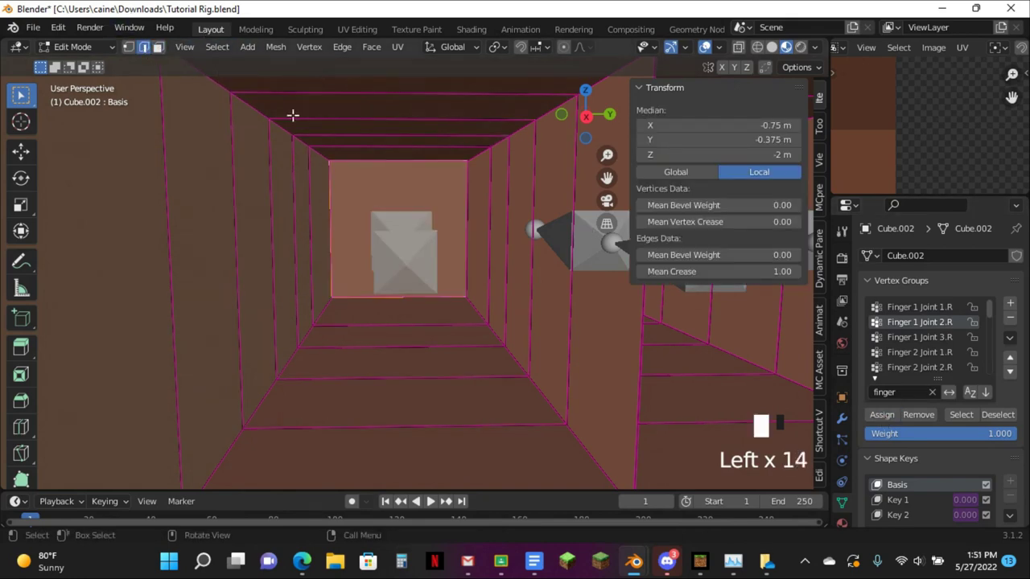
left_click(386, 149, "shift")
left_click(402, 348, "shift")
left_click(402, 325, "shift")
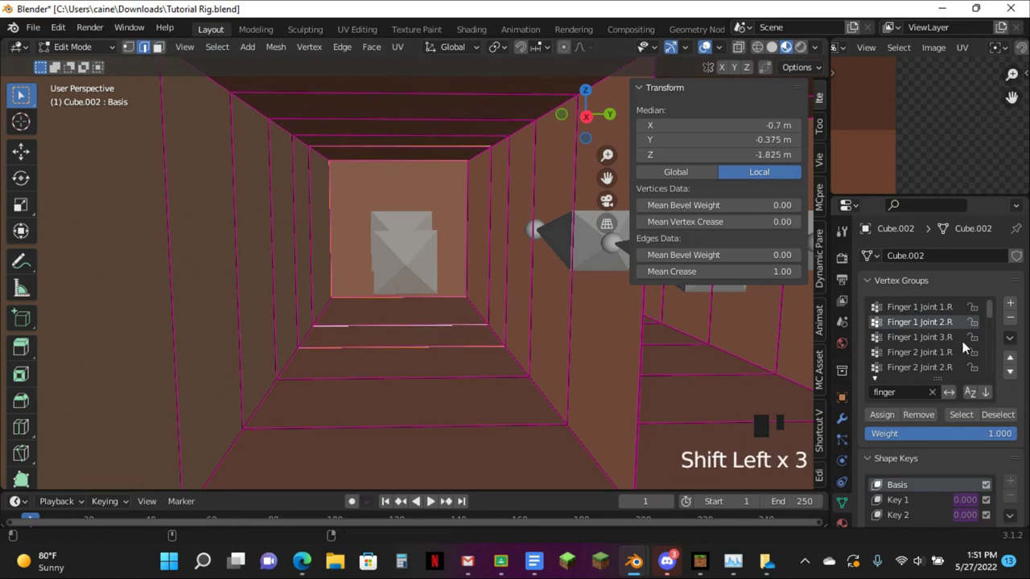
left_click(923, 341)
left_click(876, 414)
left_click(877, 414)
Assign the edges around the base of the second finger to the Finger 2 Joint 1.R vertex group
middle_click_drag(561, 301, 609, 173)
left_click_drag(609, 174, 657, 166)
left_click(356, 404, "alt")
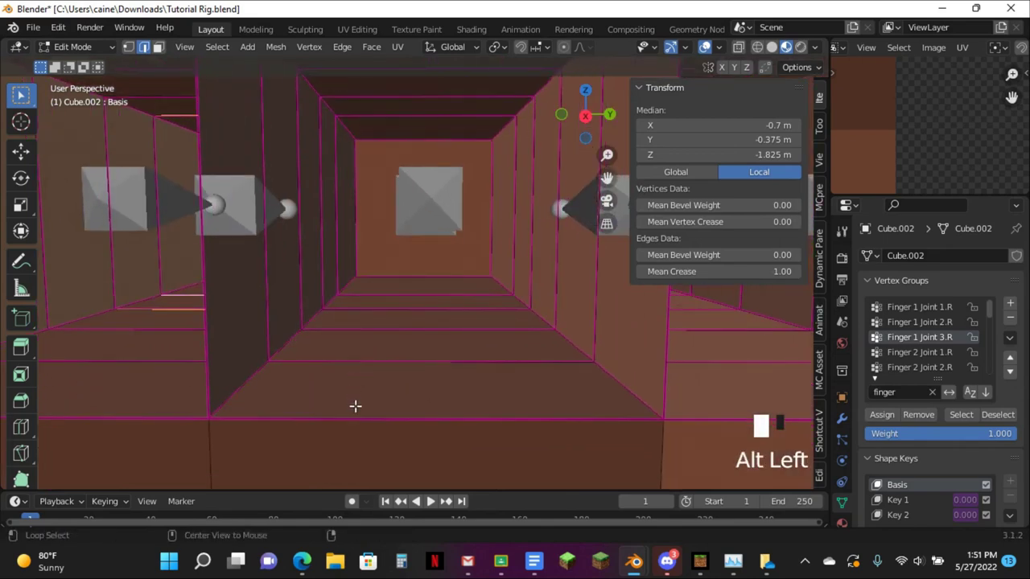
left_click(203, 382, "shift")
key("ctrl+z")
left_click(207, 379, "shift")
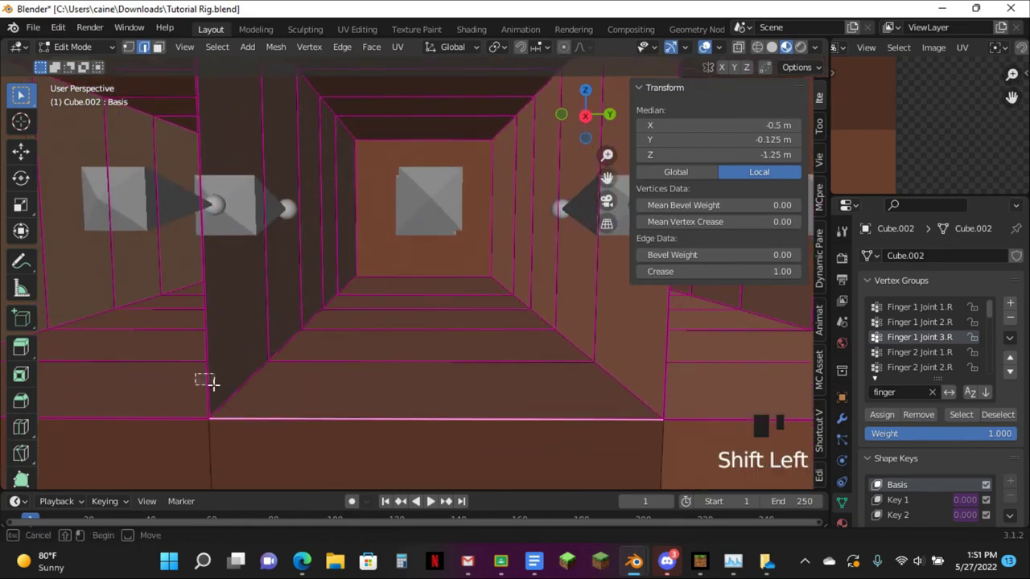
scroll(478, 157, "down", 3)
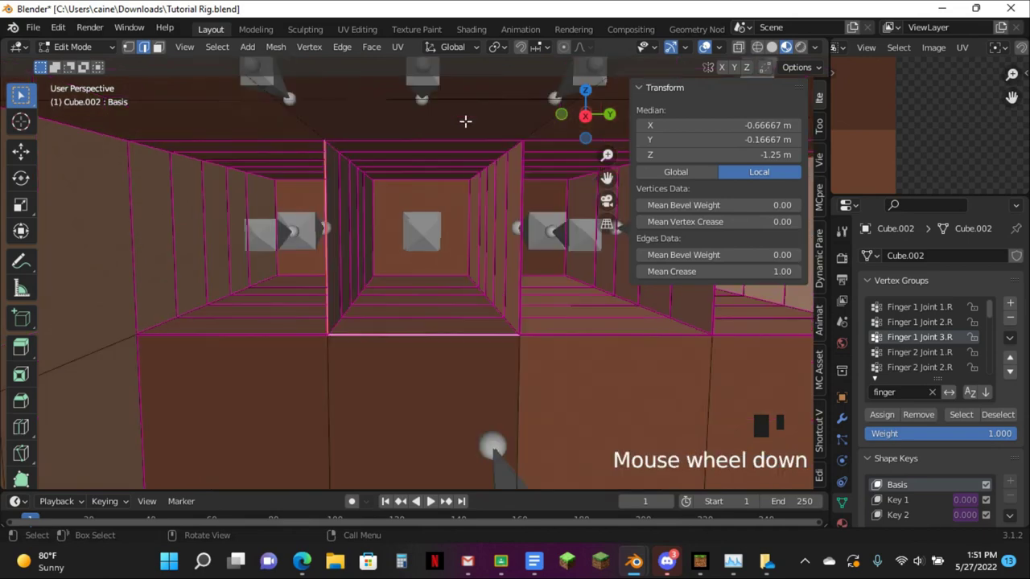
left_click(452, 142, "shift")
left_click(922, 352)
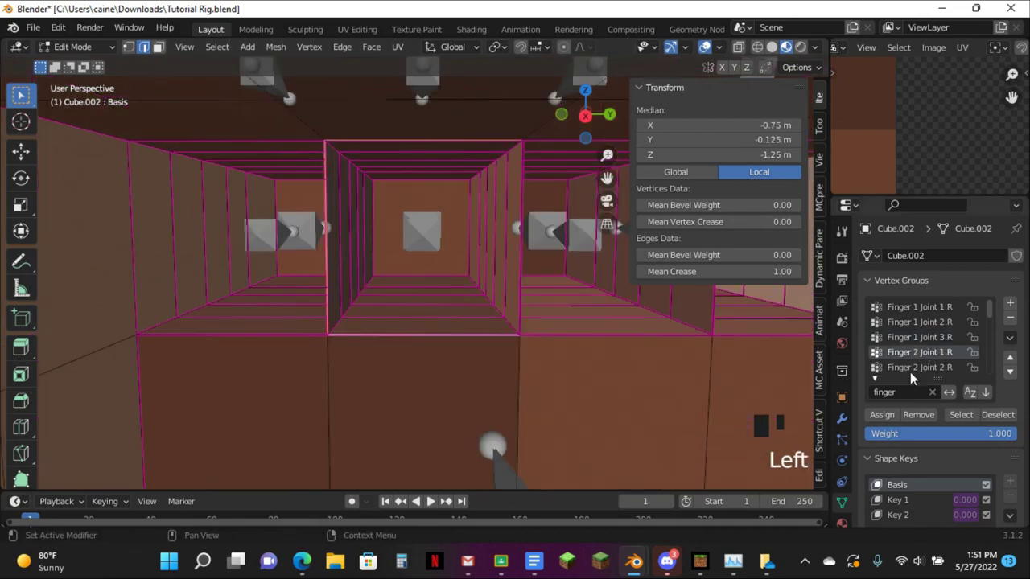
left_click(880, 415)
left_click(880, 415)
left_click(880, 415)
left_click(880, 415)
left_click(880, 416)
left_click(880, 415)
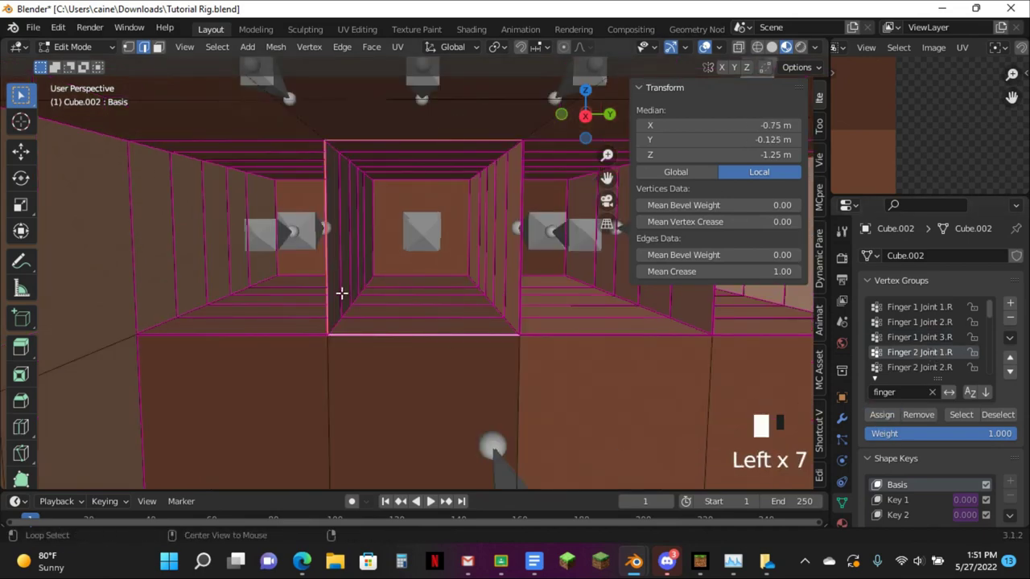
Assign the edge rings of the second finger's middle section to the Finger 2 Joint 2.R vertex group
left_click(387, 316, "alt")
left_click(388, 301, "alt+shift")
key("ctrl+z")
left_click(408, 305, "alt+shift")
left_click(408, 305, "alt+shift")
scroll(437, 230, "up", 2)
key("ctrl+z")
left_click(383, 327, "alt+shift")
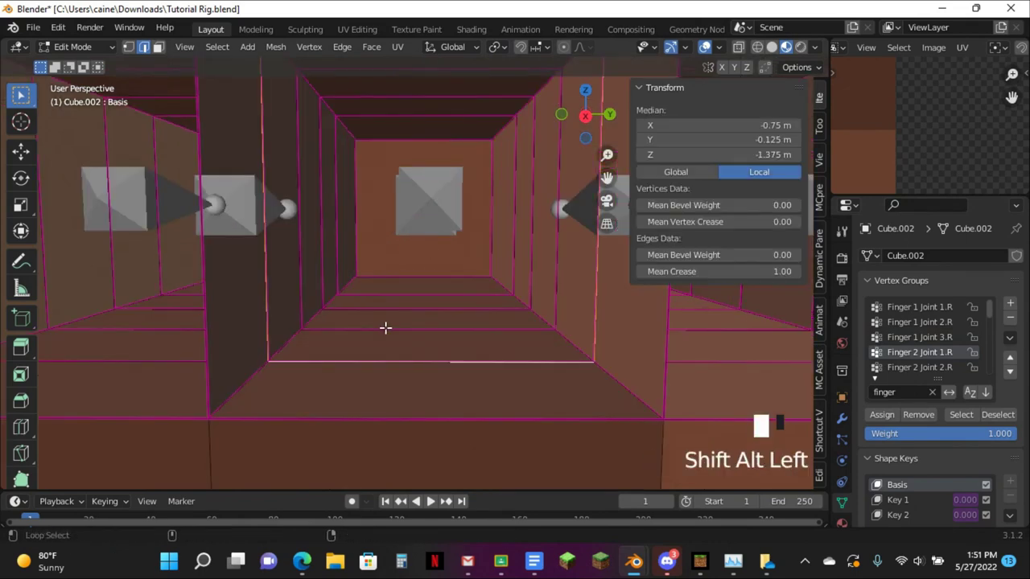
scroll(427, 95, "down", 2)
left_click(415, 166, "shift")
scroll(453, 177, "up", 2)
middle_click_drag(453, 177, 461, 152)
key("ctrl+z")
left_click_drag(607, 178, 636, 395)
left_click(427, 143, "shift")
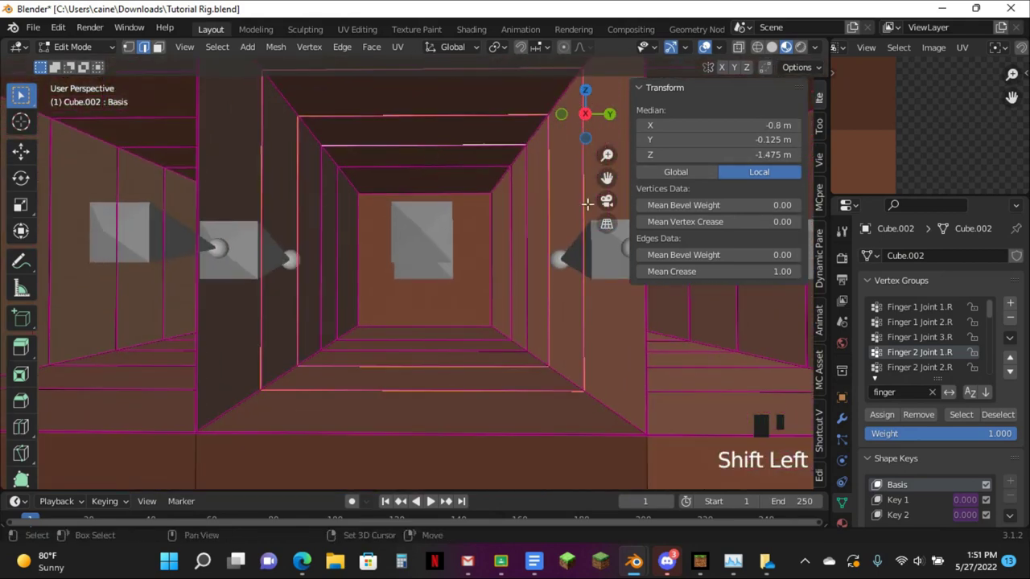
left_click(936, 373)
left_click(884, 412)
left_click(884, 411)
left_click(884, 412)
left_click(884, 412)
left_click(884, 412)
left_click(884, 412)
left_click(884, 412)
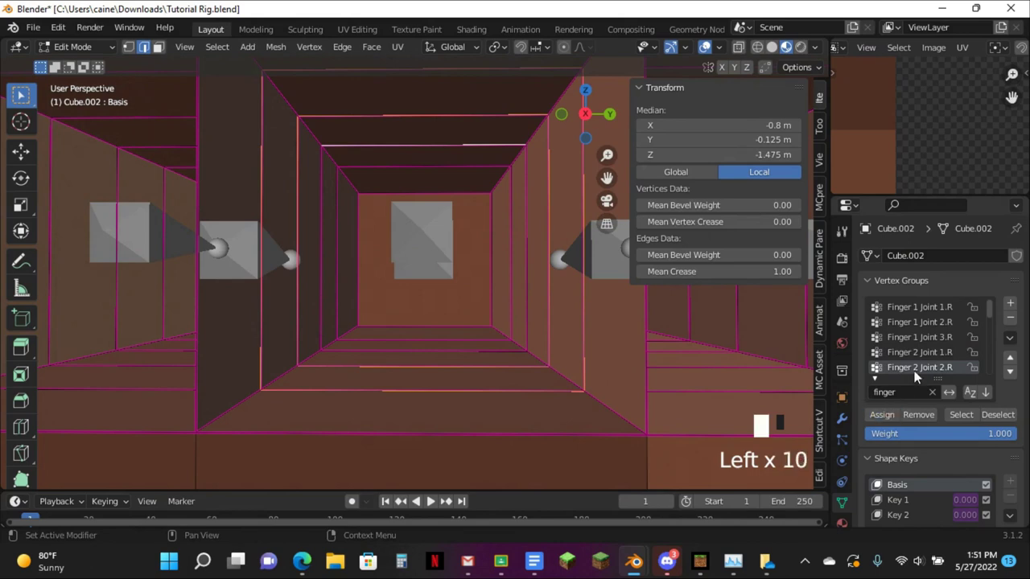
Assign the second finger's end face and the edges nearest the tip to the Finger 2 Joint 3.R vertex group
scroll(915, 376, "down", 2)
left_click(925, 352)
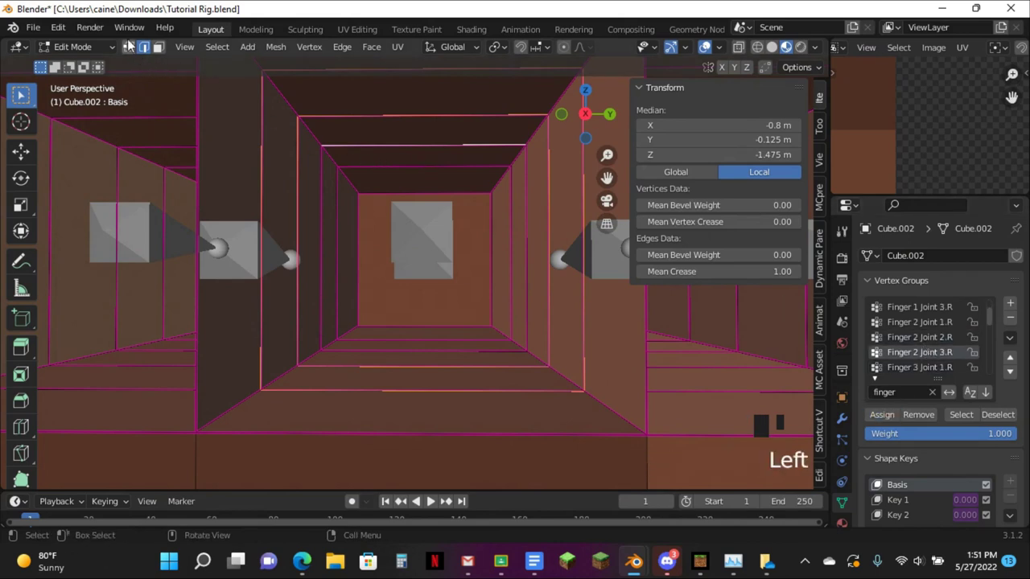
left_click(160, 48)
left_click(376, 214)
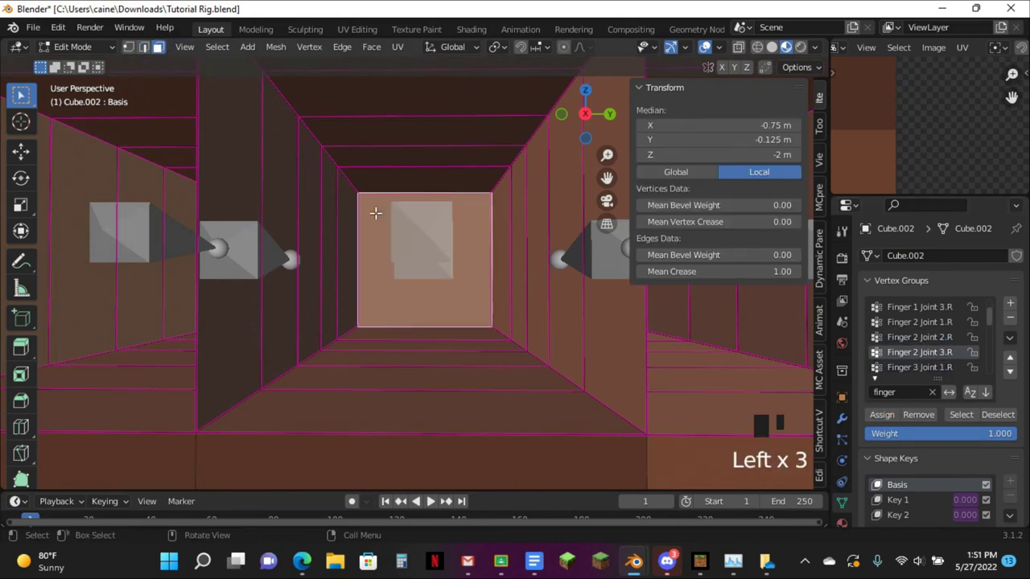
left_click(142, 48)
left_click(407, 170, "shift")
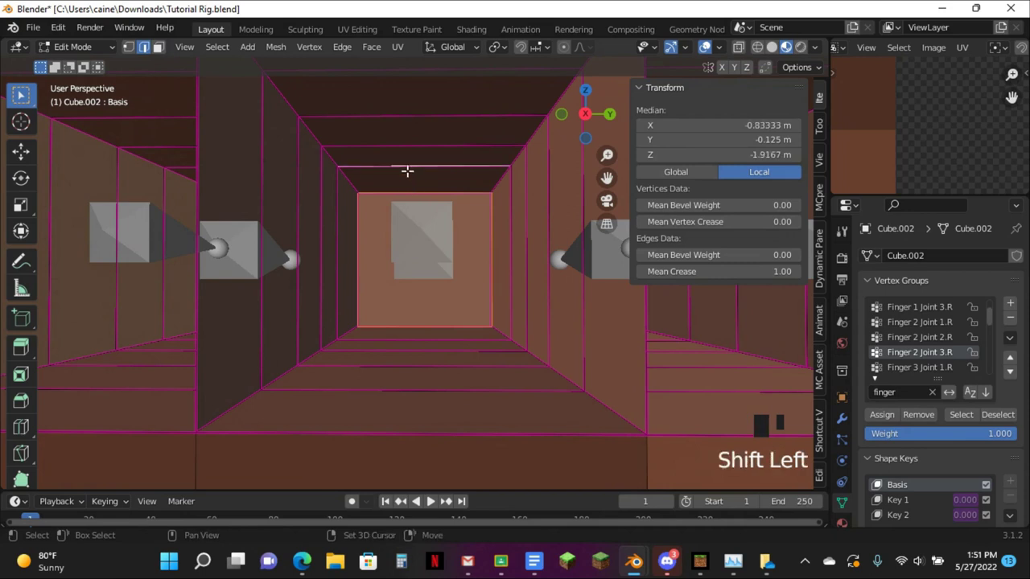
left_click(412, 338, "shift")
left_click(415, 339, "shift")
left_click(416, 340, "shift")
left_click(411, 352, "shift")
middle_click_drag(444, 316, 443, 347)
left_click(437, 346, "shift")
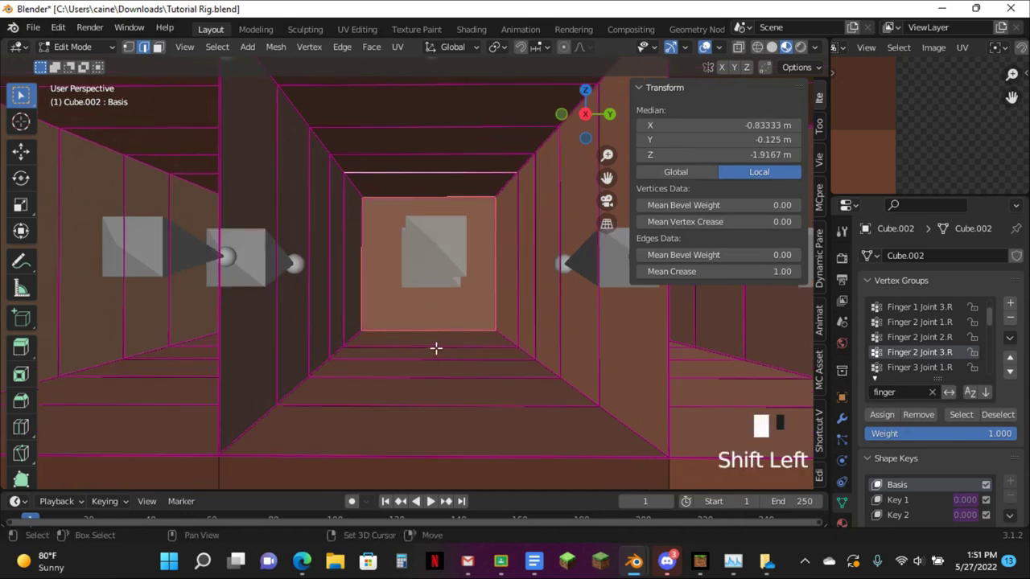
left_click(439, 356, "shift")
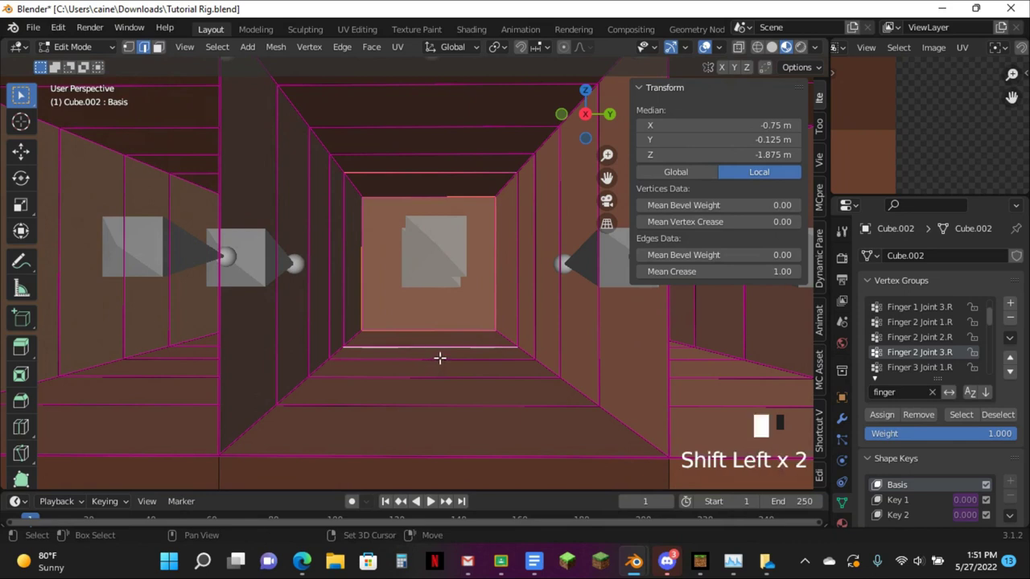
left_click(888, 412)
left_click(881, 415)
left_click(880, 415)
Test the Finger 2 Joint 3.R bone with a rotation in Pose Mode, clear it and return to editing the arm mesh
left_click_drag(605, 178, 544, 179)
key("Tab")
left_click(345, 258)
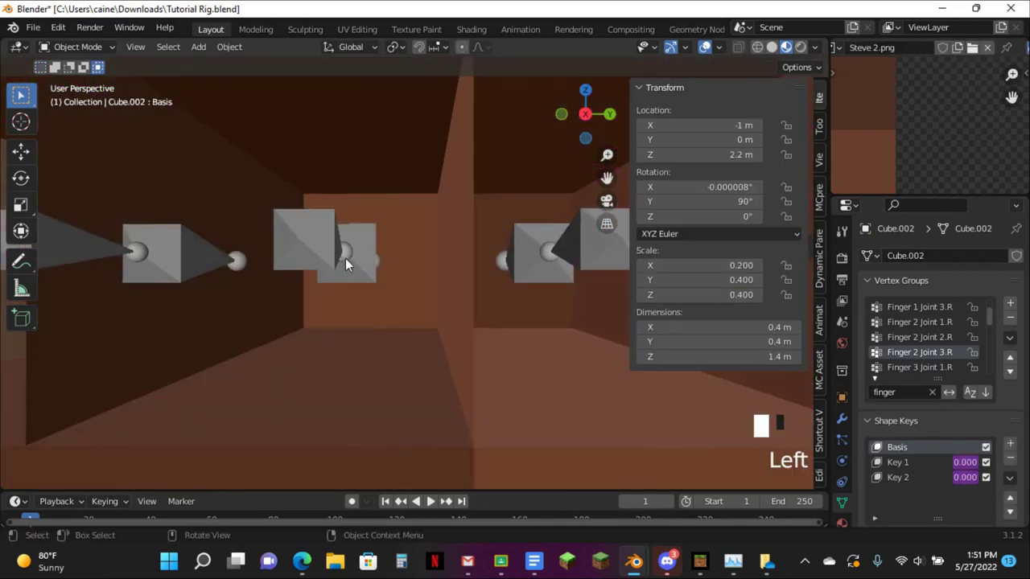
key("ctrl+Tab")
left_click(366, 255)
key("r")
left_click(450, 246)
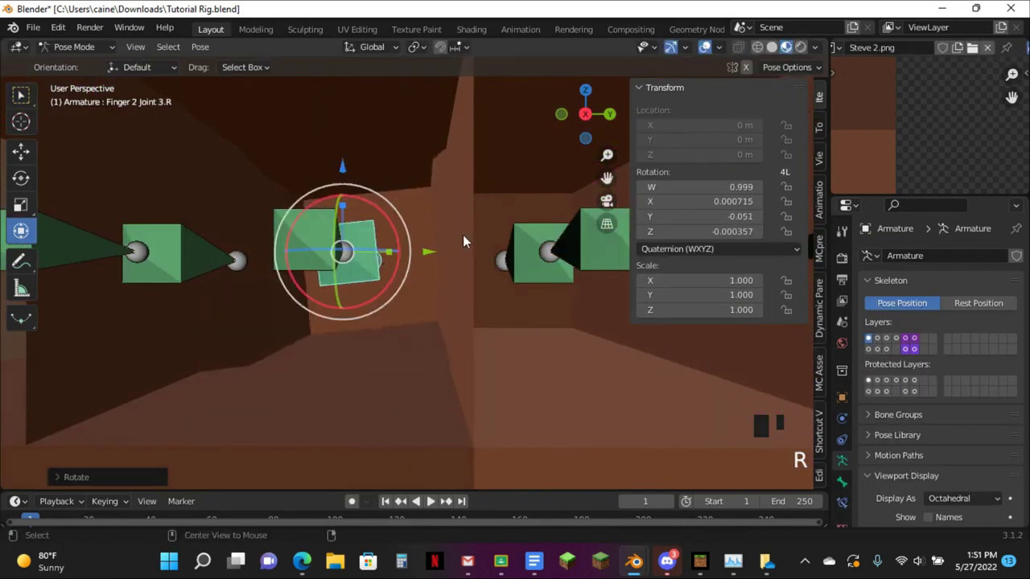
key("r")
key("alt+r")
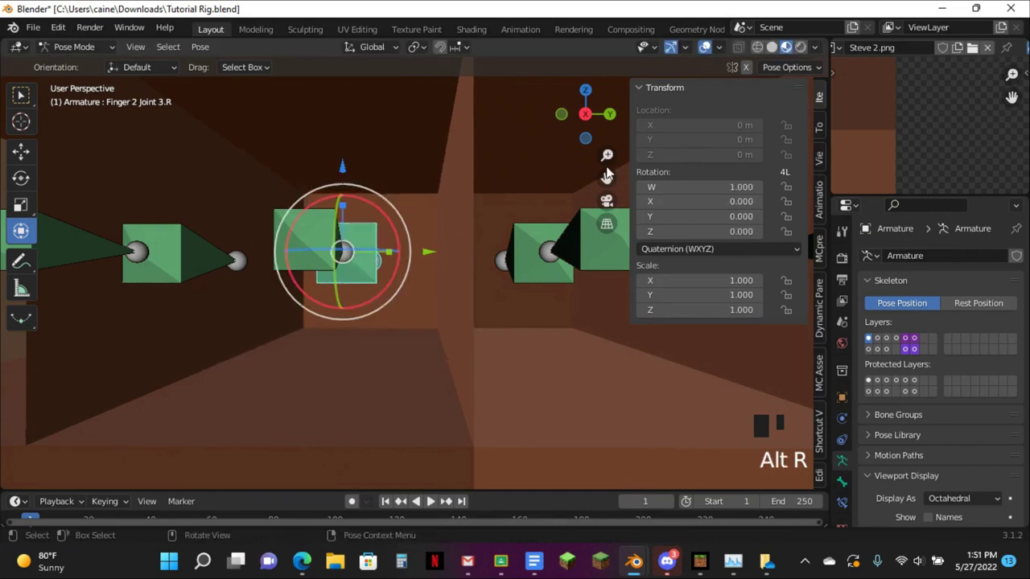
left_click_drag(608, 176, 490, 140)
key("ctrl+Tab")
left_click(429, 300)
key("Tab")
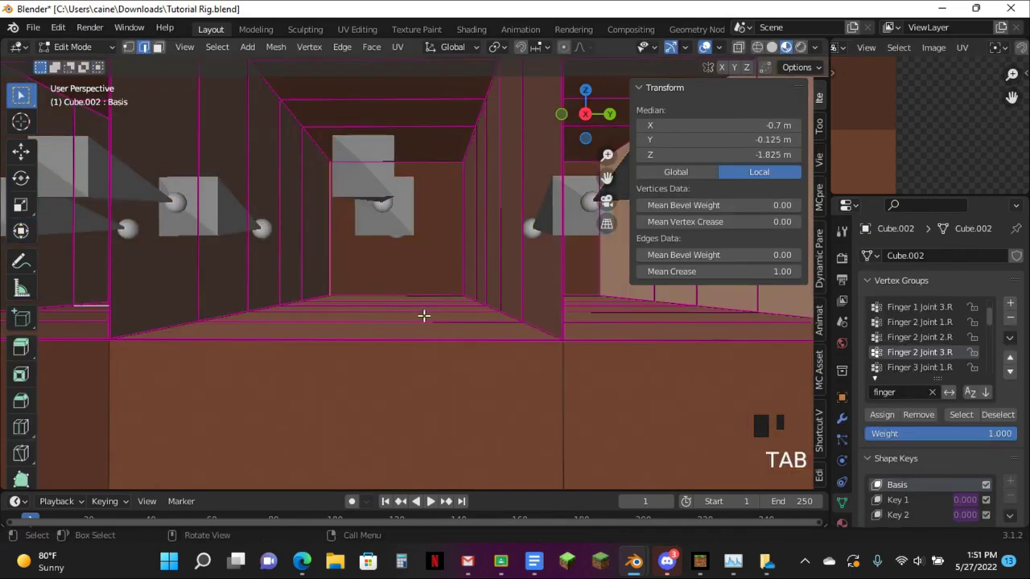
Assign the edges around the base of the third finger to the Finger 3 Joint 1.R vertex group
middle_click_drag(423, 315, 415, 339, "shift")
left_click(367, 444)
left_click(338, 429)
middle_click_drag(338, 427, 346, 427)
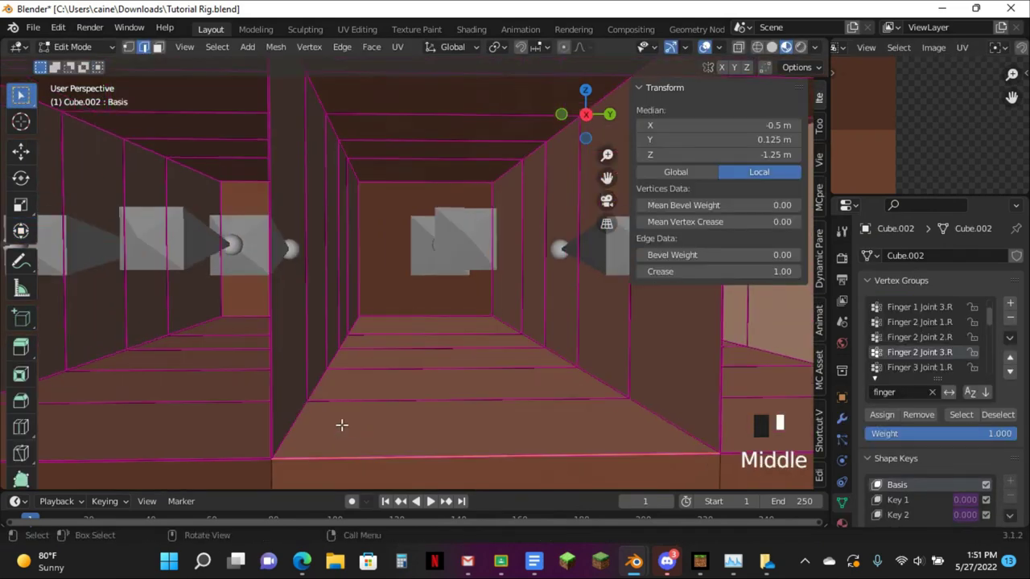
left_click(266, 424, "shift")
scroll(461, 171, "down", 2)
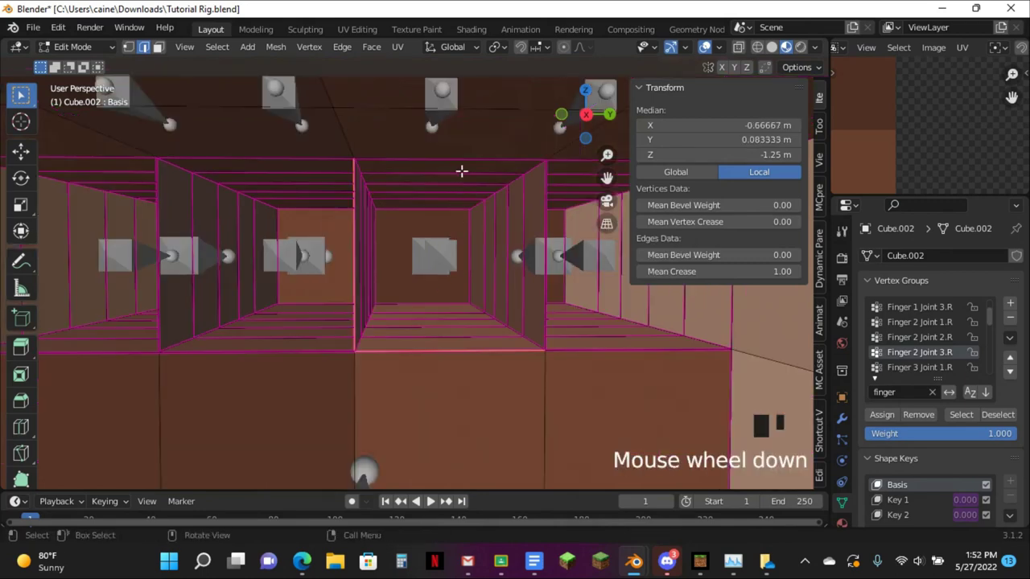
left_click(404, 159, "shift")
scroll(585, 303, "up", 2)
scroll(588, 312, "down", 1)
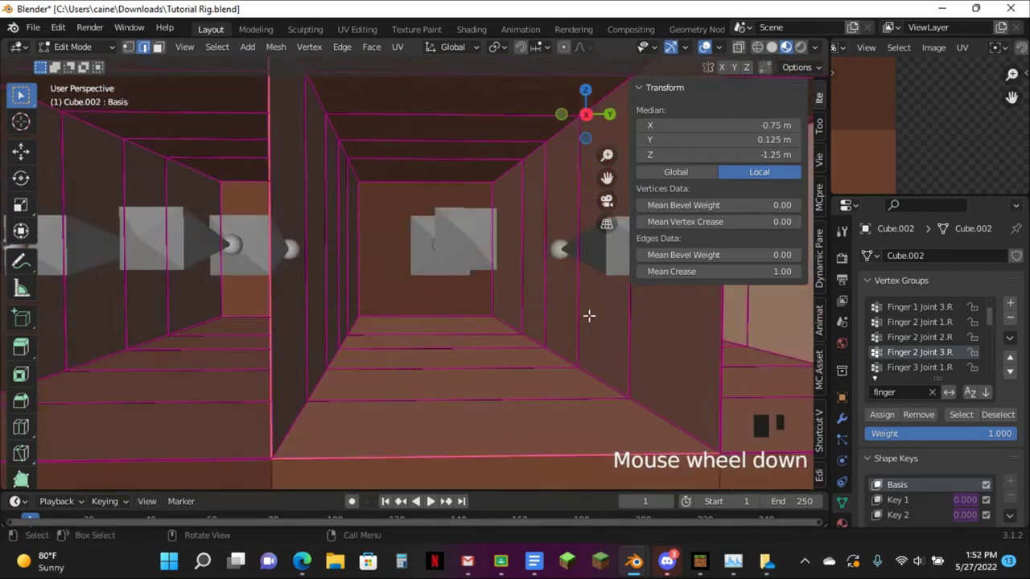
scroll(919, 336, "down", 2)
left_click(920, 337)
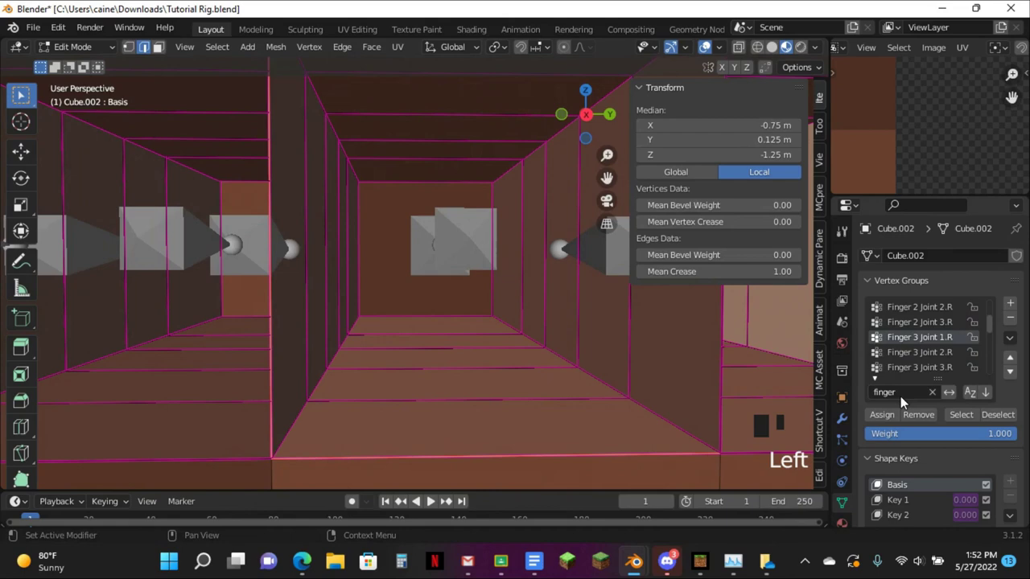
left_click(882, 415)
Assign the edge rings of the third finger's middle section to the Finger 3 Joint 2.R vertex group
left_click(558, 384, "alt")
left_click(544, 370, "alt+shift")
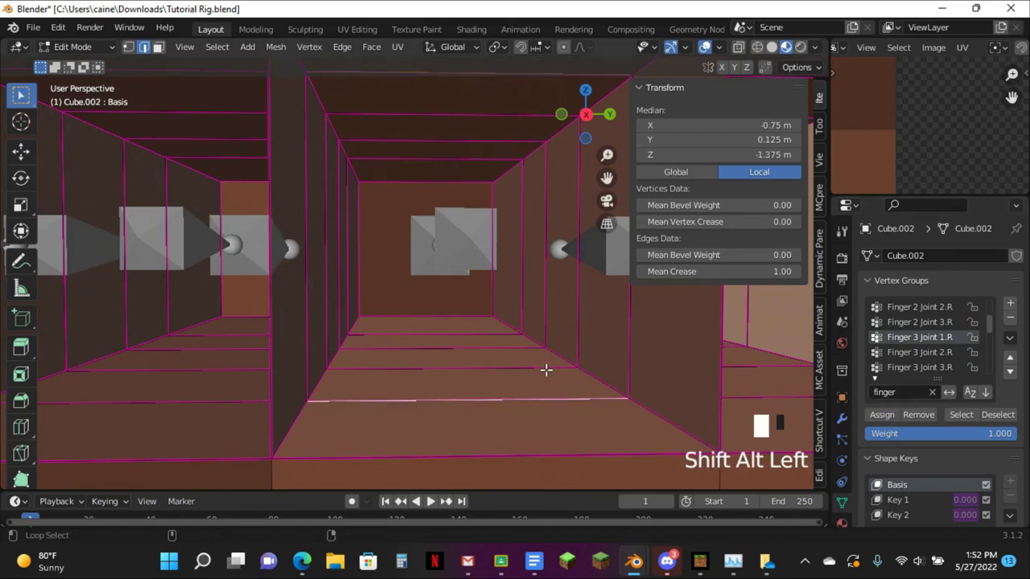
middle_click_drag(439, 382, 358, 310)
left_click(705, 342, "shift")
middle_click_drag(706, 343, 616, 349)
middle_click_drag(222, 171, 252, 161)
scroll(350, 118, "down", 1)
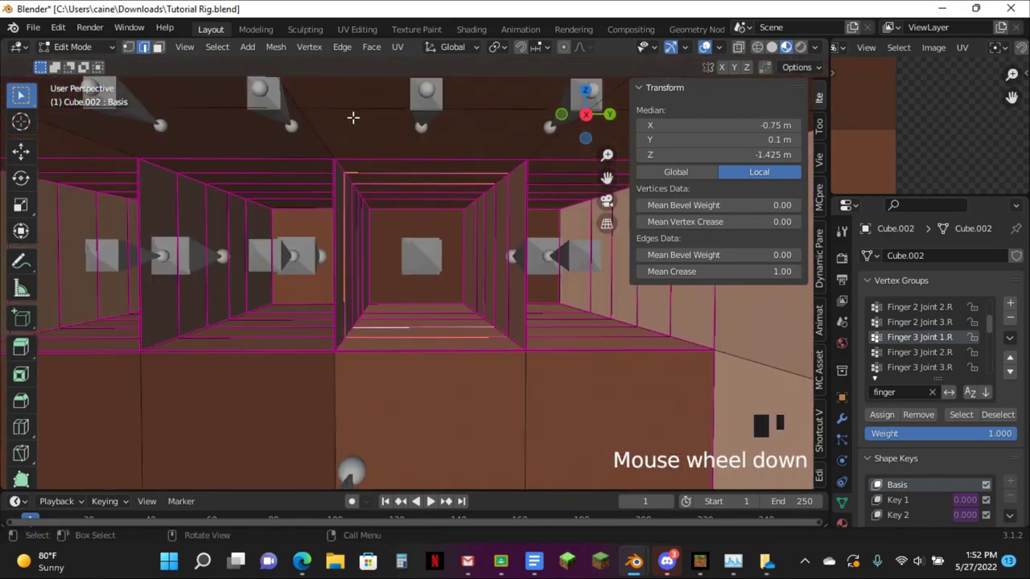
middle_click_drag(429, 170, 494, 154)
scroll(494, 153, "up", 3)
left_click(607, 196)
key("ctrl+z")
left_click_drag(608, 178, 608, 358, "ctrl")
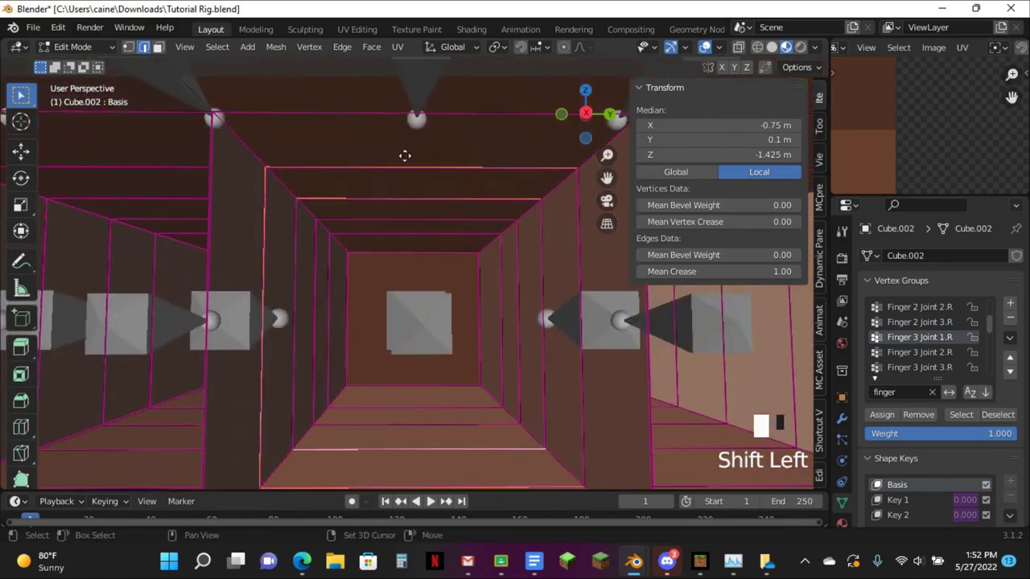
left_click(376, 220, "shift")
key("ctrl+z")
left_click(487, 218, "shift")
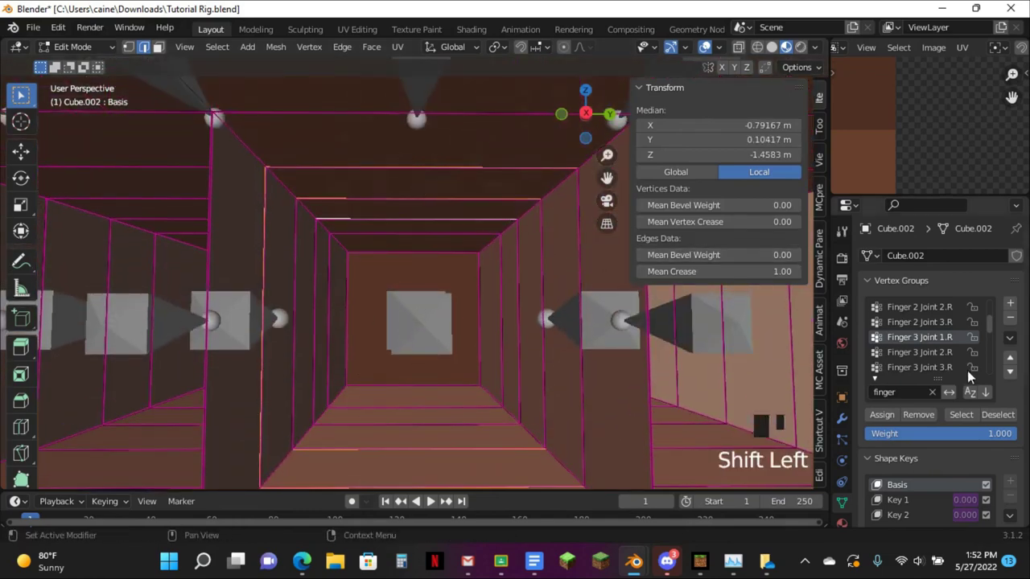
left_click(925, 352)
left_click(893, 410)
left_click(893, 410)
left_click(893, 410)
left_click(893, 409)
left_click(892, 409)
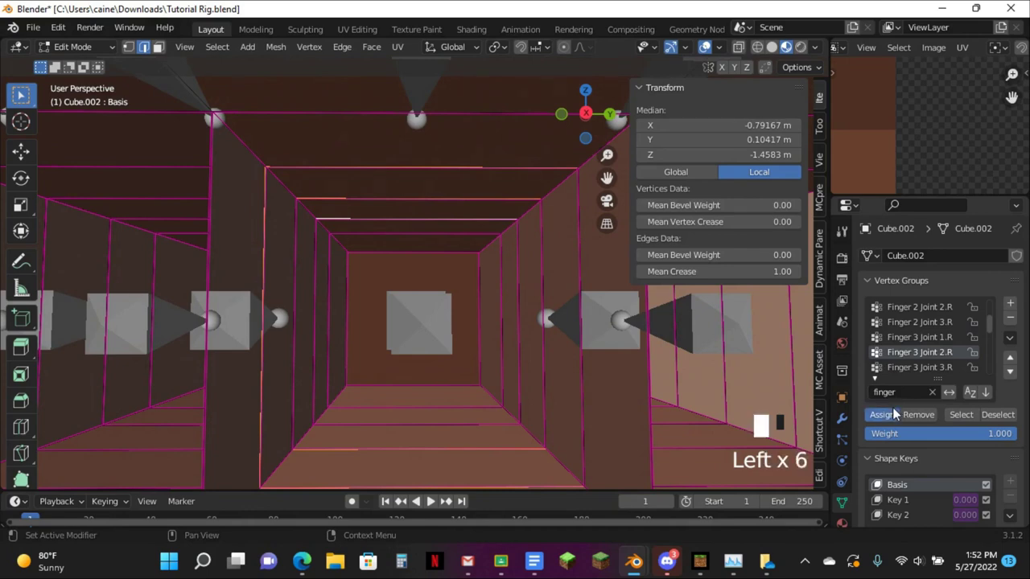
left_click(893, 409)
left_click(893, 409)
left_click(893, 409)
Assign the third finger's end face and the edges nearest the tip to the Finger 3 Joint 3.R vertex group
left_click(158, 49)
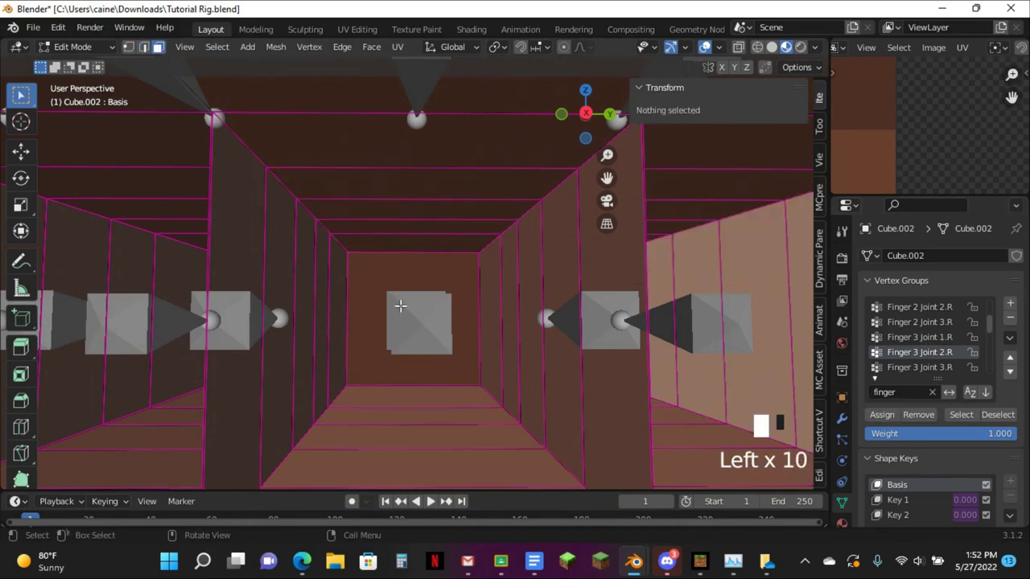
left_click(432, 336)
left_click(143, 48)
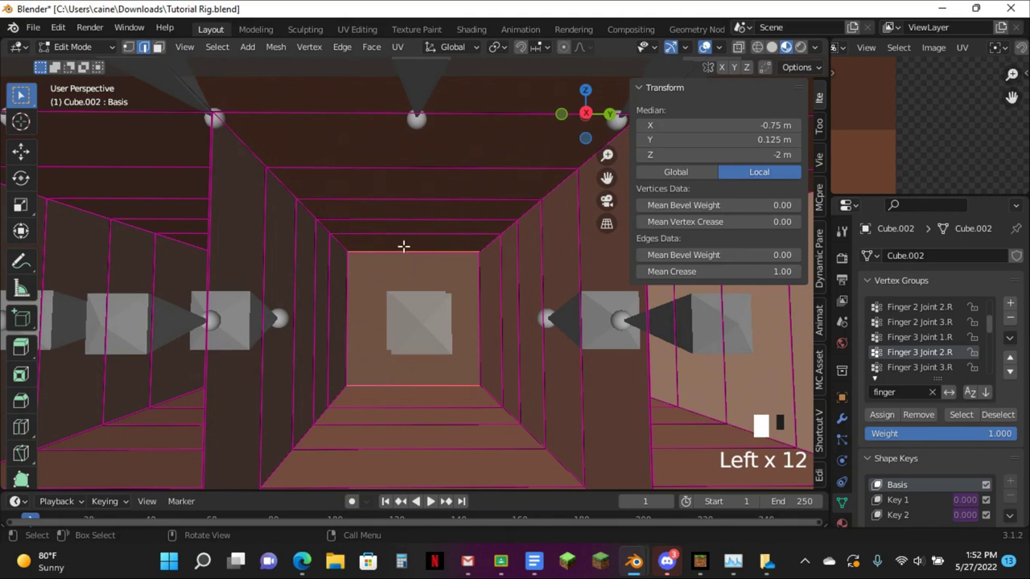
left_click(389, 231, "shift")
left_click(404, 418, "shift")
left_click(498, 407, "shift")
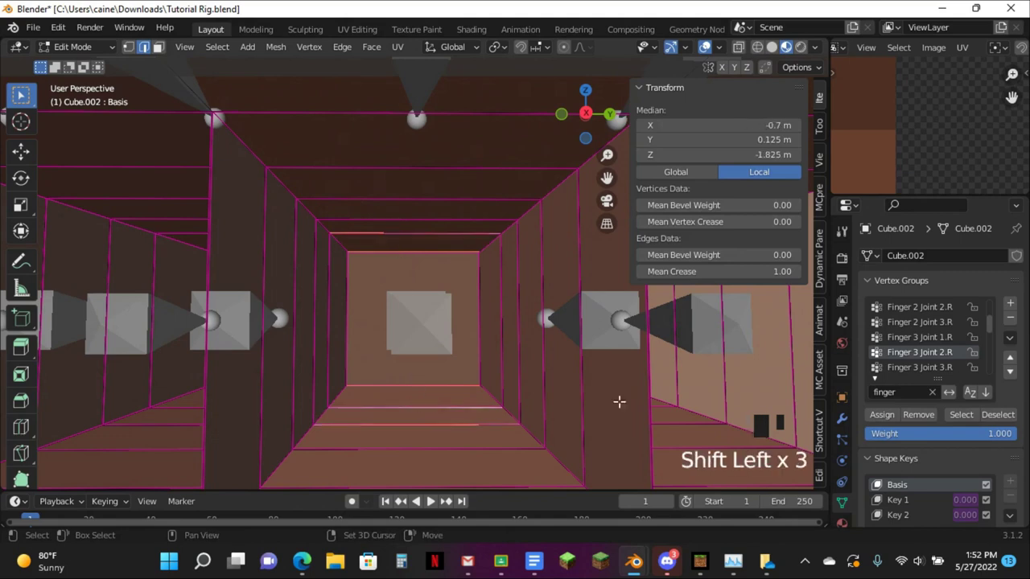
left_click(958, 367)
triple_click(879, 414)
triple_click(879, 414)
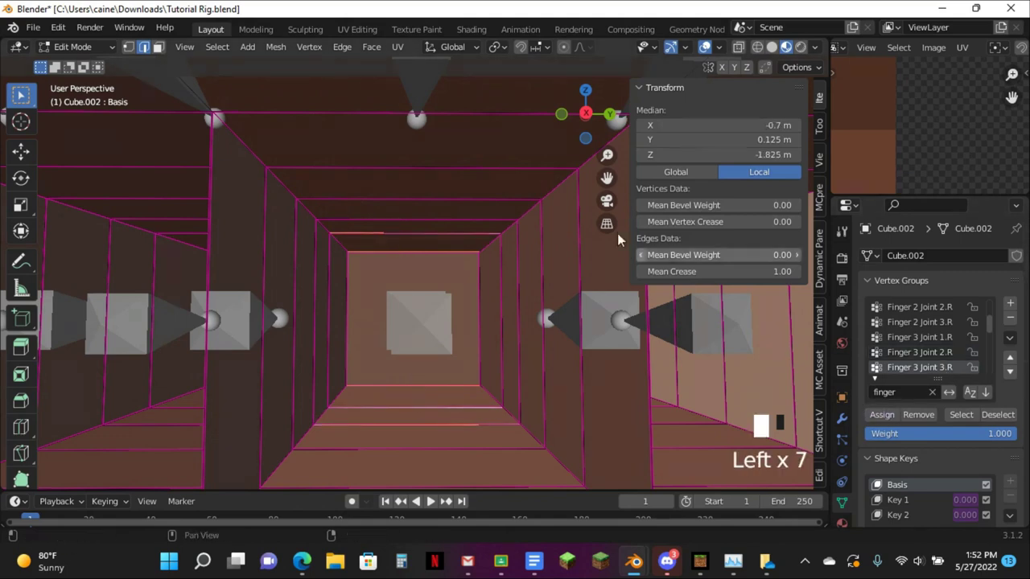
Assign the edges around the base of the fourth finger to the Finger 4 Joint 1.R vertex group
left_click_drag(608, 178, 476, 161)
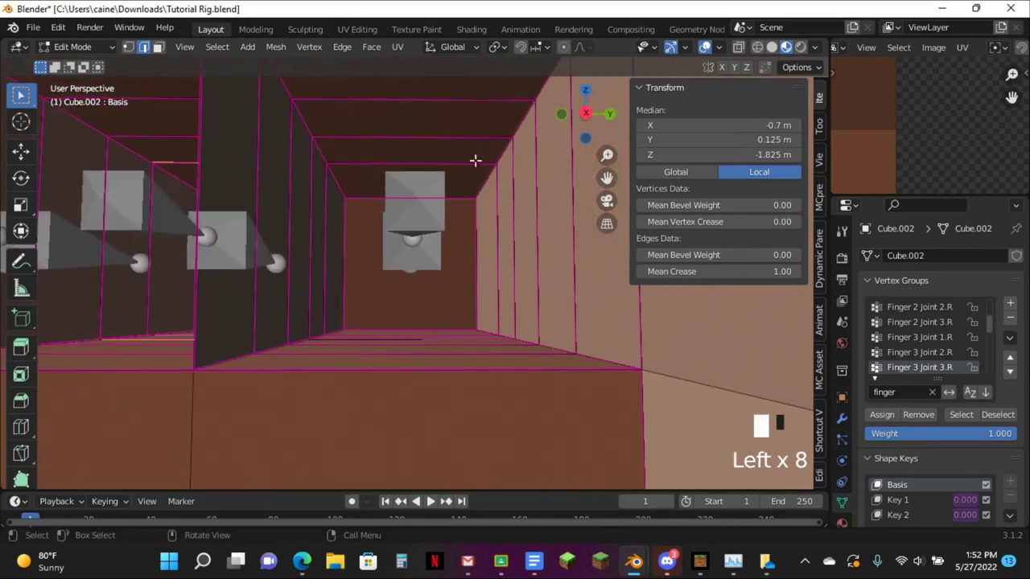
left_click(378, 367, "alt")
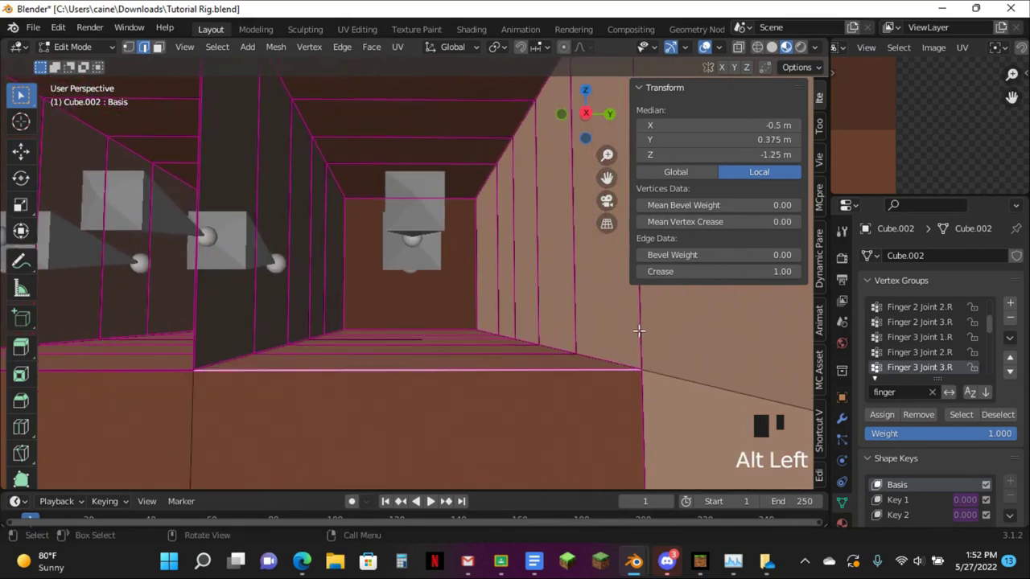
middle_click_drag(347, 297, 469, 462)
scroll(474, 443, "down", 2)
middle_click_drag(481, 427, 485, 321)
left_click(515, 406, "shift")
left_click(529, 407, "shift")
scroll(471, 130, "down", 1)
left_click(439, 146, "shift")
middle_click_drag(464, 152, 478, 158)
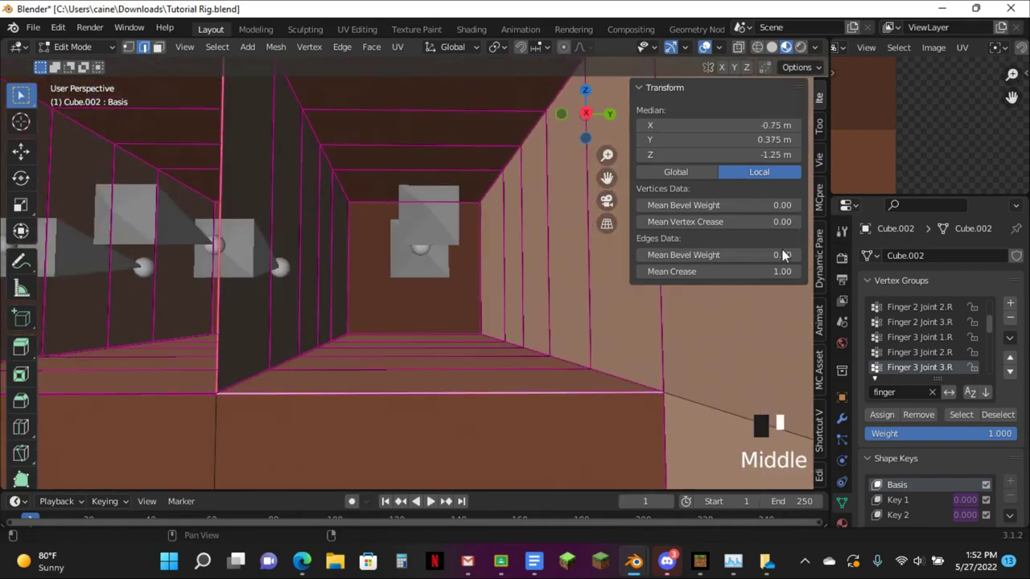
scroll(919, 353, "down", 2)
left_click(918, 353)
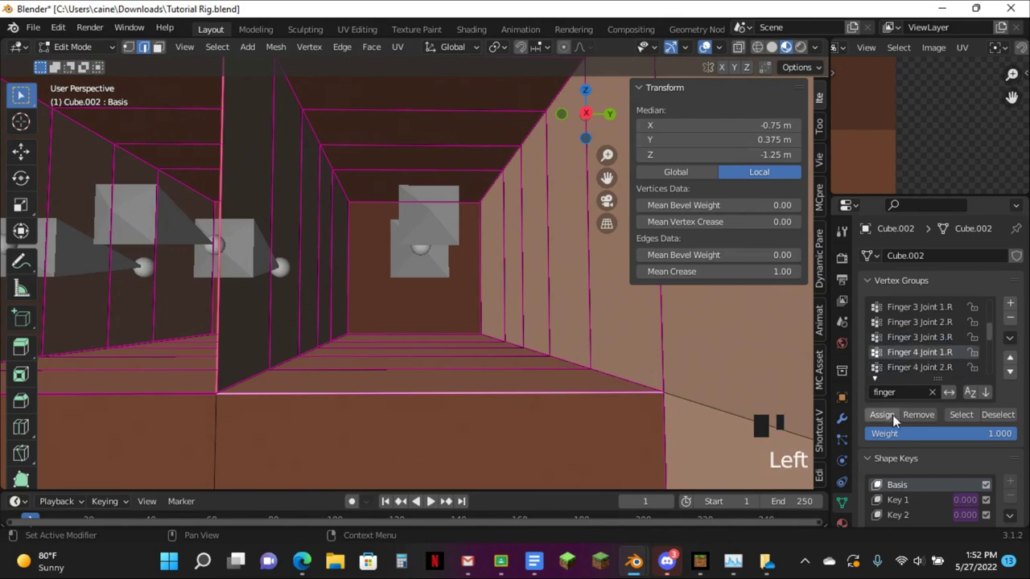
left_click(882, 415)
Assign the edge rings of the fourth finger's middle section to the Finger 4 Joint 2.R vertex group
left_click(474, 357, "alt")
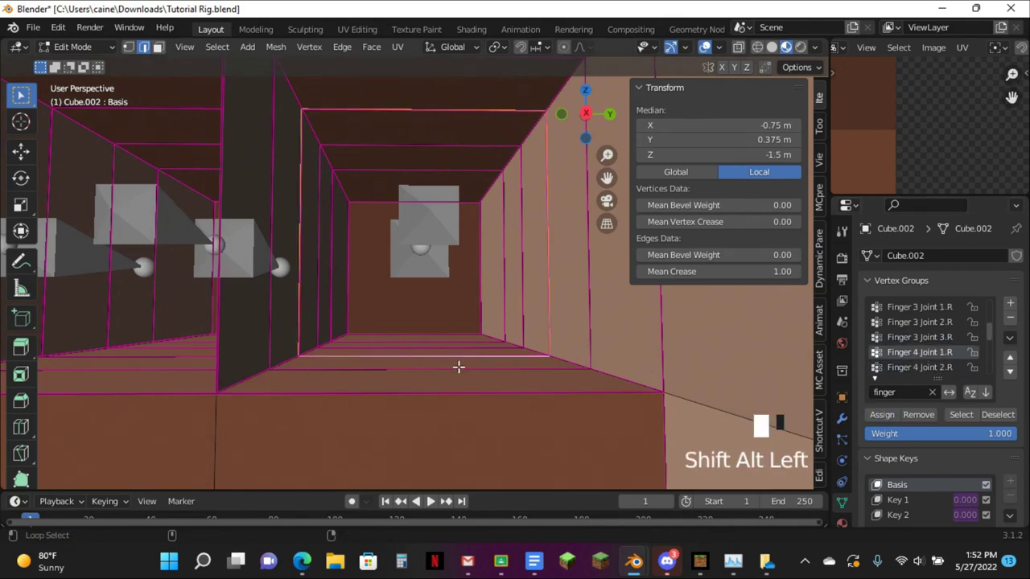
left_click(458, 367, "alt+shift")
middle_click_drag(451, 363, 445, 410)
left_click(453, 384, "alt")
left_click(426, 230, "alt+shift")
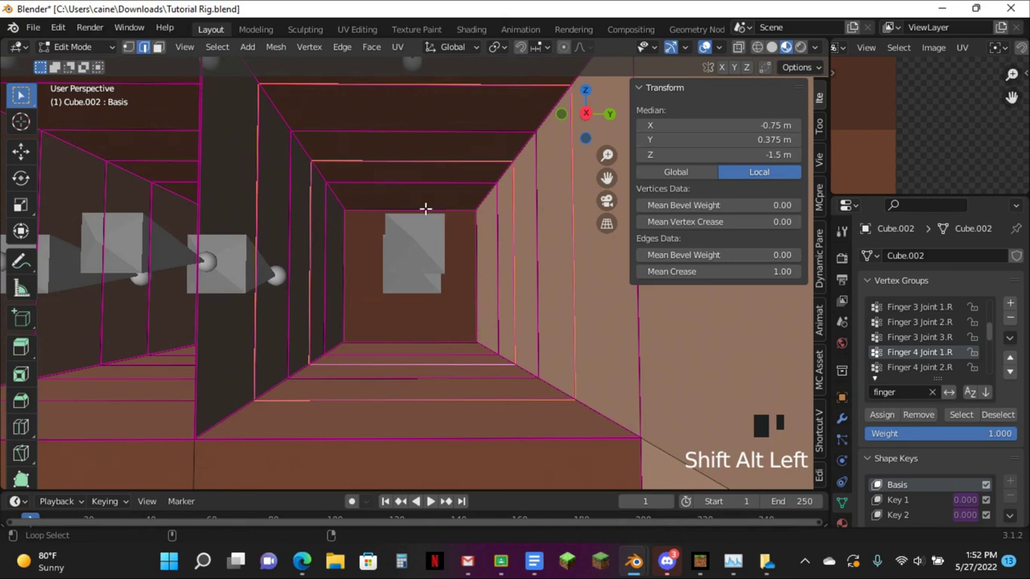
key("ctrl+z")
left_click(381, 374, "alt+shift")
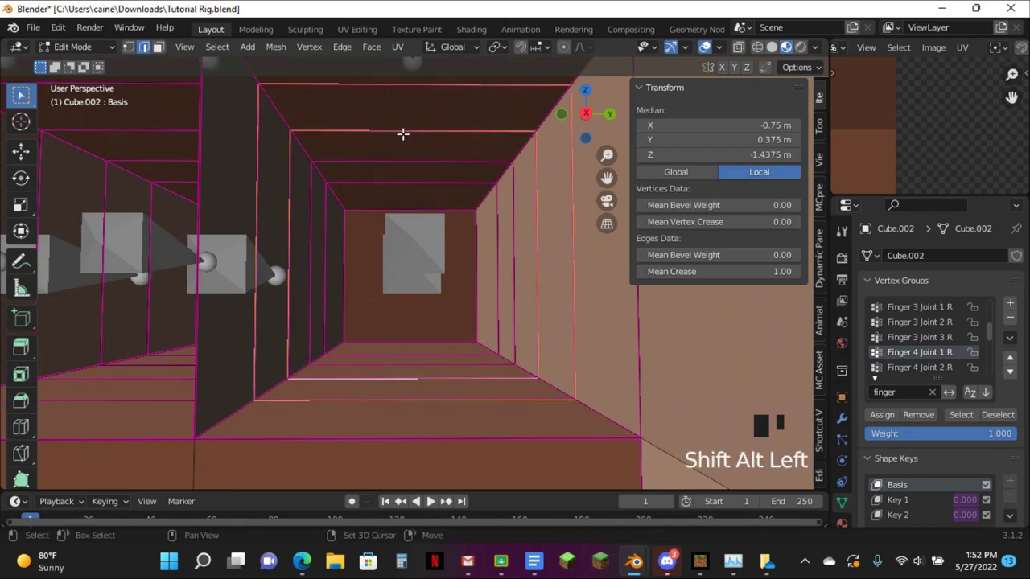
left_click(398, 160, "shift")
left_click(919, 367)
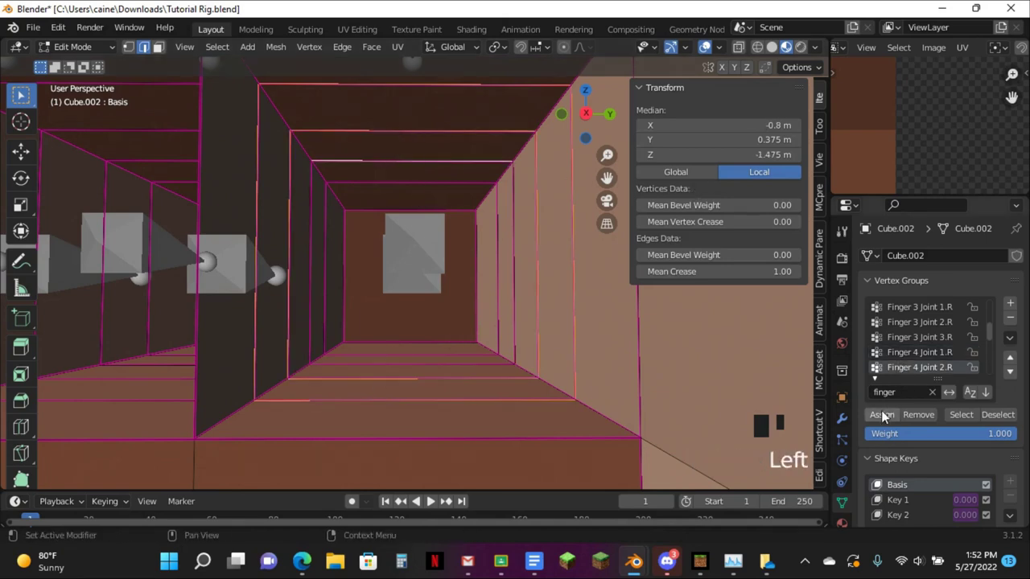
left_click(882, 415)
Assign the fourth finger's end face and the edges nearest the tip to the Finger 4 Joint 3.R vertex group
scroll(922, 343, "down", 1)
left_click(919, 367)
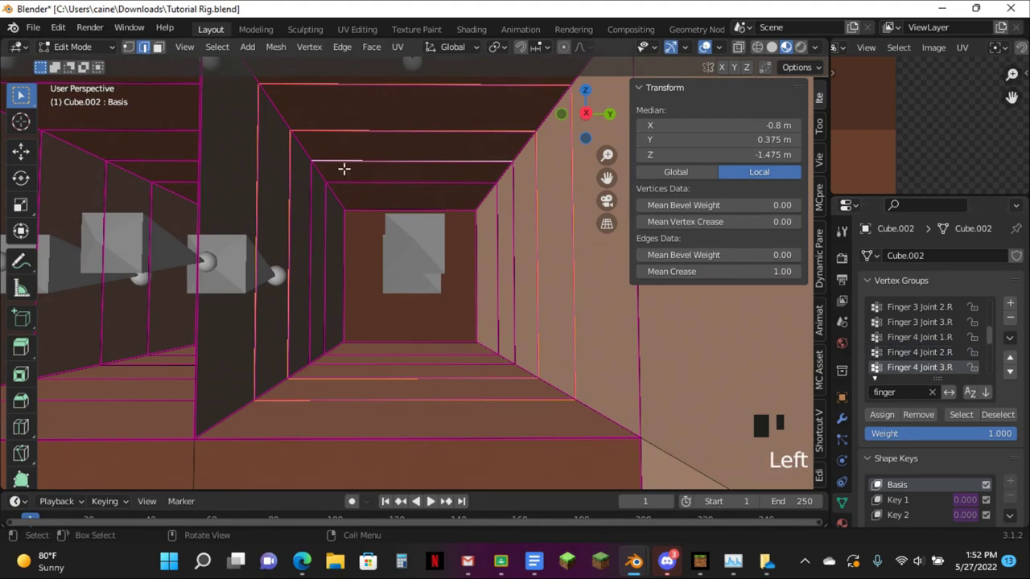
left_click(159, 47)
left_click(363, 211)
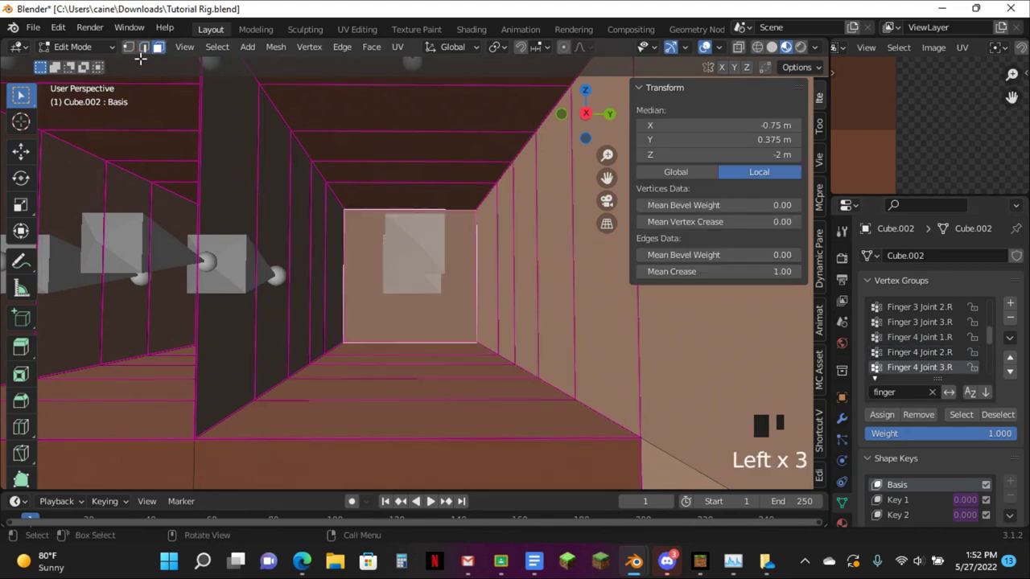
left_click(144, 47)
left_click(389, 183, "shift")
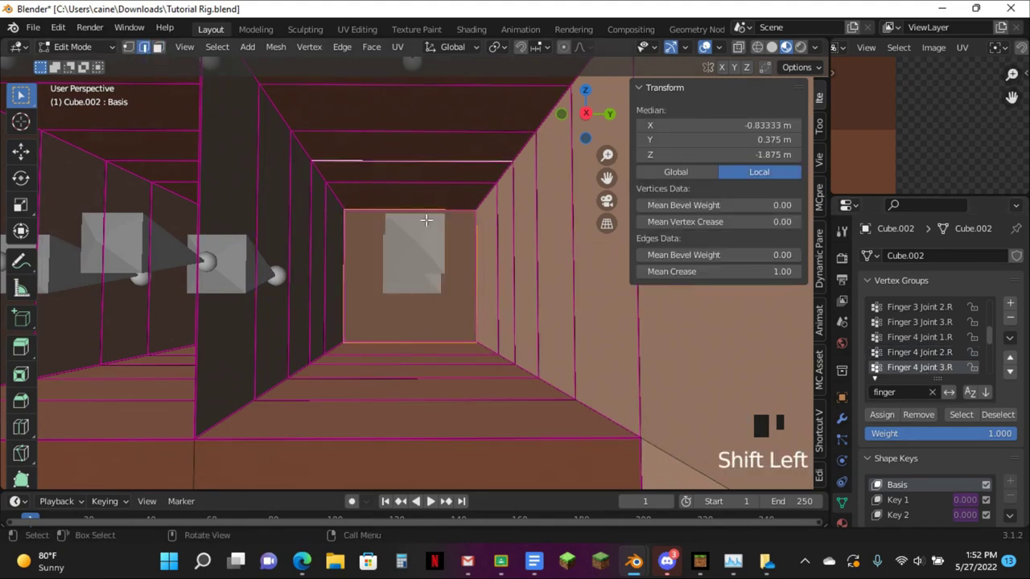
key("ctrl+z")
left_click(410, 183, "shift")
middle_click(432, 294)
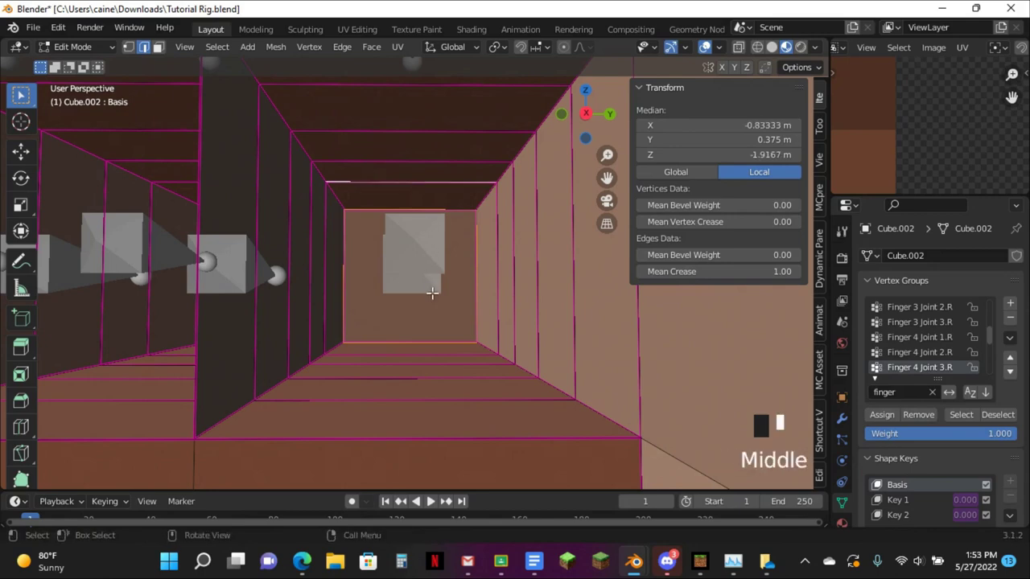
left_click(480, 366, "shift")
left_click(474, 354, "shift")
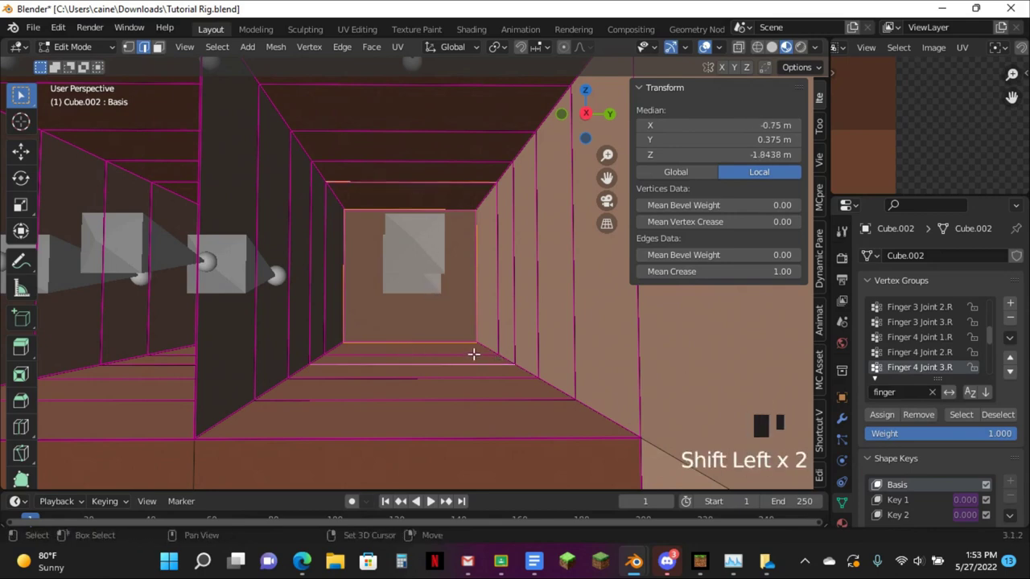
middle_click_drag(459, 329, 455, 350)
key("ctrl+z")
left_click(454, 368, "shift")
left_click(880, 416)
left_click(879, 417)
left_click(879, 417)
left_click(879, 418)
left_click(879, 419)
left_click(879, 420)
Assign the edges around the base of the fifth finger to the Finger 5 Joint 1.R vertex group
scroll(931, 363, "down", 2)
left_click(909, 352)
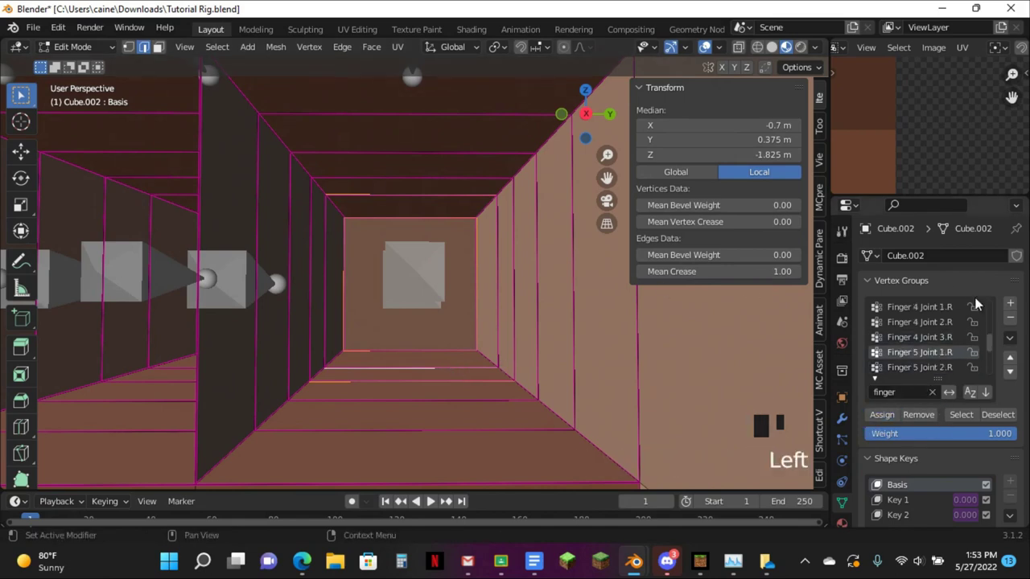
scroll(880, 309, "down", 2)
left_click_drag(609, 182, 430, 313)
middle_click_drag(431, 313, 425, 321)
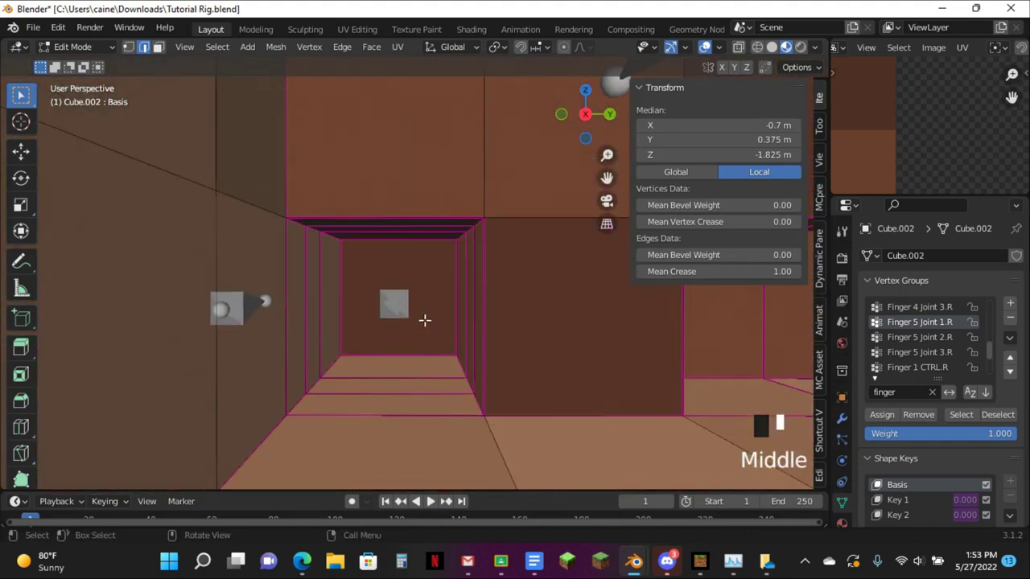
left_click(386, 421, "alt")
left_click(350, 215, "shift")
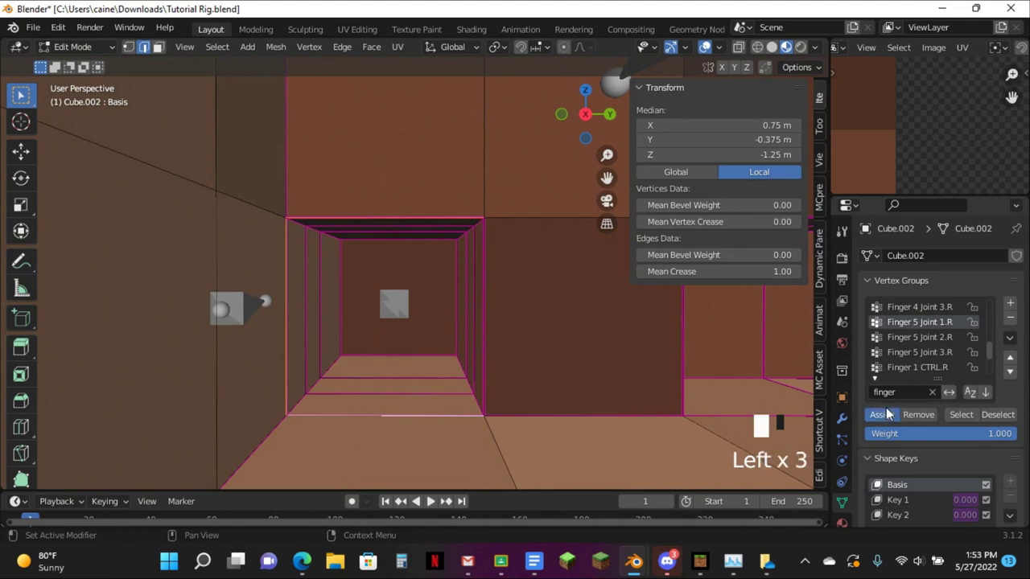
Assign the edges of the fifth finger's middle section to the Finger 5 Joint 2.R vertex group
left_click(397, 392, "alt")
scroll(312, 317, "up", 2)
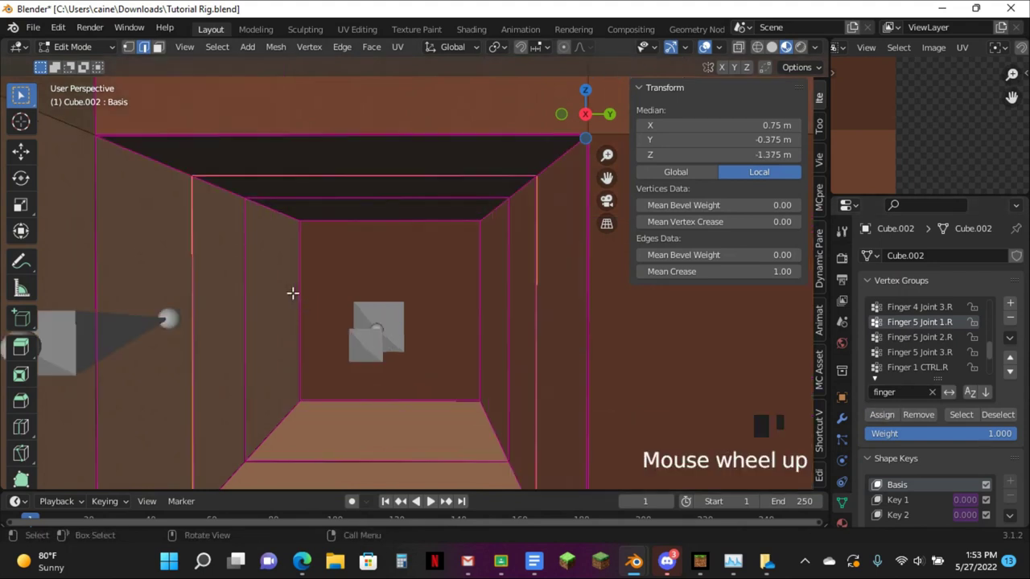
left_click(247, 283, "shift")
left_click(934, 338)
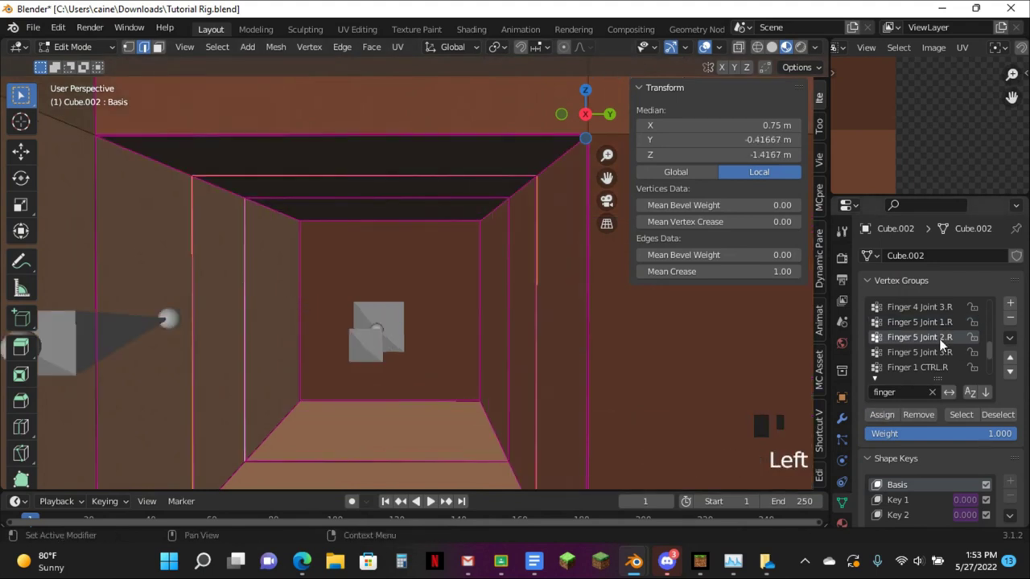
left_click(882, 414)
Assign the fifth finger's end face and the edge nearest the tip to the Finger 5 Joint 3.R vertex group
left_click(159, 48)
left_click(375, 254)
left_click(144, 48)
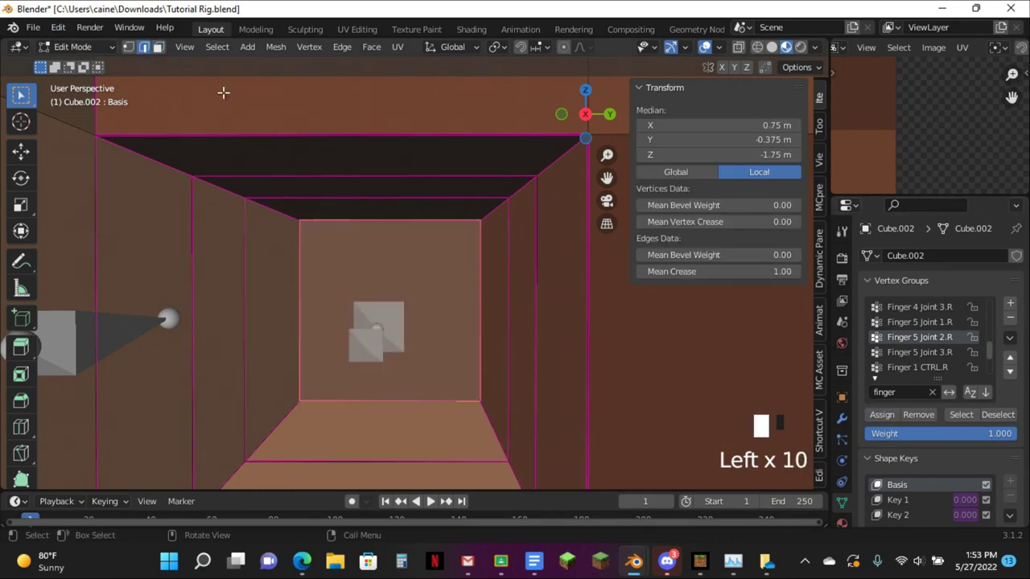
left_click(508, 296, "shift")
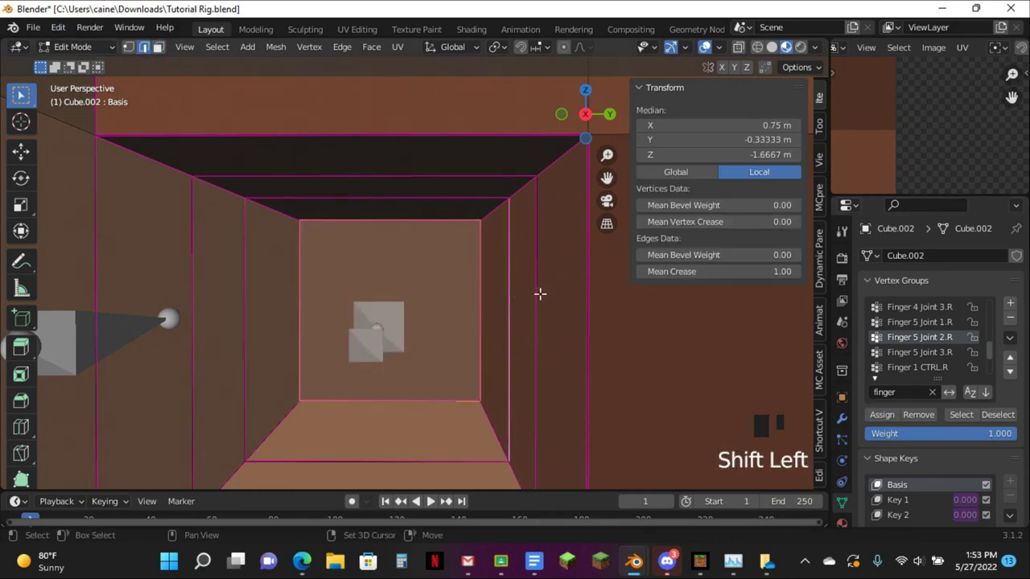
left_click(894, 354)
triple_click(880, 414)
triple_click(880, 414)
double_click(880, 413)
Leave Edit Mode on the arm mesh and show the right hand's finger bones from the front
middle_click_drag(439, 214, 597, 153)
key("Tab")
left_click(583, 121)
scroll(596, 141, "up", 2)
mouse_move(608, 177)
left_mouse_down()
mouse_move(550, 195)
mouse_move(224, 234)
mouse_move(91, 270)
left_mouse_up()
scroll(218, 177, "up", 2)
left_click(132, 209)
key("ctrl+Tab")
left_click(78, 47)
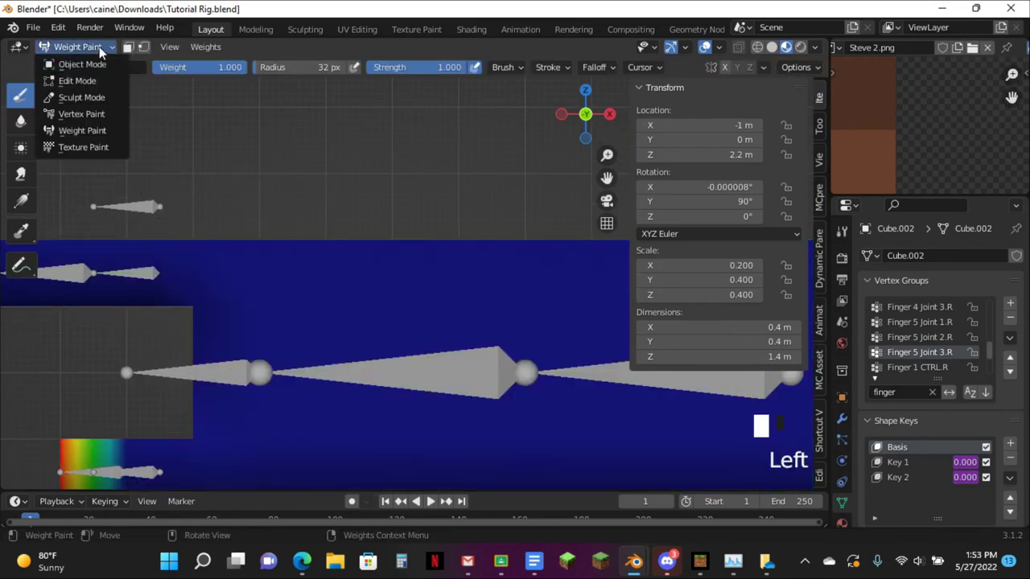
left_click(80, 62)
Enter Pose Mode on the armature and clear the location of the right hand's finger control bones
left_click(142, 207)
key("ctrl+Tab")
key("alt+g")
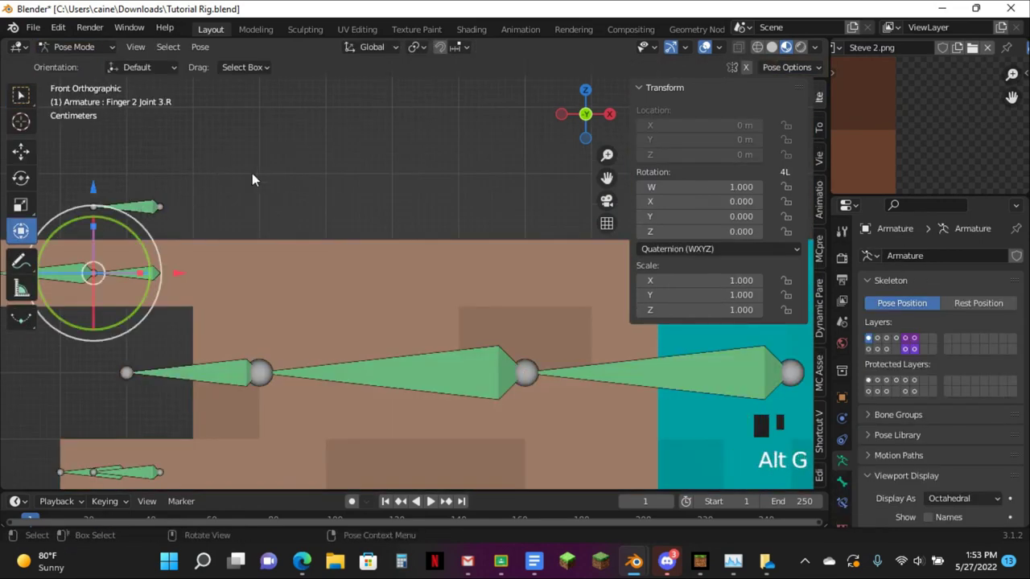
scroll(251, 173, "down", 2)
left_click_drag(207, 193, 251, 244)
key("alt+g")
Test the first finger's bending by moving the Finger 1 CTRL.R bone, and clear its location
middle_click_drag(238, 404, 408, 310)
scroll(263, 232, "up", 1)
left_click(264, 230)
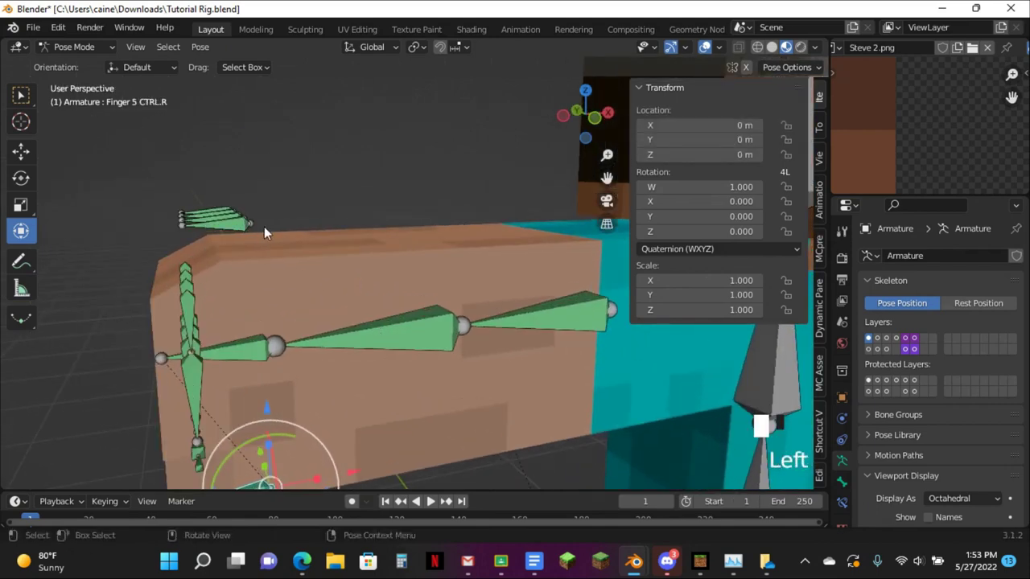
key("g")
left_click(232, 224)
middle_click_drag(232, 224, 266, 207)
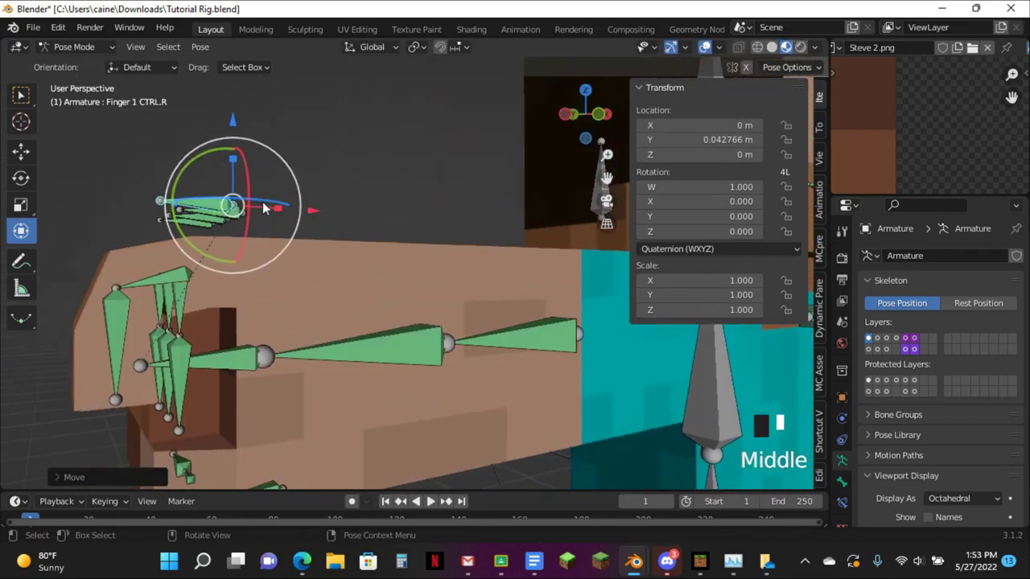
key("g")
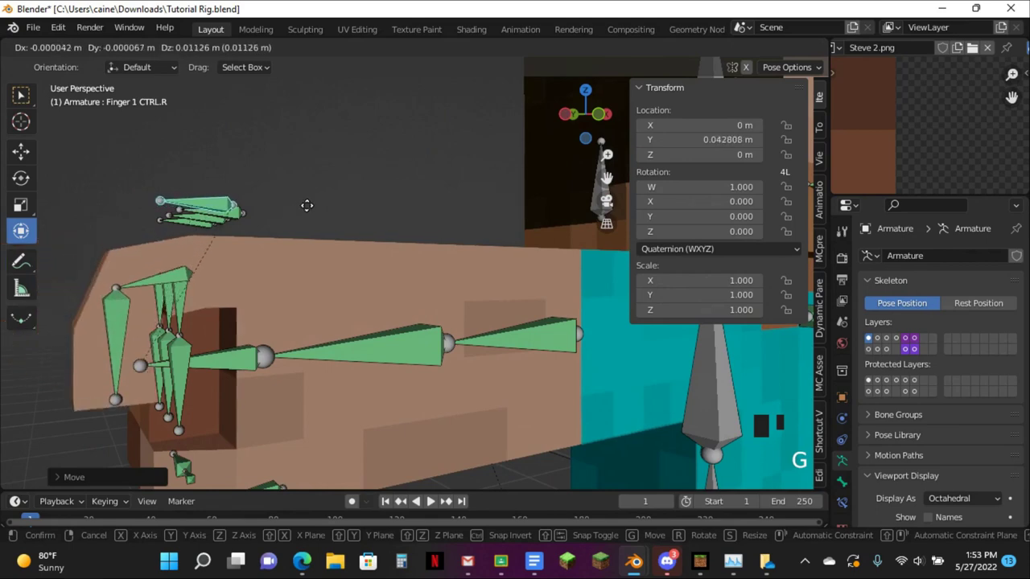
key("alt+g")
Test the remaining right-hand finger controls by moving them one by one, and clear their locations
middle_click_drag(210, 192, 226, 230)
left_click(226, 230)
key("g")
left_click(170, 241)
left_click(172, 219)
key("g")
key("alt+g")
left_click(172, 217)
key("g")
key("alt+g")
middle_click_drag(226, 316, 265, 372)
left_click(265, 373)
key("g")
left_click(216, 334)
key("alt+g")
Leave Pose Mode, select the lower right arm mesh and add shape keys Key 3 through Key 13
middle_click_drag(410, 191, 388, 264)
key("ctrl+Tab")
left_click(515, 331)
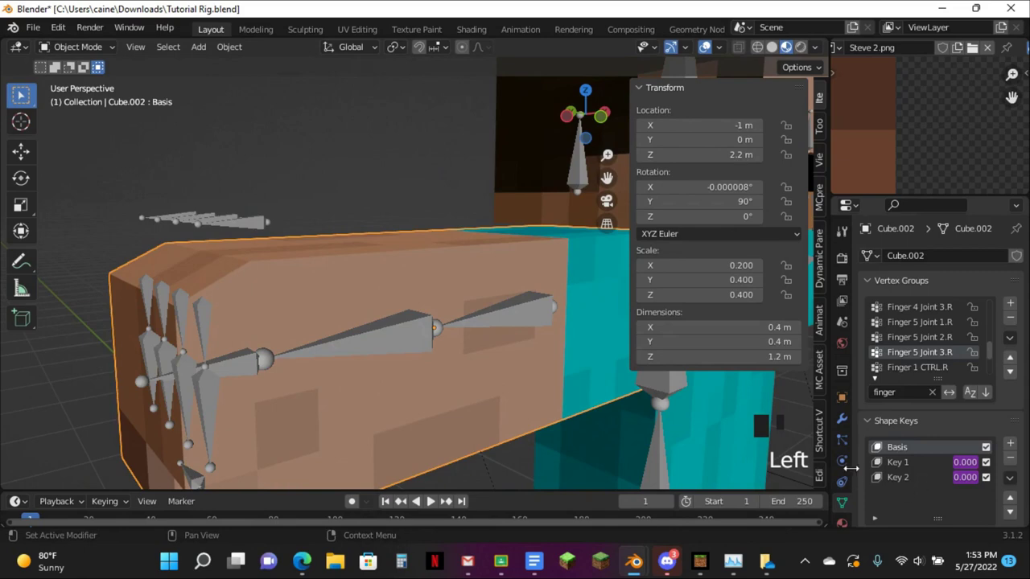
scroll(847, 454, "down", 2)
left_click(1012, 444)
left_click(1011, 444)
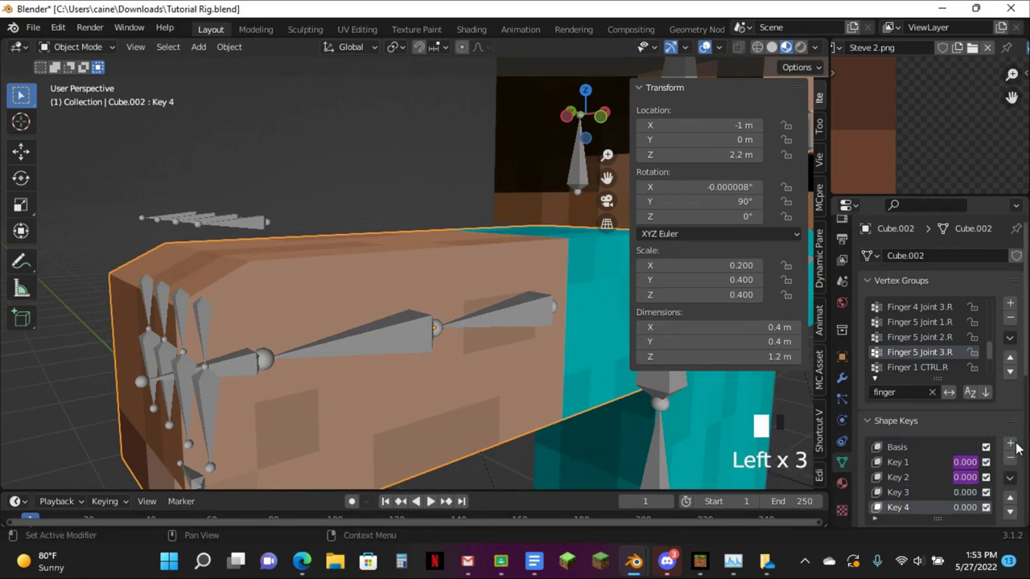
left_click(1011, 444)
left_click(1011, 445)
left_click(1011, 444)
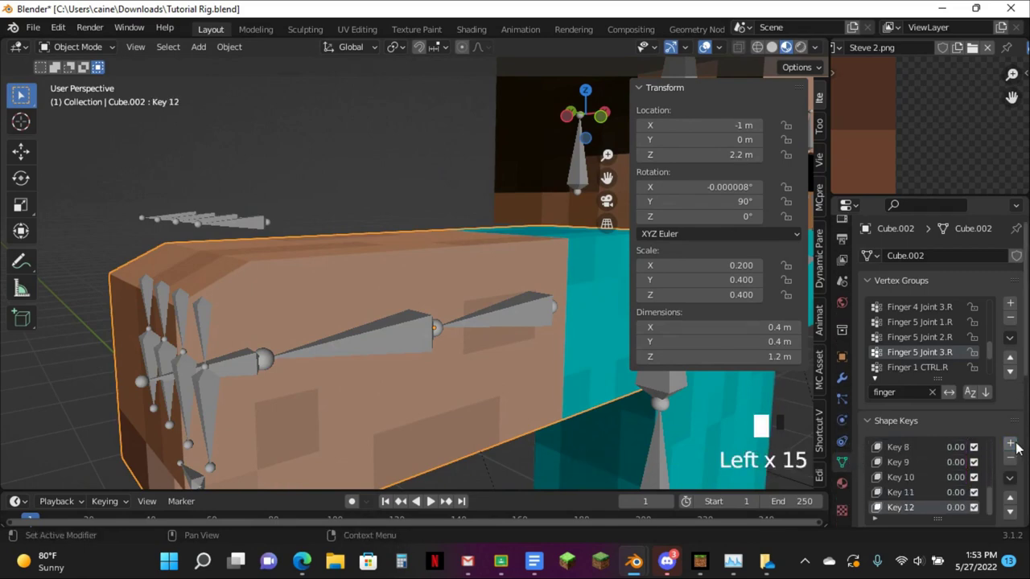
scroll(926, 483, "up", 8)
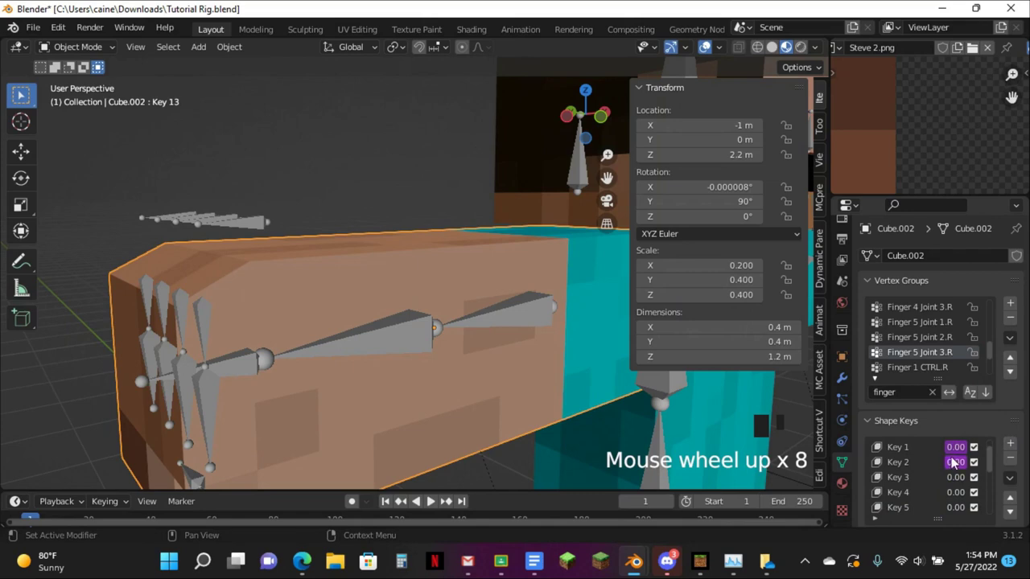
Copy the driver from the Key 1 shape key's value and paste it onto the value of Key 3
right_click(956, 447)
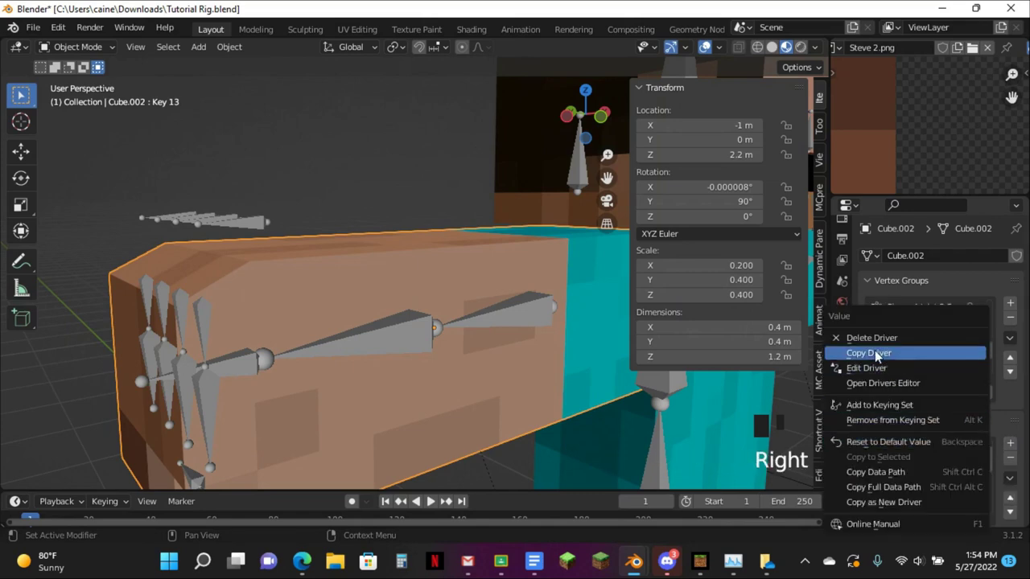
left_click(872, 353)
left_click(921, 476)
right_click(953, 476)
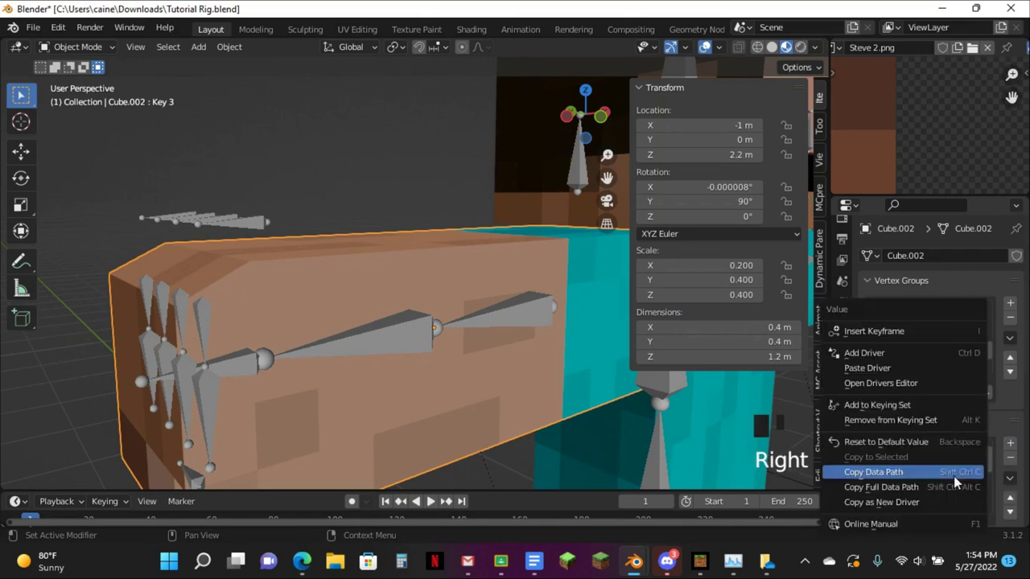
left_click(875, 368)
Edit the Key 3 driver so its variable reads the Finger 1 Joint 2.R bone in Local Space
right_click(959, 476)
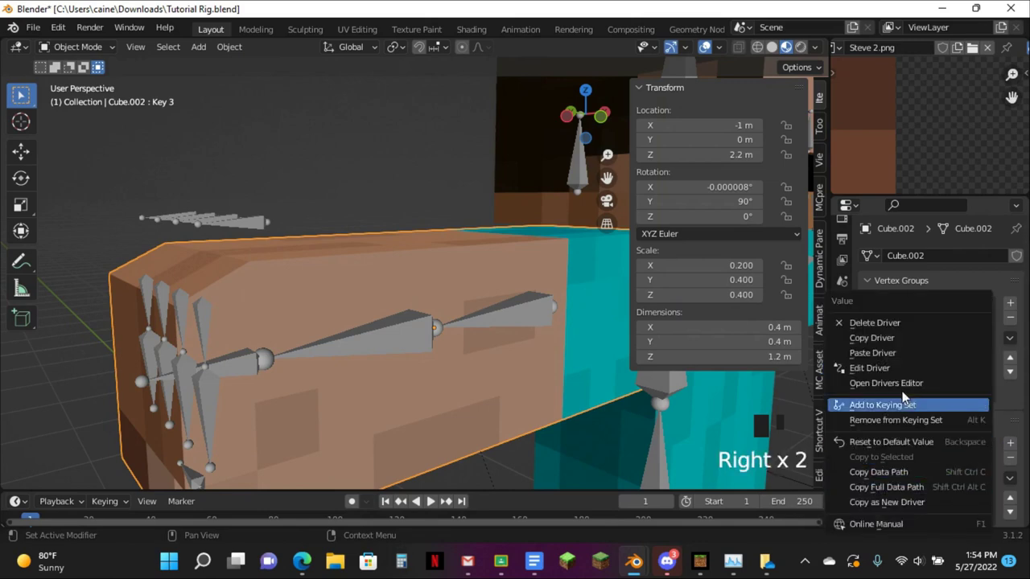
left_click(892, 371)
left_click(936, 387)
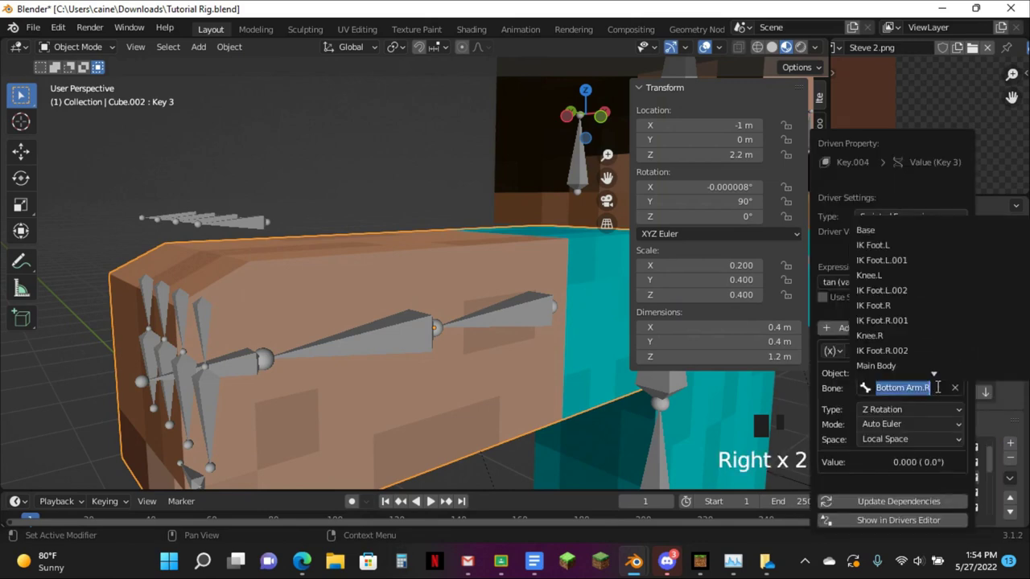
type("finger")
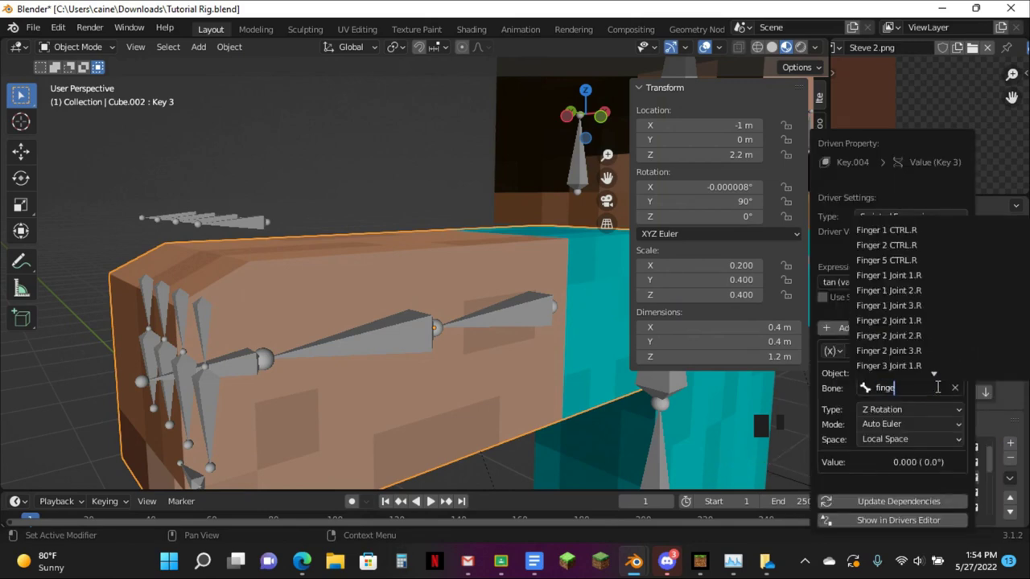
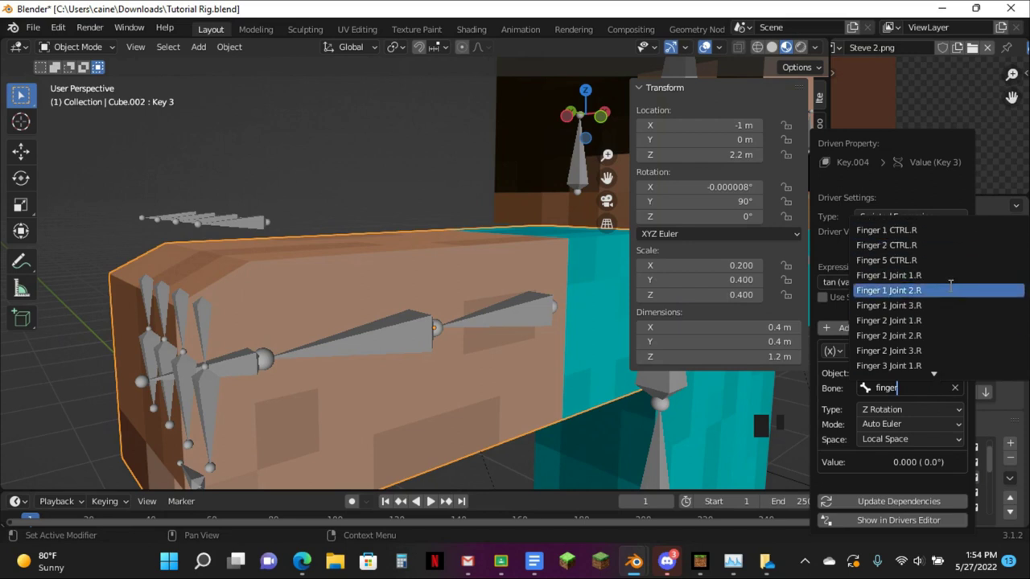
scroll(950, 284, "down", 6)
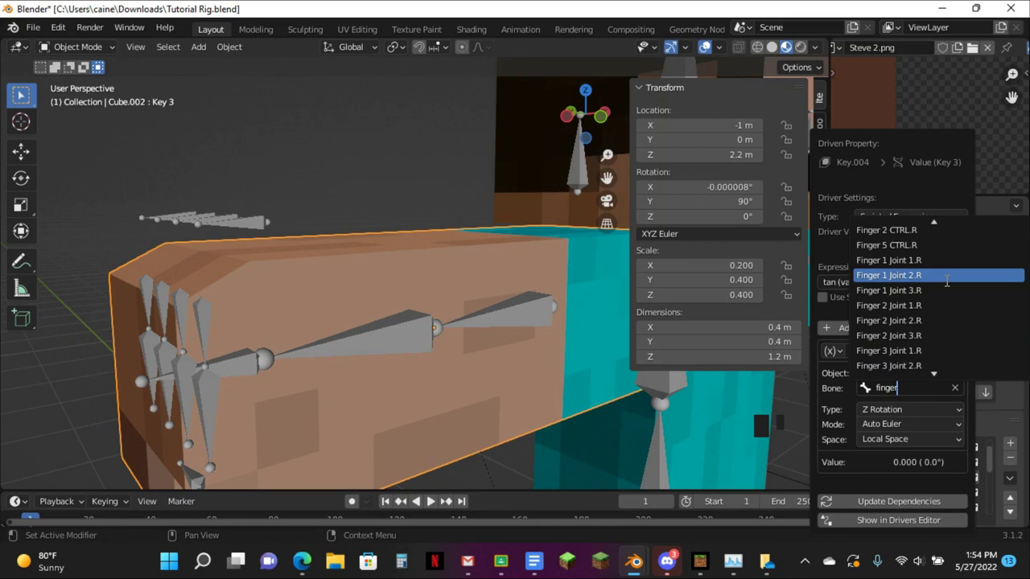
left_click(946, 280)
left_click(907, 439)
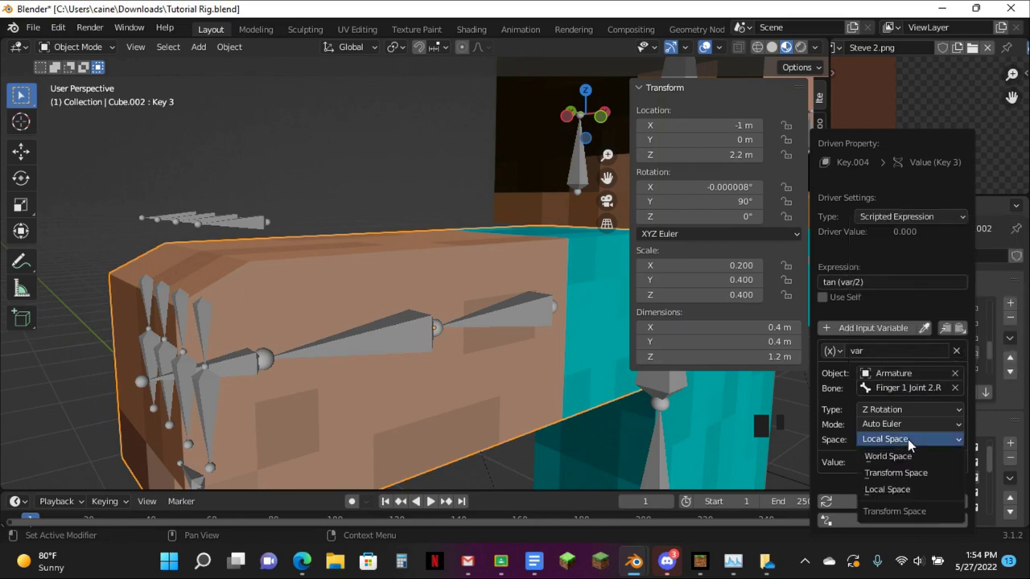
left_click(905, 437)
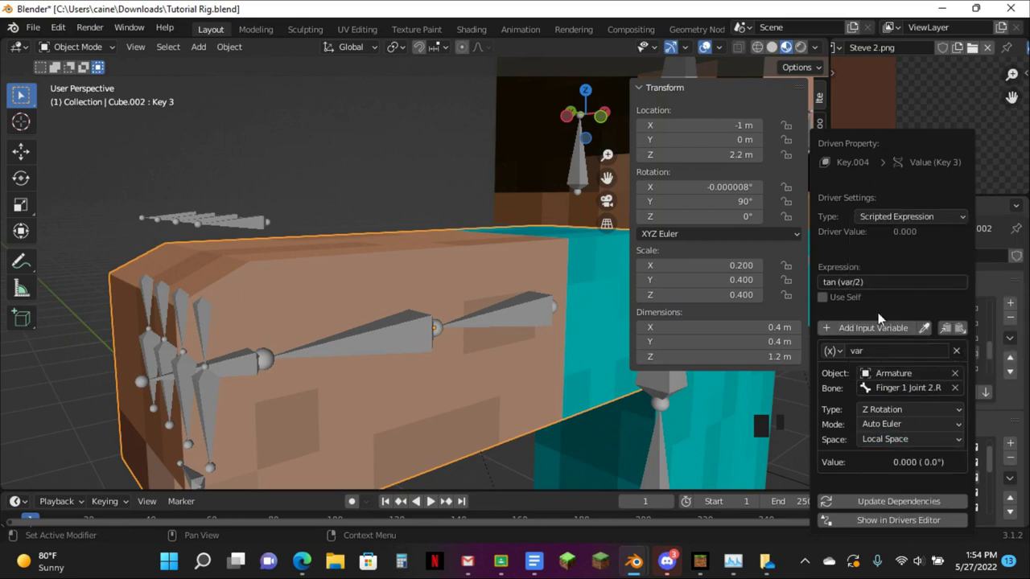
Set the Key 3 driver's variable to read the bone's X Rotation
left_click(883, 409)
left_click(886, 378)
left_click(901, 410)
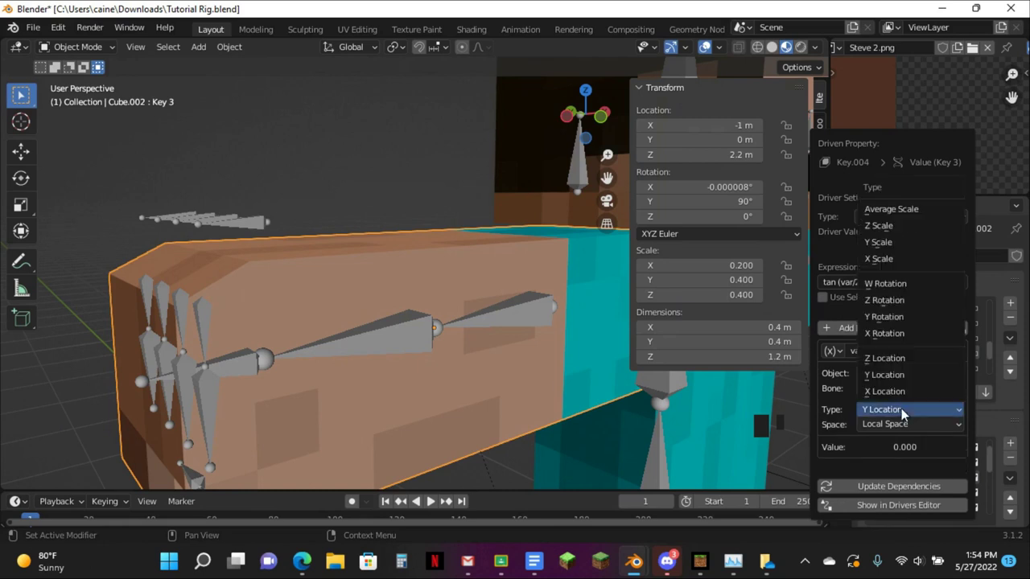
left_click(884, 333)
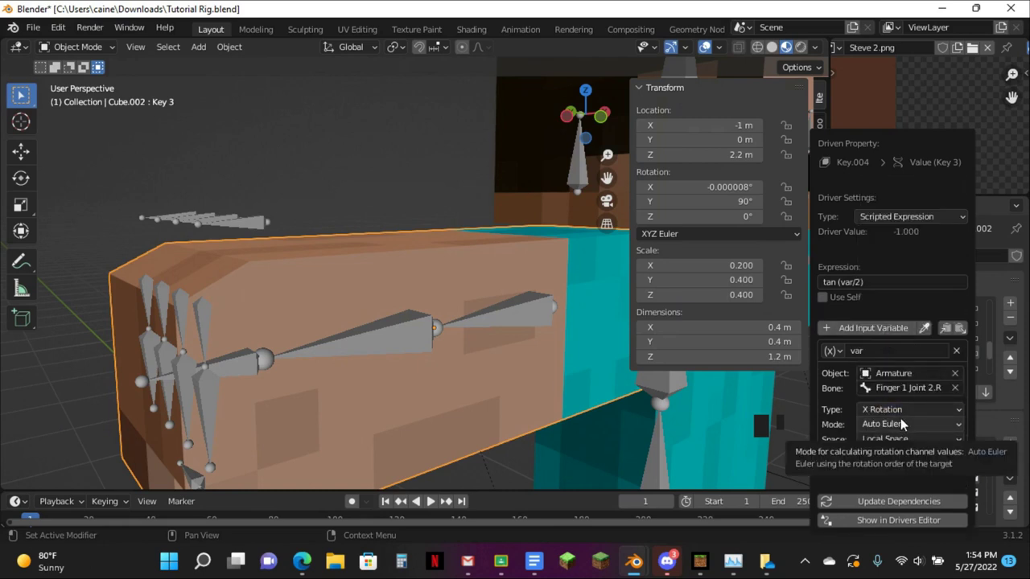
Change the Key 3 driver's expression to -tan (var/2) and update its dependencies
left_click(822, 282)
key("Left")
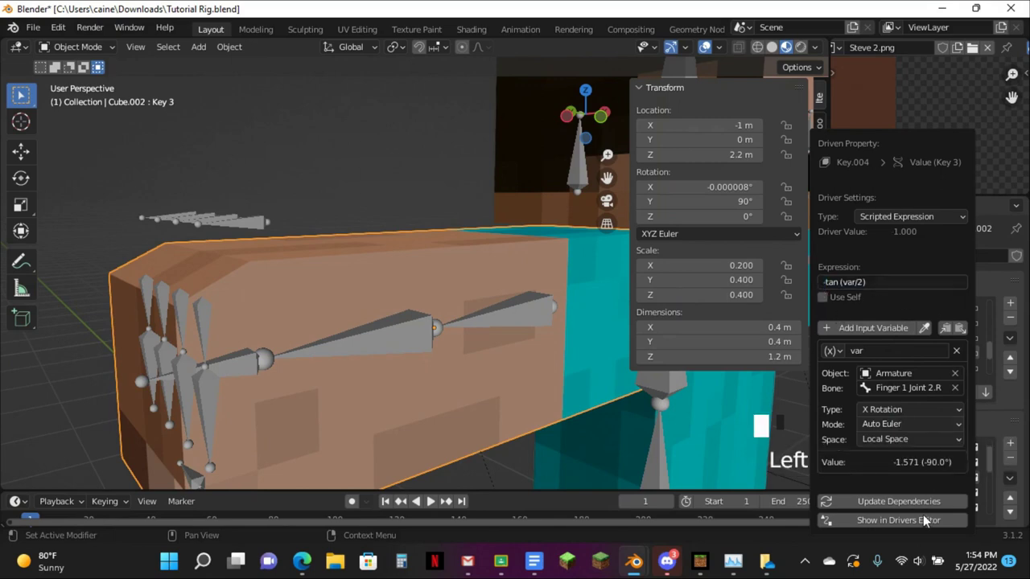
left_click(924, 521)
left_click(1009, 95)
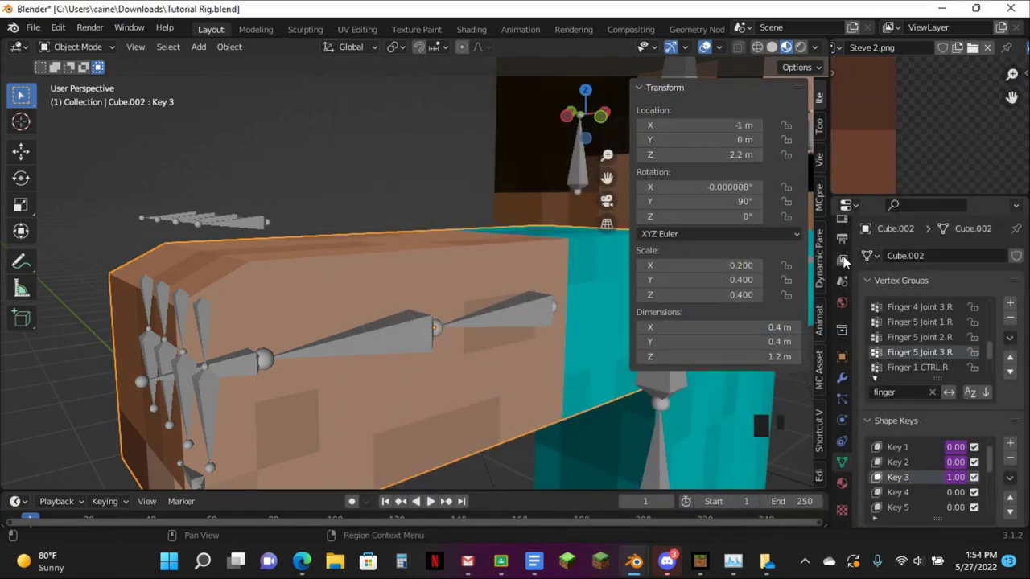
right_click(939, 468)
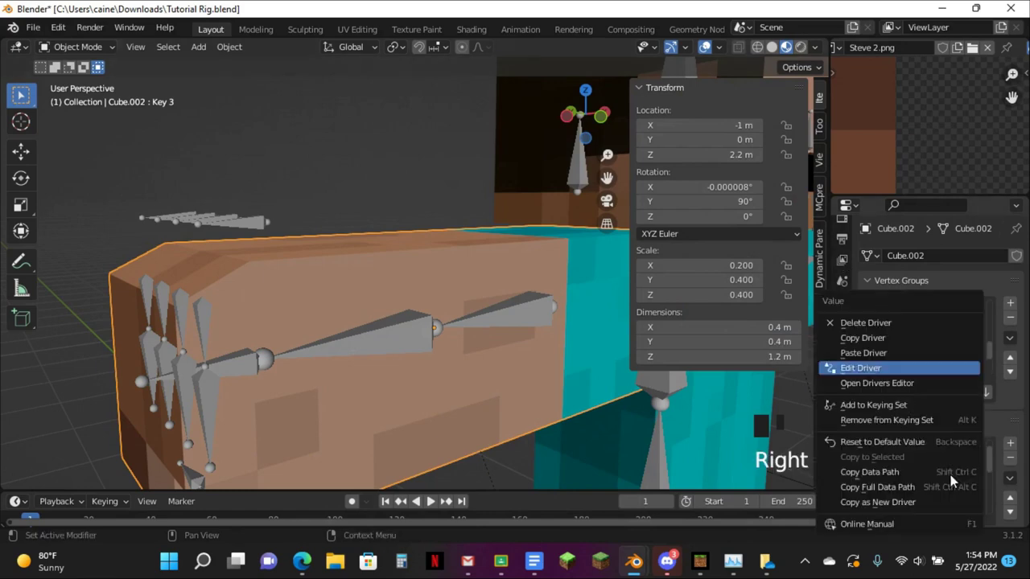
left_click(870, 370)
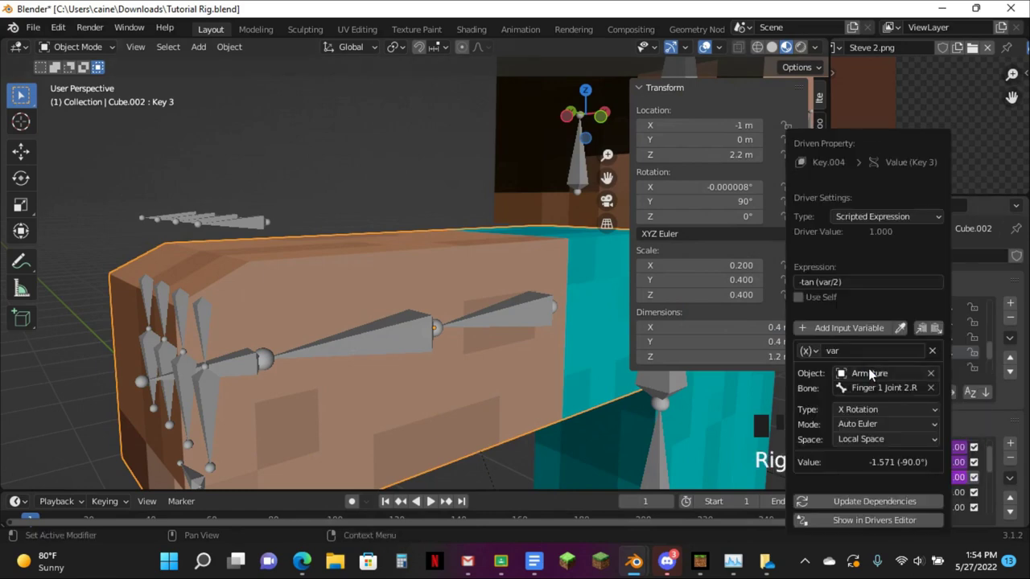
left_click(871, 499)
Edit the arm mesh in Key 3, moving the first finger's outer bevelled edge with snapping to a local Z of -1.25 m
middle_click_drag(445, 271, 499, 285)
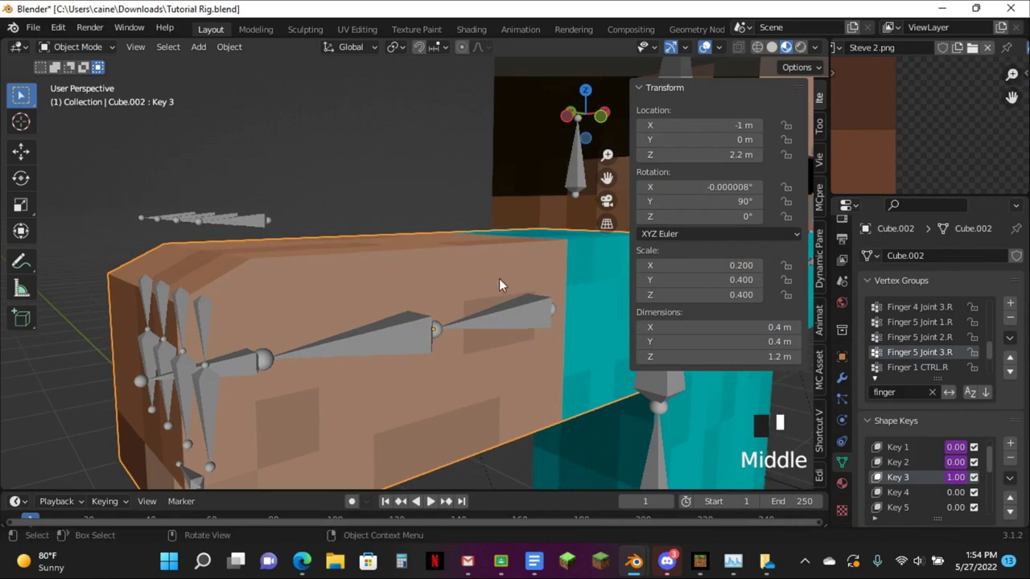
key("Tab")
middle_click_drag(217, 228, 171, 256)
left_click(191, 308)
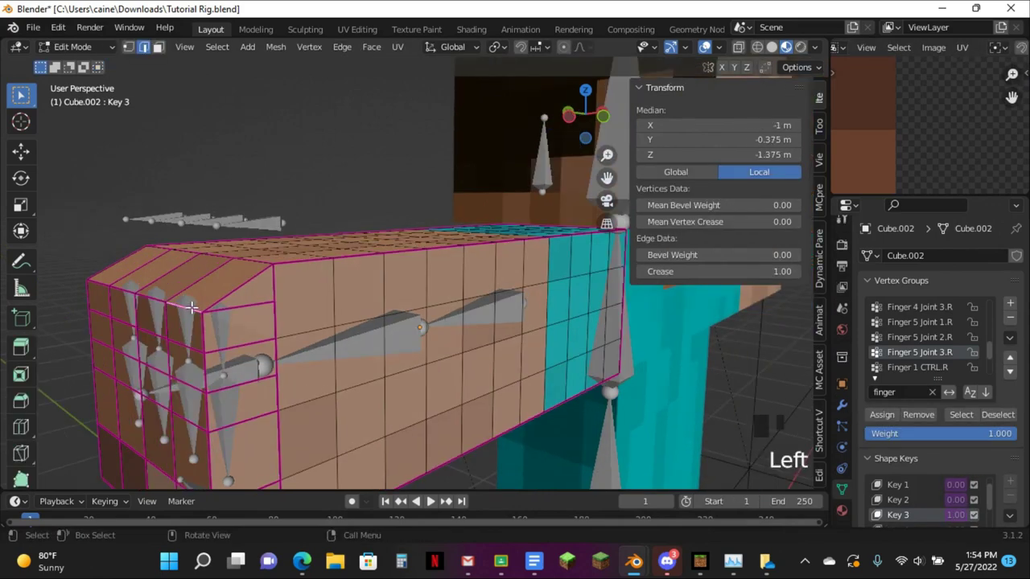
left_click(602, 117)
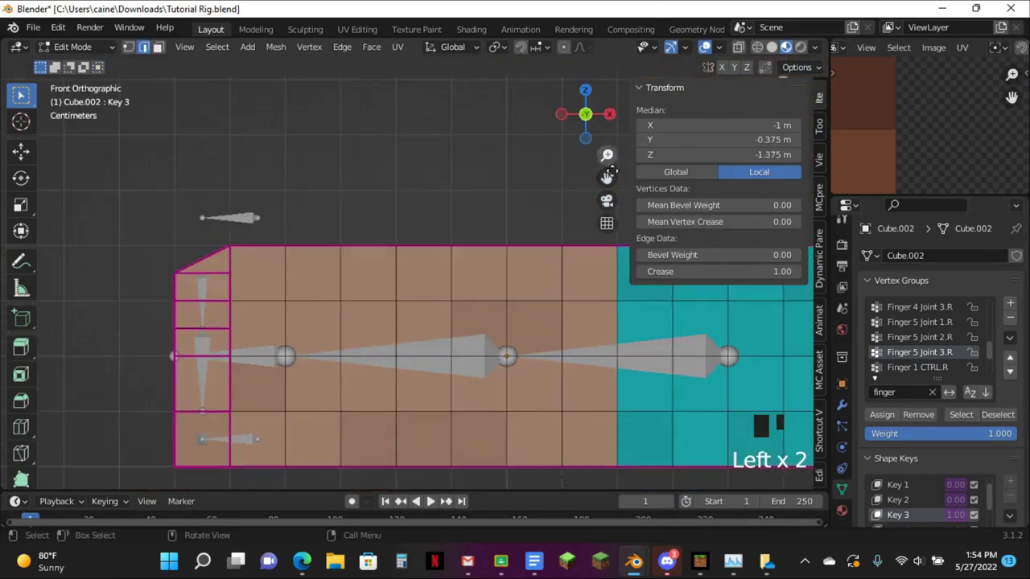
left_click(585, 114)
scroll(483, 120, "up", 2)
left_click(522, 47)
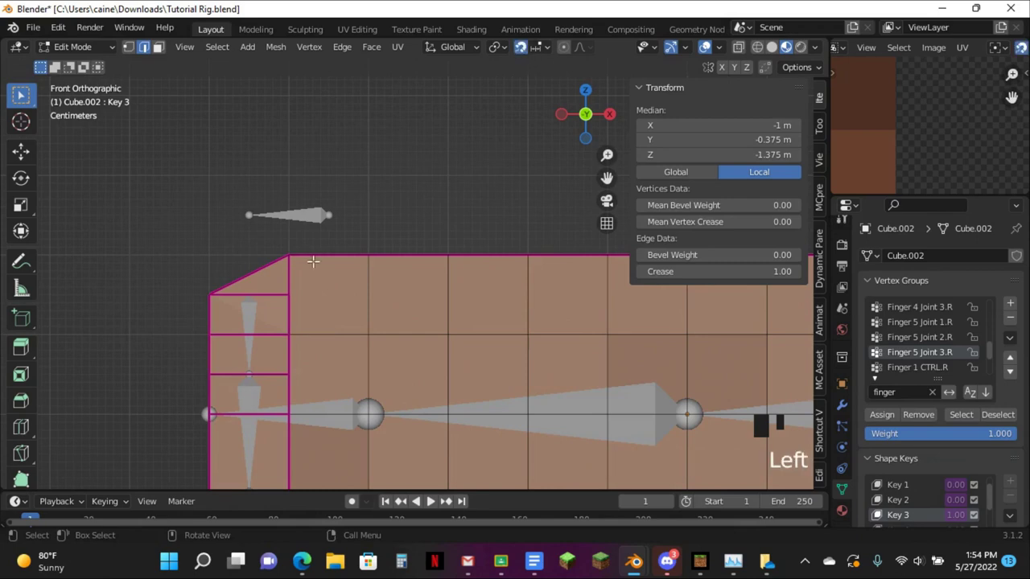
key("g")
left_click(257, 239)
Move the first finger's inner joint edge in Key 3 to a local Z of -1.5 m and leave Edit Mode
middle_click_drag(257, 239, 399, 307)
left_click(414, 293)
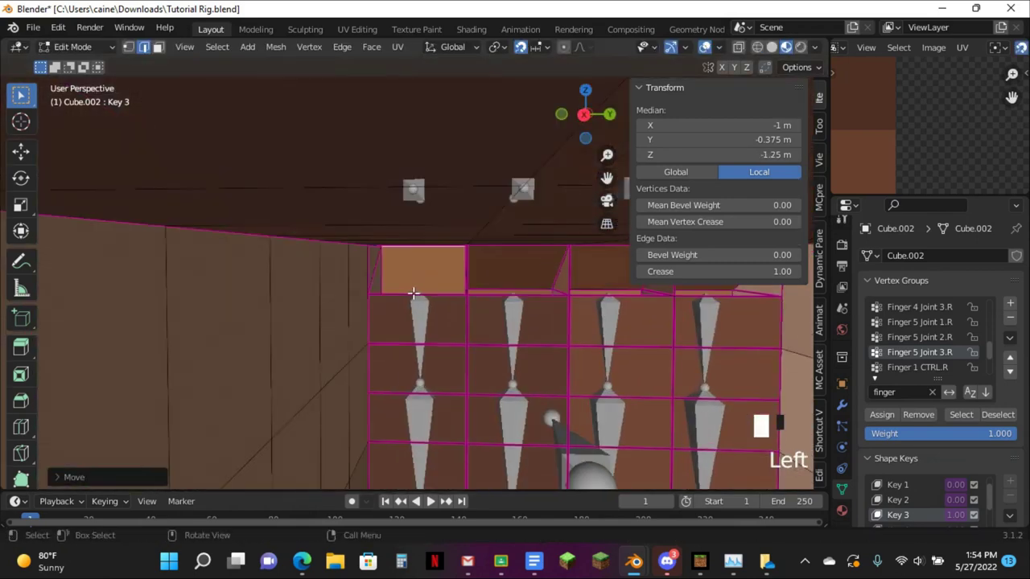
left_click(562, 114)
left_click(757, 48)
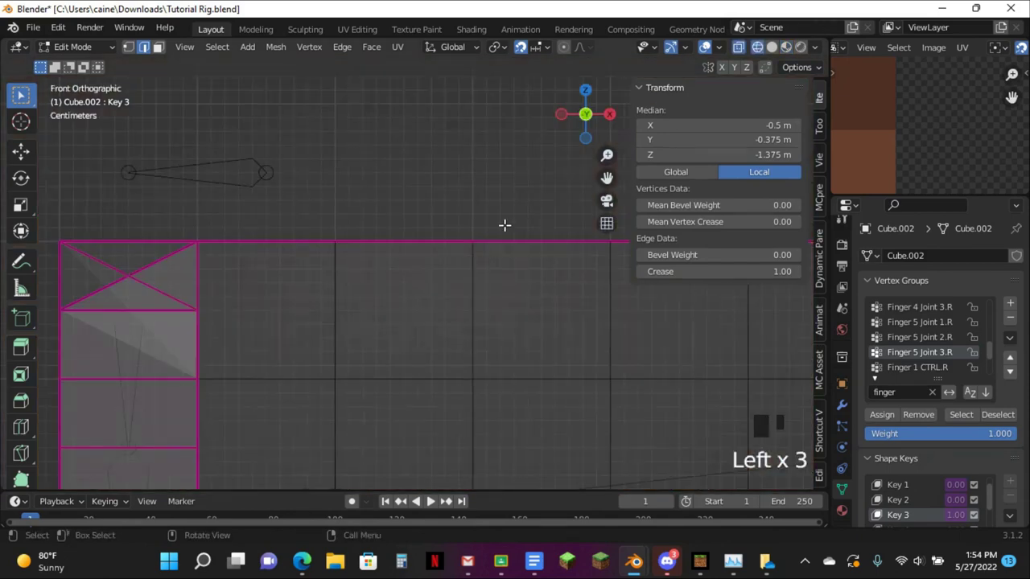
key("g")
left_click(490, 291)
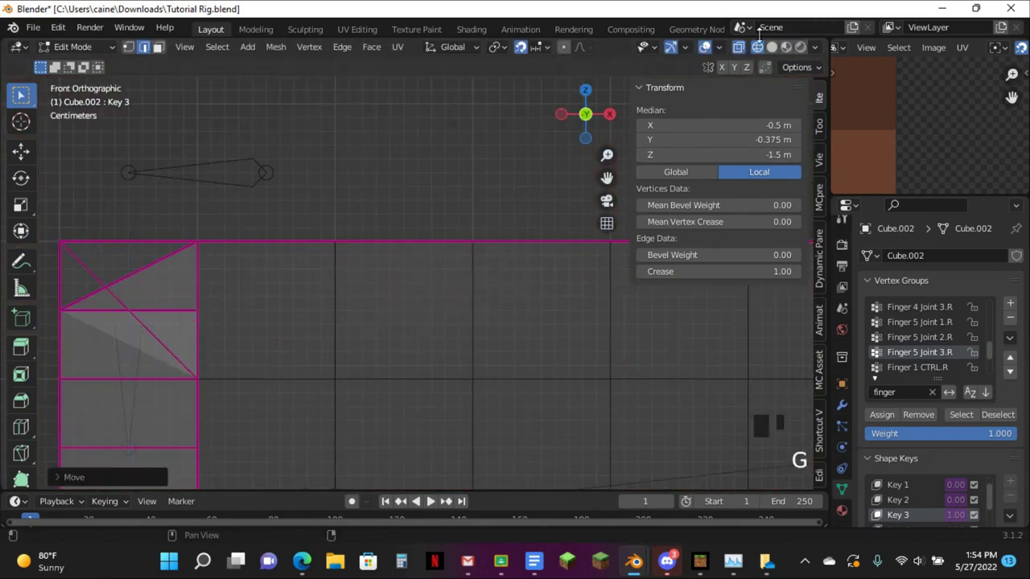
left_click(786, 48)
scroll(395, 211, "down", 2)
key("Tab")
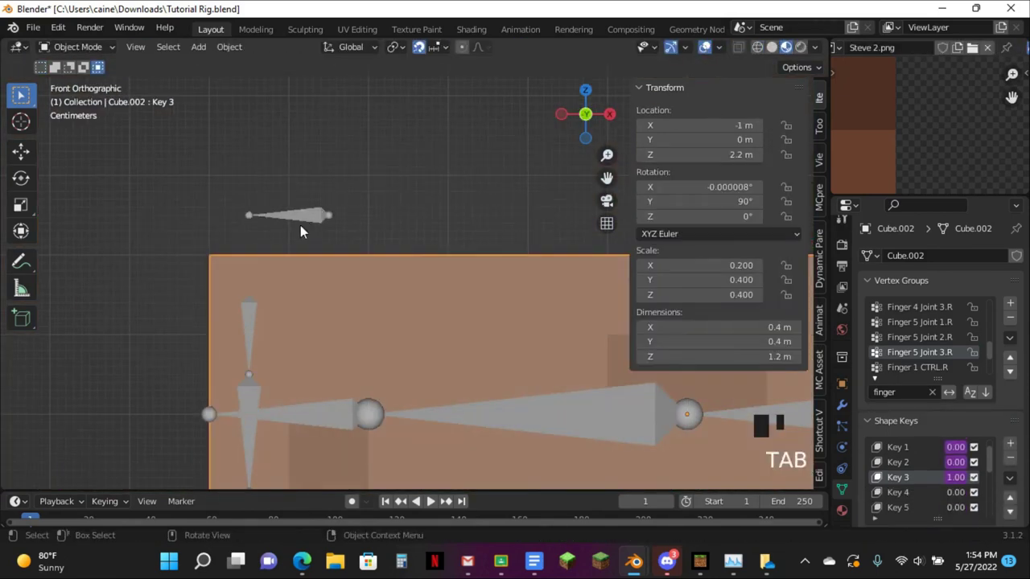
Test the Key 3 correction by moving the Finger 1 CTRL.R bone in Pose Mode to a Y location of 0.05 m
key("ctrl+Tab")
left_click(290, 222)
key("g")
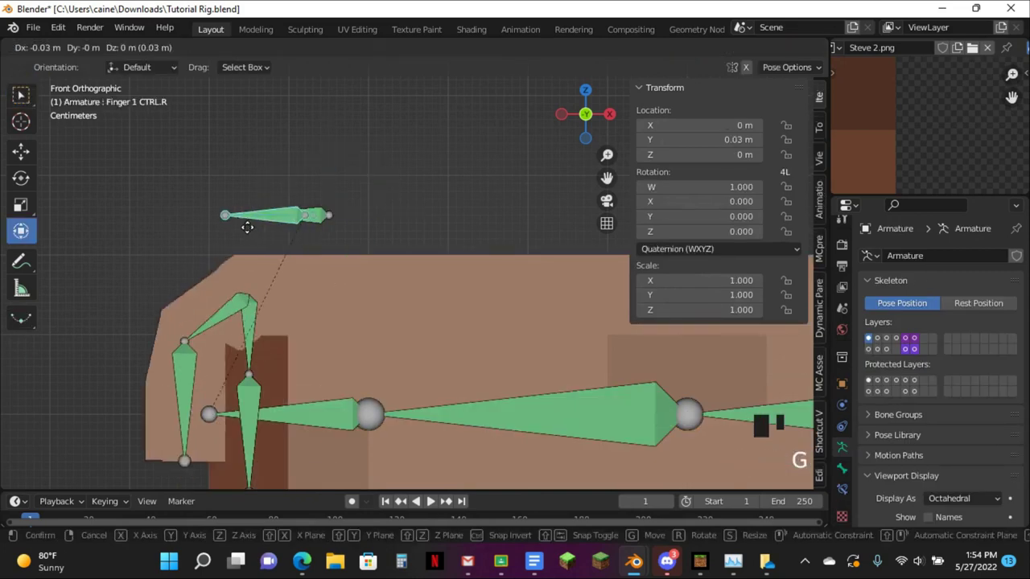
left_click(253, 235)
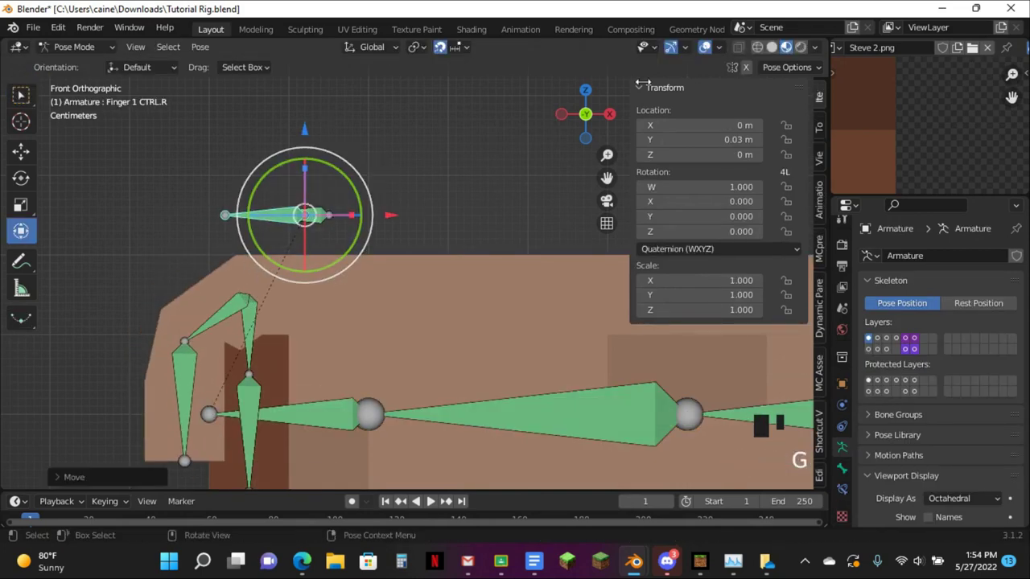
left_click(437, 46)
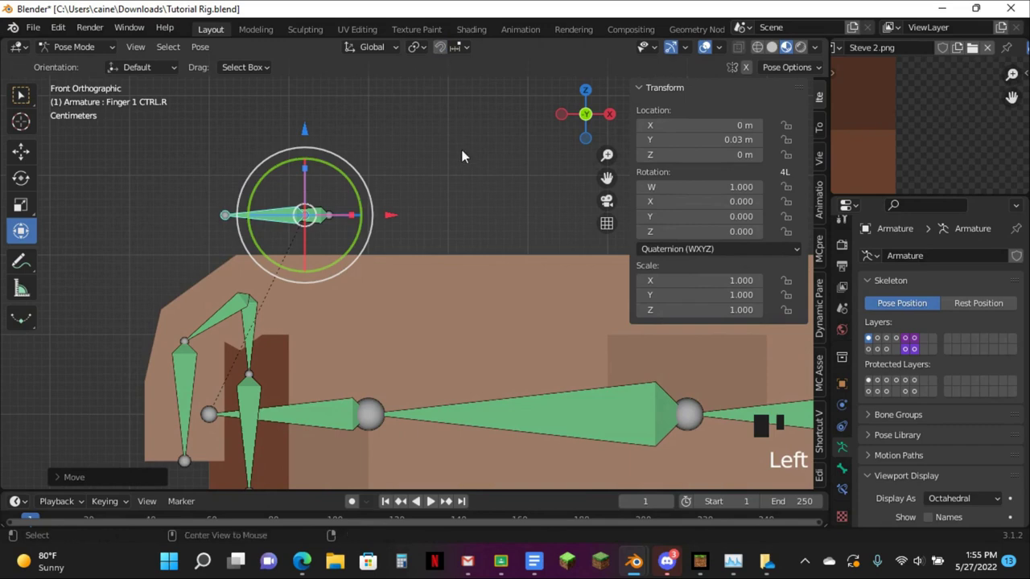
key("g")
left_click(421, 143)
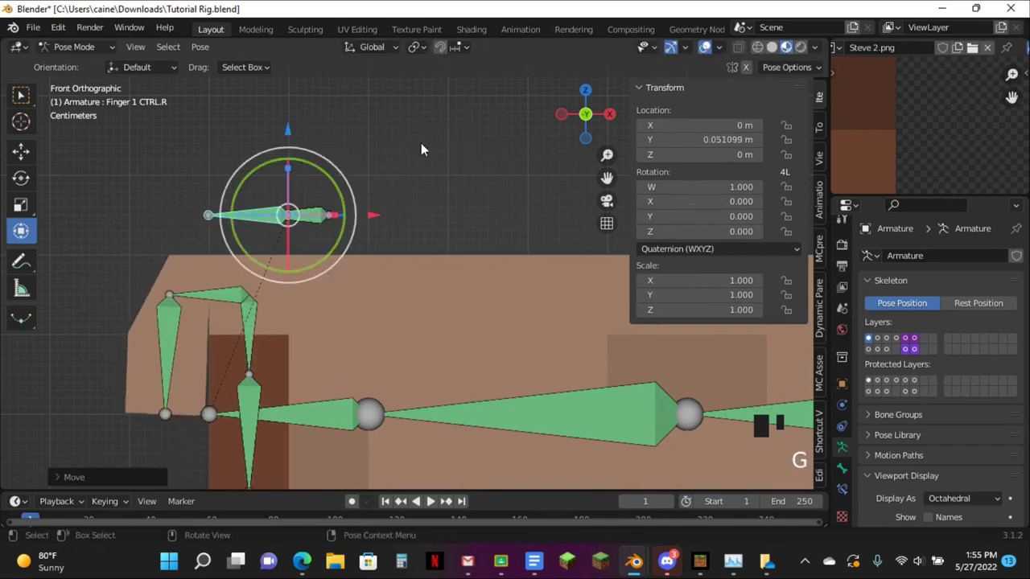
key("g")
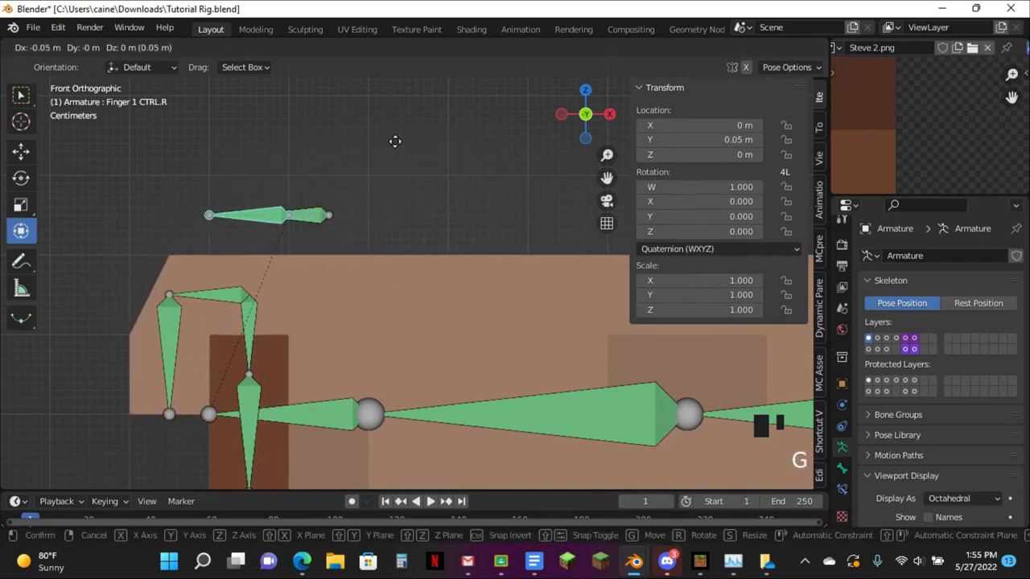
left_click(395, 143)
Select the lower right arm mesh, copy the Key 3 value's driver and paste it onto the value of Key 4
key("ctrl+Tab")
left_click(246, 280)
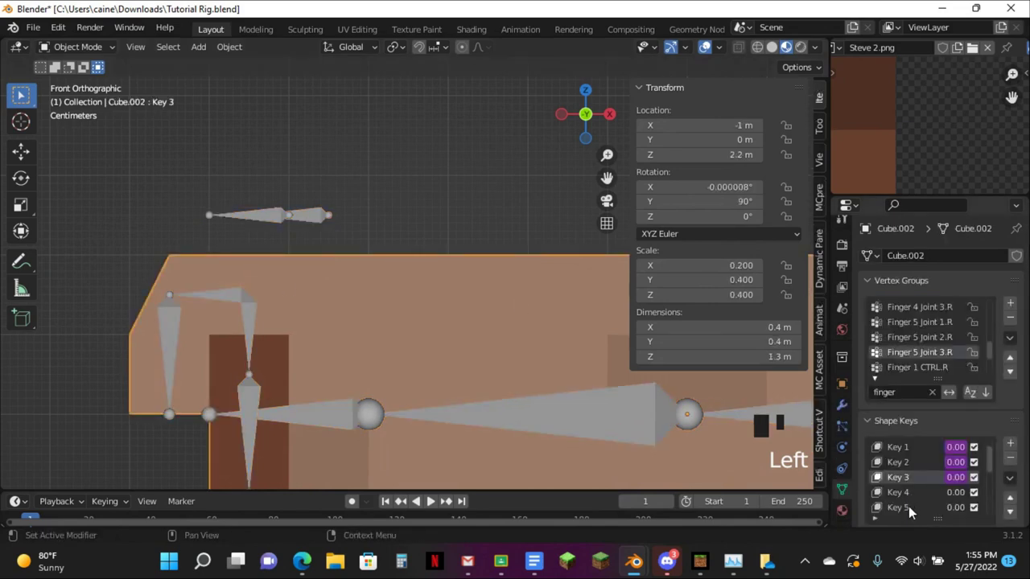
right_click(946, 483)
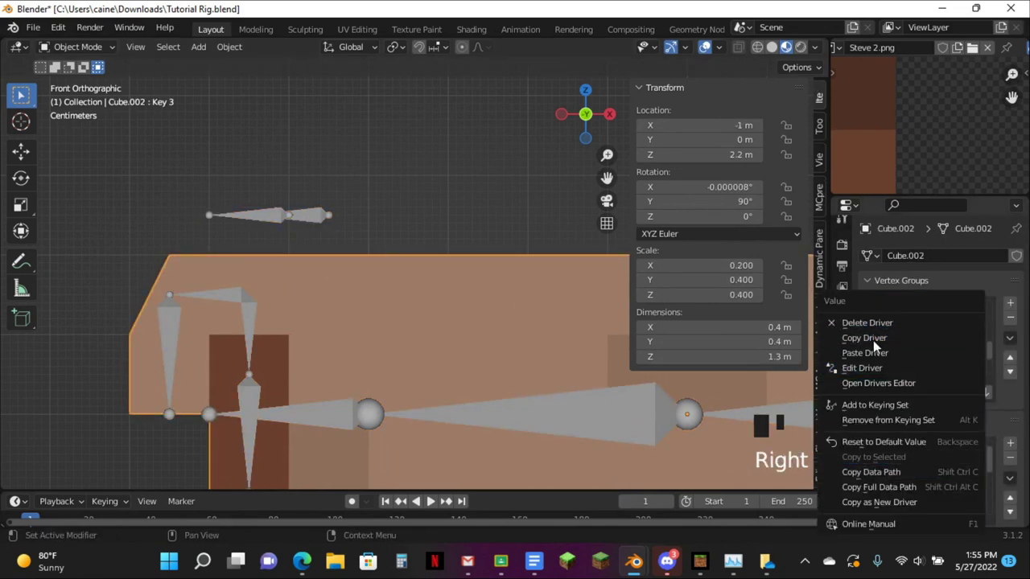
left_click(946, 495)
right_click(940, 496)
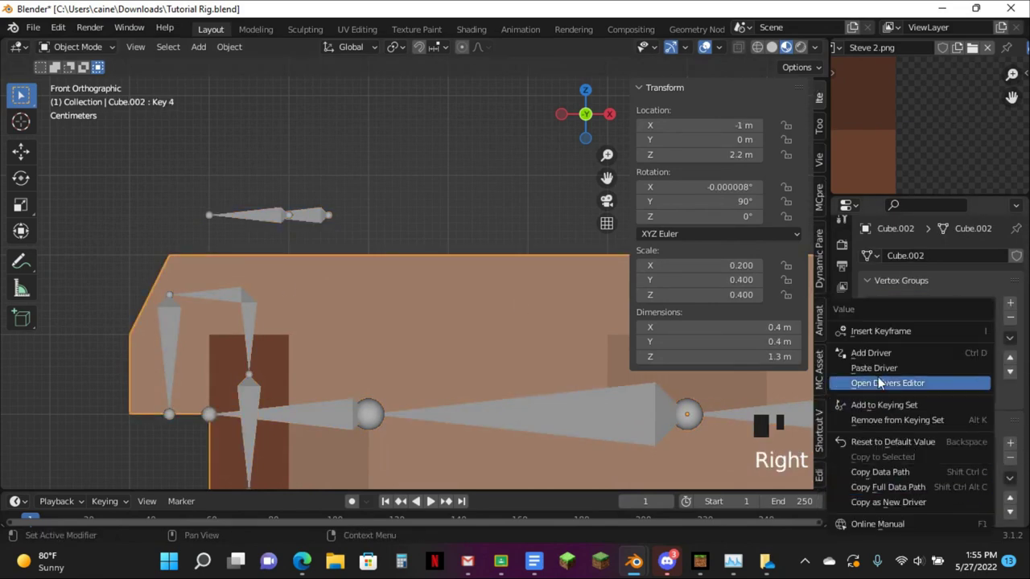
left_click(873, 367)
Edit the Key 4 driver so its variable reads the Finger 1 Joint 3.R bone, and update its dependencies
right_click(946, 491)
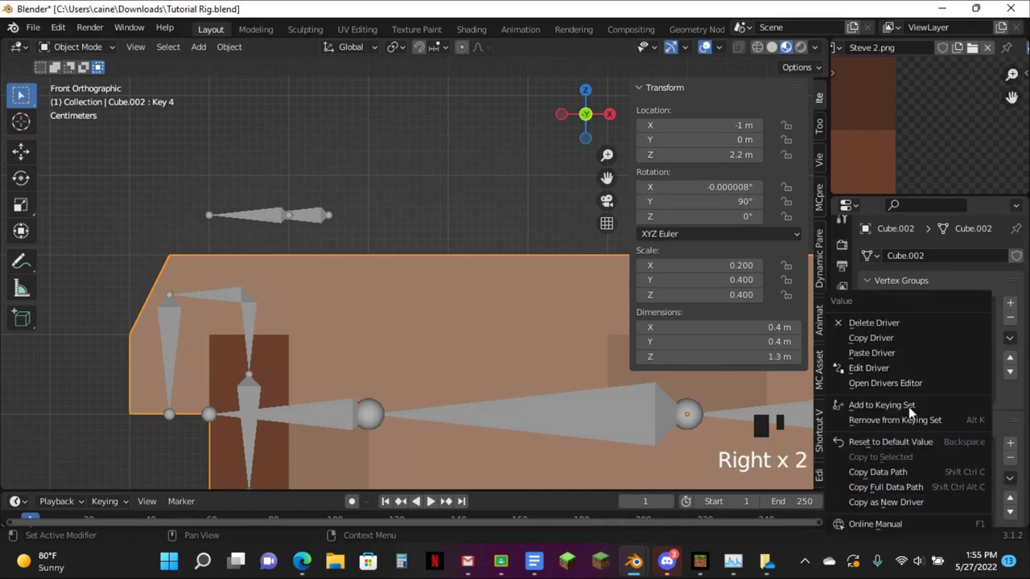
left_click(868, 368)
left_click(908, 390)
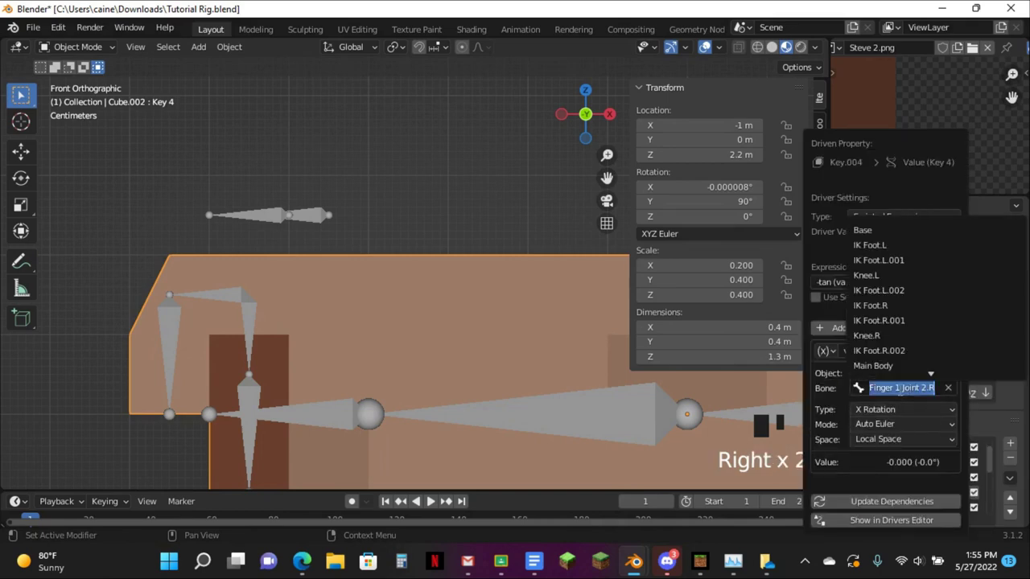
key("BackSpace")
type("3")
key("Return")
left_click(904, 501)
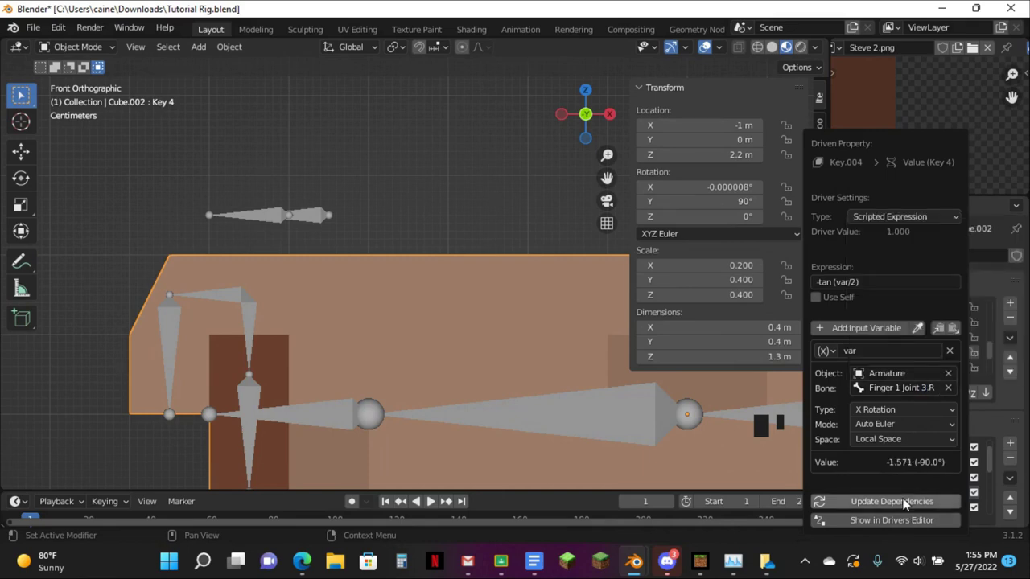
left_click(904, 501)
Return the armature to Pose Mode and clear the location of the Finger 1 CTRL.R bone
middle_click_drag(609, 355, 392, 270)
key("ctrl+Tab")
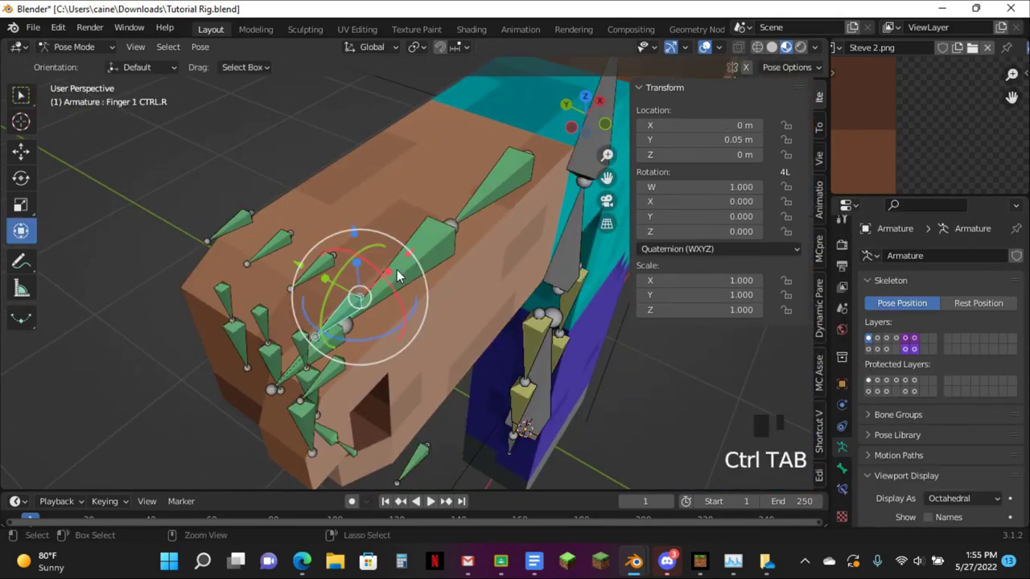
left_click(414, 274)
left_click(401, 274)
left_click(401, 274)
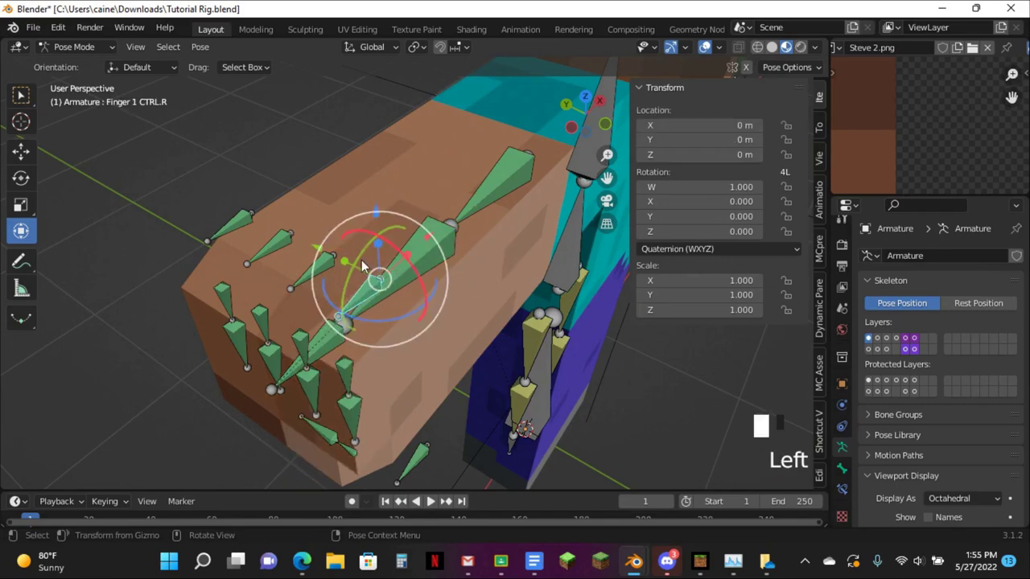
Try rotating the Bottom Arm.R bone to inspect the hand from several angles, and clear its rotation
left_click(378, 265)
scroll(262, 231, "down", 4)
middle_click_drag(262, 233, 321, 284)
key("r")
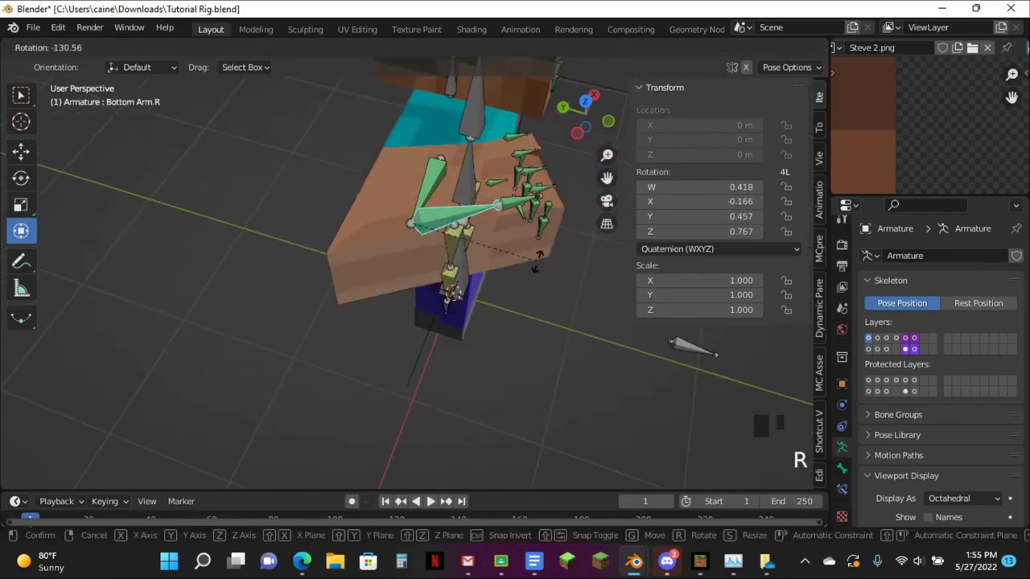
left_click(522, 244)
middle_click_drag(522, 243, 523, 160)
scroll(523, 160, "down", 2)
left_click(575, 346)
middle_click_drag(575, 322, 500, 221)
scroll(501, 221, "up", 2)
key("alt+r")
left_click_drag(338, 348, 564, 342)
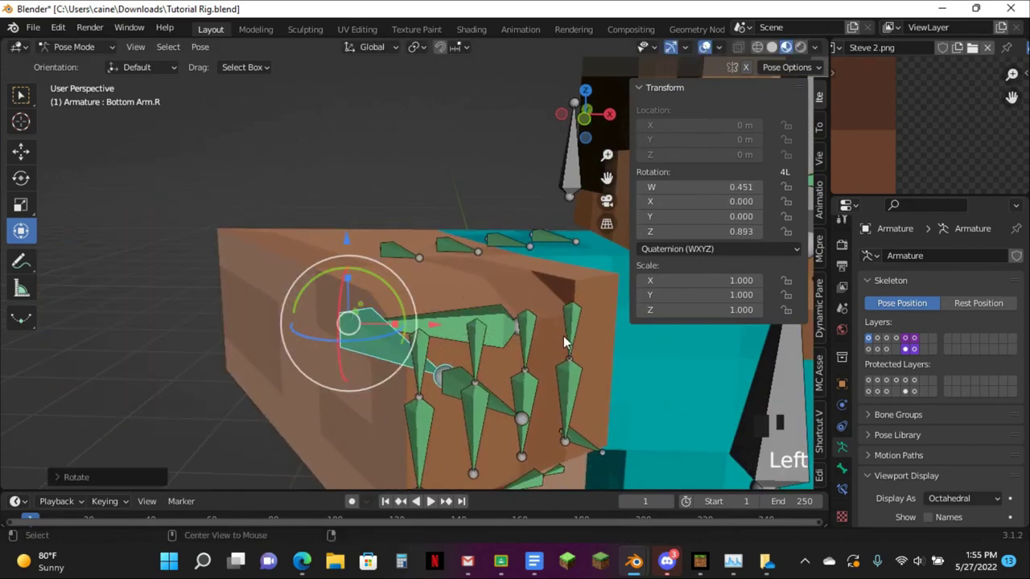
key("alt+r")
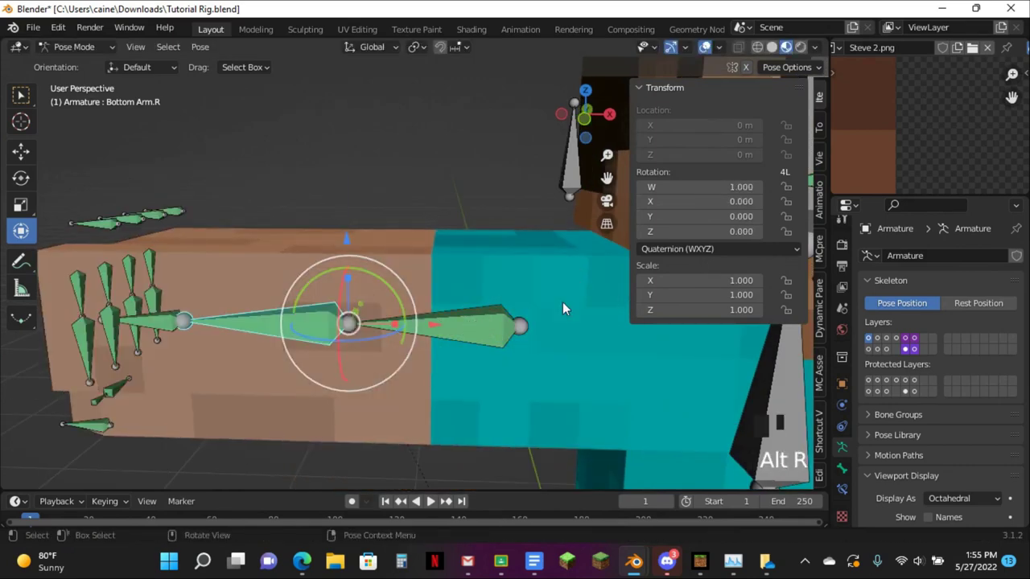
Bend the first finger from the front view by moving the Finger 1 CTRL.R bone along its length with snapping
middle_click_drag(559, 300, 590, 184)
left_click(597, 114)
left_click_drag(607, 178, 180, 85)
scroll(469, 175, "up", 2)
left_click(469, 175)
key("g")
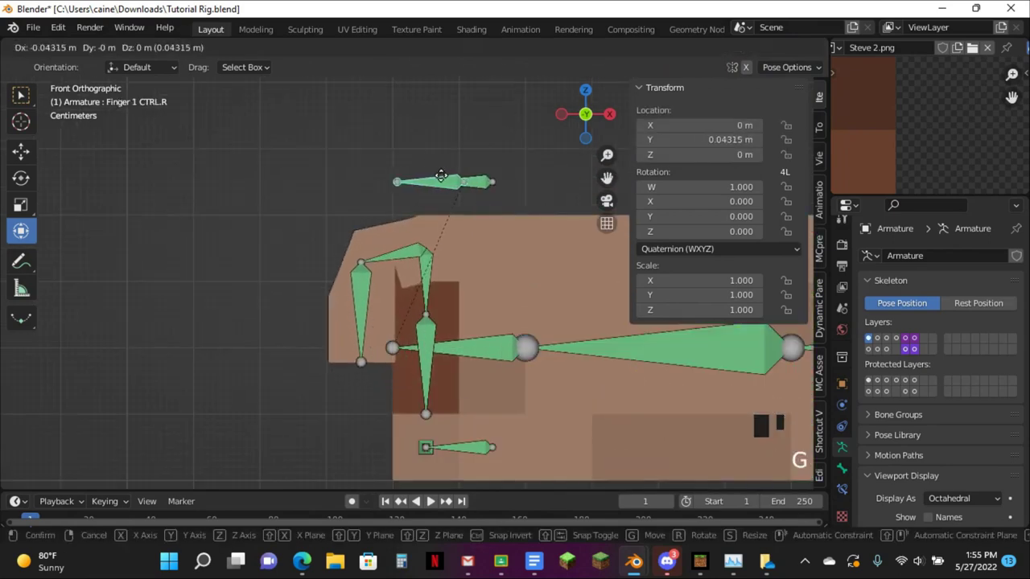
left_click(436, 175, "ctrl")
Edit the lower arm mesh in Key 4, moving the first finger's outer joint edge with snapping to fill the bevelled corner
key("ctrl+Tab")
left_click(421, 235)
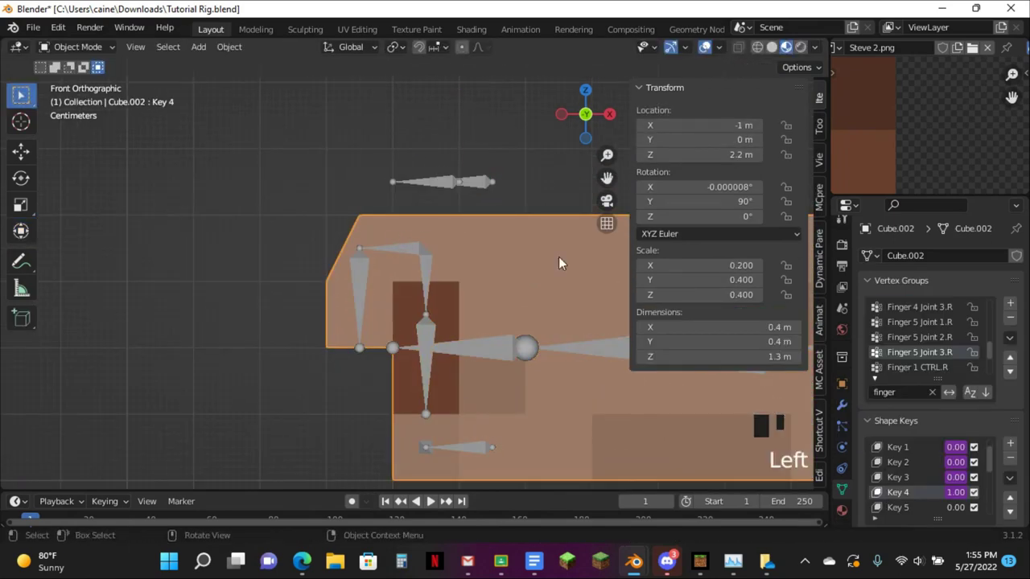
key("Tab")
middle_click_drag(312, 201, 382, 235)
left_click(386, 234)
left_click(572, 130)
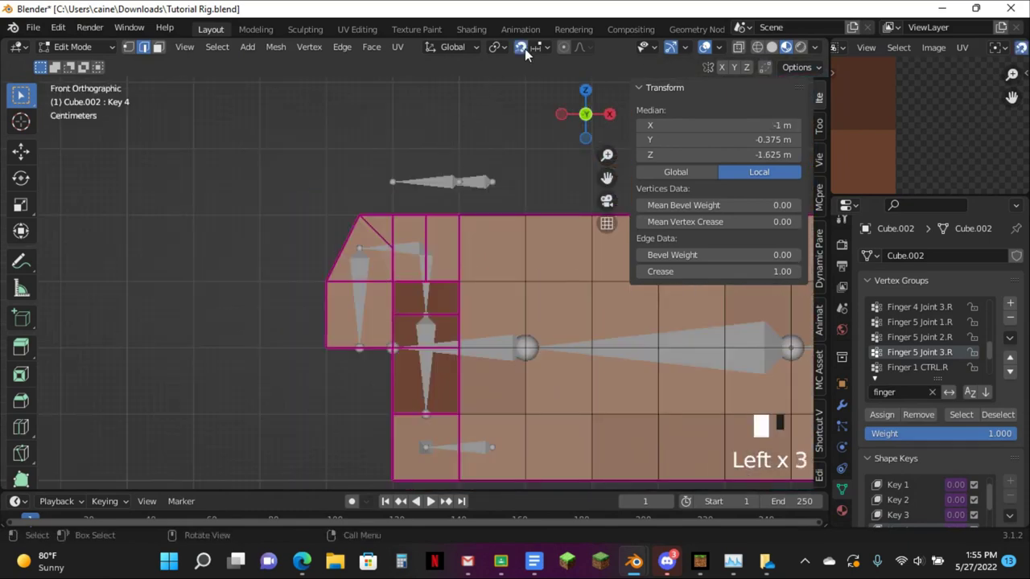
key("g")
left_click(417, 85)
Move the first finger's inner joint edge along Z in Key 4 to square off the bend, and leave Edit Mode
scroll(467, 196, "up", 5)
middle_click_drag(434, 196, 265, 196)
left_click(333, 236)
left_click(561, 114)
key("g")
key("z")
left_click(521, 197)
key("Tab")
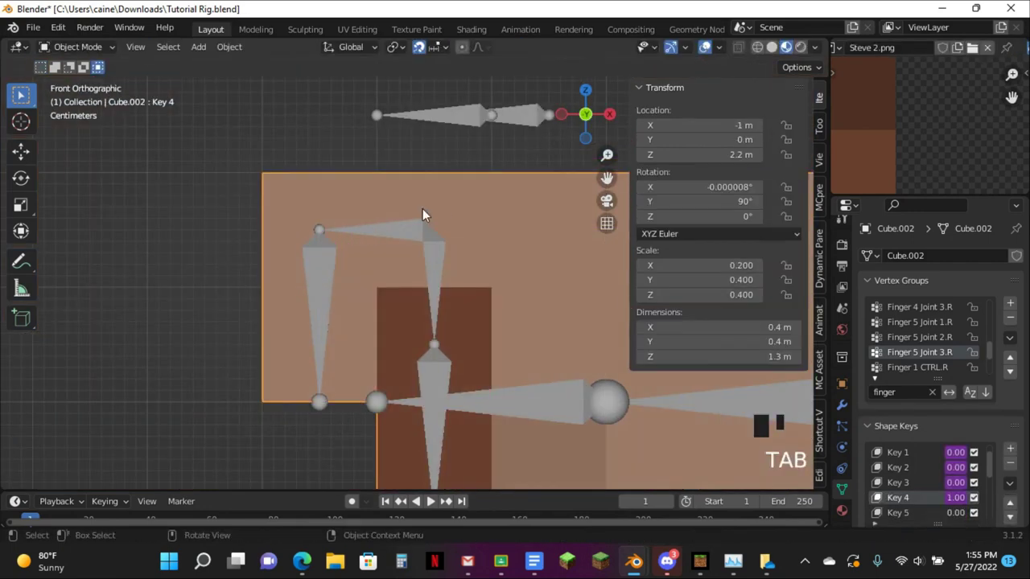
Test the first finger's bending in Pose Mode by moving the Finger 1 CTRL.R bone along its length, and clear its location
left_click(455, 115)
key("ctrl+Tab")
key("alt+g")
key("g")
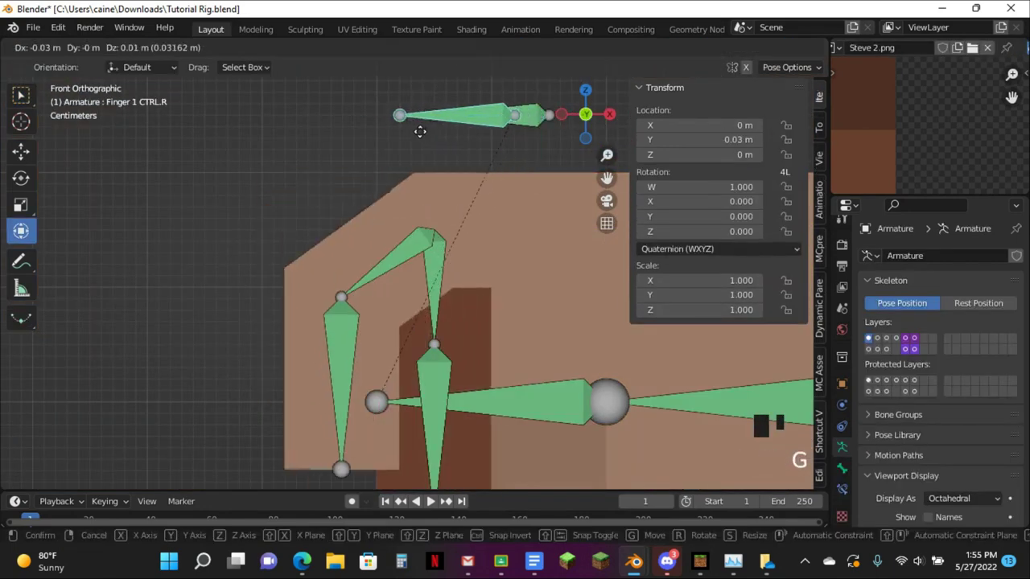
left_click(421, 137)
key("alt+g")
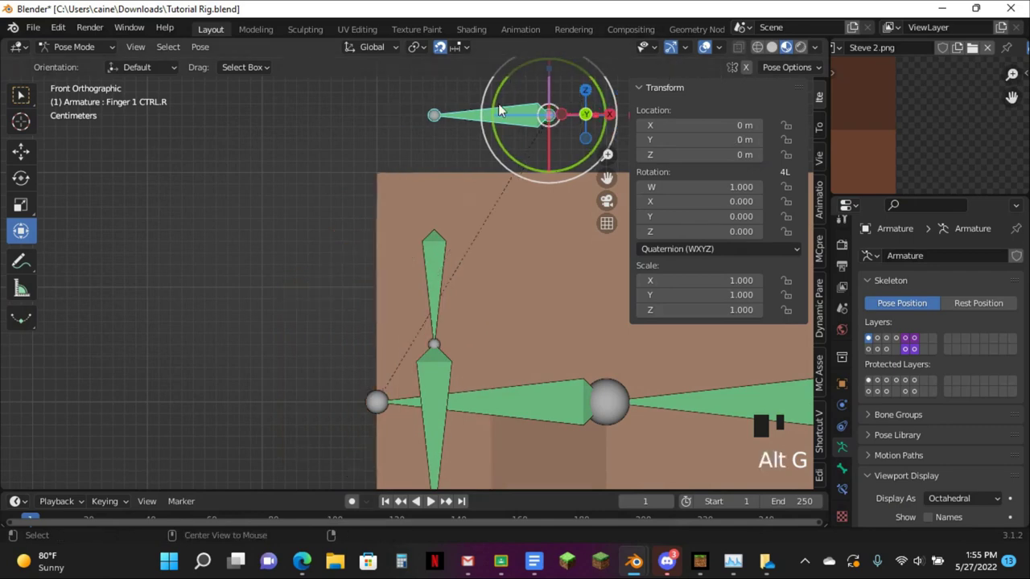
key("g")
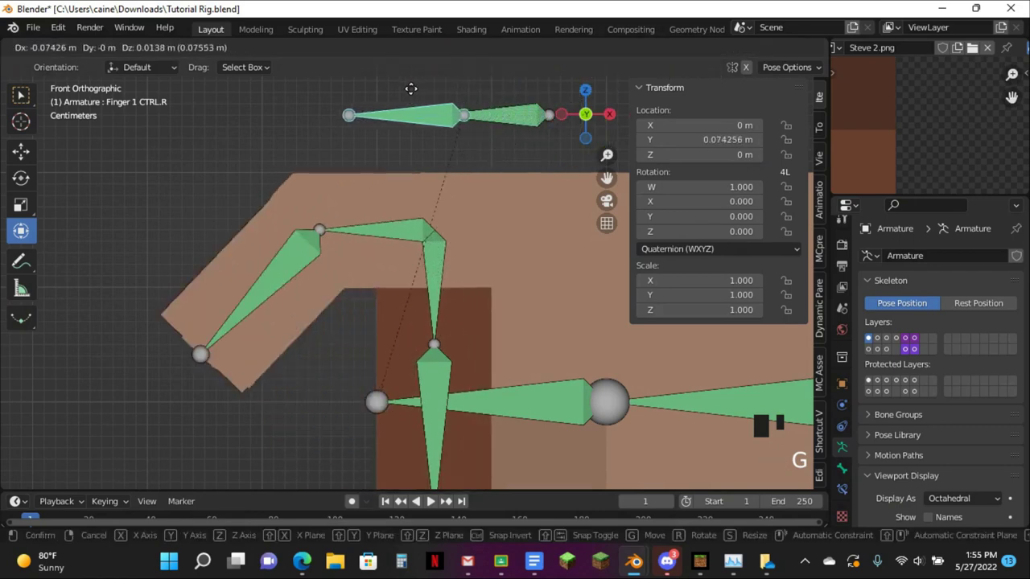
left_click(489, 145)
scroll(488, 167, "down", 2)
key("alt+g")
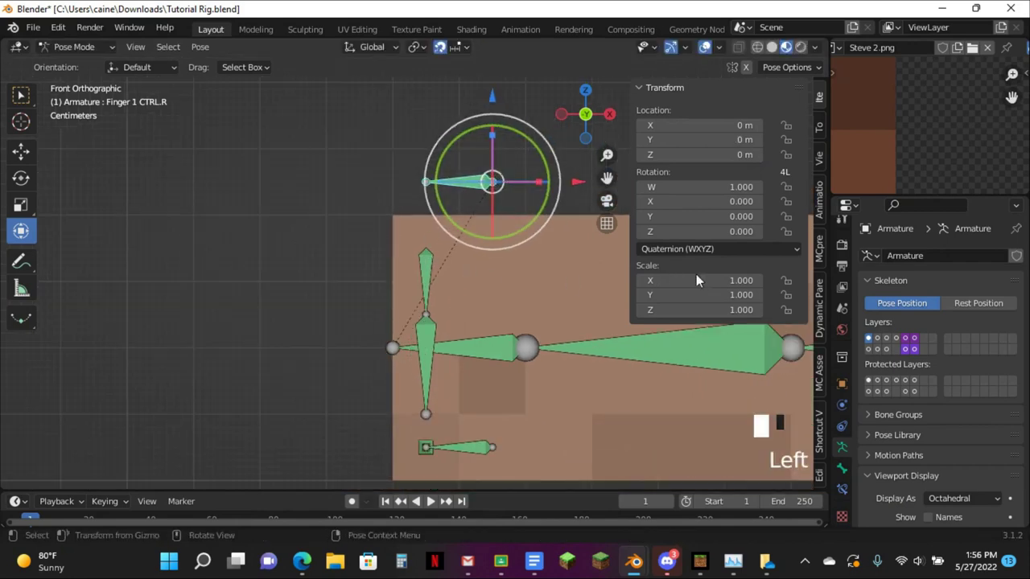
Add a Limit Rotation constraint to Finger 1 Joint 2.R, limiting X, Y and Z in Local Space with the X maximum at 90°
left_click(426, 281)
left_click(842, 489)
left_click(908, 257)
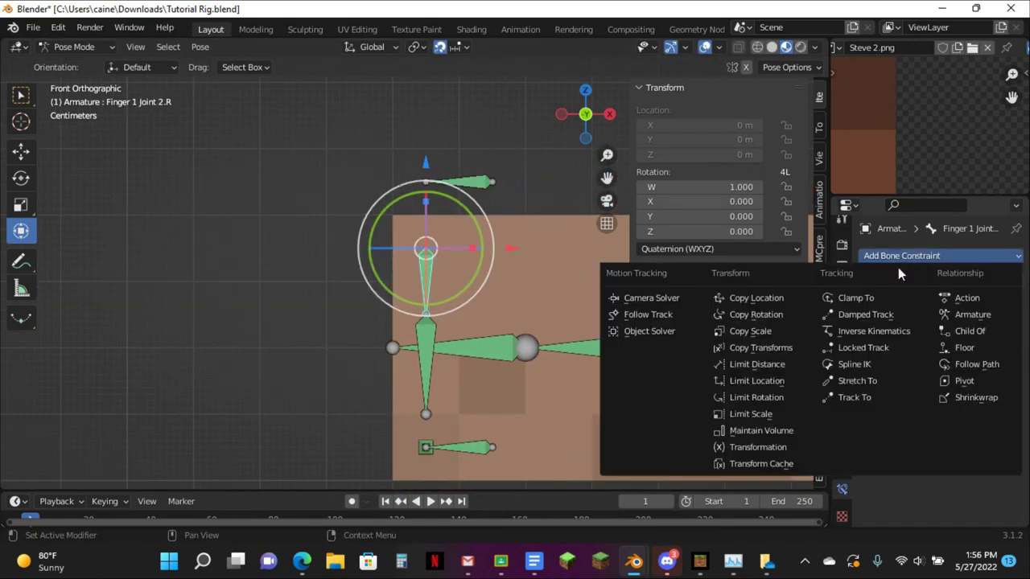
left_click(765, 404)
left_click(933, 323)
left_click(933, 357)
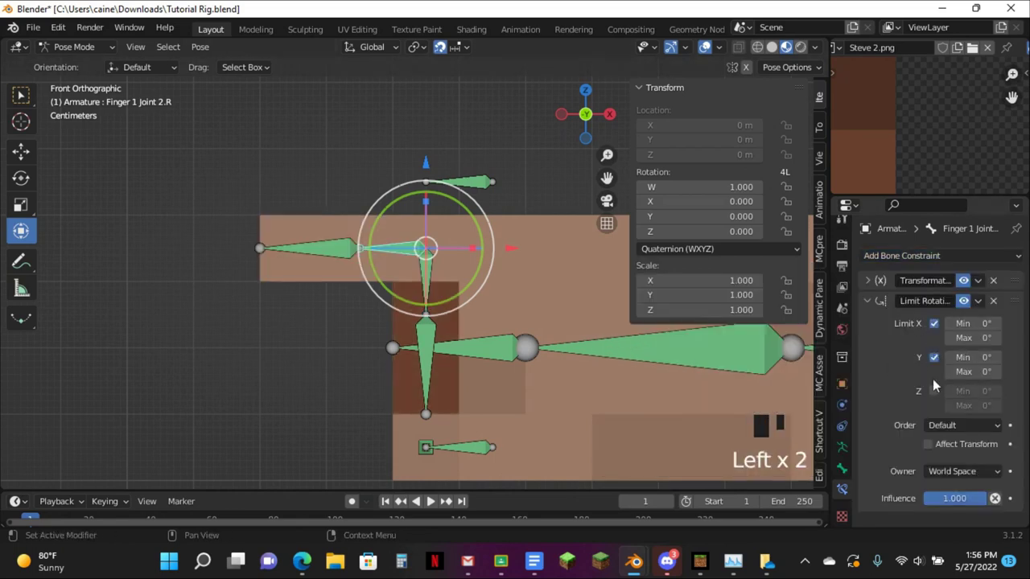
left_click(934, 391)
left_click(946, 470)
left_click(977, 379)
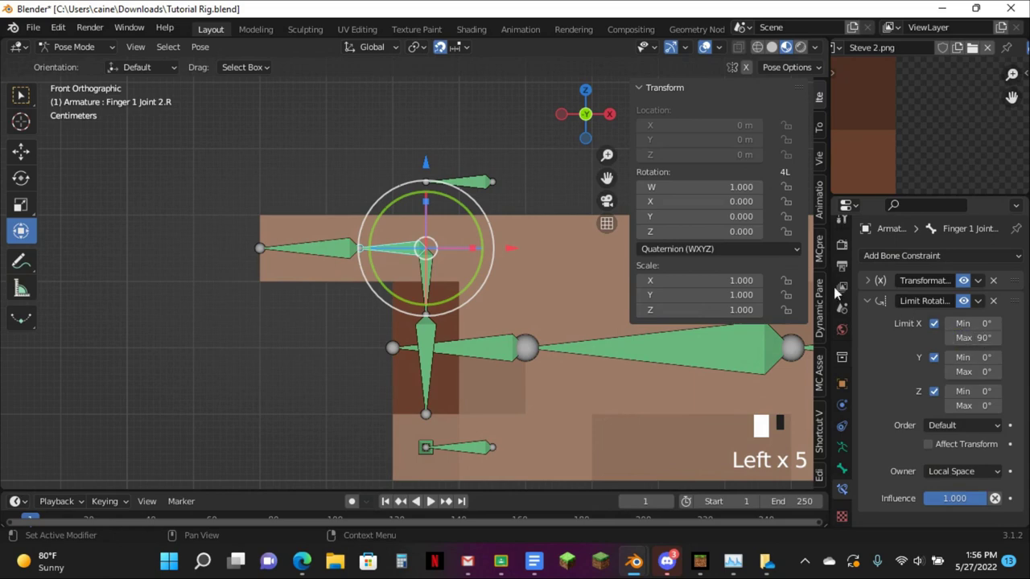
Change the X limit on Finger 1 Joint 2.R to a minimum of -90° and a maximum of 0°, testing it by rotating the bone
key("r")
left_click(983, 343)
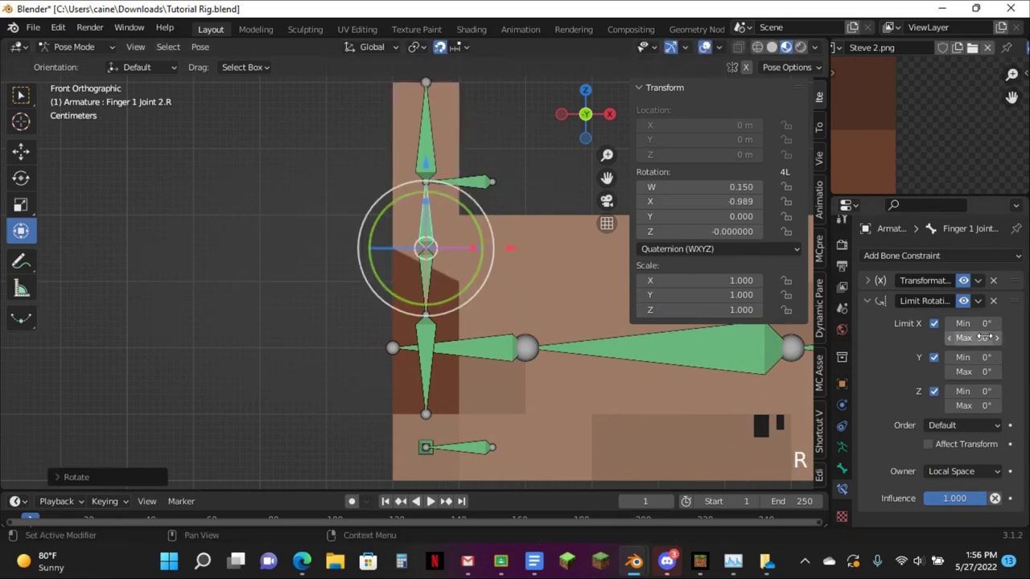
key("ctrl+v")
key("BackSpace")
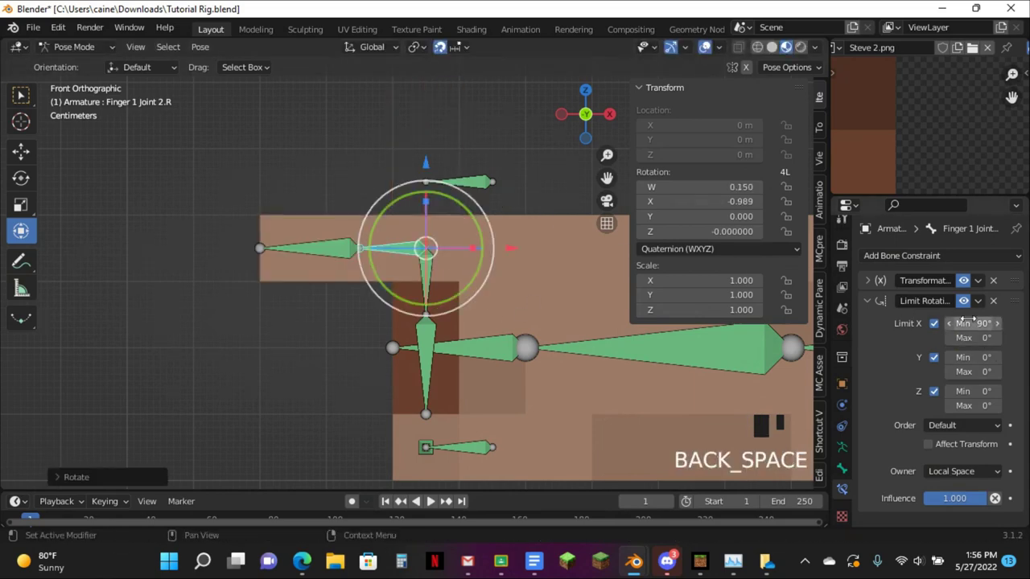
key("minus")
key("alt+r")
left_click(244, 269)
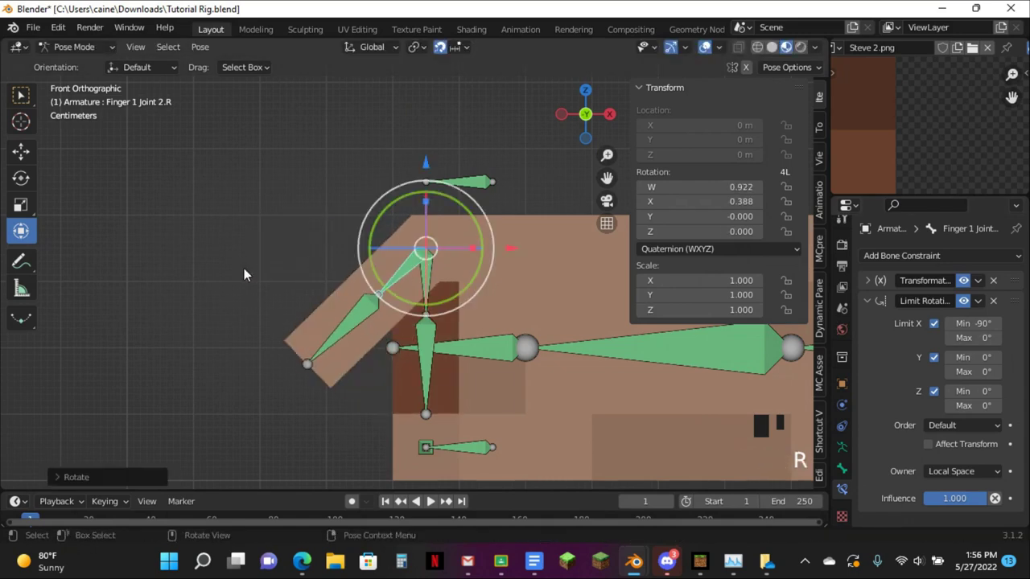
left_click(876, 300)
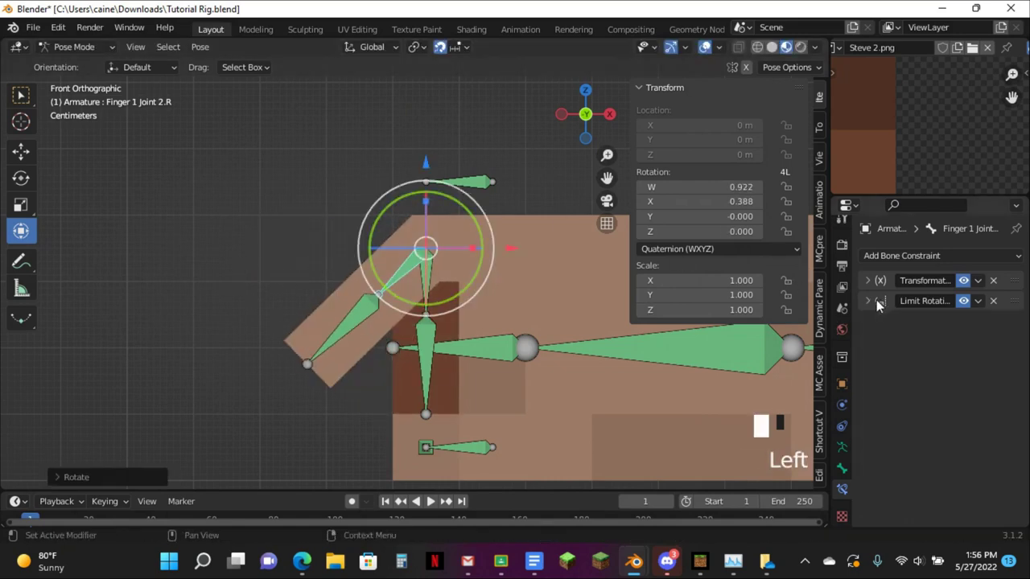
Turn off snapping, move the Finger 1 CTRL.R bone partway along its length, and clear the rotation of Finger 1 Joint 2.R
left_click(446, 186)
key("g")
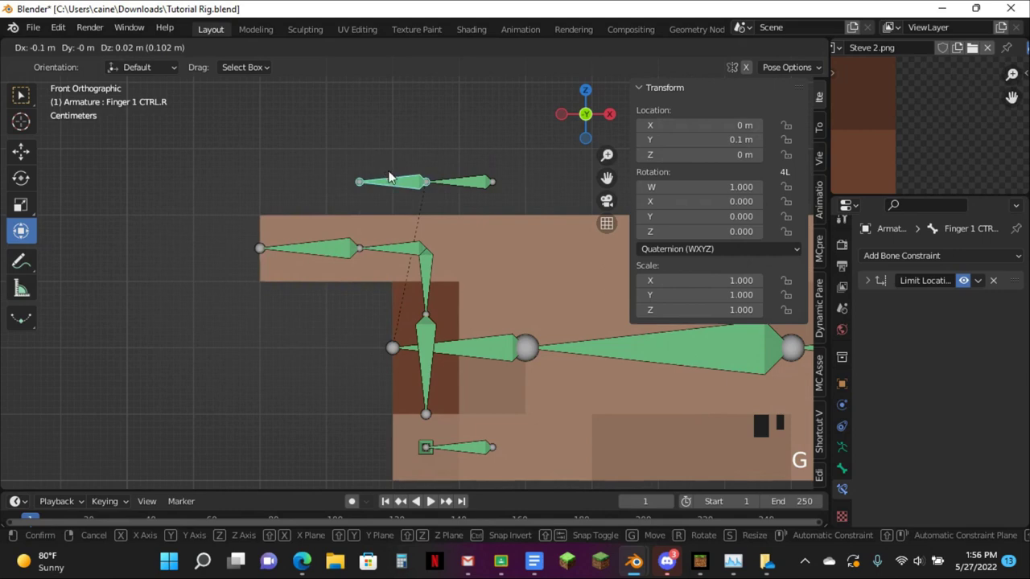
left_click(389, 172)
key("alt+g")
left_click(445, 51)
key("g")
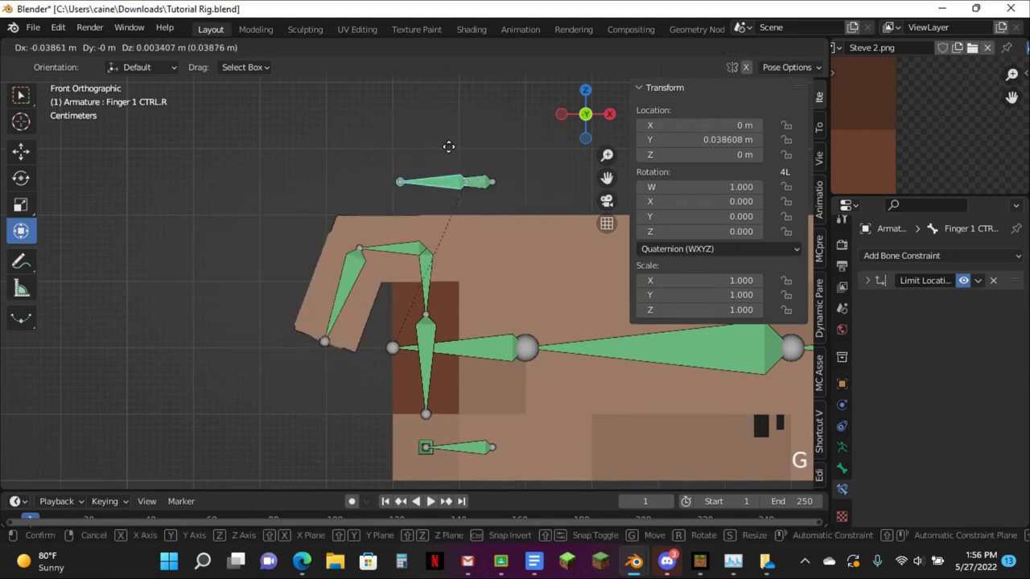
left_click(441, 167)
left_click(392, 248)
key("alt+r")
Reset Finger 1 CTRL.R, move it about 0.07 m along its length, and try rotating Finger 1 Joint 2.R against its limit
left_click(411, 179)
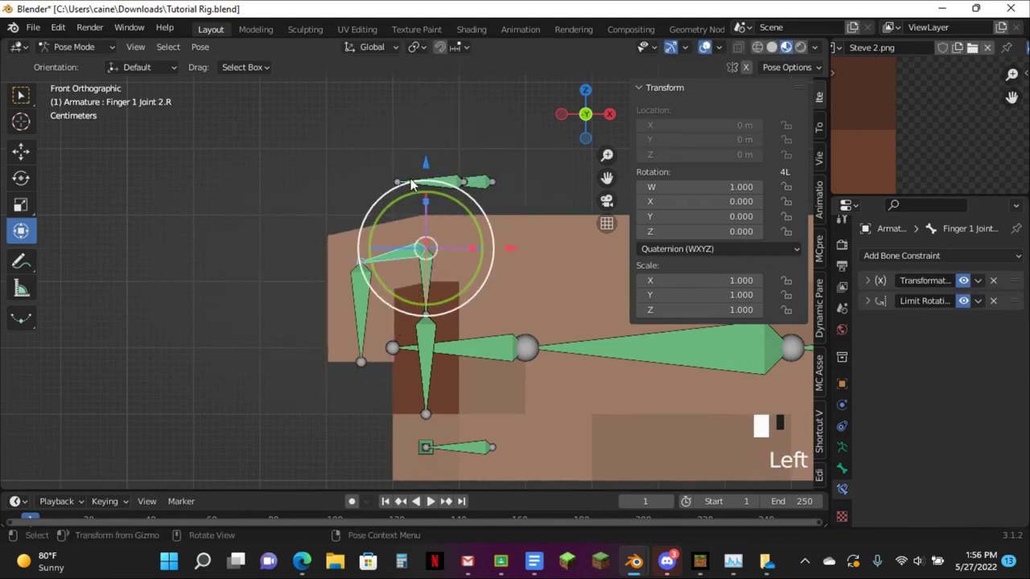
key("alt+g")
key("g")
left_click(372, 177)
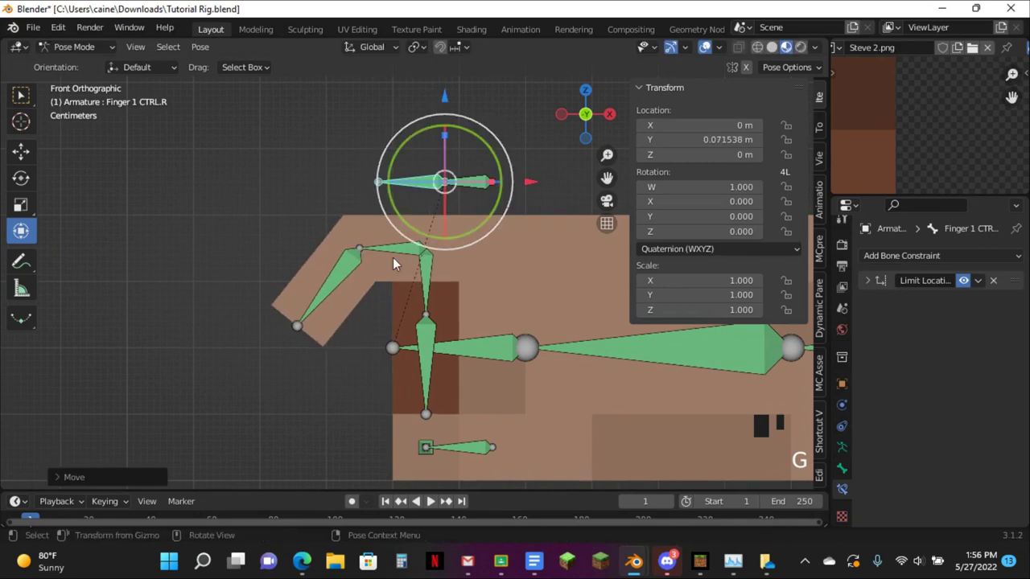
left_click(392, 259)
key("r")
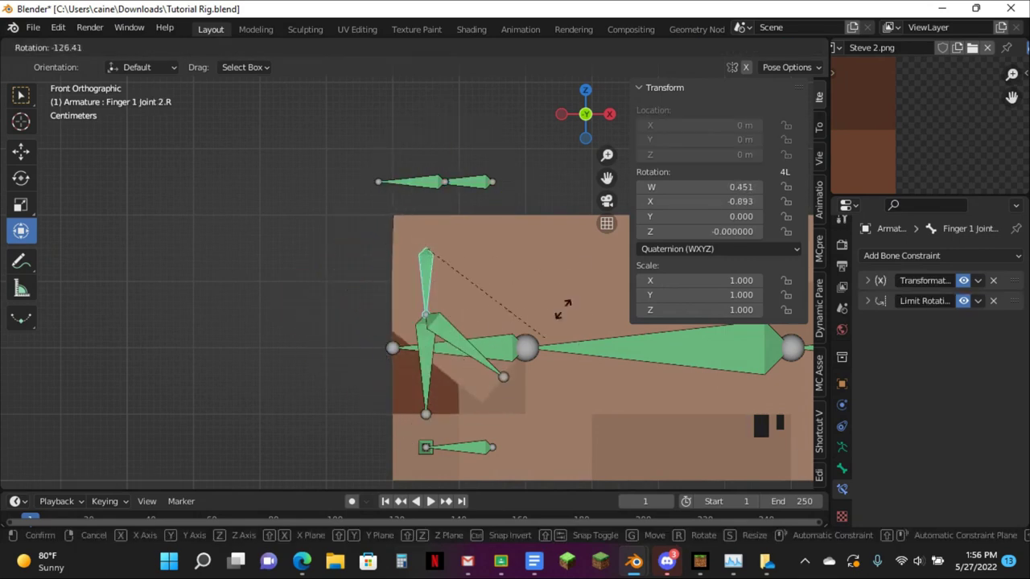
left_click(229, 184)
Move Finger 1 CTRL.R further along its length, try rotating Finger 1 Joint 2.R repeatedly, and clear the joint's rotation
left_click(378, 184)
key("g")
key("g")
left_click(348, 179)
left_click(394, 247)
key("r")
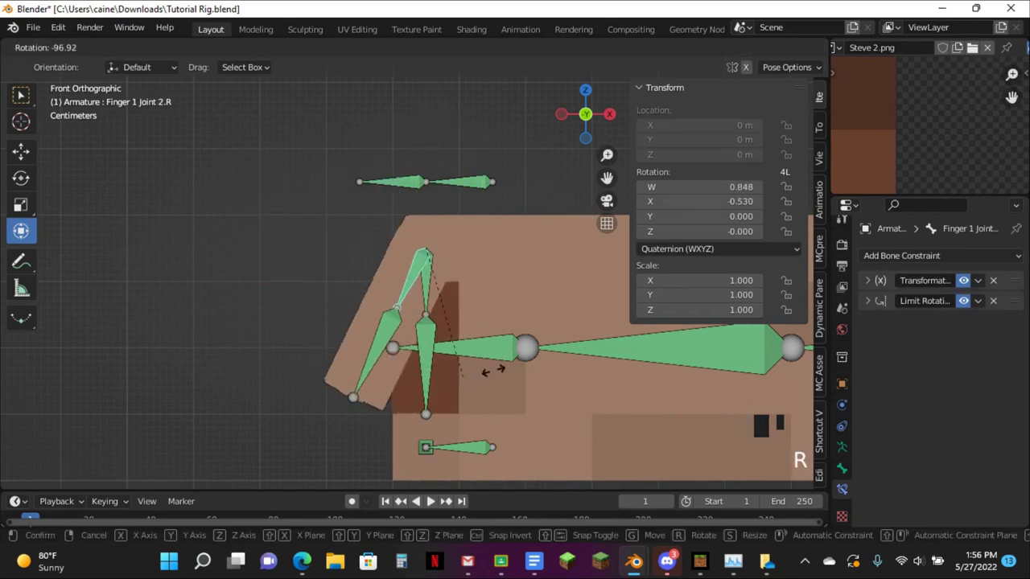
left_click(511, 354)
key("alt+r")
key("r")
left_click(560, 318)
key("alt+r")
Move Finger 1 CTRL.R back close to its rest position, try rotating Finger 1 Joint 2.R, and clear the joint's rotation
left_click(379, 180)
left_click(379, 180)
key("g")
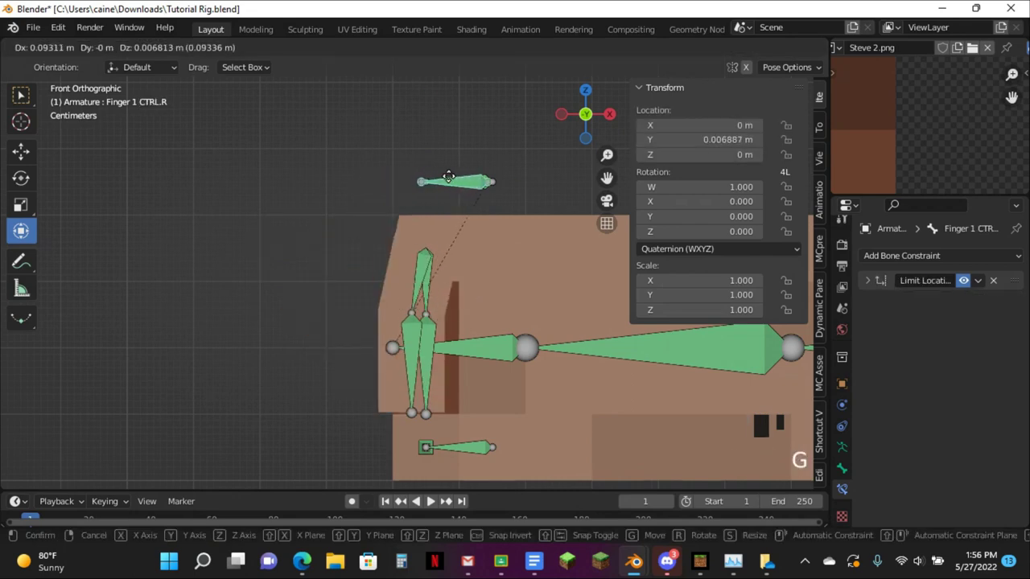
left_click(443, 181)
left_click(406, 281)
key("r")
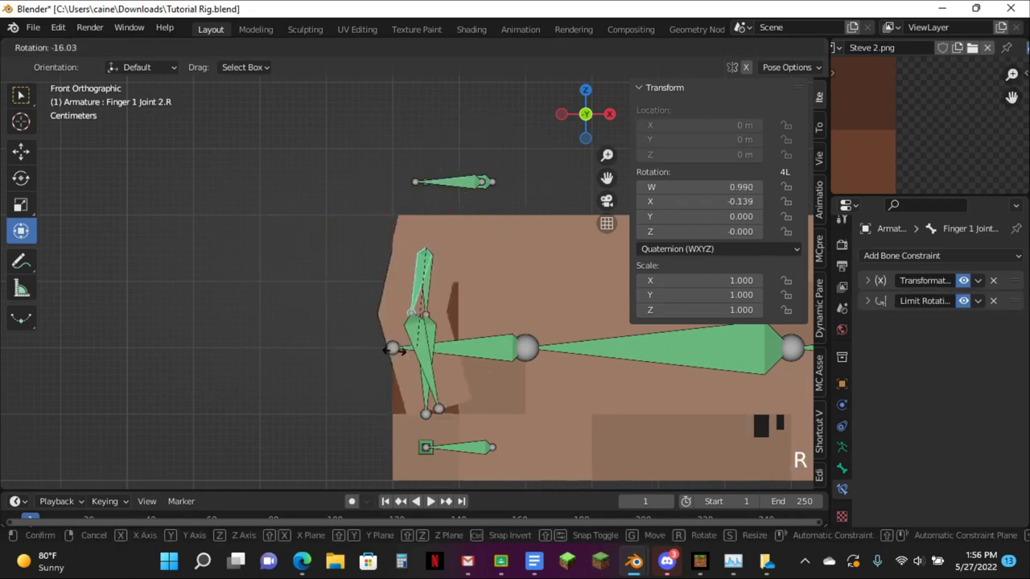
left_click(483, 357)
key("alt+r")
Try Limit Rotation above the Transformation constraint on Finger 1 Joint 2.R, test rotating the bone, and restore the constraint order
left_click_drag(1015, 301, 1015, 280)
key("r")
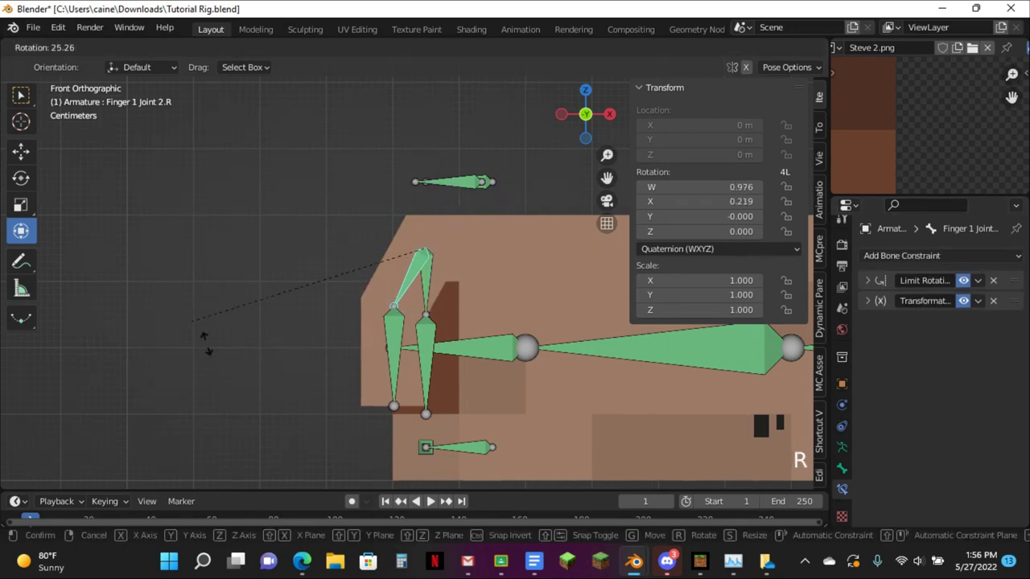
left_click(639, 240)
left_click_drag(1010, 283, 1010, 301)
key("alt+r")
key("r")
left_click(498, 360)
key("alt+r")
Copy the Limit Rotation constraint from Finger 1 Joint 2.R to Finger 1 Joint 3.R
left_click(394, 326)
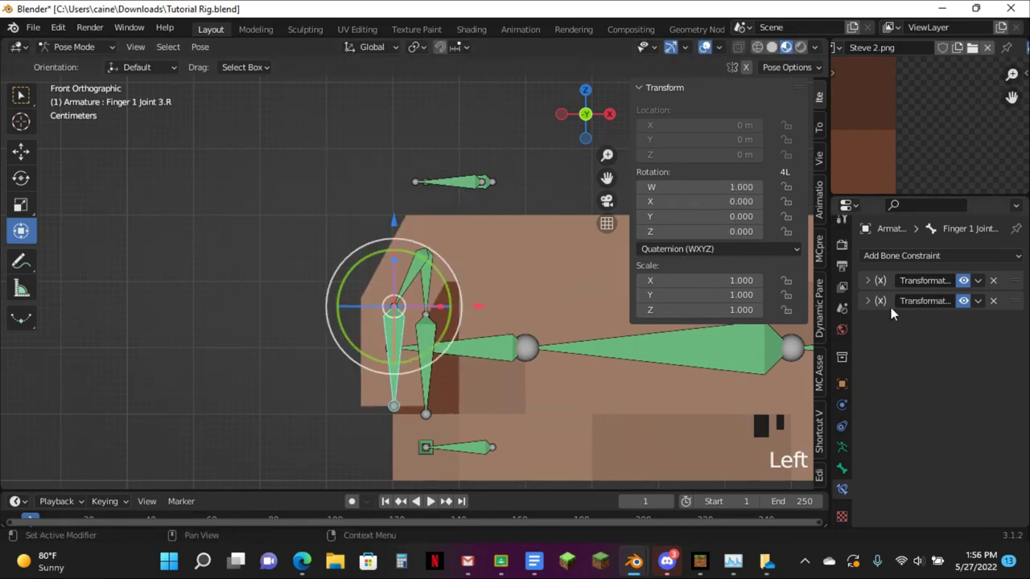
left_click(412, 271, "shift")
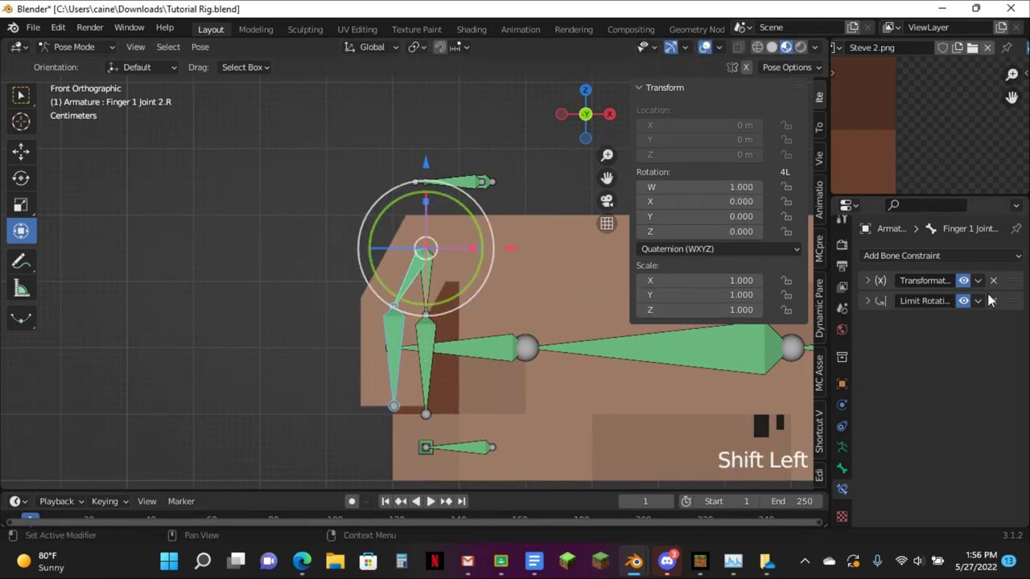
left_click(978, 301)
left_click(960, 353)
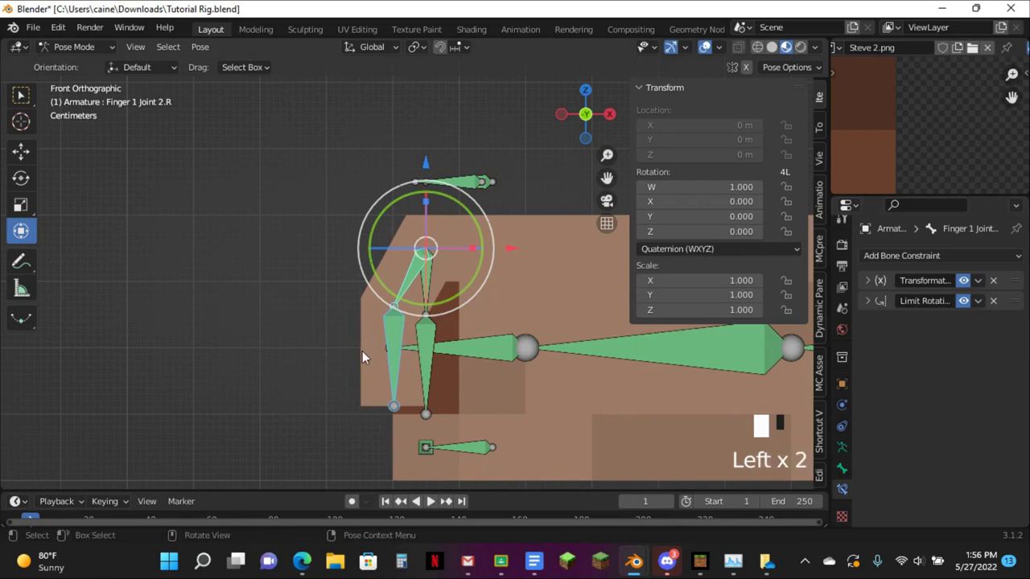
Try rotating Finger 1 Joint 3.R in both directions to test its rotation limit, and clear its rotation
left_click(407, 348)
key("r")
left_click(386, 336)
key("alt+r")
left_click(395, 366)
key("r")
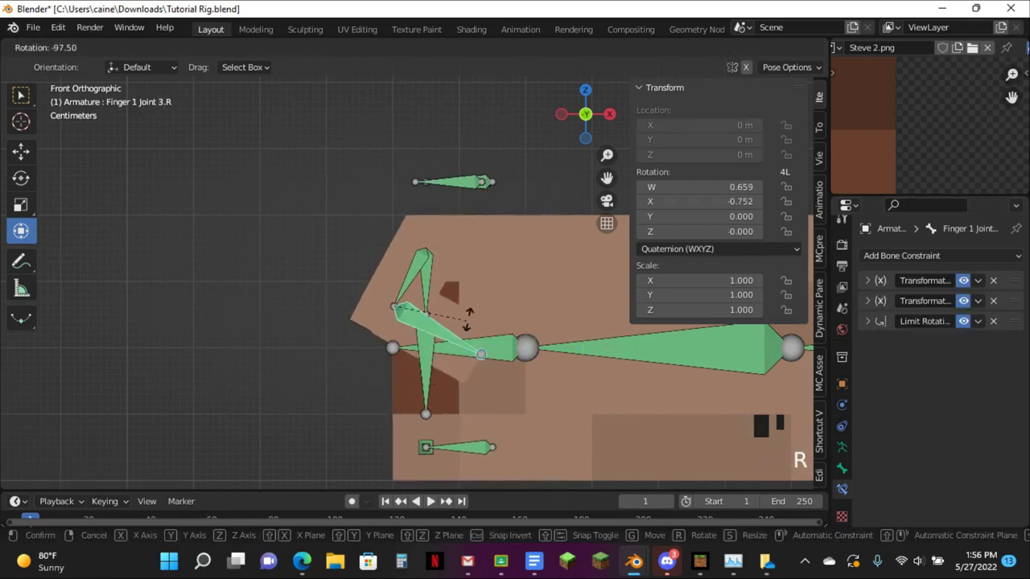
left_click(268, 387)
key("alt+r")
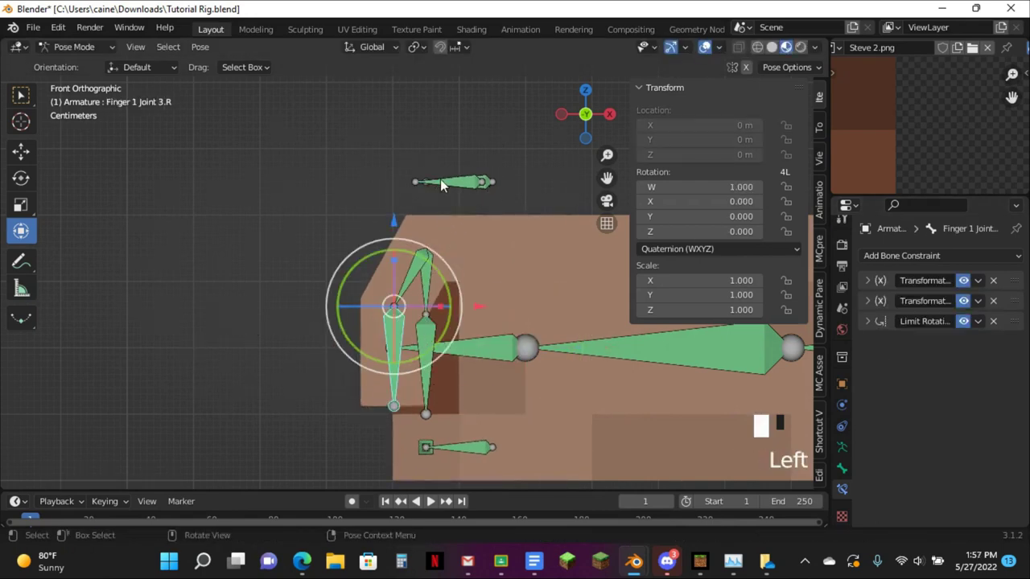
Clear the location of Finger 1 CTRL.R, and copy the Limit Rotation constraint from Finger 1 Joint 3.R to the other fingers' joint bones
left_click(440, 184)
key("alt+g")
middle_click_drag(440, 183, 408, 281)
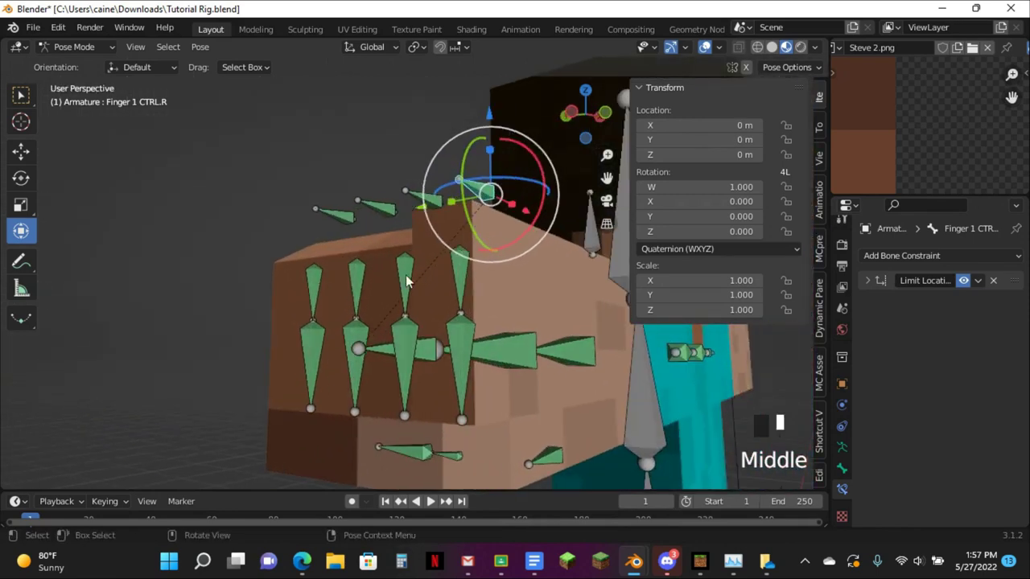
left_click(402, 326, "shift")
left_click(336, 336, "shift")
left_click(322, 315, "shift")
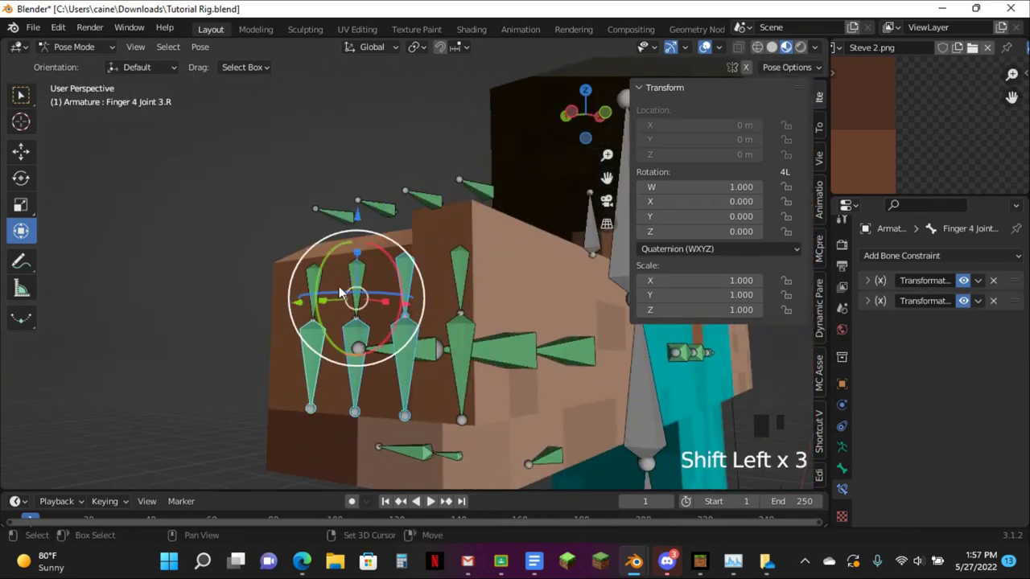
left_click(321, 290, "shift")
left_click(355, 285, "shift")
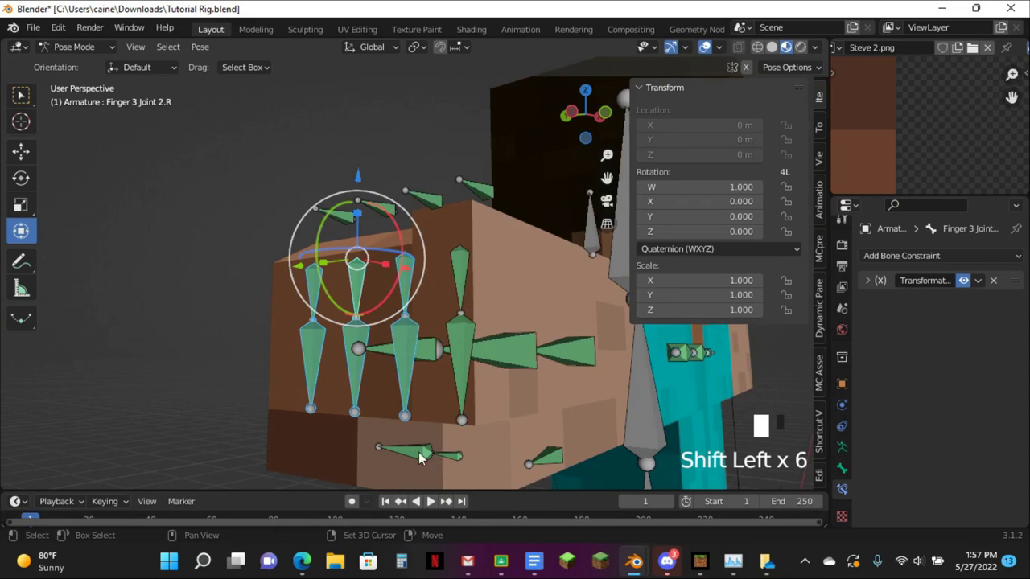
left_click(474, 320, "shift")
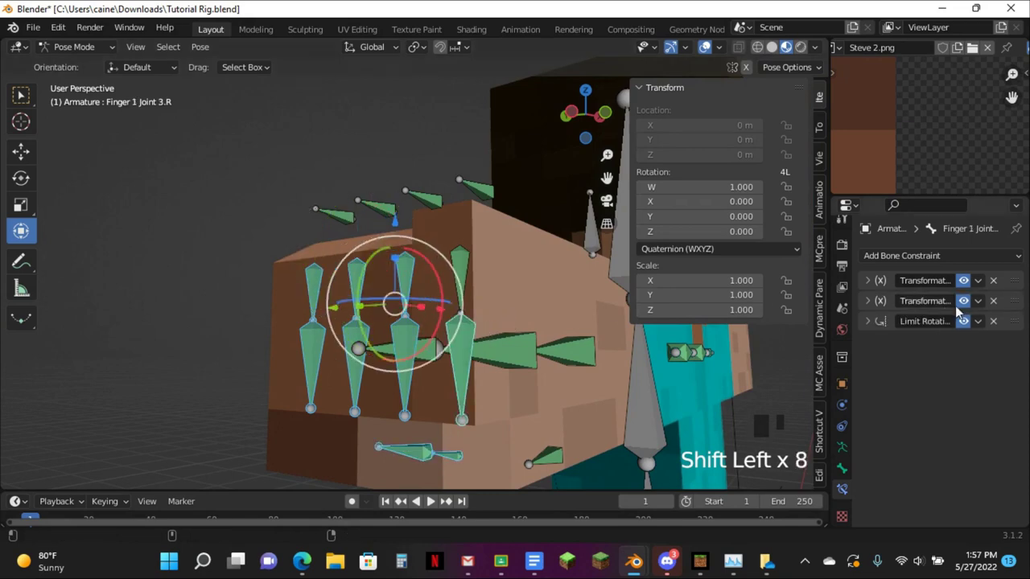
left_click(977, 321)
left_click(928, 375)
Change the Limit Rotation constraint on Finger 5 Joint 3.R to an X minimum of 0° and a Z minimum of -90°
middle_click_drag(532, 373, 524, 323)
left_click(523, 324)
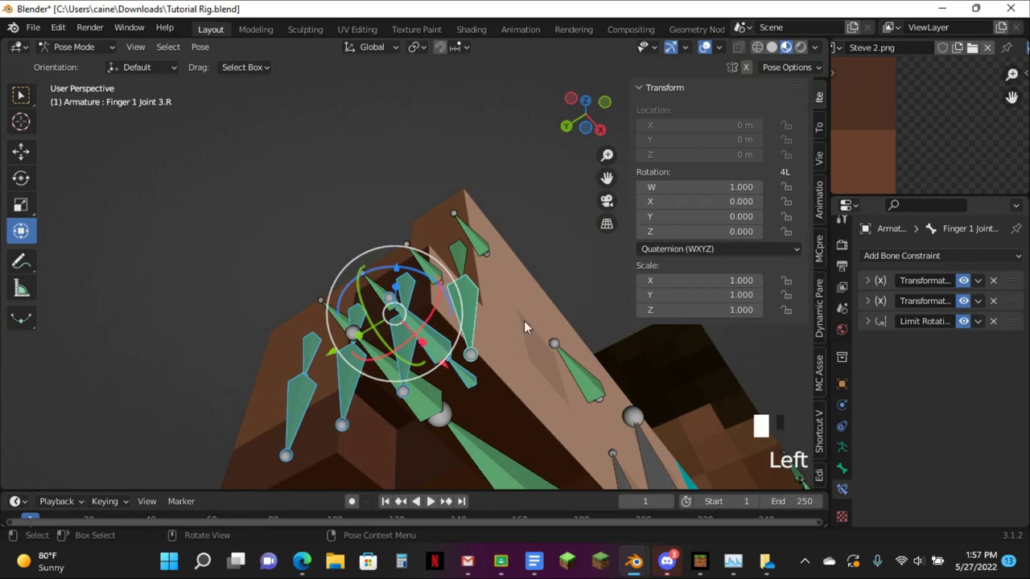
left_click(882, 320)
scroll(973, 337, "down", 1)
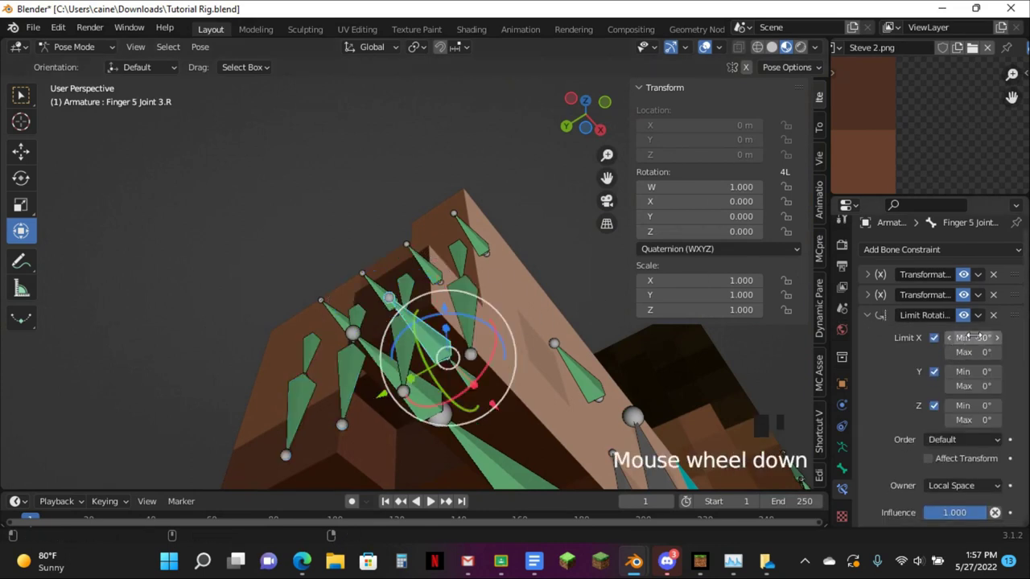
key("ctrl+c")
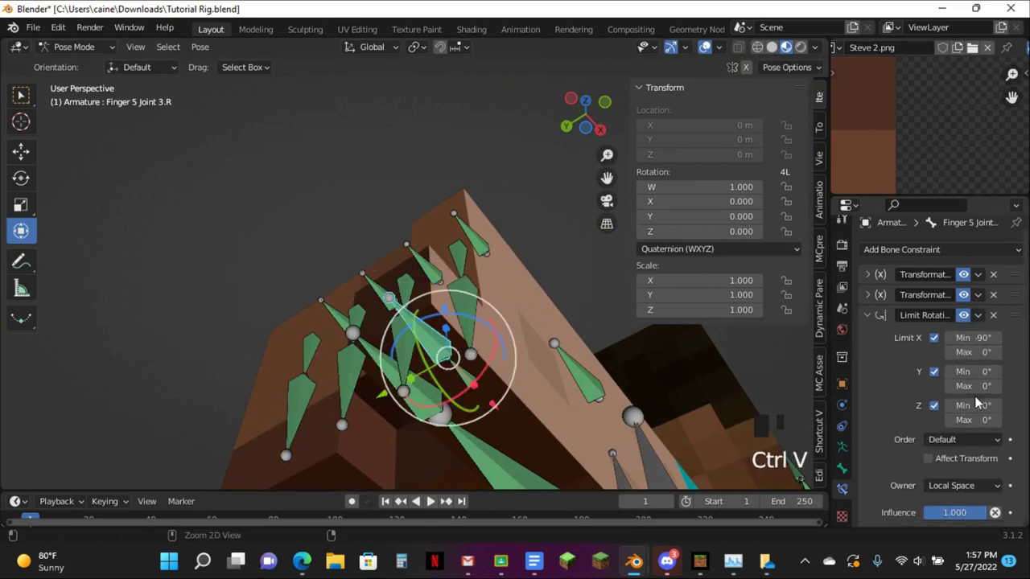
key("BackSpace")
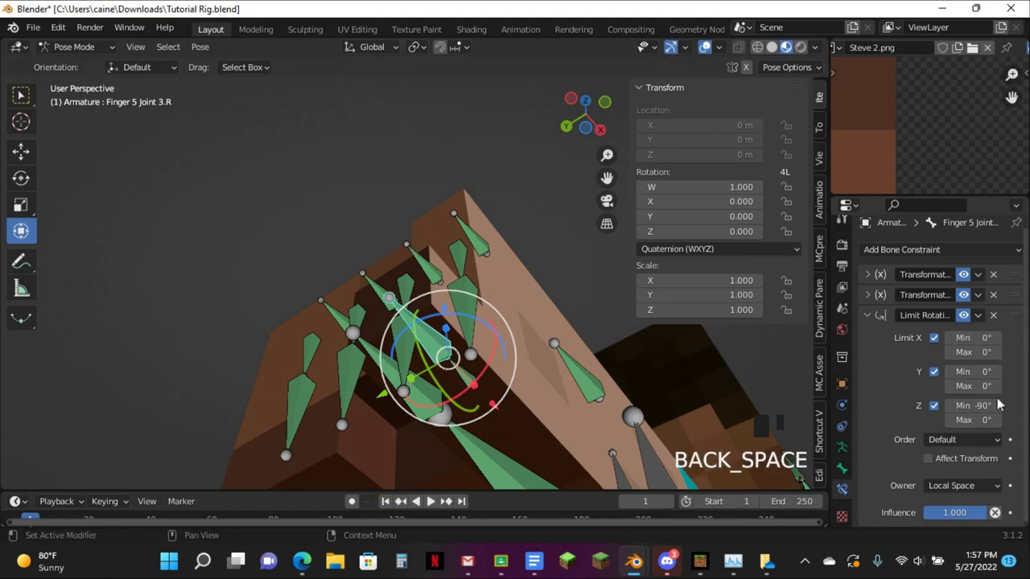
Try rotating Finger 5 Joint 3.R to test its limit, clear its rotation, and clear the location of Finger 5 CTRL.R
middle_click_drag(418, 306, 346, 262)
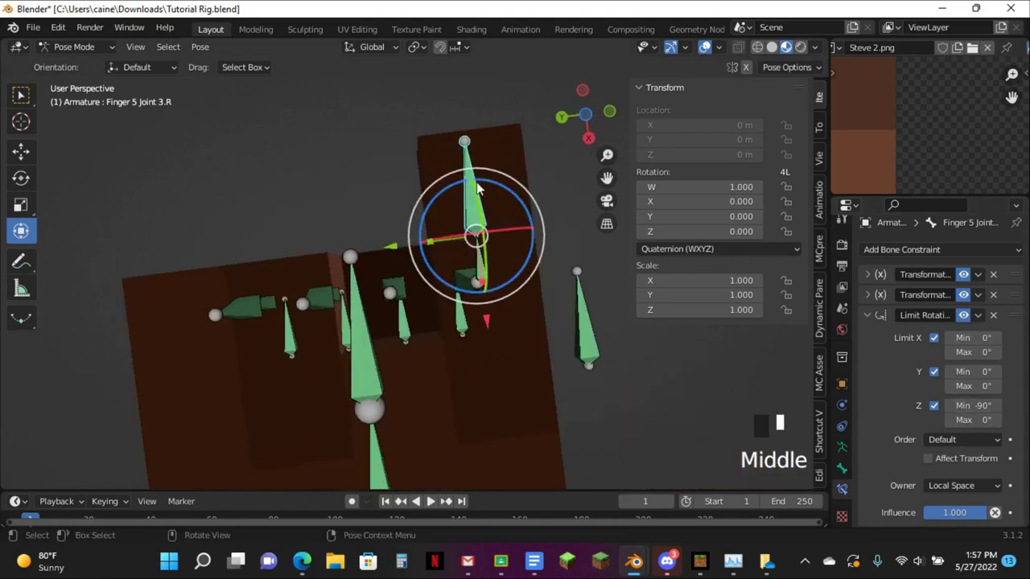
key("r")
left_click(564, 316)
key("alt+r")
left_click(587, 321)
key("alt+g")
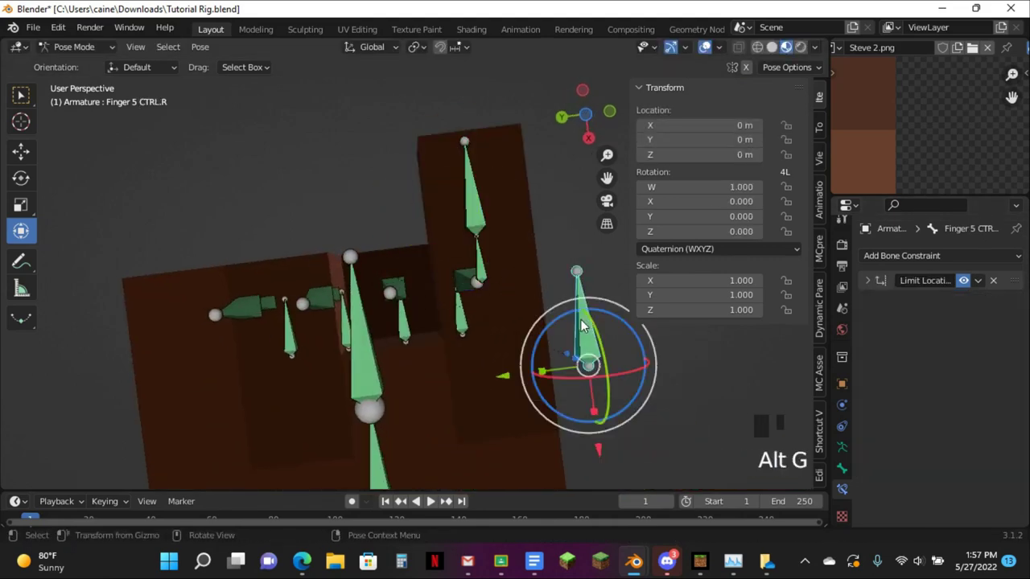
Move Finger 5 CTRL.R to bend the thumb, try rotating Finger 5 Joint 3.R to test its limit, and clear the joint's rotation
key("g")
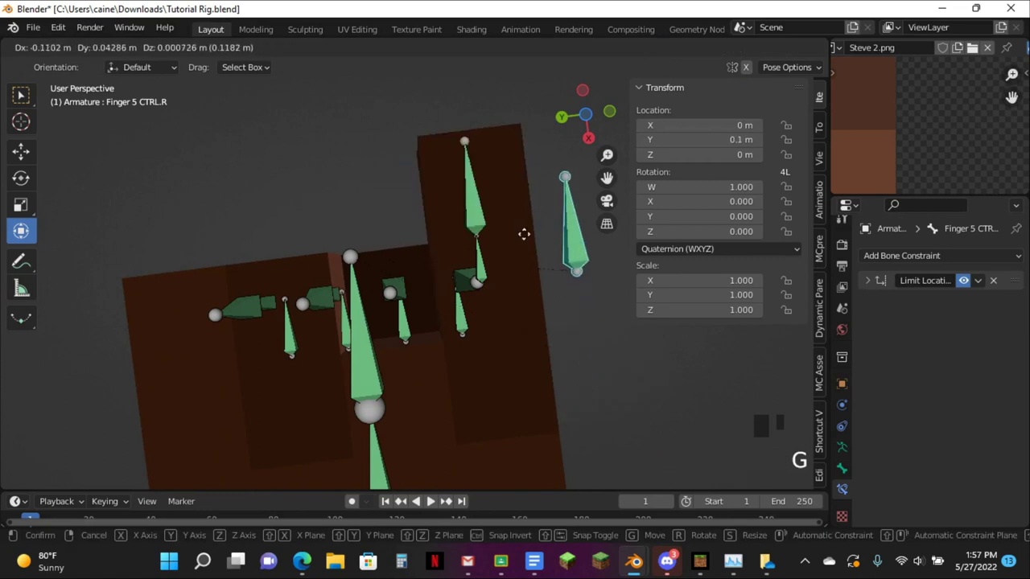
left_click(527, 256)
left_click(448, 221)
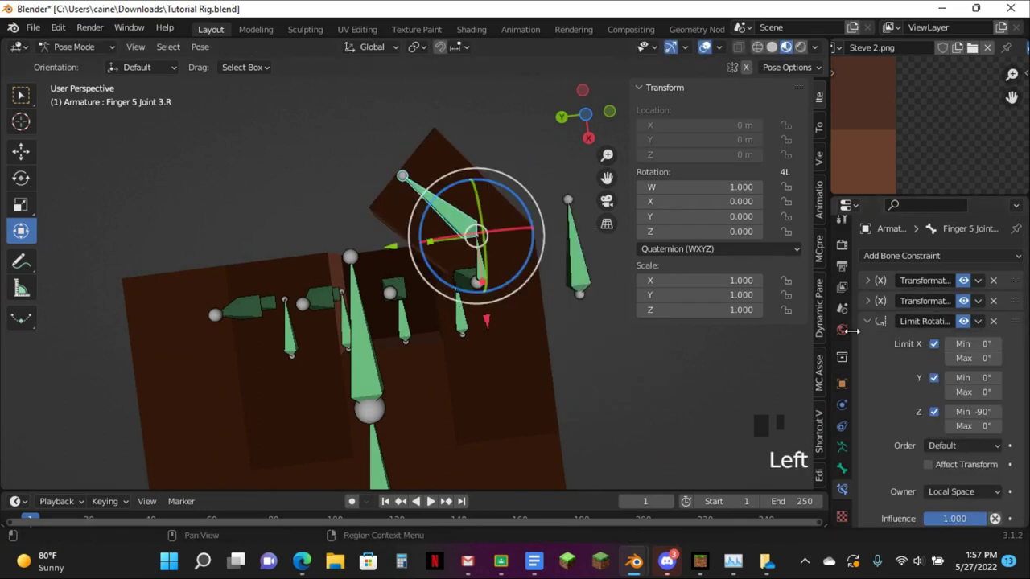
scroll(1003, 406, "down", 1)
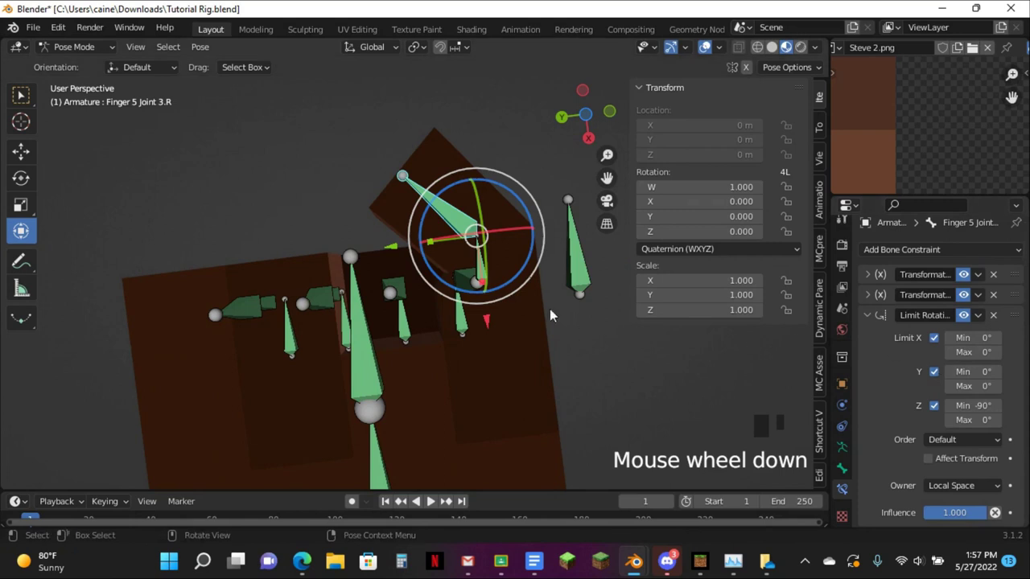
key("r")
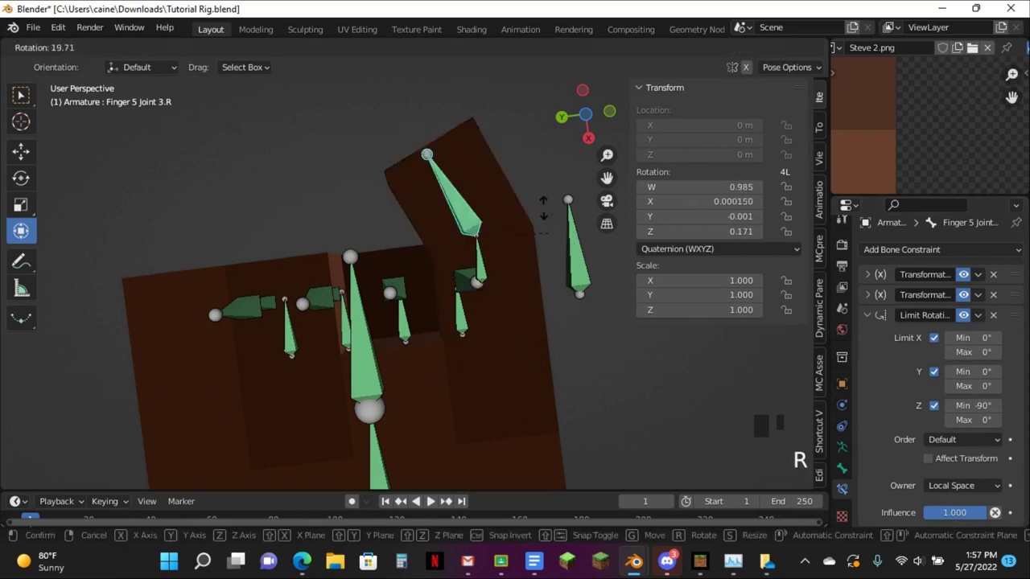
left_click(432, 149)
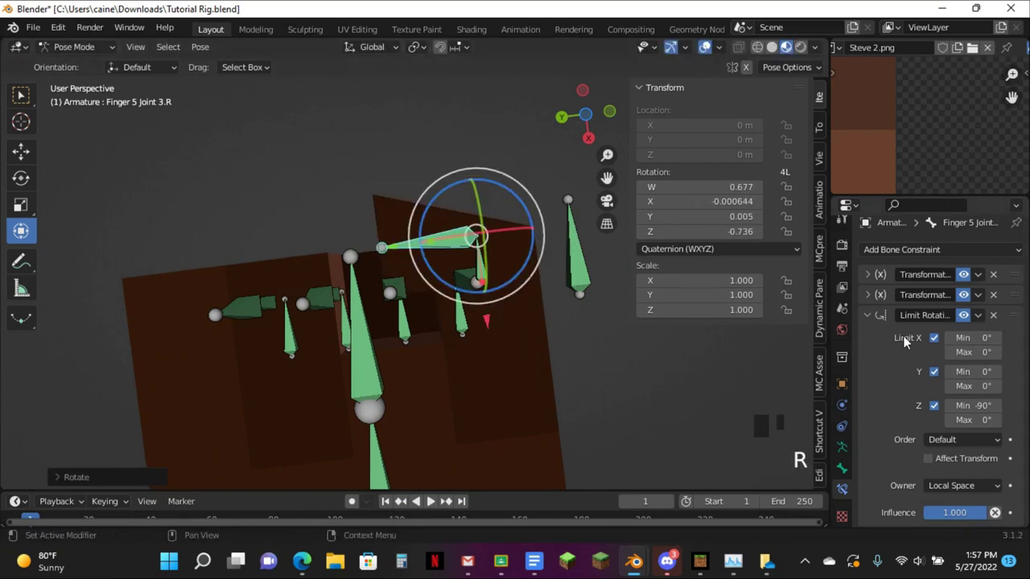
left_click(876, 318)
key("alt+r")
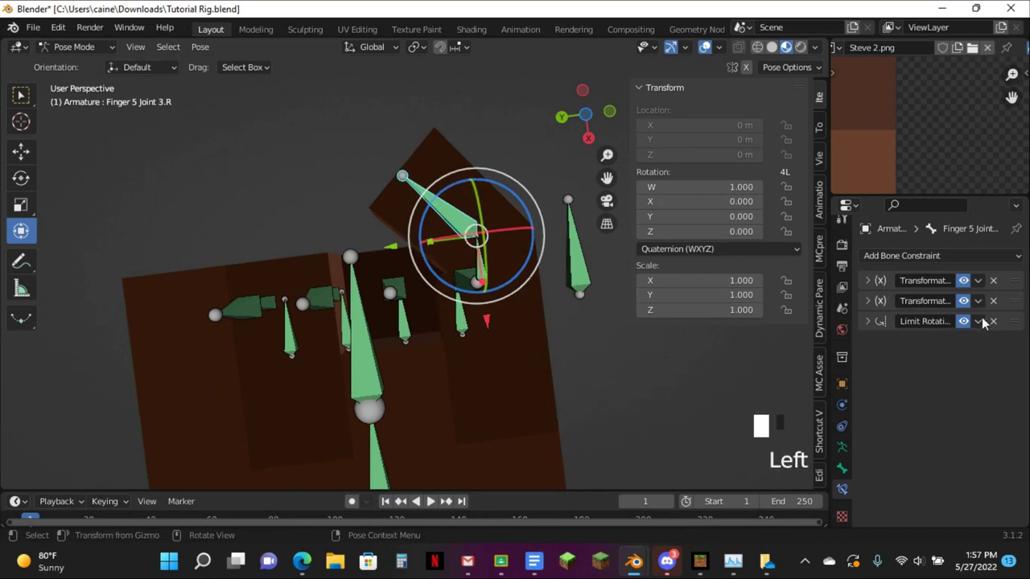
Change the Limit Rotation constraint on Finger 5 Joint 2.R to an X minimum of 0° and a Z minimum of -90°
left_click(869, 303)
scroll(974, 357, "down", 2)
key("ctrl+c")
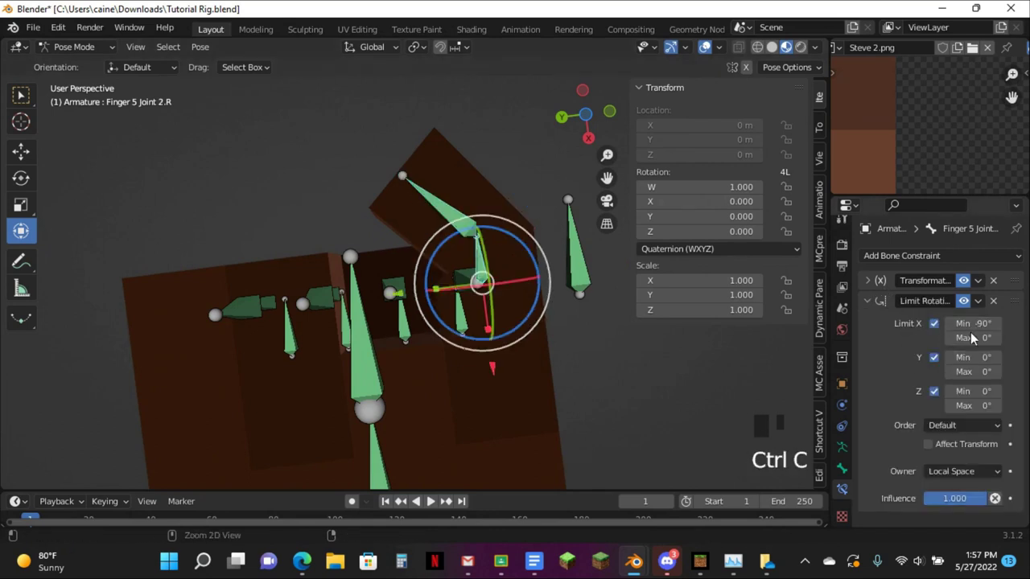
key("ctrl+v")
key("BackSpace")
Try rotating Finger 5 Joint 2.R and Finger 5 Joint 3.R to test their limits, and clear their rotations
key("r")
left_click(397, 402)
key("alt+r")
left_click(460, 232)
key("alt+r")
key("r")
left_click(554, 299)
left_click(482, 271)
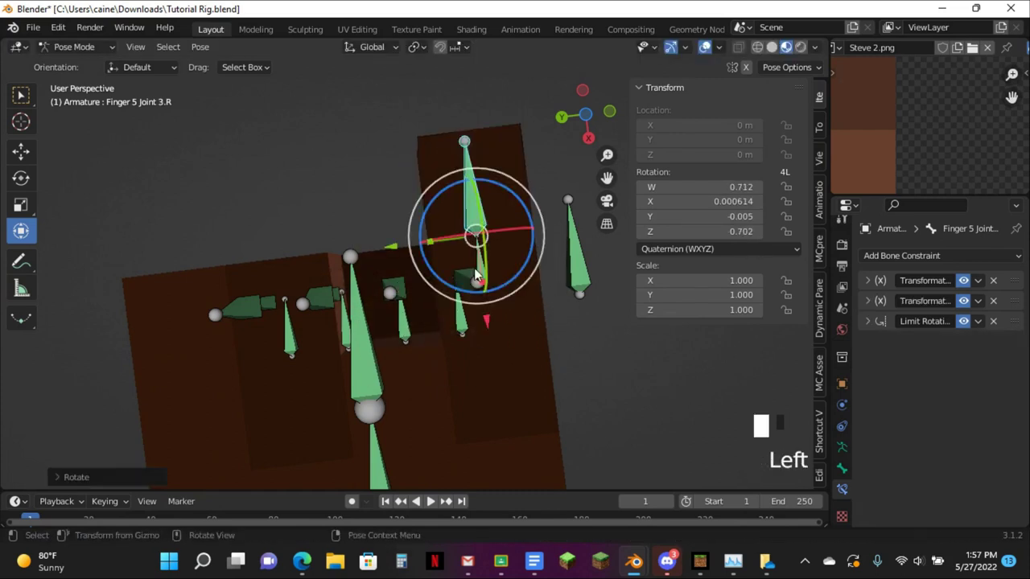
key("r")
left_click(596, 423)
key("alt+r")
Collapse the Limit Rotation constraint on Finger 5 Joint 2.R, clear its rotation, and clear the location of all bones
left_click(489, 223)
left_click(487, 273)
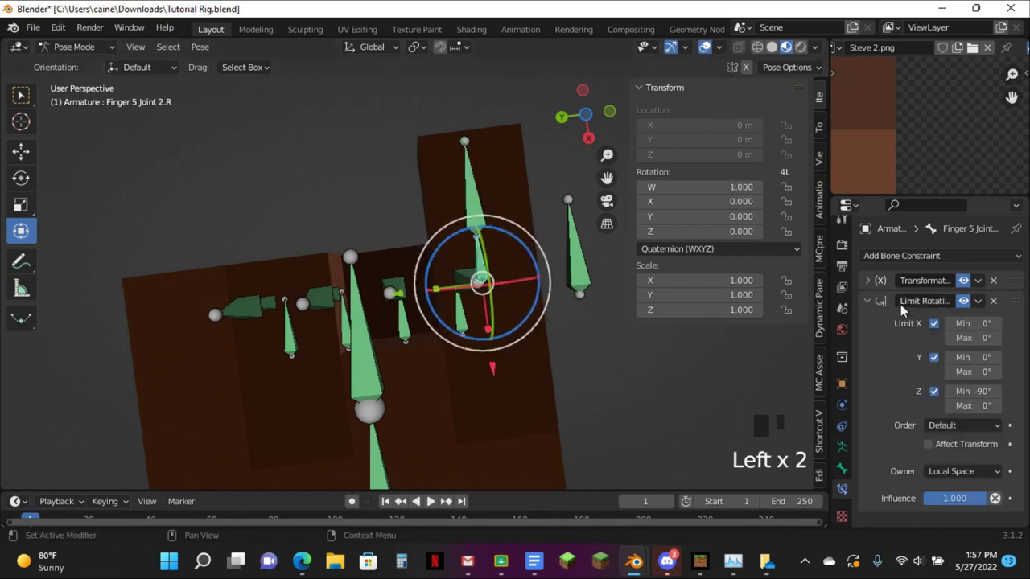
left_click(867, 300)
key("alt+r")
left_click(531, 247)
key("alt+r")
key("alt+r")
key("a")
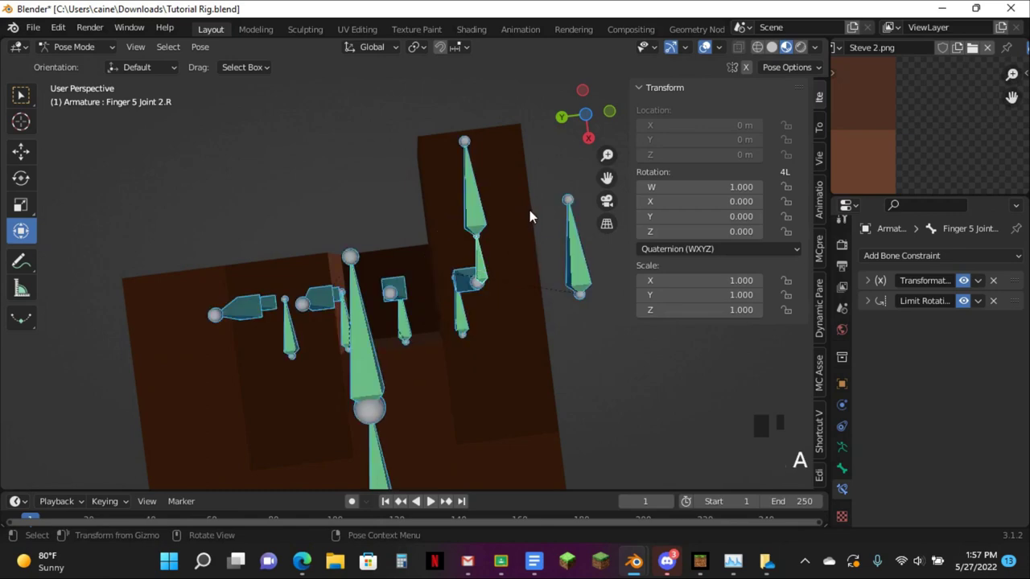
key("alt+g")
Enter Edit Mode on the right arm mesh and enable shape key editing so its active shape keys apply while editing
middle_click_drag(529, 212, 498, 373)
scroll(409, 268, "up", 3)
left_click(423, 271)
middle_click_drag(424, 271, 544, 300)
scroll(457, 229, "down", 2)
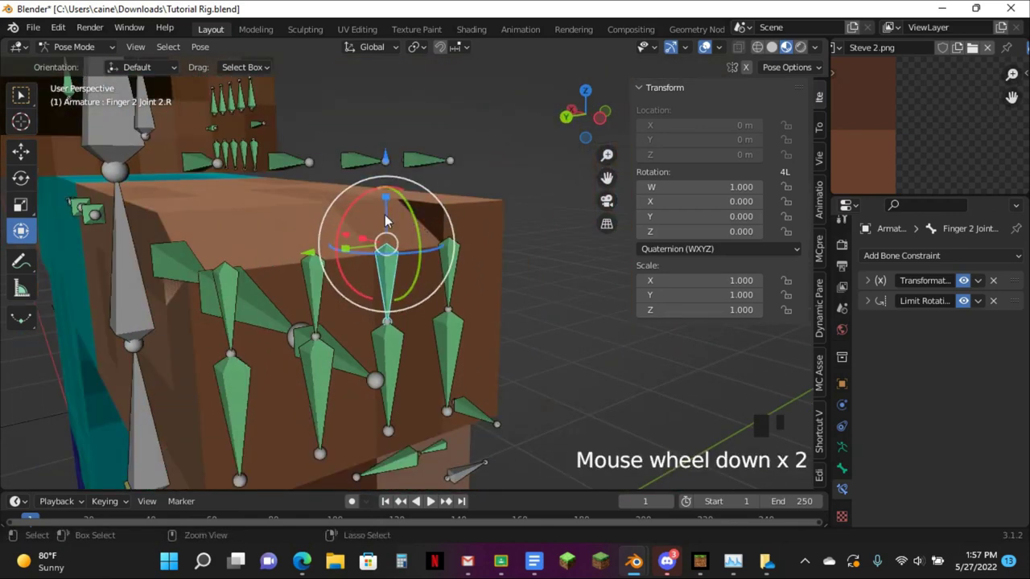
left_click(415, 241)
key("Tab")
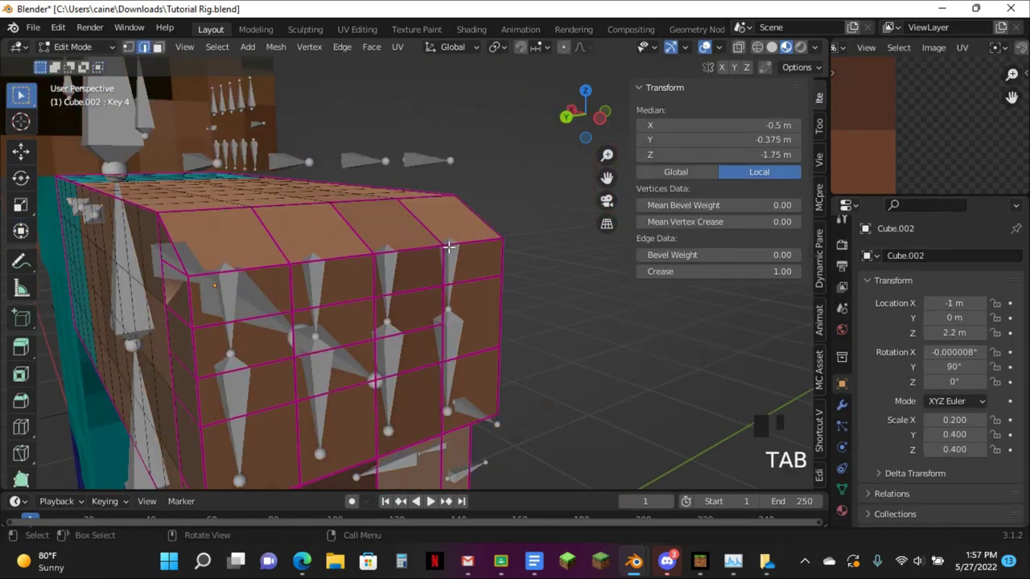
left_click(840, 492)
scroll(1022, 441, "down", 3)
left_click(990, 486)
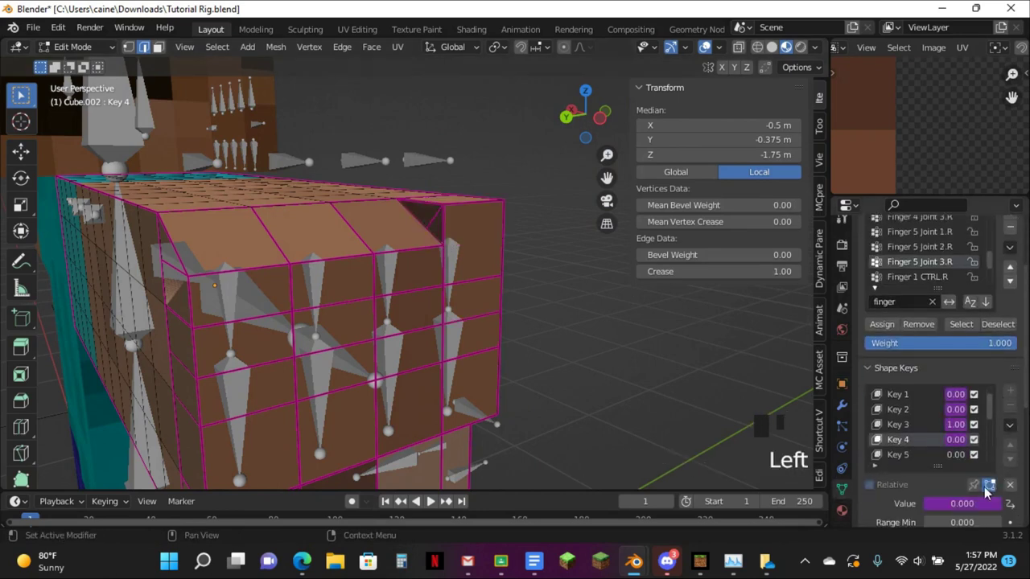
Copy the driver from shape key Key 3 and paste it onto Key 5's value
scroll(927, 434, "down", 1)
right_click(955, 424)
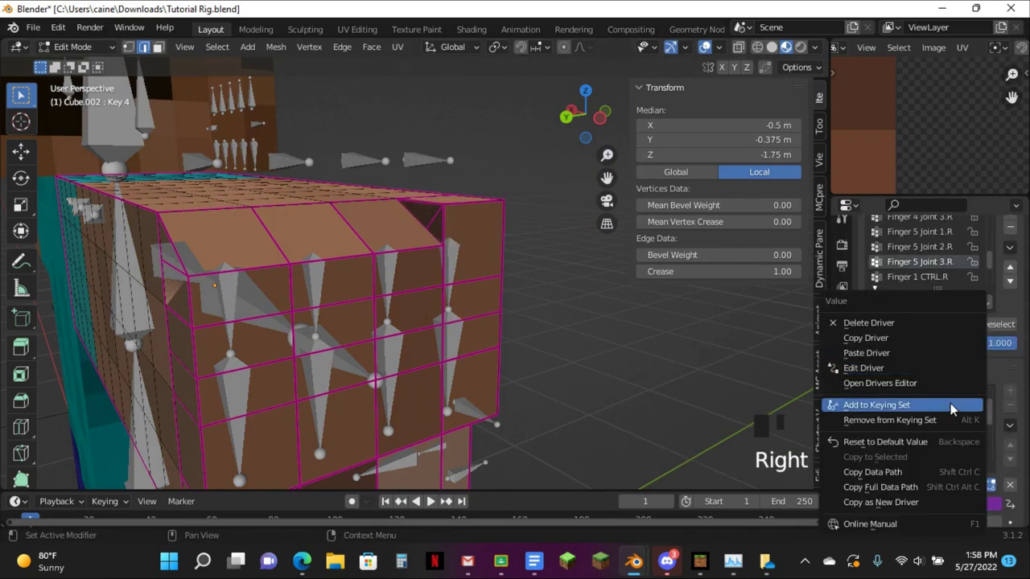
left_click(864, 337)
left_click(933, 440)
right_click(955, 447)
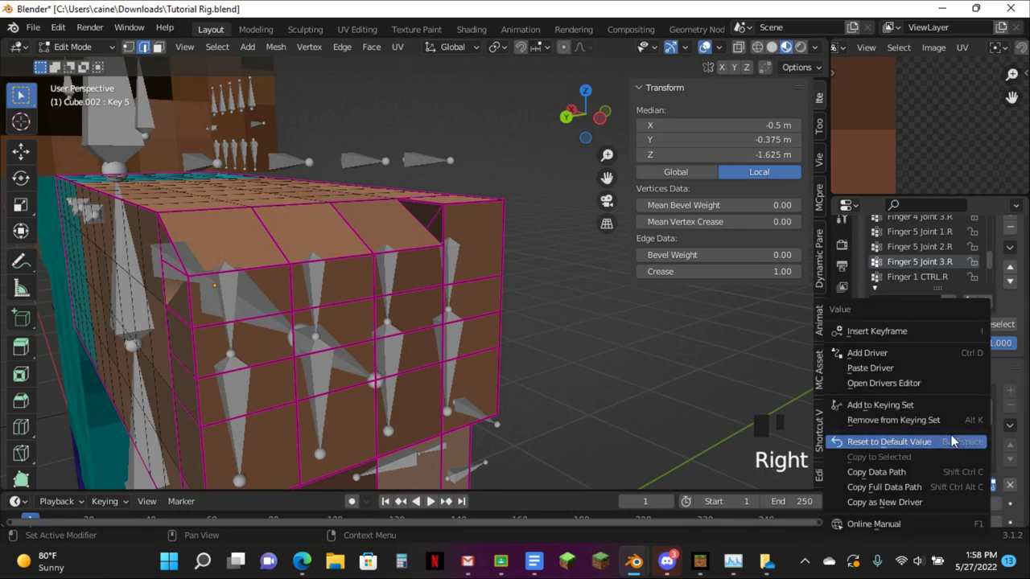
left_click(870, 367)
Set the bone in Key 5's driver variable to Finger 2 Joint 2.R
right_click(955, 439)
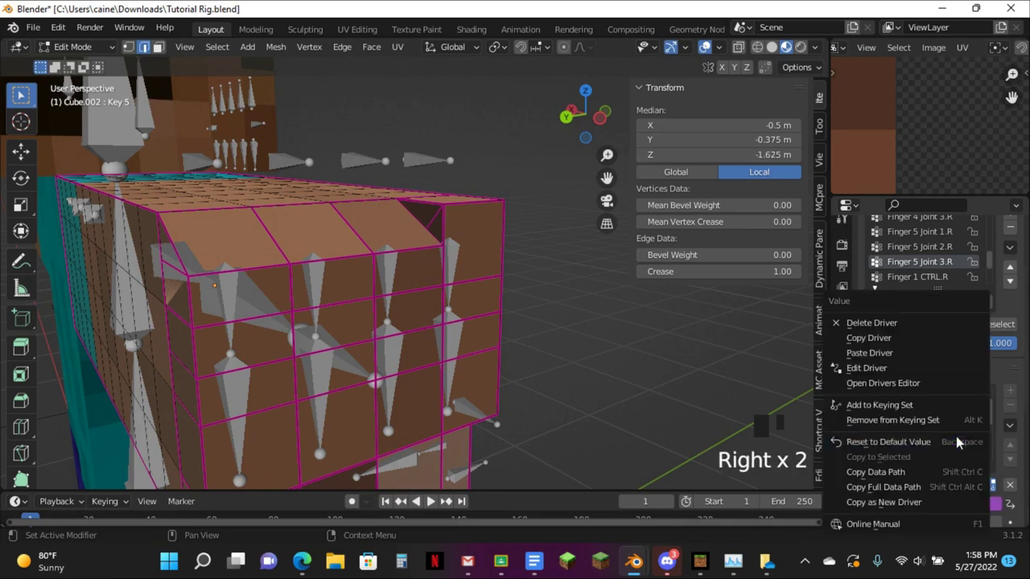
left_click(876, 362)
left_click(912, 389)
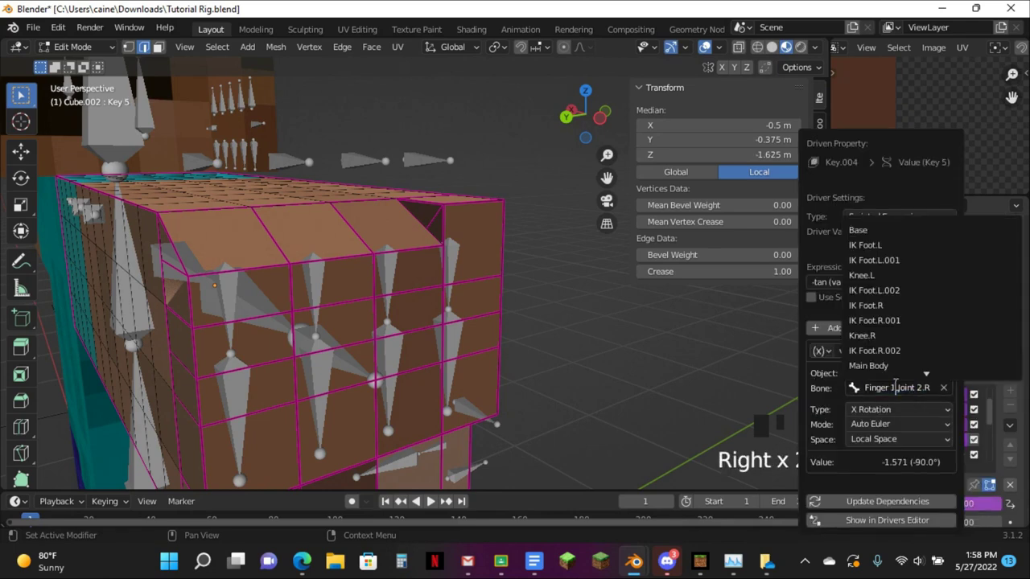
key("BackSpace")
type("2")
key("Return")
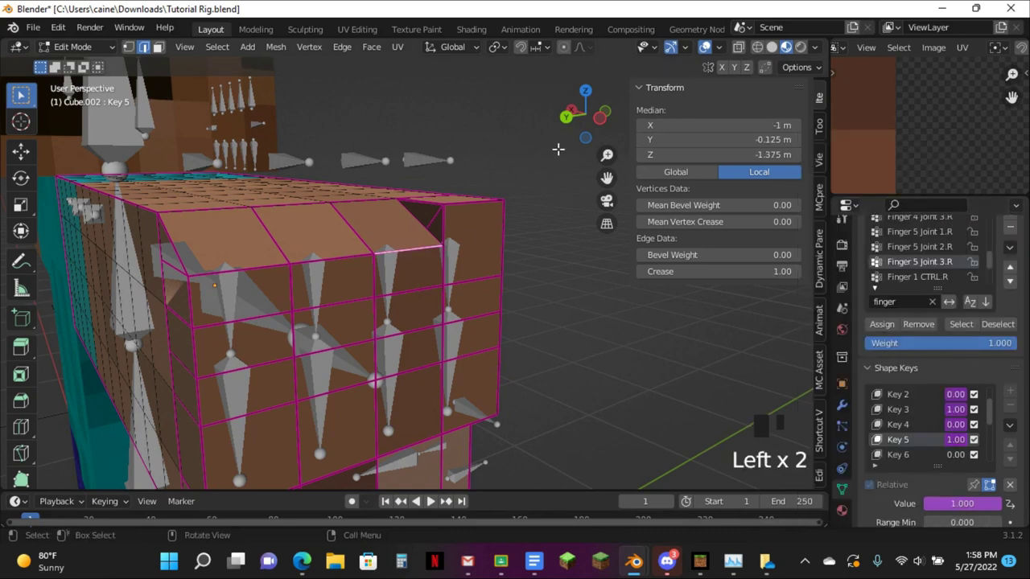
Enable snapping and move Finger 2's outer knuckle edge in Key 5 to square off the bent corner
left_click(566, 117)
scroll(619, 141, "up", 3)
left_click_drag(607, 175, 535, 66)
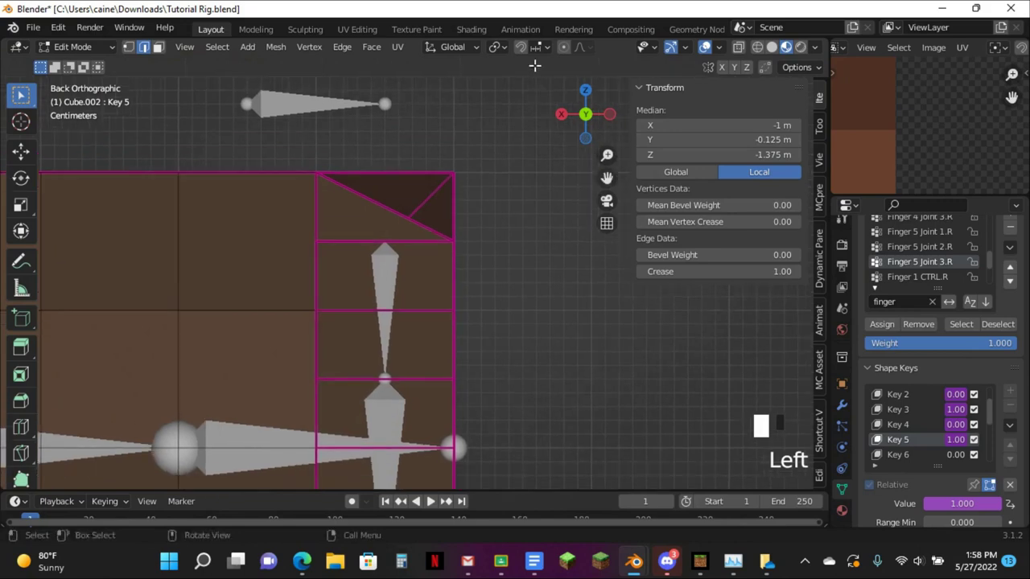
key("g")
left_click(533, 126)
In wireframe view, move Finger 2's inner knuckle edge in Key 5 along Z to a median local Z of -1.5 m
middle_click_drag(403, 174, 529, 167)
left_click(419, 233)
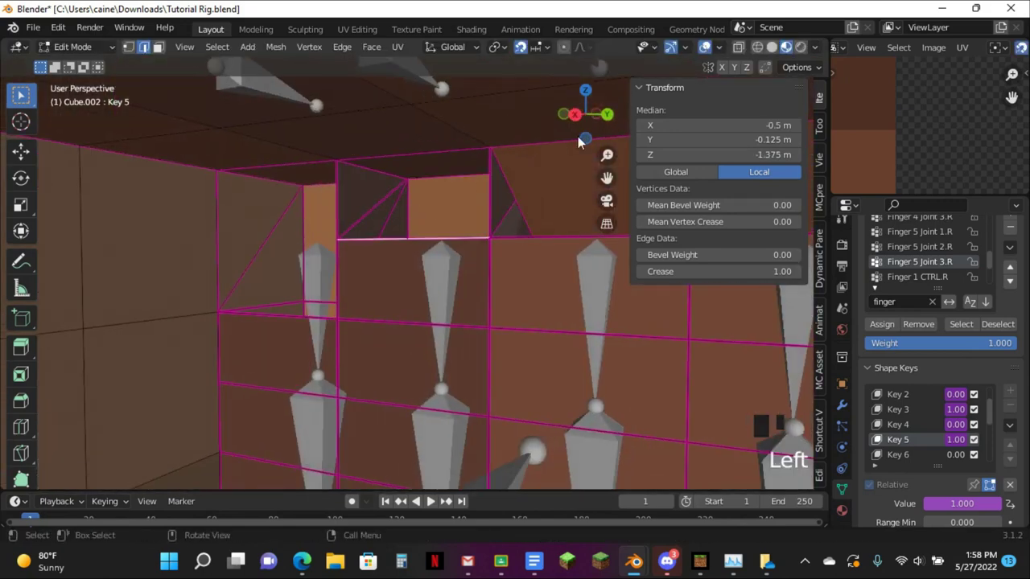
left_click(599, 117)
left_click(610, 117)
left_click(758, 48)
key("g")
key("z")
left_click(520, 274)
middle_click_drag(518, 279, 462, 247)
scroll(335, 209, "down", 2)
middle_click_drag(335, 210, 410, 207)
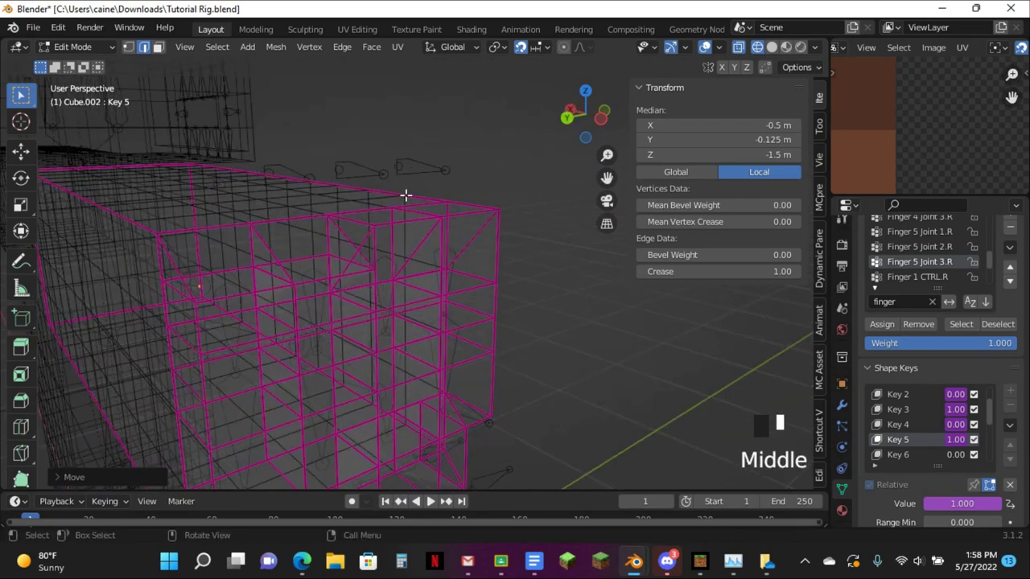
Move Finger 2 CTRL.R in Pose Mode until the finger's third joint bends fully as well
key("Tab")
left_click(354, 170)
key("ctrl+Tab")
left_click(351, 168)
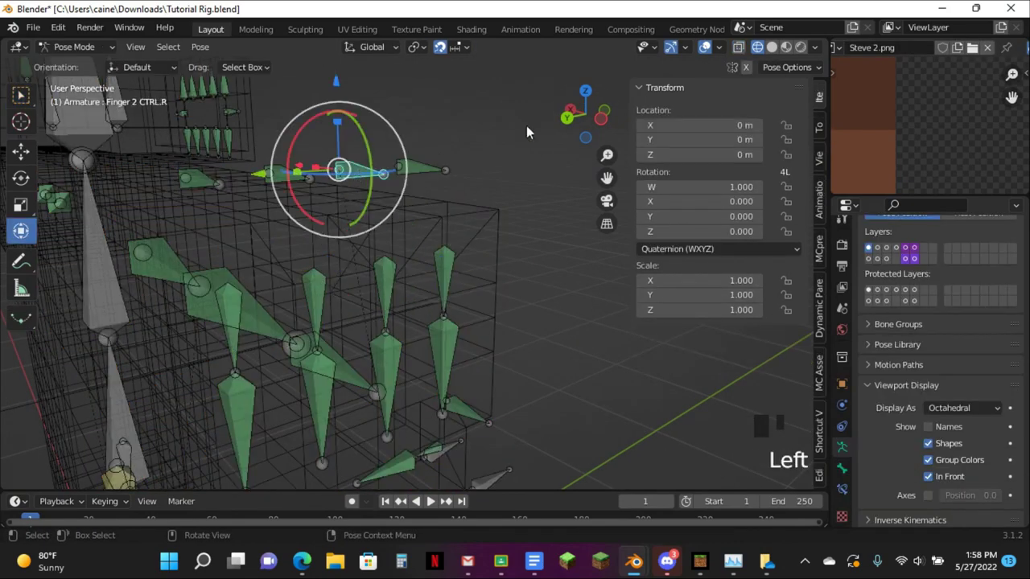
left_click(567, 118)
key("g")
left_click(522, 186)
key("g")
left_click(506, 180)
Select Key 6 on the right arm mesh and paste a copy of Key 4's driver onto its value
left_click(494, 241)
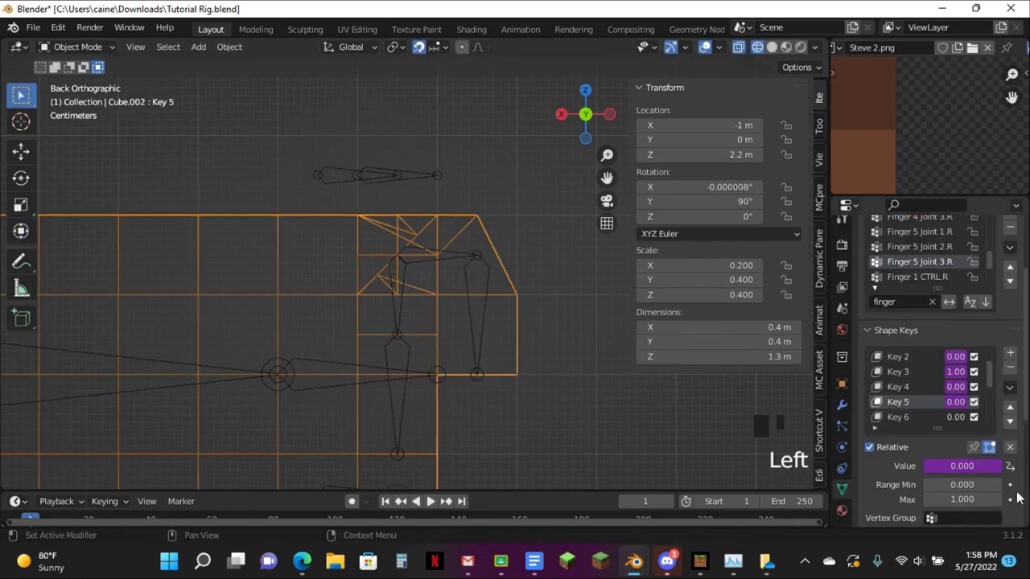
left_click(919, 416)
middle_click(547, 278)
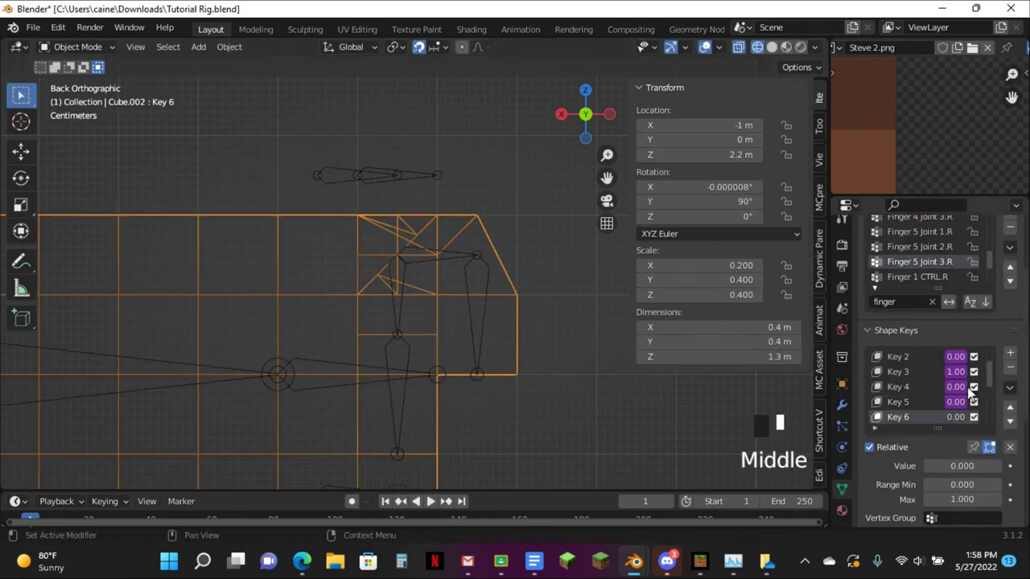
right_click(962, 383)
left_click(929, 341)
right_click(961, 418)
left_click(930, 366)
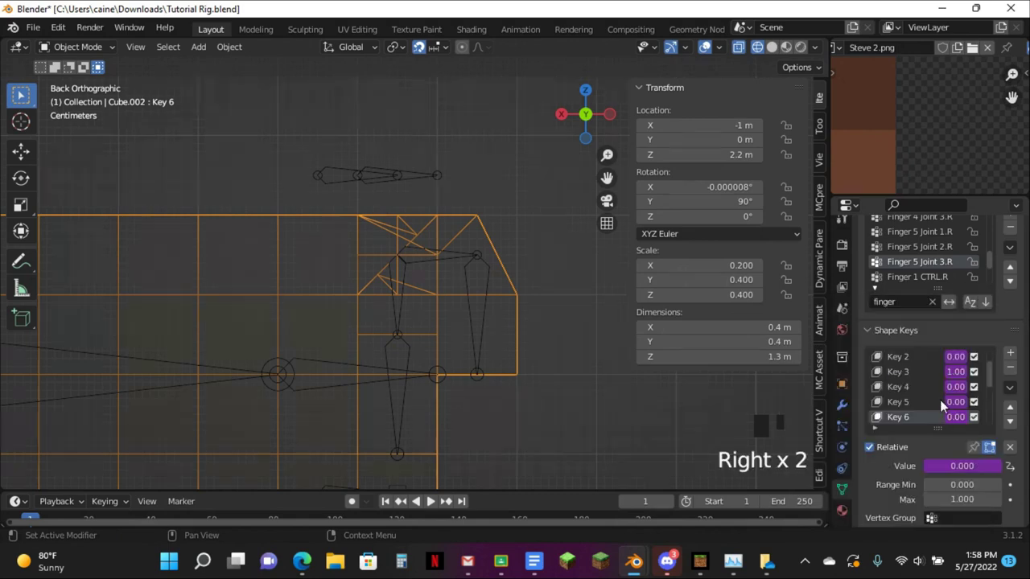
Set the bone in Key 6's driver variable to Finger 2 Joint 3.R and update the driver dependencies
right_click(948, 416)
left_click(886, 366)
left_click(897, 388)
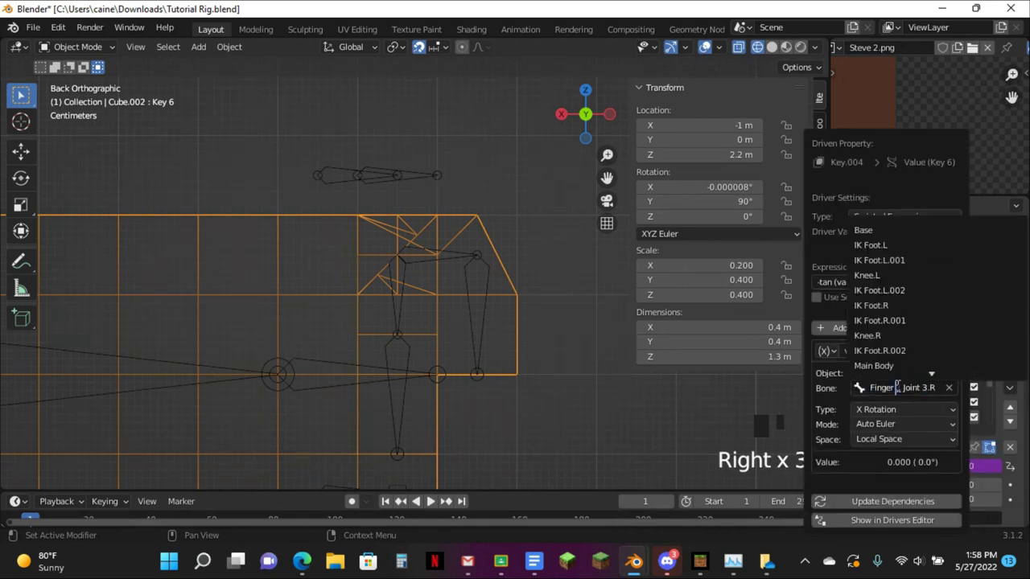
key("Return")
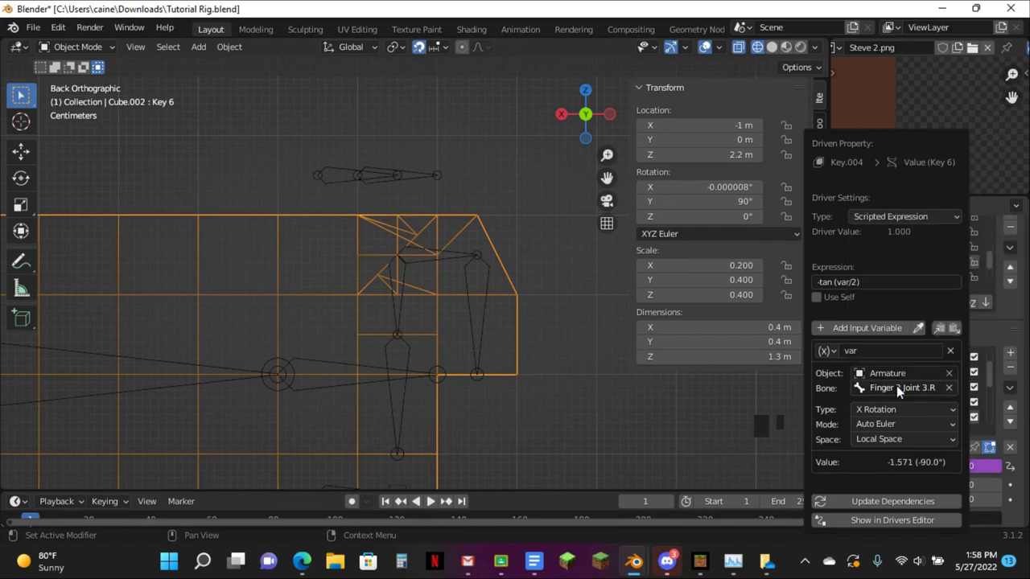
left_click(880, 501)
Move the outer edge at Finger 2's third joint in Key 6 to square off the bent corner
middle_click_drag(449, 295, 432, 247)
key("Tab")
left_click(581, 116)
key("g")
left_click(487, 209)
Move the inner edge at Finger 2's third joint in Key 6 along Z to a median local Z of -1.75 m
left_click(448, 241)
middle_click_drag(595, 155, 584, 137)
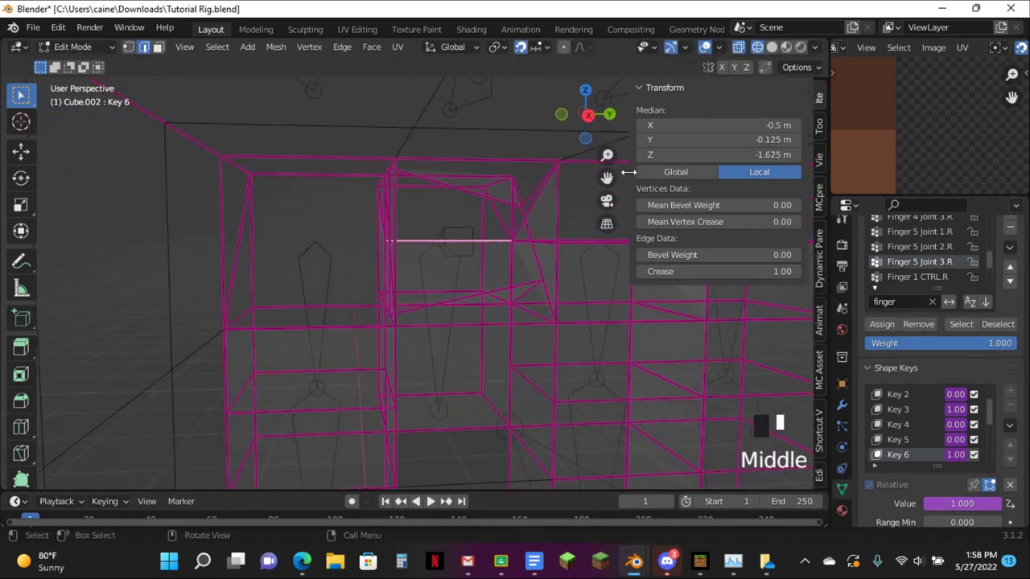
left_click(583, 113)
key("g")
key("z")
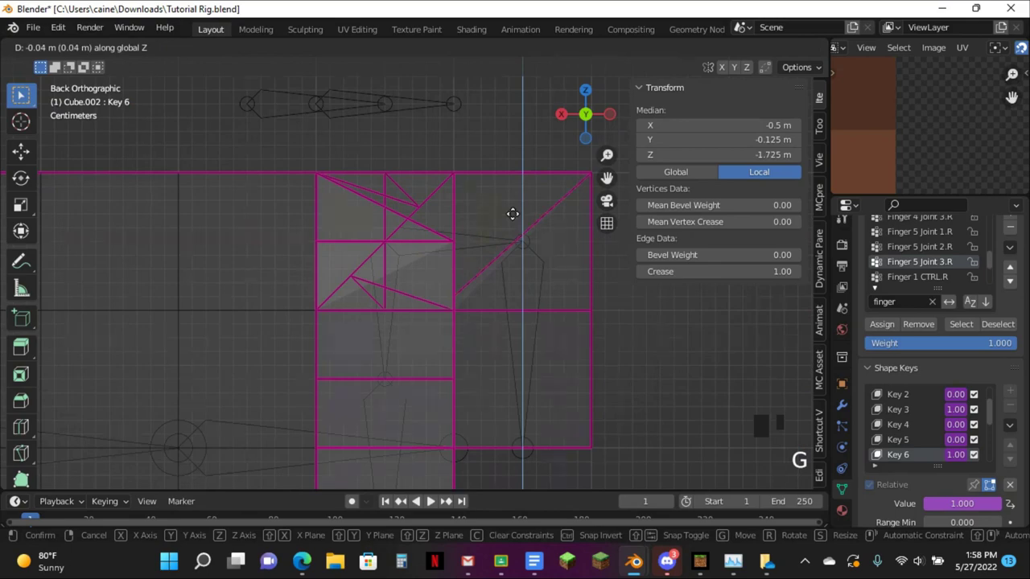
left_click(513, 229)
Remove the Finger 3 Joint 2.R weight from Finger 2's distorted inner corner vertex and the second listed weight from the vertex above it
middle_click_drag(708, 88, 572, 177)
key("Tab")
key("Tab")
scroll(449, 202, "up", 2)
left_click(128, 47)
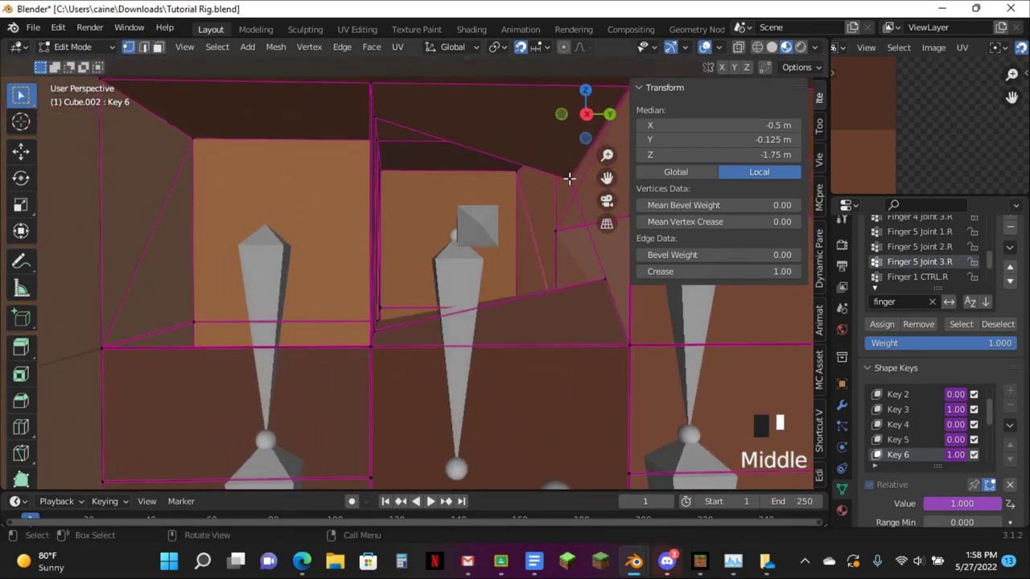
left_click(570, 178)
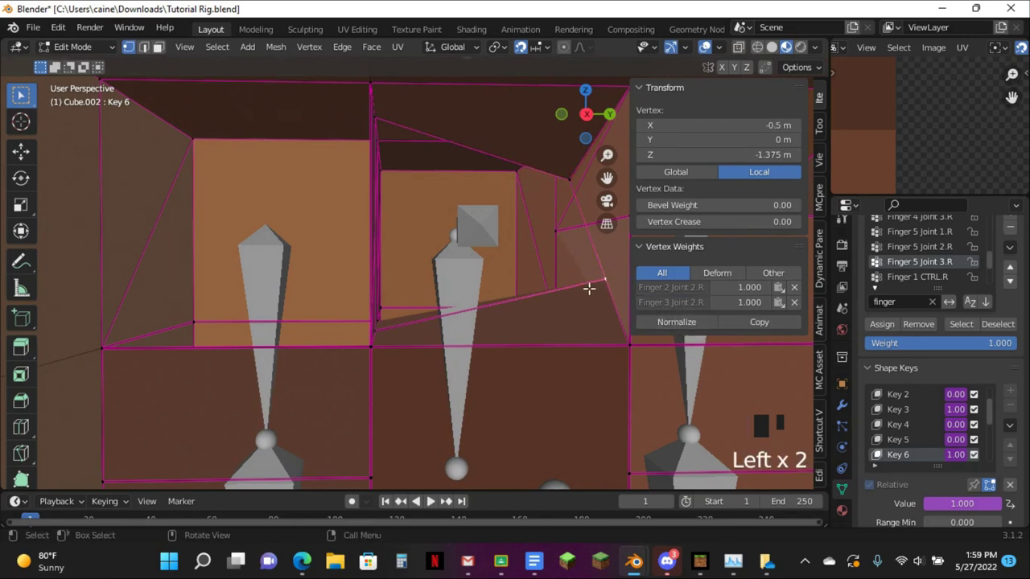
left_click(793, 303)
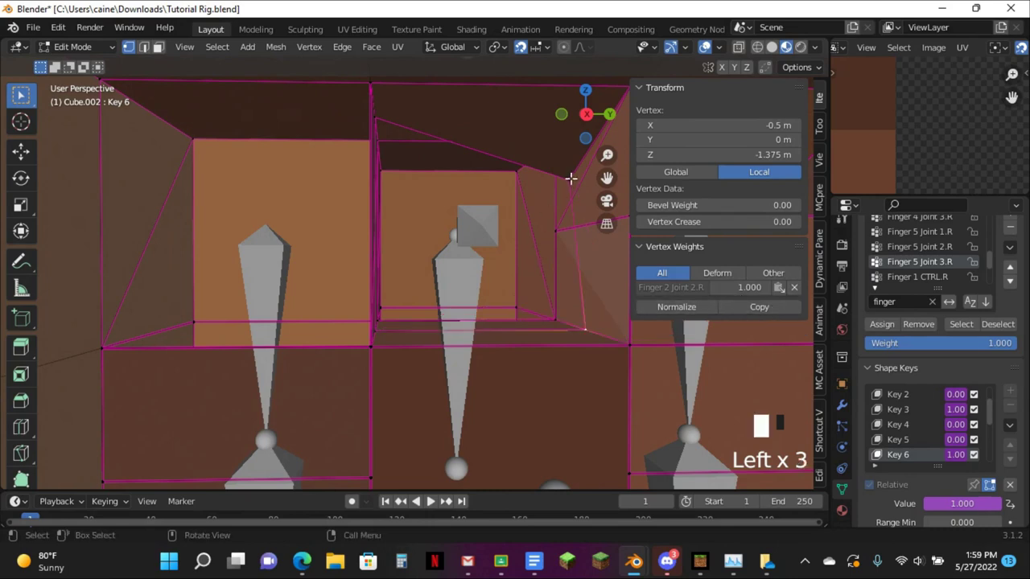
left_click(571, 178)
left_click(794, 303)
Clear Finger 2 CTRL.R's location in Pose Mode, and move it about 0.058 m on Y to check the finger's bend
middle_click_drag(541, 267, 361, 91)
key("Tab")
left_click(360, 91)
key("ctrl+Tab")
scroll(332, 182, "down", 3)
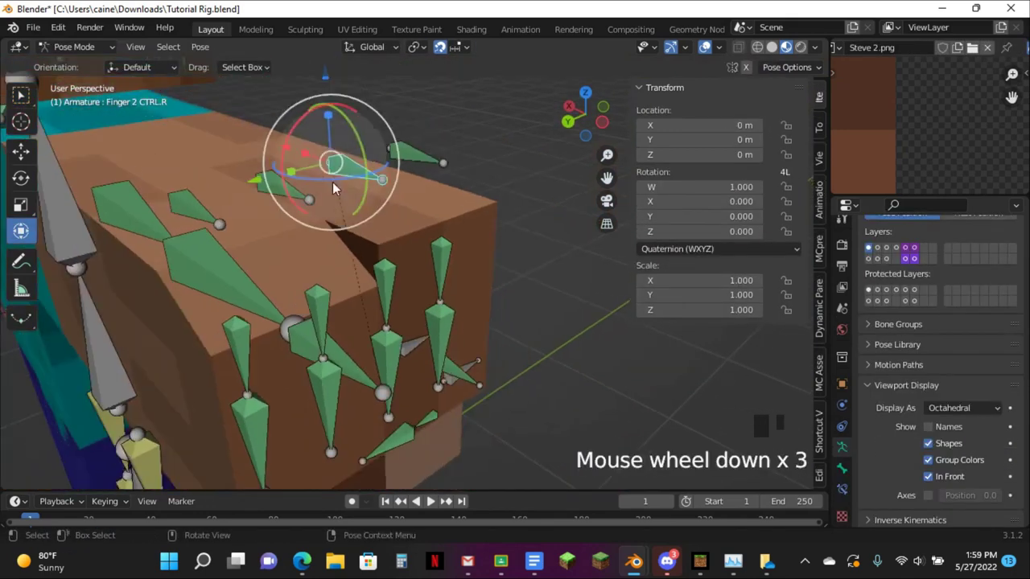
scroll(332, 182, "down", 2)
key("g")
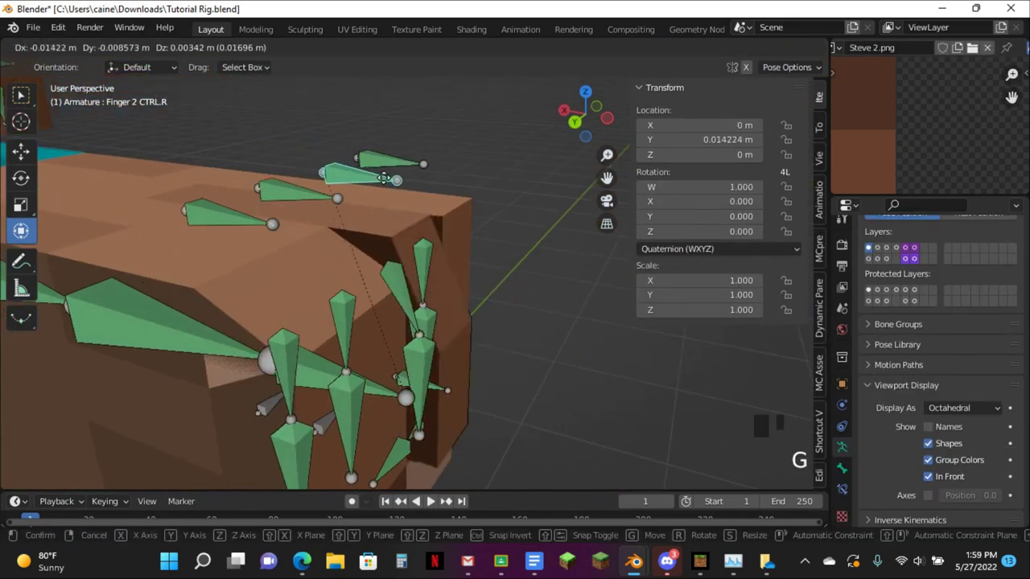
left_click(416, 179)
middle_click_drag(418, 179, 497, 107)
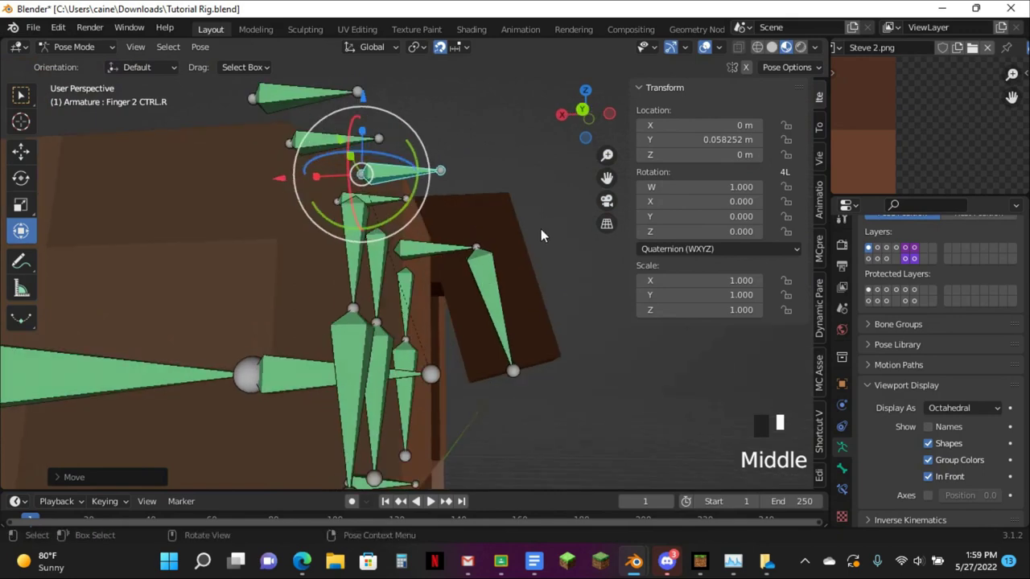
Try rotating Finger 2 Joint 3.R on the bent finger, undo the rotation, and return Finger 2 CTRL.R to its rest location
key("g")
left_click(555, 220)
left_click(503, 284)
key("r")
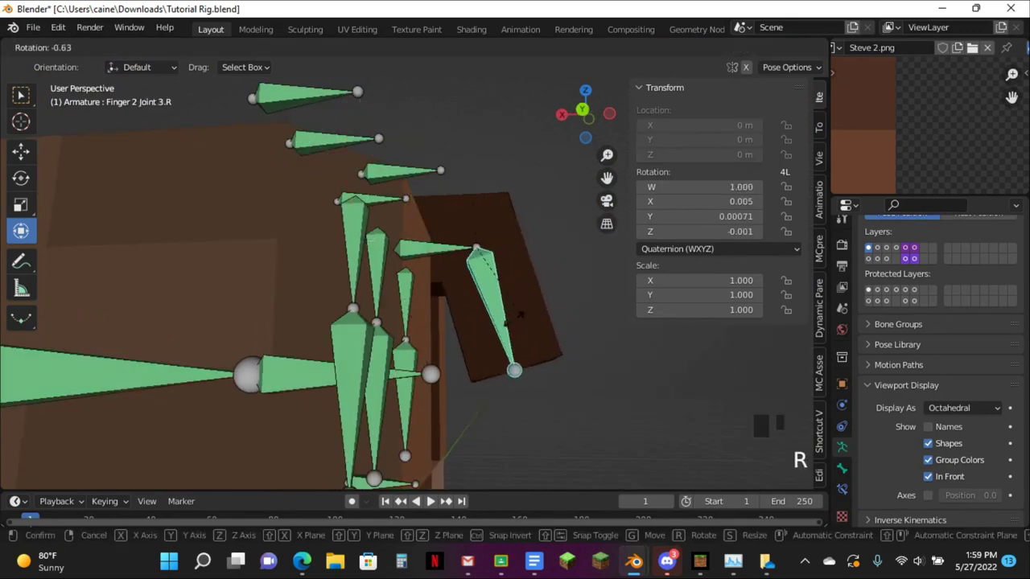
left_click(466, 321)
key("ctrl+z")
middle_click_drag(465, 294, 458, 317)
left_click(395, 175)
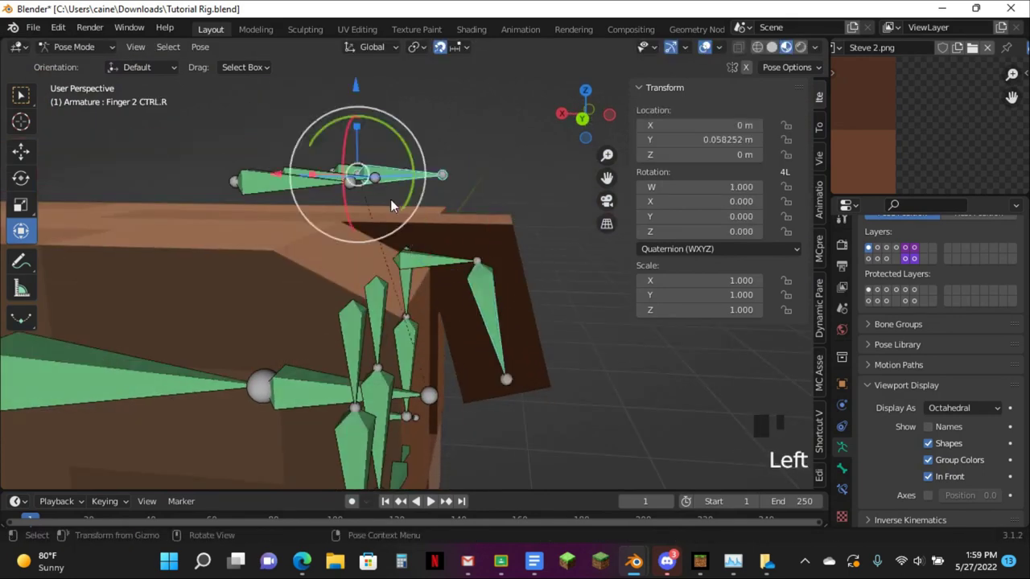
middle_click_drag(390, 199, 362, 217)
Copy the driver of Key 5 onto the value of the Key 7 shape key on the arm mesh
left_click(342, 234)
key("Tab")
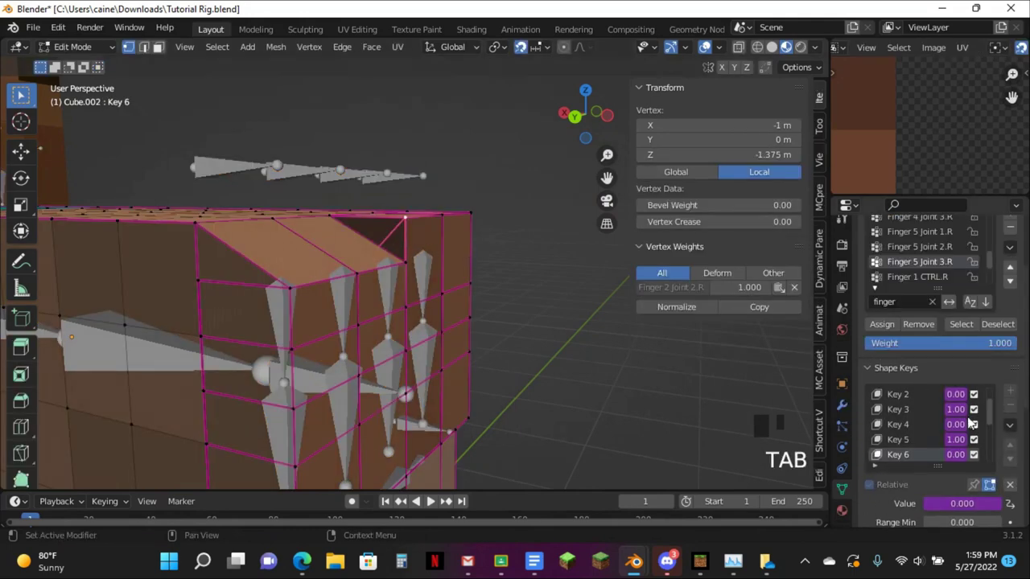
scroll(942, 423, "down", 2)
scroll(935, 435, "up", 1)
left_click(934, 435)
right_click(952, 412)
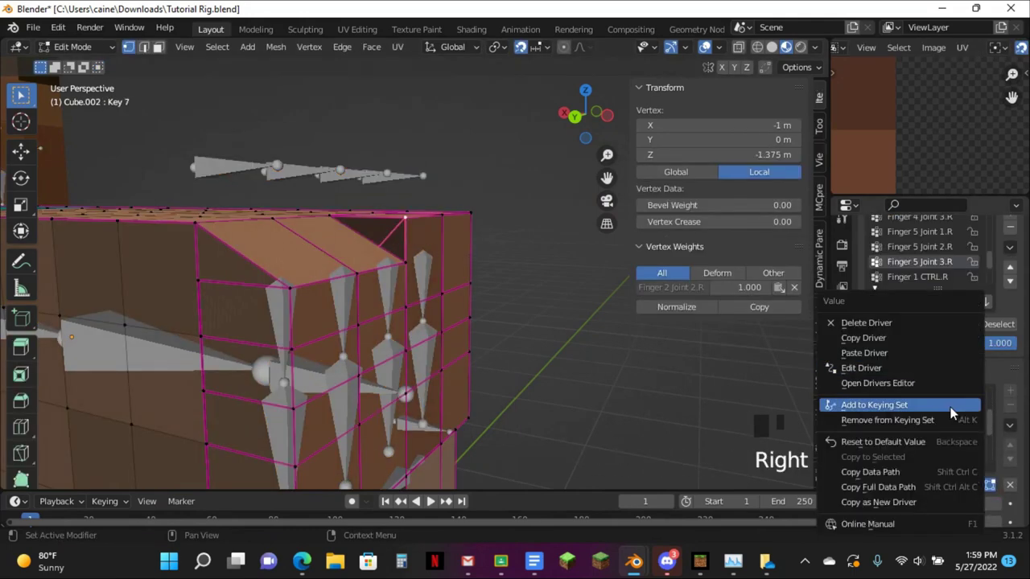
left_click(867, 337)
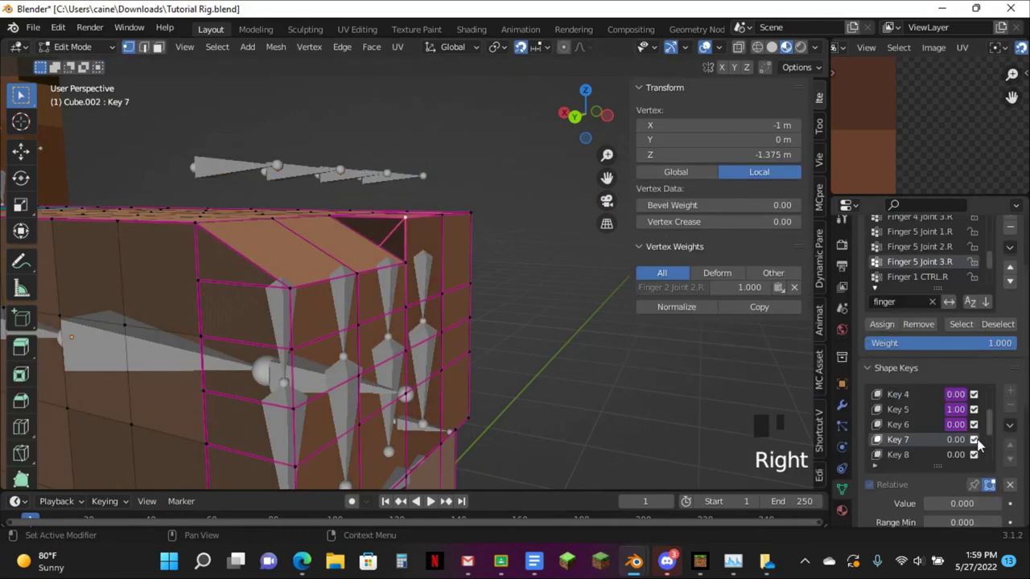
right_click(950, 440)
left_click(862, 369)
Set the bone in Key 7's driver to Finger 3 Joint 2.R and update the driver's dependencies
right_click(954, 440)
left_click(859, 367)
left_click(857, 387)
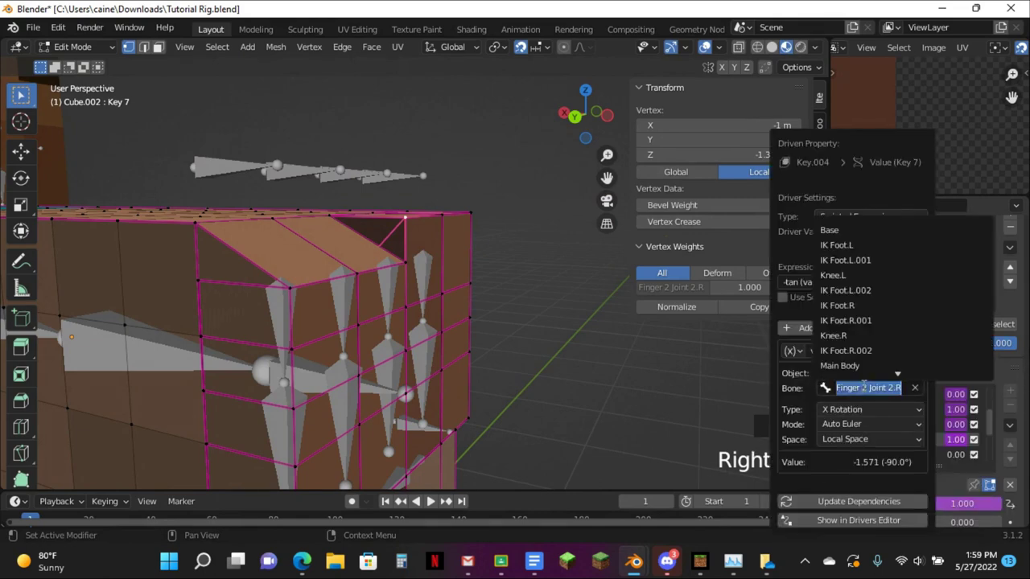
key("Right")
key("BackSpace")
type("3")
key("Return")
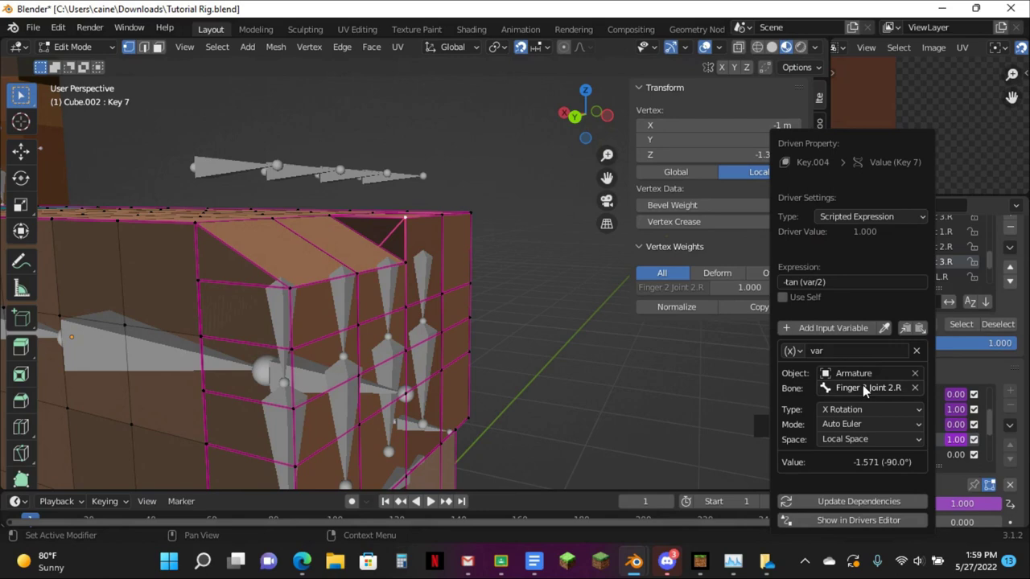
left_click(859, 499)
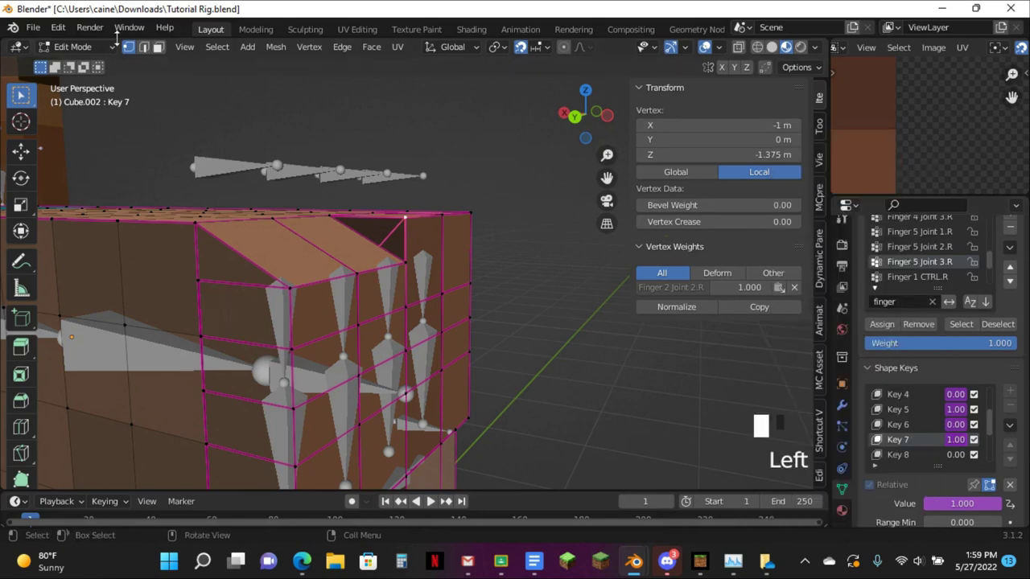
Move the outer edge at Finger 3's second joint in Key 7 to a median local Z of -1.25 m
left_click(150, 50)
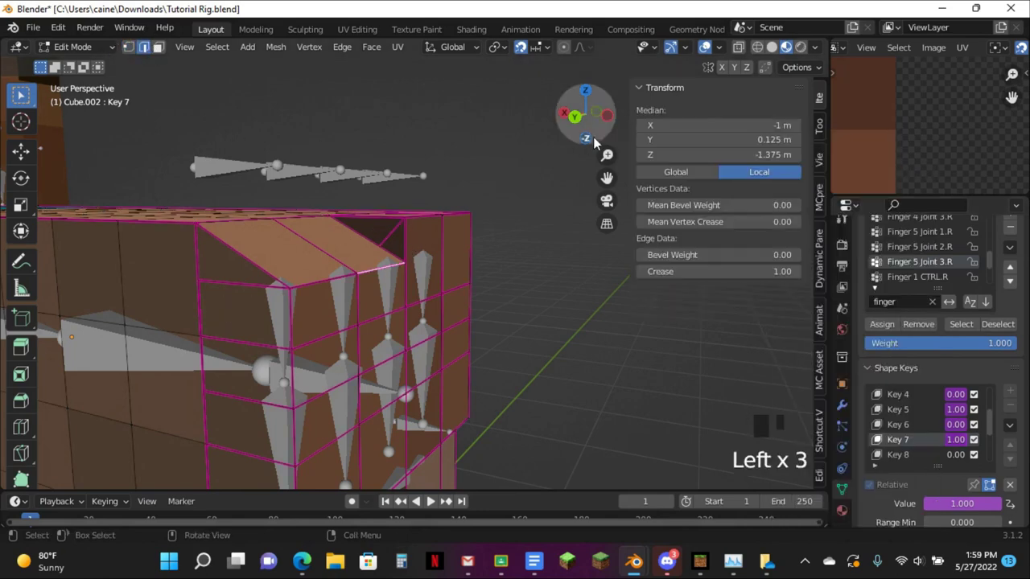
left_click(576, 116)
key("g")
left_click(534, 145)
Move the inner edge at Finger 3's second joint in Key 7 along Z to a median local Z of -1.5 m
middle_click_drag(533, 145, 487, 223)
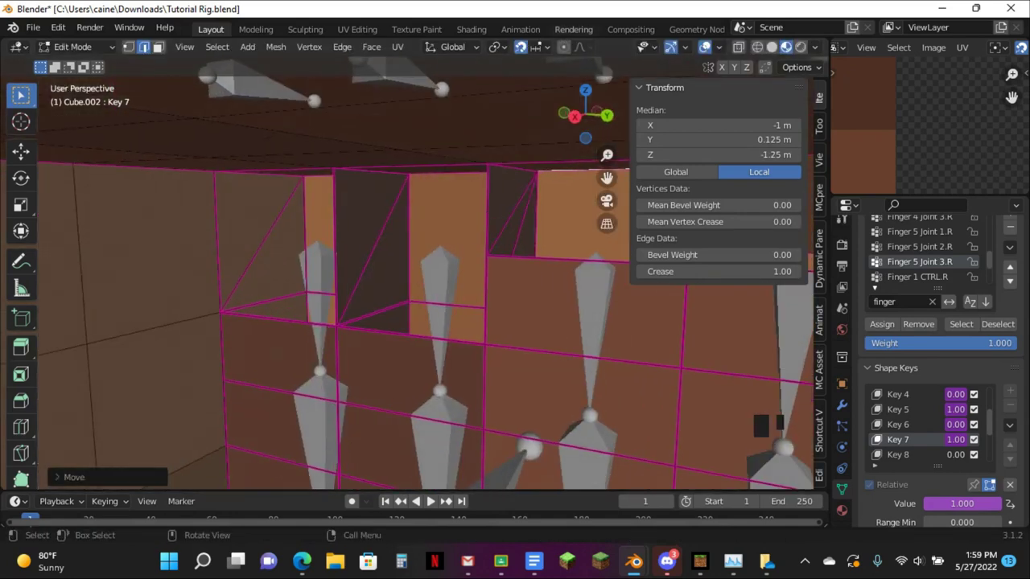
left_click(607, 117)
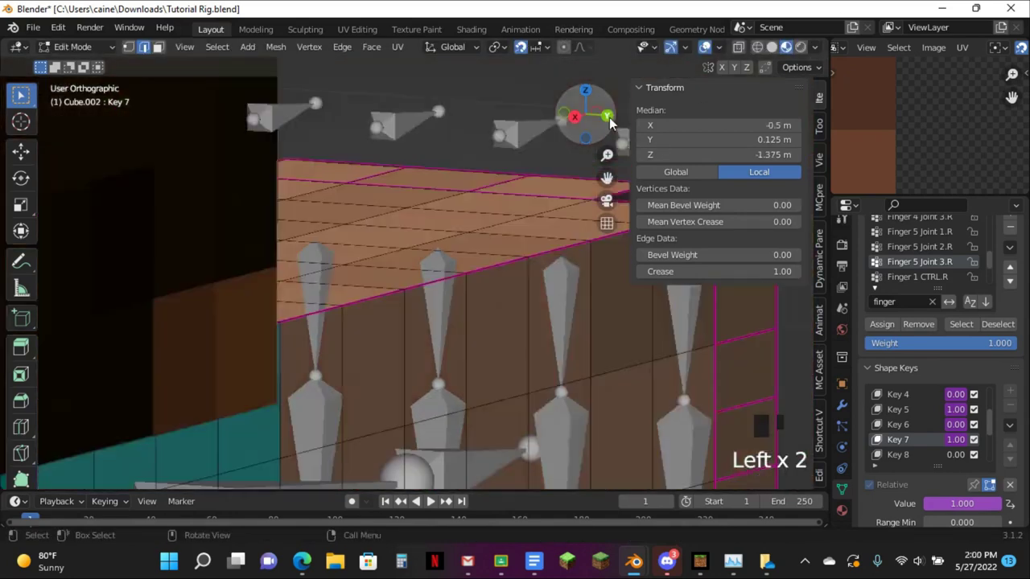
left_click(756, 47)
key("g")
key("z")
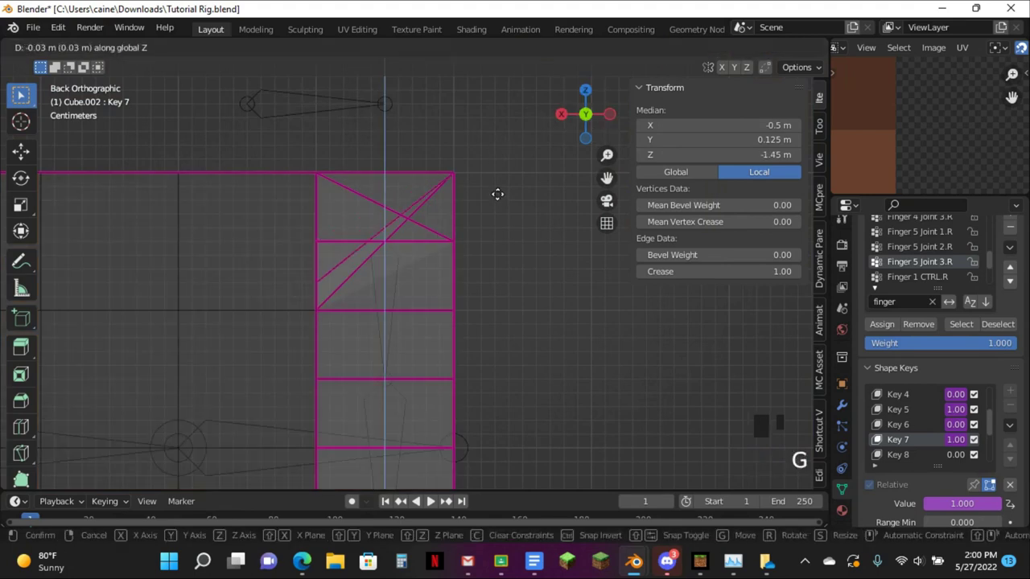
left_click(497, 213)
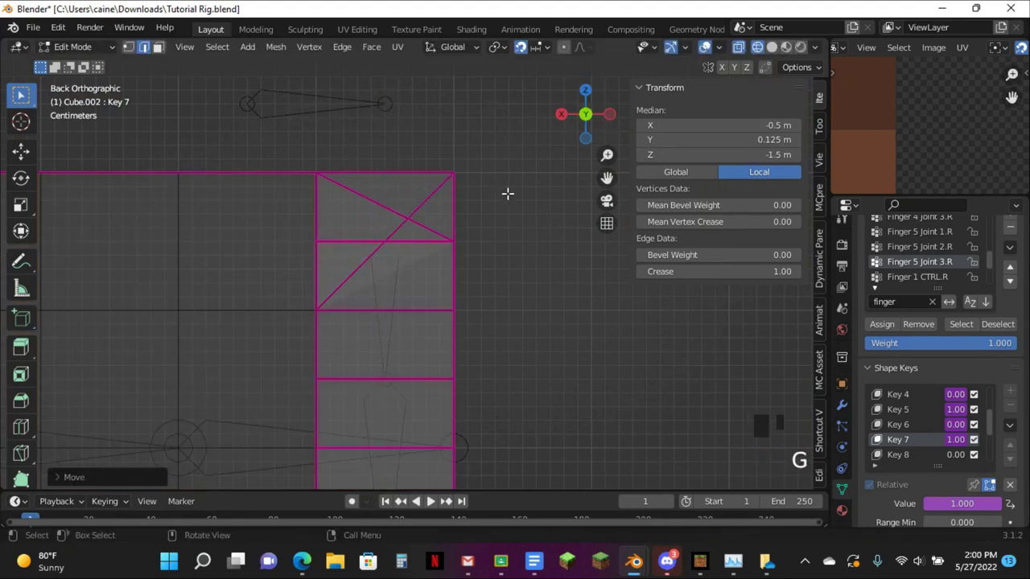
left_click(786, 46)
Move Finger 3 CTRL.R.001 in Pose Mode along its Y axis until Finger 3's second joint is straight and its third joint bent
middle_click_drag(458, 211, 351, 248)
key("Tab")
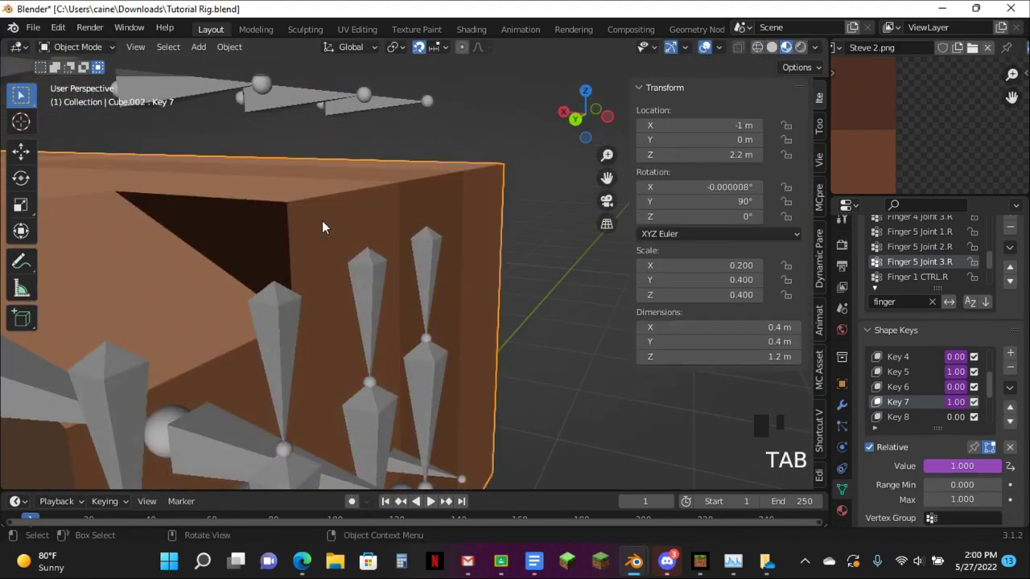
scroll(278, 169, "down", 2)
left_click(246, 132)
key("ctrl+Tab")
left_click(245, 131)
key("g")
left_click(280, 129)
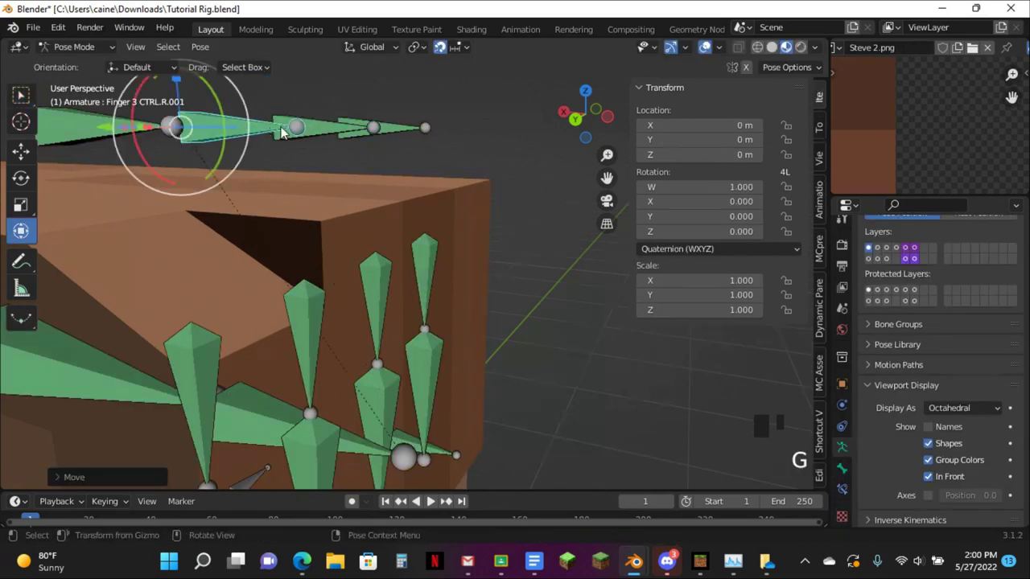
left_click(576, 133)
key("g")
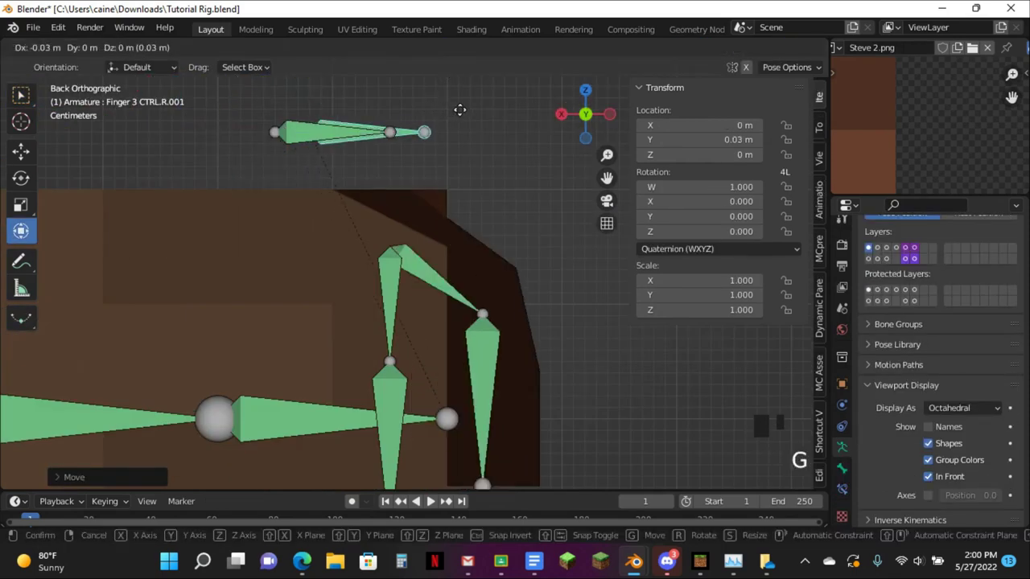
left_click(484, 176)
Copy the driver of Key 6 onto the value of the Key 8 shape key on the arm mesh
left_click(501, 202)
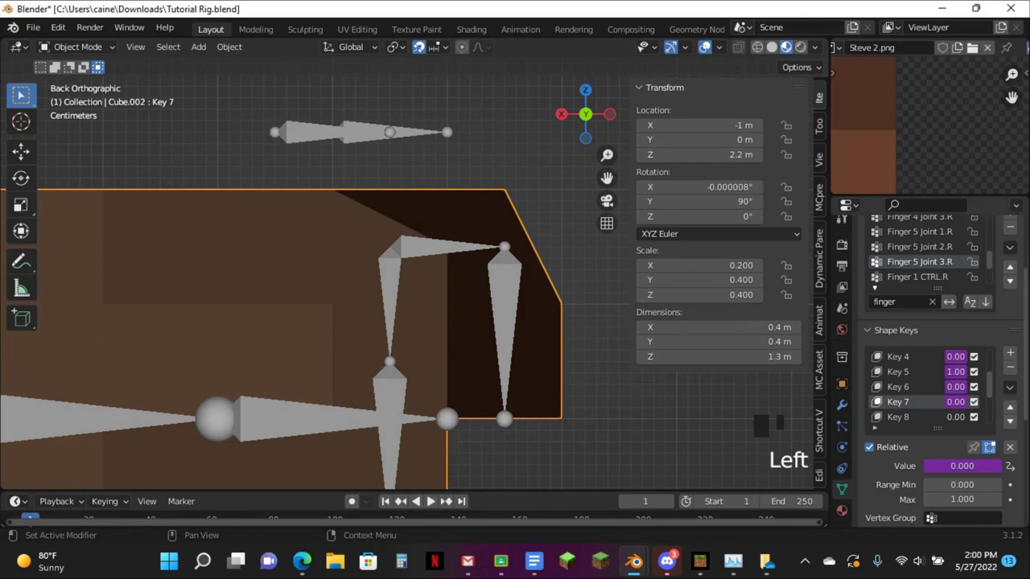
right_click(941, 387)
scroll(922, 413, "down", 1)
left_click(930, 407)
right_click(972, 458)
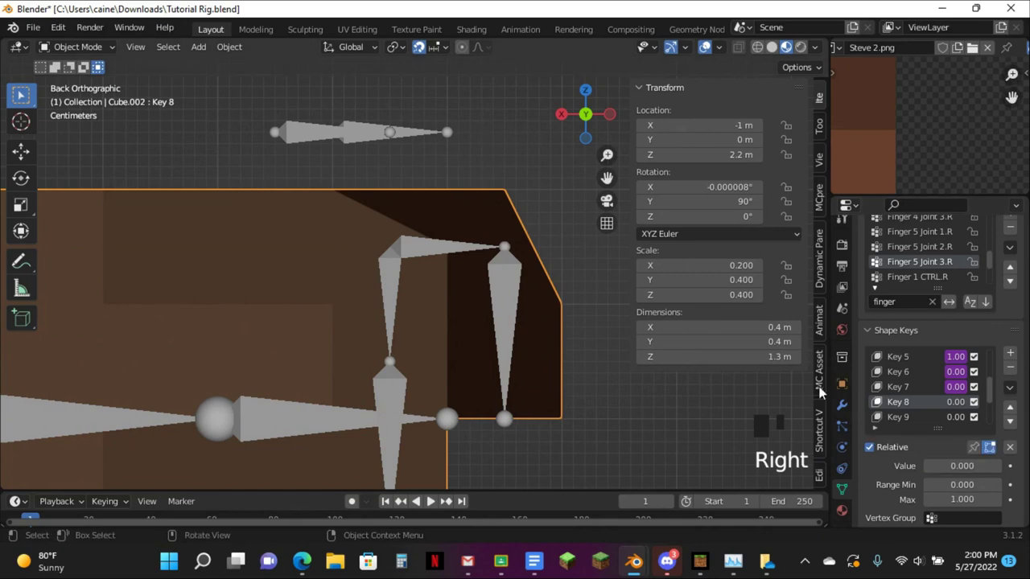
right_click(962, 466)
left_click(879, 368)
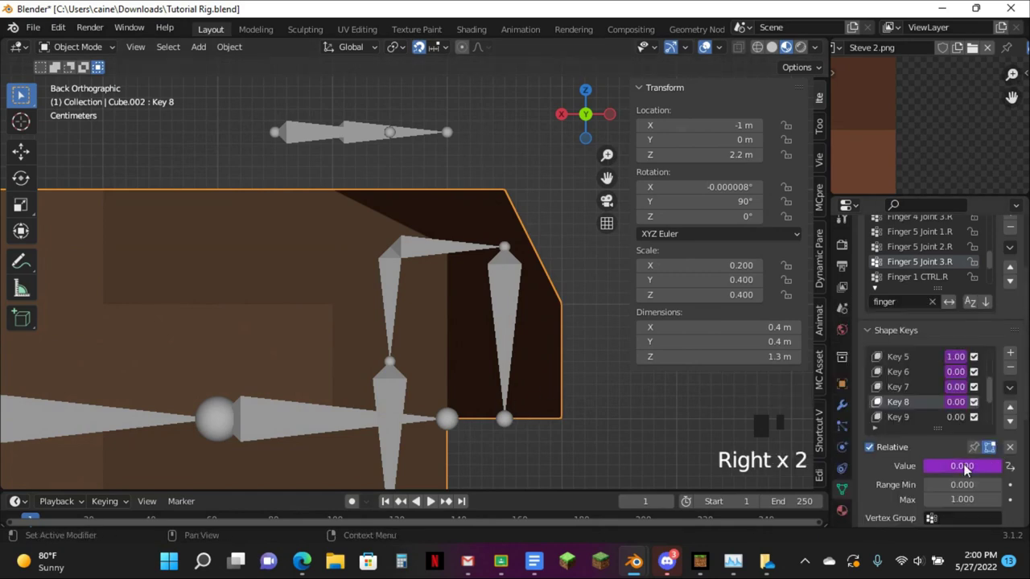
Set the bone in Key 8's driver to Finger 4 Joint 3.R
right_click(966, 466)
left_click(862, 370)
left_click(873, 388)
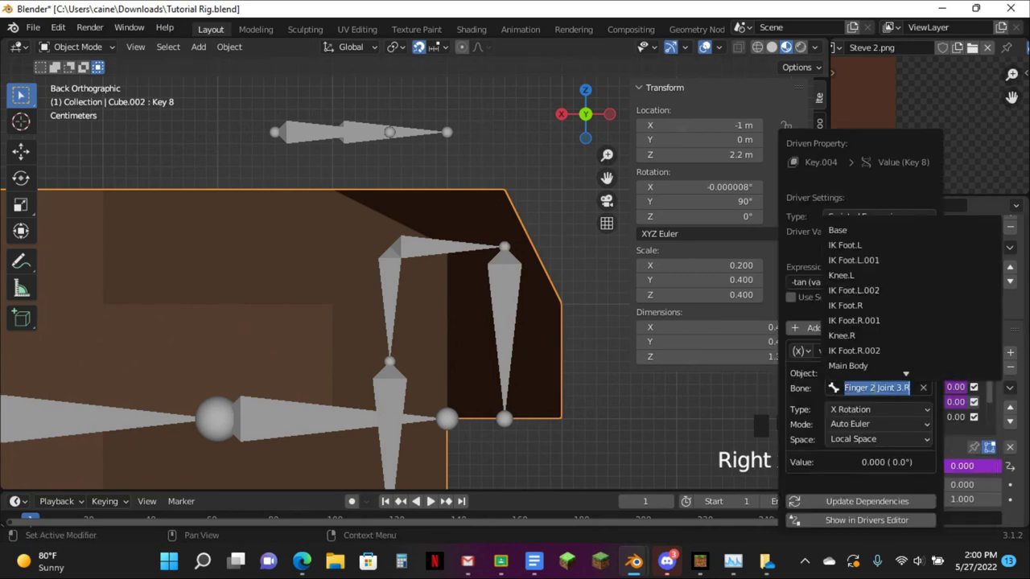
key("BackSpace")
type("4")
key("Return")
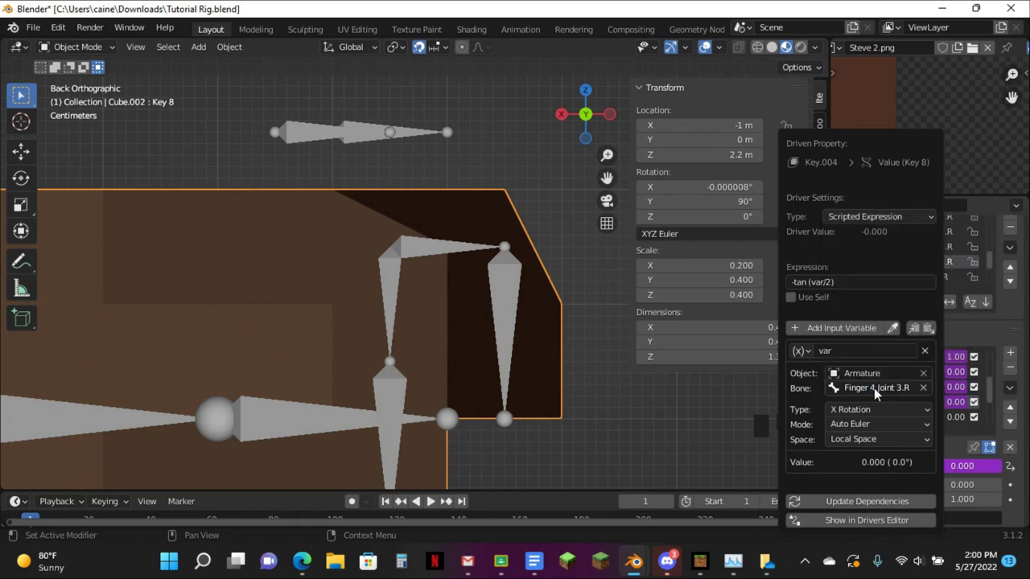
Set the bone in Key 8's driver to Finger 3 Joint 3.R and update the driver's dependencies
middle_click_drag(586, 341, 426, 362)
right_click(957, 465)
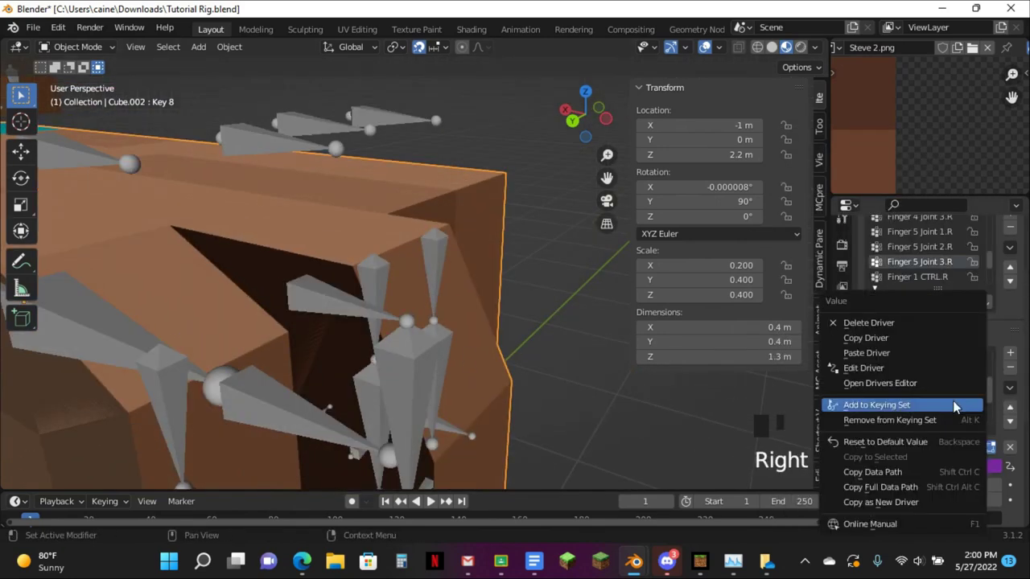
left_click(875, 368)
left_click(892, 388)
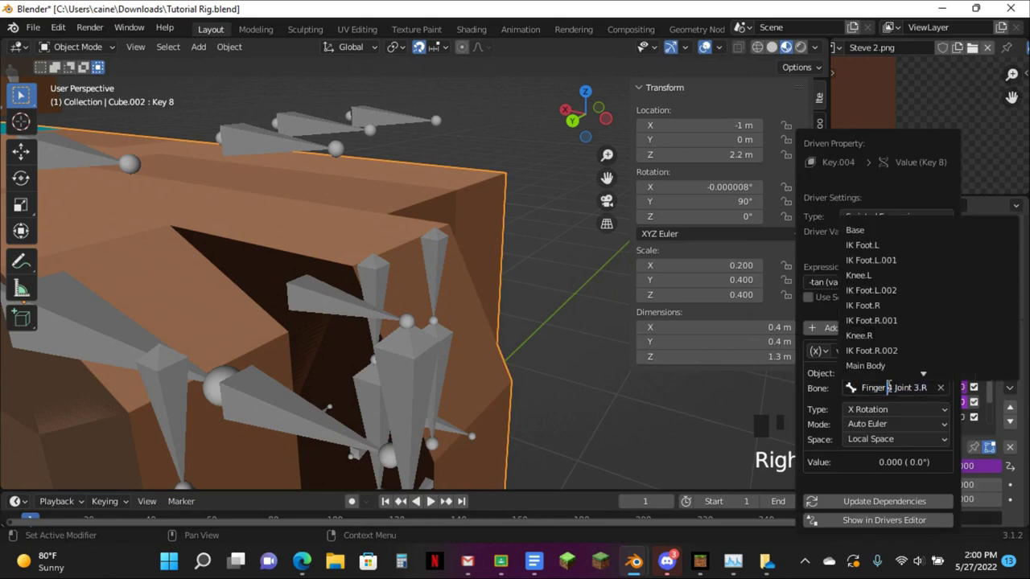
key("Return")
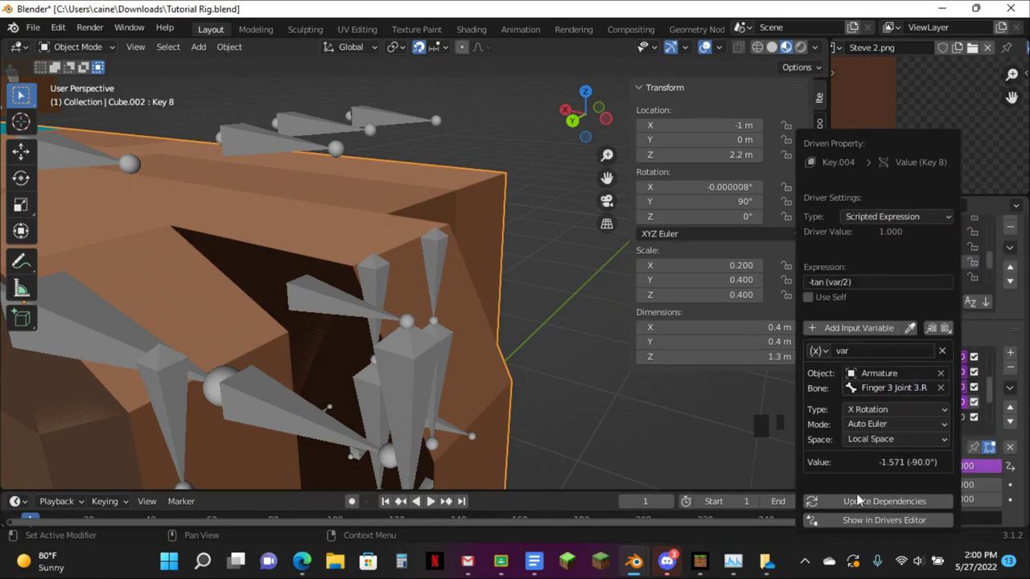
left_click(456, 309)
Move the outer edge at Finger 3's third joint in Key 8 to square off the bent corner
scroll(455, 309, "down", 2)
key("Tab")
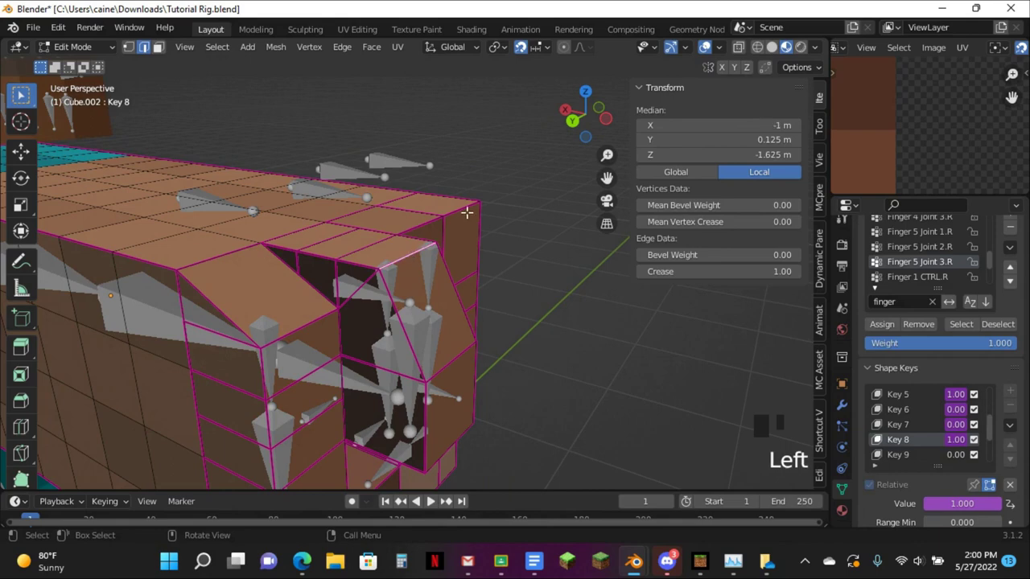
left_click(572, 121)
key("g")
left_click(525, 165)
Move the inner edge at Finger 3's third joint in Key 8 along Z to a median local Z of -1.75 m
scroll(299, 244, "up", 2)
middle_click_drag(298, 243, 524, 258)
left_click(532, 253)
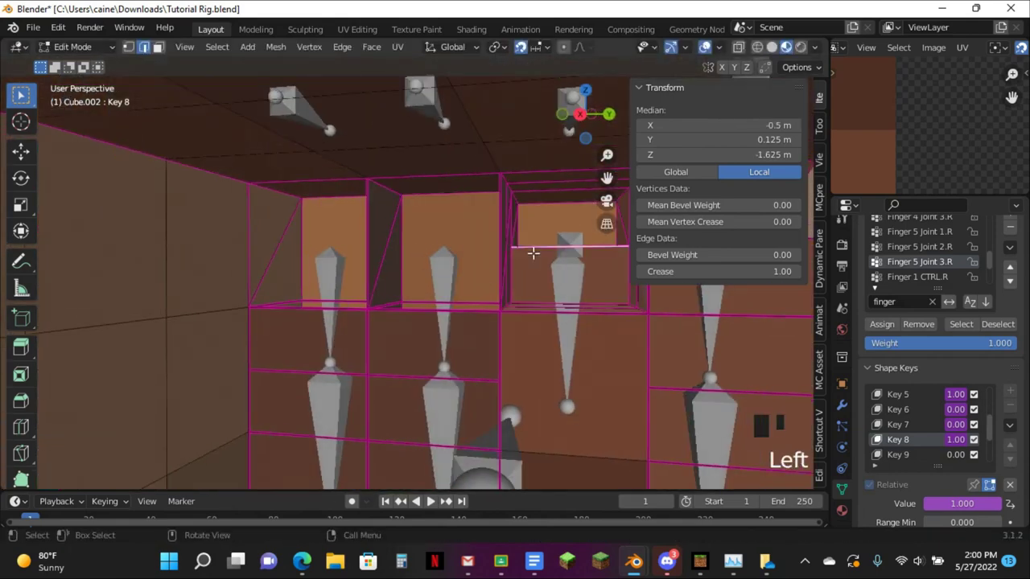
left_click(609, 115)
left_click(757, 47)
key("g")
key("z")
left_click(500, 276)
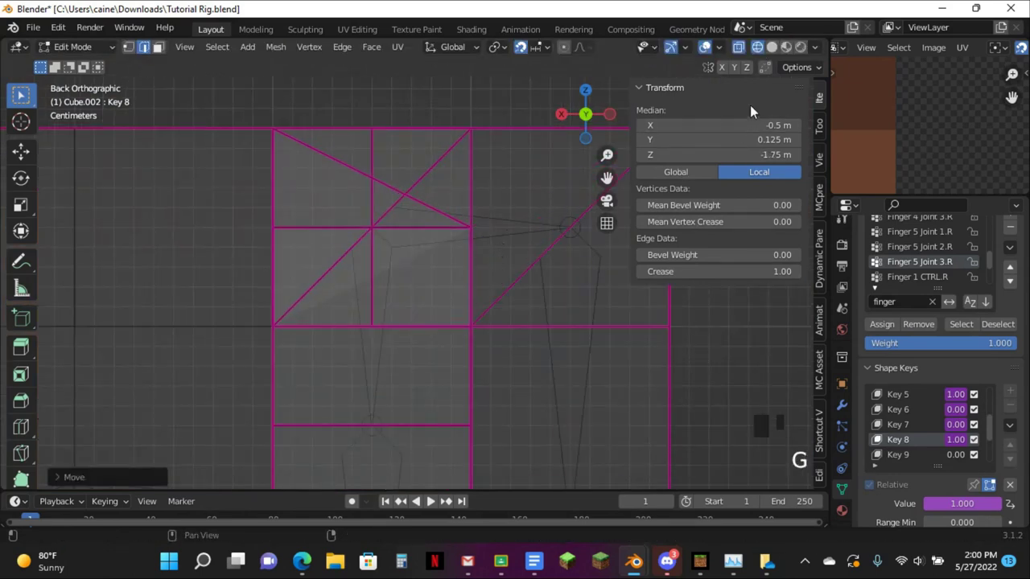
left_click(771, 47)
Clear Finger 3 CTRL.R.001's location in Pose Mode, and move it about 0.075 m on Y to check the finger's bend
scroll(322, 161, "down", 4)
middle_click_drag(322, 161, 331, 168)
key("Tab")
left_click(332, 167)
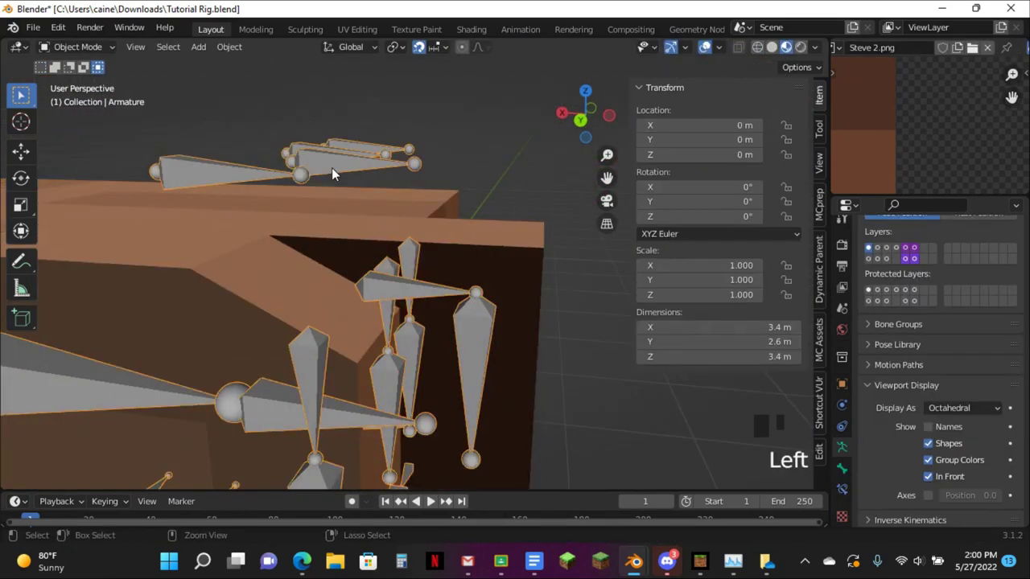
key("ctrl+Tab")
key("alt+g")
key("g")
left_click(401, 156)
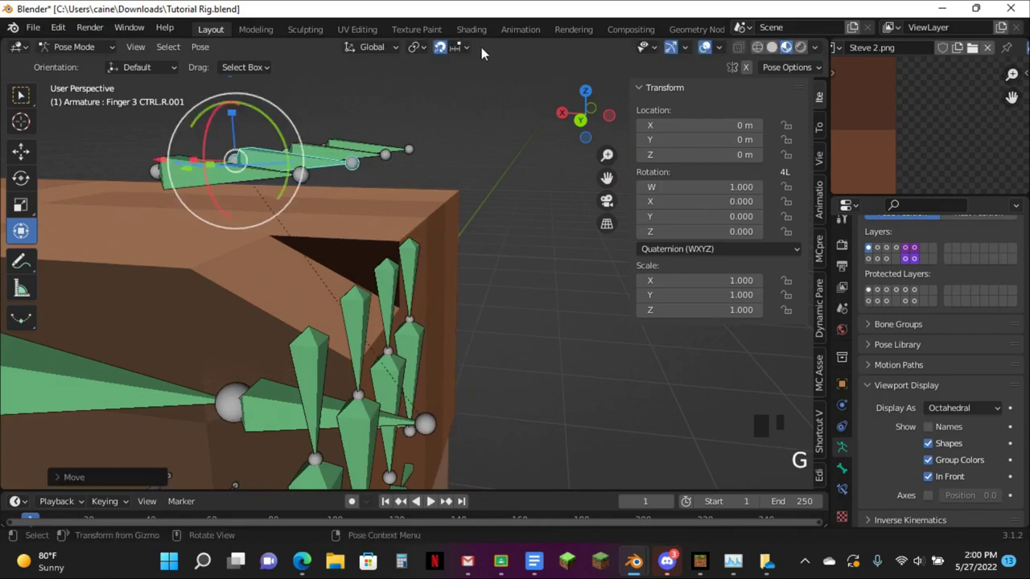
key("g")
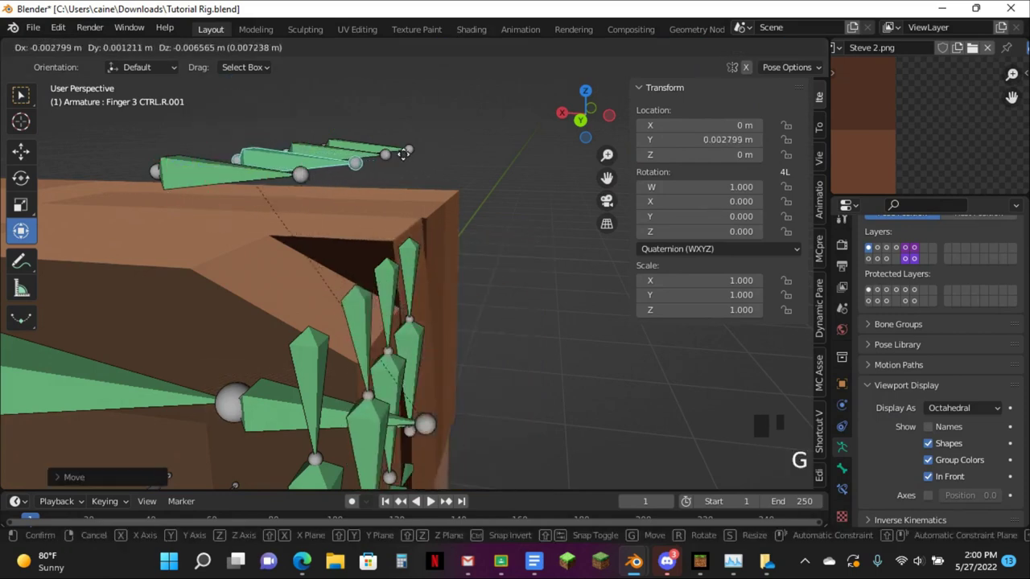
left_click(485, 134)
Test-rotate Finger 3 CTRL.R.001 in several directions, clearing its rotation after each try
middle_click_drag(485, 135, 496, 99)
key("r")
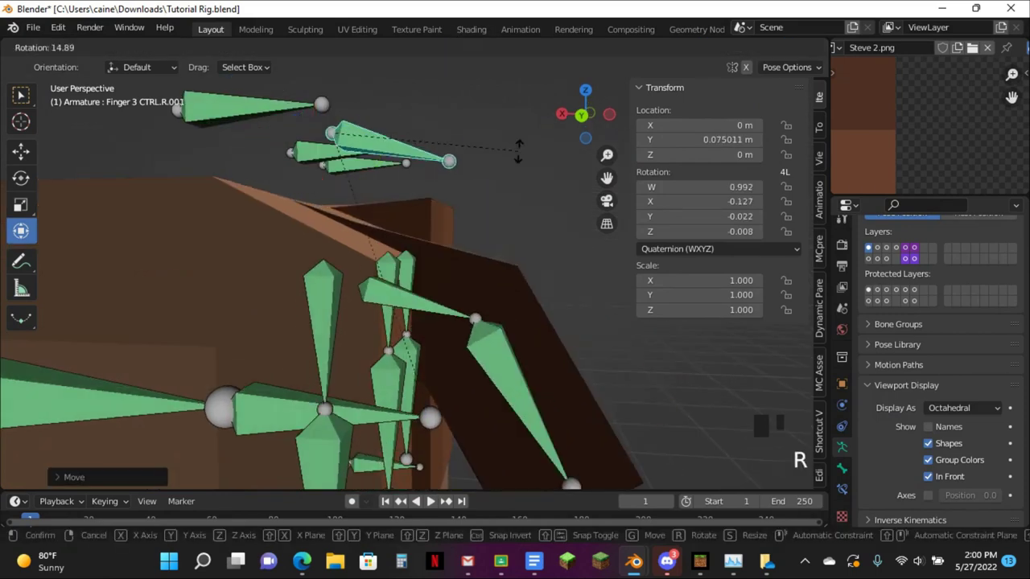
left_click(520, 150)
key("alt+r")
key("r")
left_click(429, 226)
middle_click_drag(428, 226, 487, 241)
key("alt+r")
key("r")
left_click(435, 82)
key("alt+r")
Test the bend with two moves of Finger 3 CTRL.R.001, then clear its location and leave Pose Mode
key("g")
left_click(434, 189)
key("alt+g")
key("g")
left_click(470, 188)
key("alt+g")
key("ctrl+Tab")
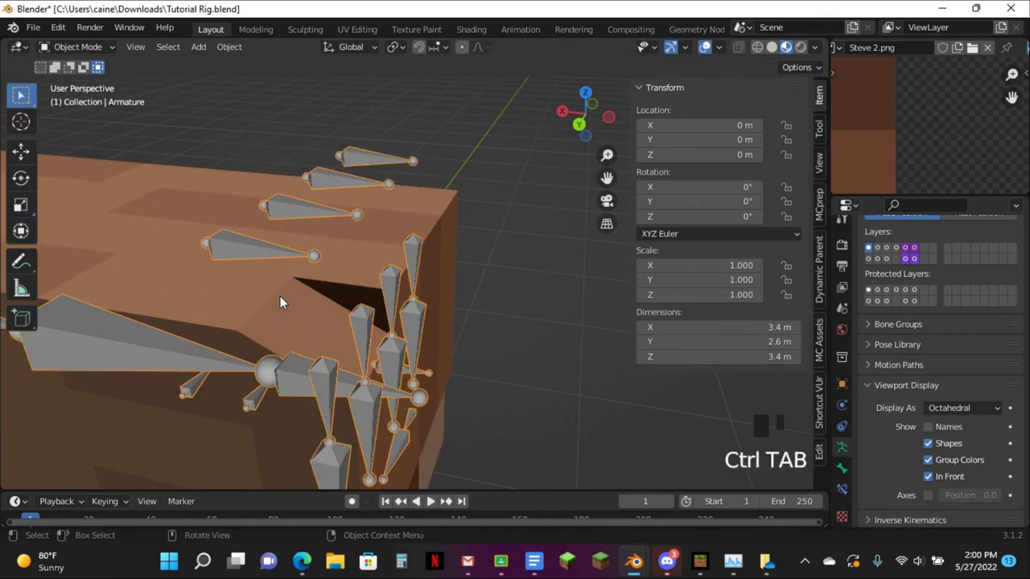
Copy the driver of Key 7 onto the value of the Key 9 shape key on the arm mesh
left_click(413, 274)
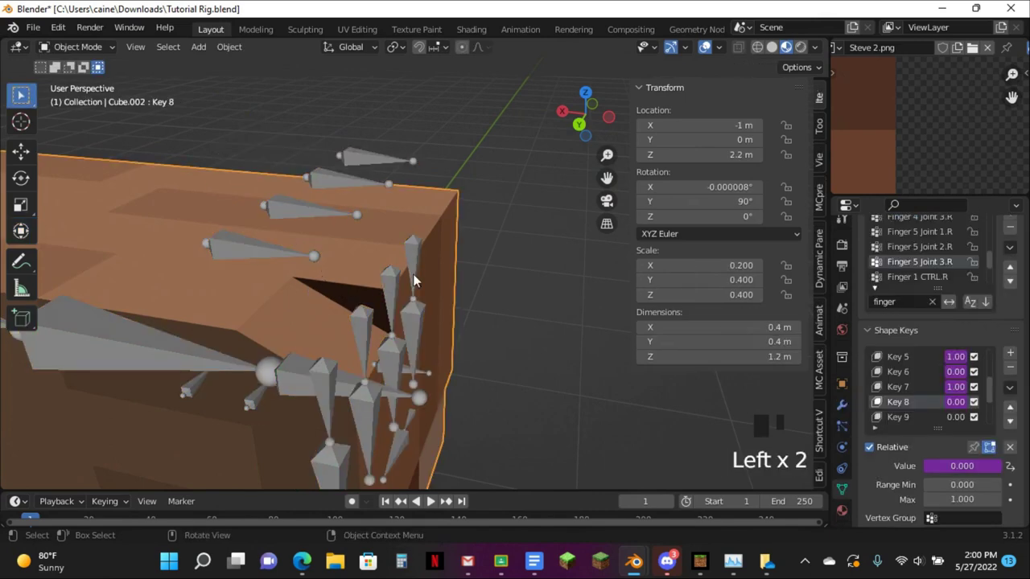
right_click(955, 391)
left_click(933, 412)
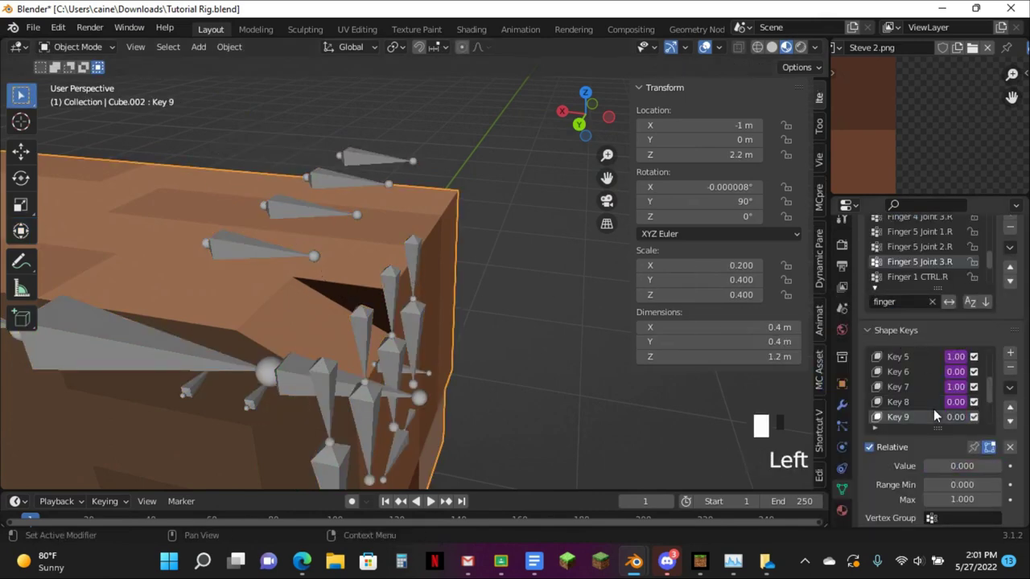
right_click(950, 417)
left_click(865, 354)
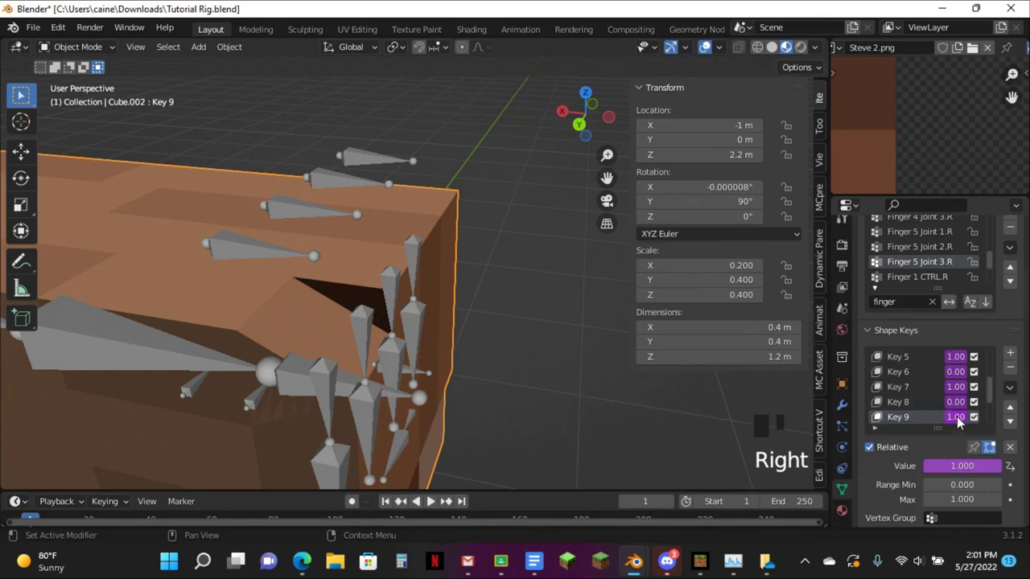
Set the bone of the Key 9 driver to Finger 4 Joint 2.R and update the driver's dependencies
right_click(955, 421)
left_click(889, 368)
double_click(896, 391)
key("BackSpace")
type("4")
key("Return")
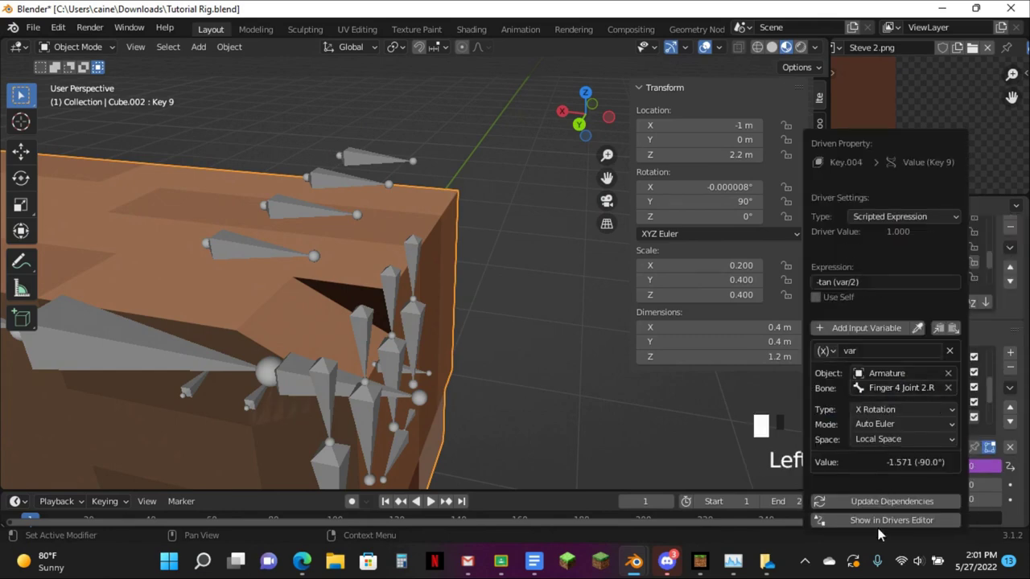
left_click(891, 501)
In Edit Mode for Key 9, move the outer edge at finger 4's middle joint to local Z -1.25 m
key("Tab")
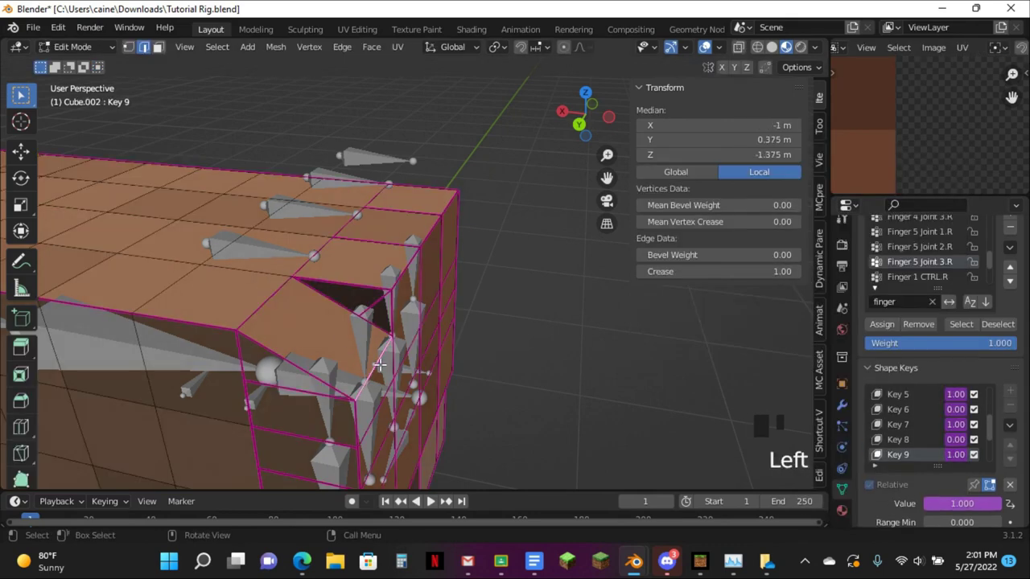
left_click(579, 125)
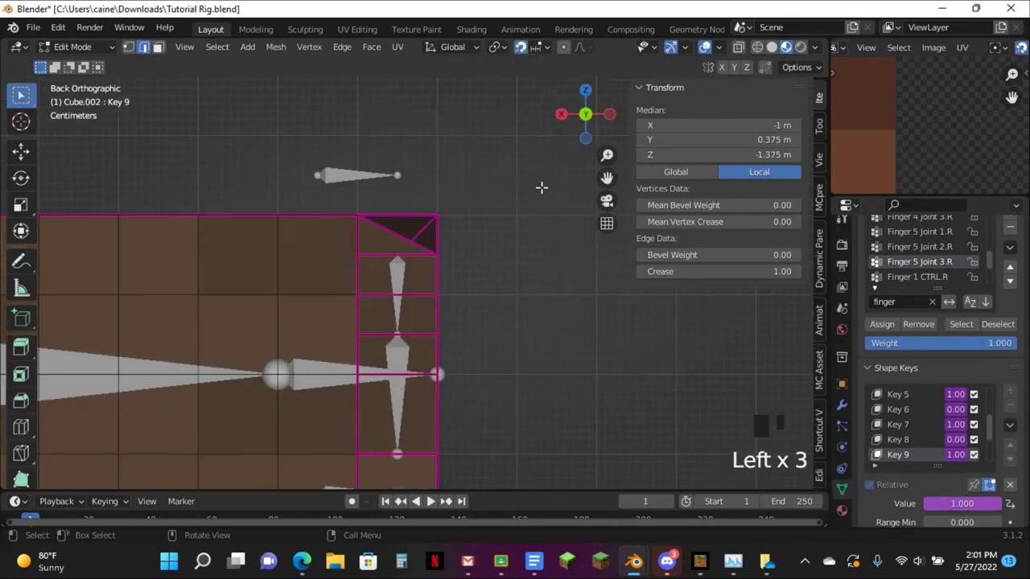
key("g")
left_click(538, 236)
scroll(538, 235, "up", 4)
Move the inner edge at finger 4's middle joint downwards for Key 9, and leave Edit Mode
middle_click_drag(539, 235, 633, 238)
scroll(482, 267, "down", 1)
left_click_drag(606, 178, 529, 177)
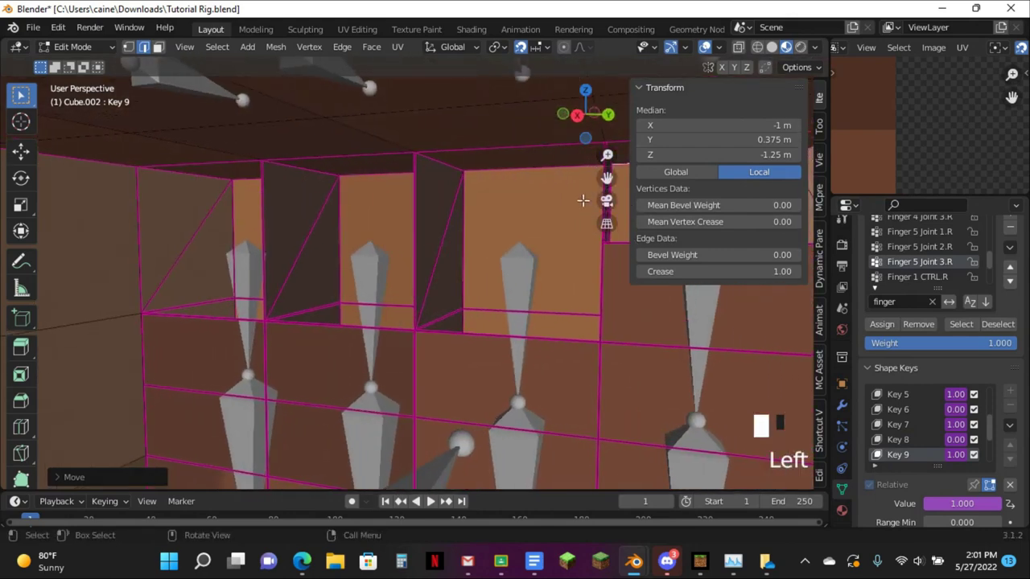
left_click(622, 249)
left_click(609, 117)
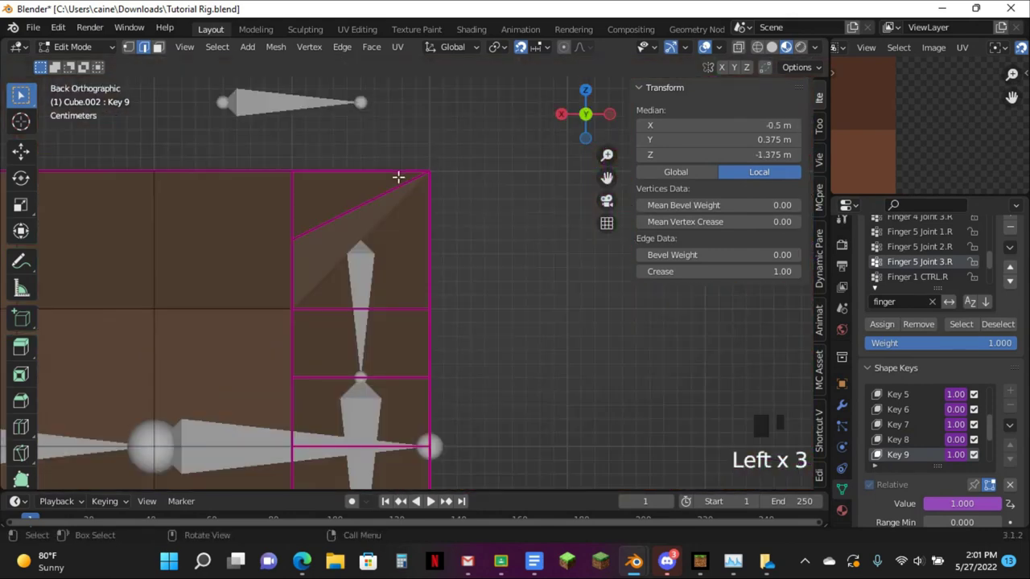
key("g")
key("Tab")
Switch the armature to Pose Mode and try moving Finger 3 CTRL.R.001
left_click(350, 129)
middle_click_drag(424, 194, 412, 227)
key("ctrl+Tab")
key("g")
left_click(335, 187)
Move Finger 4 CTRL.R.001 on Y until the fingertip segment points straight down, and return to Object Mode
left_click(244, 108)
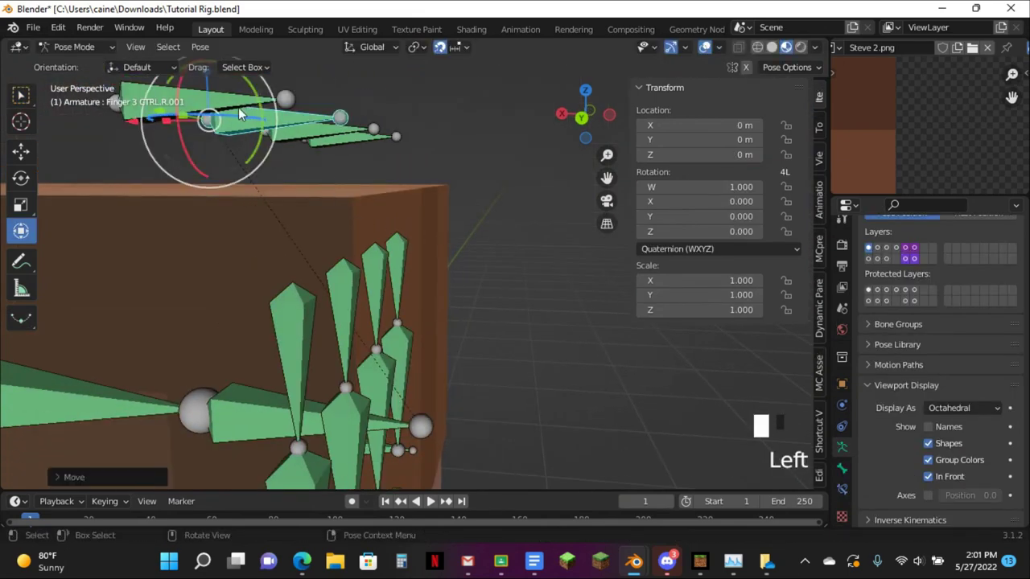
key("g")
left_click(462, 123)
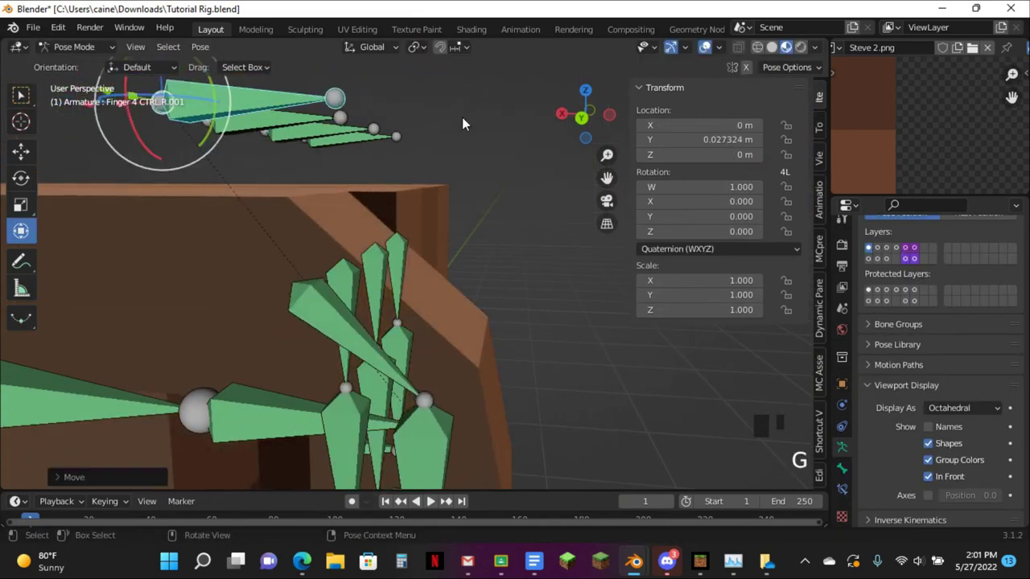
left_click(579, 117)
key("g")
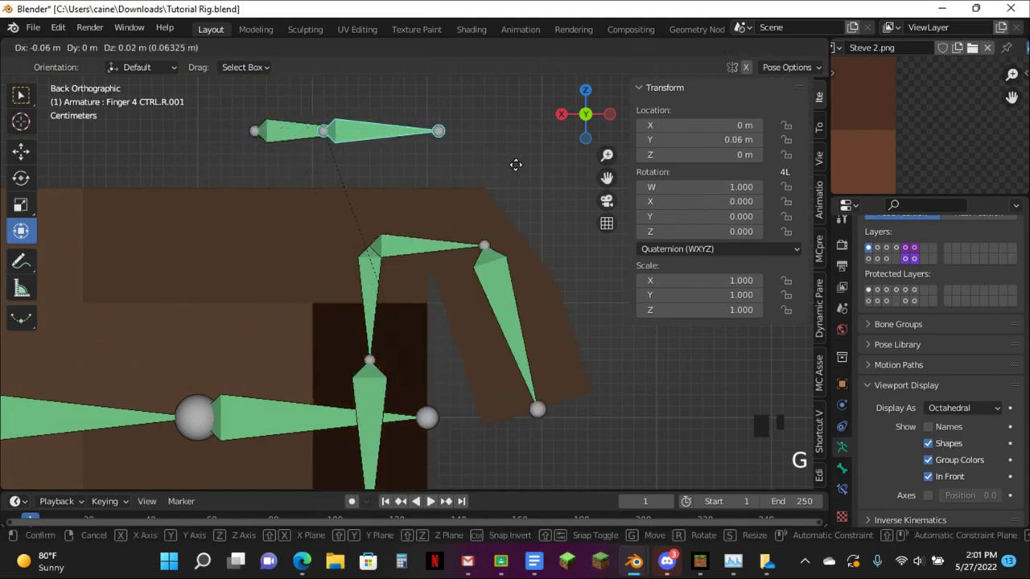
left_click(500, 165)
left_click(514, 238)
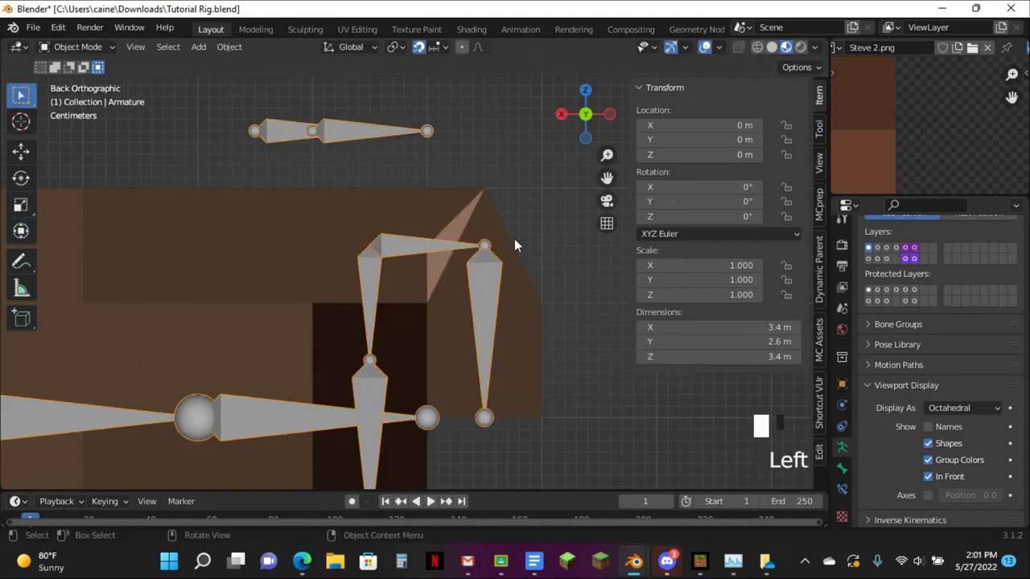
Copy the driver of Key 8 onto the value of the Key 10 shape key on the arm mesh
scroll(893, 403, "down", 1)
left_click(909, 418)
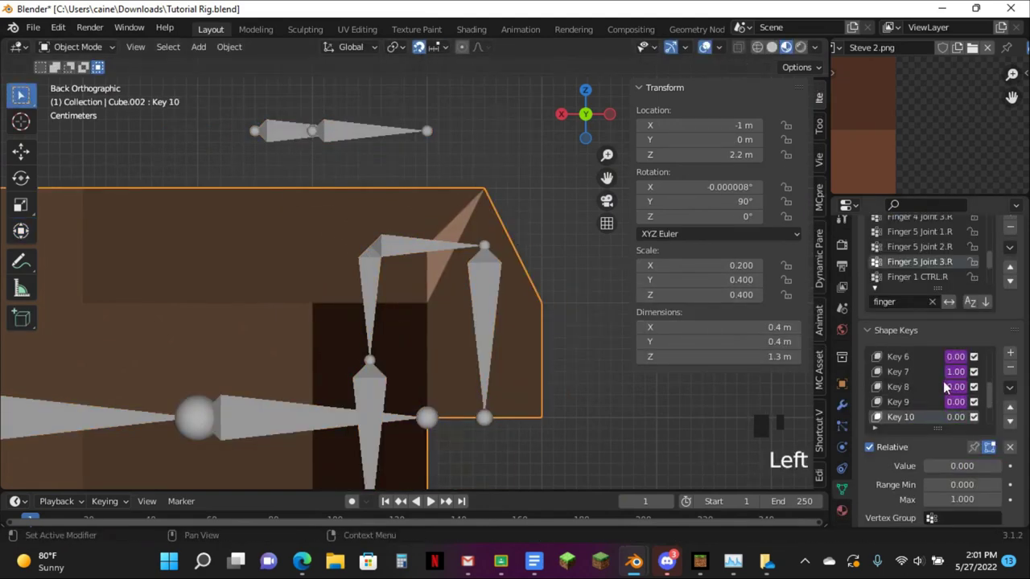
right_click(939, 384)
right_click(953, 467)
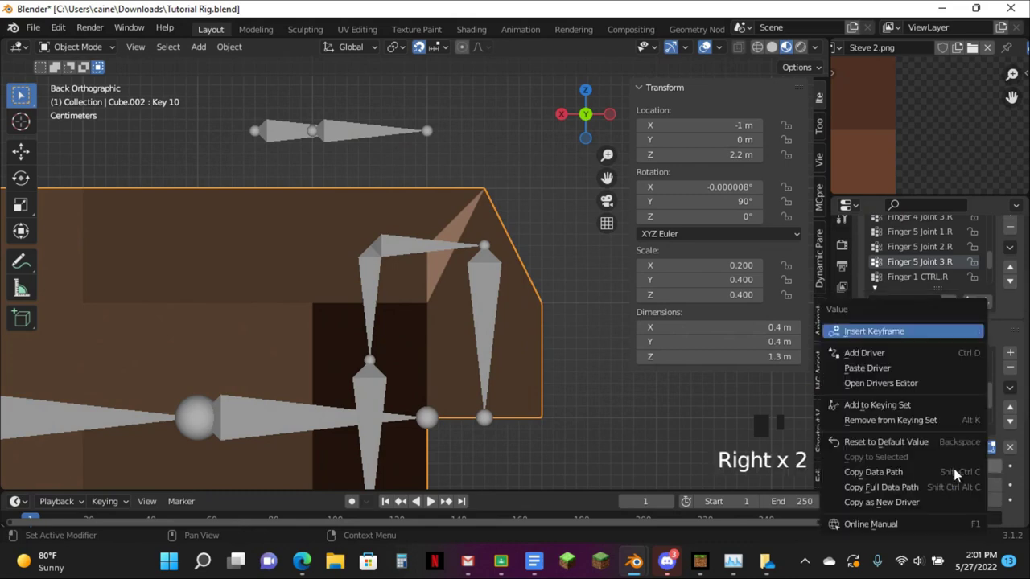
left_click(853, 354)
Set the bone of the Key 10 driver to Finger 4 Joint 3.R and update the driver's dependencies
right_click(952, 469)
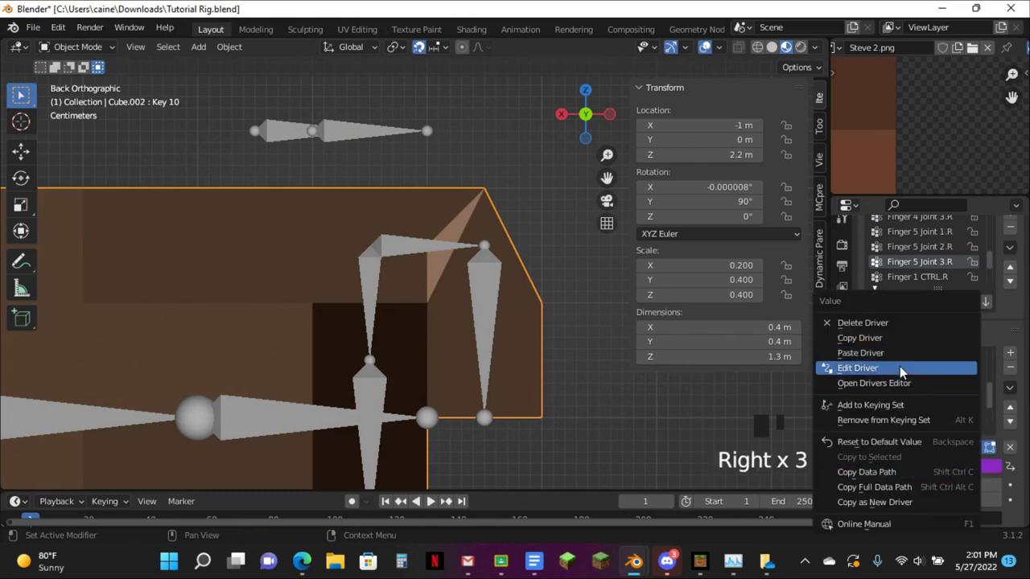
left_click(900, 366)
left_click(914, 387)
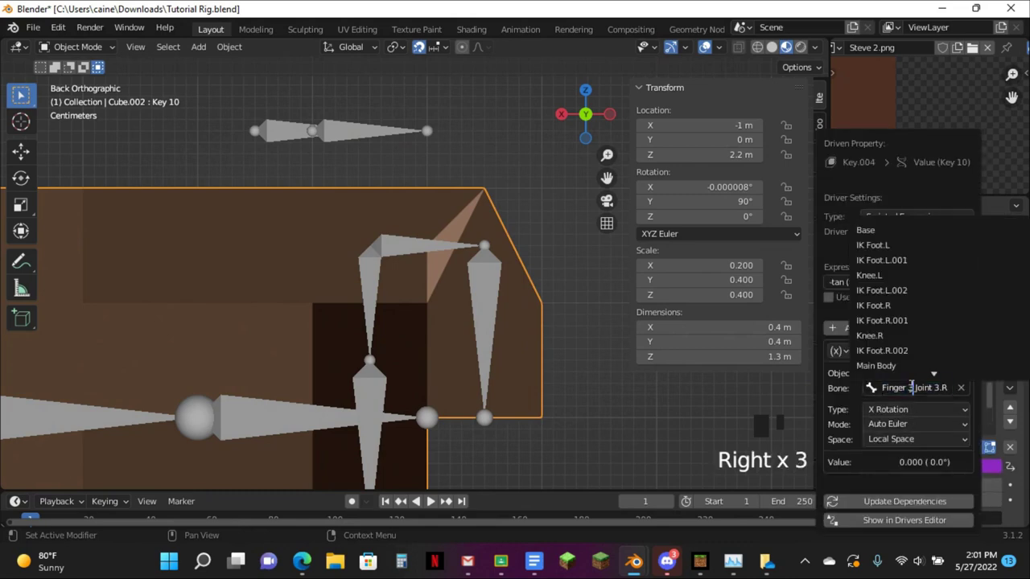
key("BackSpace")
type("4")
key("Return")
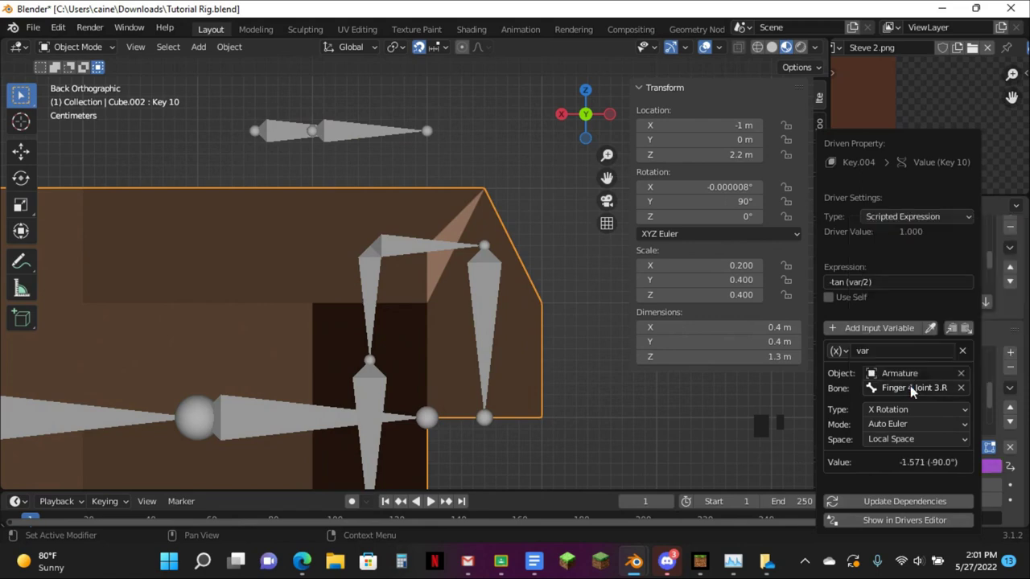
left_click(876, 497)
In Edit Mode for Key 10, move the outer edge at finger 4's last joint to local Z -1.75 m
middle_click_drag(601, 318, 497, 241)
key("Tab")
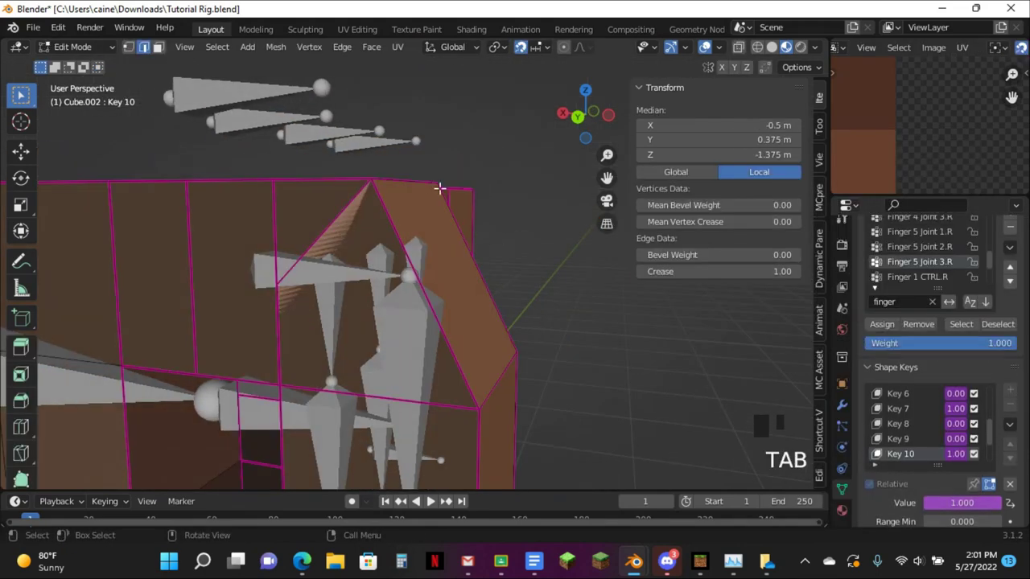
left_click(576, 127)
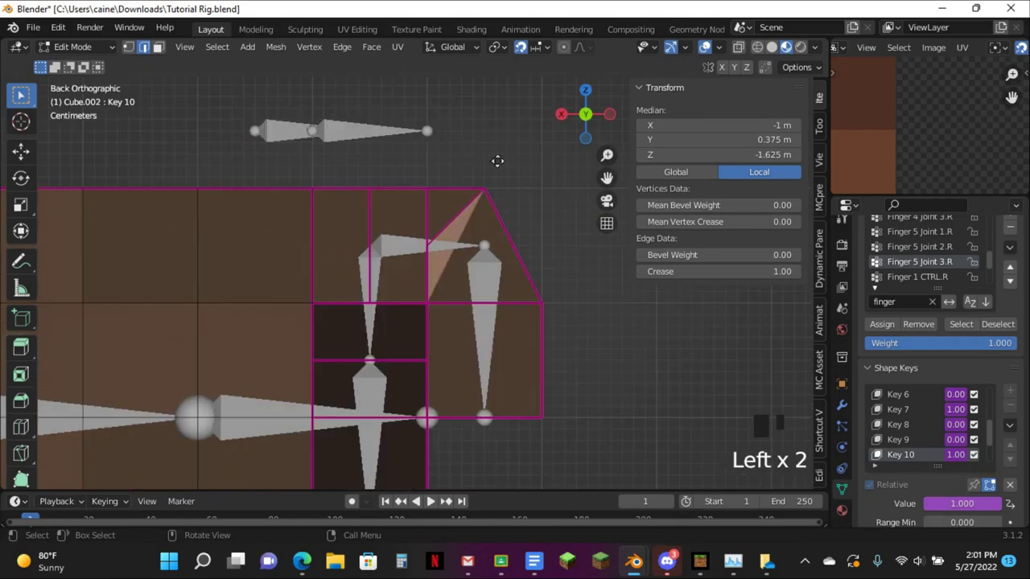
key("g")
left_click(551, 159)
Move the inner edge at finger 4's last joint down along Z for Key 10, and leave Edit Mode
scroll(315, 292, "up", 2)
middle_click_drag(315, 292, 432, 295)
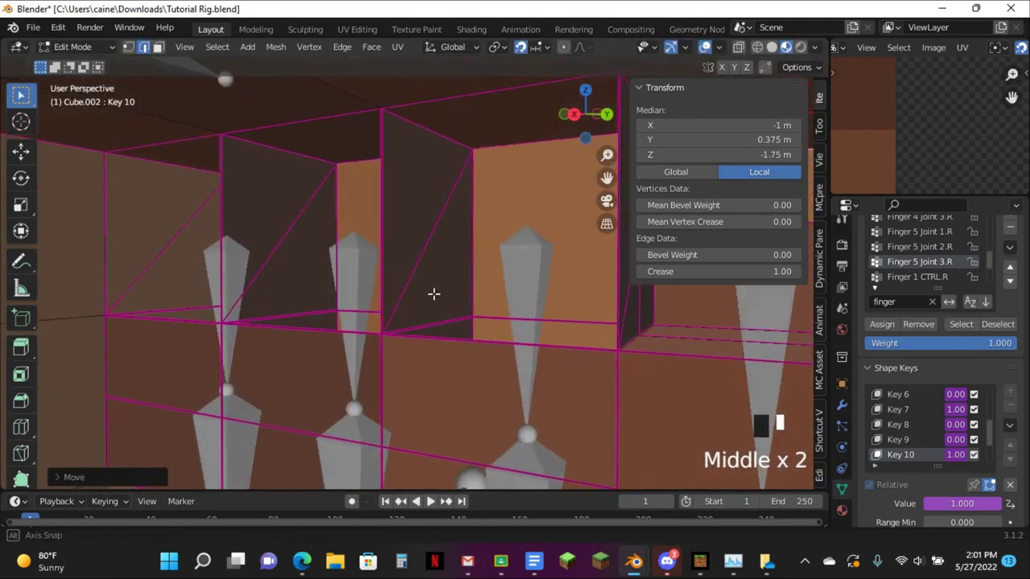
scroll(532, 239, "down", 1)
left_click(615, 245)
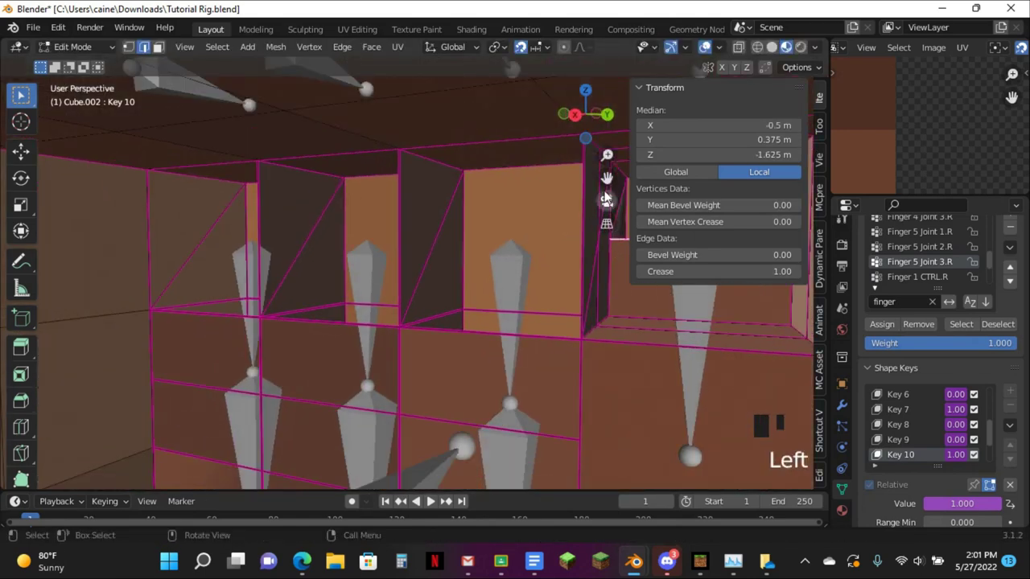
left_click(607, 115)
key("g")
key("z")
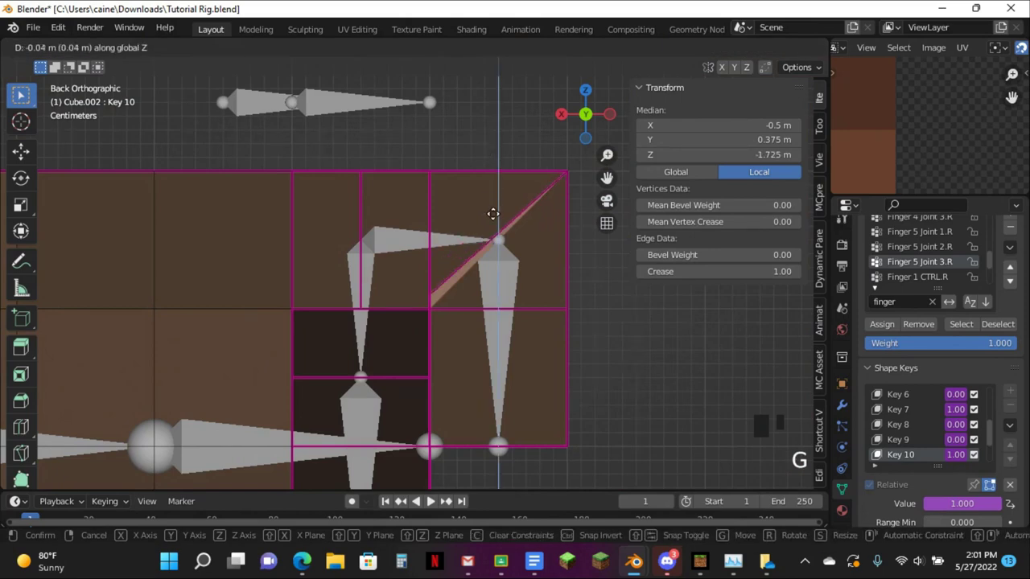
left_click(492, 223)
key("Tab")
Clear Finger 4 CTRL.R.001's location in Pose Mode, and test the bend with one move that is undone
left_click(351, 87)
key("ctrl+Tab")
key("alt+g")
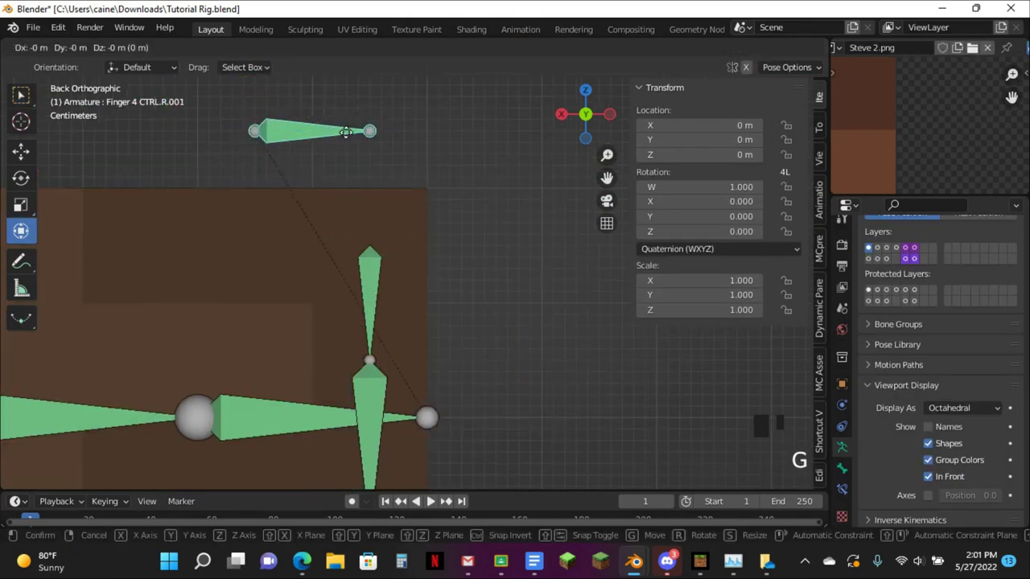
middle_click_drag(445, 121, 454, 153)
key("g")
left_click(530, 140)
key("ctrl+z")
middle_click_drag(530, 141, 447, 198)
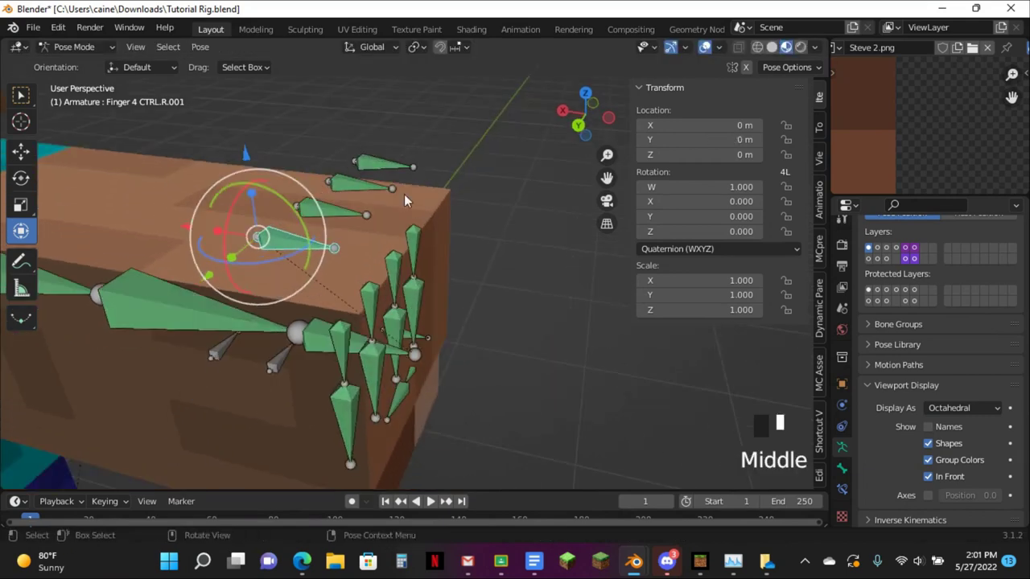
Test-move the controls of the neighbouring fingers, clearing each control's location after every try
left_click(346, 213)
key("g")
left_click(323, 222)
key("alt+g")
key("g")
left_click(402, 219)
key("alt+g")
left_click(376, 184)
left_click_drag(392, 189, 436, 187)
key("alt+g")
key("alt+g")
Copy the driver of Key 9 onto the value of the Key 11 shape key on the arm mesh
middle_click_drag(436, 188, 569, 291)
left_click(569, 291)
left_click(587, 119)
scroll(600, 161, "up", 3)
left_click_drag(609, 187, 571, 306)
scroll(915, 402, "down", 2)
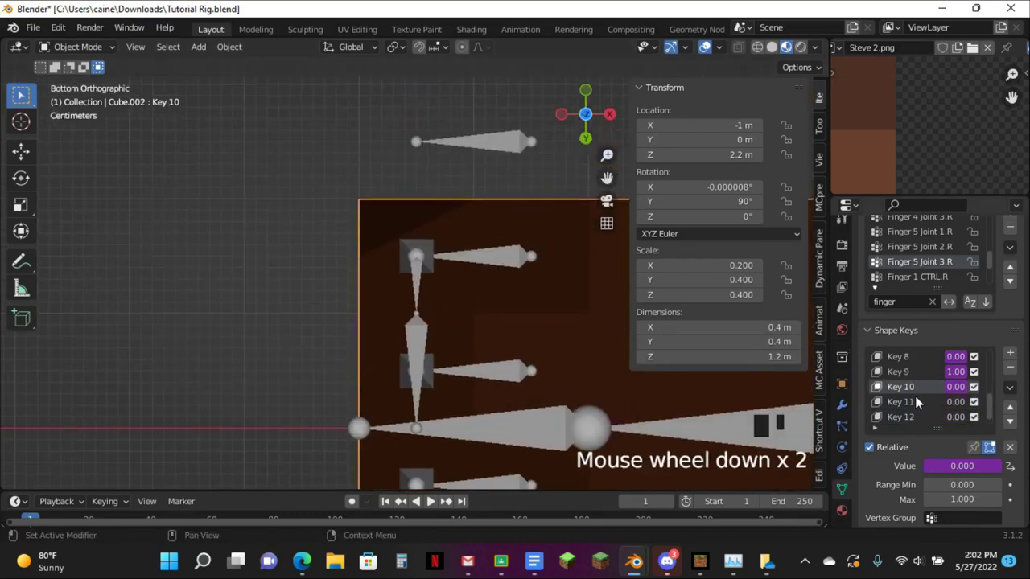
right_click(956, 386)
left_click(905, 341)
left_click(918, 405)
right_click(955, 404)
left_click(917, 367)
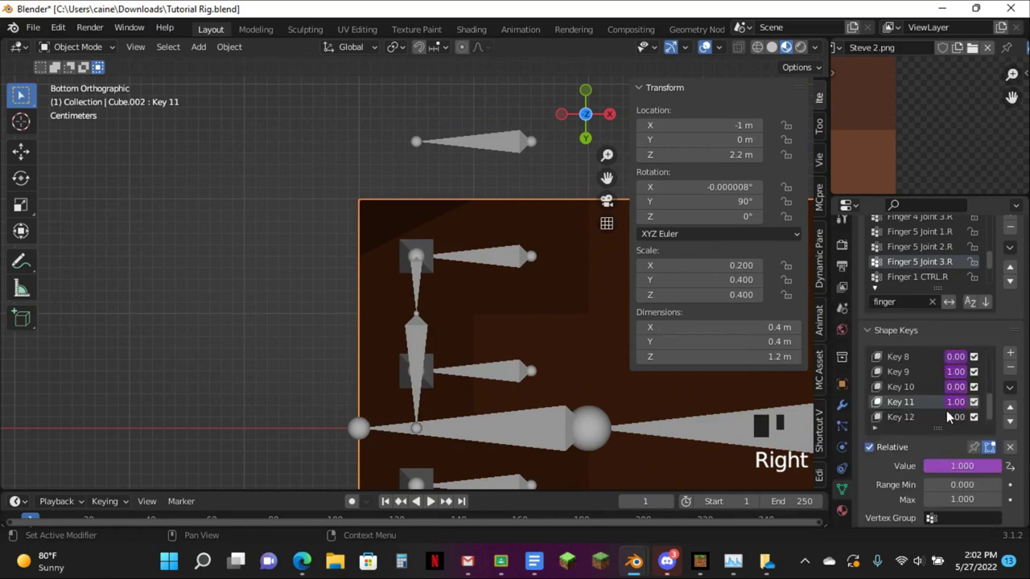
Set the Key 11 driver to bone Finger 5 Joint 2.R with type Z Rotation, and update its dependencies
right_click(954, 404)
left_click(918, 366)
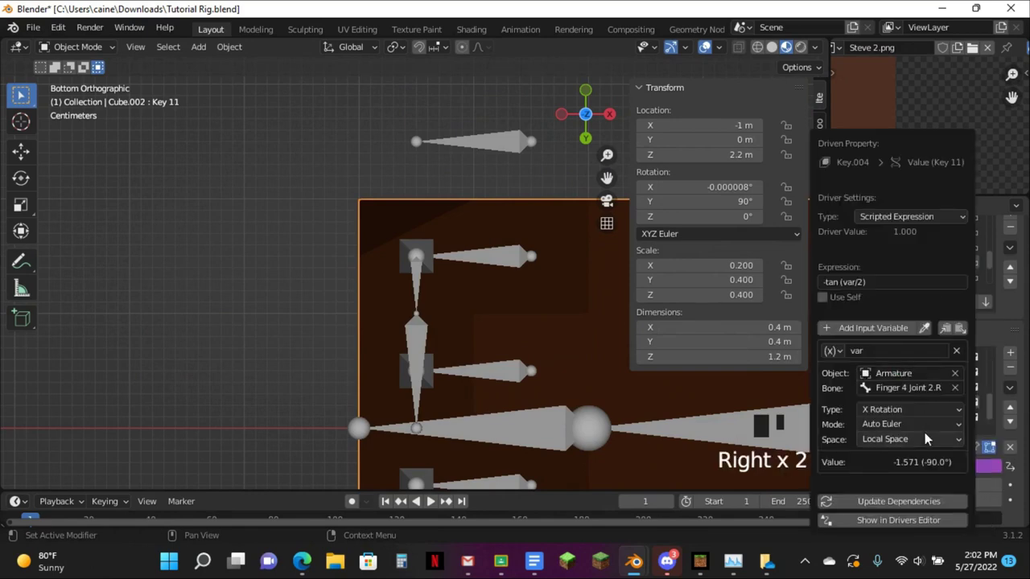
left_click(907, 388)
key("BackSpace")
type("5")
key("Return")
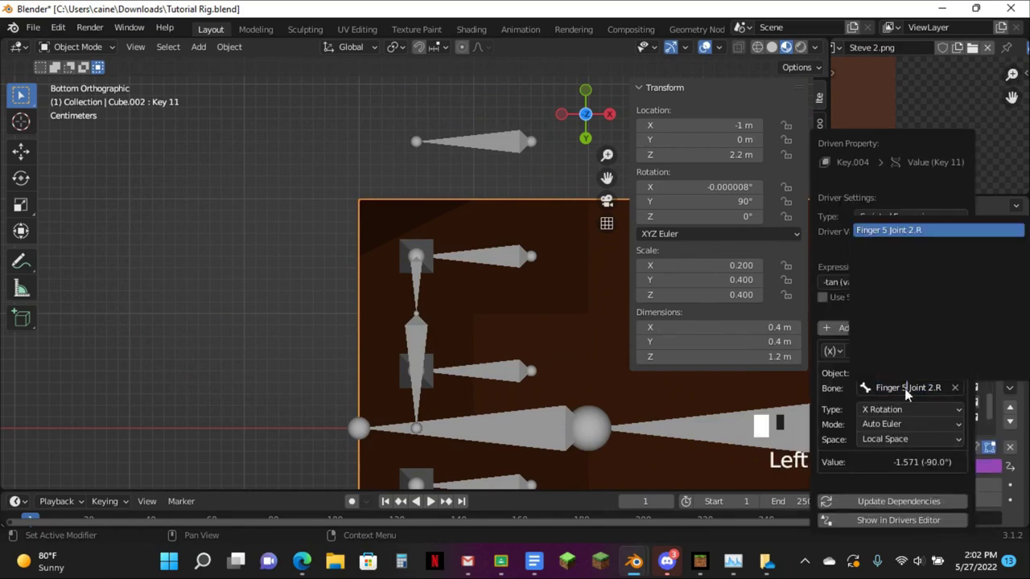
left_click(905, 411)
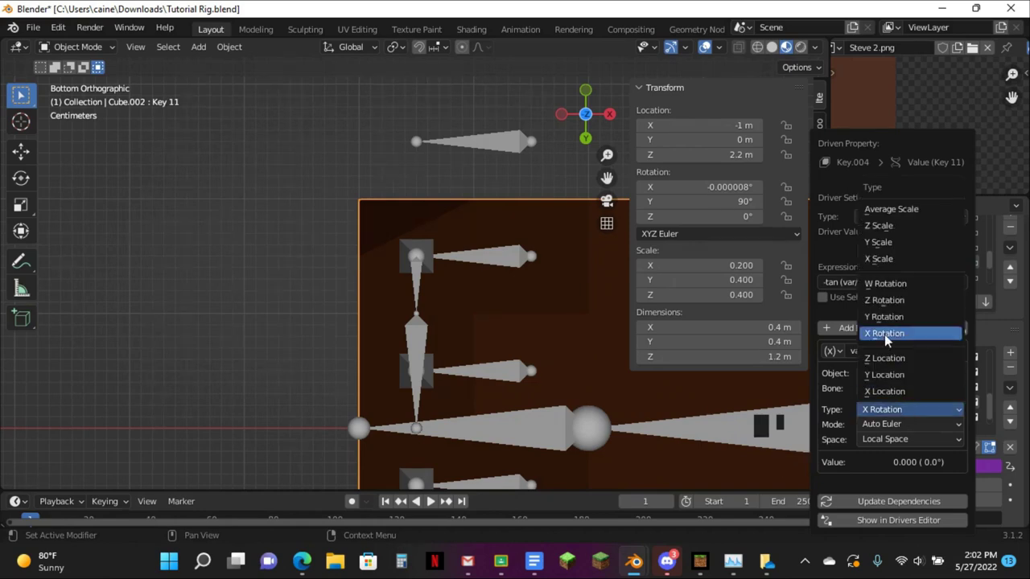
left_click(883, 300)
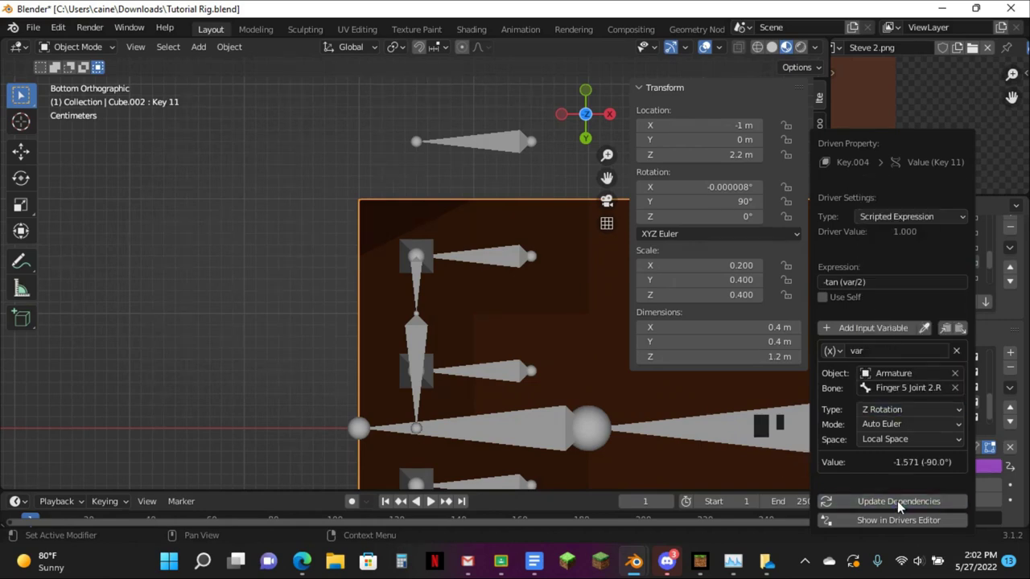
left_click(898, 502)
In Edit Mode for Key 11, move the outer edge at finger 5's middle joint onto the hand's outer corner
middle_click_drag(371, 214, 408, 242)
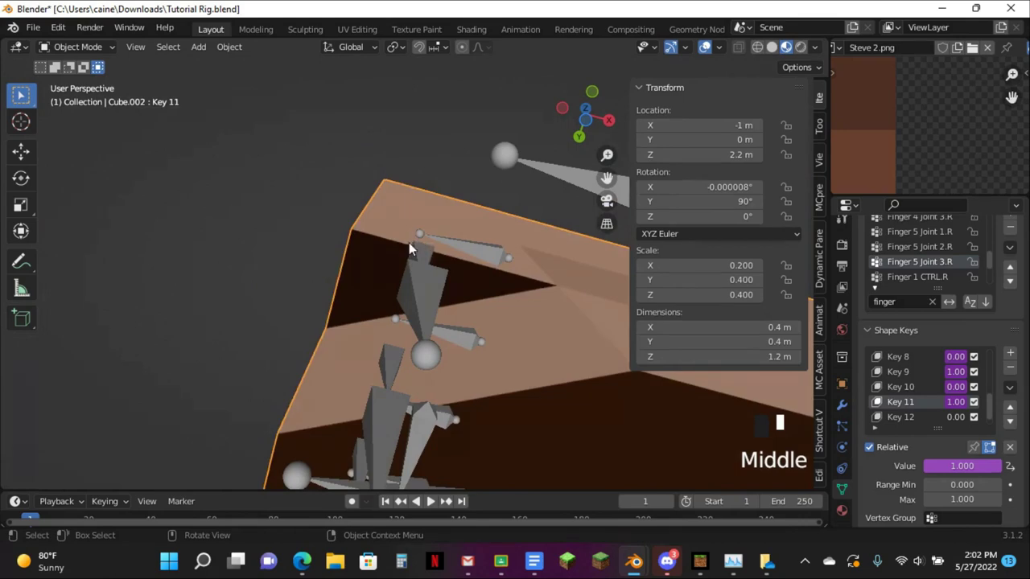
key("Tab")
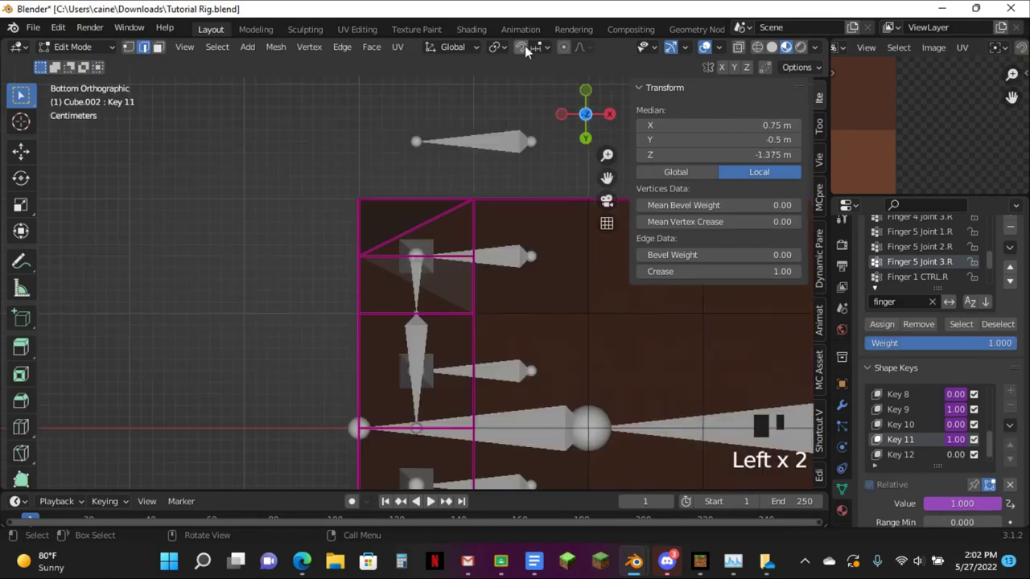
key("g")
left_click(423, 203)
Move the inner edge at finger 5's middle joint towards the next joint for Key 11, and leave Edit Mode
middle_click_drag(558, 216, 591, 186)
scroll(491, 241, "down", 3)
left_click_drag(608, 175, 615, 13)
middle_click_drag(461, 308, 461, 311)
left_click(419, 332)
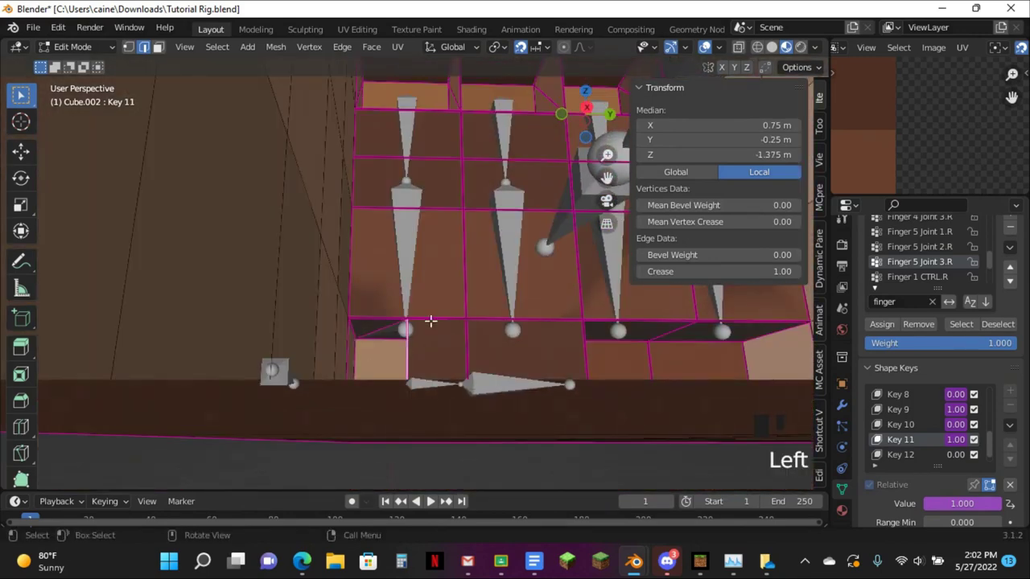
left_click(585, 137)
scroll(564, 149, "up", 4)
key("g")
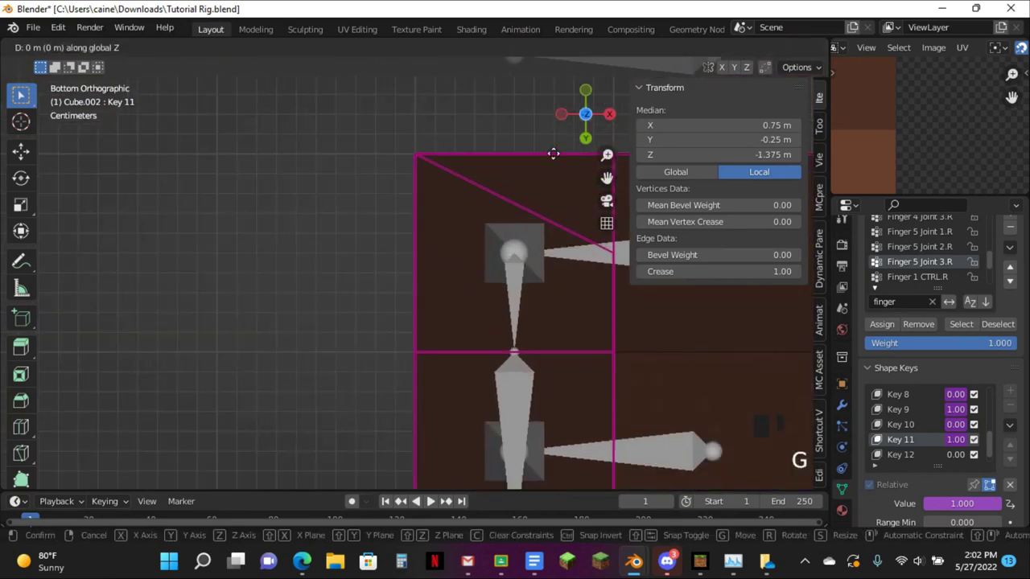
left_click(540, 235)
key("Tab")
Test-rotate Finger 5 Joint 2.R in Pose Mode, and clear its rotation
left_click(505, 249)
scroll(491, 289, "down", 2)
key("ctrl+Tab")
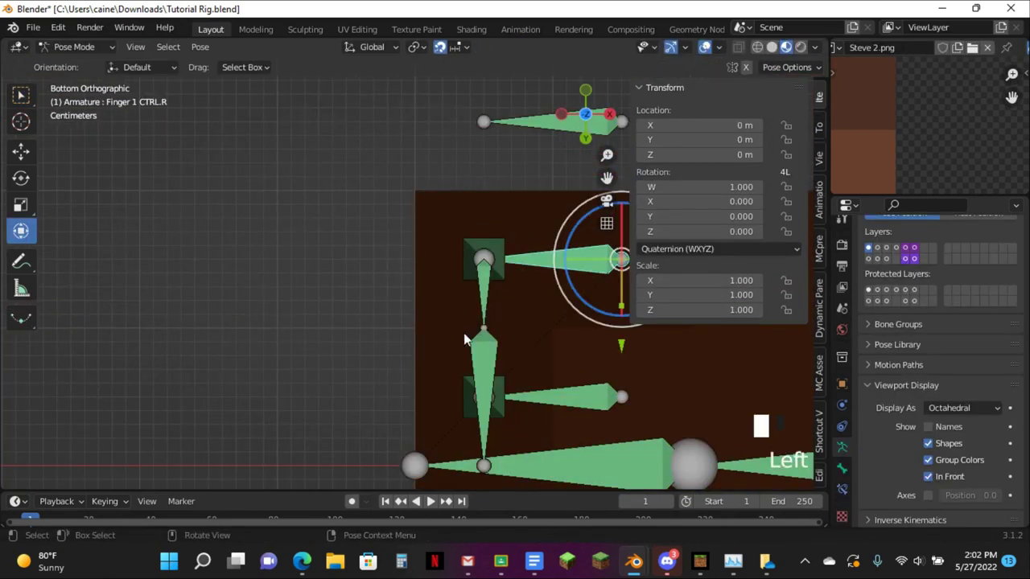
left_click(471, 334)
key("r")
left_click(461, 299)
middle_click_drag(461, 298, 458, 317)
key("r")
left_click(445, 254)
key("alt+r")
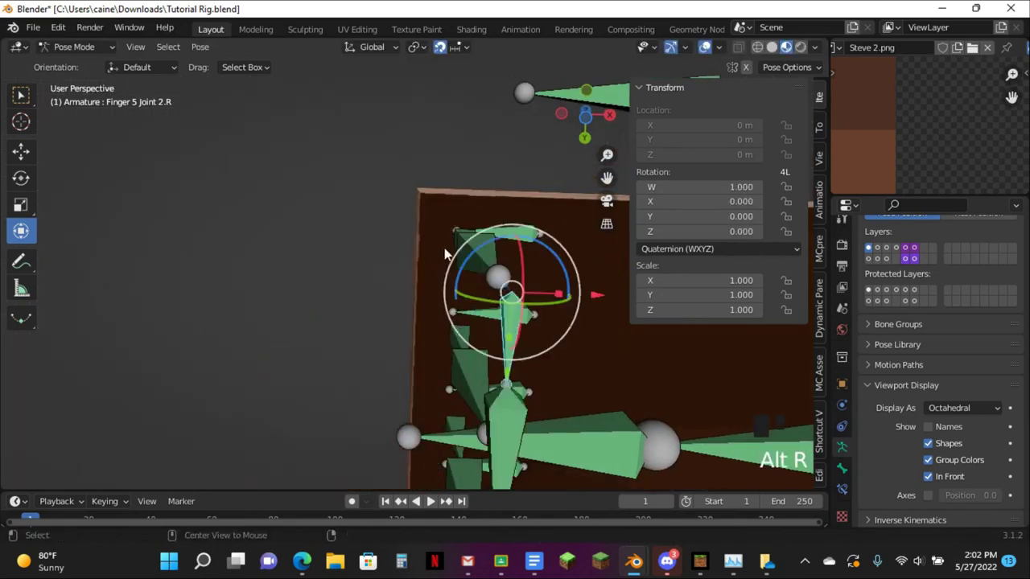
Move Finger 5 CTRL.R on Y until the last joint bends at a right angle, and select the arm mesh in Object Mode
scroll(445, 249, "down", 3)
left_click(486, 198)
left_click(587, 119)
key("g")
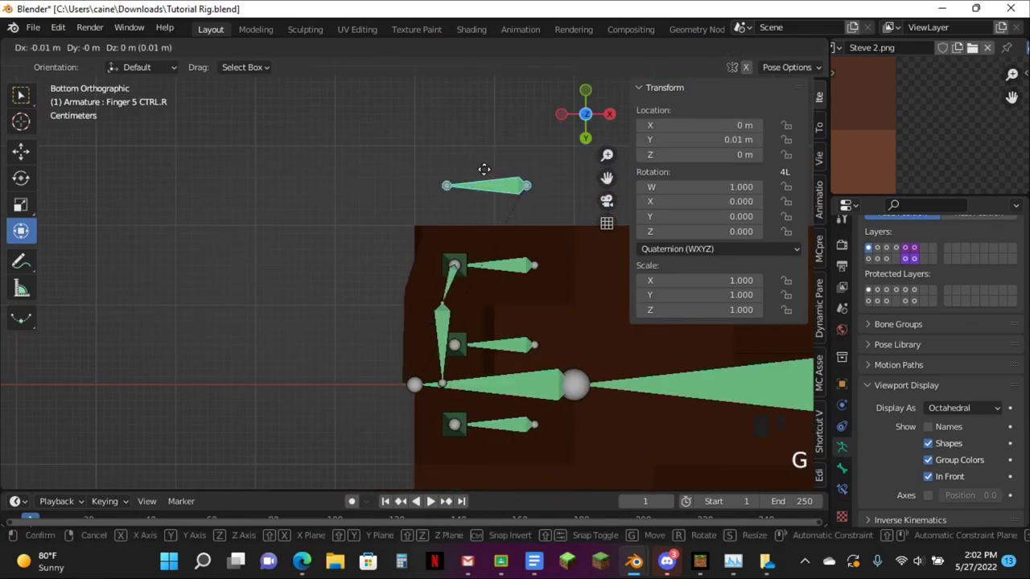
left_click(460, 170)
key("ctrl+Tab")
left_click(425, 231)
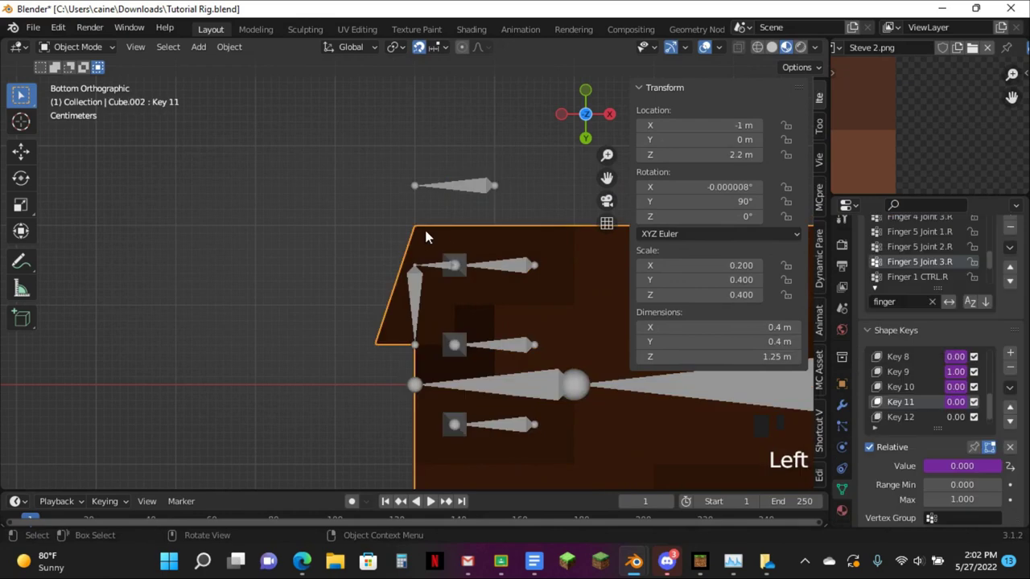
Copy the value driver of shape key Key 11 and paste it onto Key 12's value
right_click(955, 409)
scroll(955, 408, "down", 2)
left_click(957, 407)
right_click(959, 407)
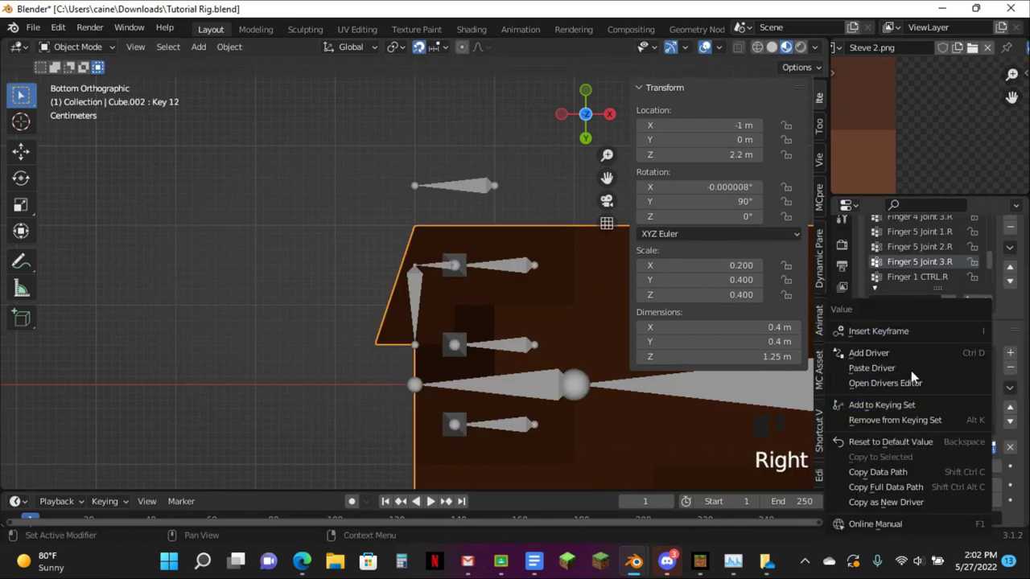
left_click(910, 369)
Edit the Key 12 driver so that its variable reads the bone Finger 5 Joint 3.R
right_click(957, 409)
left_click(893, 373)
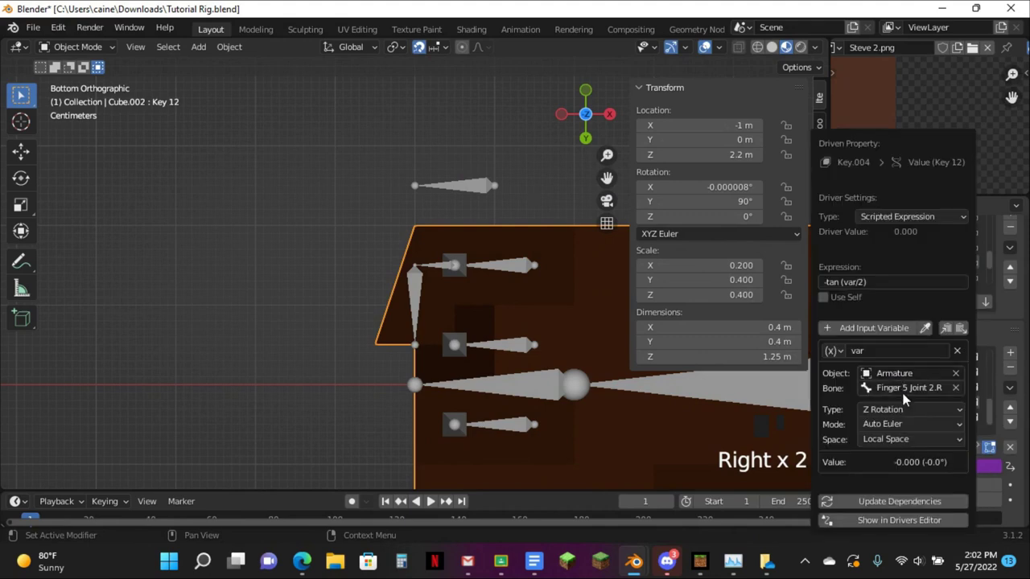
left_click(925, 387)
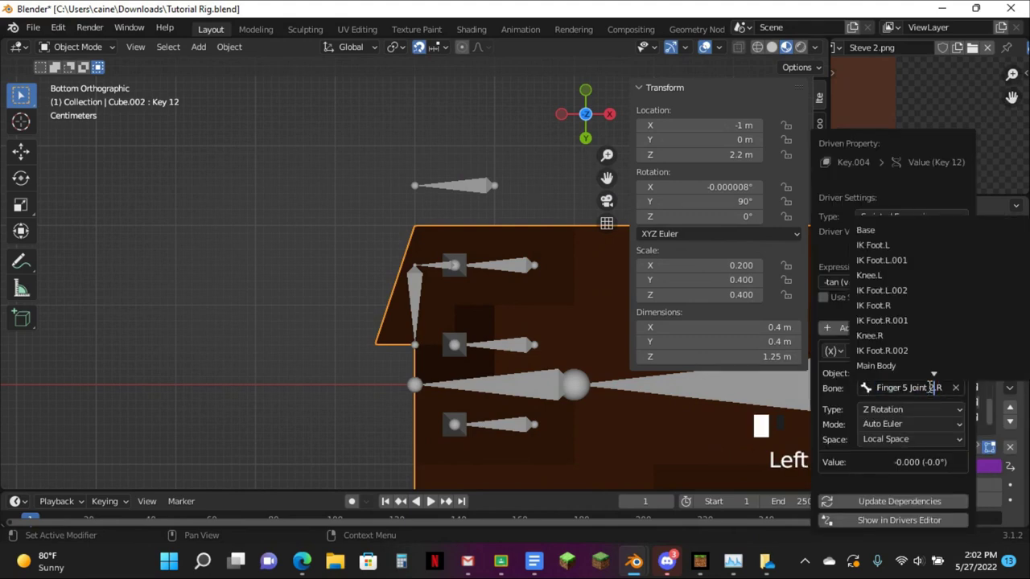
key("BackSpace")
type("3")
key("Return")
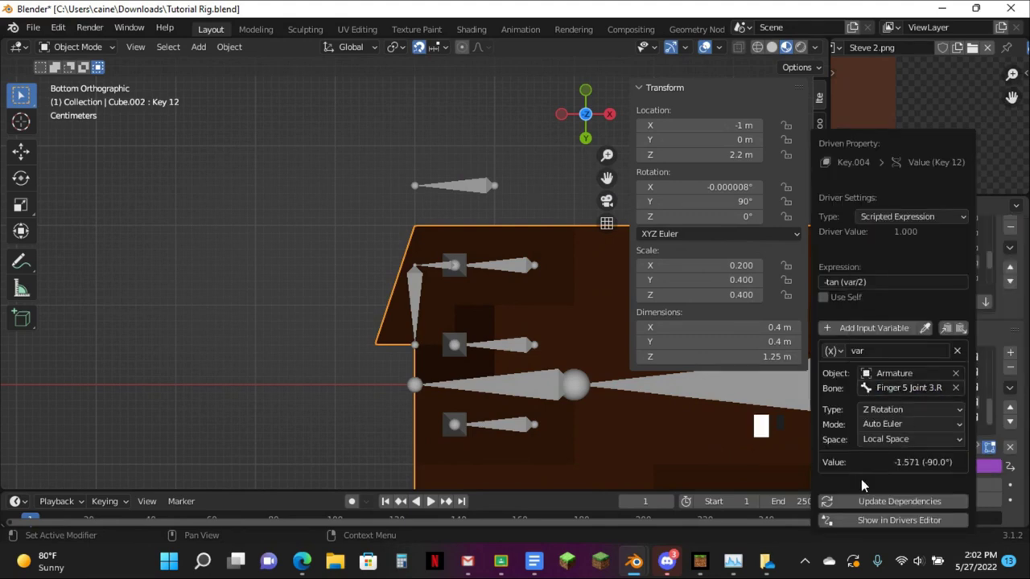
In Edit Mode for Key 12, move the outer edge at finger 5's last joint out to square off the bent corner
key("Tab")
middle_click_drag(388, 172, 407, 218)
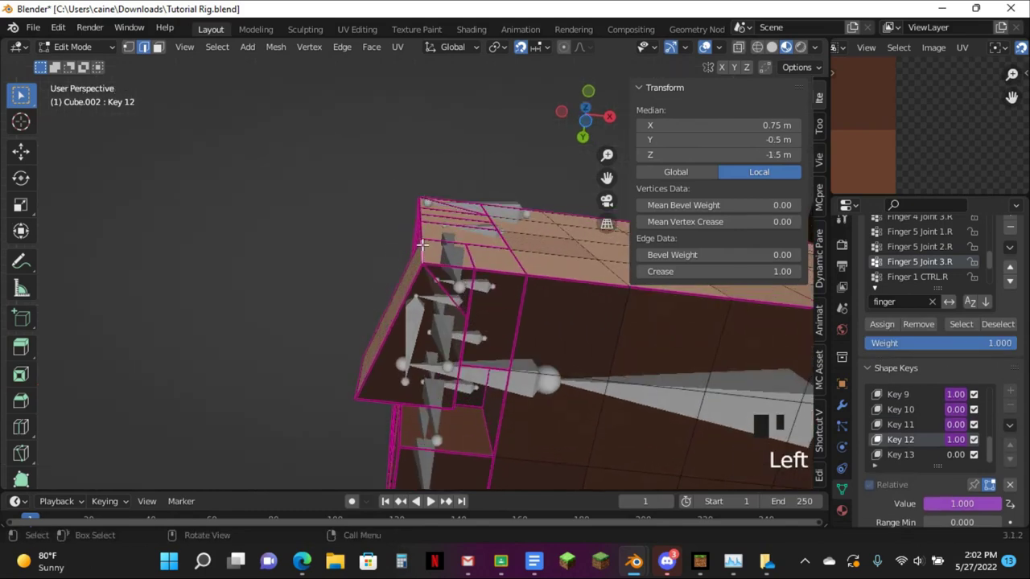
left_click(592, 126)
scroll(524, 166, "up", 3)
key("g")
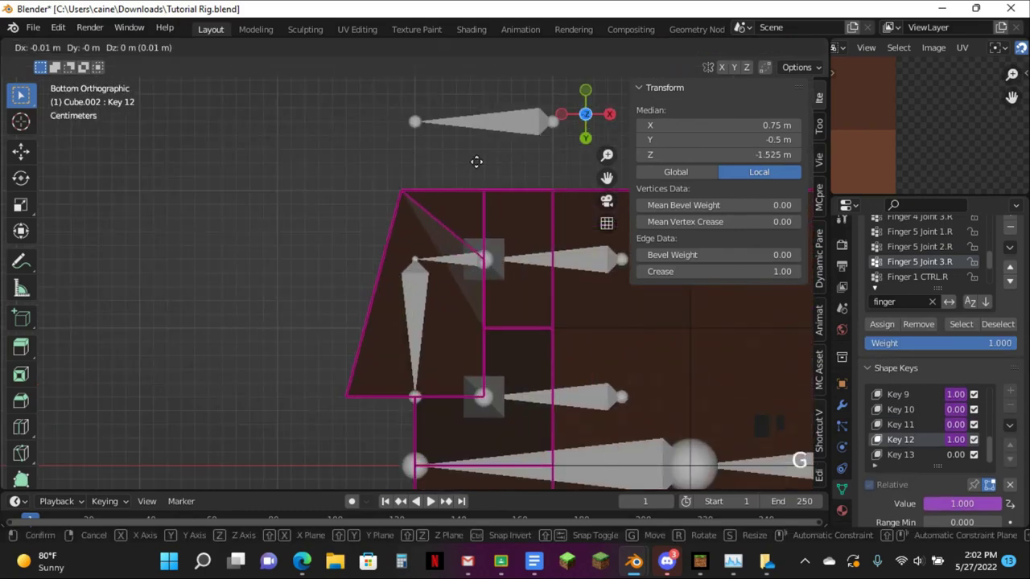
left_click(434, 161)
Move the inner edge at finger 5's last joint onto the joint for Key 12, and leave Edit Mode
scroll(519, 209, "up", 2)
middle_click_drag(520, 210, 505, 357)
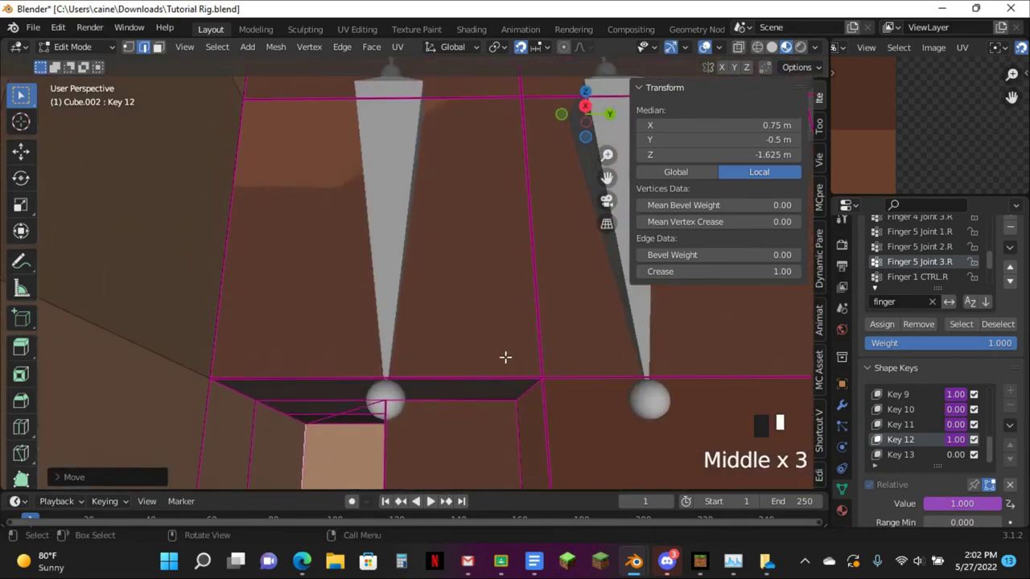
left_click(397, 433)
left_click(586, 134)
key("g")
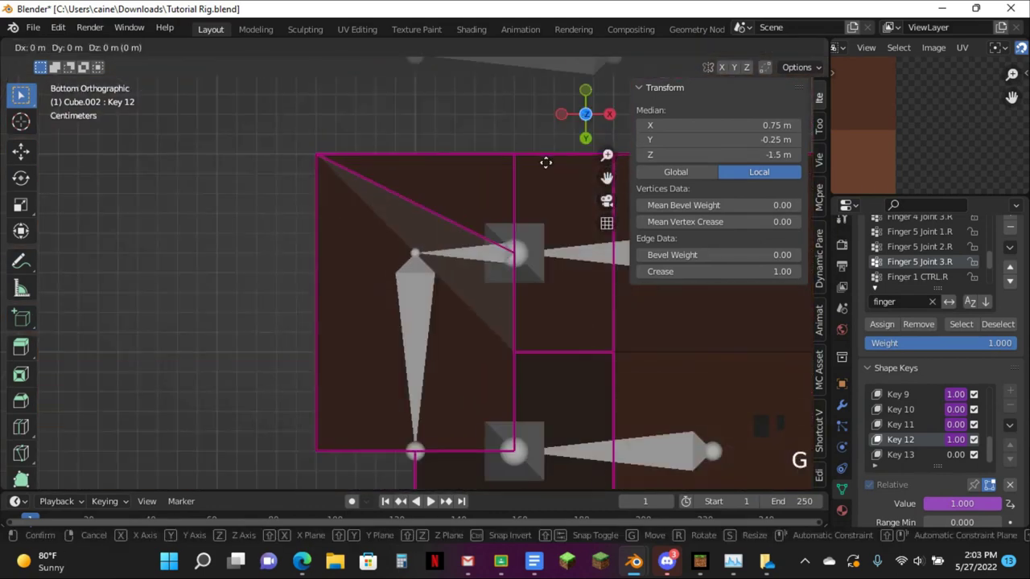
left_click(522, 261)
key("Tab")
Put the armature in Pose Mode and test-rotate Finger 5 Joint 3.R
left_click(415, 307)
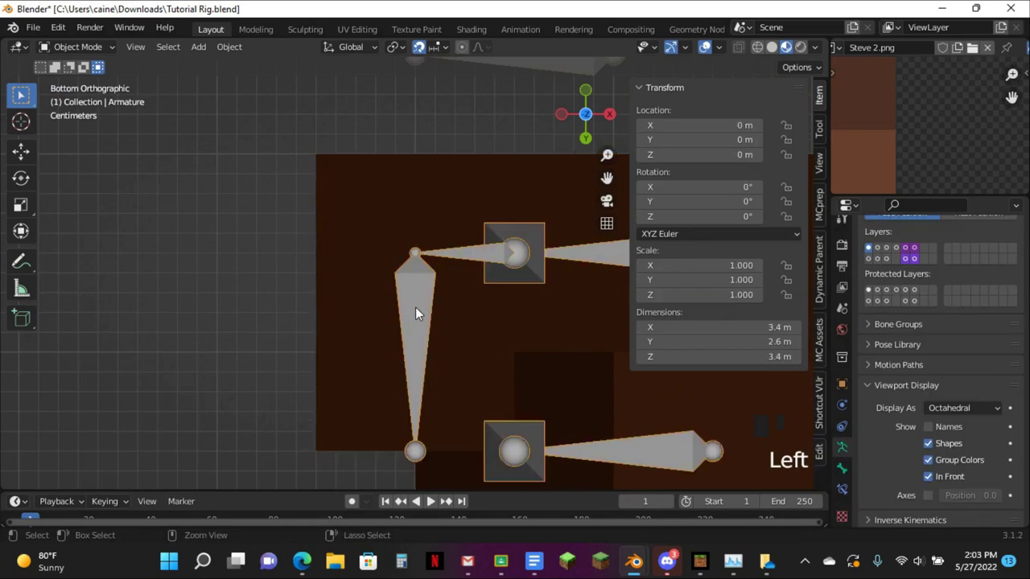
key("ctrl+Tab")
scroll(450, 274, "down", 3)
left_click(435, 286)
left_click(436, 292)
middle_click_drag(436, 292, 532, 235)
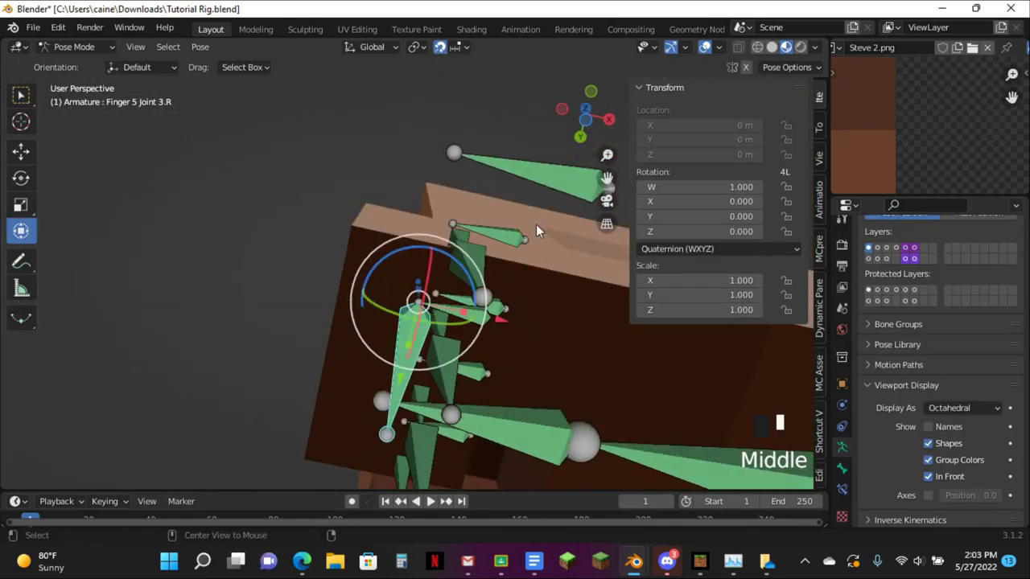
key("r")
left_click(380, 390)
scroll(482, 241, "down", 3)
Clear Finger 5 CTRL.R's location and move it on Y to test the finger's bend
left_click(493, 226)
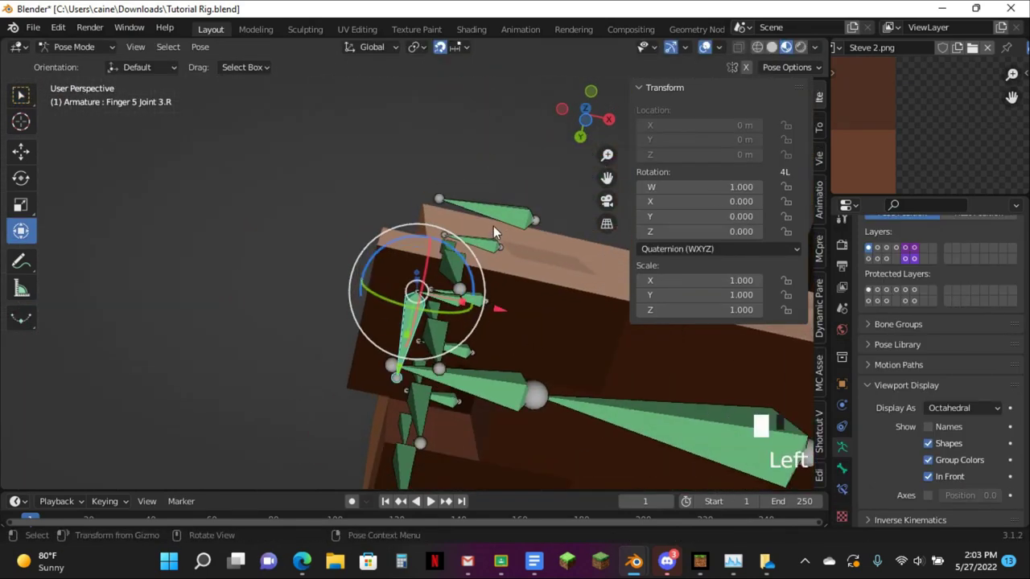
key("alt+g")
key("g")
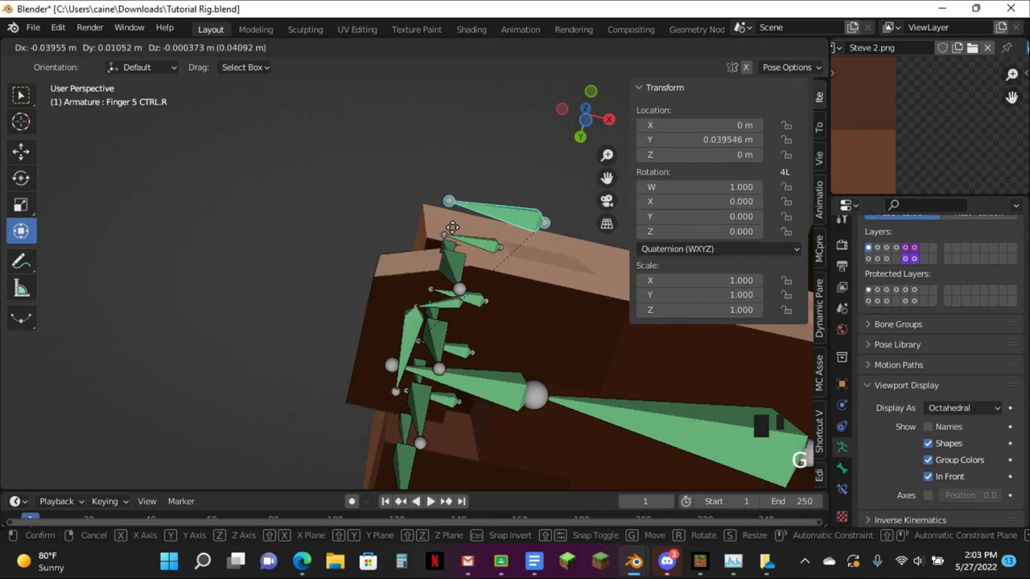
left_click(438, 258)
Disable the second Transformation constraint on Finger 5 Joint 3.R
left_click(434, 324)
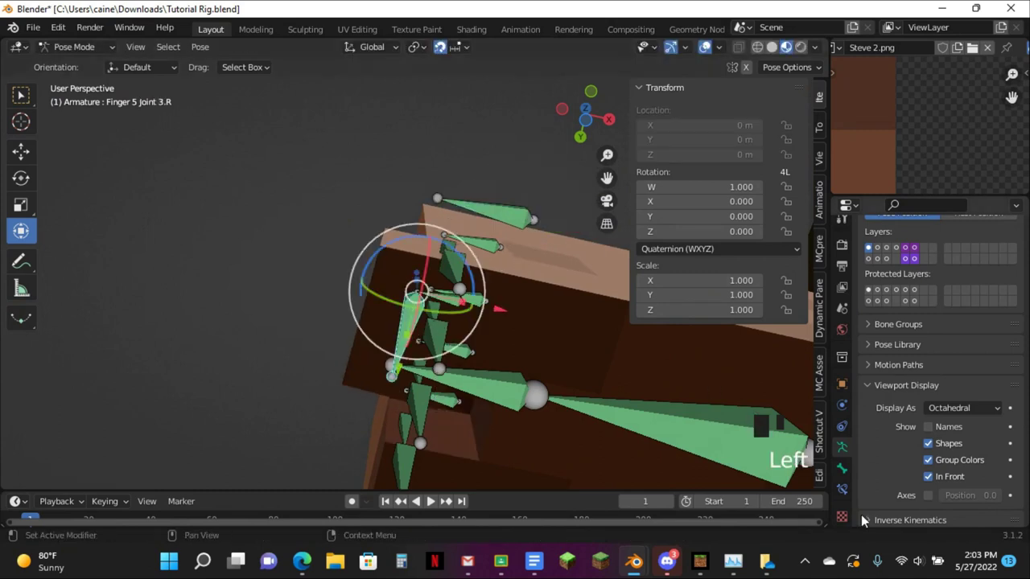
left_click(842, 489)
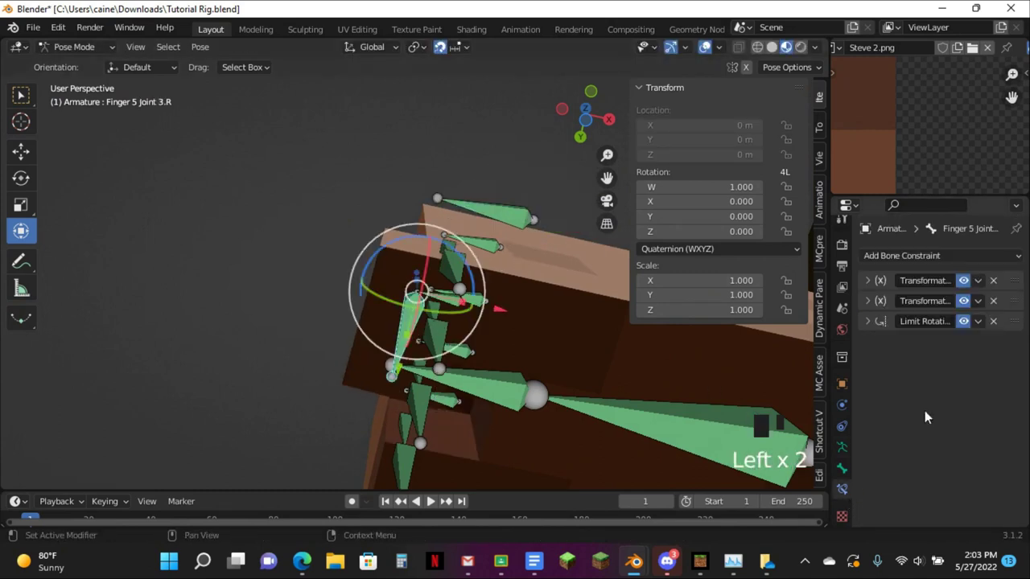
left_click(964, 300)
Reset Finger 5 CTRL.R's location and test-move it with the last joint's second Transformation constraint disabled
left_click(518, 224)
key("alt+g")
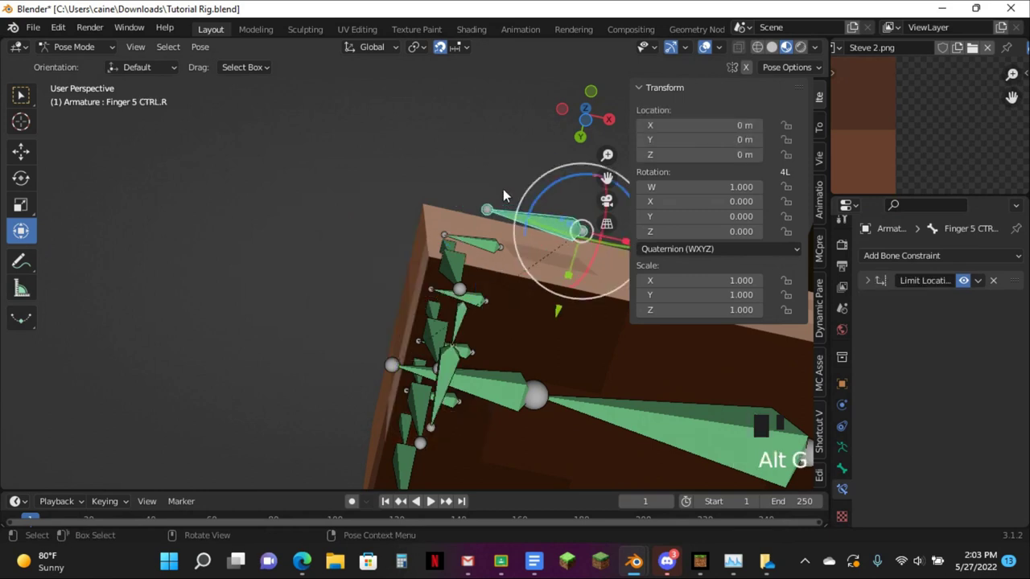
key("g")
left_click(450, 165)
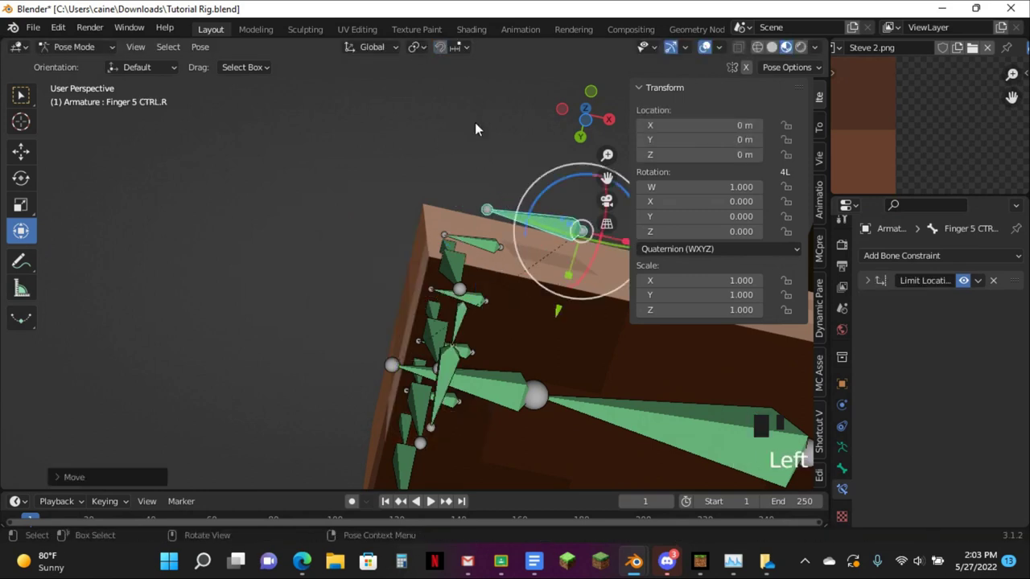
key("g")
left_click(438, 122)
Inspect the location-to-rotation mapping of the Transformation constraint on Finger 5 Joint 2.R
left_click(451, 300)
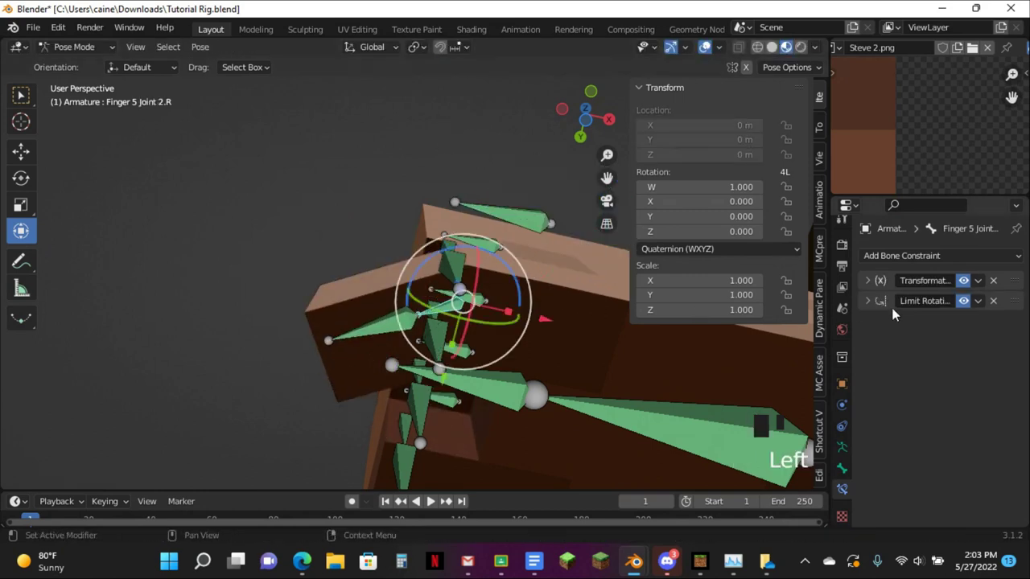
left_click(880, 301)
left_click(869, 300)
left_click(869, 280)
scroll(977, 413, "down", 4)
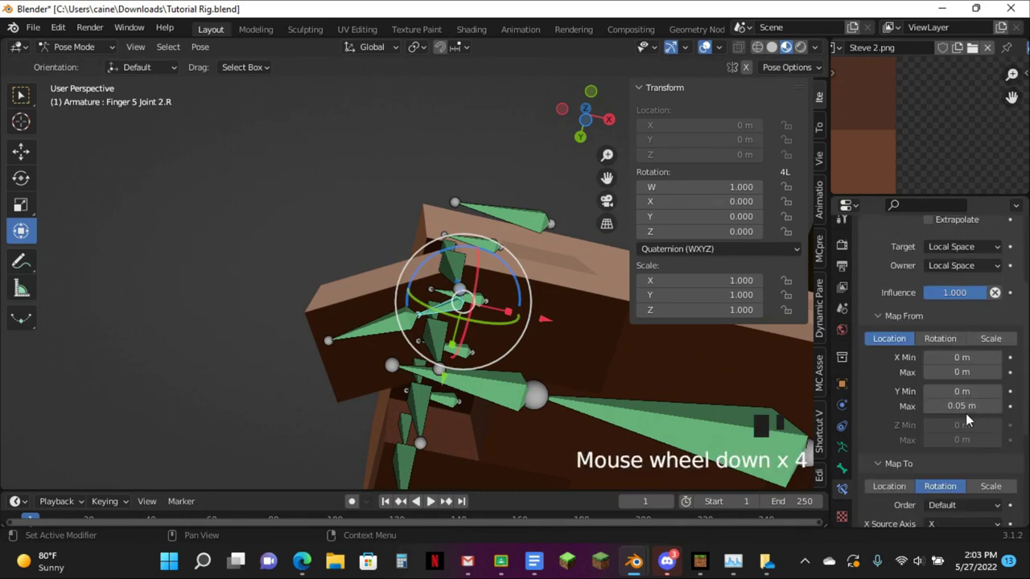
scroll(953, 388, "up", 6)
left_click(869, 282)
Re-enable the second Transformation constraint on Finger 5 Joint 3.R, and move Finger 5 CTRL.R to about 0.08 m on Y
left_click(388, 317)
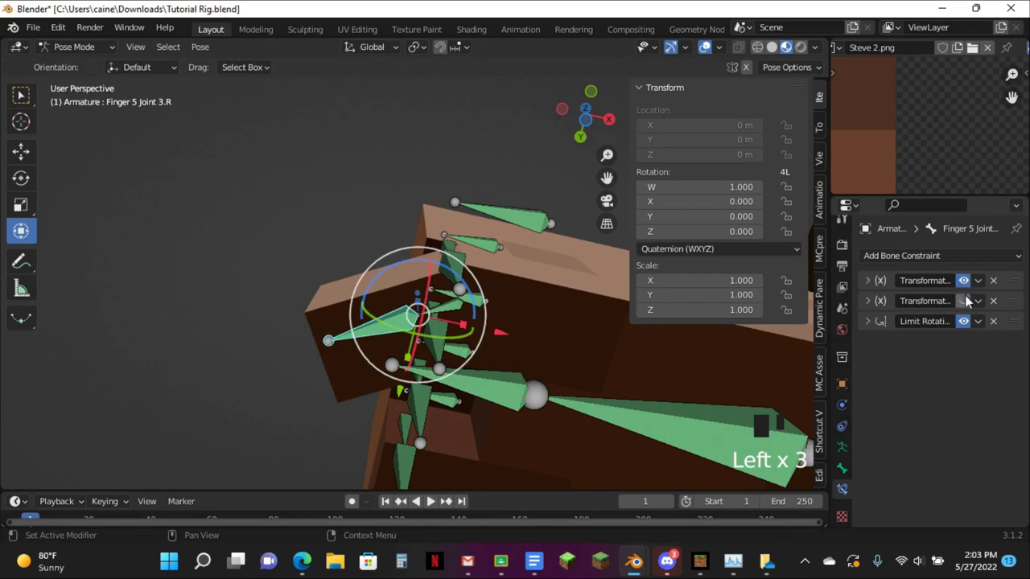
left_click(963, 301)
left_click(508, 215)
key("g")
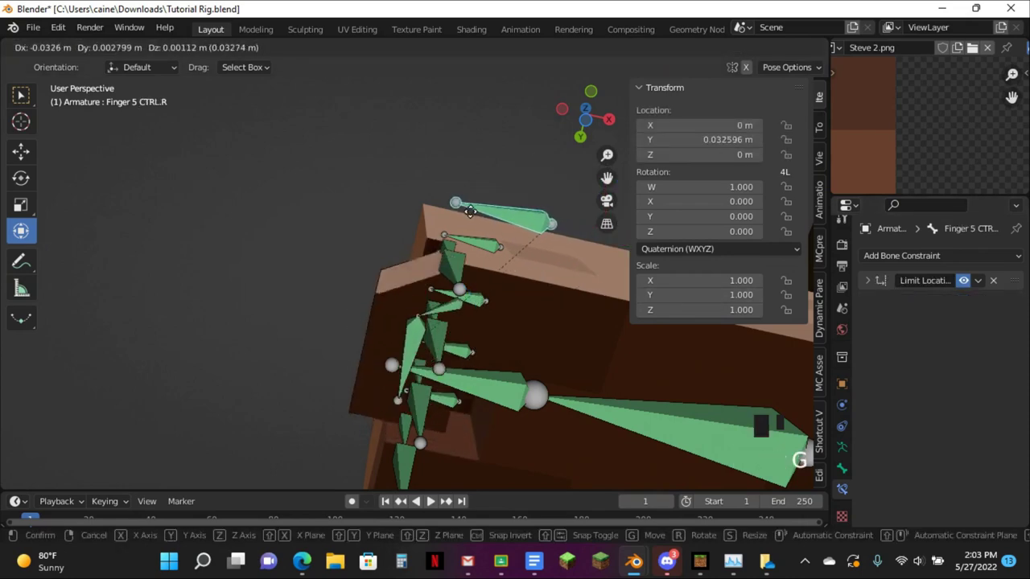
left_click(483, 217)
Test-rotate and test-move Finger 5 CTRL.R, clearing its rotation and location
key("r")
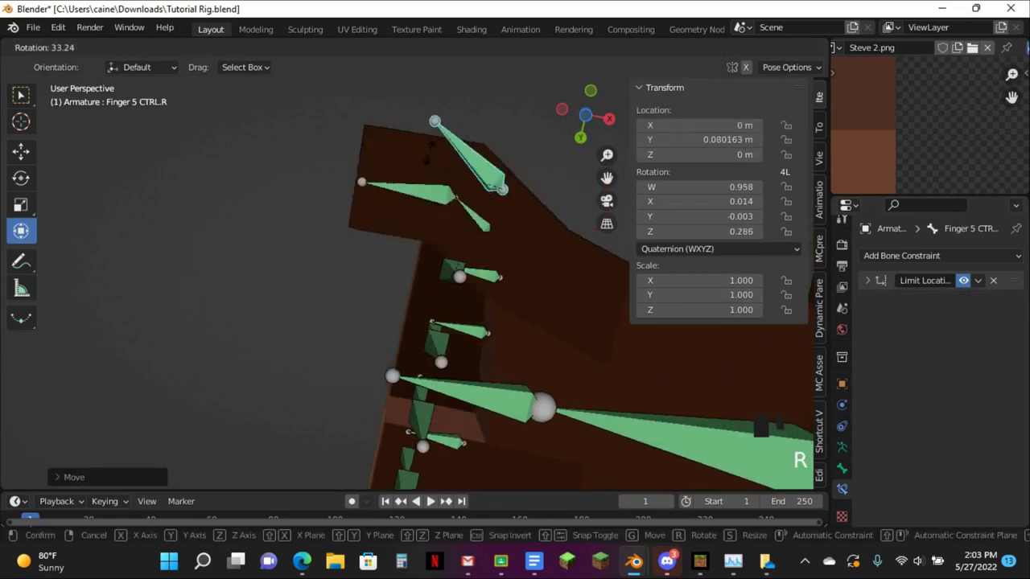
left_click(428, 166)
key("alt+r")
key("alt+g")
key("g")
left_click(439, 201)
scroll(441, 209, "down", 2)
scroll(462, 355, "down", 1, "alt")
key("alt+g")
Test-rotate Wrist.R in front view, and clear its rotation
left_click(463, 360)
middle_click_drag(485, 338, 567, 234)
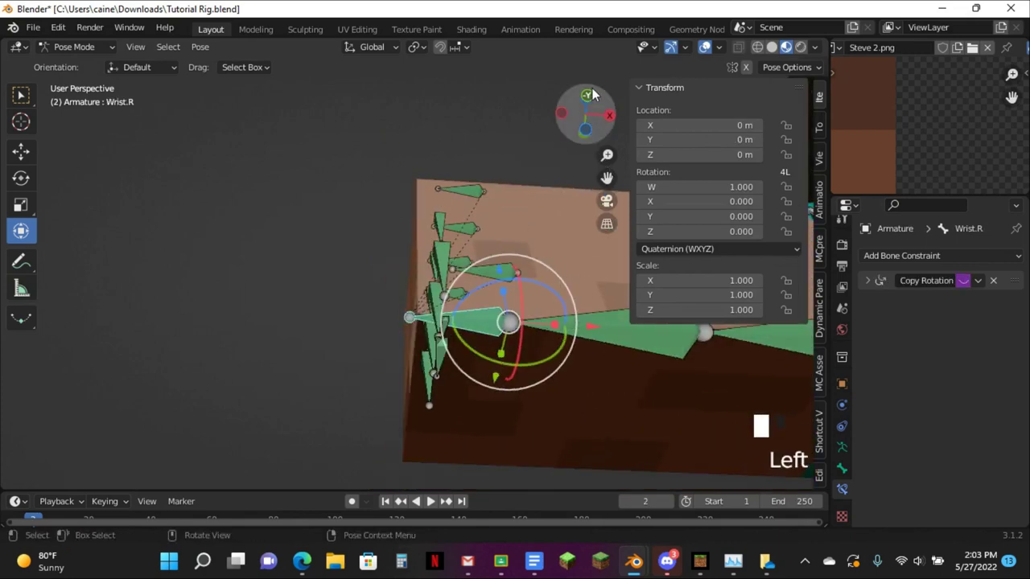
left_click(590, 94)
scroll(509, 127, "down", 3)
key("r")
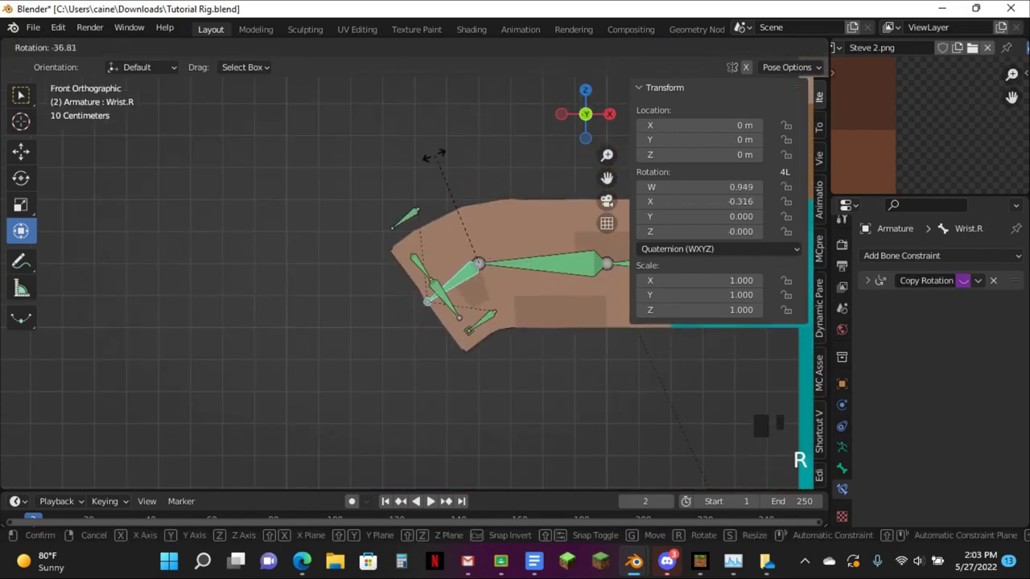
left_click(439, 157)
key("alt+r")
Test-rotate Bottom Arm.R in side view, and clear its rotation
left_click(539, 263)
middle_click_drag(537, 310, 593, 352)
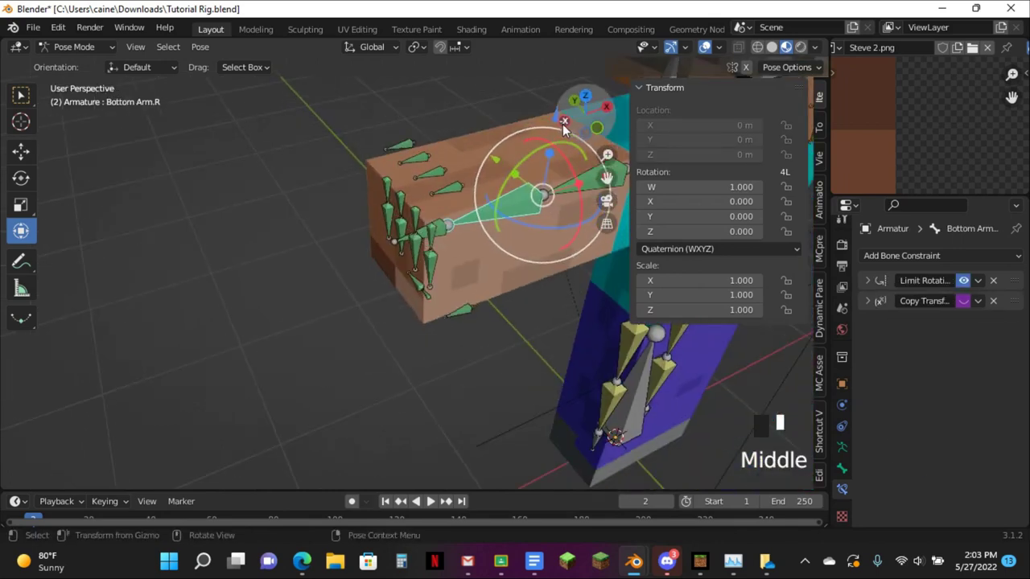
left_click(564, 121)
key("r")
key("alt+r")
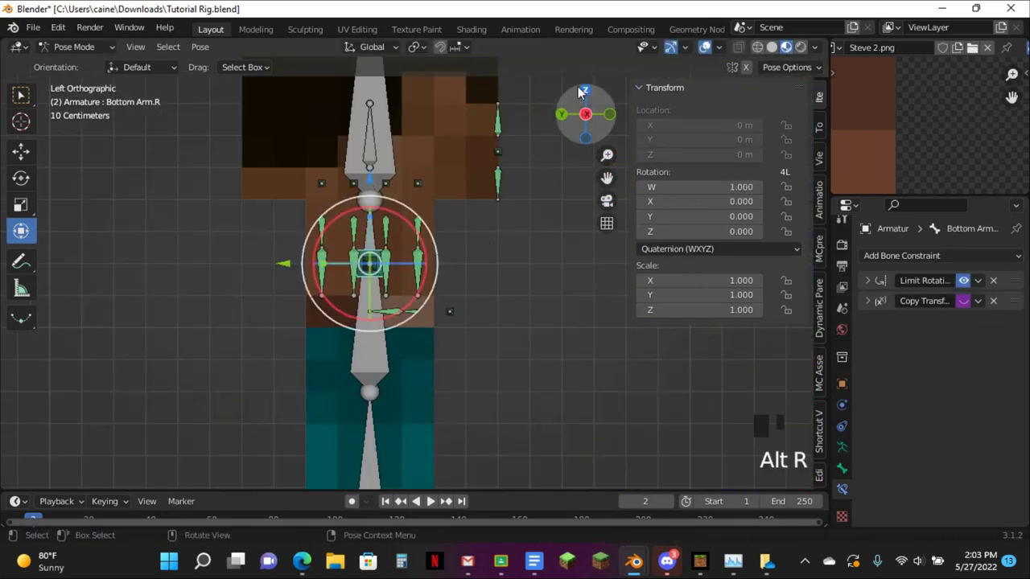
Bend Bottom Arm.R forward in top view, and turn off Simplify in the render settings
left_click(584, 91)
key("r")
left_click(786, 427)
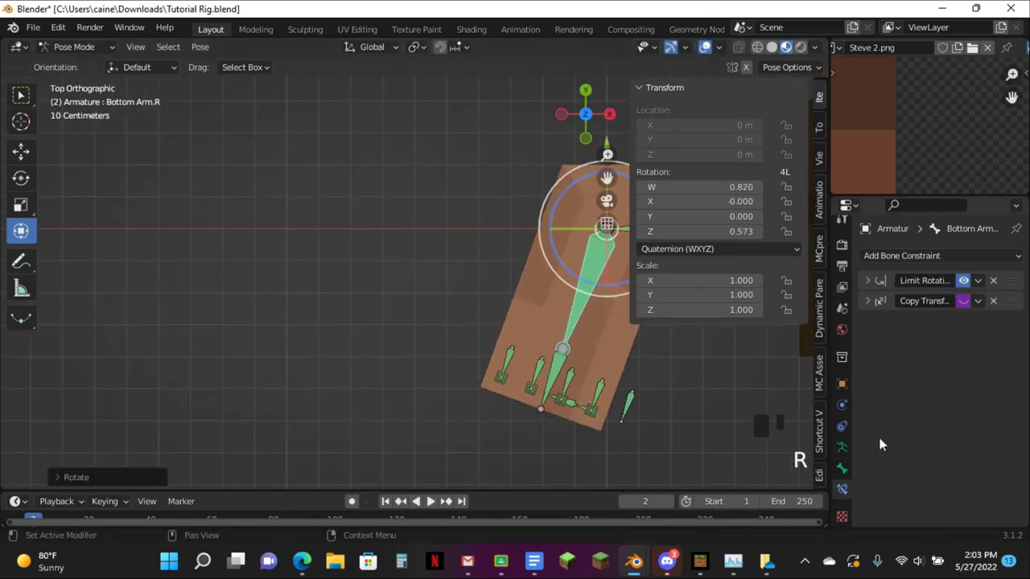
left_click(842, 244)
scroll(912, 455, "down", 5)
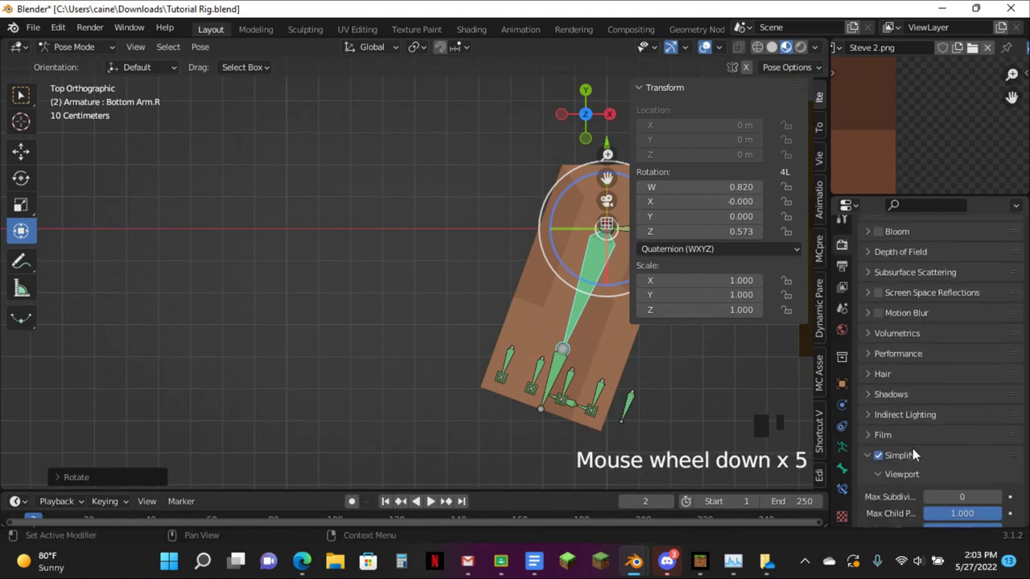
left_click(880, 456)
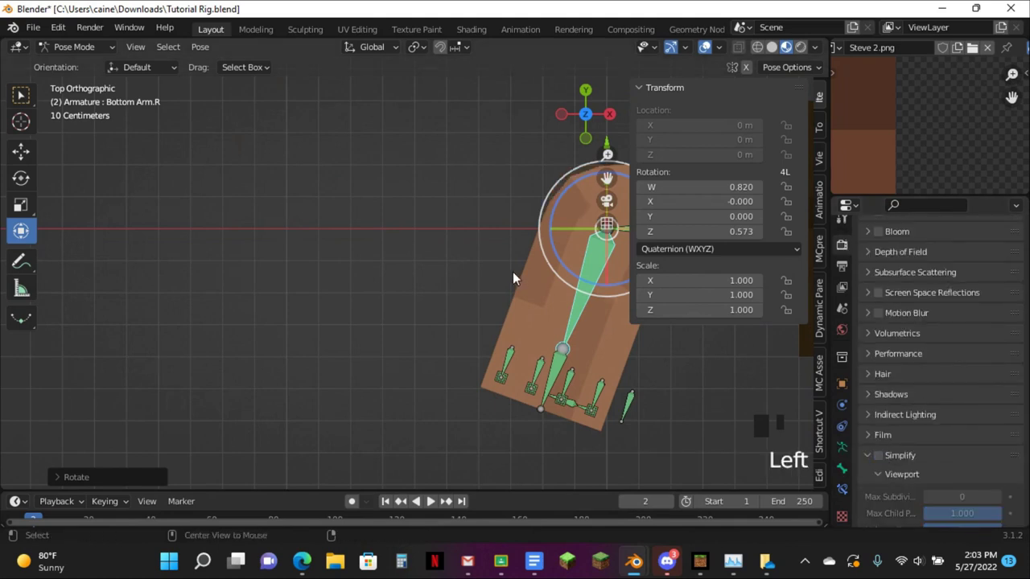
Reset Bottom Arm.R, bend it again to test the elbow without Simplify, and clear its rotation
key("alt+r")
key("r")
left_click(510, 361)
middle_click_drag(510, 361, 479, 161)
key("alt+r")
scroll(586, 124, "up", 2)
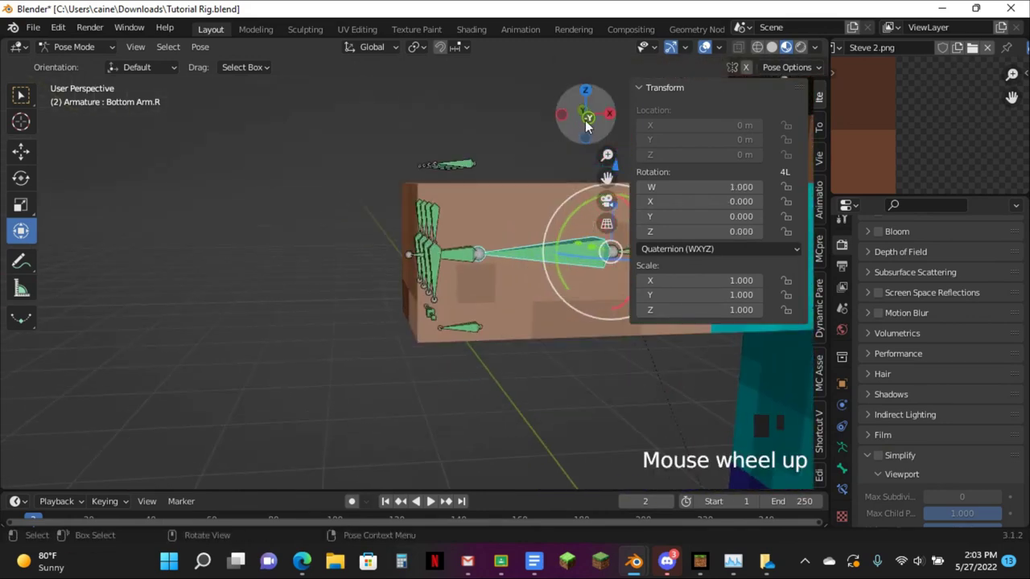
Select the four finger controls above the hand, turn Simplify back on, and move the controls outward about 0.05 m
left_click(587, 119)
left_click_drag(435, 131, 487, 158)
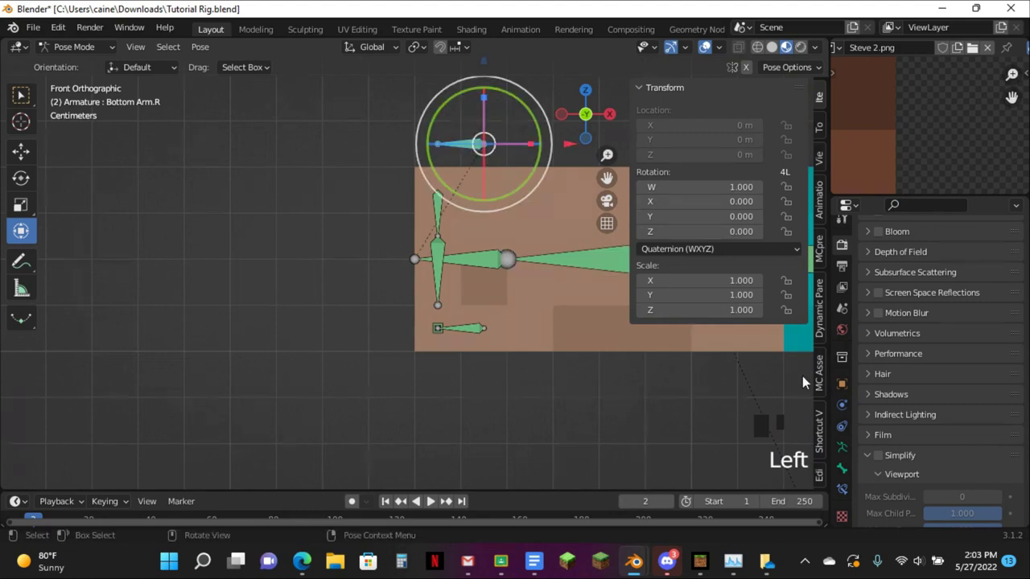
left_click(878, 456)
key("g")
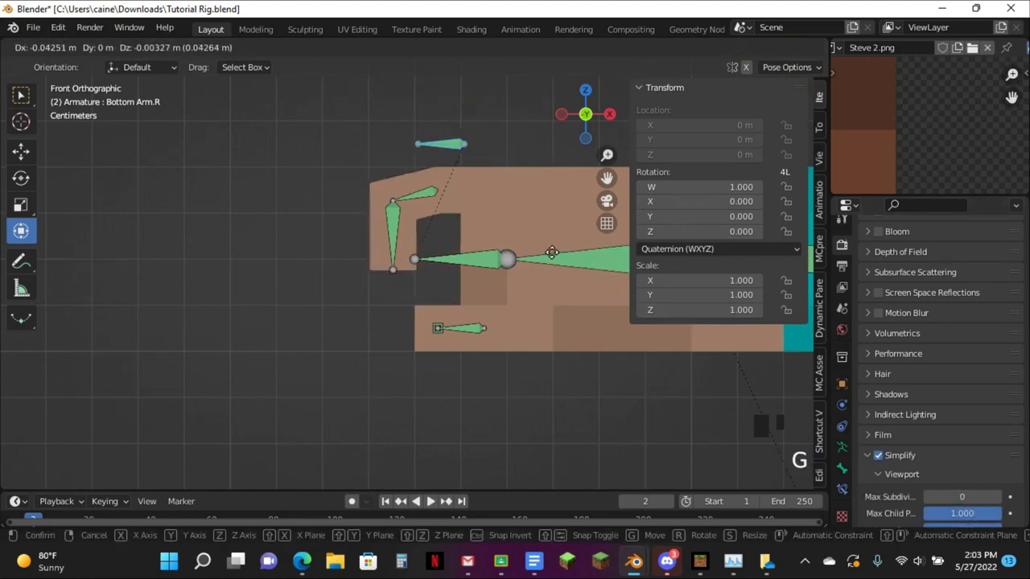
left_click(547, 253)
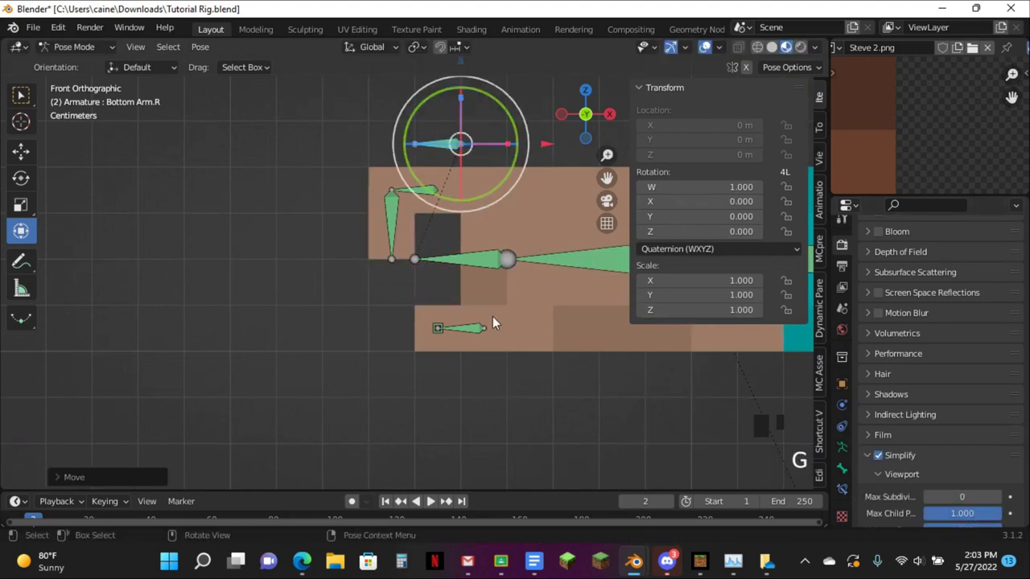
Move Finger 5 CTRL.R on Y in bottom view to bend finger 5
left_click(485, 319)
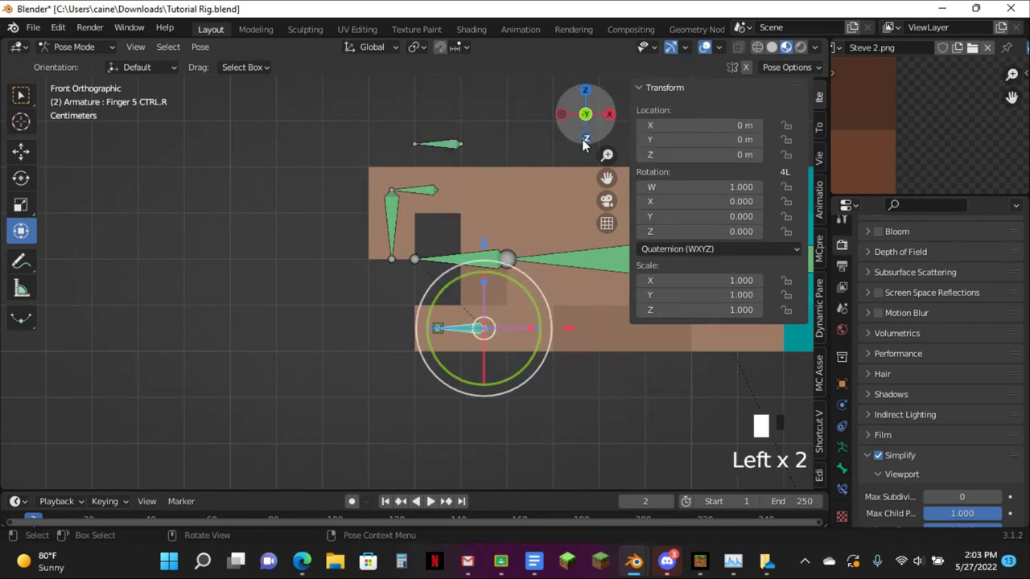
left_click(585, 139)
key("g")
left_click(504, 210)
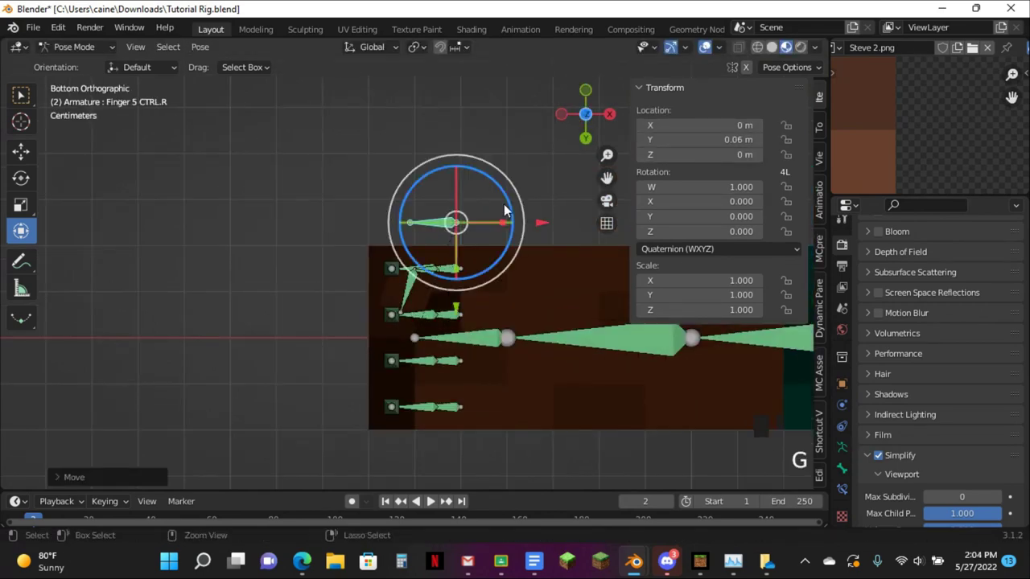
key("g")
left_click(510, 207)
In Edit Mode on the arm mesh, select the edge loops at the bent fingers' outer corners and set their mean crease to 0.00
middle_click_drag(510, 207, 494, 333)
scroll(494, 333, "down", 1)
left_click(494, 230)
key("Tab")
left_click(586, 124)
left_click_drag(607, 177, 535, 207)
scroll(432, 233, "up", 3)
left_click(326, 305, "alt")
middle_click_drag(326, 306, 568, 311)
left_click(306, 319, "alt+shift")
left_click(274, 313, "alt+shift")
left_click(568, 311, "alt+shift")
left_click_drag(748, 271, 708, 272)
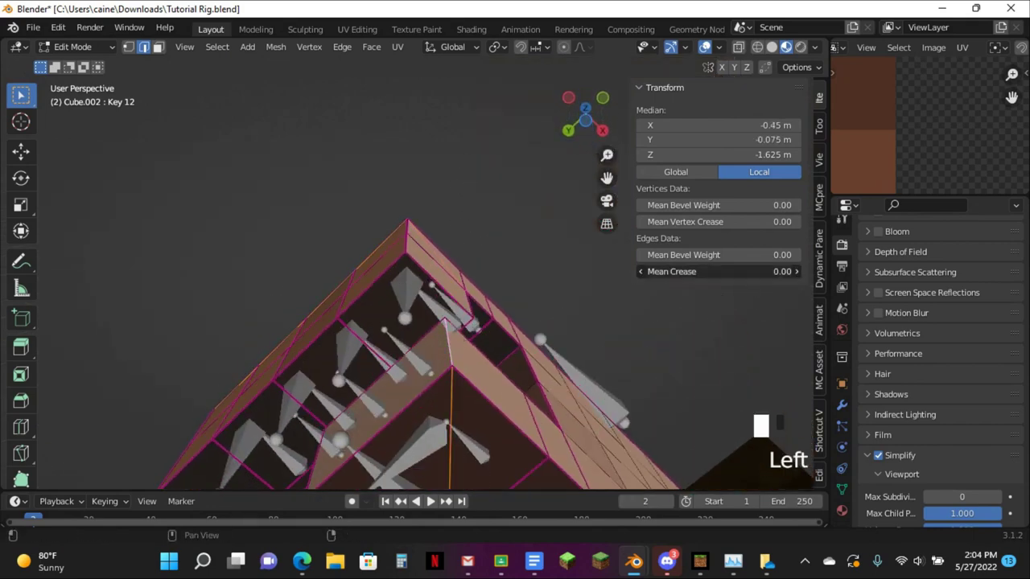
Return to Pose Mode on the armature and clear the locations of Finger 5 CTRL.R and the four finger controls
middle_click_drag(482, 346, 542, 361)
key("Tab")
left_click(457, 293)
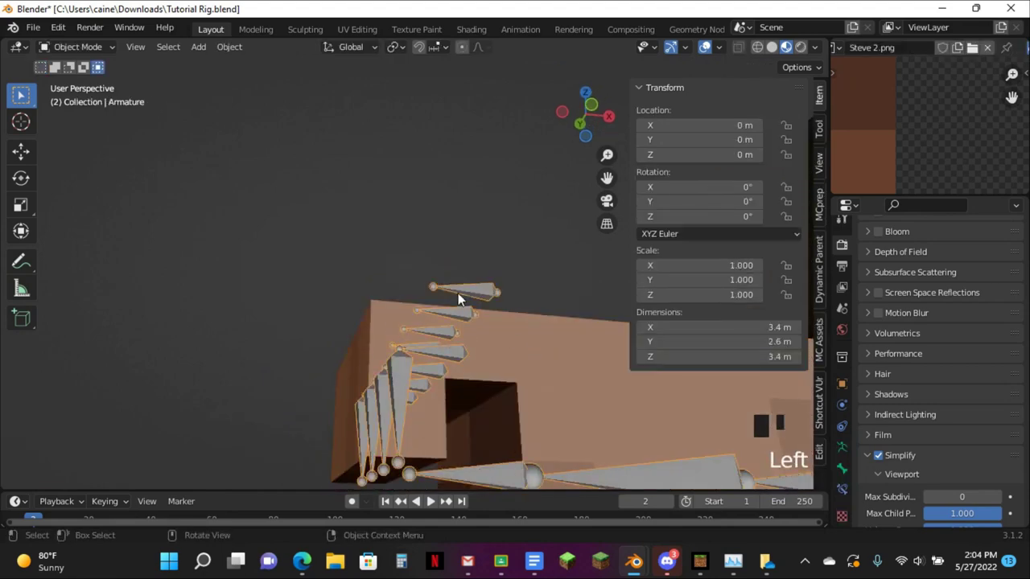
key("ctrl+Tab")
key("g")
left_click(499, 281)
scroll(510, 273, "down", 2)
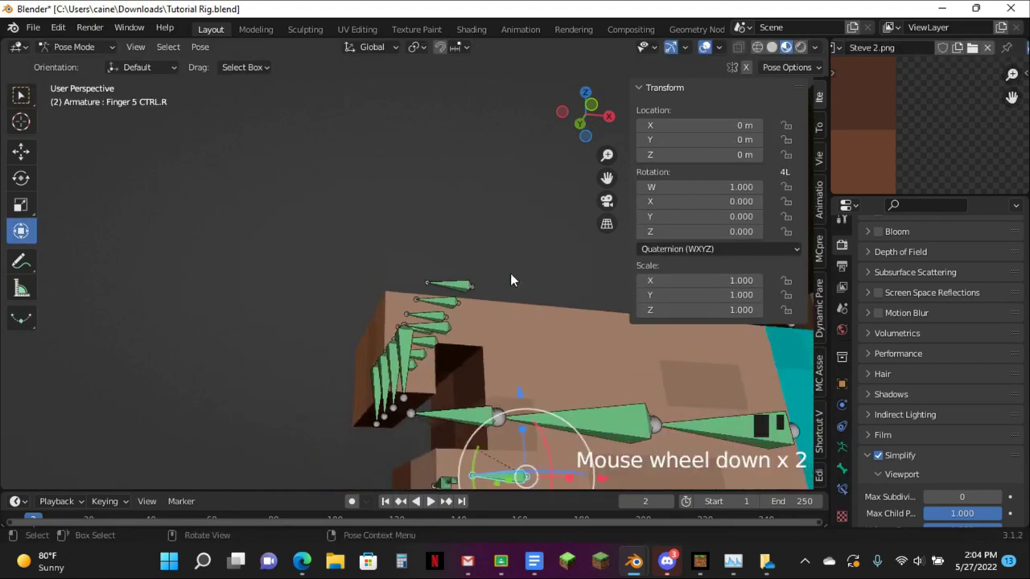
key("alt+g")
left_click_drag(421, 232, 473, 291)
key("alt+g")
scroll(470, 292, "up", 2)
In Edit Mode on the arm mesh, select the edge loops along the hand's upper outer edge and set their mean crease to 0.00
key("ctrl+Tab")
left_click(441, 328)
key("Tab")
middle_click_drag(442, 328, 469, 323)
left_click(444, 317, "alt")
left_click(382, 312, "alt+shift")
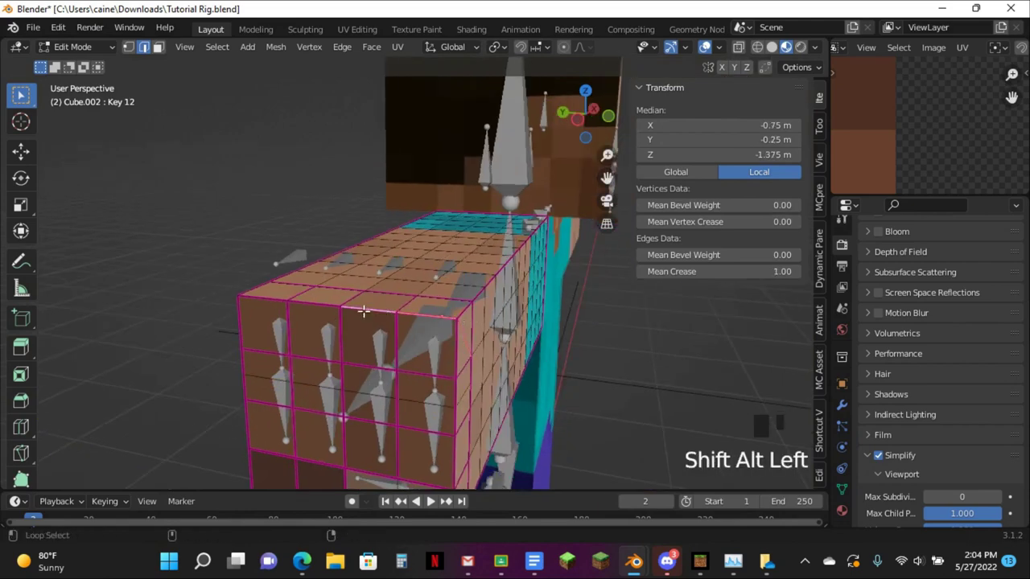
left_click(321, 306, "alt+shift")
middle_click_drag(326, 306, 564, 306)
left_click(589, 309, "alt+shift")
left_click(719, 271)
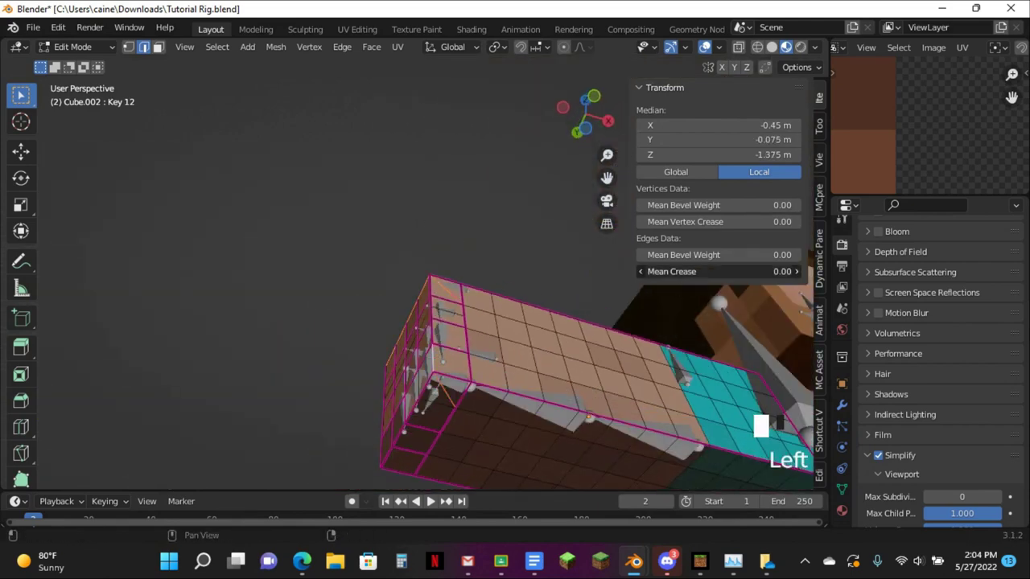
Leave Edit Mode on the arm and turn off Simplify to show the smoothed hand
key("Tab")
middle_click_drag(533, 237, 580, 258)
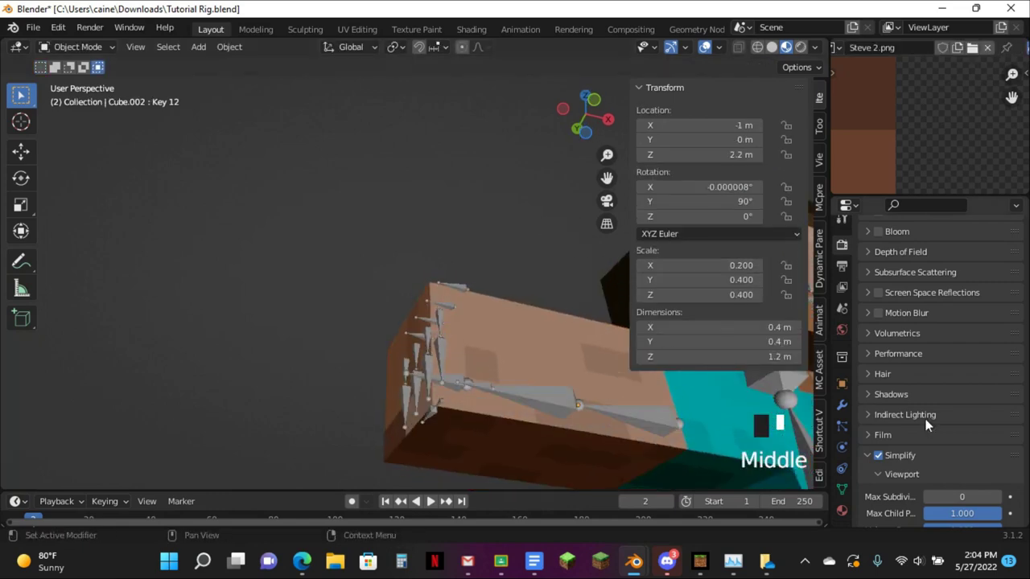
left_click(878, 456)
middle_click_drag(363, 184, 514, 321)
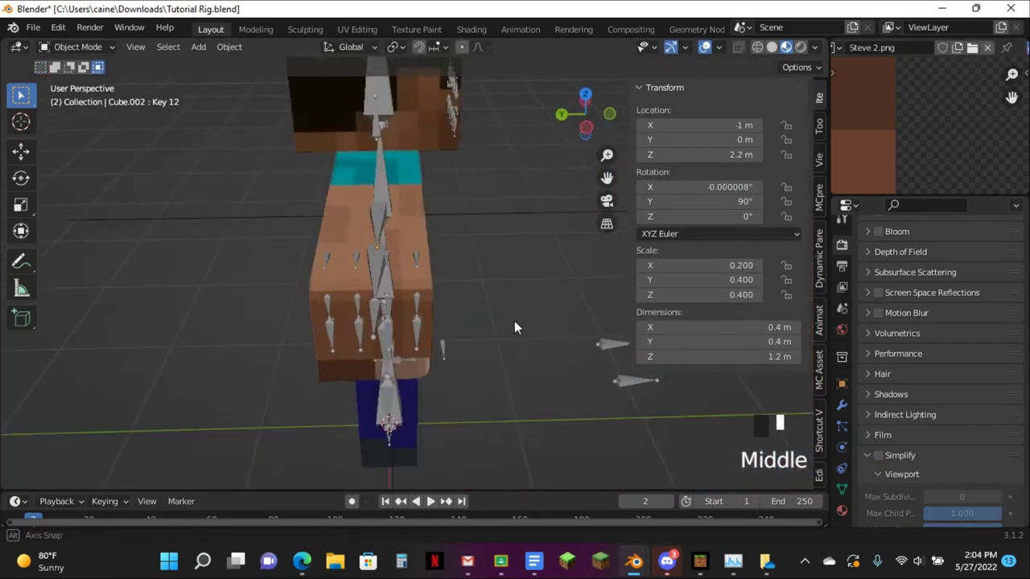
scroll(377, 223, "up", 4)
middle_click_drag(377, 222, 533, 184)
In Pose Mode, move Finger 1 CTRL.R to test the smoothed finger bend and clear its location
left_click(315, 330)
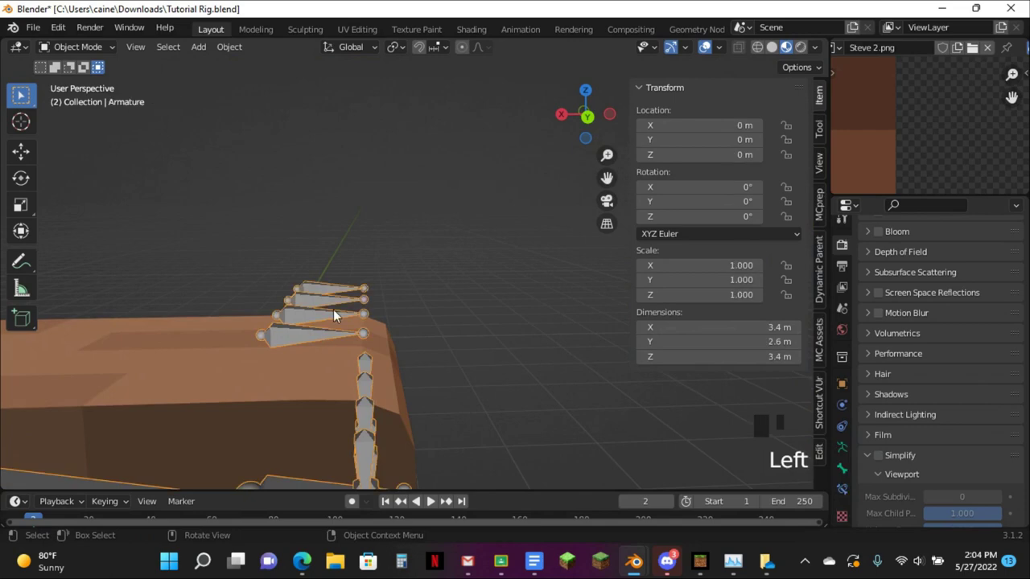
key("ctrl+Tab")
left_click(346, 284)
key("g")
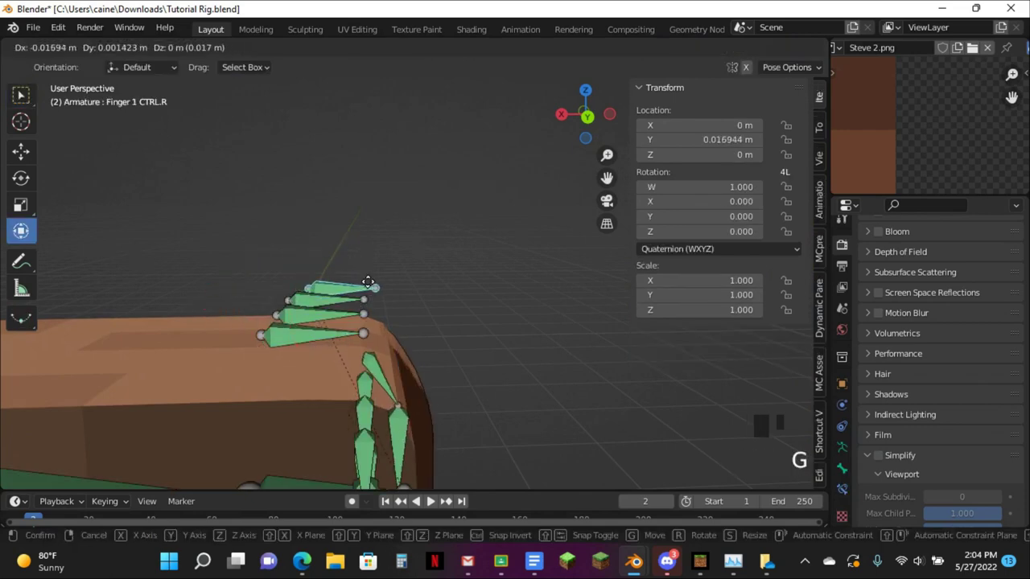
left_click(384, 288)
middle_click_drag(384, 288, 485, 263)
key("g")
left_click(497, 282)
key("alt+g")
Bend finger 5 with Finger 5 CTRL.R by about 0.05 m as a test, clear its location, and turn Simplify back on
left_click_drag(607, 178, 607, 16)
middle_click_drag(515, 224, 516, 170)
left_click(536, 204)
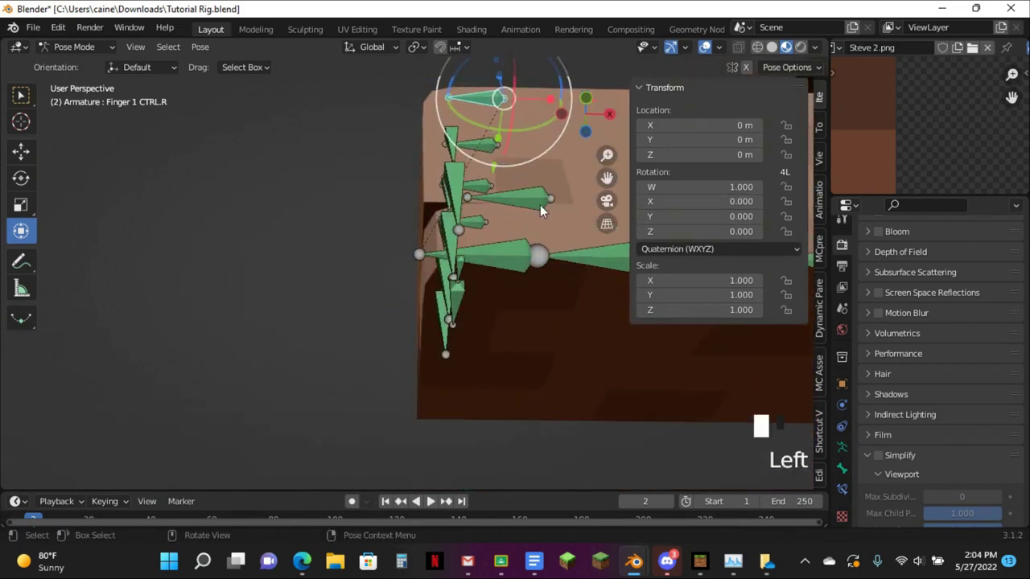
scroll(528, 200, "up", 2)
key("g")
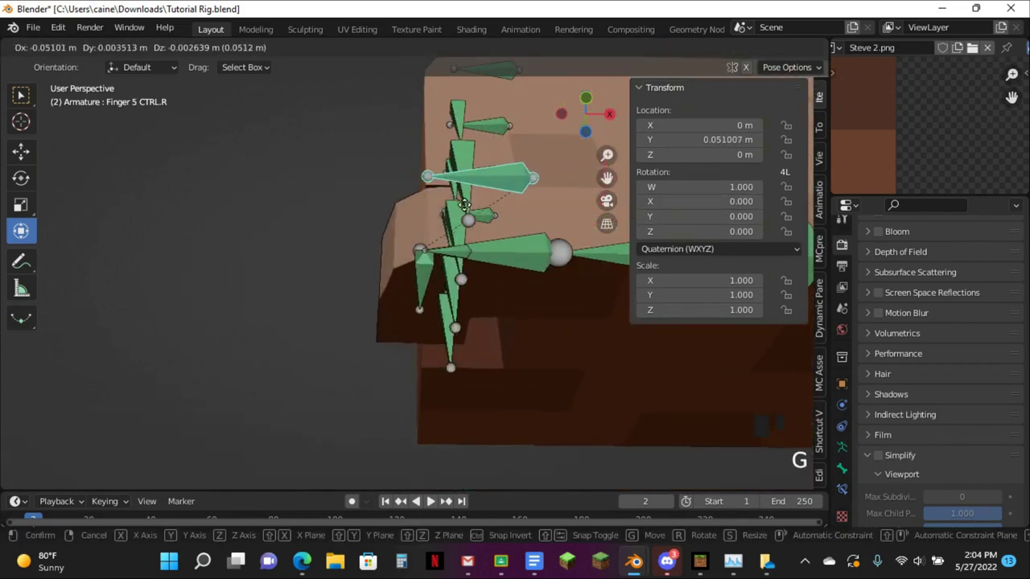
left_click(444, 207)
middle_click_drag(444, 207, 430, 160)
key("g")
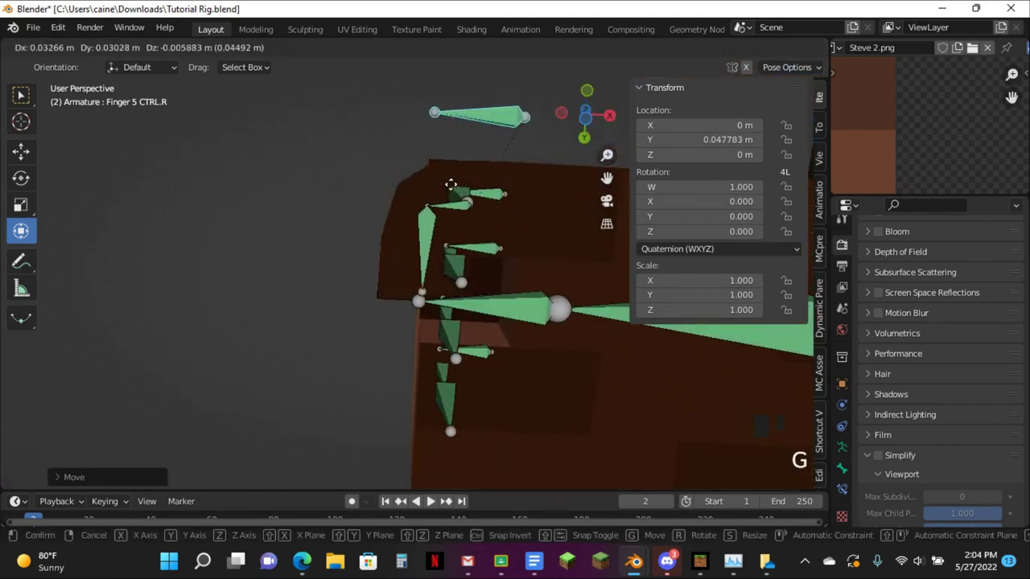
left_click(438, 179)
key("alt+g")
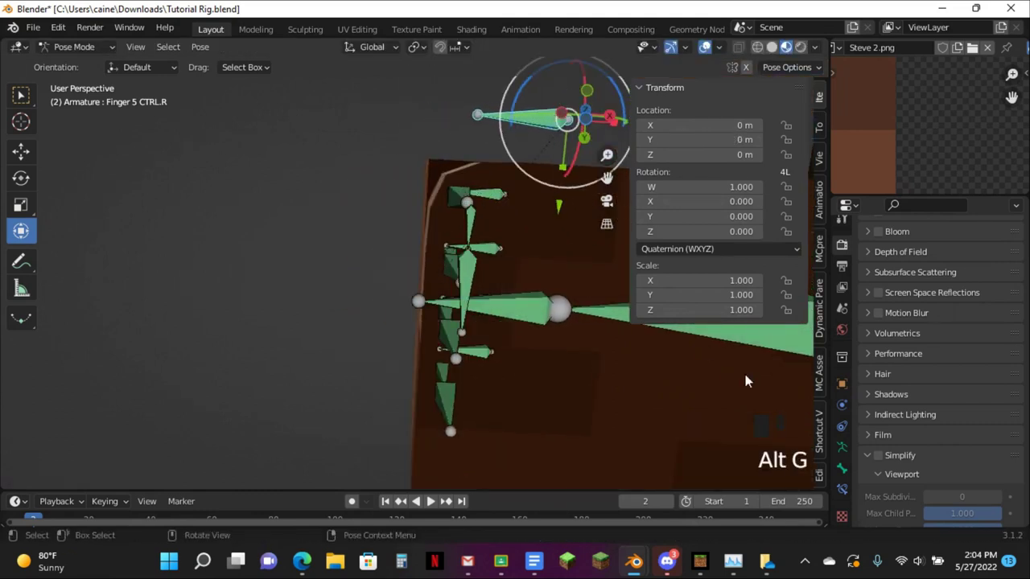
left_click(878, 455)
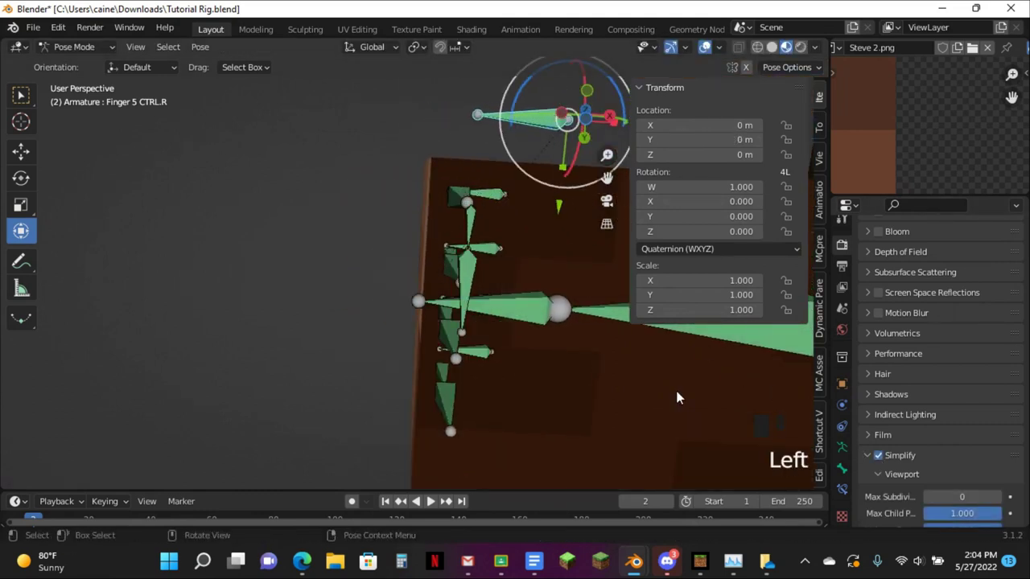
Rotate Wrist.R in front view to test the wrist bend with and without Simplify, then clear its rotation
scroll(672, 433, "down", 5)
middle_click_drag(672, 432, 480, 393)
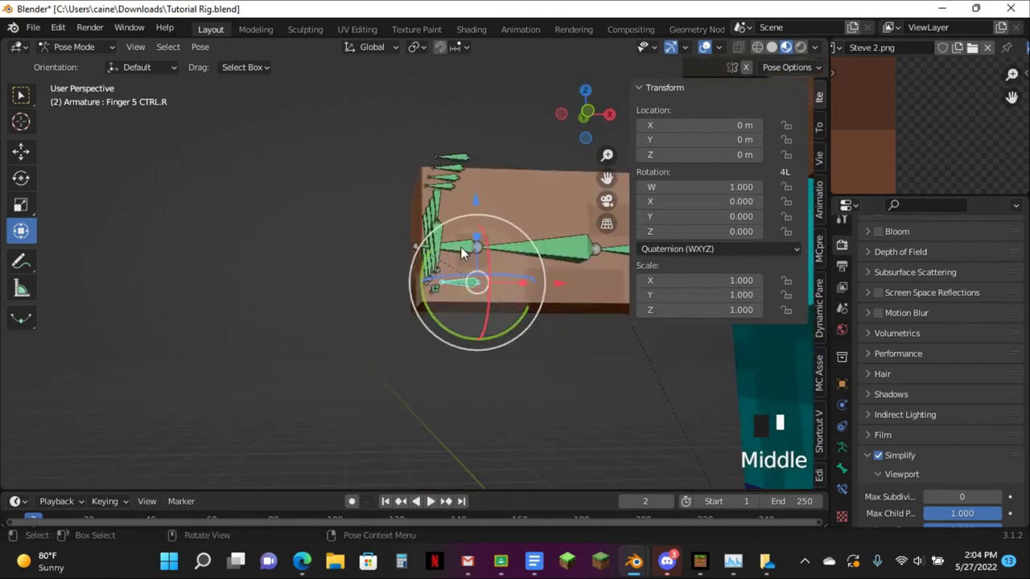
left_click(531, 250)
left_click(587, 112)
key("r")
left_click(552, 172)
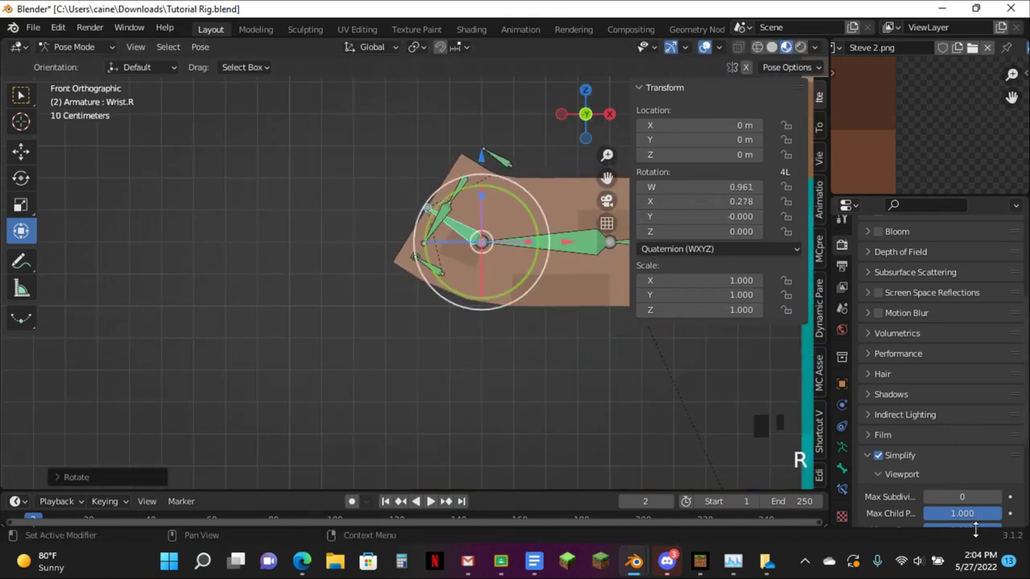
left_click(878, 456)
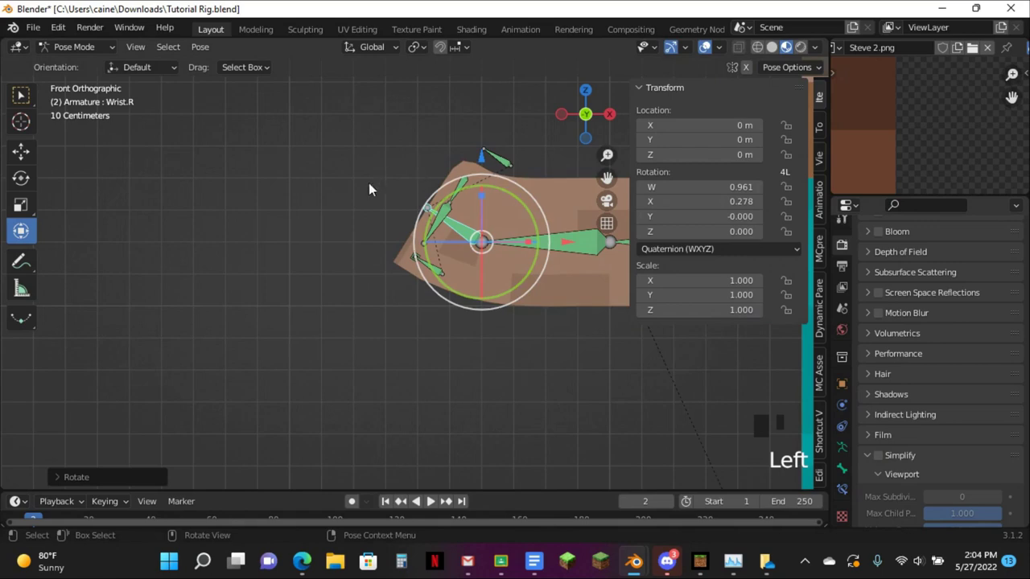
key("r")
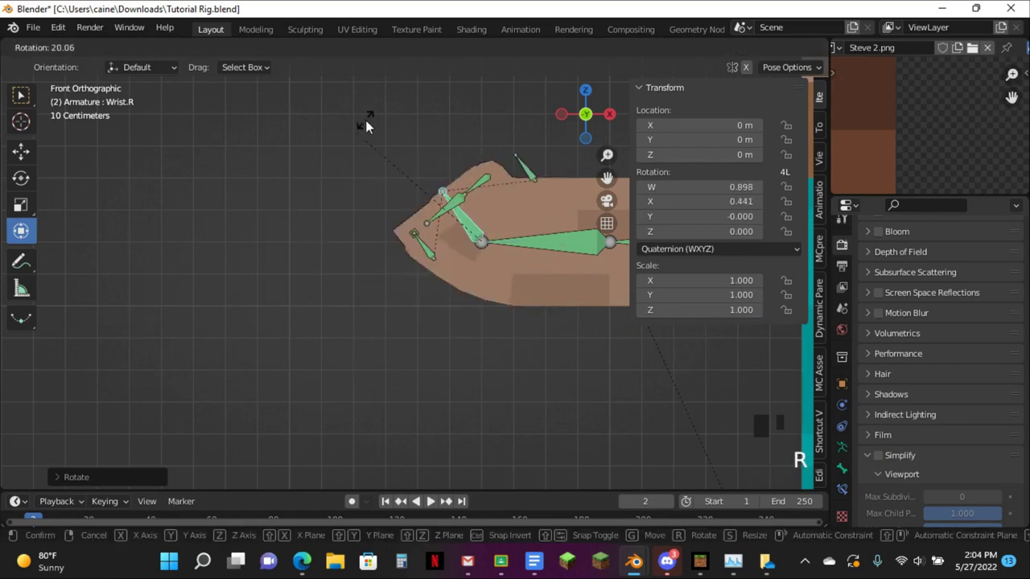
left_click(366, 121)
key("alt+r")
left_click(878, 456)
scroll(724, 354, "down", 4)
left_click_drag(607, 178, 339, 225)
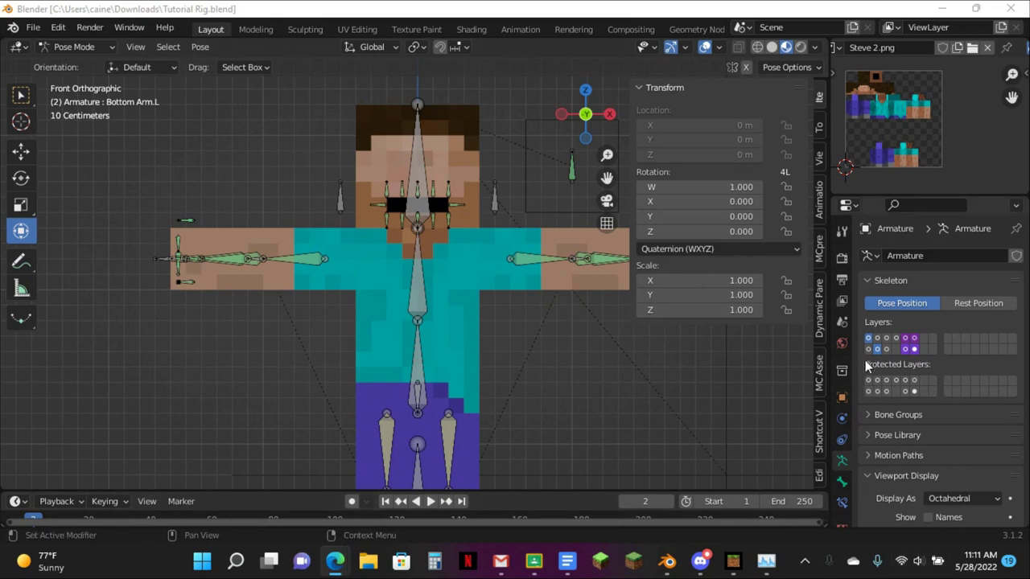
Select the finger controls above the right hand, move them to test the finger bend, and undo the move
scroll(563, 241, "up", 3)
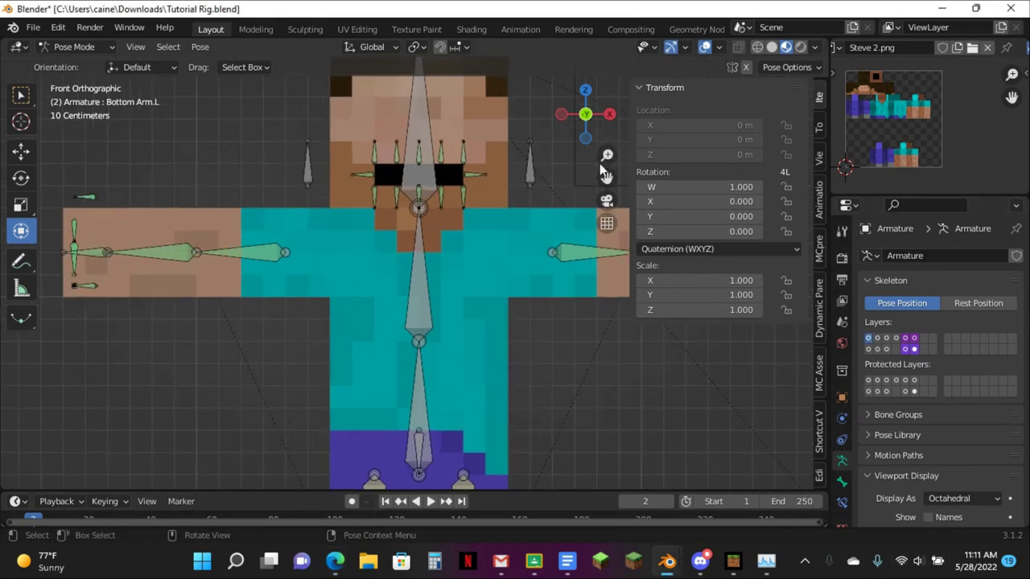
mouse_move(599, 173)
middle_mouse_down("shift")
mouse_move(880, 304)
mouse_move(937, 274)
middle_mouse_up("shift")
scroll(380, 247, "up", 2)
left_click_drag(314, 267, 369, 350)
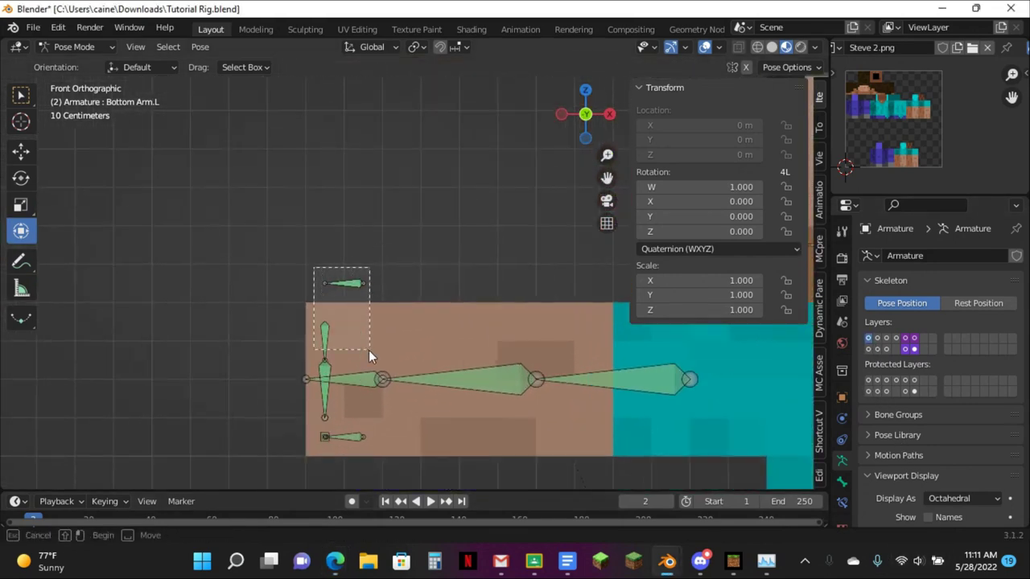
middle_click_drag(340, 441, 425, 264)
key("g")
left_click(388, 256)
key("ctrl+z")
Move the right thumb's control several times to check how the thumb bends away from the hand
left_click(363, 341)
middle_click_drag(365, 336, 413, 249)
left_click(432, 216)
key("g")
left_click(408, 208)
scroll(303, 250, "up", 5)
middle_click_drag(302, 251, 362, 273)
key("g")
right_click(358, 257)
key("ctrl+z")
key("g")
left_click(301, 215)
Rotate the thumb bone Finger 5 Joint 3.R to inspect the gap beneath it and clear its rotation
left_click(302, 336)
middle_click_drag(302, 336, 283, 299)
key("r")
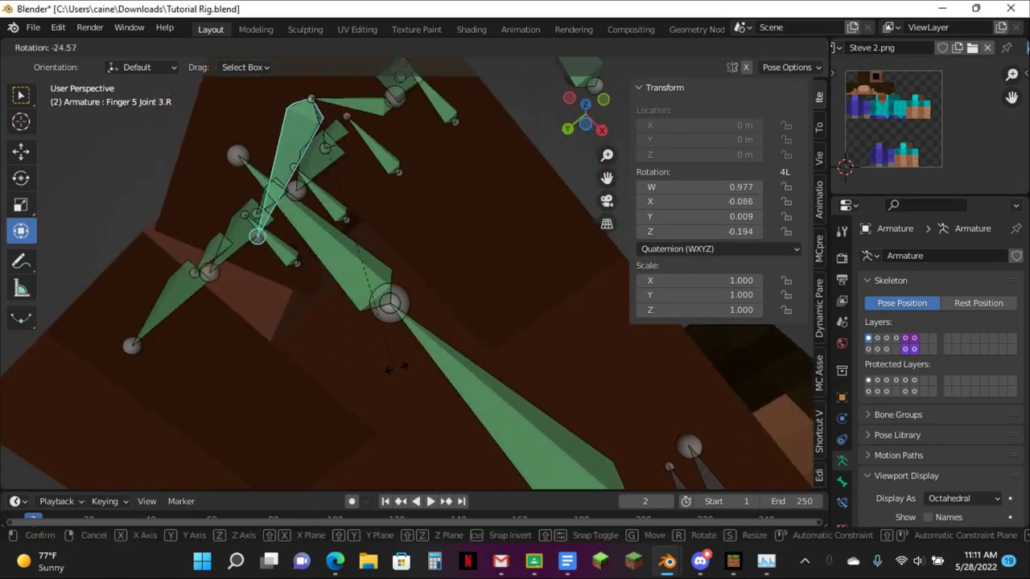
left_click(410, 367)
middle_click_drag(410, 367, 529, 343)
key("alt+r")
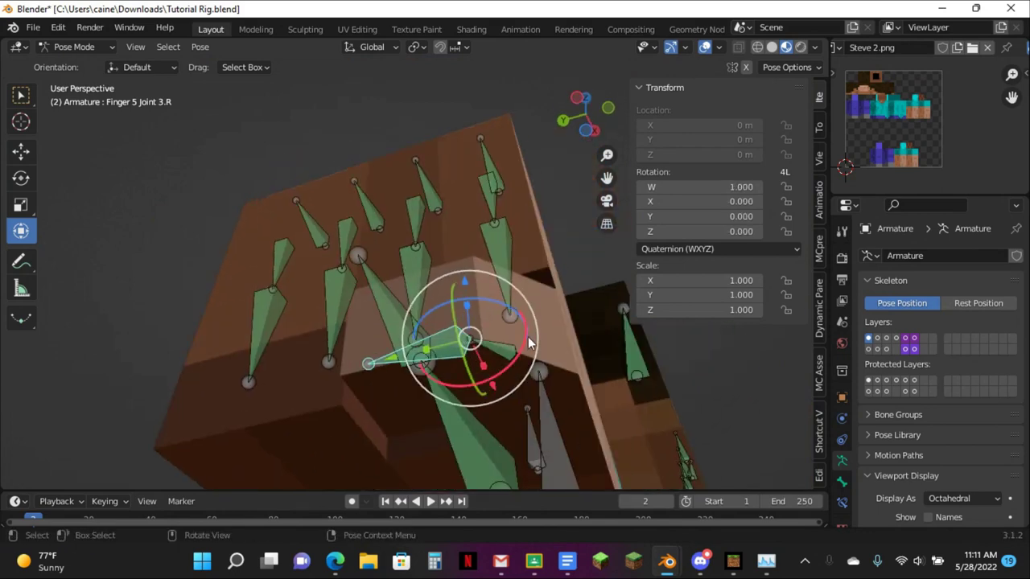
Test Finger 5 CTRL.R once more and undo it, and try moving the four finger controls above the hand
left_click(634, 344)
middle_click_drag(635, 345, 527, 173)
key("g")
left_click(476, 126)
key("ctrl+z")
middle_click_drag(473, 121, 288, 246)
left_click_drag(288, 253, 362, 313)
key("g")
right_click(297, 321)
Enter Edit Mode on the right arm mesh Cube.002 and turn off X-ray near the thumb
middle_click_drag(364, 355, 658, 118)
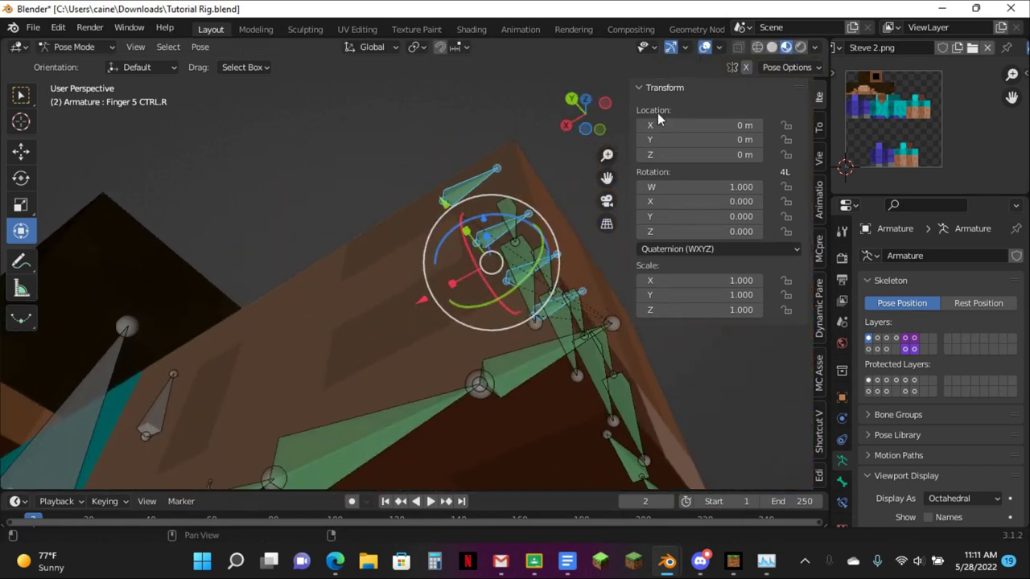
middle_click_drag(605, 190, 483, 90, "shift")
scroll(541, 273, "up", 4)
middle_click_drag(542, 273, 547, 331)
key("ctrl+Tab")
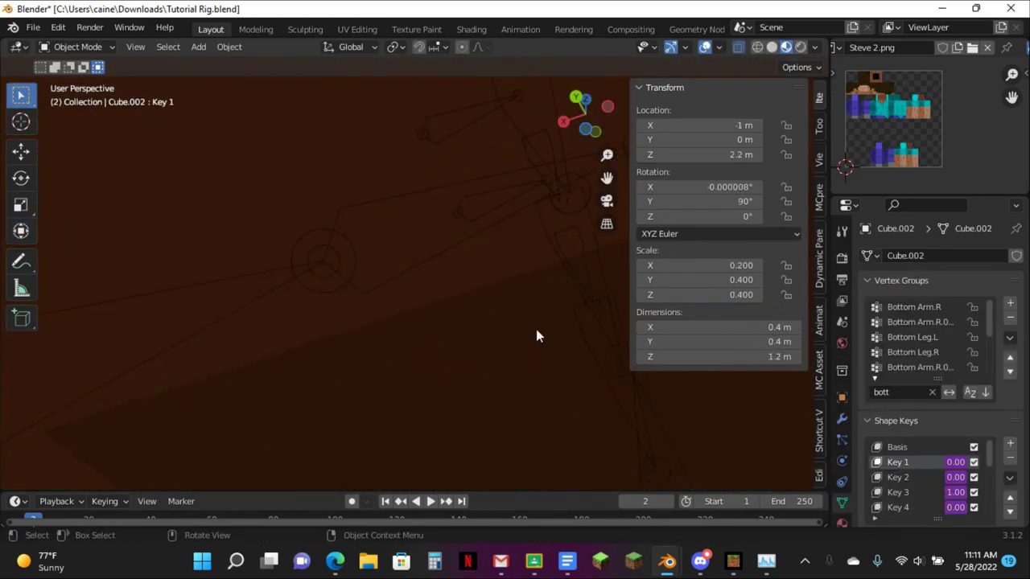
left_click(547, 338)
scroll(531, 350, "down", 3)
key("Tab")
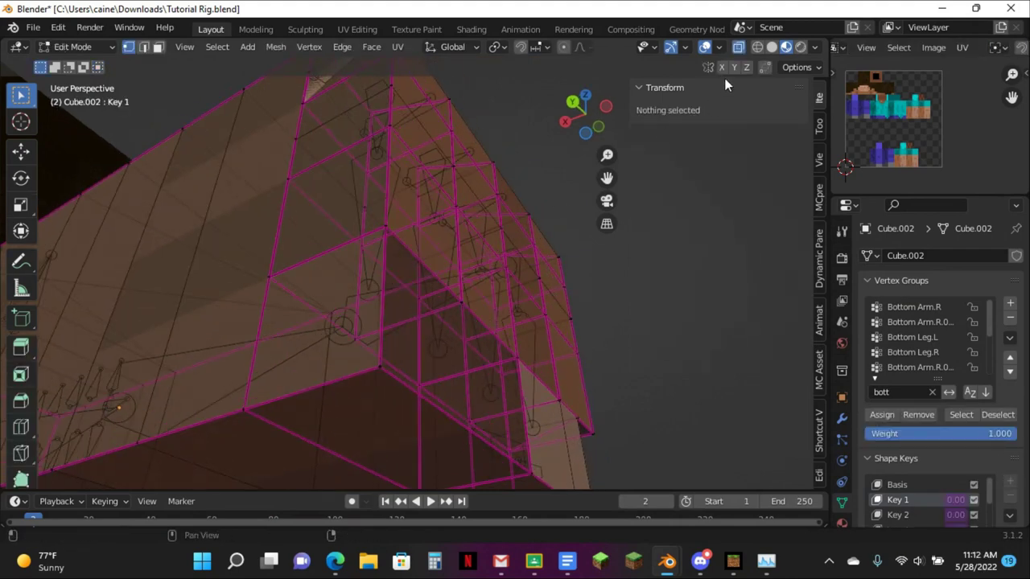
key("alt+z")
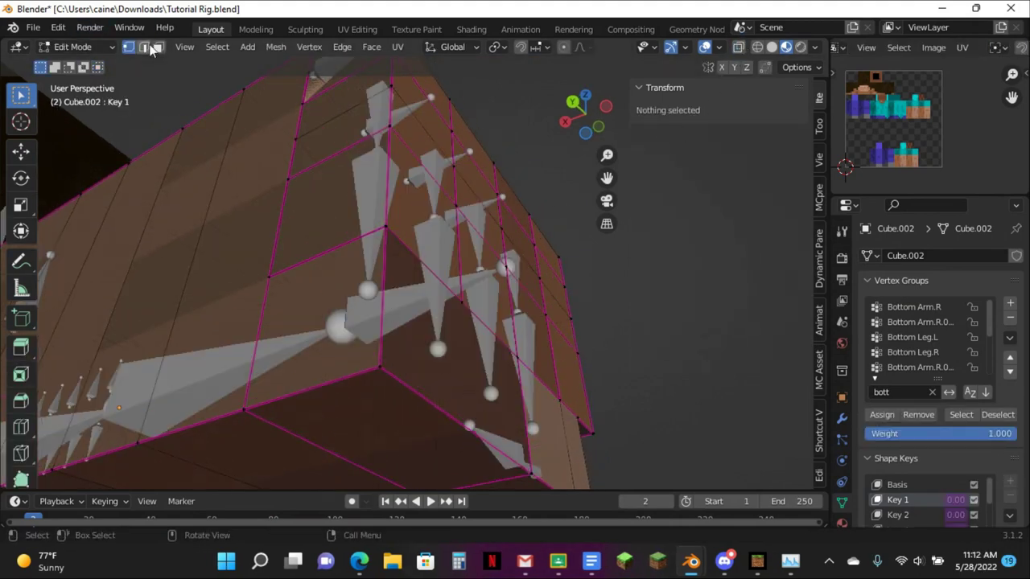
Select the end face beside the thumb, make shape key Key 13 active, and move the face with snapping in back view
left_click(460, 340)
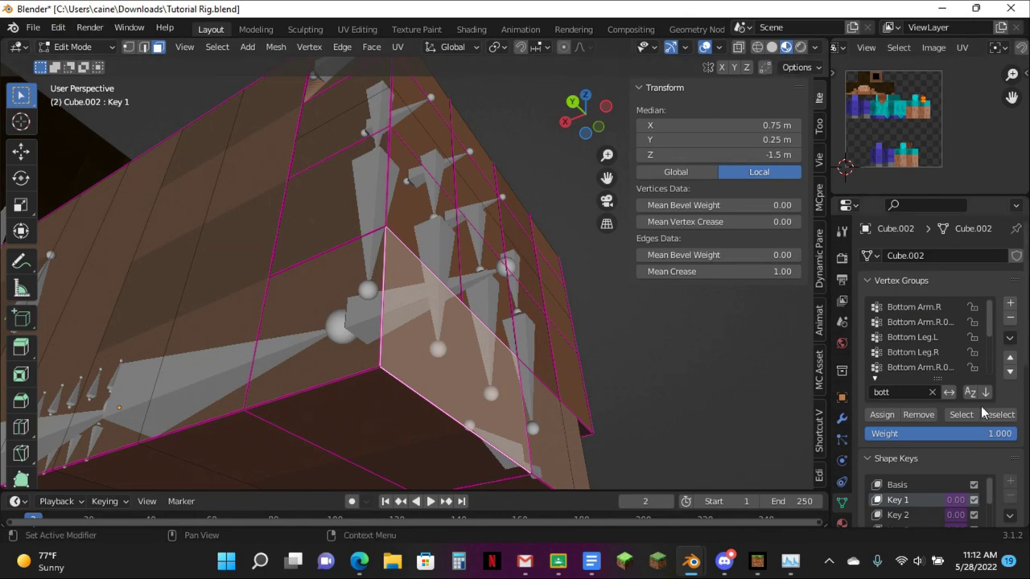
scroll(938, 500, "down", 8)
left_click(924, 395)
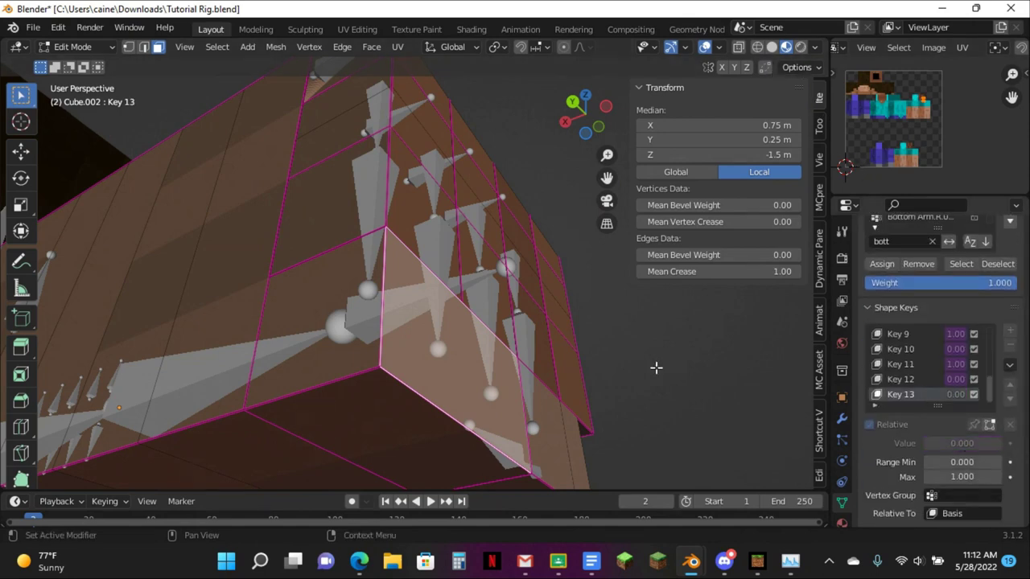
middle_click_drag(655, 367, 651, 294)
left_click(576, 105)
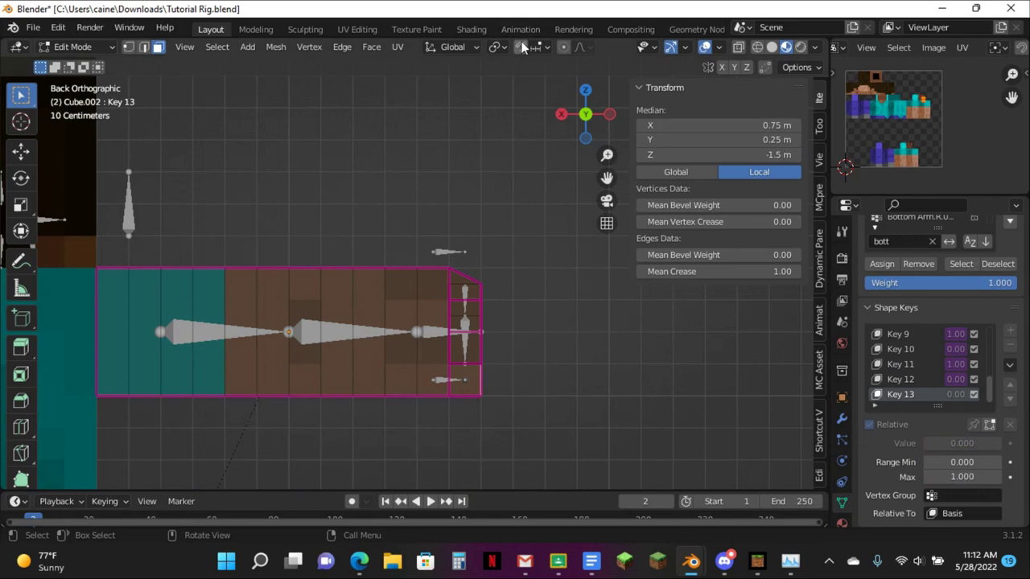
key("g")
left_click(532, 218)
middle_click_drag(532, 218, 498, 268)
key("Tab")
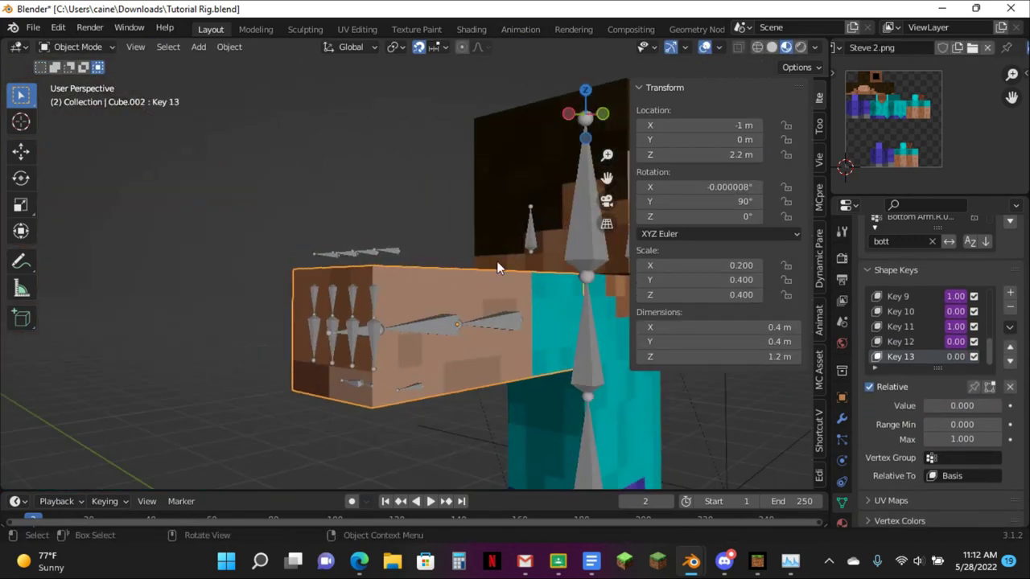
In Pose Mode, select the Arm Propeties.R bone and add a new custom property to it
left_click(535, 234)
key("ctrl+Tab")
left_click(531, 233)
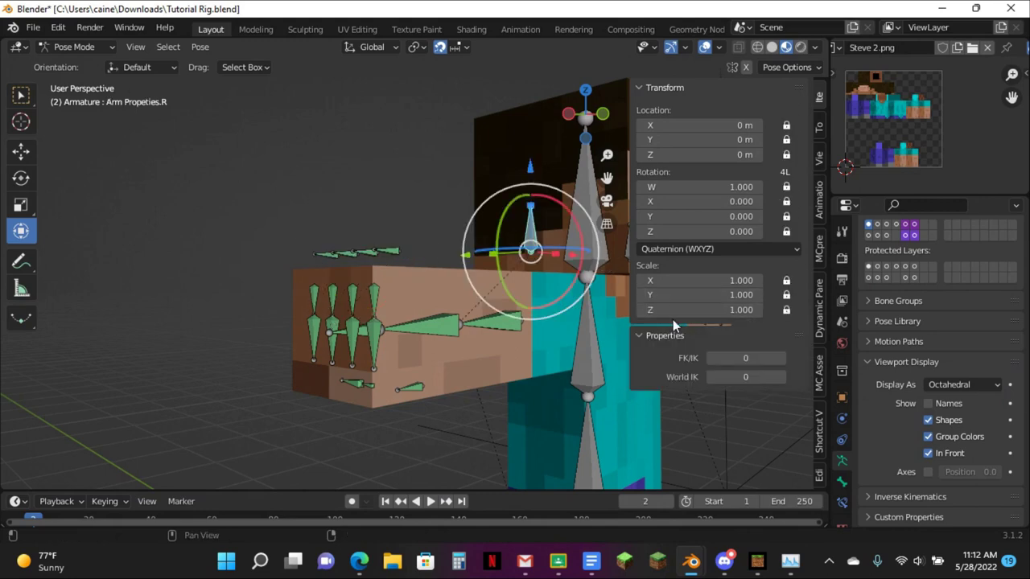
left_click(843, 481)
scroll(964, 399, "down", 10)
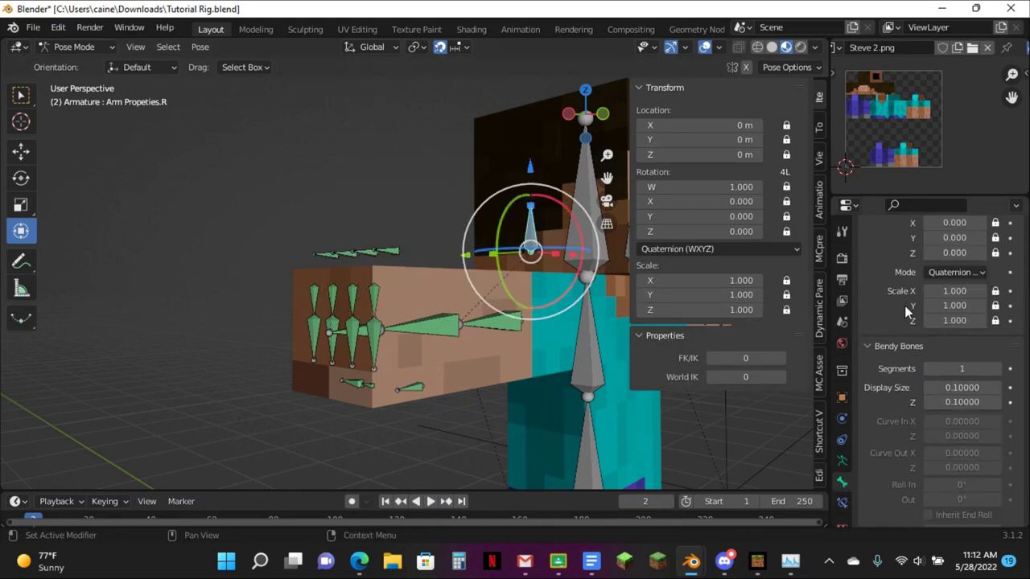
left_click(967, 465)
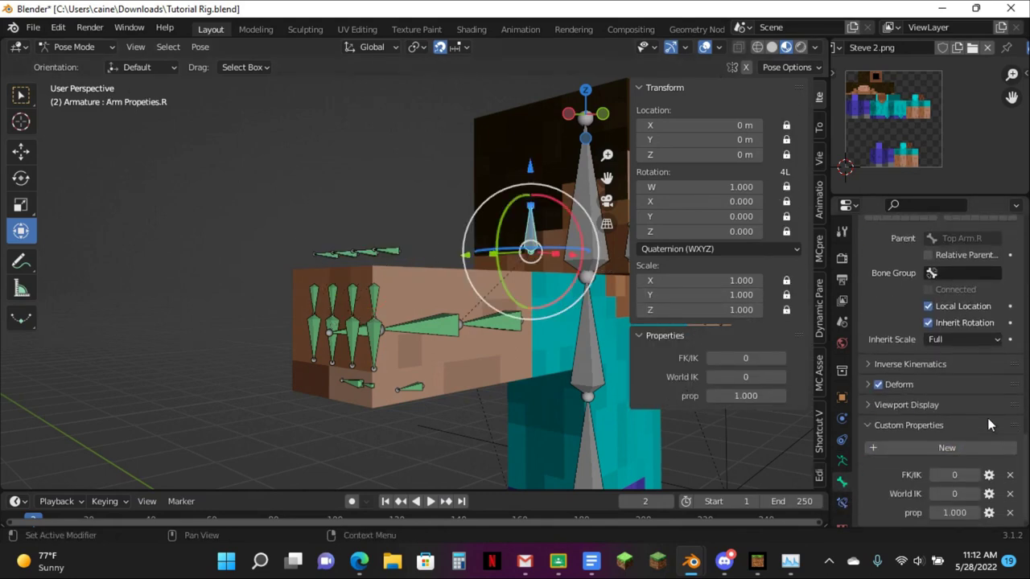
Configure the new bone property as an Integer named Thumb Fill, with default 1, minimum 0 and maximum 1
left_click(989, 515)
left_click(911, 308)
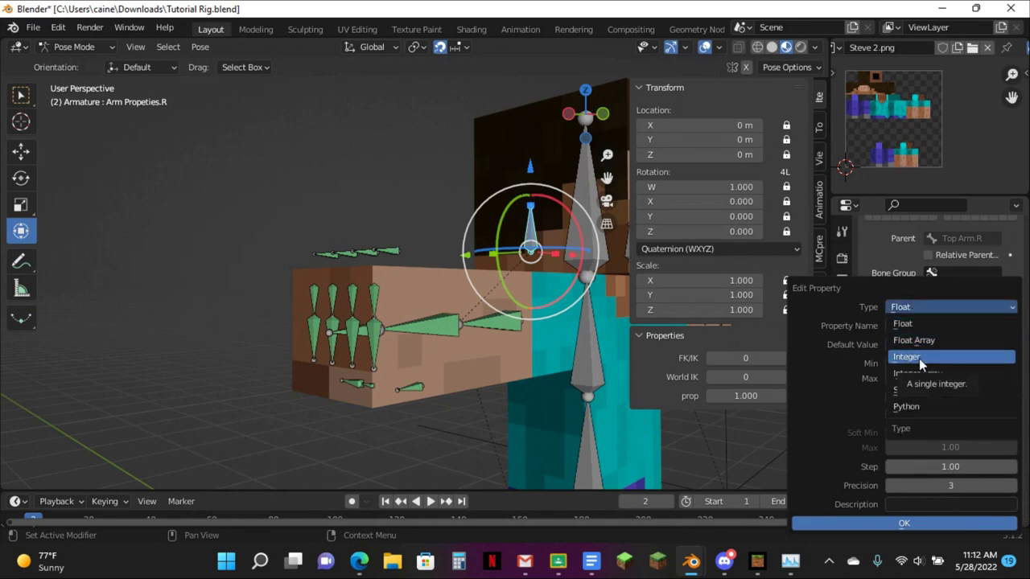
left_click(909, 358)
type("Thumb Fill")
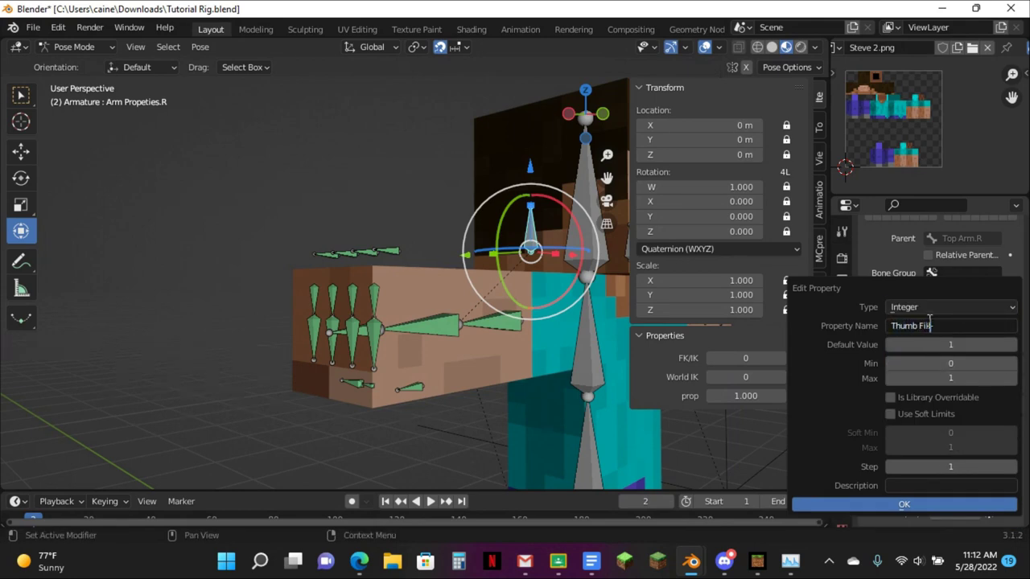
left_click(889, 344)
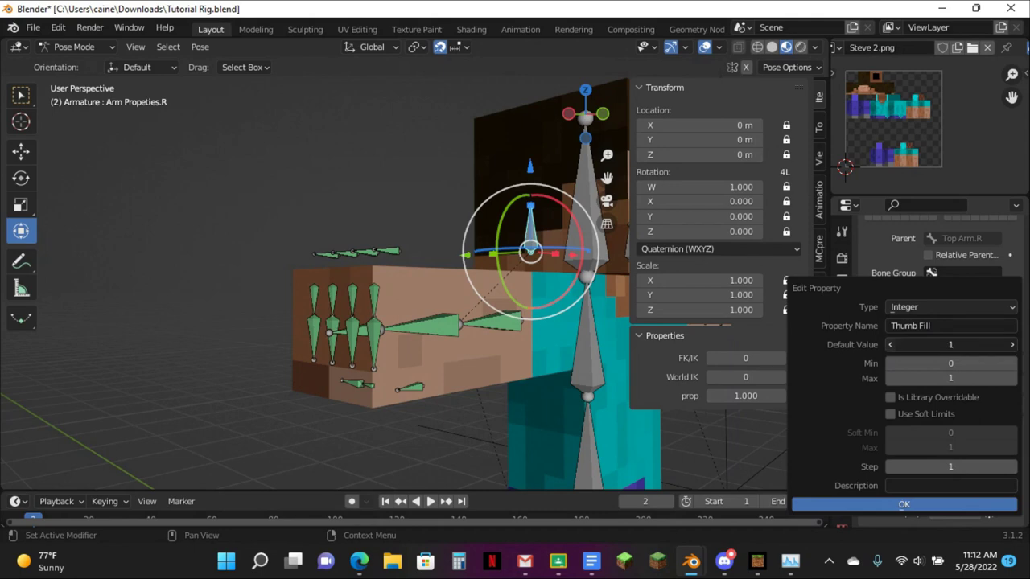
left_click(928, 504)
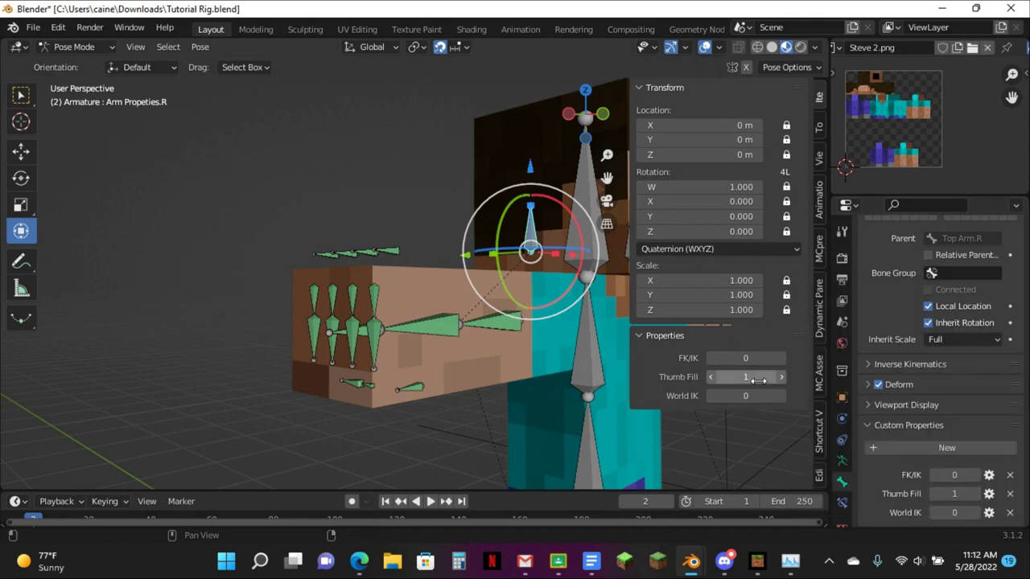
Copy the Thumb Fill property's data path and add a driver to the Key 13 shape key value on the right arm mesh
right_click(724, 379)
middle_click_drag(509, 342, 463, 341)
key("ctrl+Tab")
left_click(463, 341)
scroll(934, 430, "down", 5)
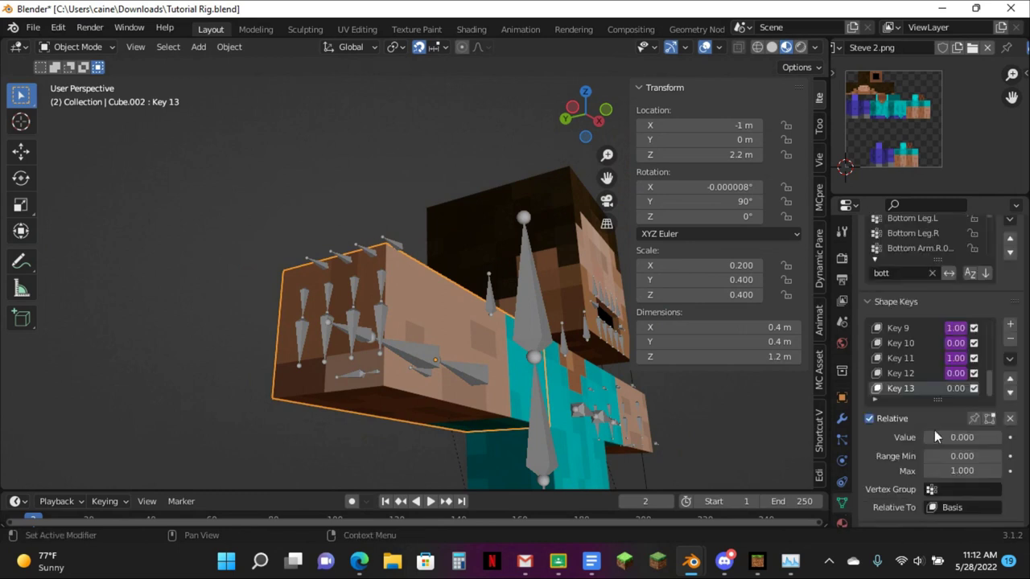
right_click(953, 437)
left_click(933, 371)
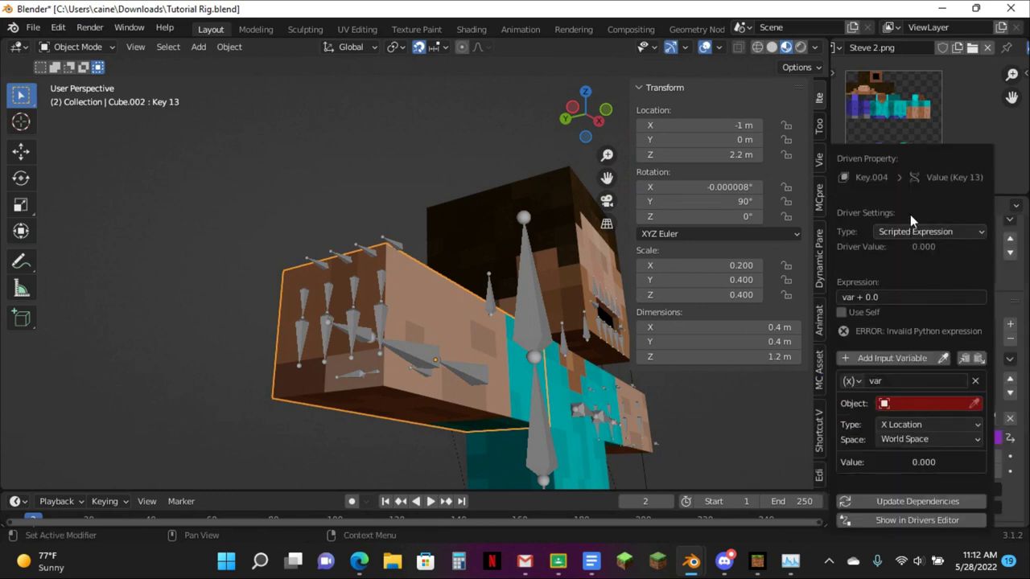
Set the driver expression to var as a single property of Armature, using the copied Thumb Fill path, and update its dependencies
left_click(873, 296)
type("var")
key("Return")
left_click(850, 382)
left_click(881, 395)
left_click(933, 398)
type("a")
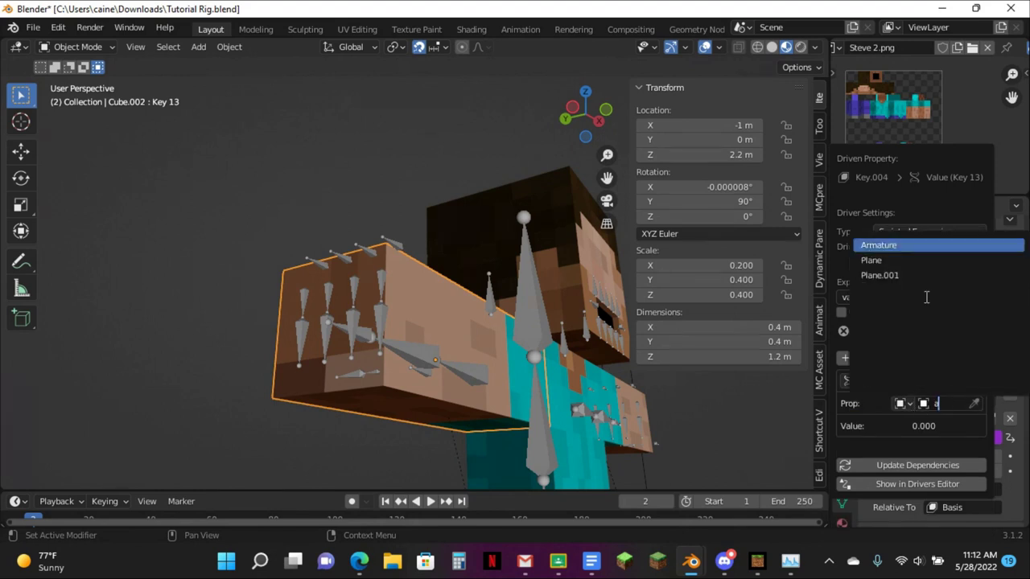
left_click(905, 246)
left_click(932, 426)
key("ctrl+v")
key("Return")
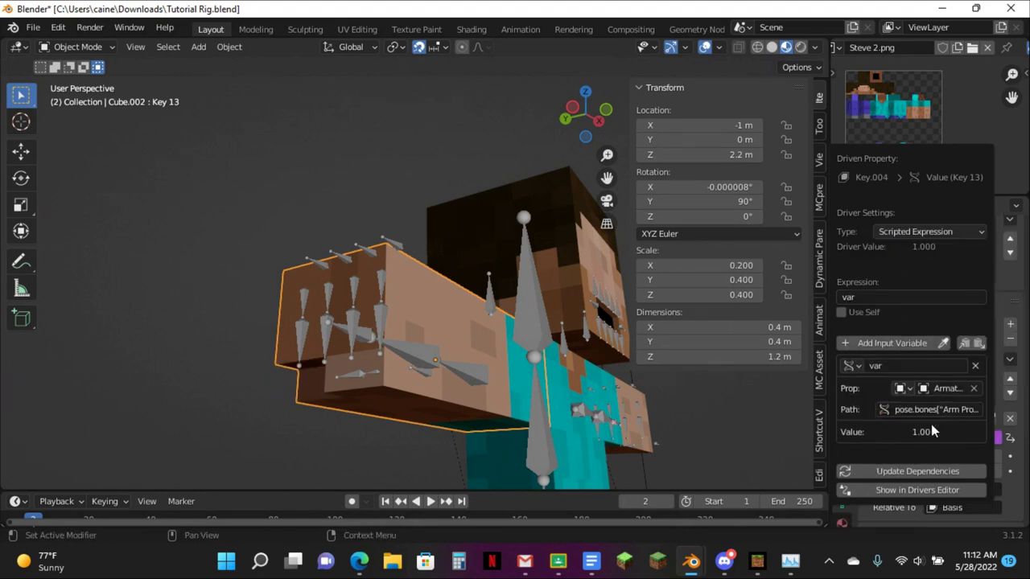
left_click(910, 471)
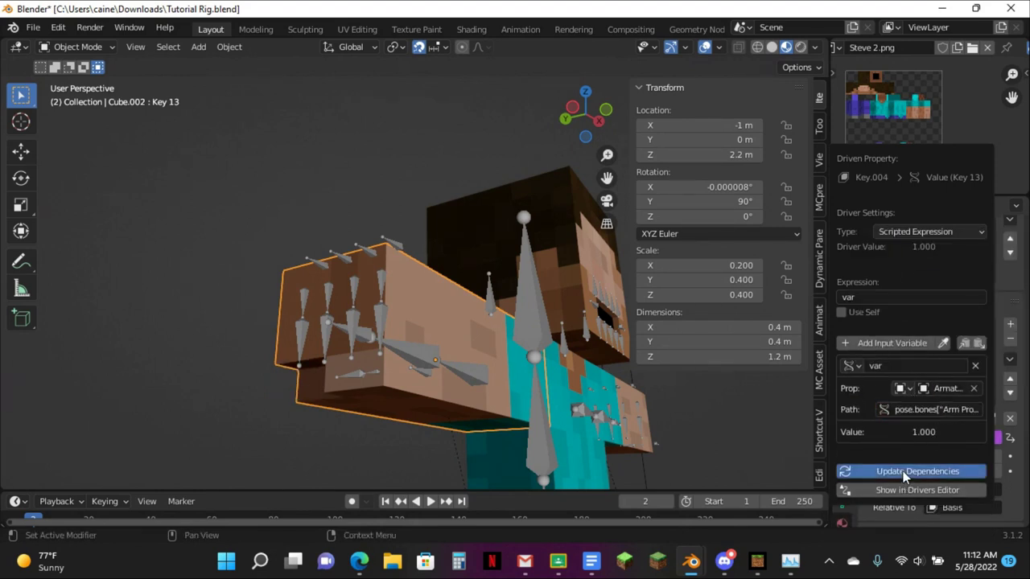
Return to Pose Mode on Arm Propeties.R and test the Thumb Fill property at 0 and 1
middle_click_drag(479, 294, 531, 270)
left_click(530, 267)
key("ctrl+Tab")
left_click_drag(734, 377, 716, 377)
middle_click_drag(288, 367, 359, 308)
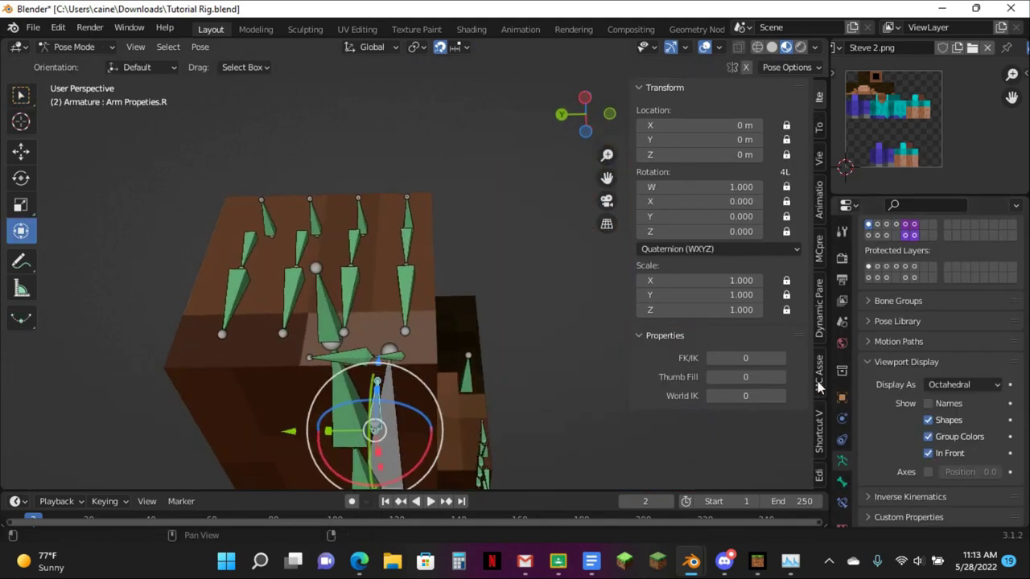
left_click(781, 377)
Box-select the four finger controls above the hand, try moving them, and turn off snapping
middle_click_drag(580, 359, 429, 195)
left_click_drag(429, 194, 515, 241)
key("g")
left_click(548, 240)
left_click(440, 47)
Try moving the four selected finger controls freely without snapping, and undo the move
key("g")
left_click(488, 125)
middle_click_drag(514, 147, 287, 135)
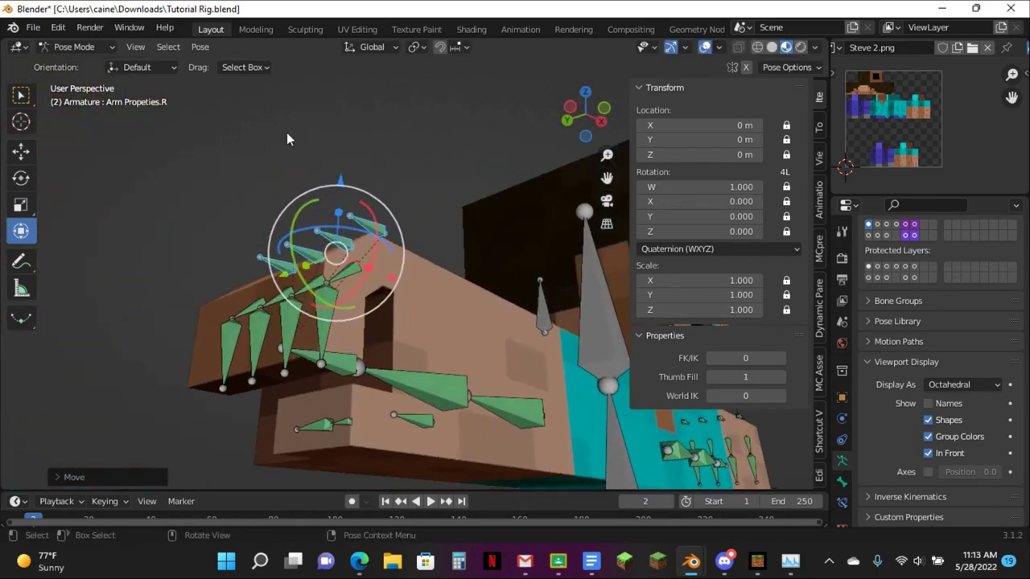
key("g")
left_click(439, 203)
middle_click_drag(463, 229, 378, 257)
key("ctrl+z")
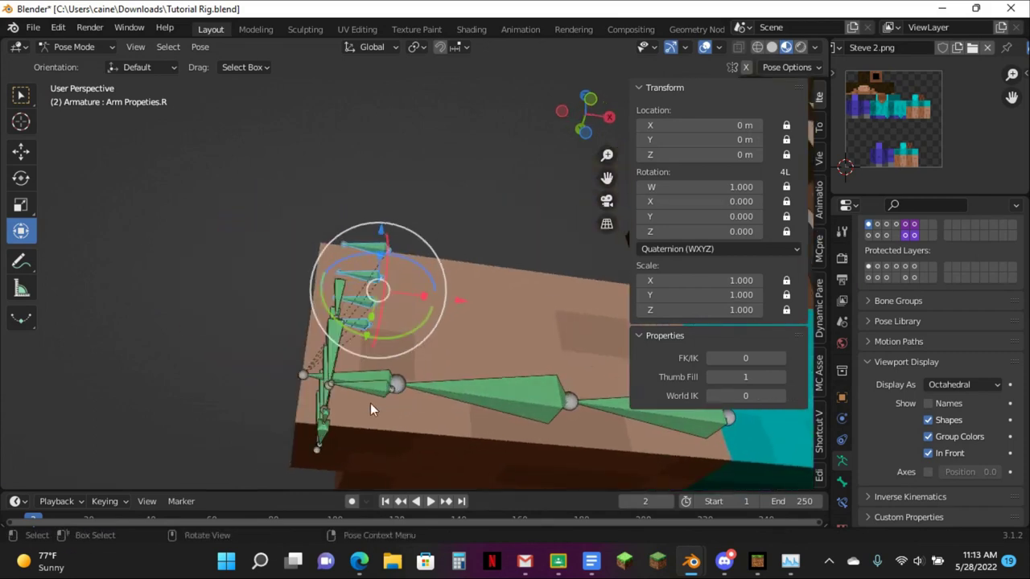
Select Finger 5 CTRL.R, try moving it, and undo the move
middle_click_drag(398, 351, 412, 338)
left_click(394, 348)
key("g")
left_click(328, 304)
middle_click_drag(334, 304, 398, 300)
key("ctrl+z")
Try moving Finger 5 CTRL.R to 0.1 m in Y and rotating it, and undo both transforms
key("g")
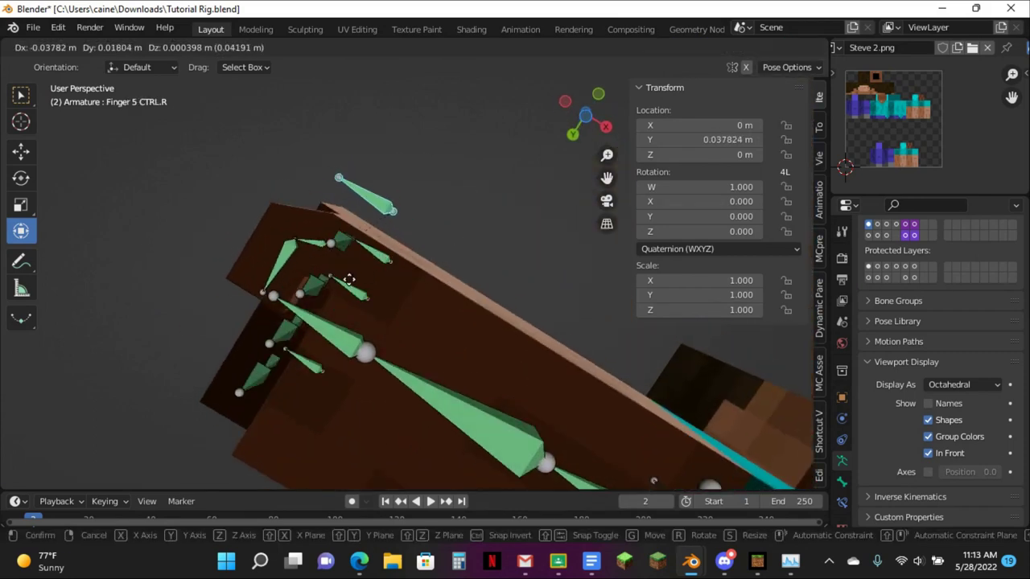
left_click(261, 221)
key("r")
left_click(330, 238)
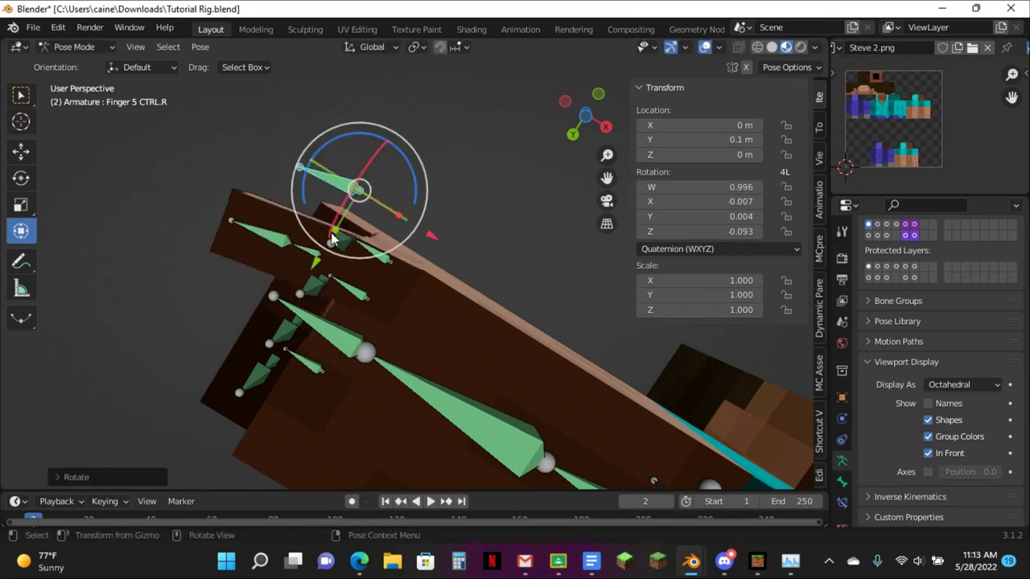
key("ctrl+z")
key("ctrl+z")
Try moving and rotating Finger 1 CTRL.R, and undo both transforms
middle_click_drag(473, 207, 473, 381)
left_click(377, 234)
key("g")
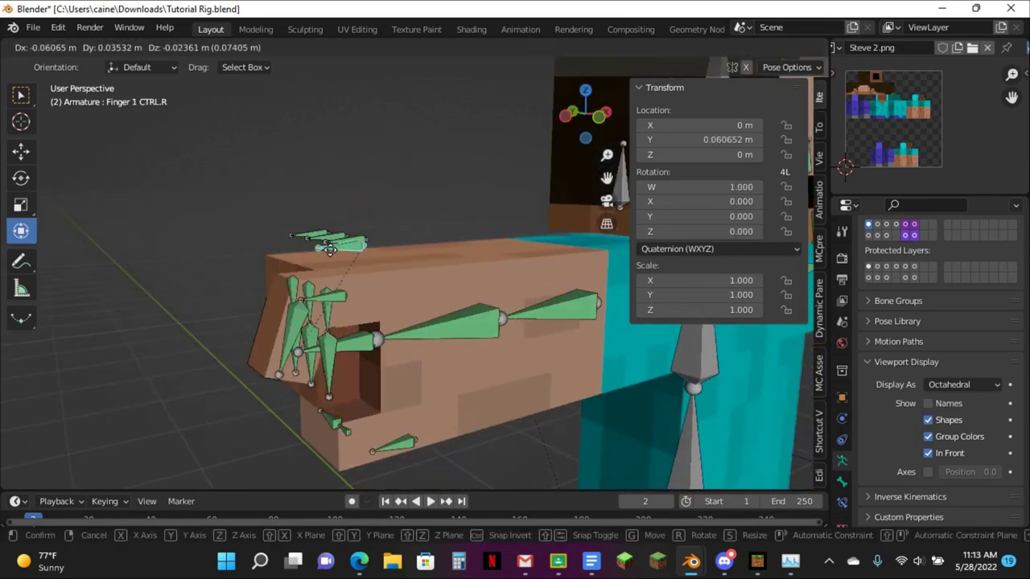
left_click(337, 238)
key("r")
left_click(316, 460)
key("ctrl+z")
key("ctrl+z")
scroll(450, 306, "down", 2)
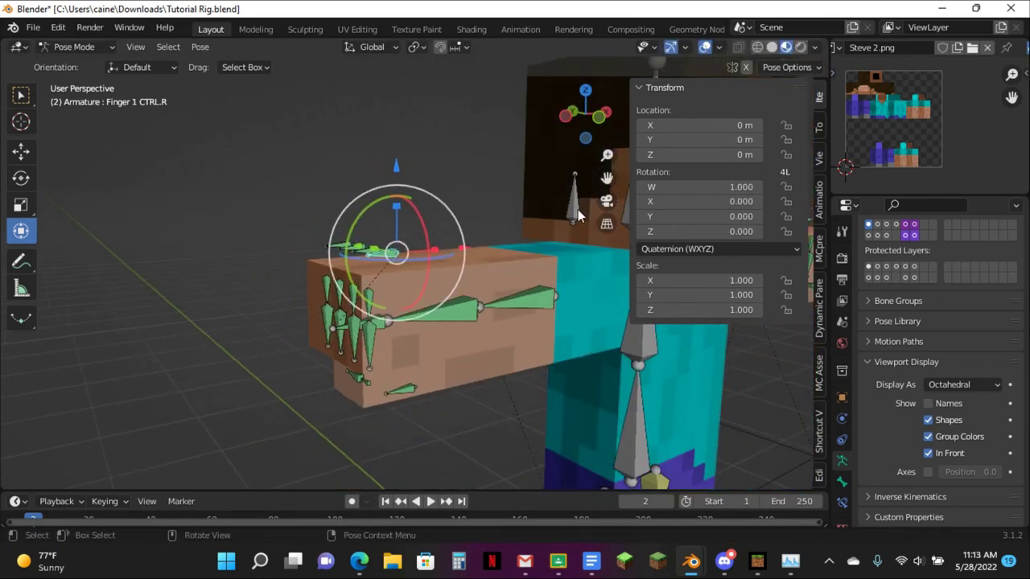
Select the Arm Propeties.R bone and set its Thumb Fill property to 0
left_click(577, 209)
left_click_drag(759, 377, 712, 378)
left_click(423, 414)
Try rotating the Bottom Arm.R bone to test the forearm bend, and undo the rotation
left_click(447, 313)
middle_click_drag(506, 443, 527, 76)
key("r")
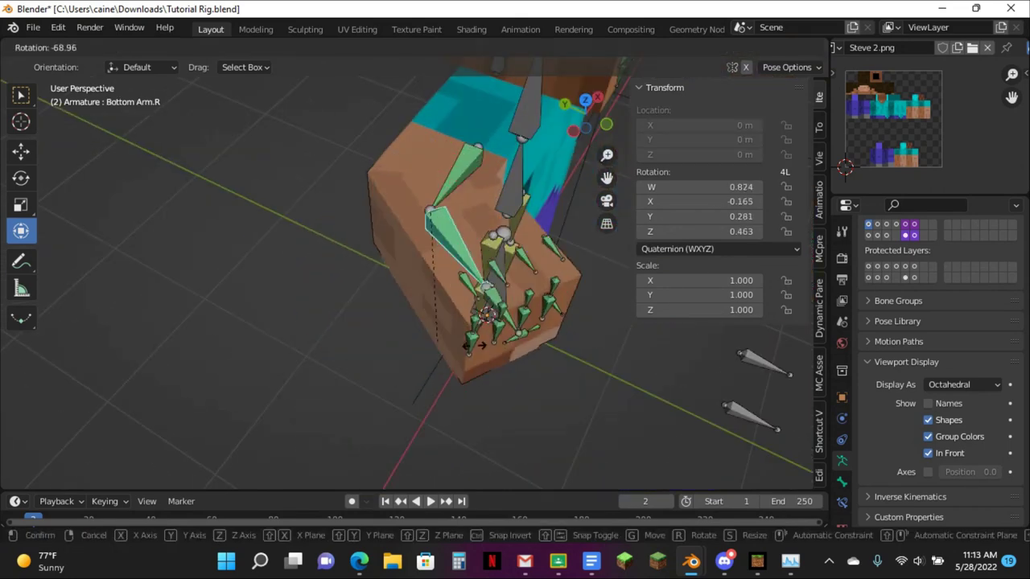
left_click(600, 103)
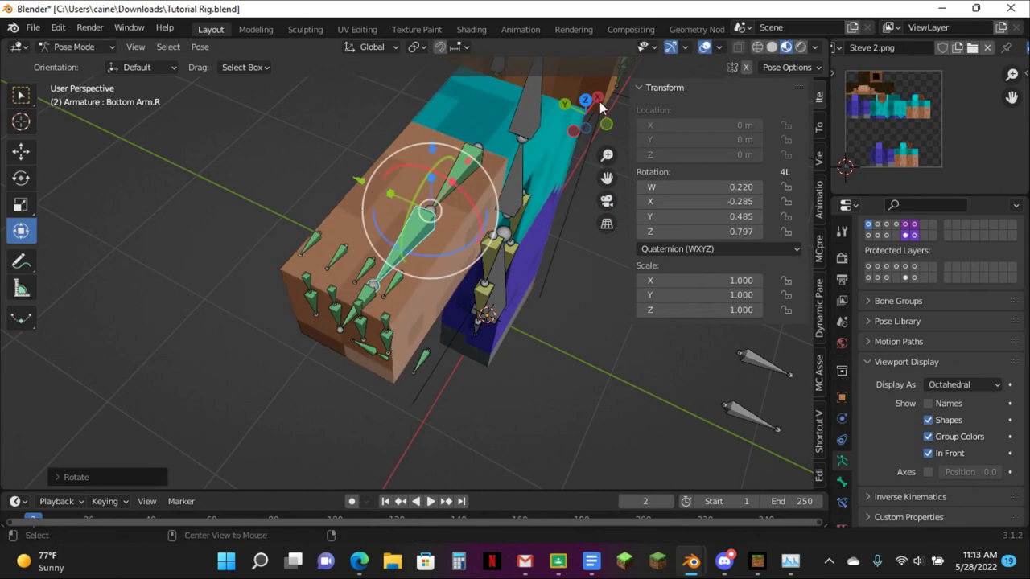
key("ctrl+z")
Frame the whole character in front orthographic view to examine both arms
left_click(588, 102)
scroll(599, 128, "down", 2)
left_click_drag(608, 177, 274, 146)
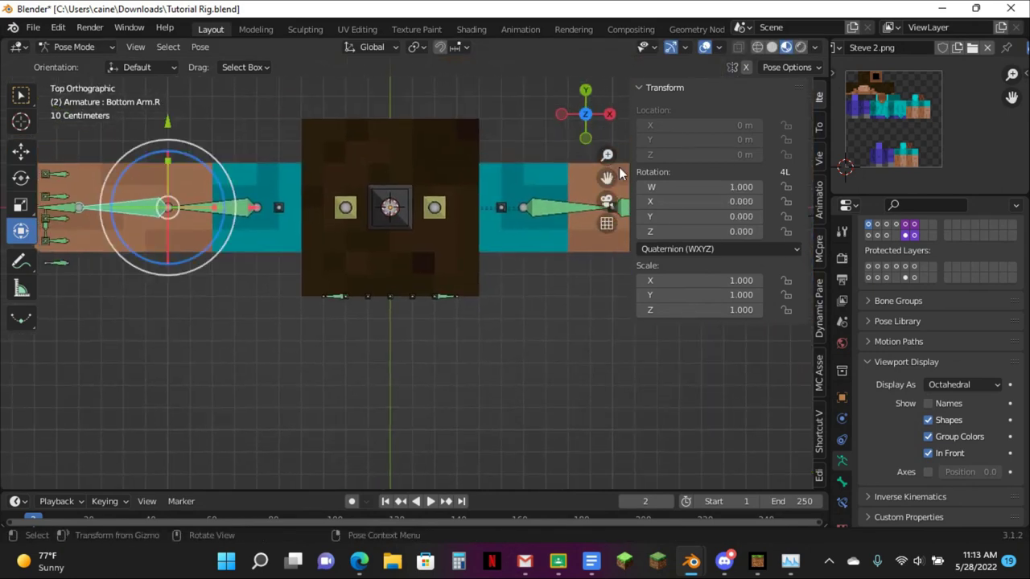
left_click(585, 138)
scroll(450, 320, "down", 5)
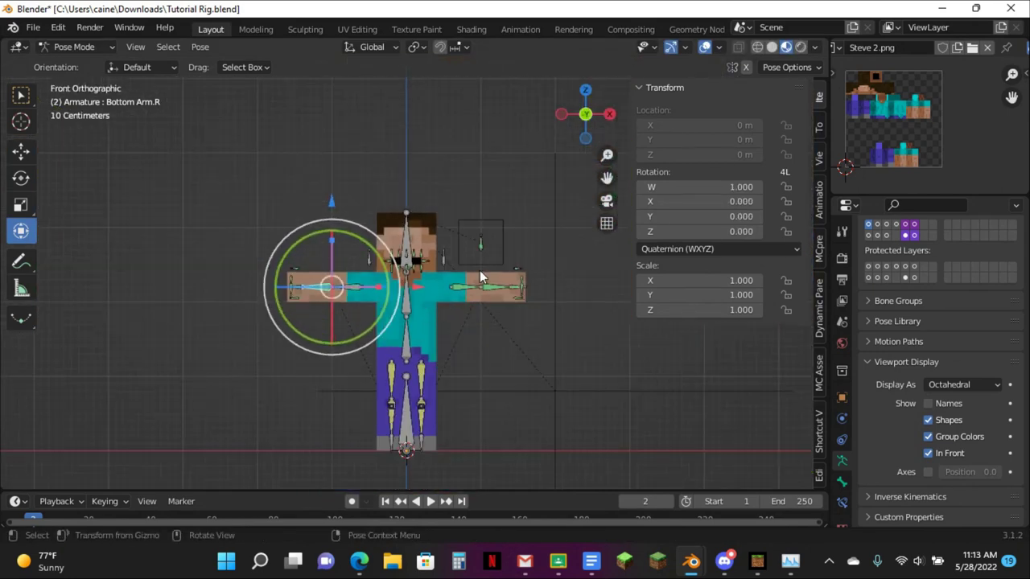